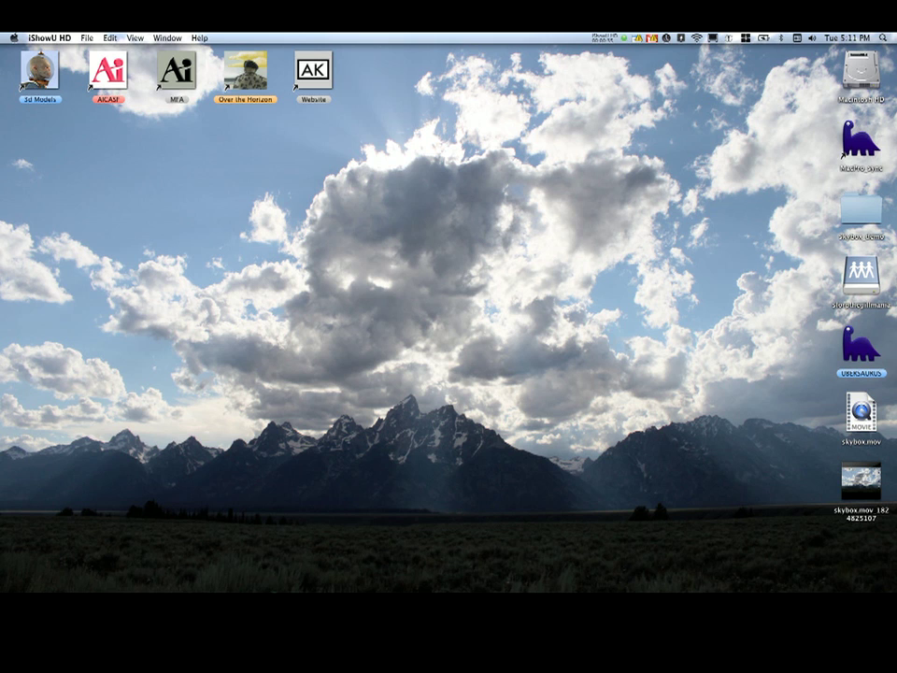
Restore the minimized skybox_demo and textures folder windows and arrange them so both file lists can be seen.
mouse_move(769, 561)
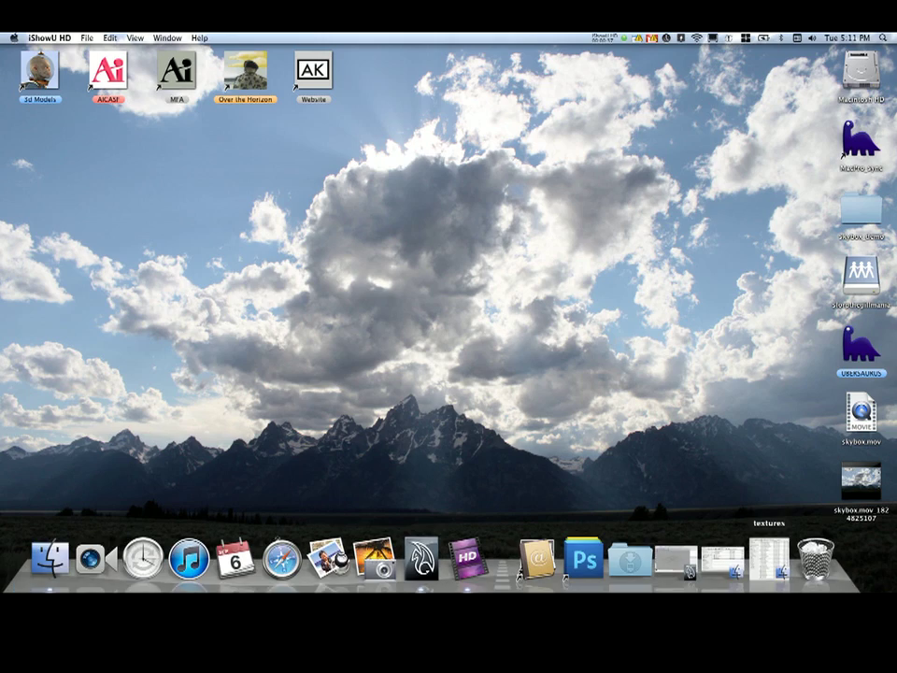
left_click(722, 561)
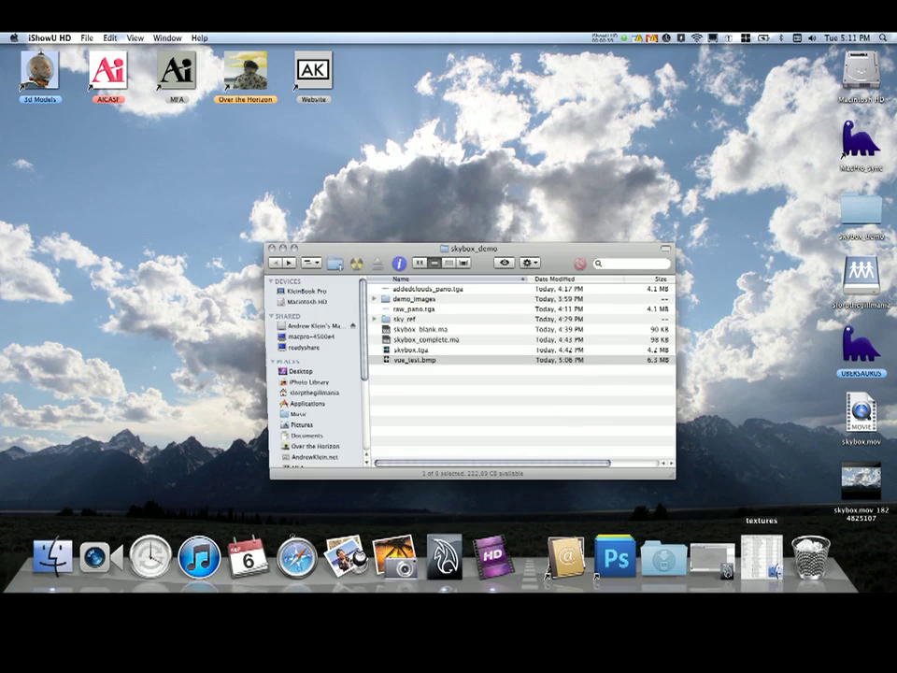
left_click(763, 559)
left_click_drag(354, 249, 259, 227)
left_click(374, 384)
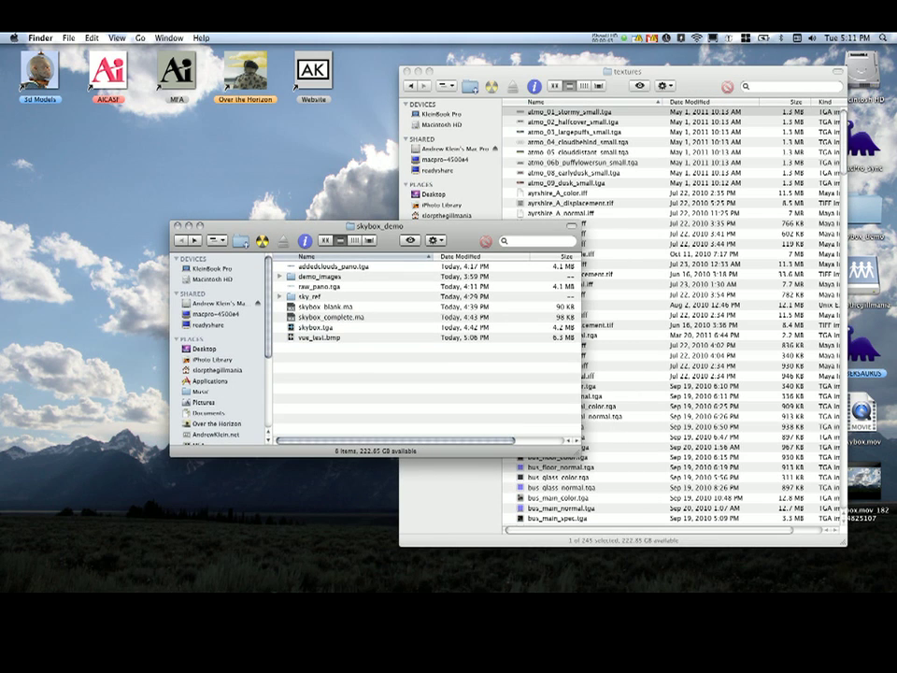
Preview the cross-shaped sky images skybox.tga and vue_test.bmp in the skybox_demo folder.
left_click(316, 327)
key("space")
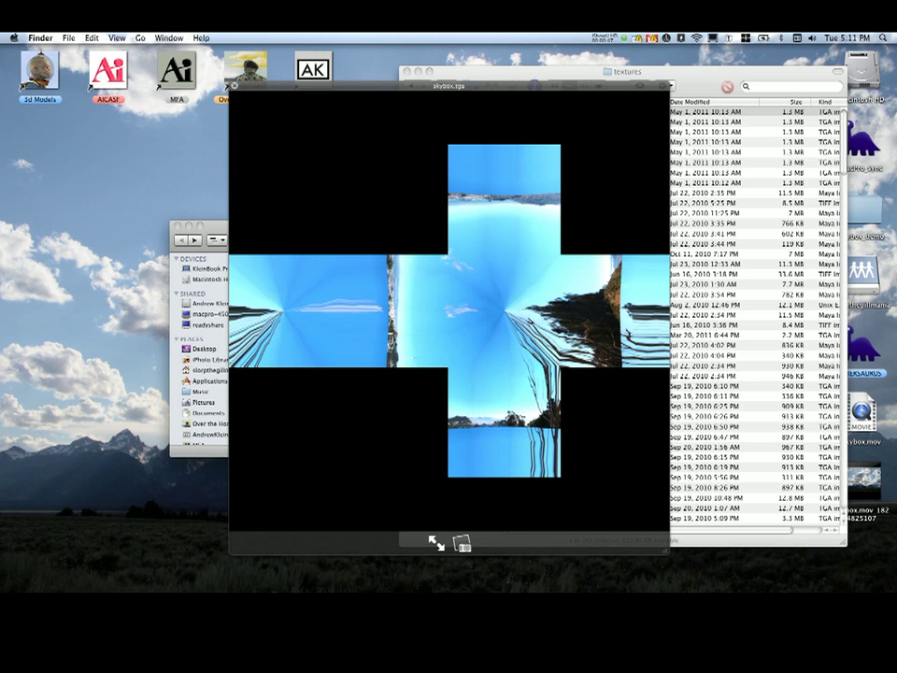
key("space")
key("Down")
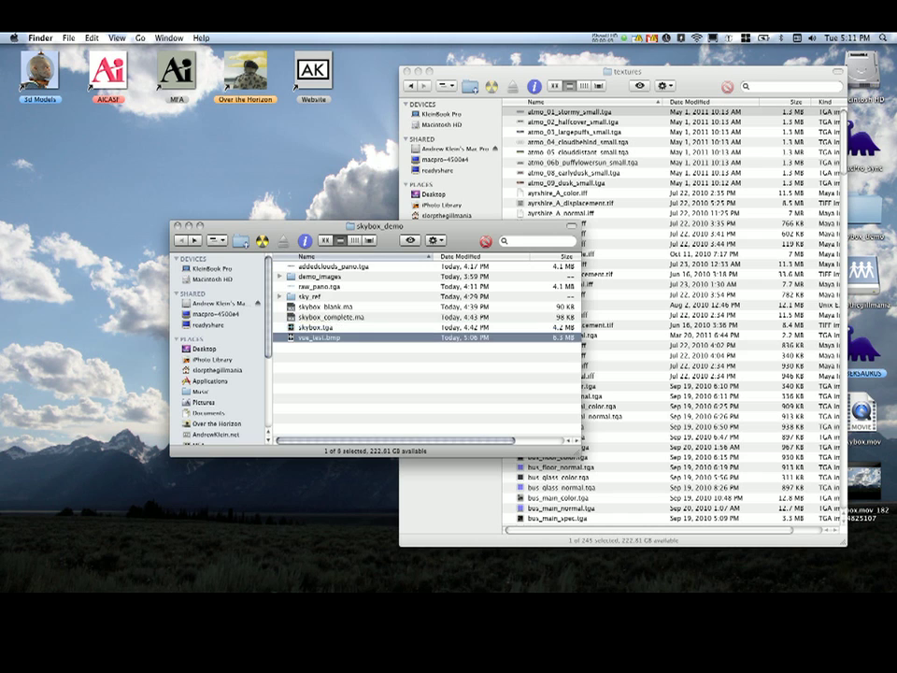
key("space")
key("space")
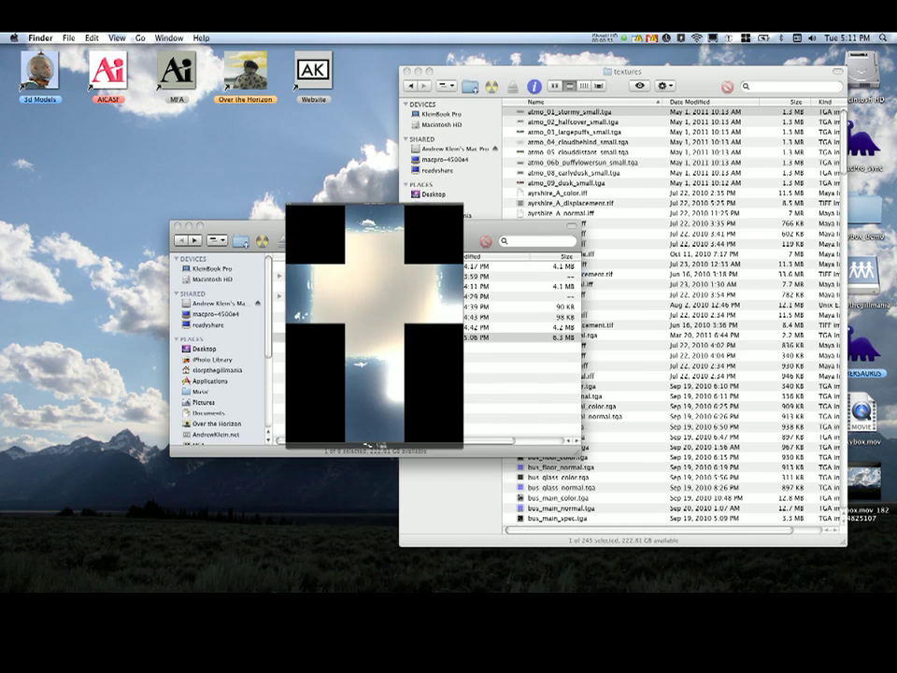
Preview the panorama addedclouds_pano.tga and compare it with the cross layout of skybox.tga.
left_click(334, 267)
key("space")
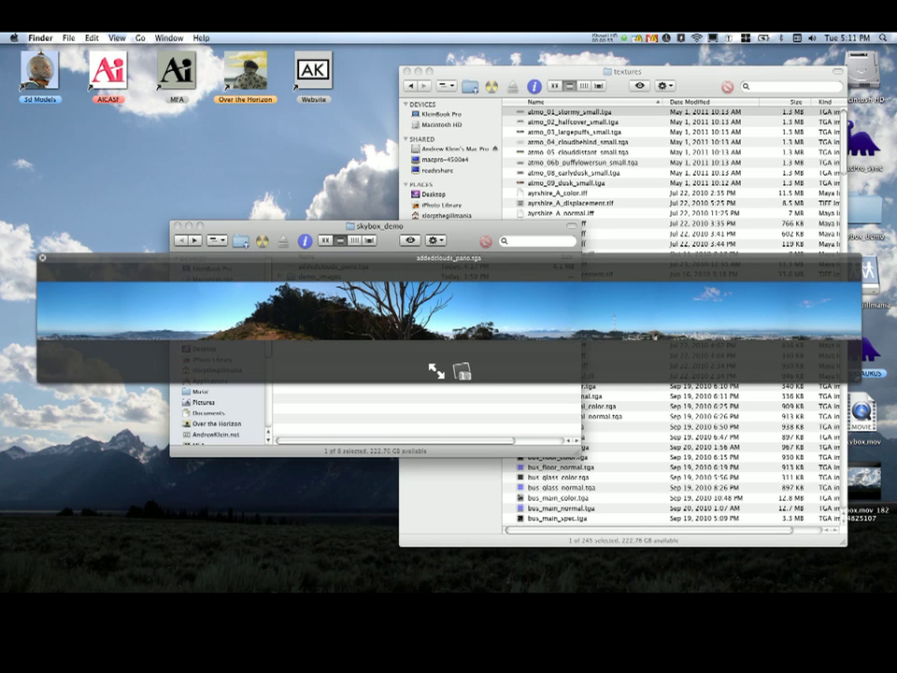
key("space")
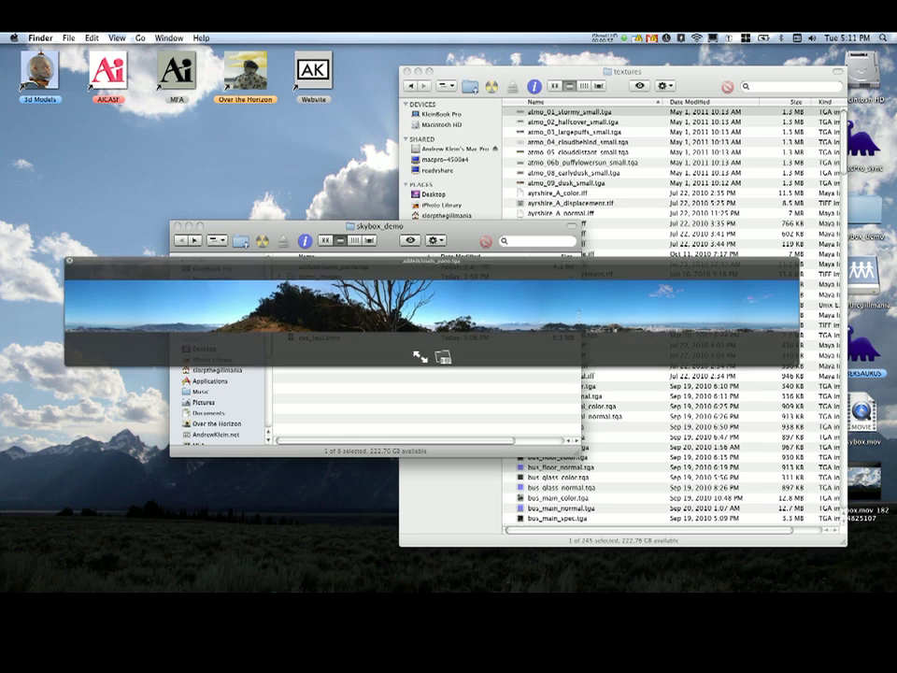
left_click(318, 326)
key("space")
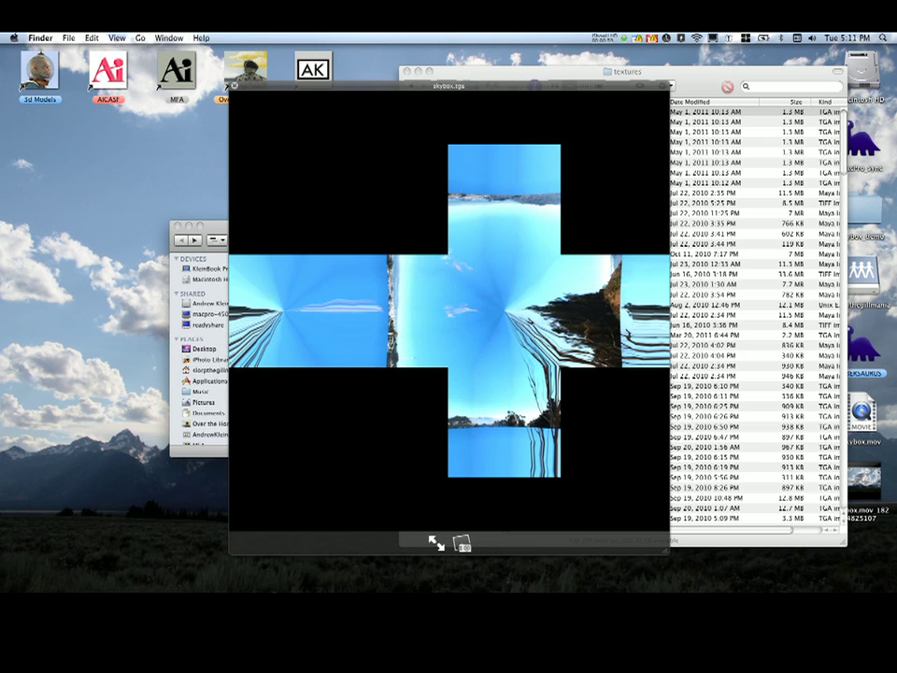
key("space")
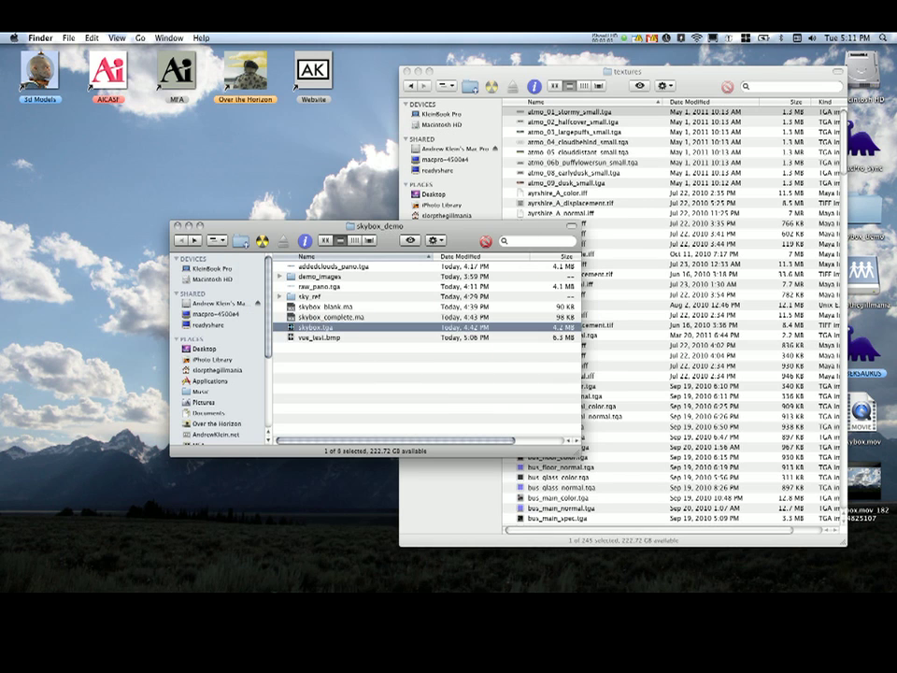
Preview the atmo sky panoramas in the textures folder, from atmo_01_stormy_small.tga through atmo_09_dusk_small.tga and back.
key("super+grave")
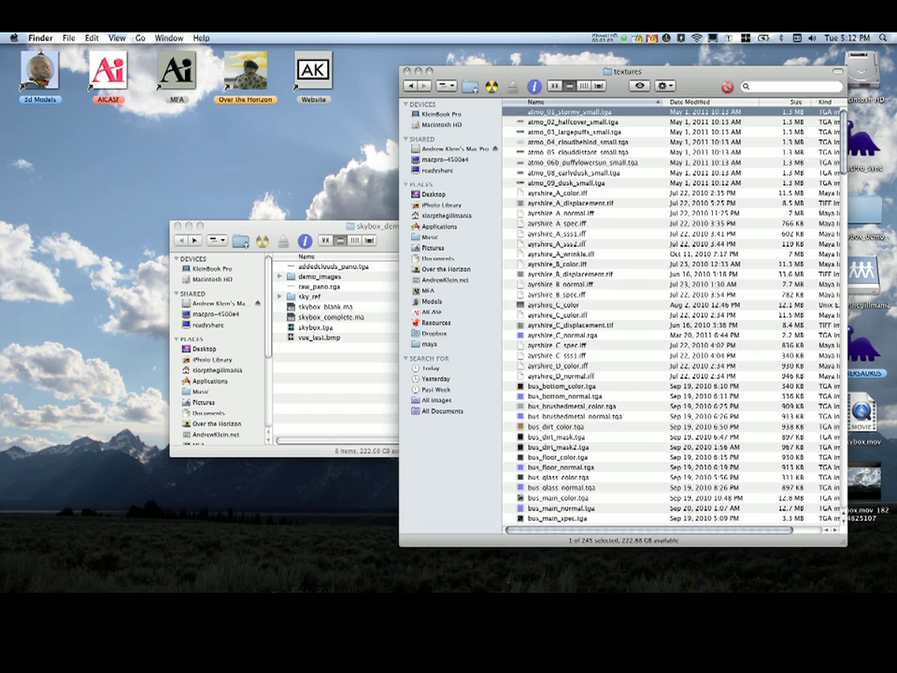
key("space")
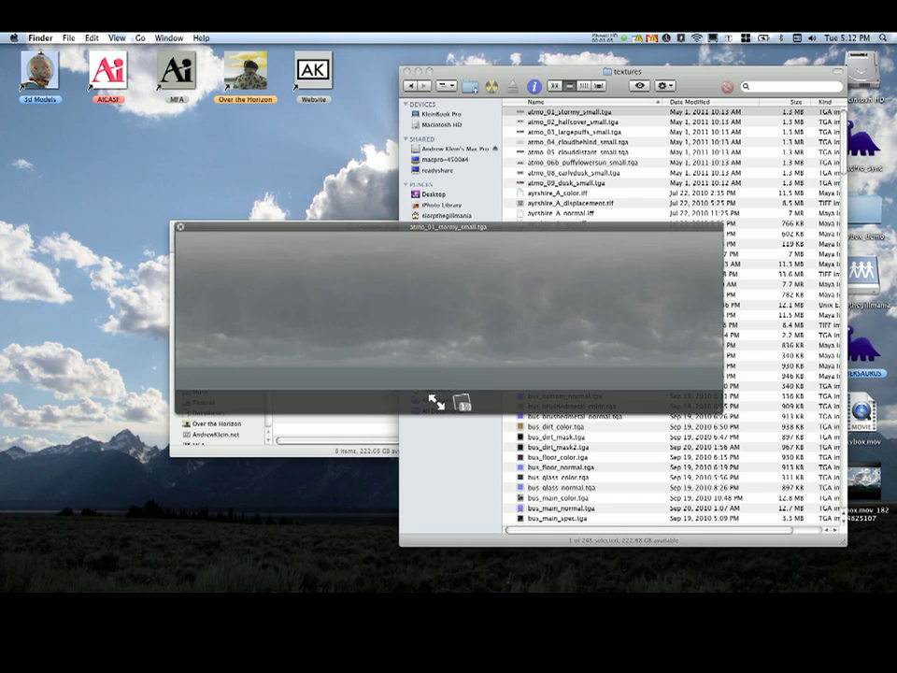
key("Down")
key("Down")
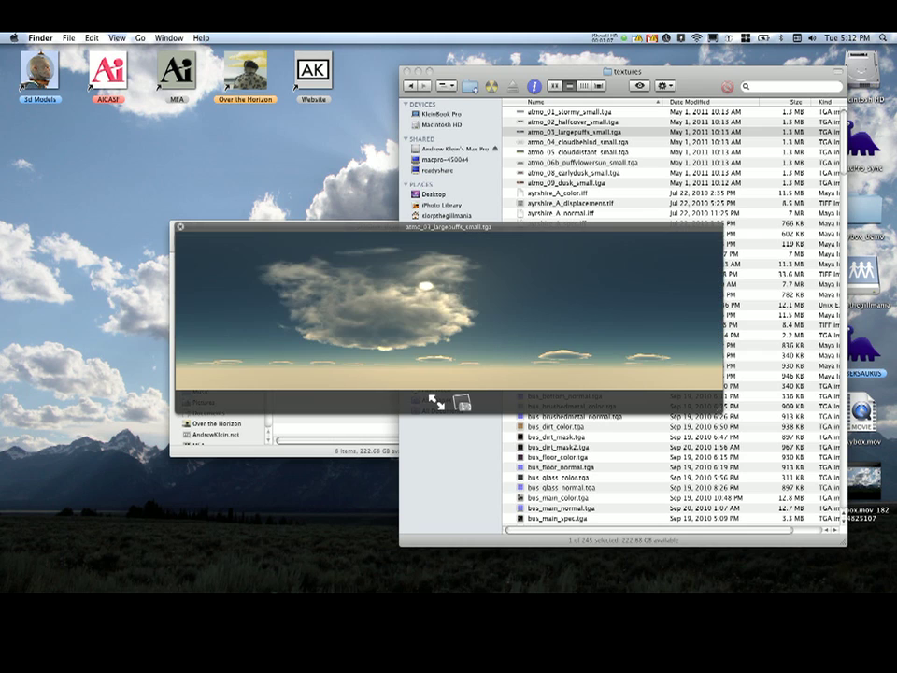
key("Down")
key("Down")
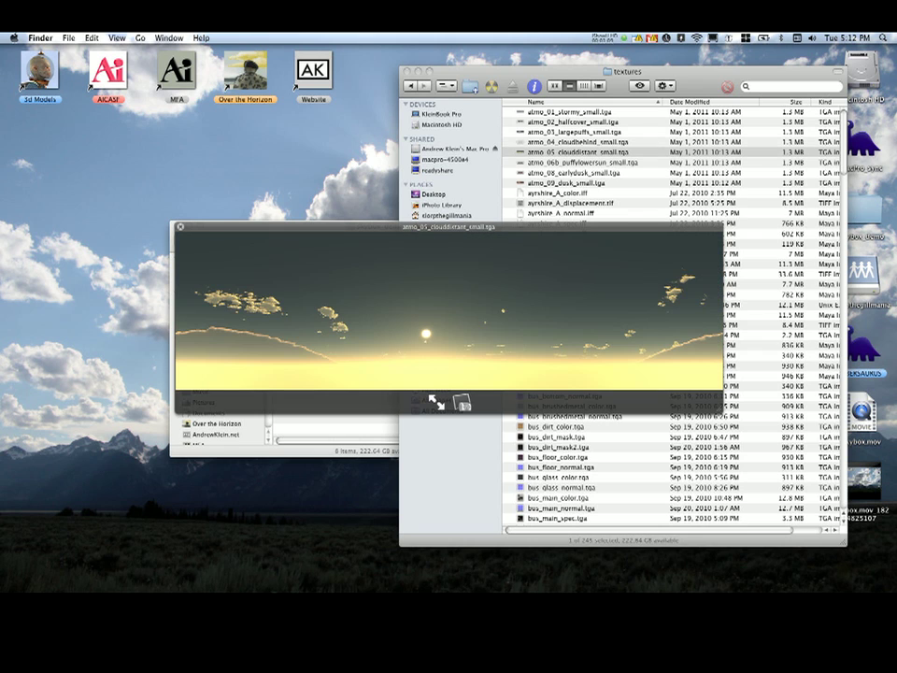
key("Down")
key("Down")
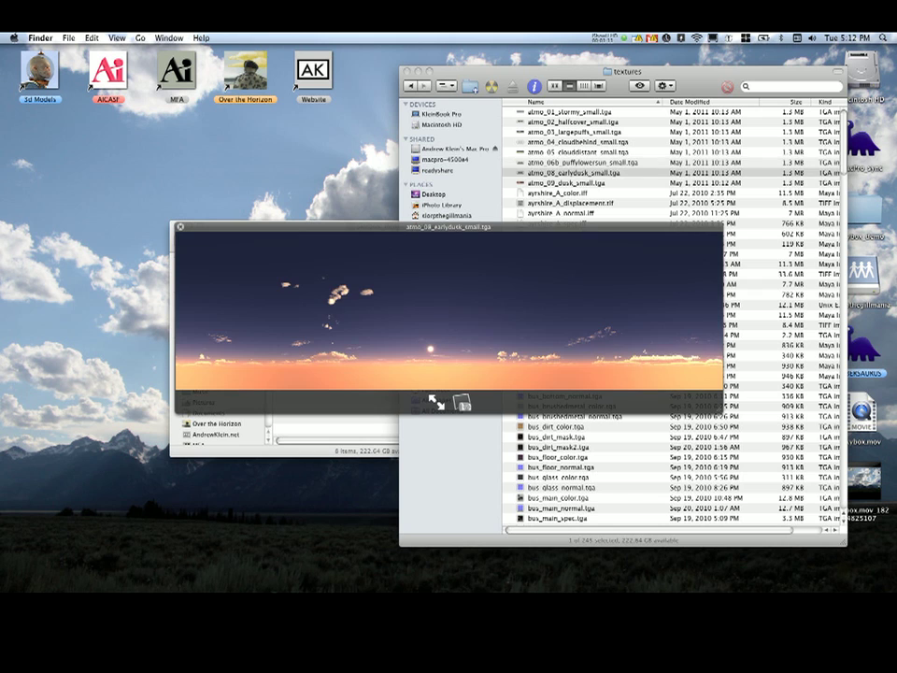
key("Down")
key("Up")
key("Up")
key("Up")
key("Up")
key("Up")
key("Up")
key("Up")
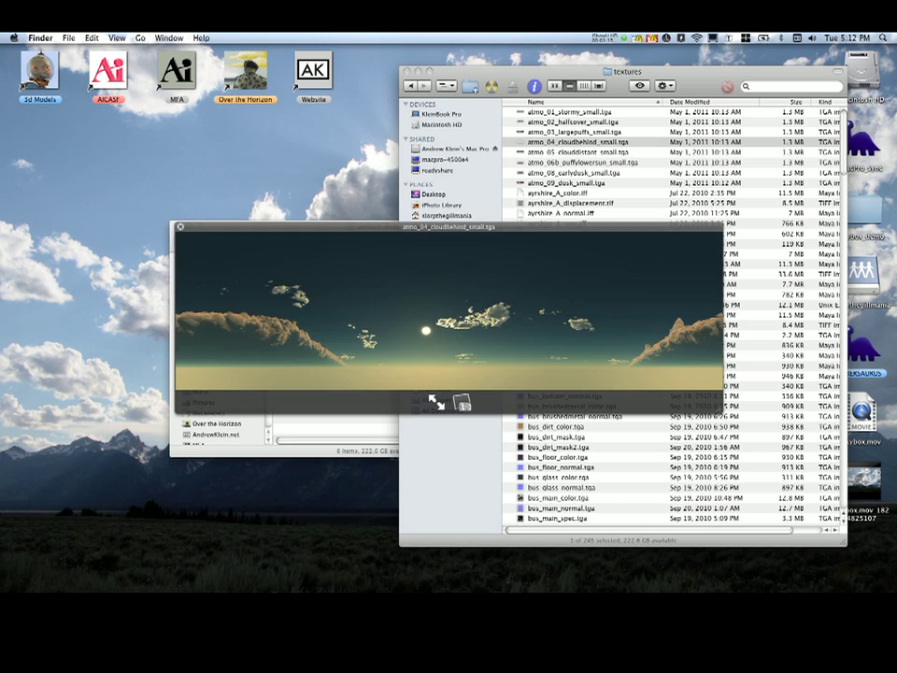
key("space")
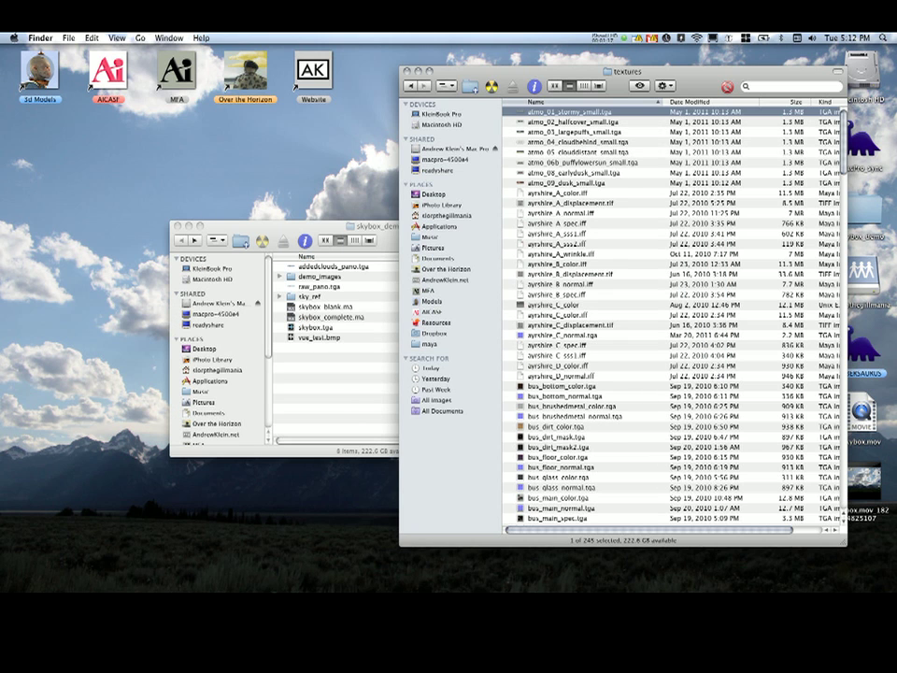
Switch to Maya and open the Vue 9 xStream browser for loading an atmosphere.
mouse_move(754, 589)
left_click(754, 558)
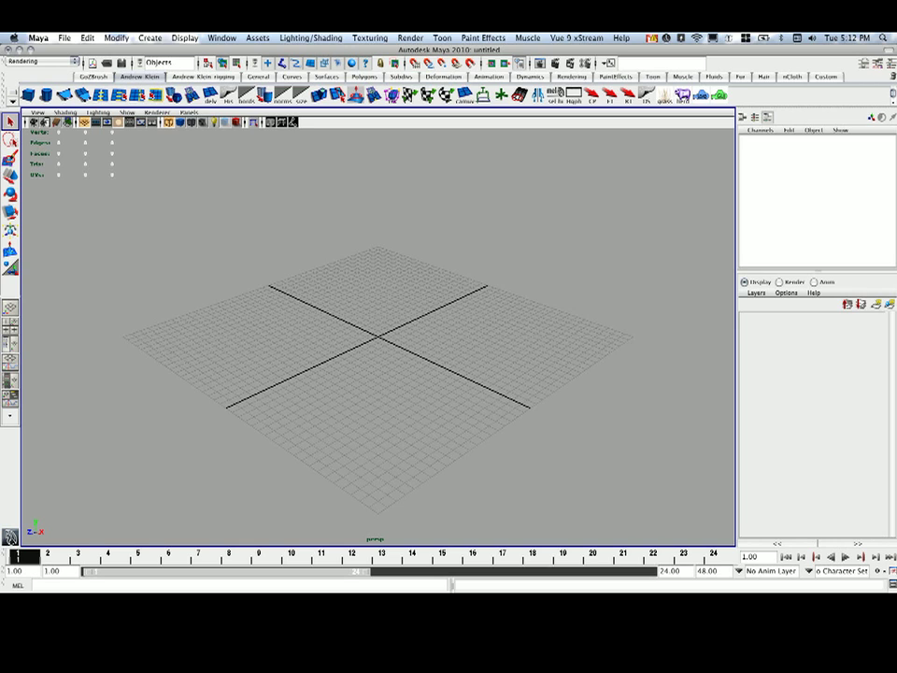
left_click(577, 38)
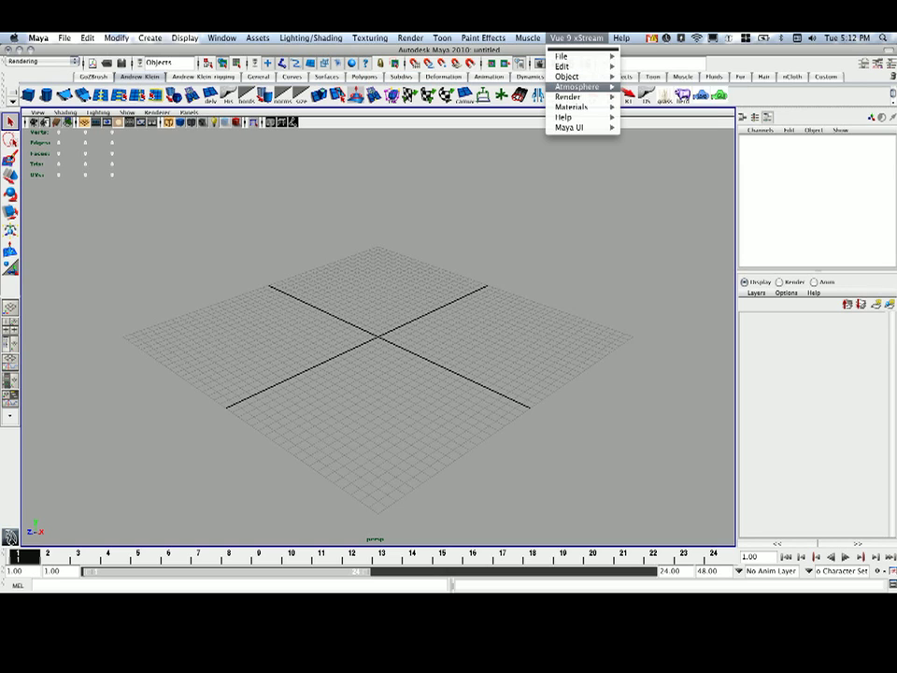
mouse_move(577, 86)
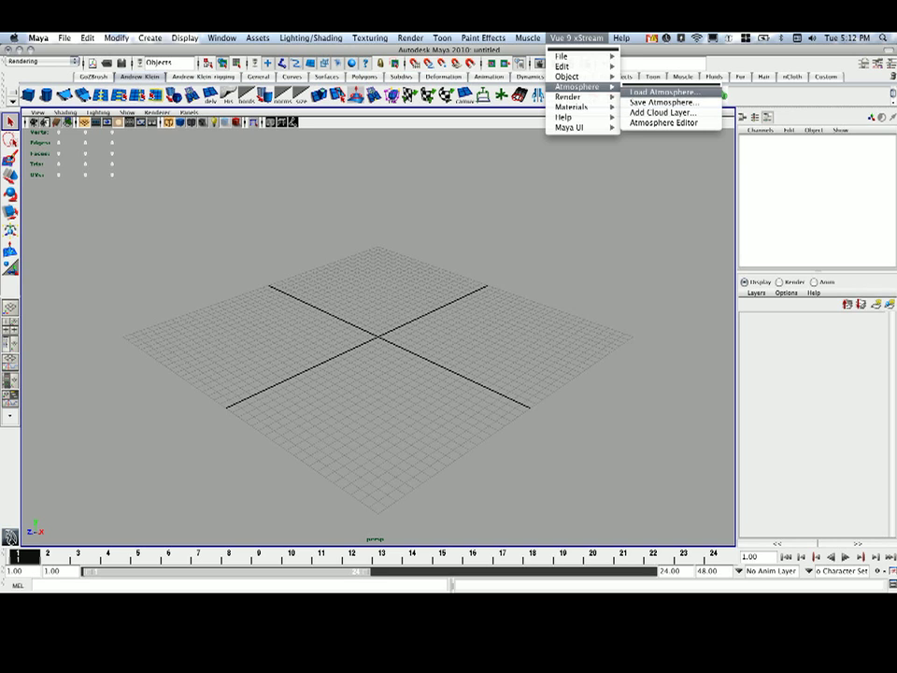
left_click(664, 93)
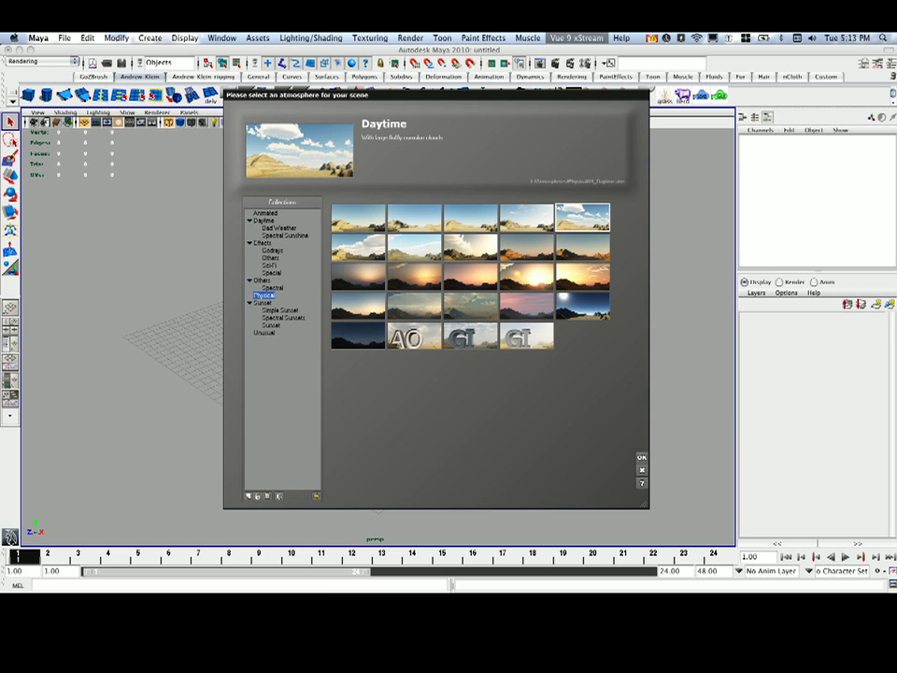
Browse the Bad Weather, Spectral Sunshine, Godrays and Spectral collections, and load the Daytime atmosphere from the Physical collection.
left_click(279, 227)
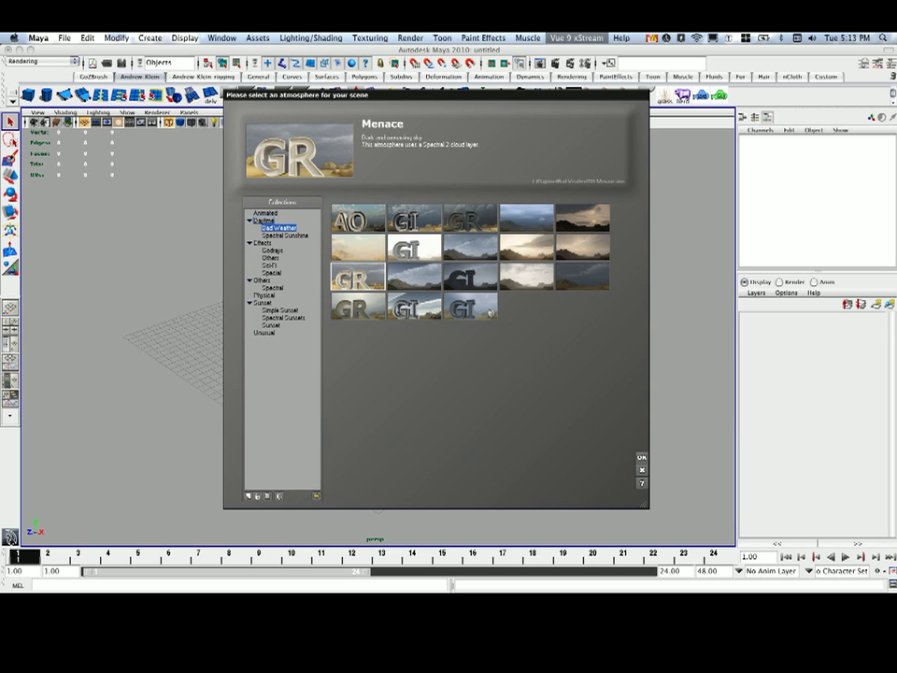
left_click(285, 235)
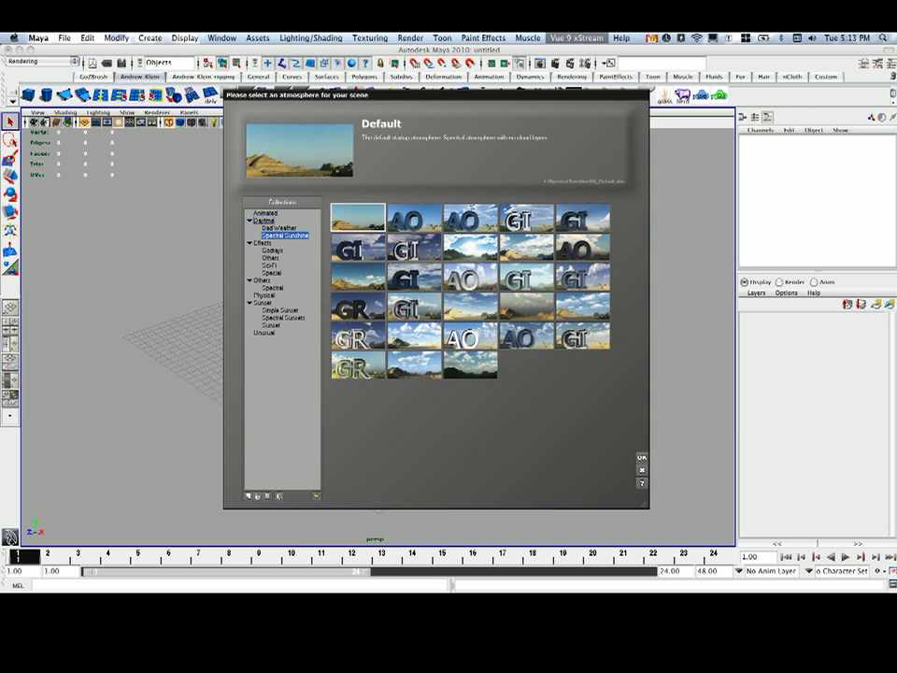
left_click(272, 250)
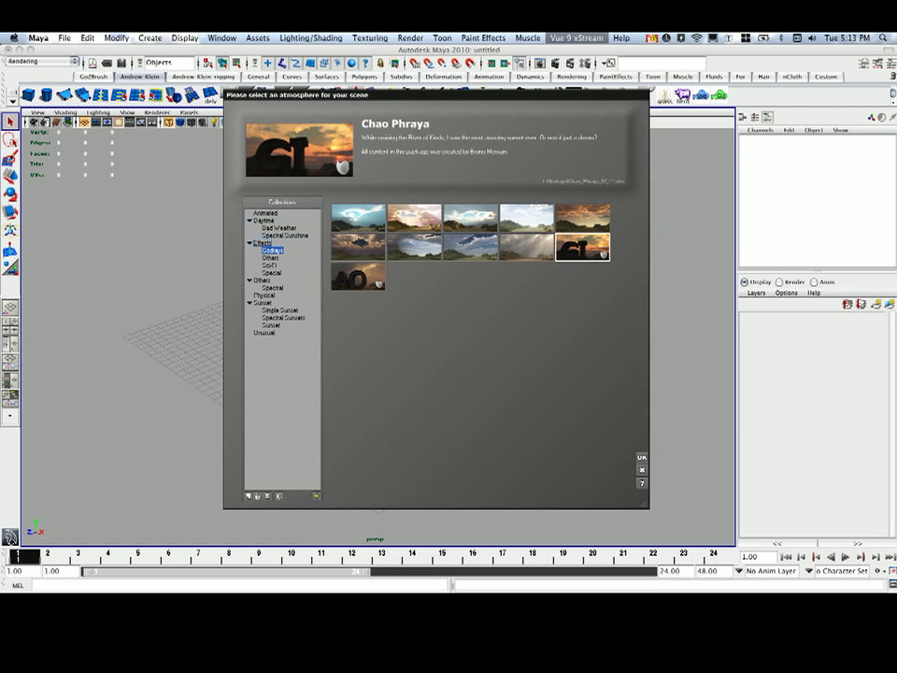
left_click(273, 288)
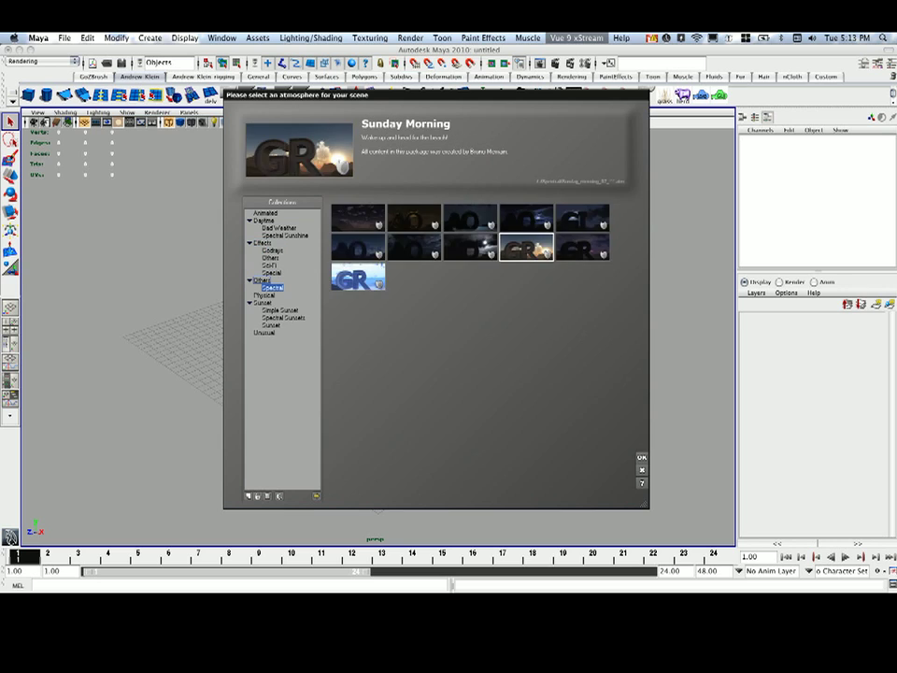
left_click(264, 295)
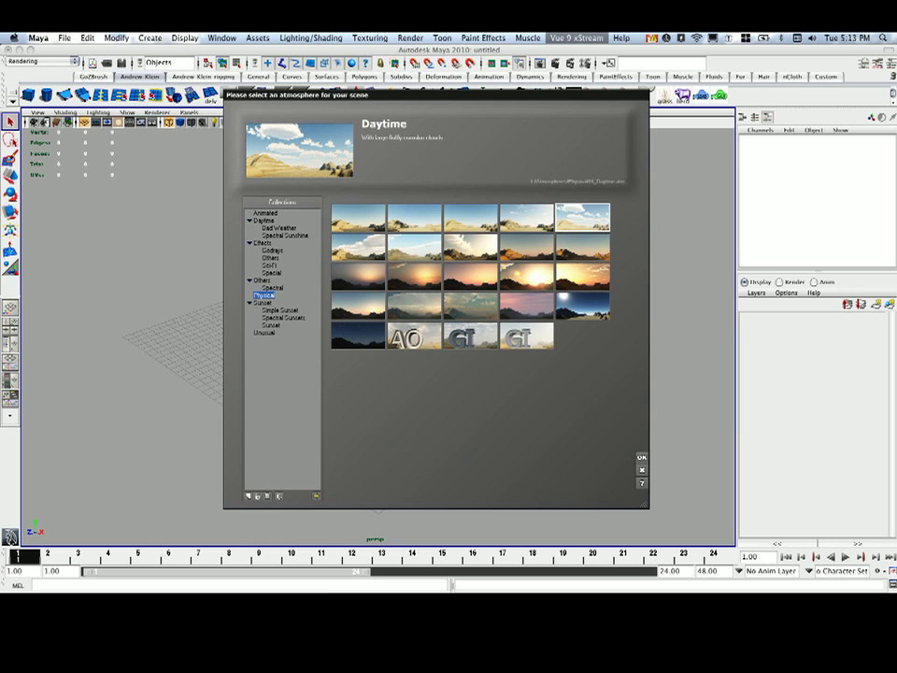
left_click(642, 458)
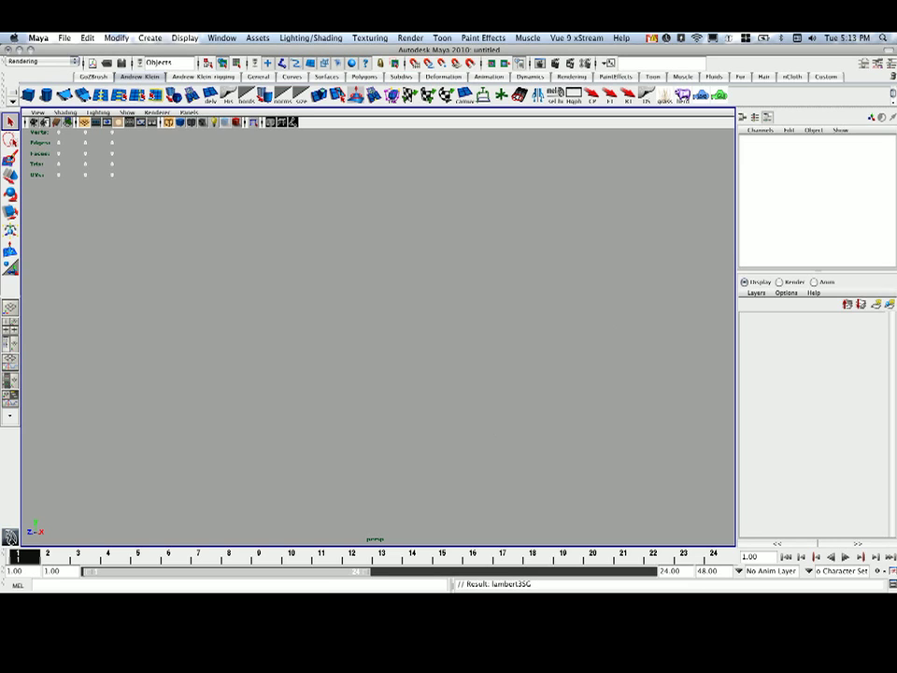
Select the perspective camera and set its far clip plane to 1000000.
left_click_drag(379, 336, 393, 299, "alt")
left_click(37, 113)
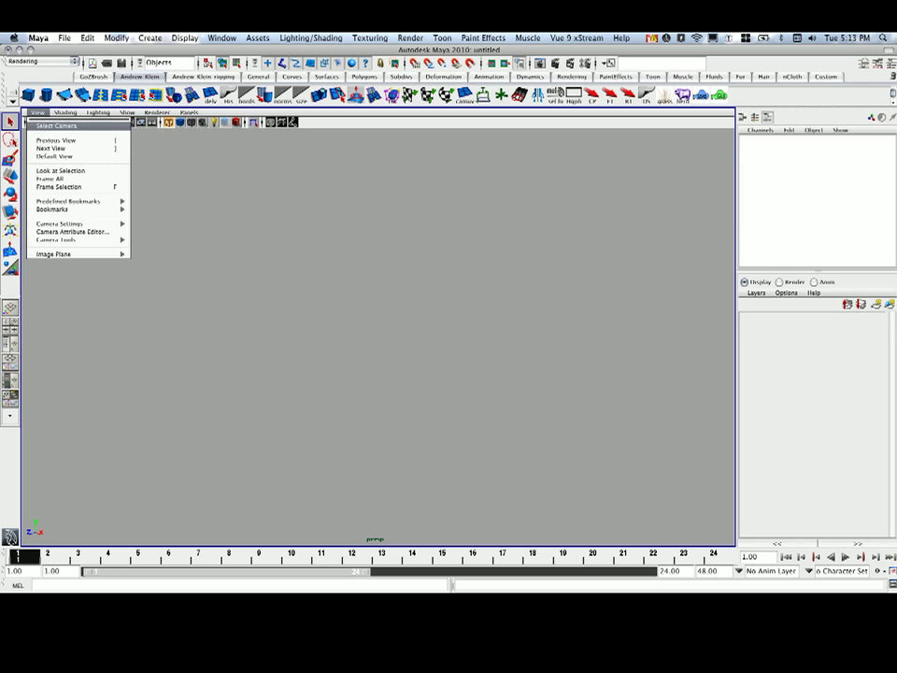
left_click(56, 125)
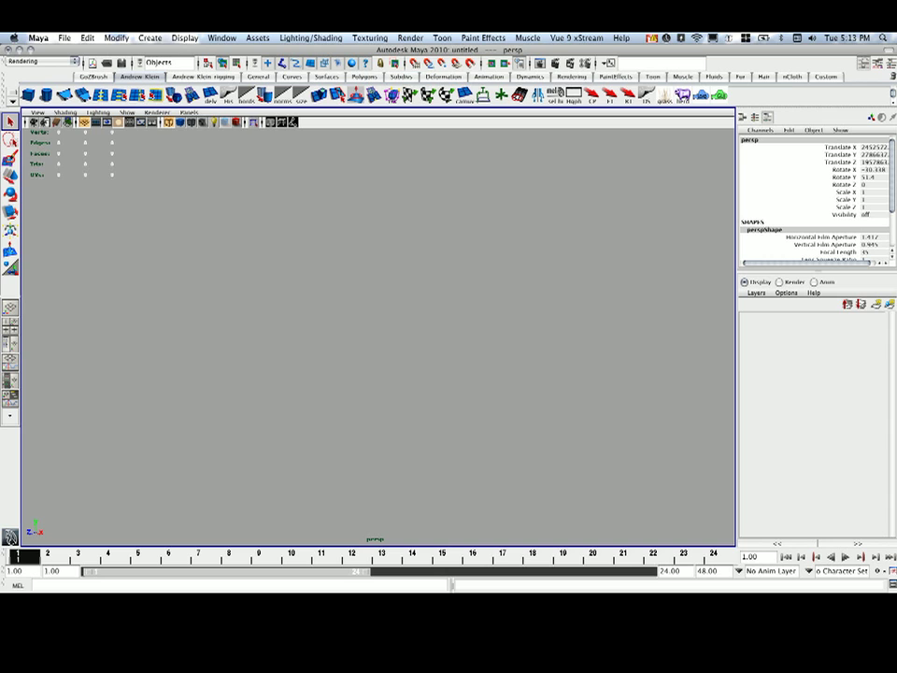
key("ctrl+a")
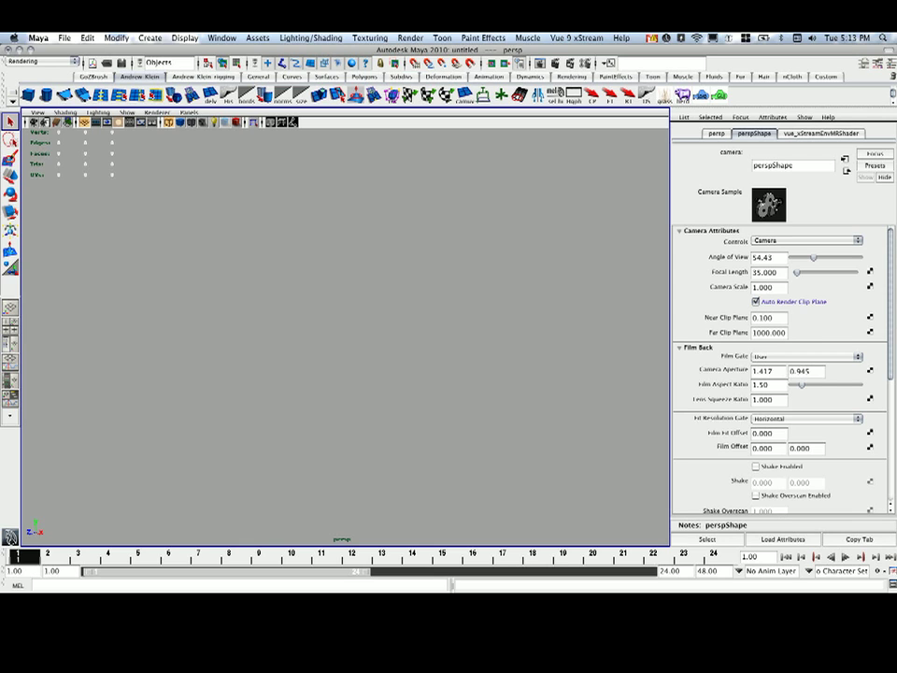
left_click(760, 333)
type("000")
Create a temporary polygon cube to frame the perspective view near the origin, and delete the cube.
left_click_drag(346, 346, 346, 317, "alt")
left_click(28, 95)
key("f")
left_click_drag(328, 327, 430, 365, "alt")
right_click_drag(430, 365, 280, 364, "alt")
left_click_drag(280, 364, 374, 360, "alt")
left_click(411, 346)
left_click(367, 420)
key("Delete")
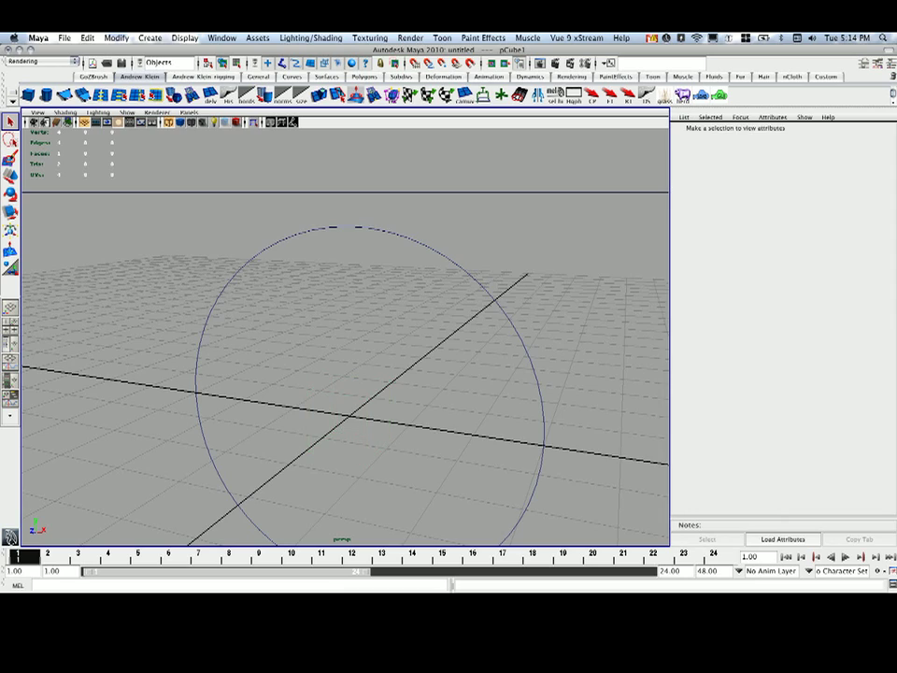
Reopen the perspective camera's attributes and set its far clip plane to 10000000.
left_click_drag(368, 421, 402, 421, "alt")
right_click_drag(402, 420, 290, 411, "alt")
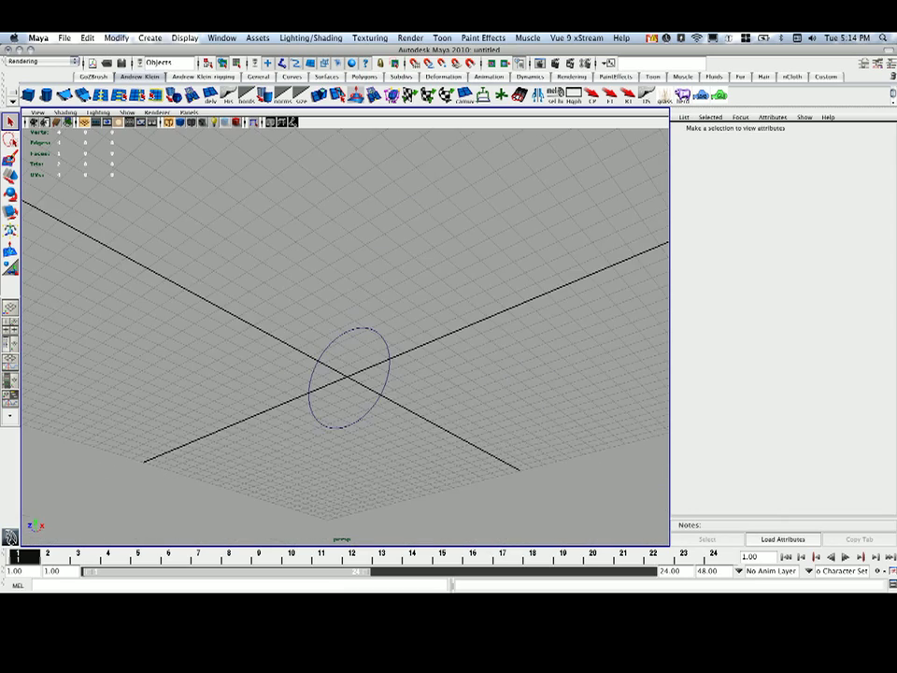
left_click_drag(290, 411, 327, 346, "alt")
right_click_drag(328, 346, 243, 346, "alt")
left_click_drag(281, 346, 285, 376, "alt")
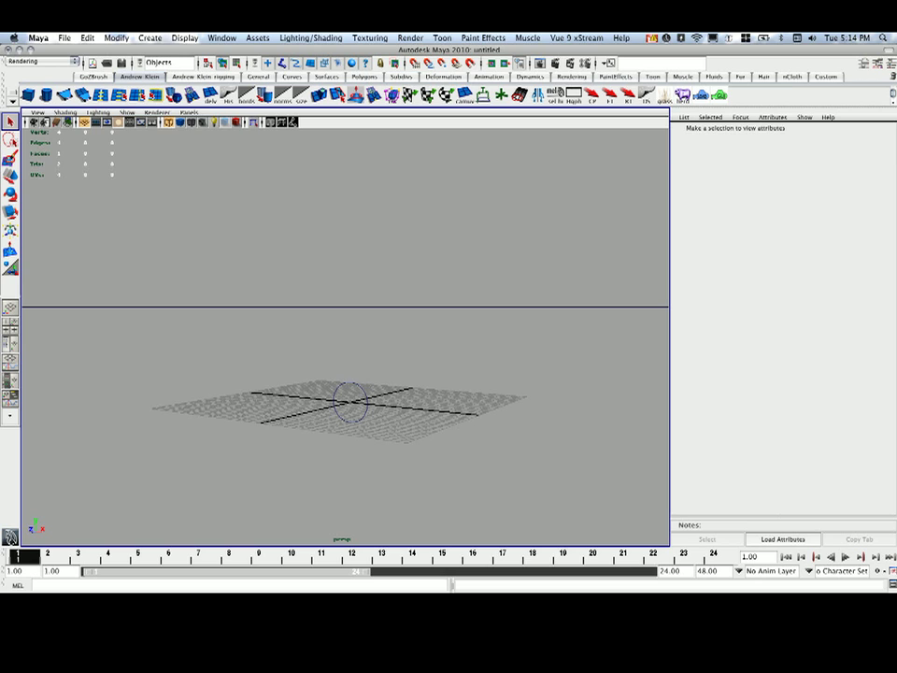
left_click(37, 112)
left_click(67, 236)
double_click(766, 333)
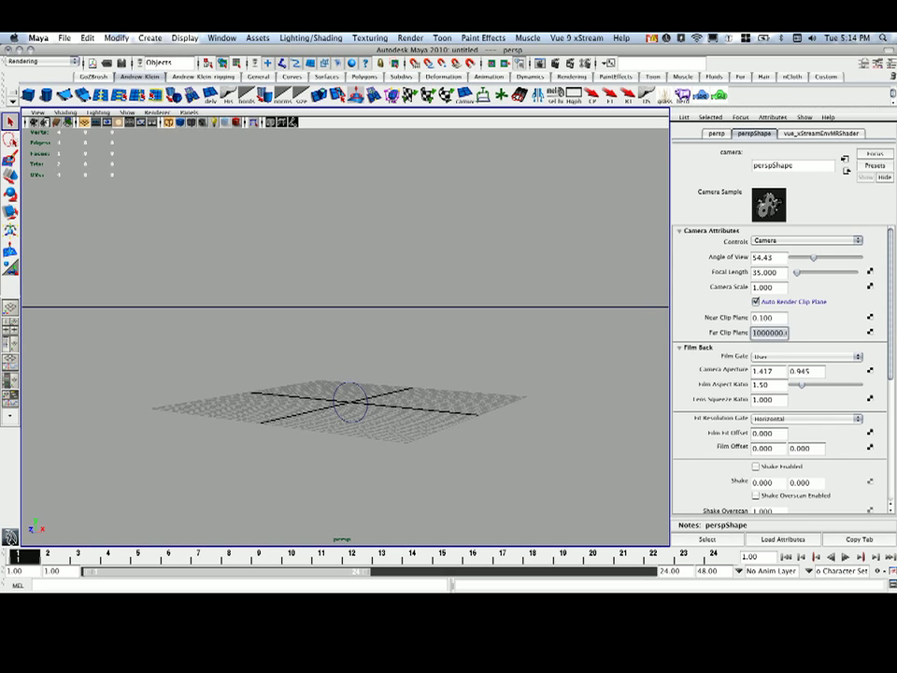
left_click(767, 333)
type("0")
scroll(345, 340, "down", 10)
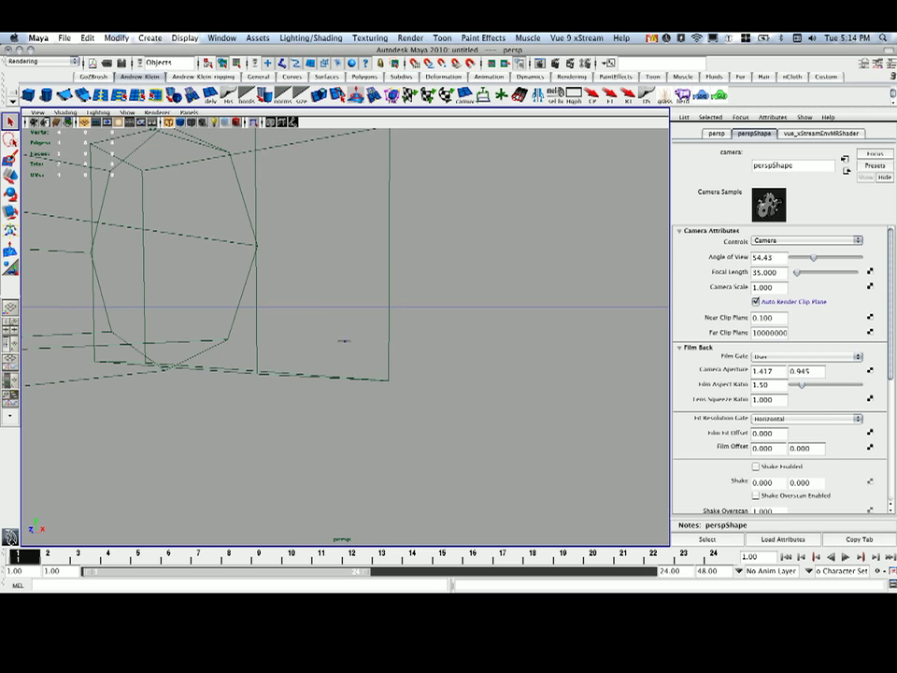
Examine the full extent of the ground plane and the sky objects around it in the perspective view.
middle_click_drag(345, 341, 345, 495, "alt")
scroll(345, 421, "down", 10)
middle_click_drag(344, 340, 322, 478, "alt")
scroll(345, 341, "down", 10)
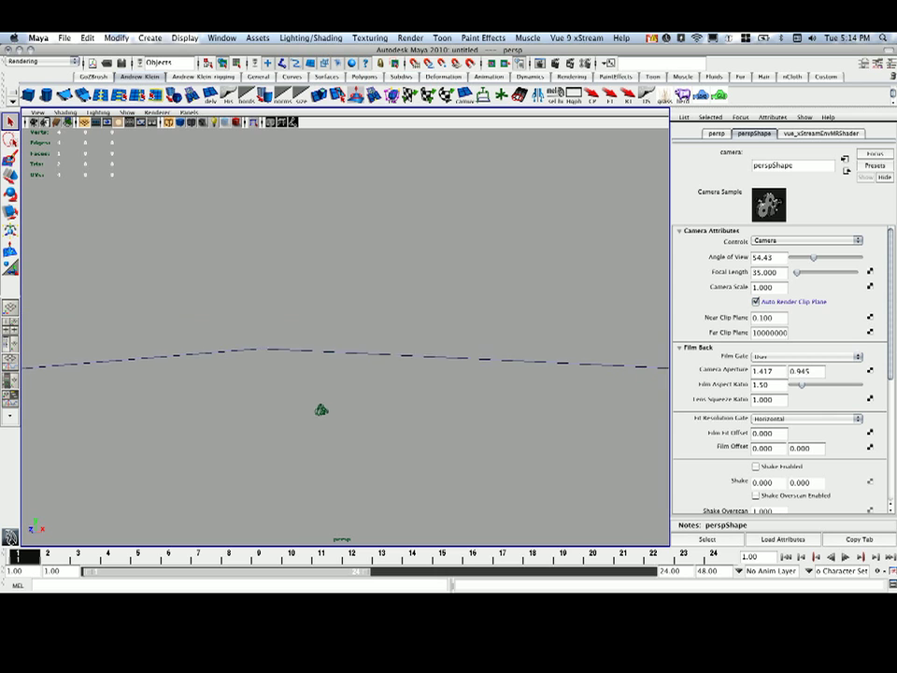
mouse_move(345, 374)
left_mouse_down("alt")
mouse_move(345, 340)
mouse_move(345, 387)
left_mouse_up("alt")
scroll(345, 341, "down", 10)
left_click_drag(345, 340, 345, 387, "alt")
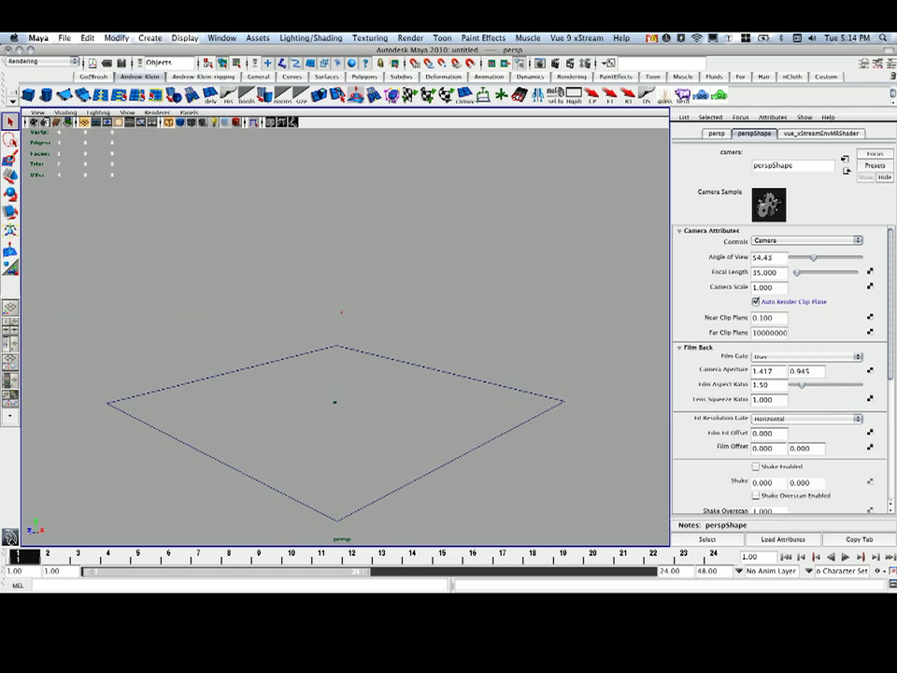
scroll(345, 340, "down", 8)
middle_click_drag(345, 340, 353, 444, "alt")
left_click_drag(354, 444, 345, 393, "alt")
scroll(345, 340, "down", 8)
middle_click_drag(345, 341, 339, 523, "alt")
scroll(345, 341, "down", 5)
mouse_move(345, 340)
left_mouse_down("alt")
mouse_move(344, 359)
mouse_move(349, 340)
mouse_move(353, 359)
left_mouse_up("alt")
scroll(345, 340, "down", 3)
scroll(345, 341, "down", 3)
middle_click_drag(345, 340, 345, 370, "alt")
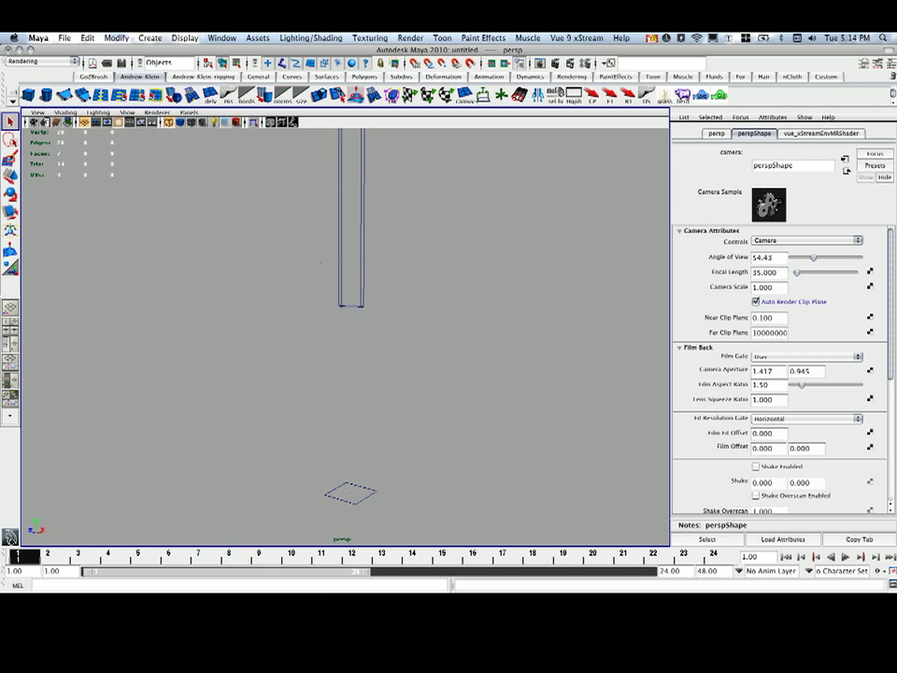
Select the sun's directional light above the ground plane and scale it up until its icon is clearly visible.
left_click(352, 305)
middle_click_drag(351, 305, 364, 337, "alt")
scroll(372, 373, "down", 3)
mouse_move(359, 266)
left_mouse_down("alt")
mouse_move(351, 261)
mouse_move(376, 266)
left_mouse_up("alt")
mouse_move(355, 336)
left_mouse_down("alt")
mouse_move(350, 290)
mouse_move(328, 323)
mouse_move(346, 346)
mouse_move(346, 329)
left_mouse_up("alt")
left_click(344, 314)
left_click(342, 266)
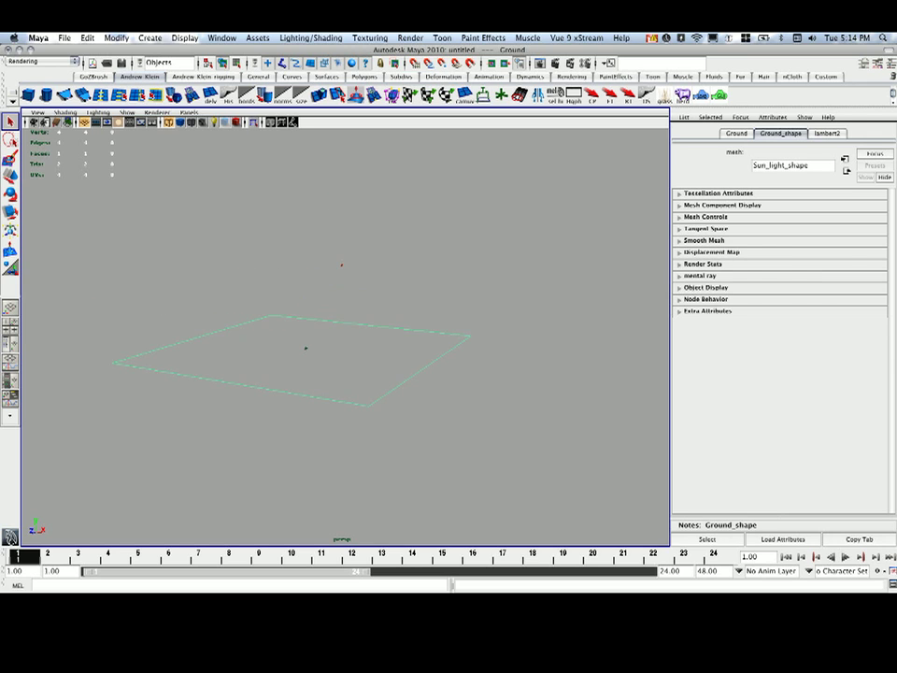
key("r")
left_click_drag(342, 266, 514, 266)
left_click_drag(449, 280, 514, 247, "alt")
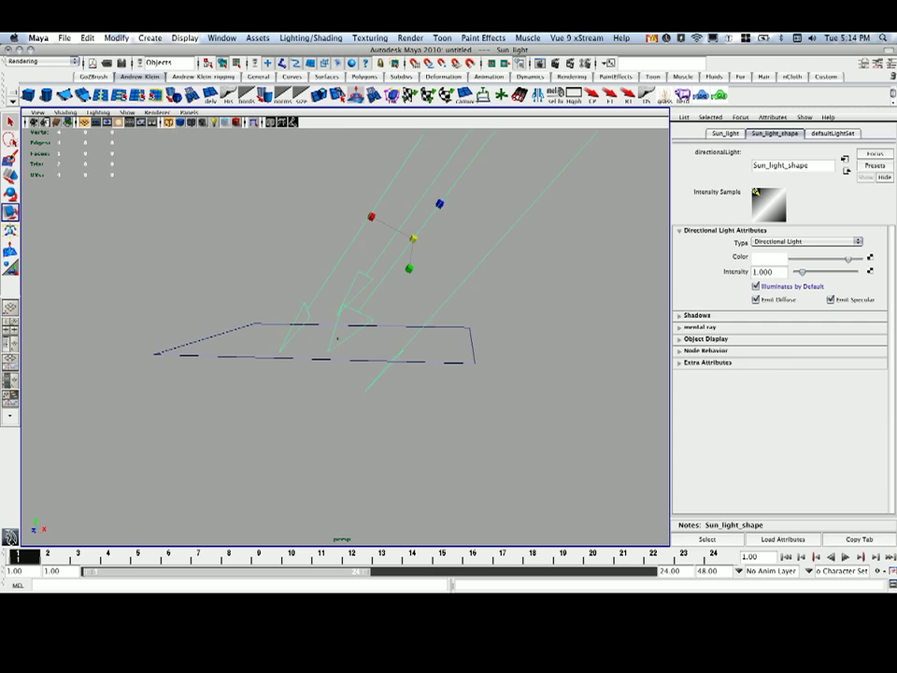
Try rotating the sun's directional light, and undo the rotation.
left_click(518, 271)
right_click_drag(519, 271, 463, 276, "alt")
left_click_drag(462, 276, 332, 290, "alt")
left_click(479, 301)
key("e")
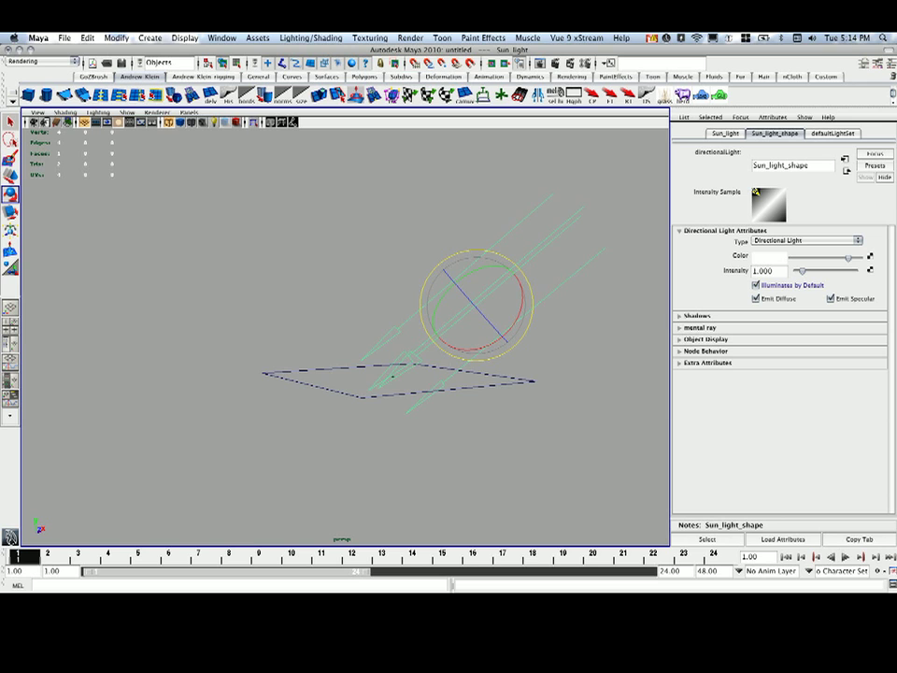
left_click_drag(523, 299, 495, 269)
key("super+z")
Examine the sun light's direction relative to the ground plane with the light deselected.
right_click_drag(494, 269, 579, 280, "alt")
left_click_drag(580, 280, 523, 282, "alt")
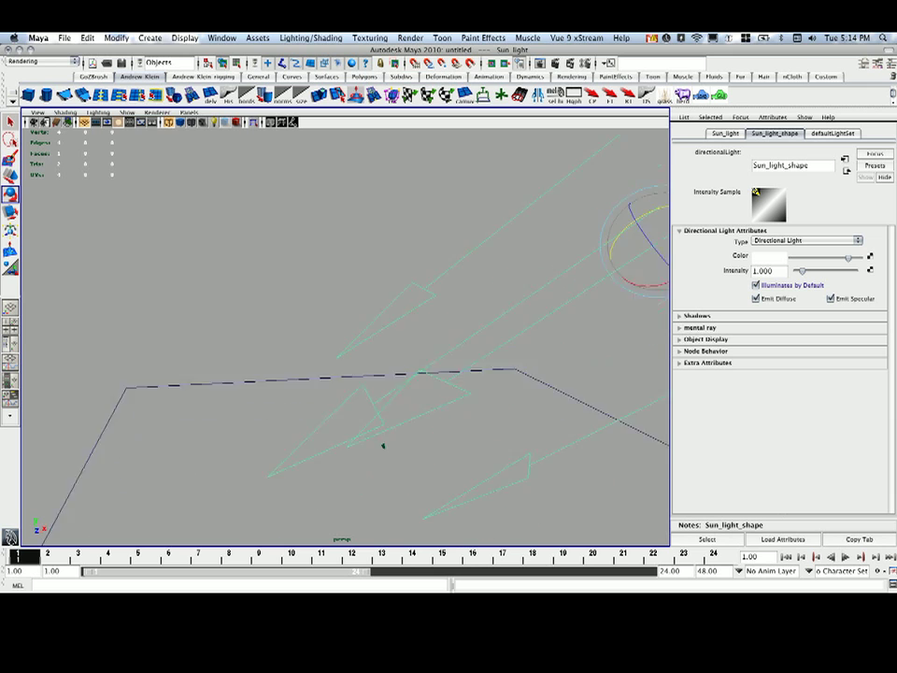
right_click_drag(384, 446, 337, 369, "alt")
left_click_drag(336, 370, 316, 370, "alt")
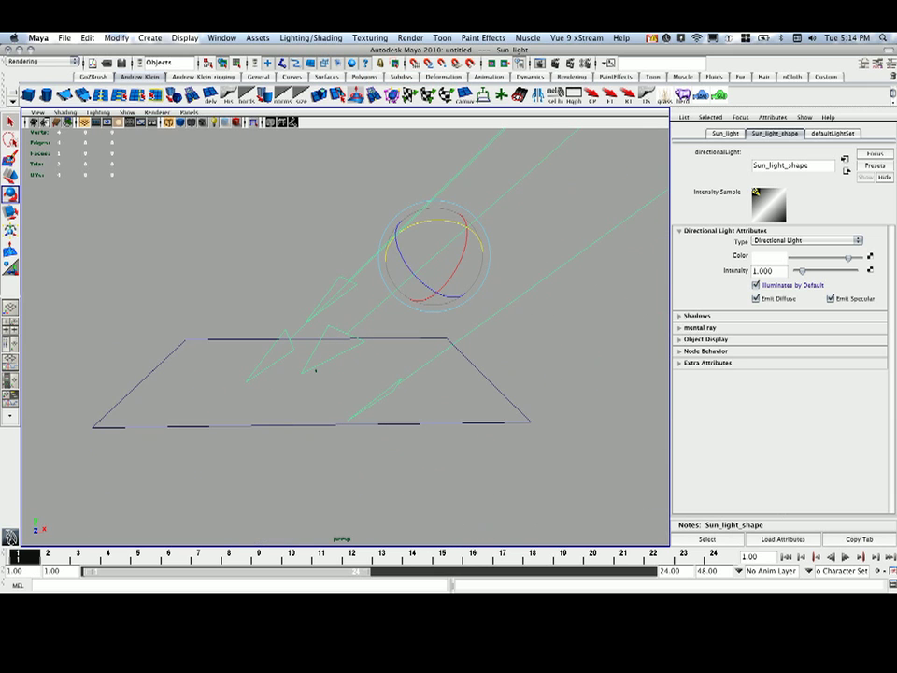
left_click(551, 284)
right_click_drag(551, 283, 468, 284, "alt")
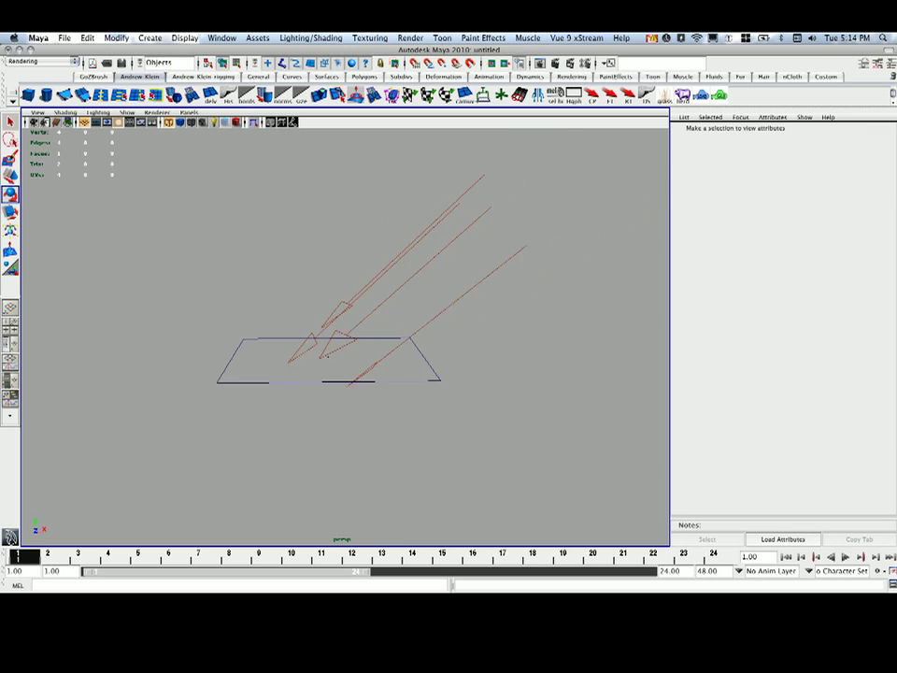
middle_click_drag(467, 283, 482, 356, "alt")
Open the Atmosphere Editor and review the Daytime atmosphere's Sun, Light, Sky and Clouds settings.
left_click(577, 38)
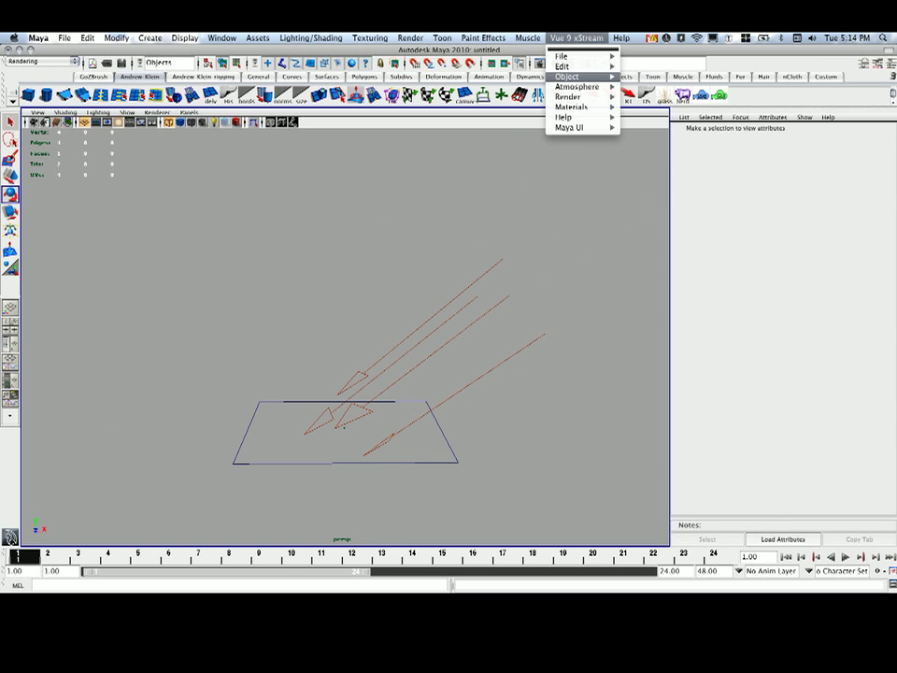
mouse_move(578, 86)
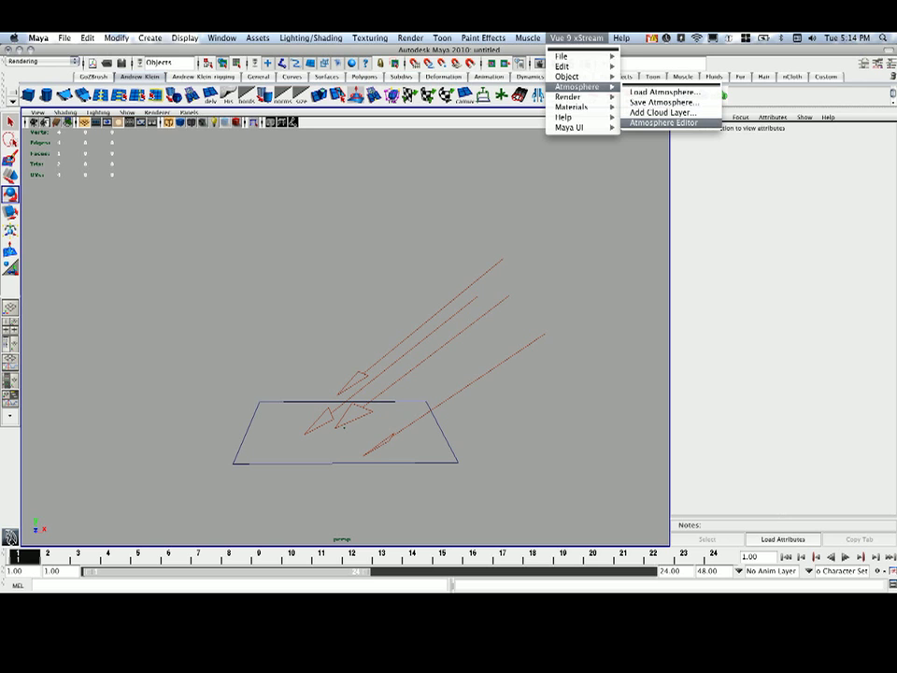
left_click(662, 123)
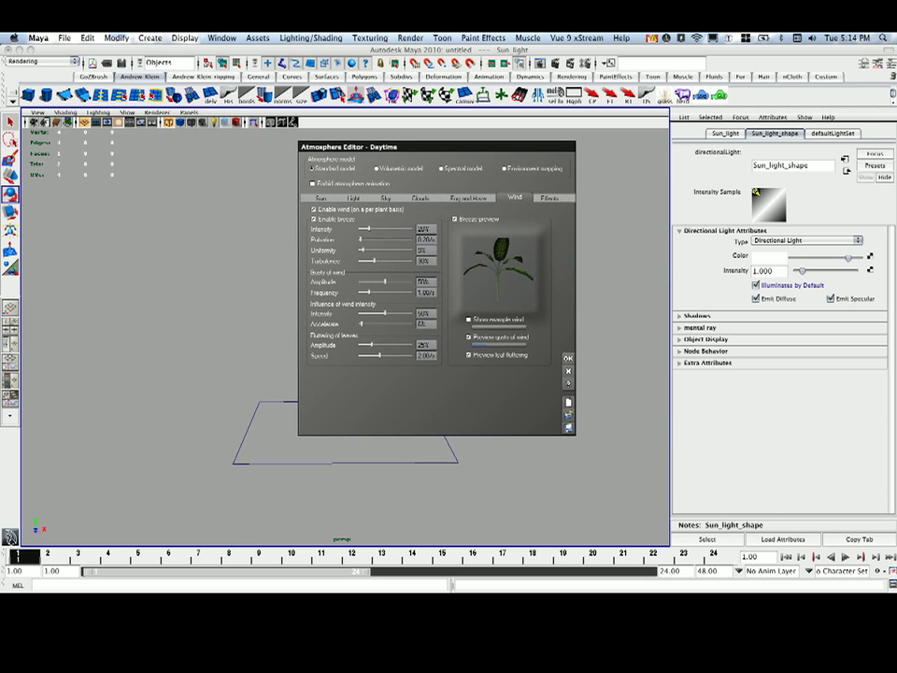
left_click(321, 197)
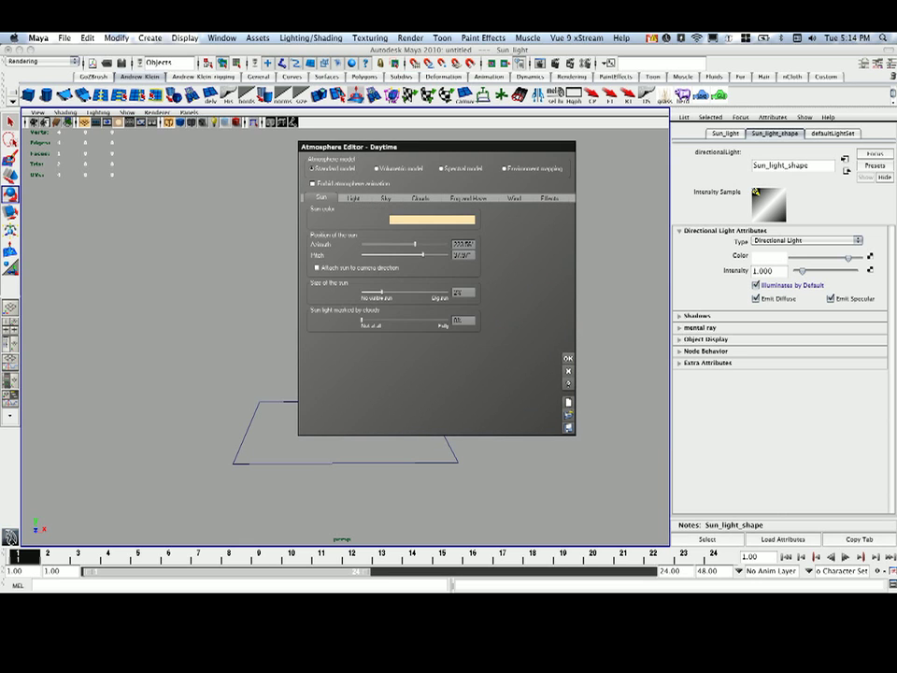
left_click(354, 198)
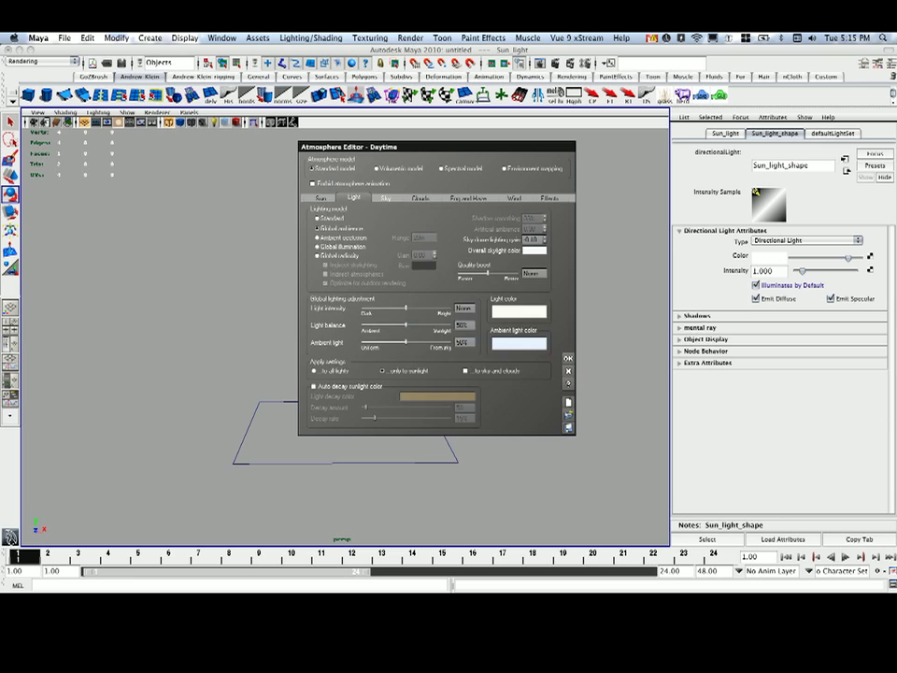
left_click(385, 198)
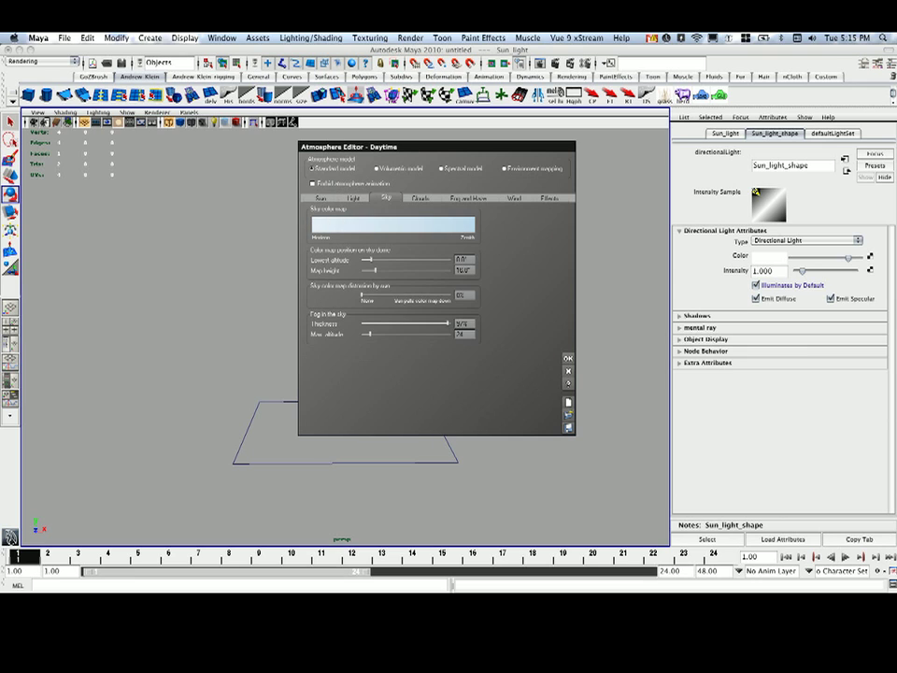
left_click(421, 198)
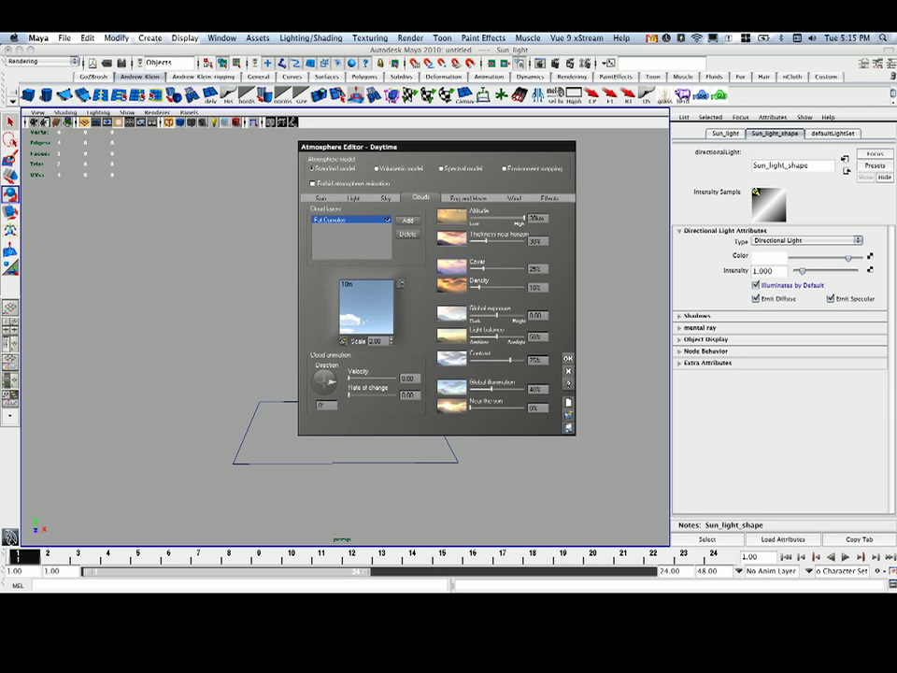
Try a cloud cover of 32% and global exposure of -1.49 on the cumulus layer without animating the atmosphere, and discard the changes.
left_click(569, 359)
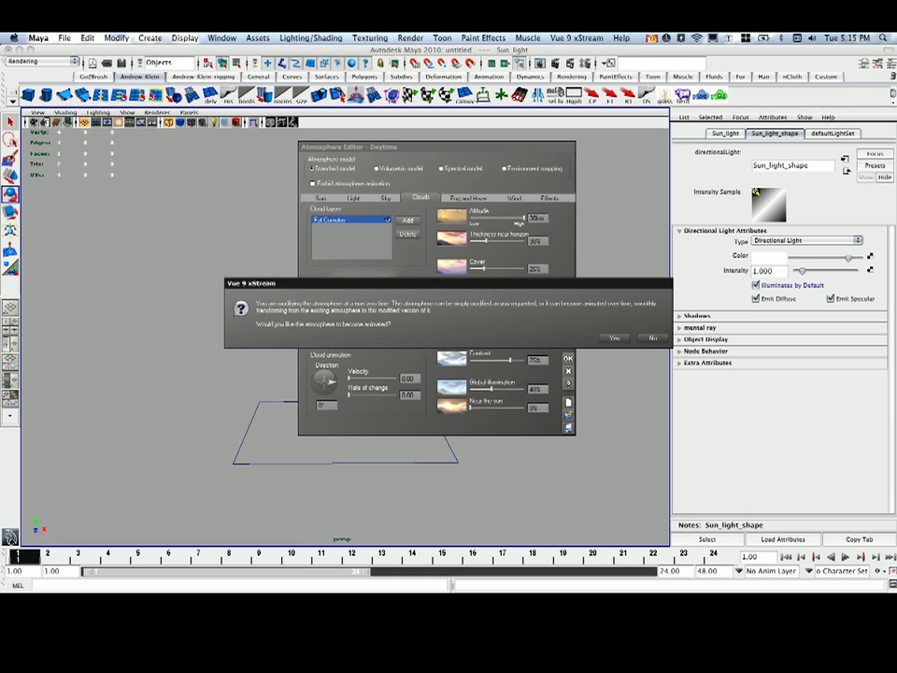
left_click(651, 337)
mouse_move(485, 268)
left_mouse_down()
mouse_move(513, 268)
mouse_move(491, 269)
left_mouse_up()
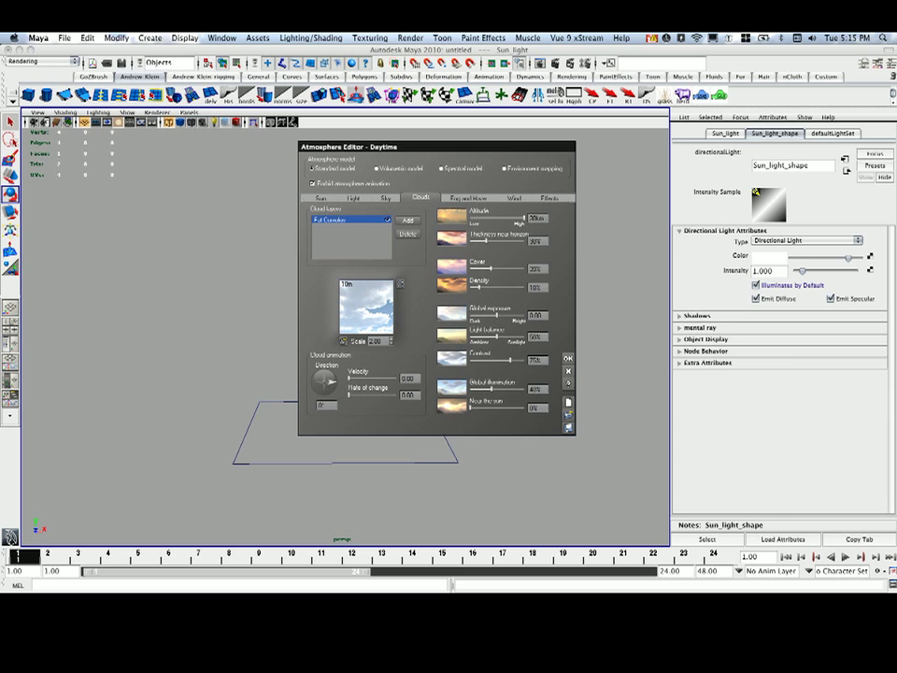
left_click_drag(491, 269, 487, 269)
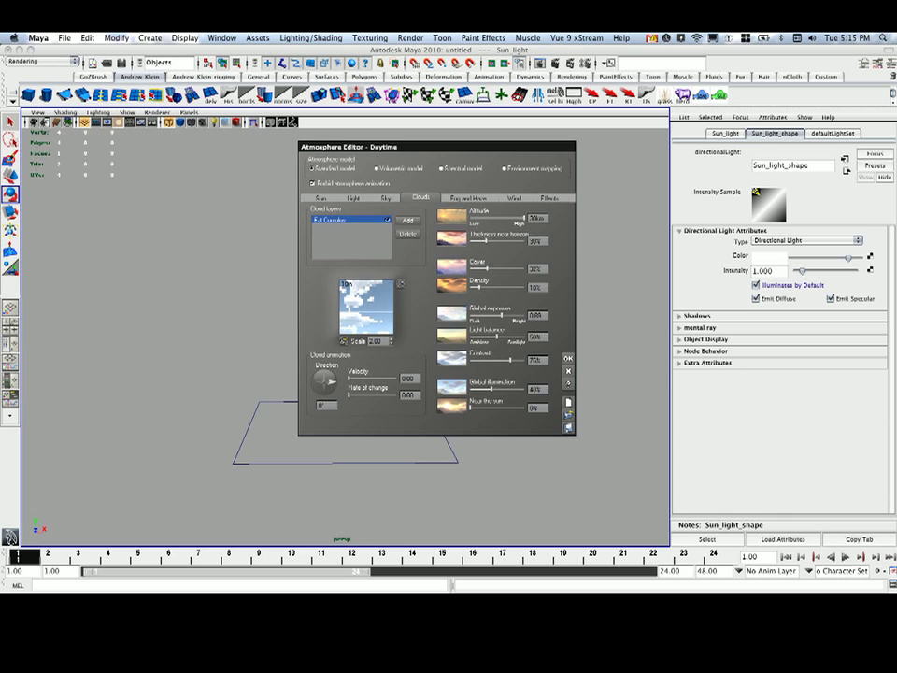
left_click_drag(497, 315, 488, 315)
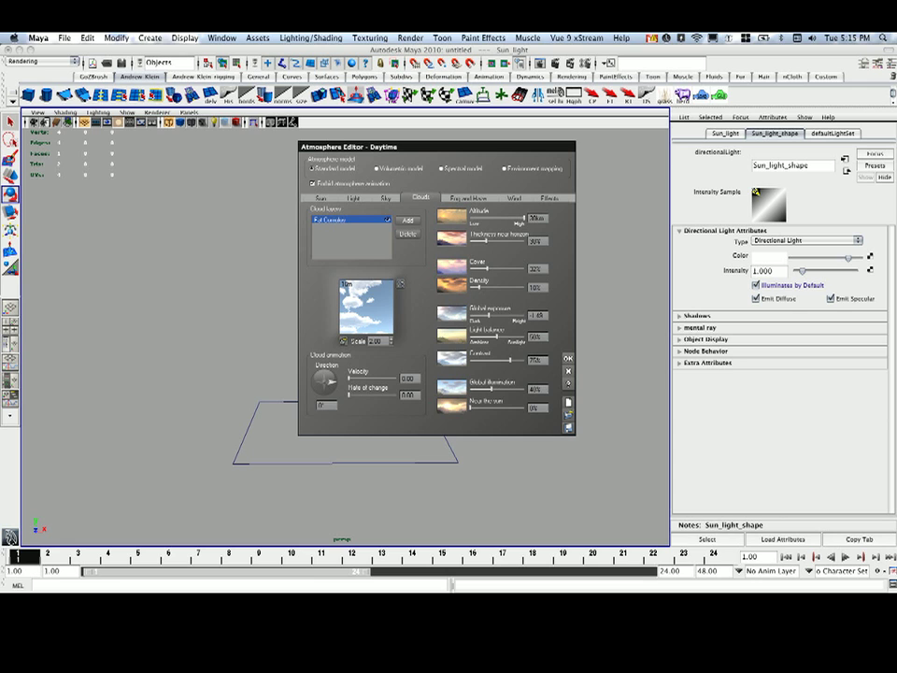
left_click_drag(436, 147, 431, 140)
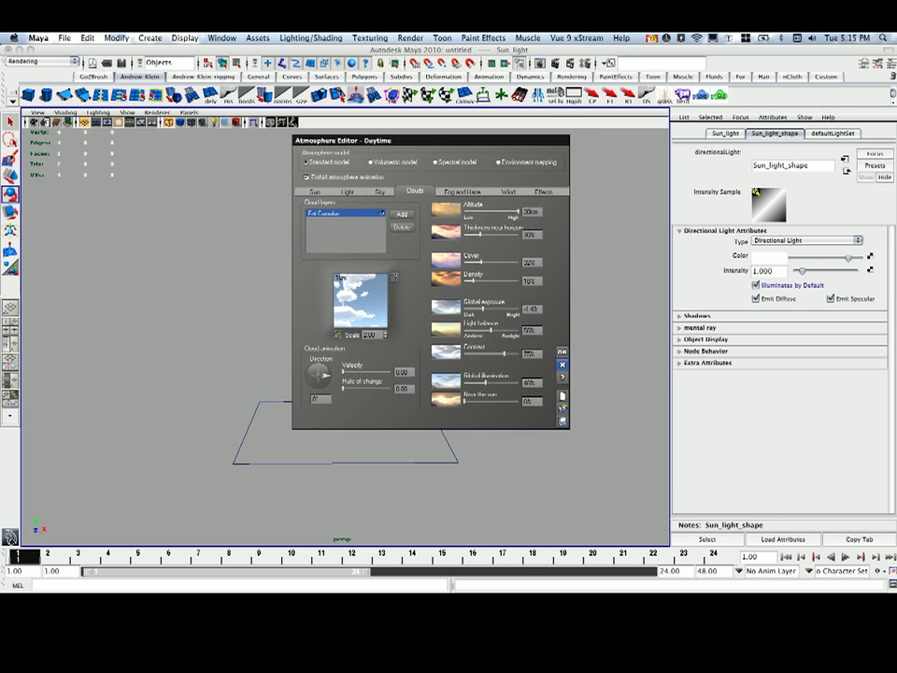
left_click(562, 364)
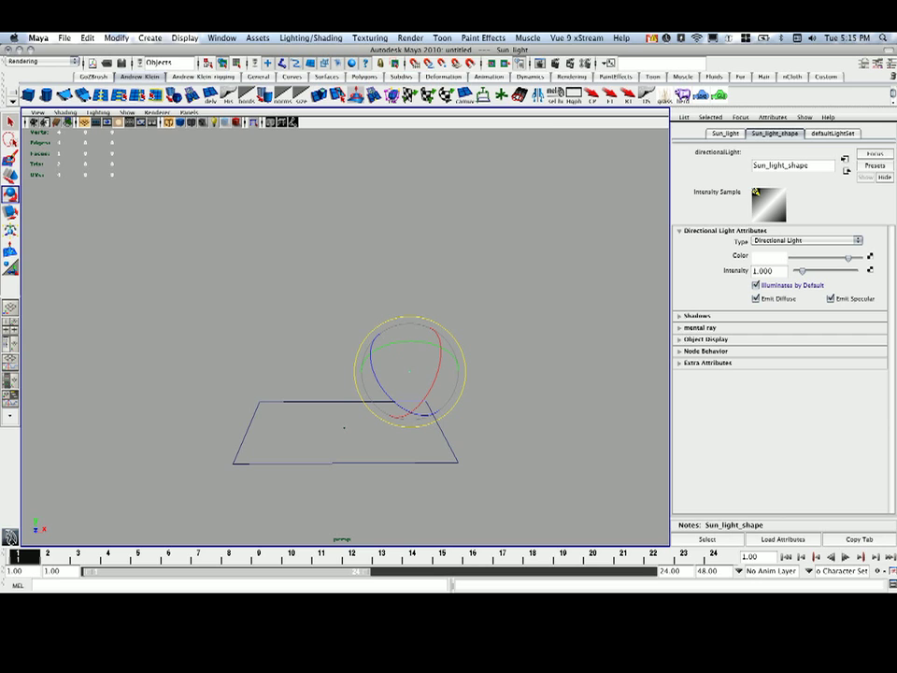
Start a sky export from Vue and choose the skybox_demo folder on the Desktop as the image's destination.
left_click(578, 37)
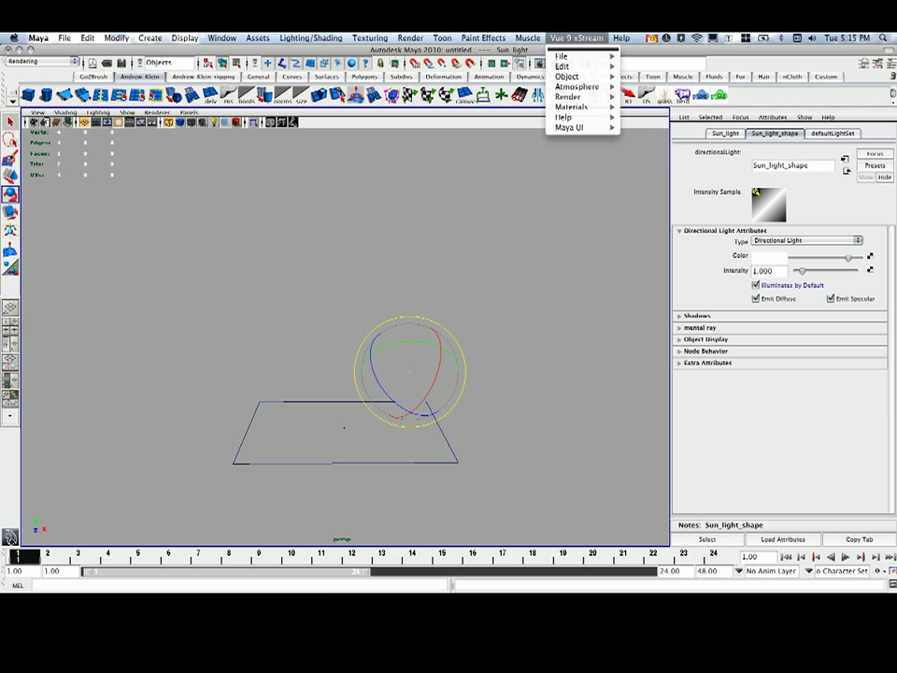
mouse_move(563, 56)
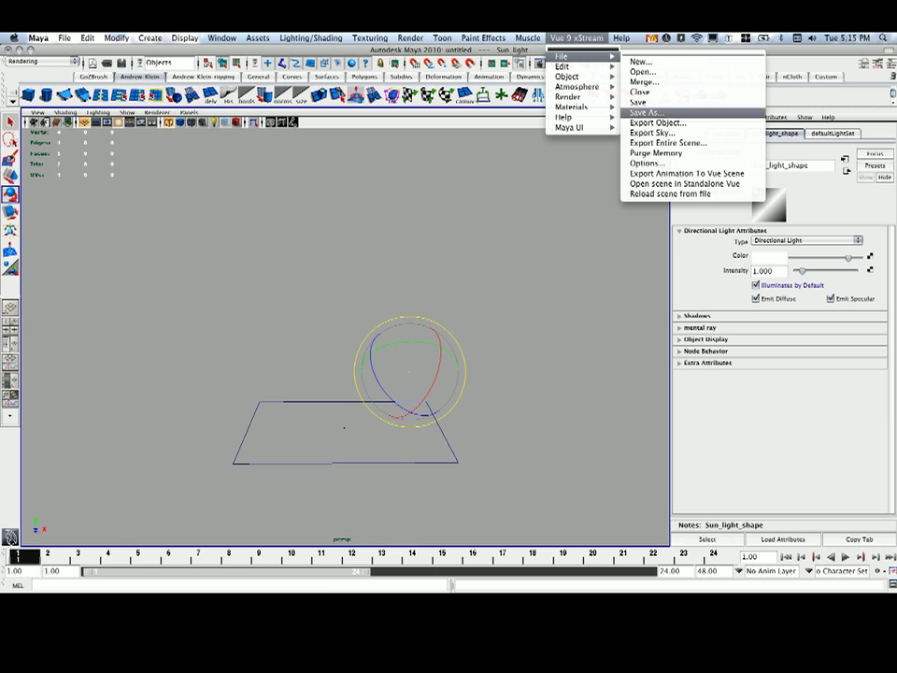
left_click(651, 133)
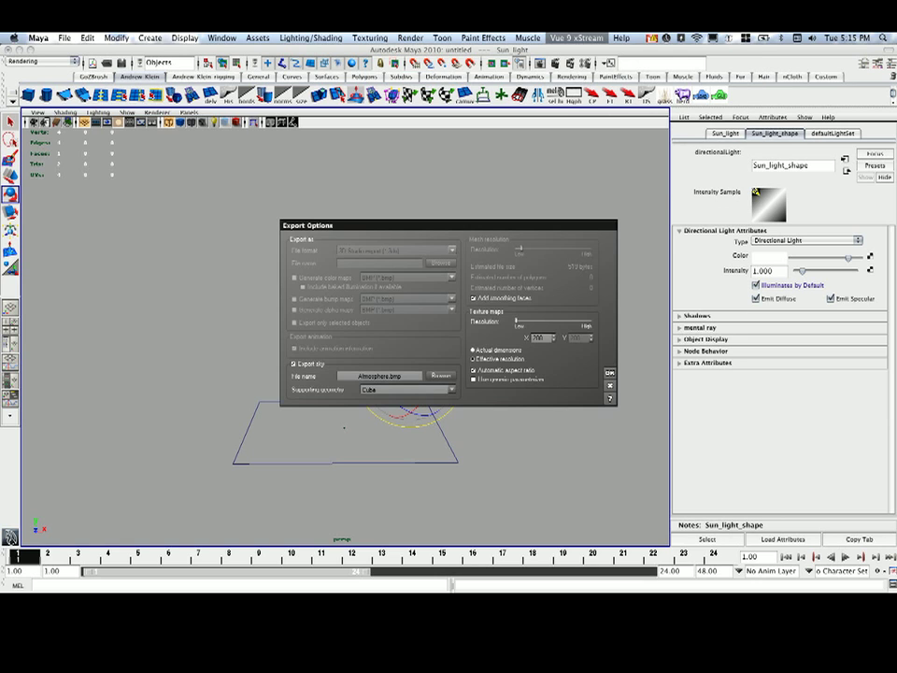
left_click_drag(449, 225, 426, 155)
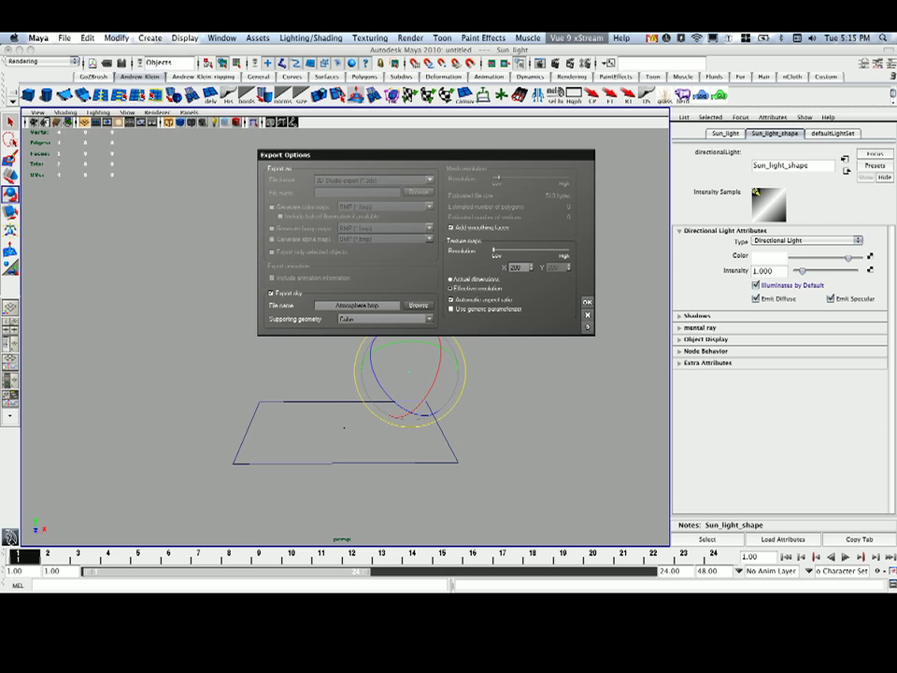
left_click(418, 306)
left_click(303, 249)
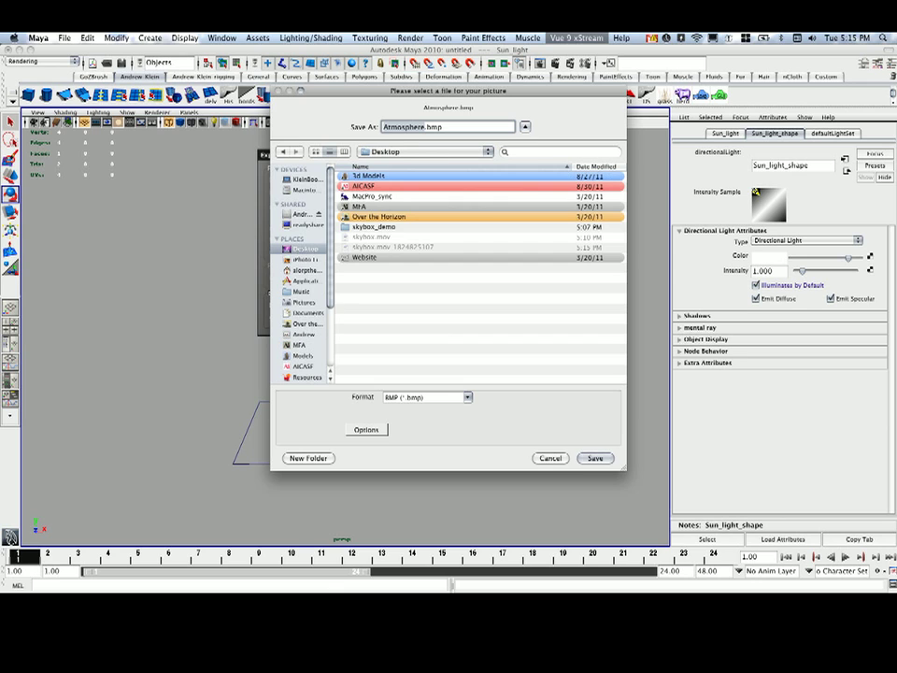
double_click(375, 228)
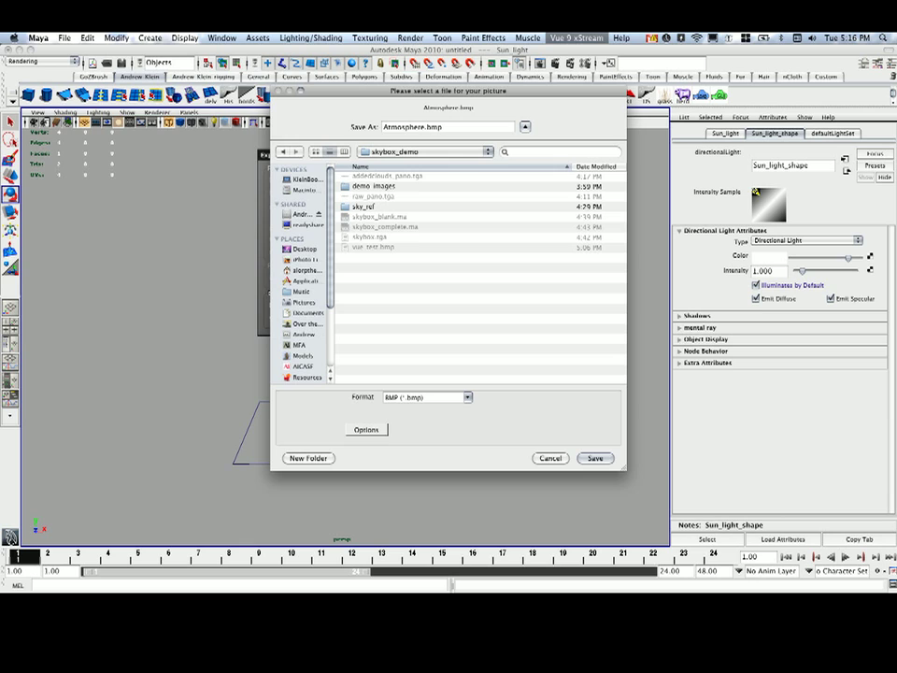
Set the sky image to vue_test.bmp in BMP format, replacing the existing file, and choose Cube as the supporting geometry.
left_click(374, 248)
left_click(425, 397)
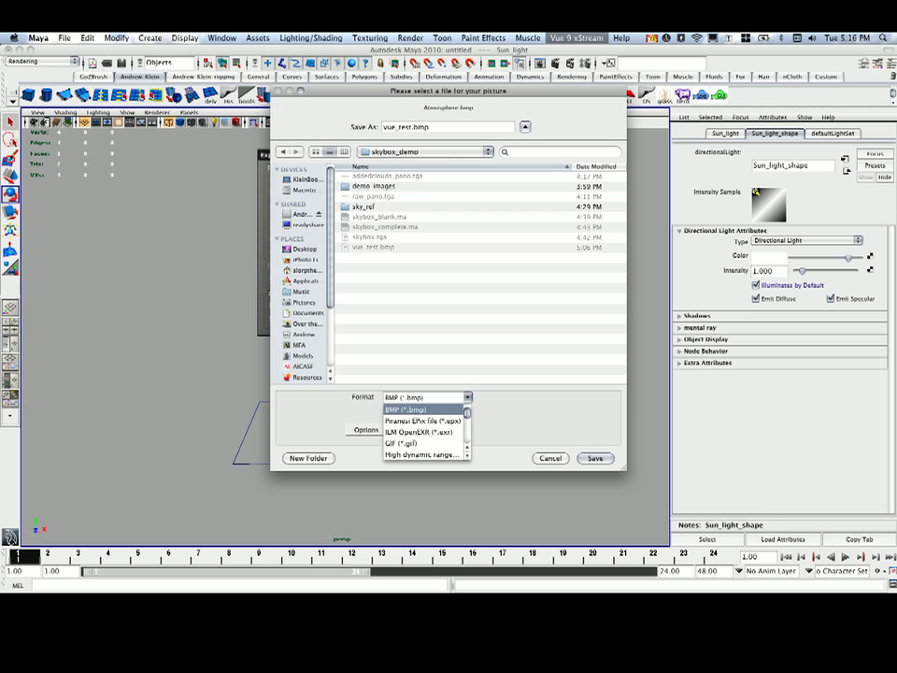
scroll(425, 432, "down", 10)
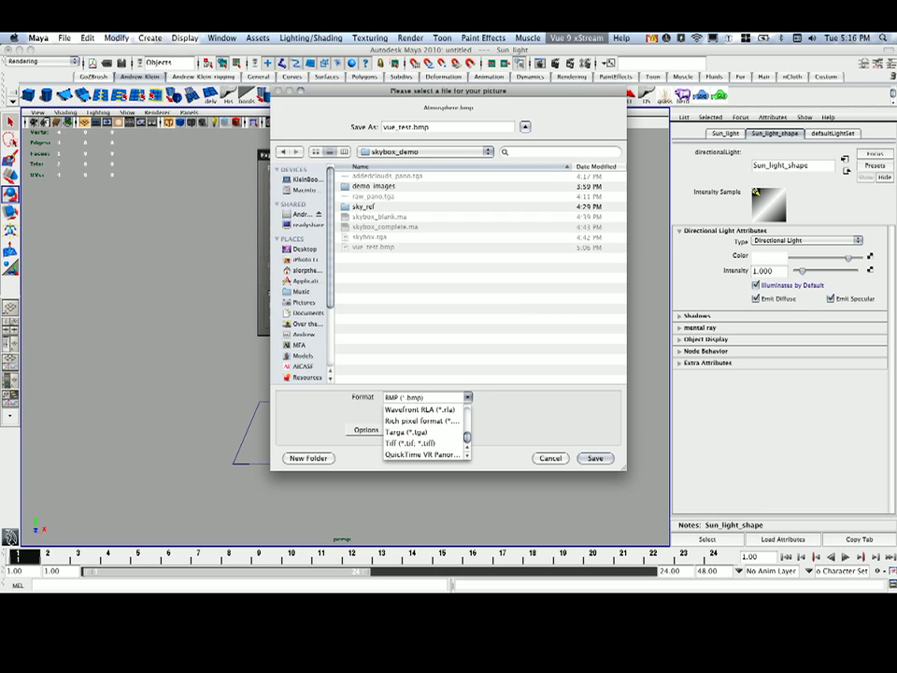
left_click(467, 397)
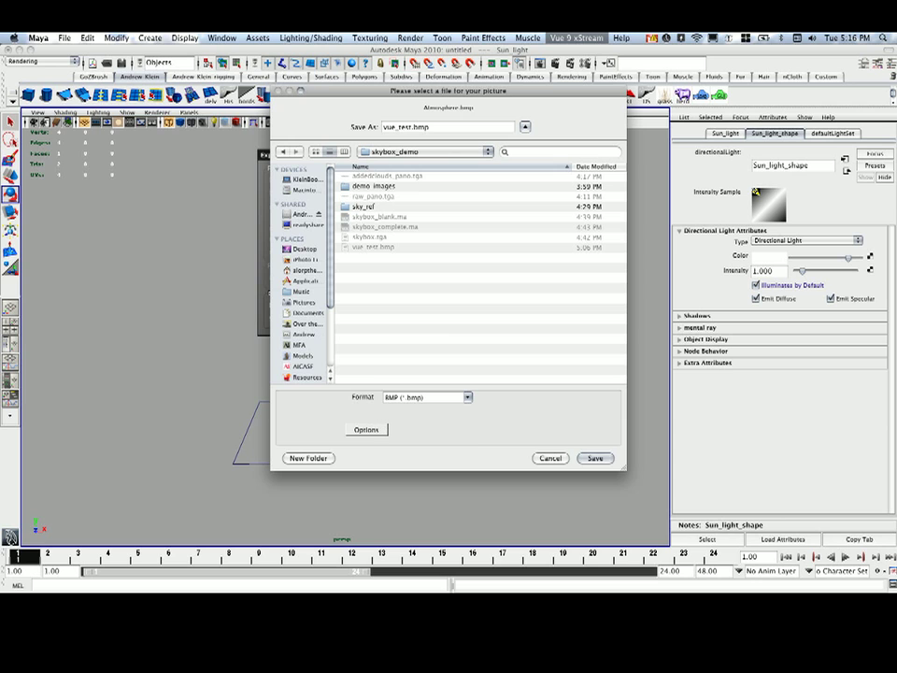
left_click(595, 458)
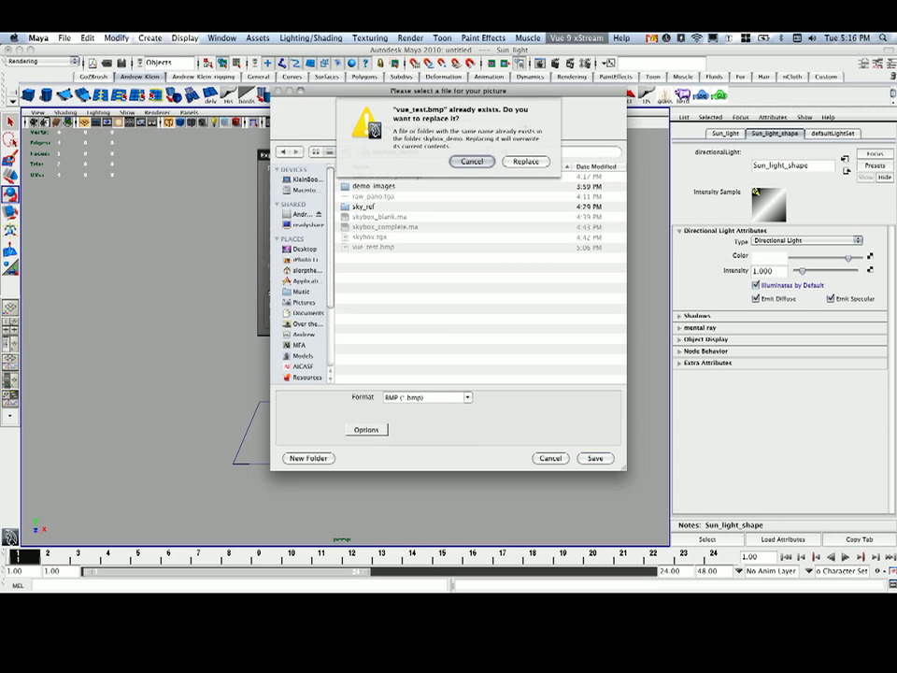
key("Return")
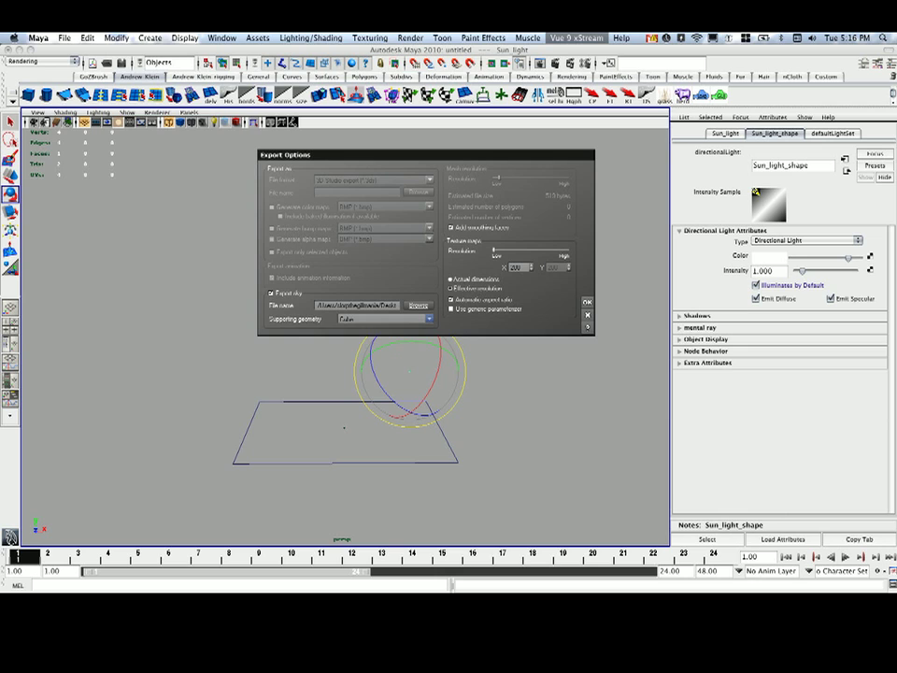
left_click(428, 320)
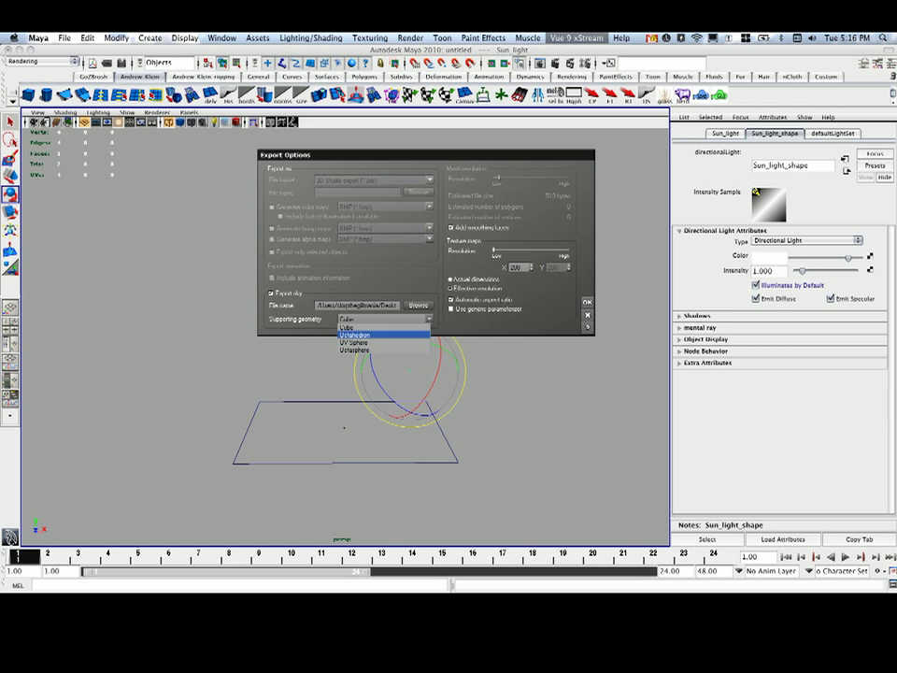
left_click(364, 327)
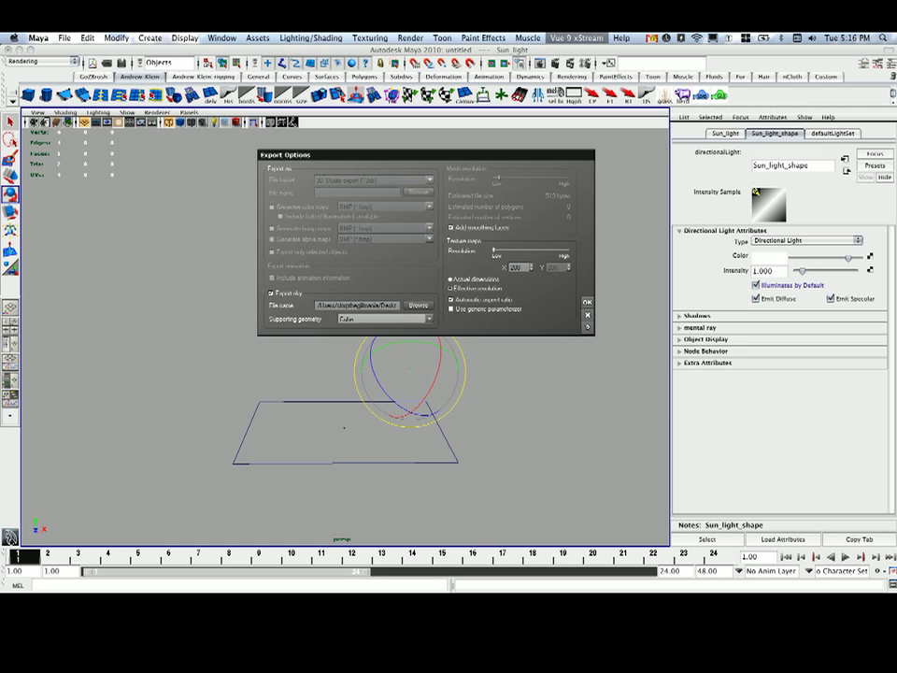
Try an X resolution of 1024 for the sky's texture maps and close the export options without exporting.
left_click(519, 267)
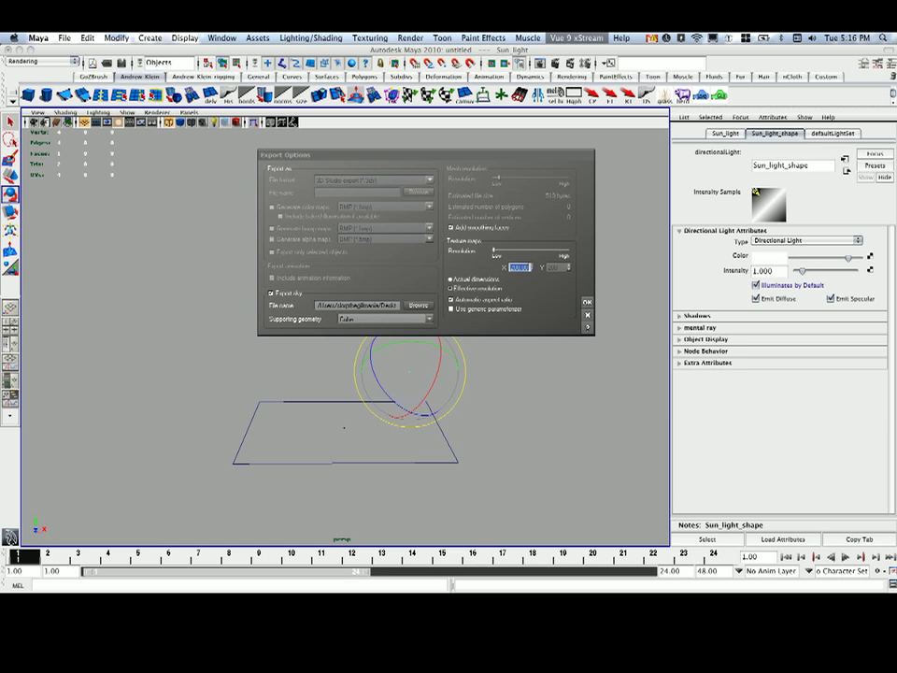
type("1024")
left_click(588, 315)
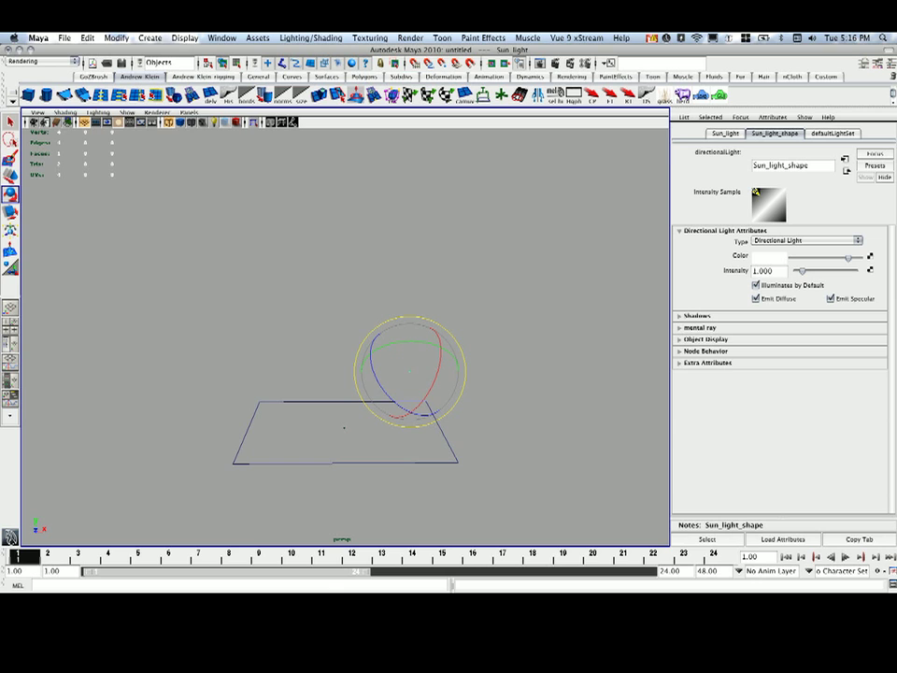
Switch to Finder, preview vue_test.bmp in the skybox_demo folder, and return to Maya.
left_click(20, 50)
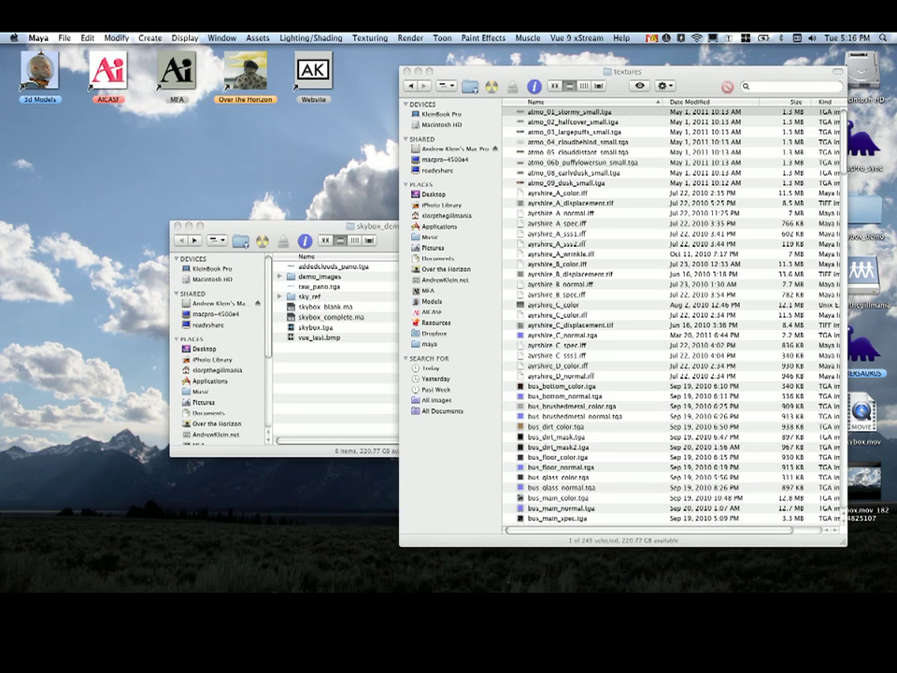
left_click(335, 380)
left_click(319, 338)
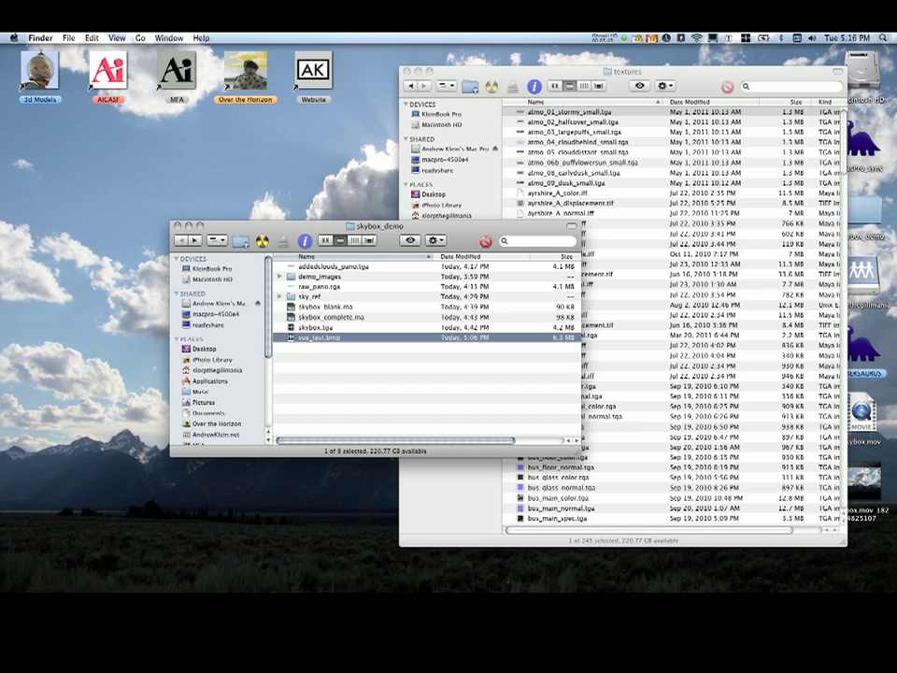
key("space")
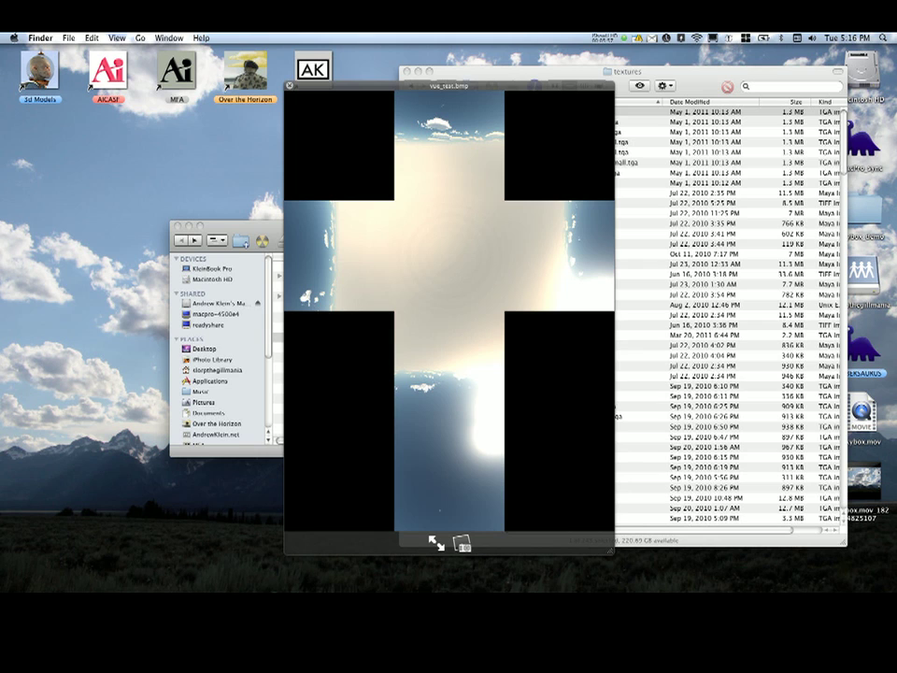
key("space")
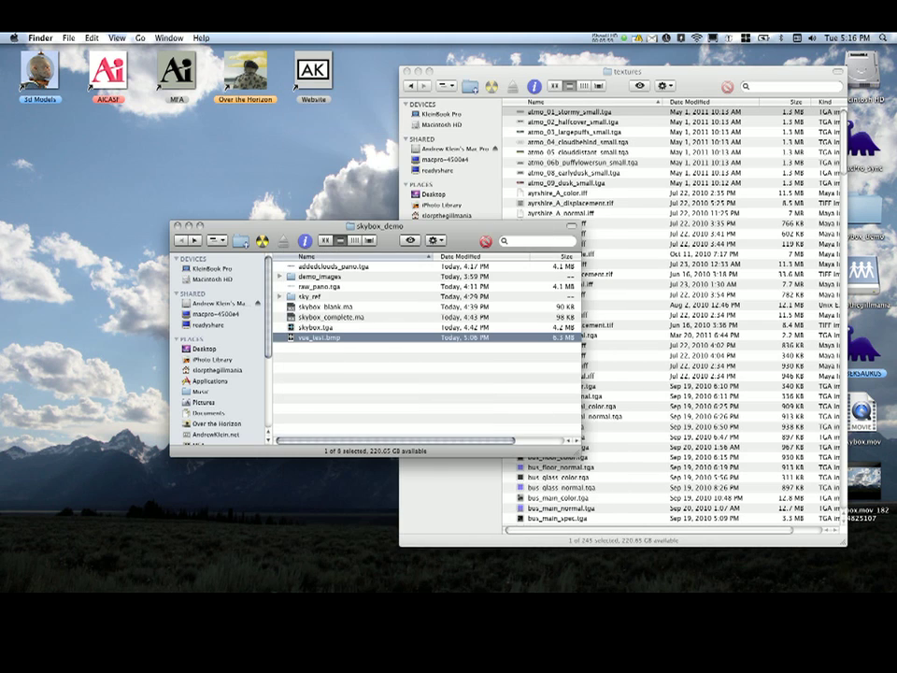
left_click(469, 553)
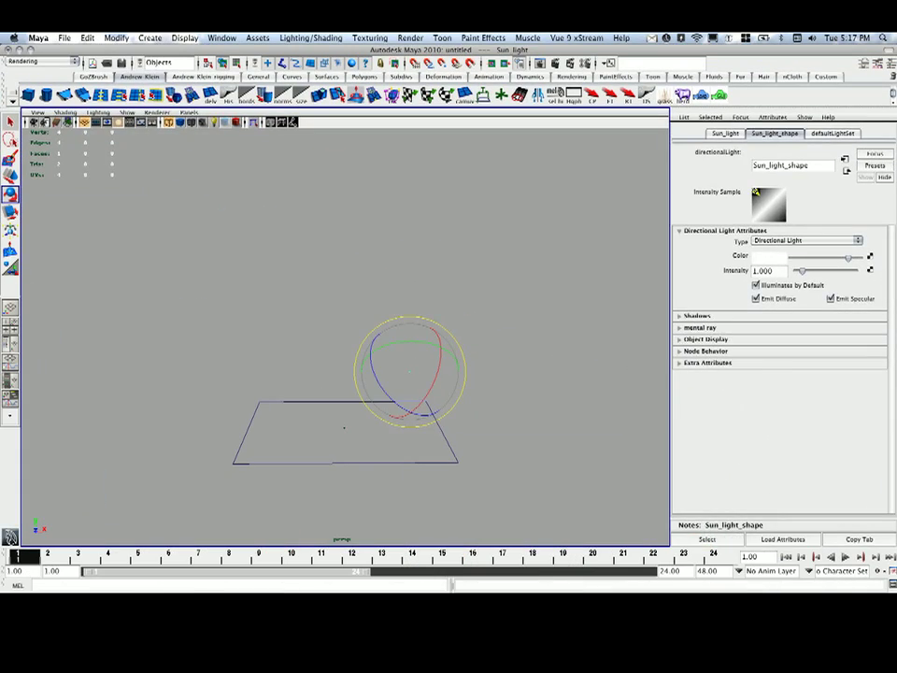
Start a new empty scene, discarding the current scene with the Vue atmosphere.
left_click(309, 281)
left_click(64, 38)
left_click(82, 56)
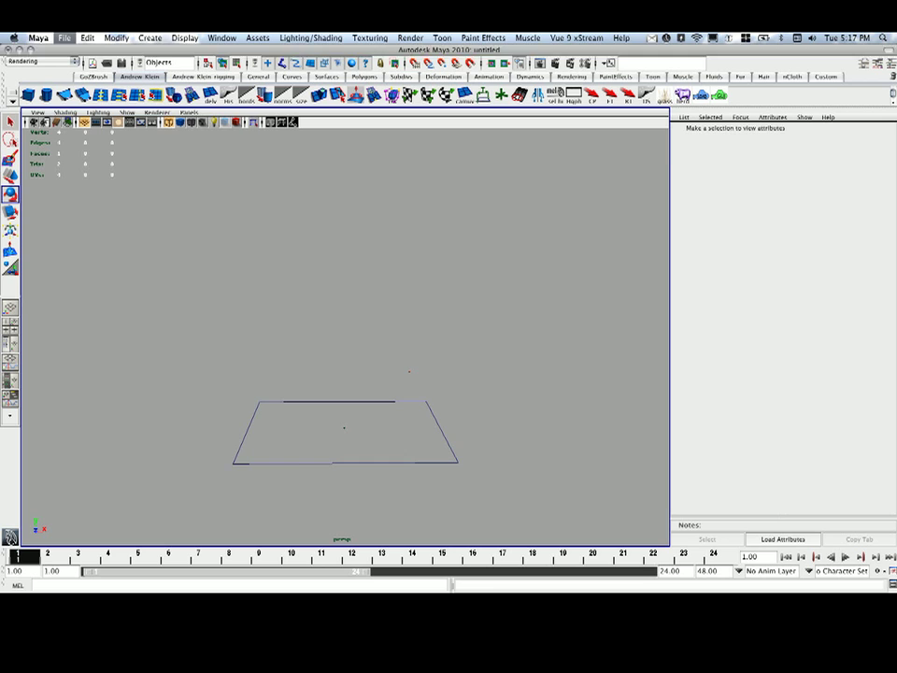
left_click(408, 200)
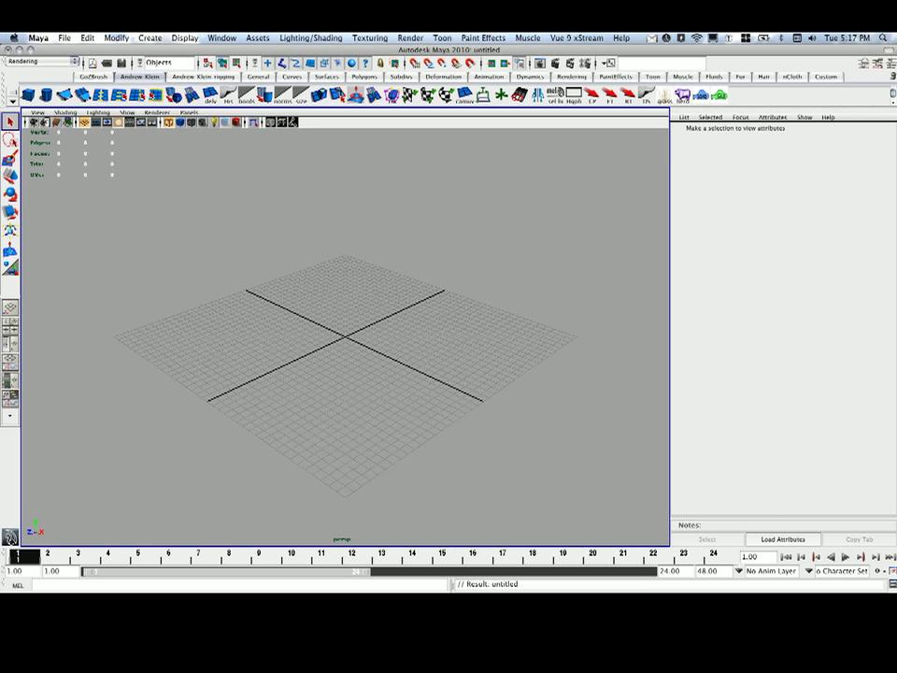
Create a polygon cube at the origin and scale it up uniformly into a large box around the grid's centre.
left_click(28, 94)
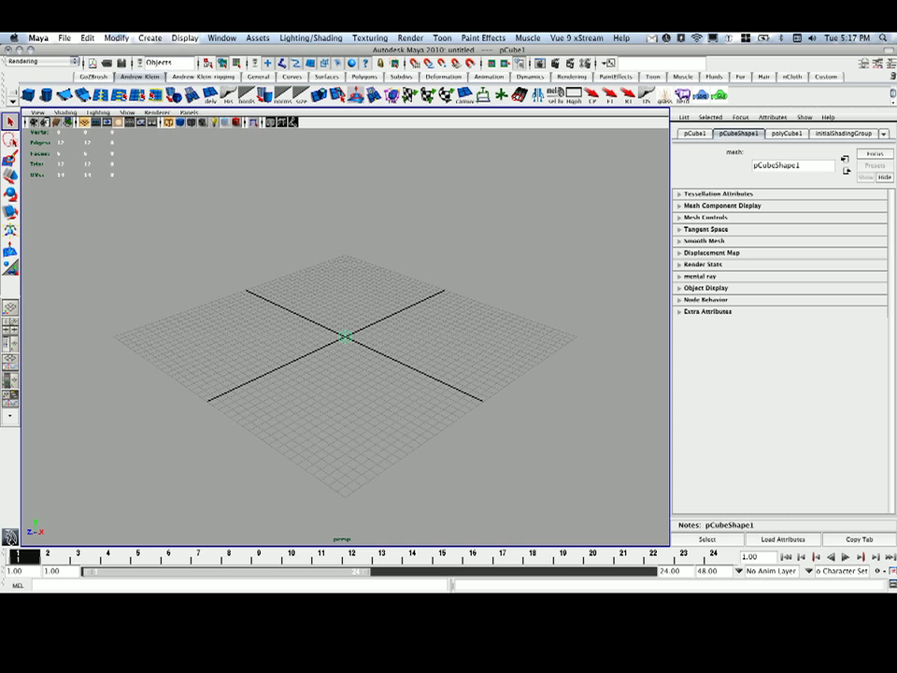
key("w")
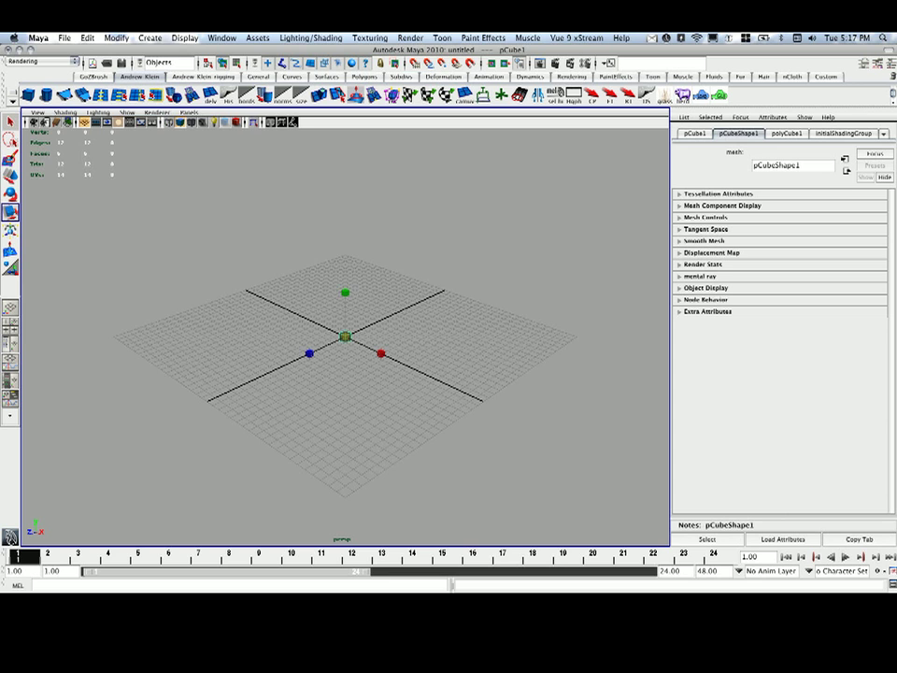
left_click_drag(345, 336, 467, 323)
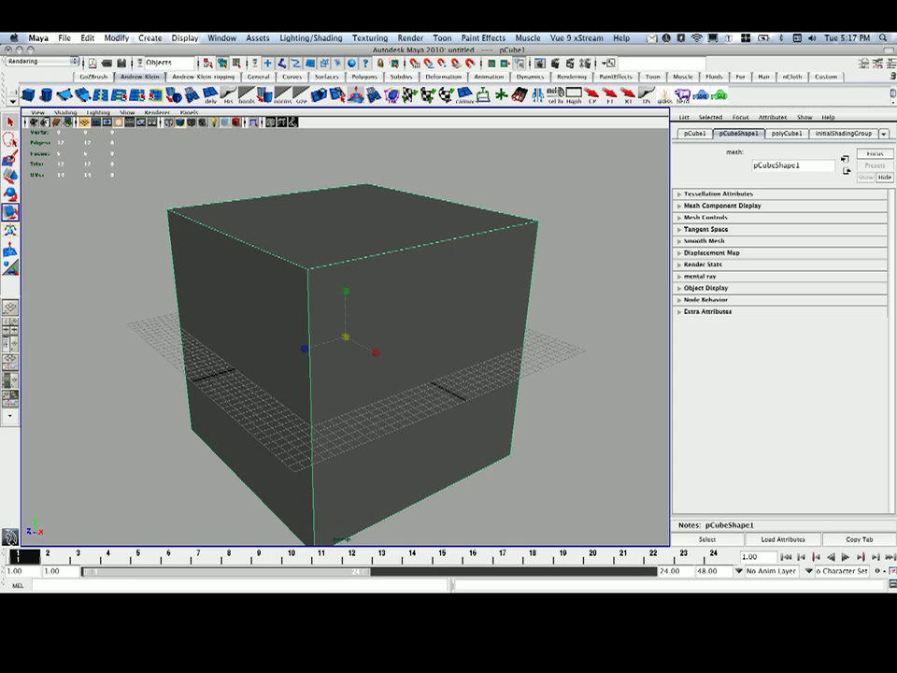
Assign a new Lambert material to the cube and connect a File texture to its color.
right_click(353, 294)
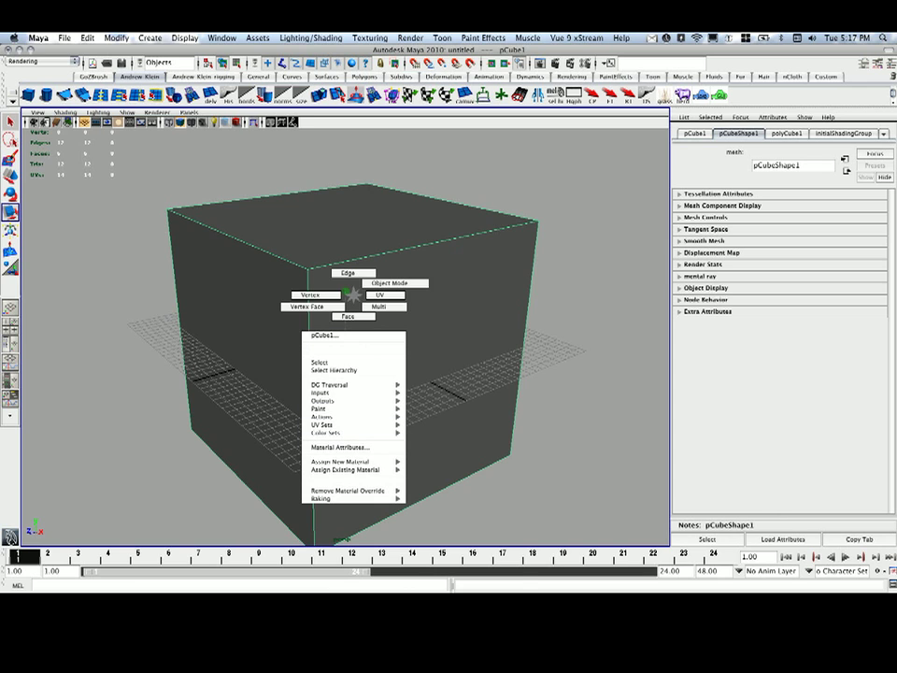
mouse_move(341, 462)
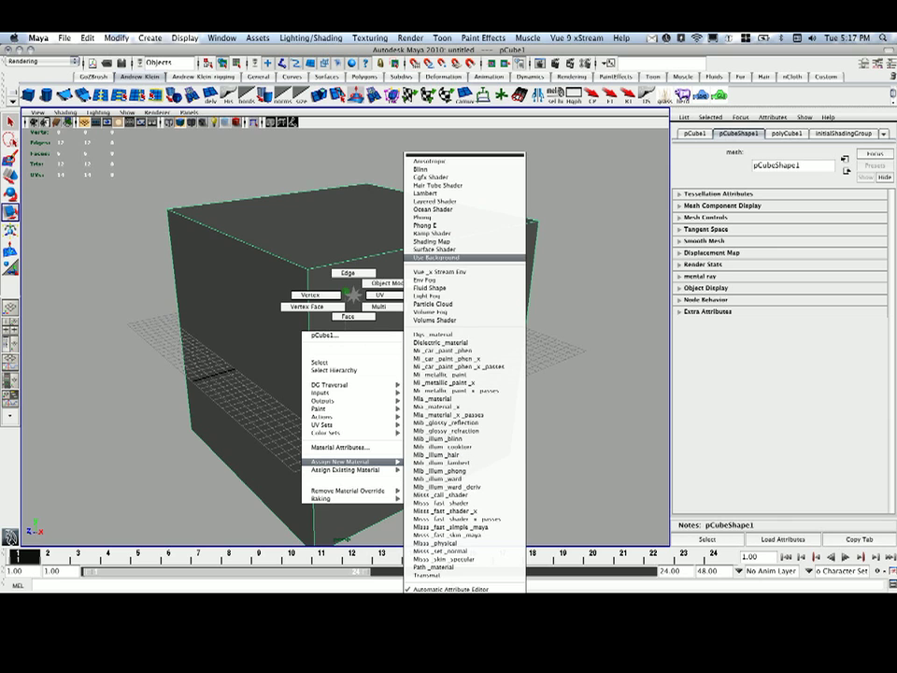
left_click(431, 193)
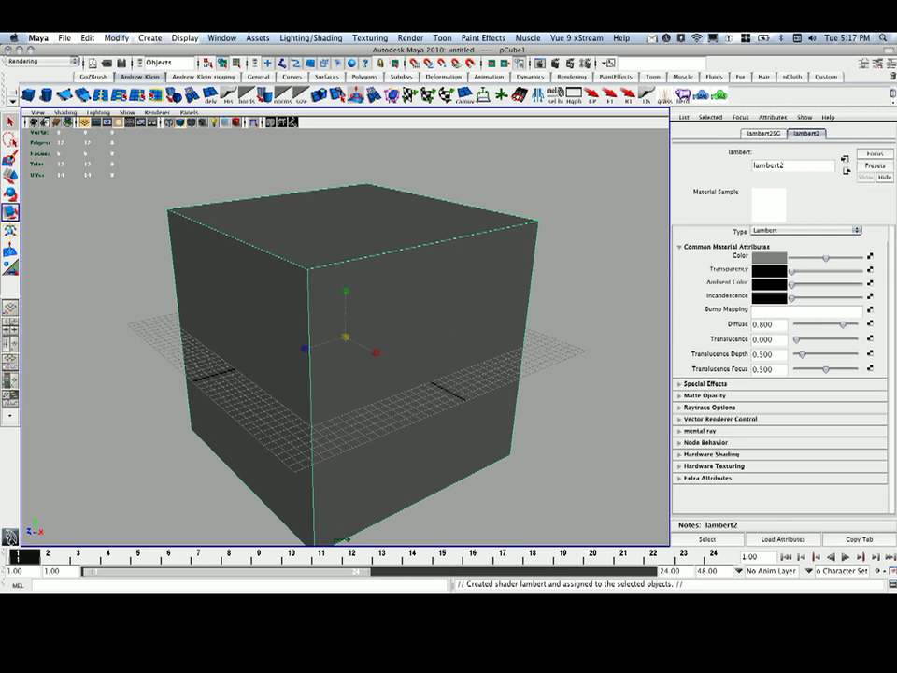
left_click(870, 257)
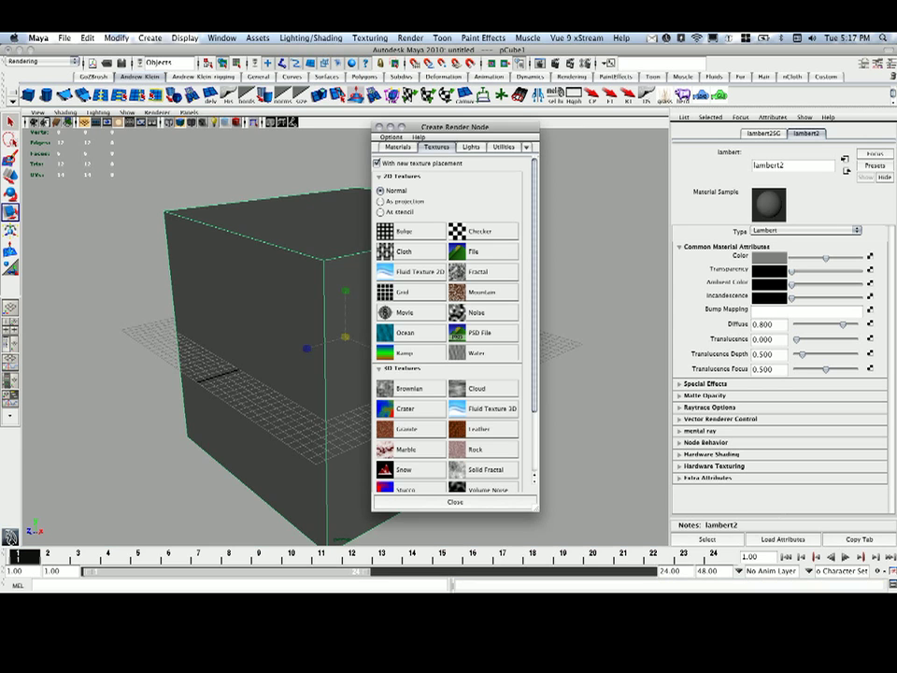
left_click(482, 252)
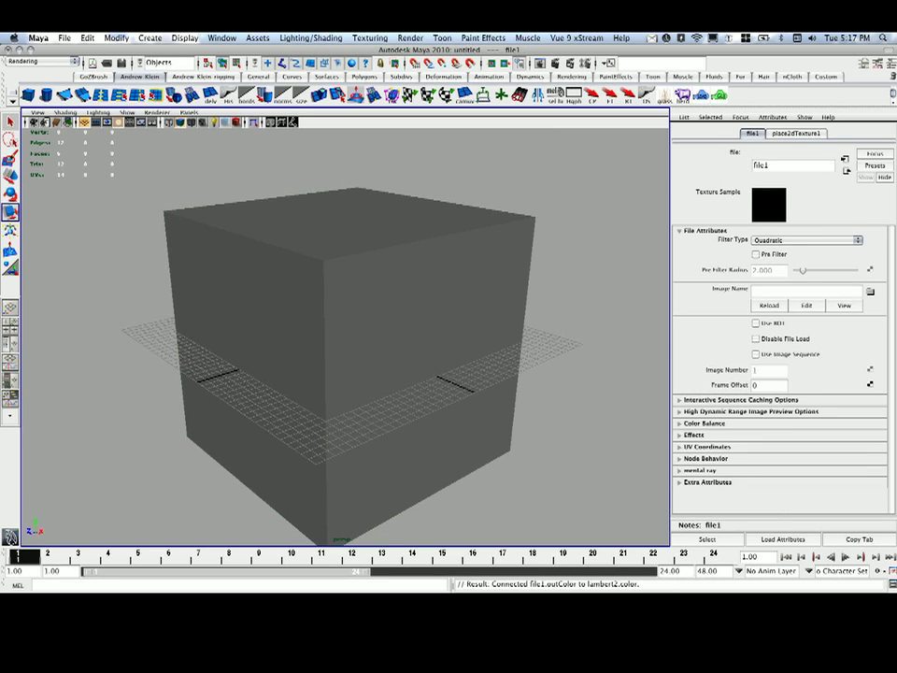
Load vue_test.bmp from the skybox_demo folder as the file texture's image.
left_click(870, 292)
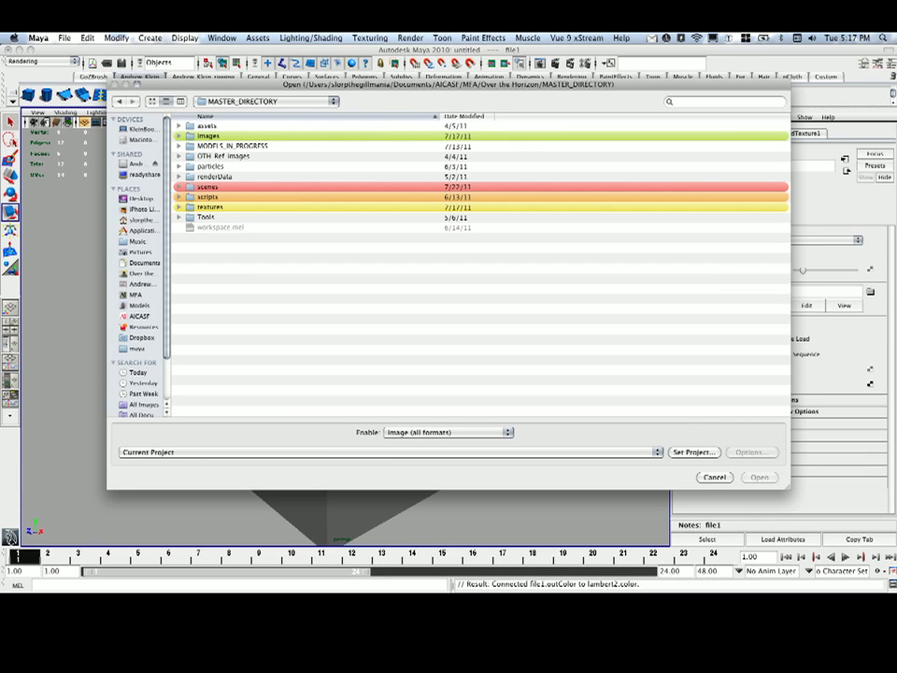
left_click(266, 101)
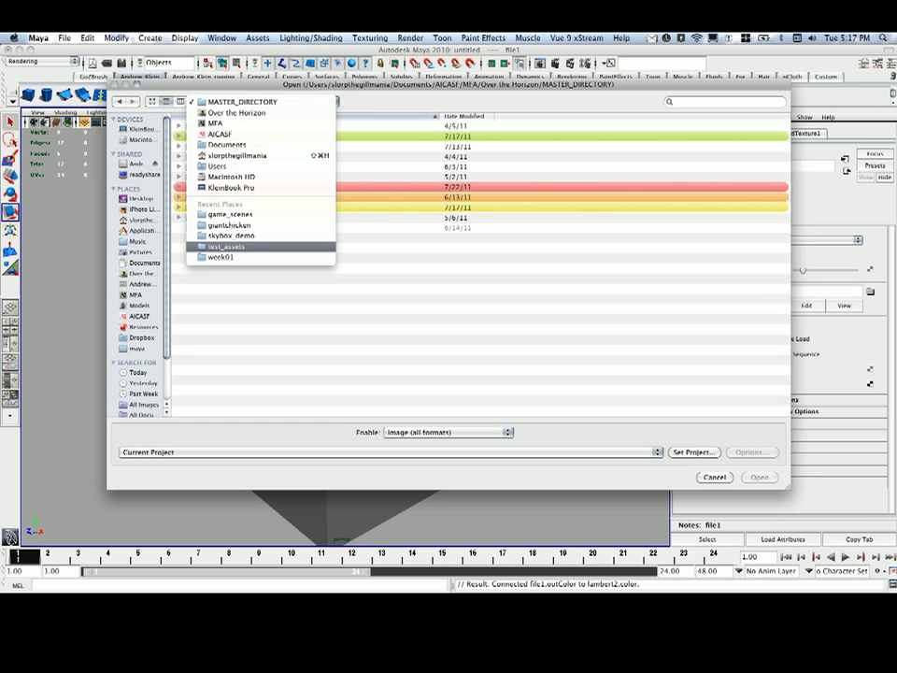
left_click(228, 246)
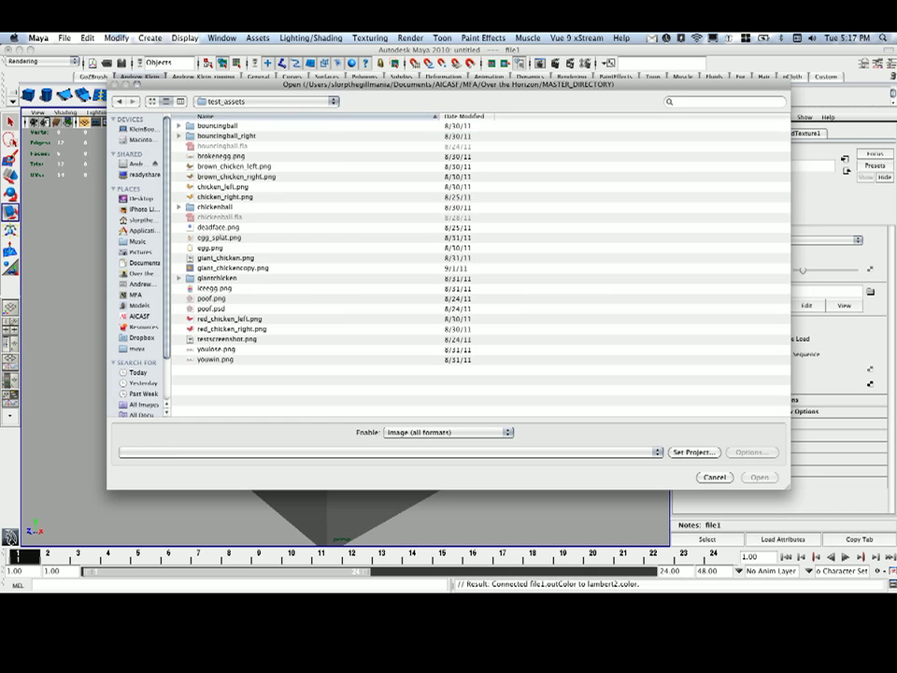
left_click(267, 101)
left_click(230, 257)
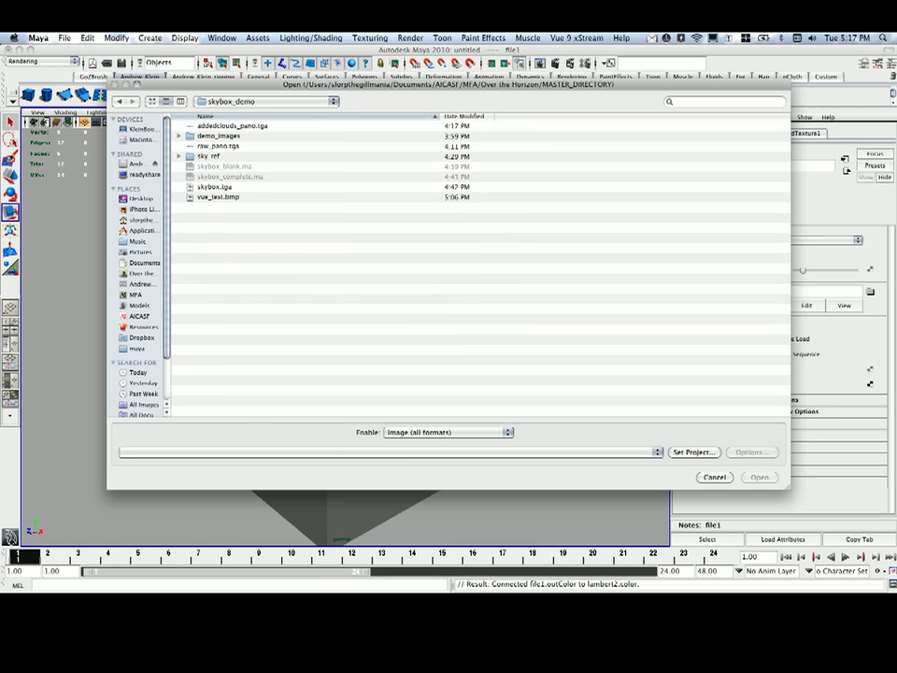
left_click(218, 198)
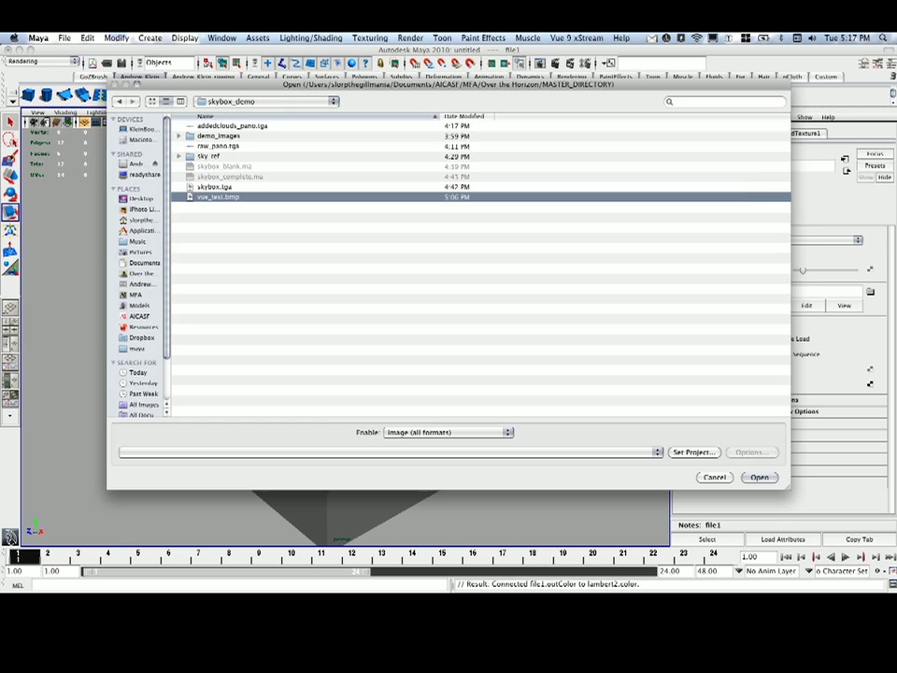
left_click(760, 478)
Switch the viewport to textured display so the cube is drawn with the sky image.
mouse_move(332, 337)
left_mouse_down("alt")
mouse_move(344, 335)
mouse_move(379, 374)
mouse_move(430, 449)
mouse_move(355, 318)
mouse_move(281, 421)
mouse_move(336, 299)
mouse_move(412, 430)
left_mouse_up("alt")
key("6")
left_click_drag(308, 281, 290, 169, "alt")
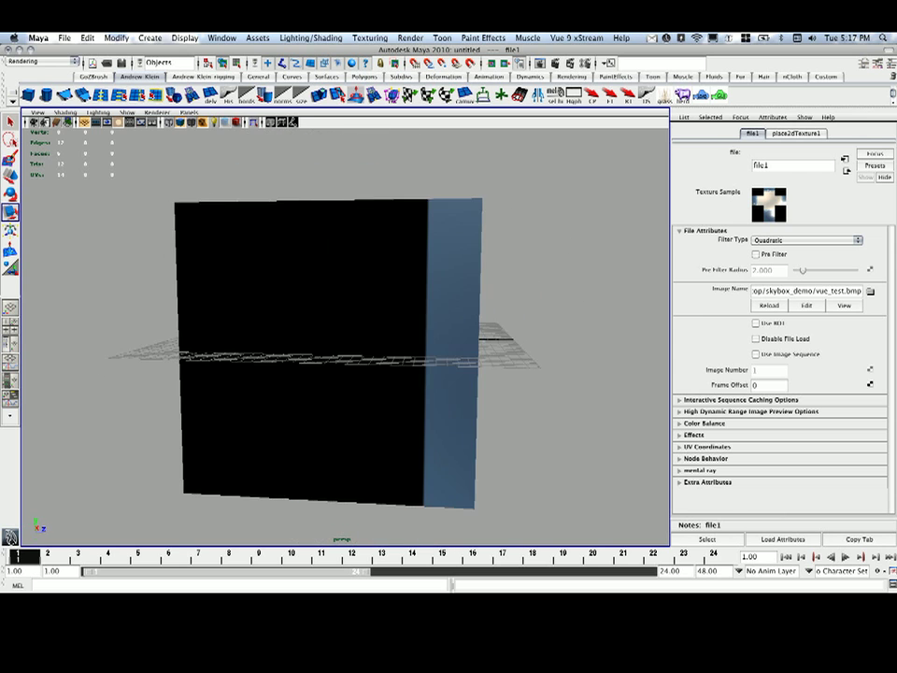
Open the UV Texture Editor for the cube and arrange its window beside the perspective view with the whole sky cross in frame.
left_click(309, 262)
left_click_drag(309, 262, 329, 269, "alt")
left_click(222, 37)
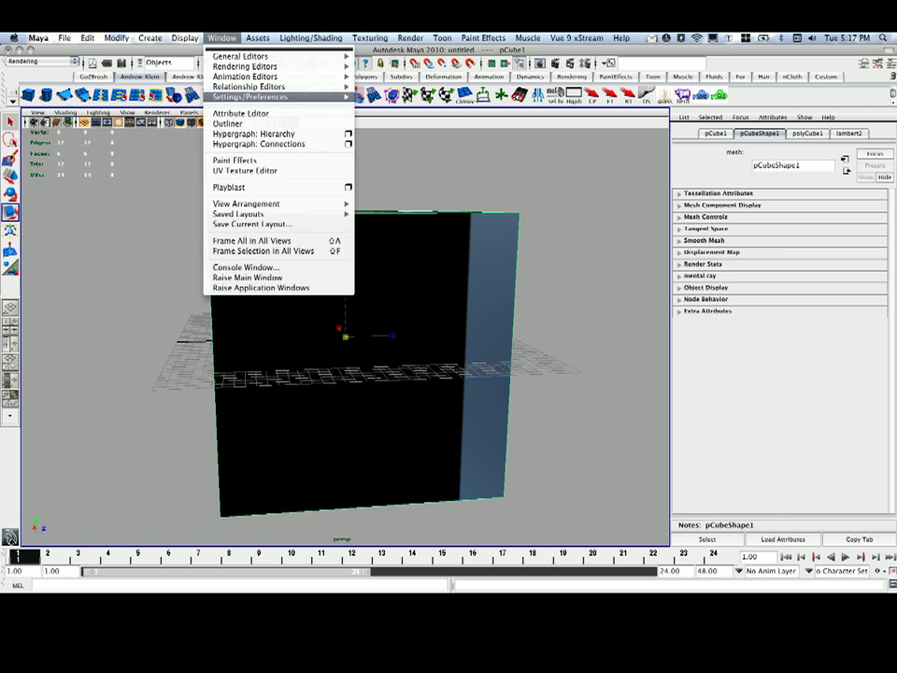
left_click(252, 170)
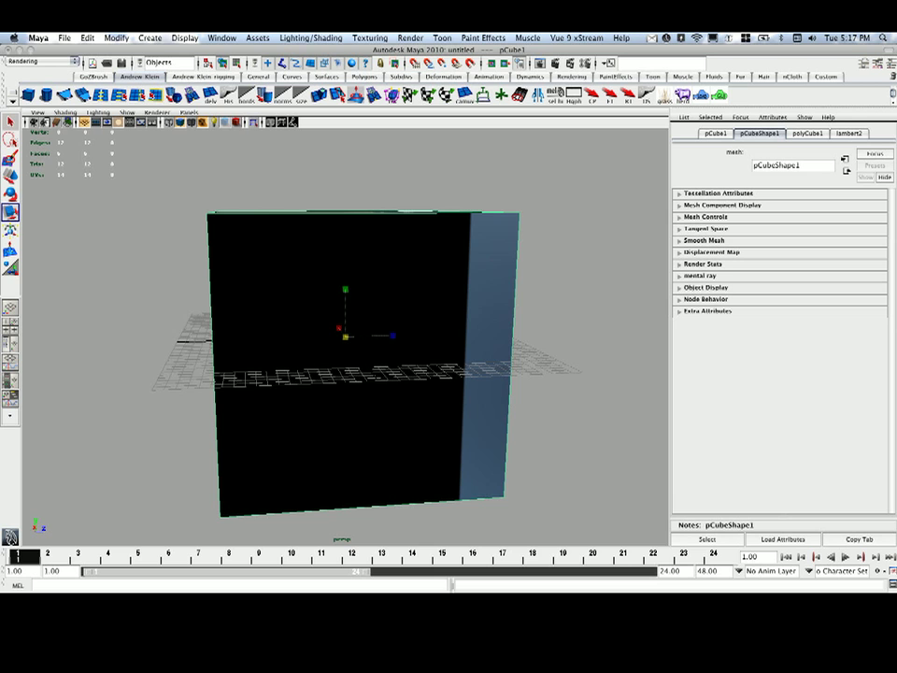
left_click_drag(140, 76, 669, 82)
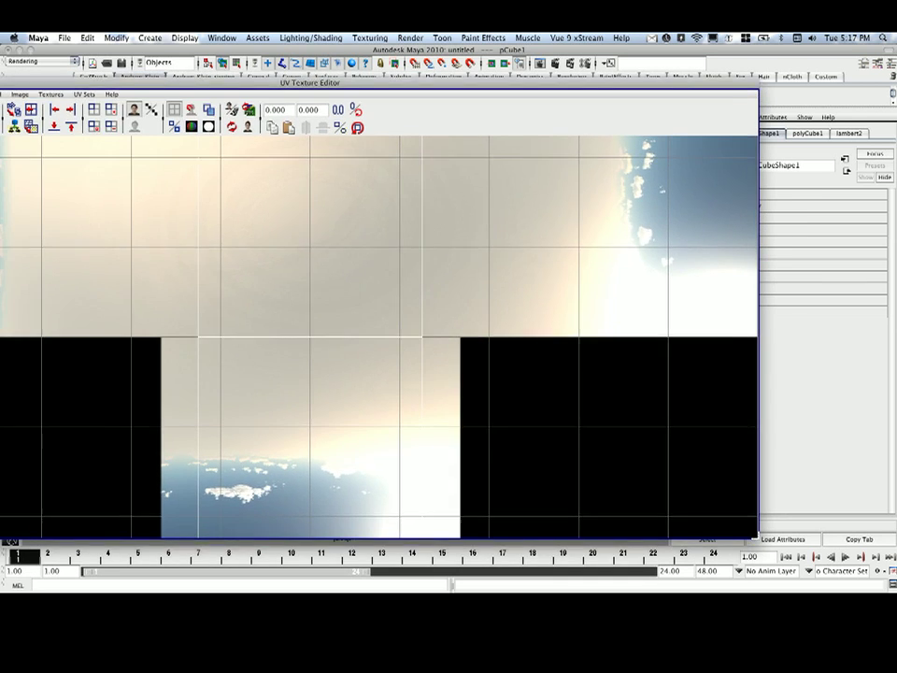
scroll(310, 334, "down", 5)
left_click_drag(374, 81, 476, 64)
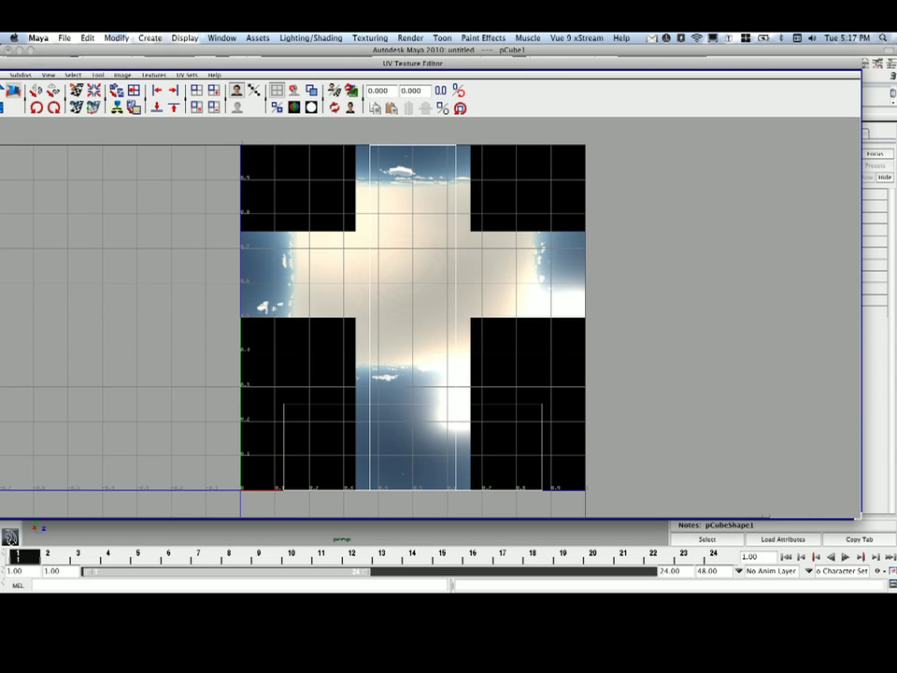
left_click_drag(860, 516, 643, 513)
left_click_drag(393, 64, 521, 64)
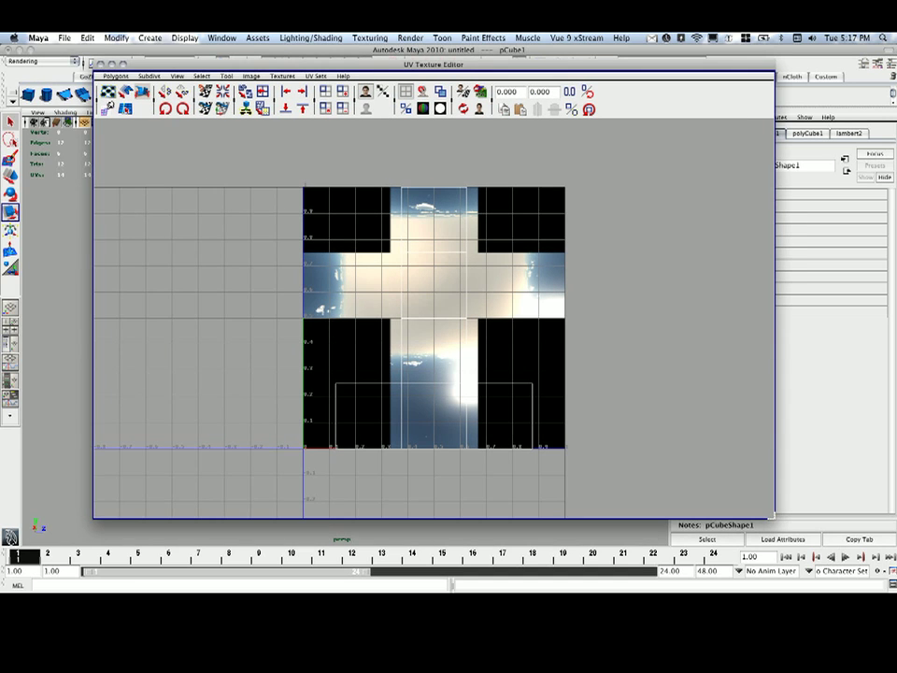
left_click_drag(771, 515, 627, 544)
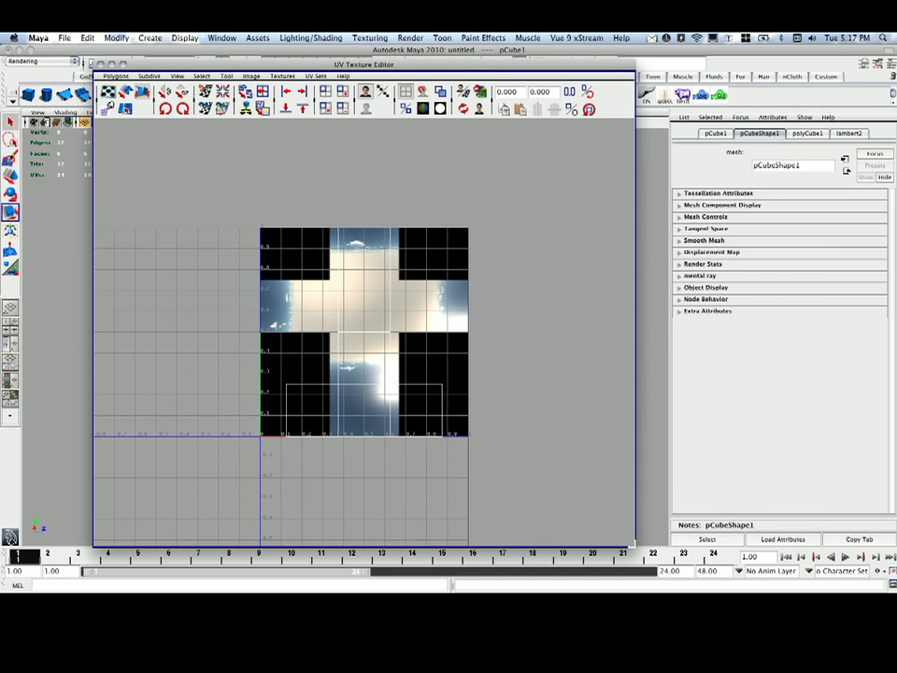
left_click_drag(467, 64, 741, 61)
scroll(632, 328, "up", 2)
middle_click_drag(281, 327, 204, 315, "alt")
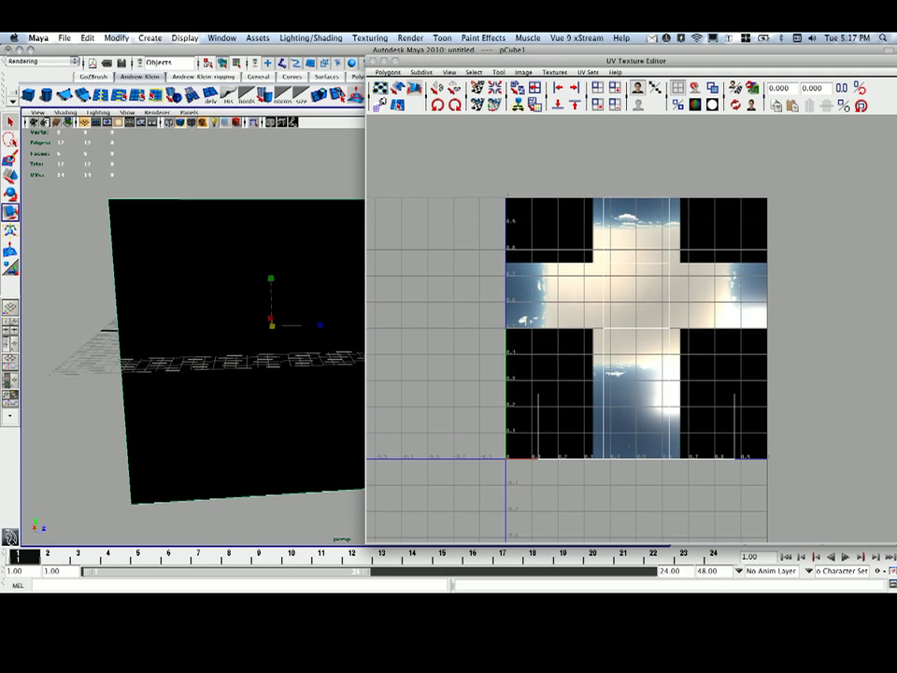
left_click_drag(203, 315, 229, 341, "alt")
right_click(571, 282)
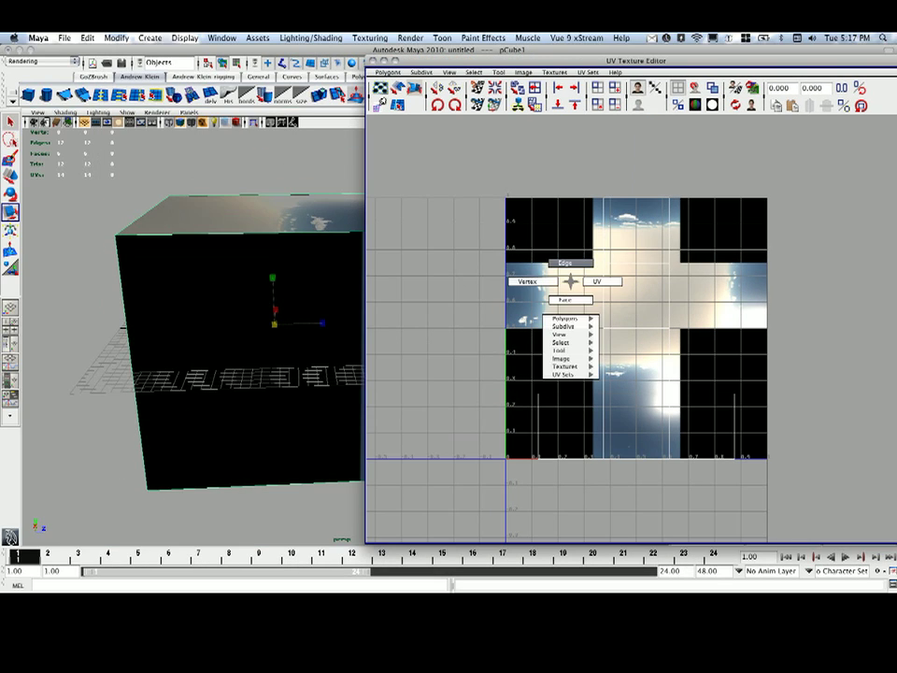
right_click_drag(571, 281, 567, 263)
left_click_drag(225, 458, 241, 370, "alt")
right_click(243, 376)
right_click_drag(243, 376, 241, 397)
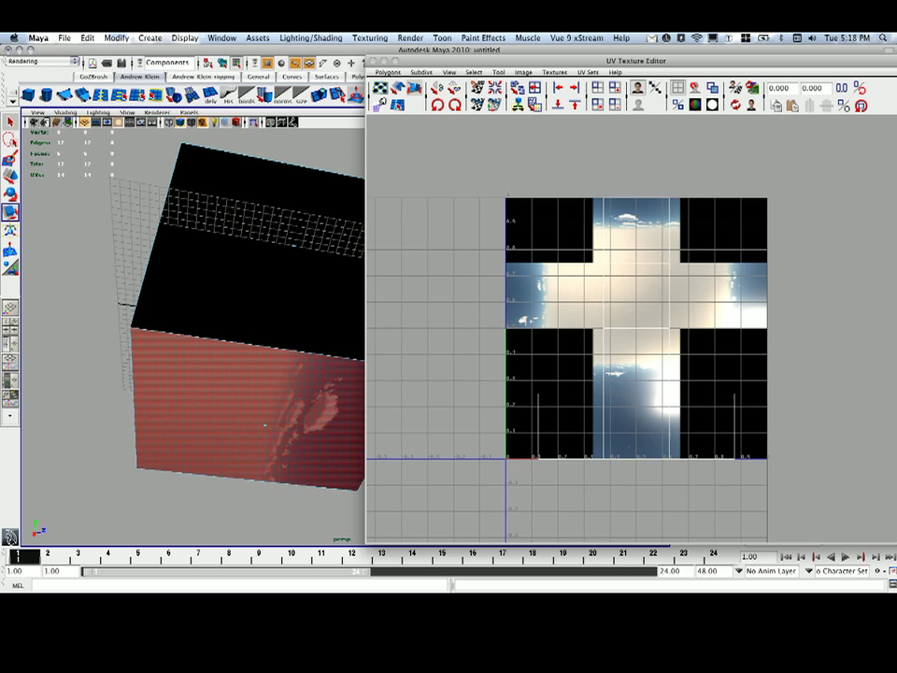
left_click(247, 408)
Select all of the cube's UVs and move them straight down by about one face height over the sky cross.
scroll(623, 246, "up", 2)
middle_click_drag(623, 246, 628, 269, "alt")
right_click_drag(627, 270, 660, 270)
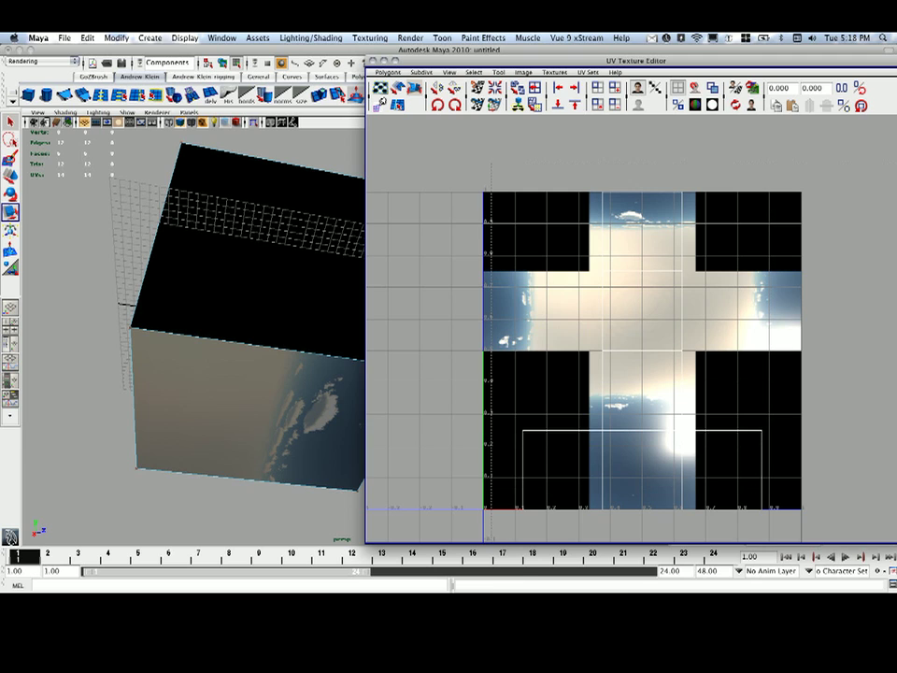
left_click_drag(495, 171, 794, 529)
key("w")
left_click_drag(643, 280, 643, 347)
Scale the selected UVs horizontally until the central column matches the width of the sky cross's vertical arm.
scroll(642, 348, "down", 1)
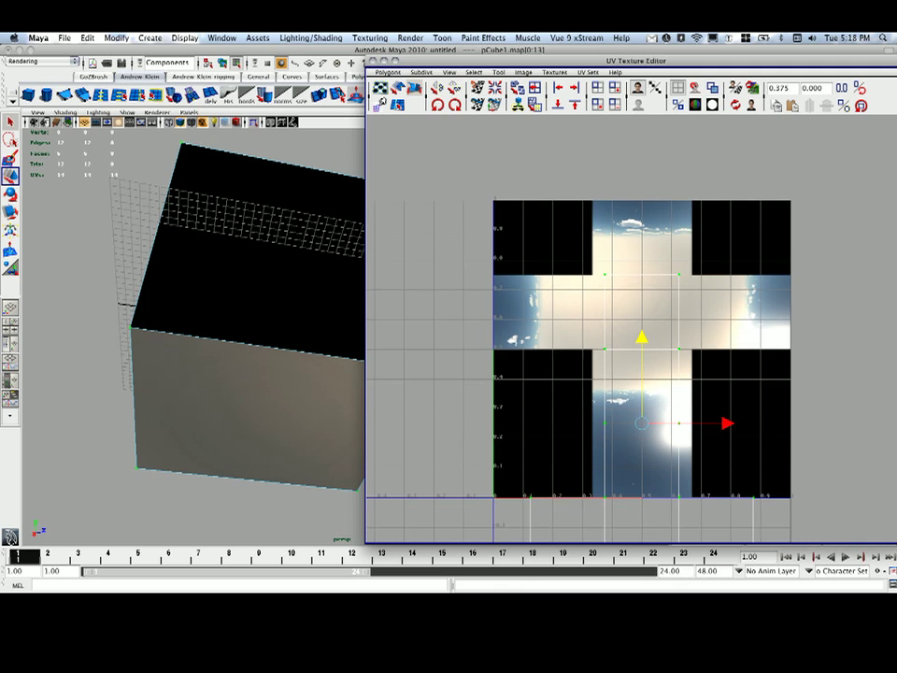
middle_click_drag(642, 348, 636, 335, "alt")
key("r")
left_click_drag(716, 409, 743, 410)
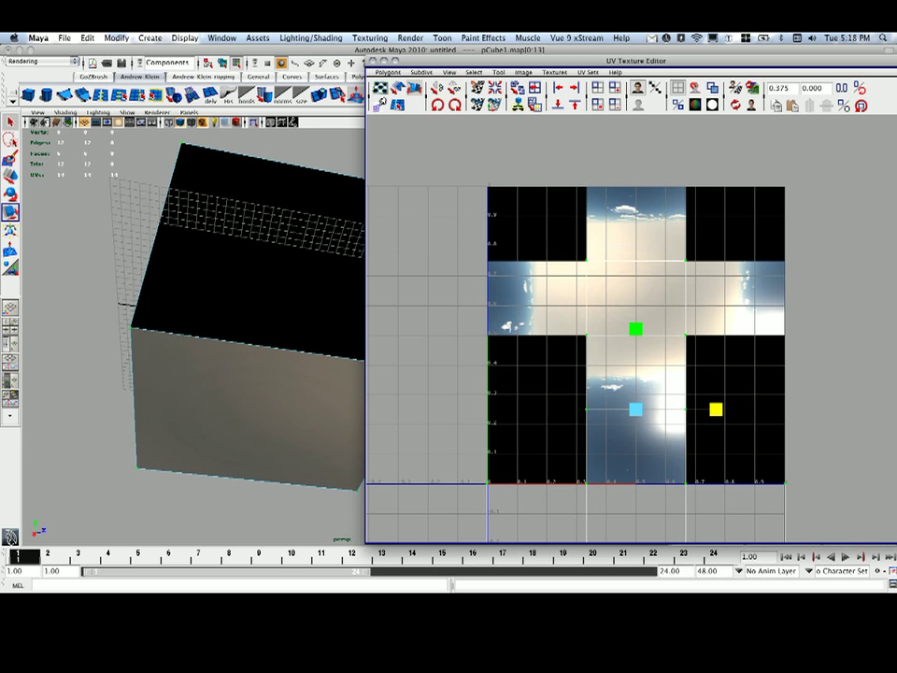
Switch to edge selection, select the cube's inner UV edges with the sky image hidden, and cut the faces' UVs apart.
left_click_drag(234, 309, 245, 337, "alt")
left_click_drag(238, 281, 233, 271, "alt")
right_click_drag(598, 356, 593, 356, "alt")
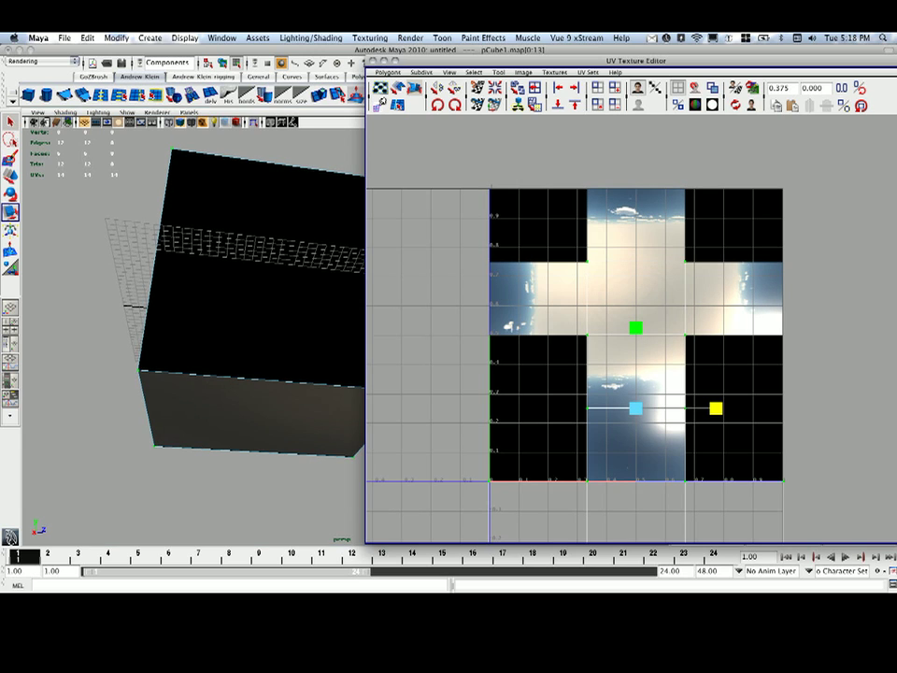
right_click_drag(695, 262, 695, 245)
left_click(638, 87)
right_click_drag(645, 336, 598, 337, "alt")
middle_click_drag(599, 337, 571, 230, "alt")
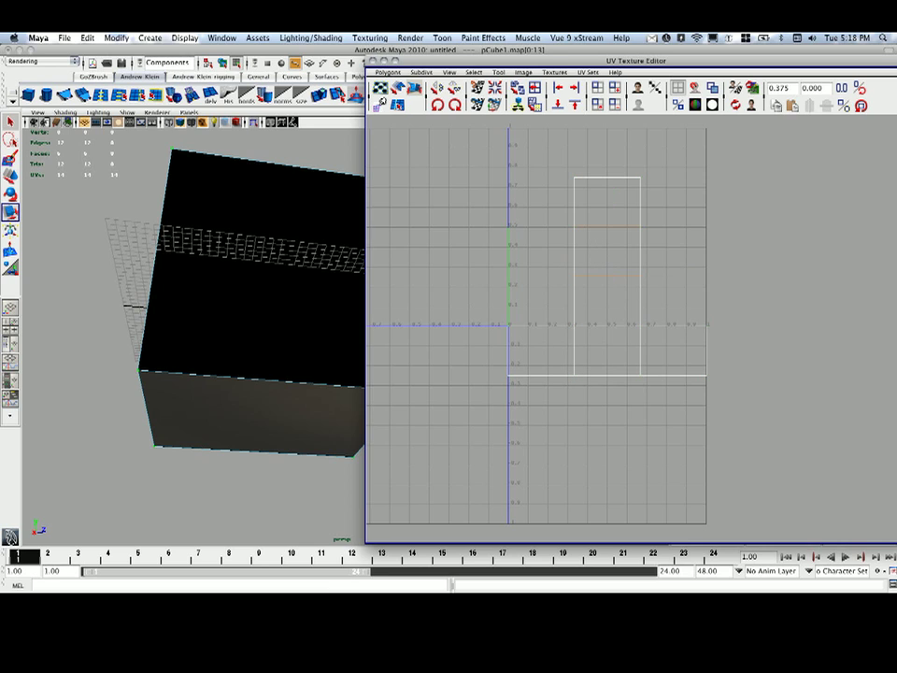
left_click(122, 223)
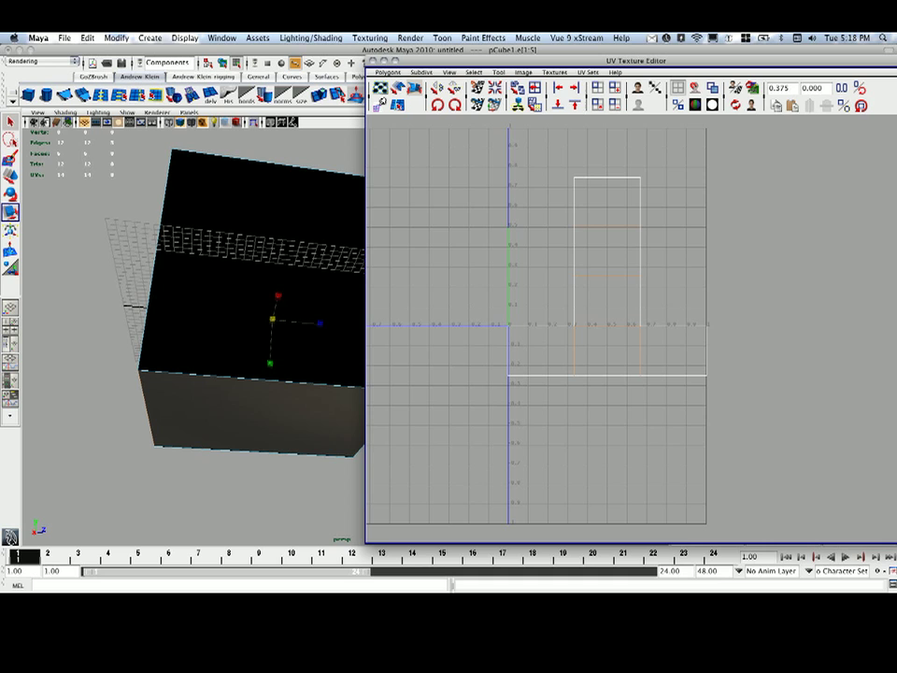
left_click(639, 87)
Move and sew the cut UV edges so the side faces flank the central column along the sky cross's horizontal arm.
middle_click_drag(536, 161, 535, 214, "alt")
right_click_drag(534, 214, 561, 214, "alt")
right_click(561, 214)
scroll(632, 327, "up", 2)
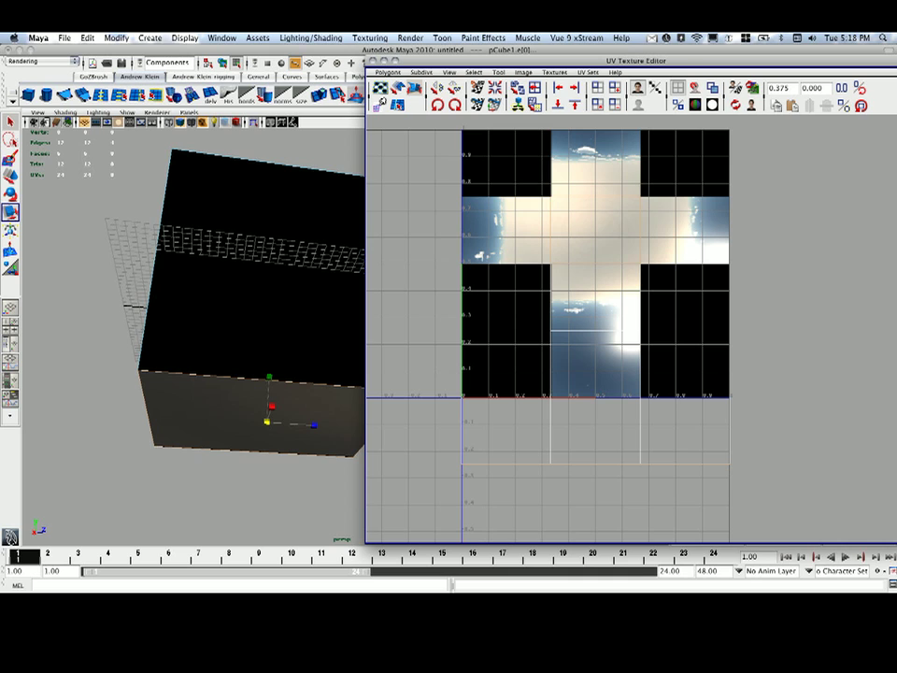
left_click(495, 104)
scroll(632, 328, "up", 2)
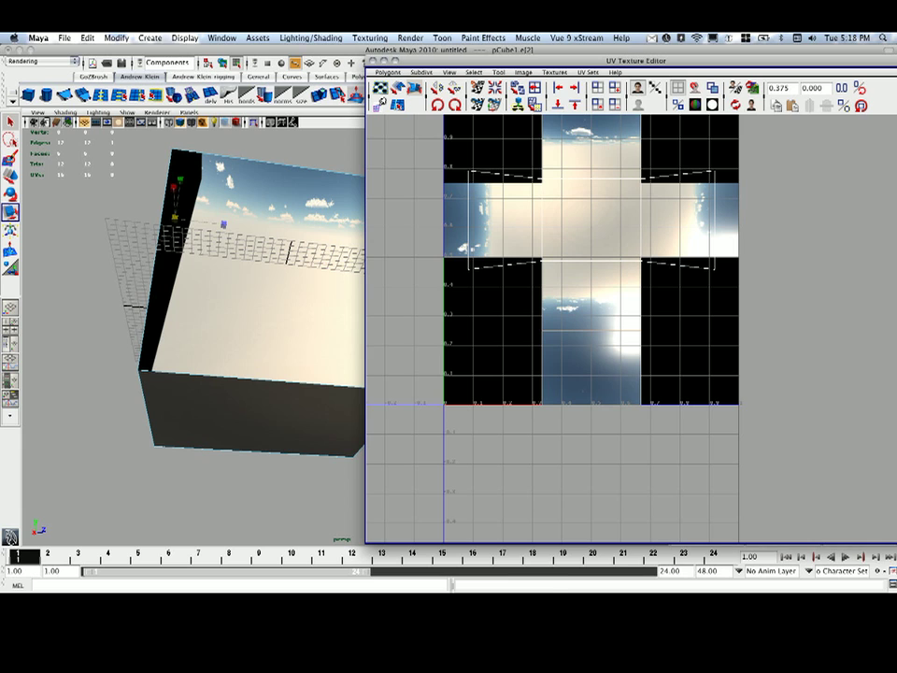
left_click(495, 105)
middle_click_drag(599, 308, 609, 352, "alt")
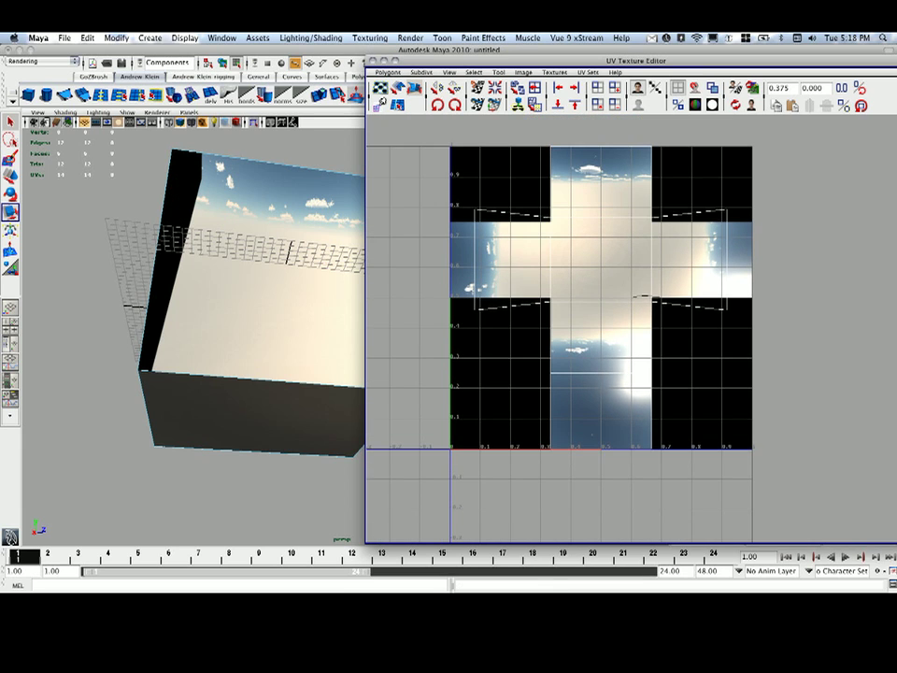
Straighten the slanted side faces by aligning their upper UV row to its lowest V and their lower row to its highest V.
right_click_drag(632, 298, 667, 298)
middle_click_drag(660, 297, 665, 319, "alt")
left_click_drag(463, 212, 759, 253)
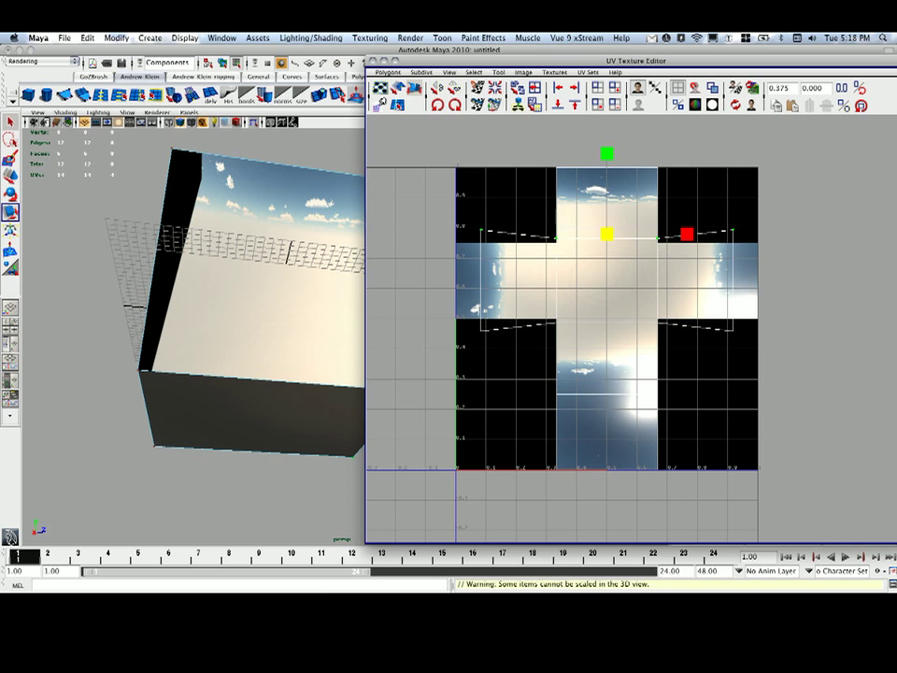
left_click(558, 105)
left_click_drag(471, 313, 759, 372)
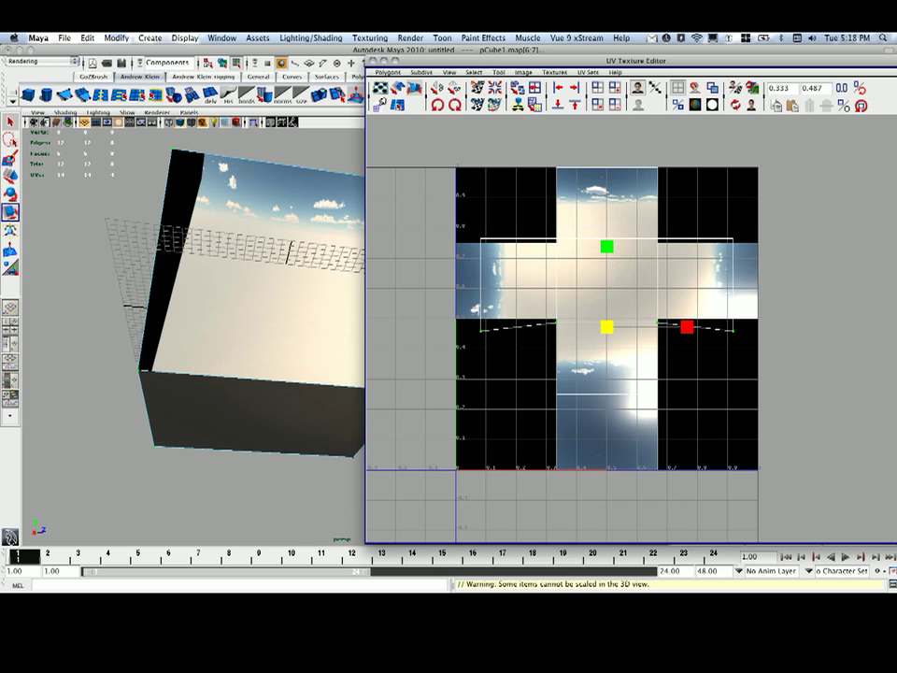
left_click(575, 105)
Move the lower UV row up and the upper UV row down onto the edges of the sky cross's horizontal arm.
key("w")
left_click_drag(606, 238, 606, 232)
left_click_drag(715, 245, 748, 253)
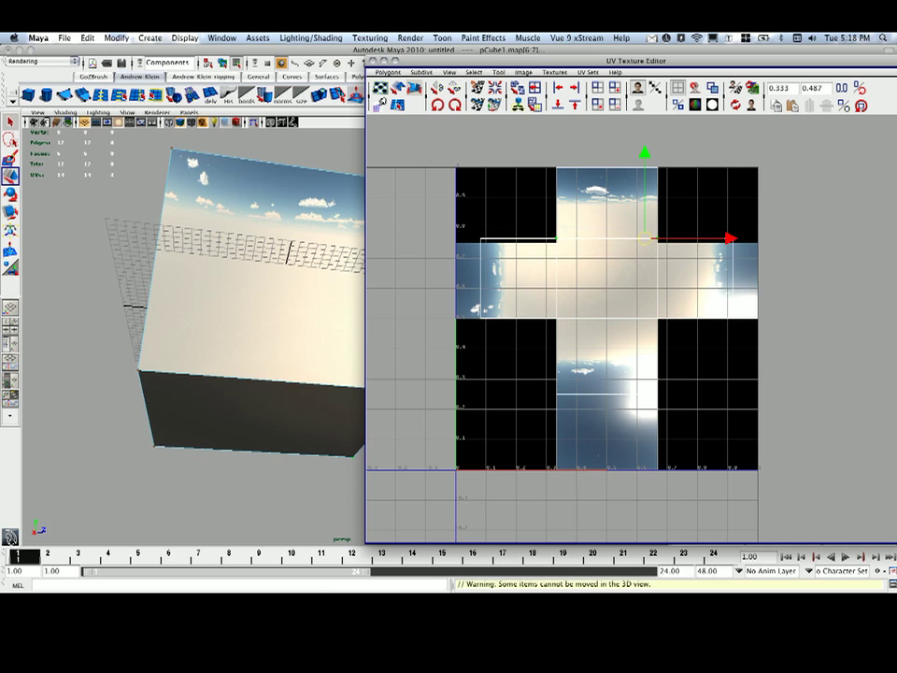
left_click_drag(471, 227, 492, 250, "shift")
left_click_drag(607, 154, 607, 158)
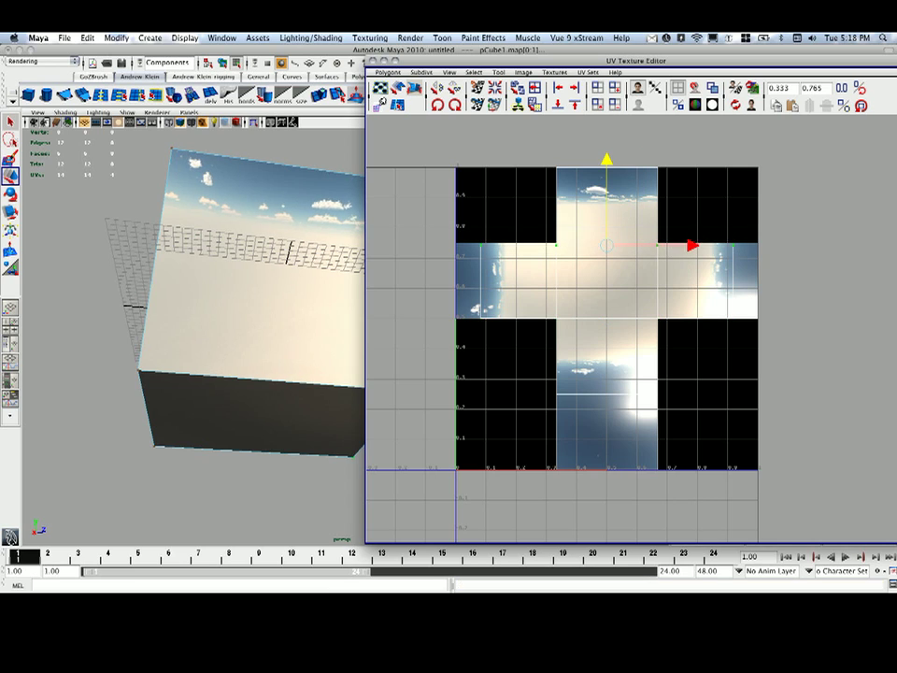
Move the outermost UV pairs of both side faces outward to the ends of the sky cross's horizontal arm.
left_click_drag(509, 200, 456, 404)
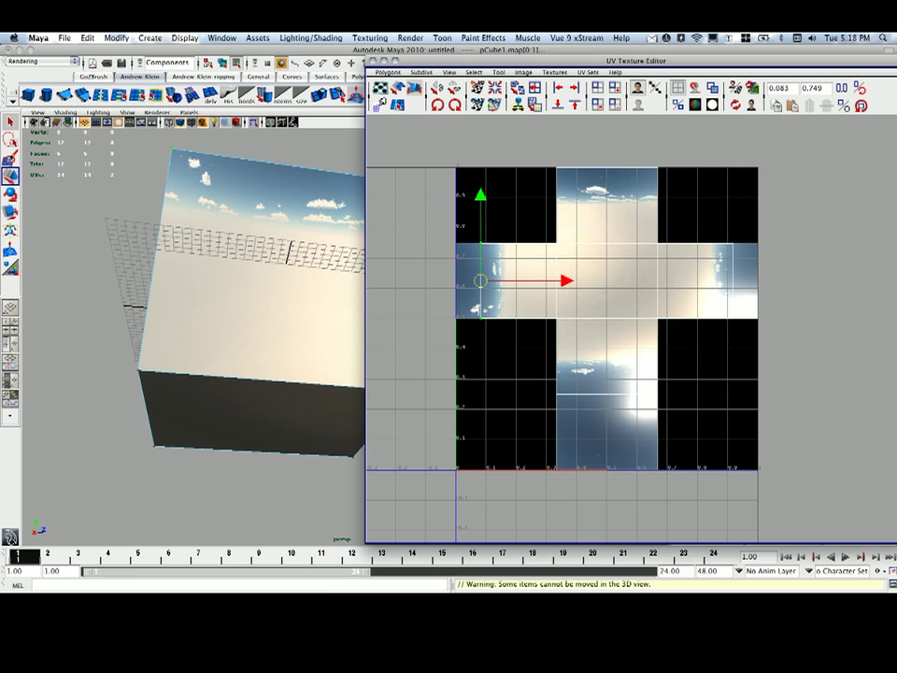
left_click_drag(566, 281, 542, 280)
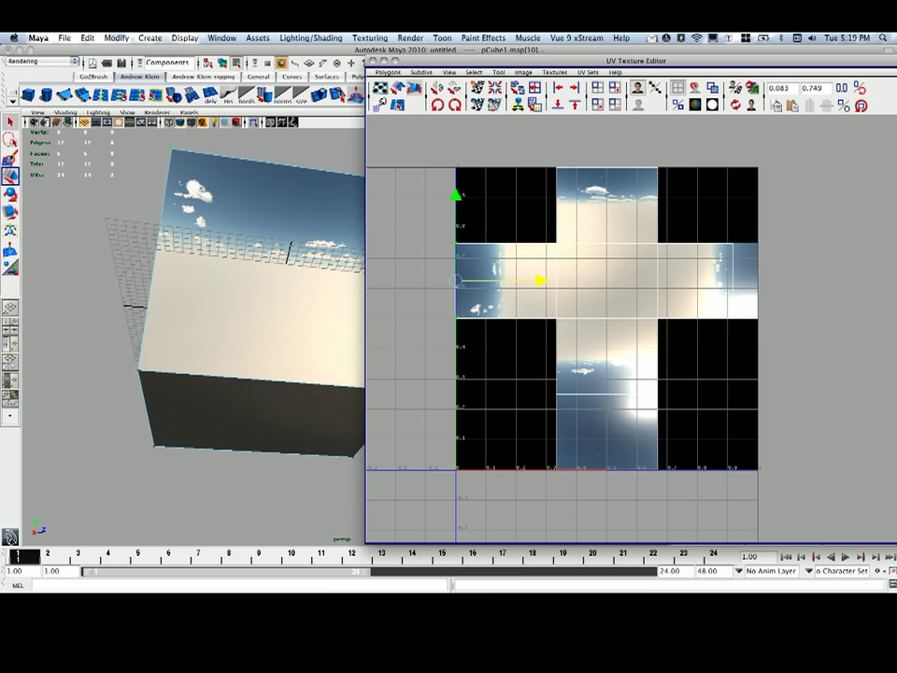
left_click_drag(724, 409, 723, 410)
left_click_drag(819, 280, 844, 281)
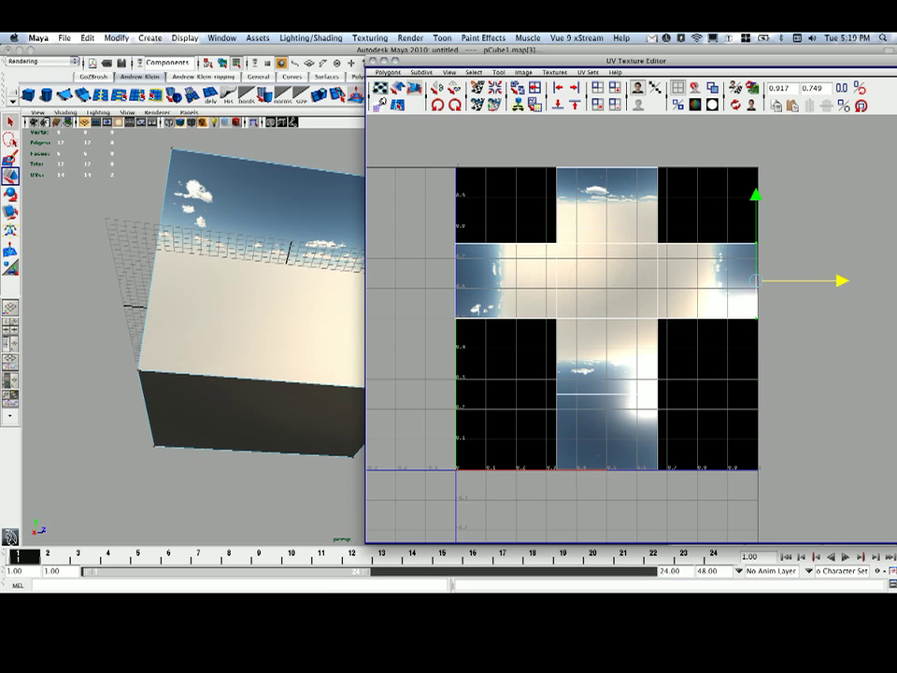
Return the cube to object mode in the perspective view and examine the sky around a corner seam from inside.
left_click(288, 215)
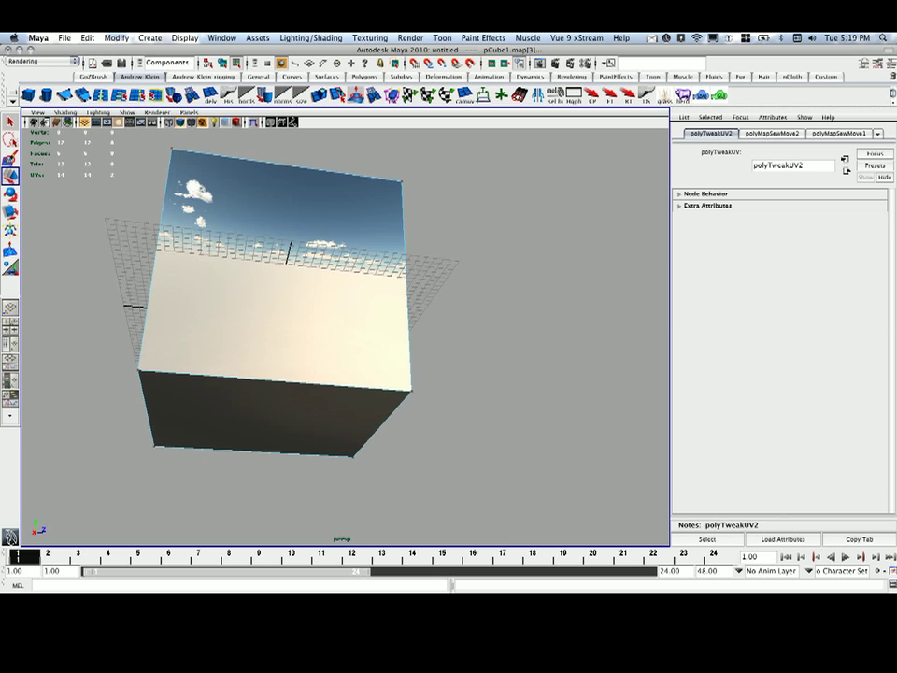
left_click_drag(288, 215, 307, 267, "alt")
right_click_drag(301, 275, 345, 264)
left_click(482, 257)
left_click_drag(374, 271, 515, 304, "alt")
right_click_drag(374, 309, 561, 318, "alt")
left_click_drag(374, 318, 411, 346, "alt")
left_click(411, 346)
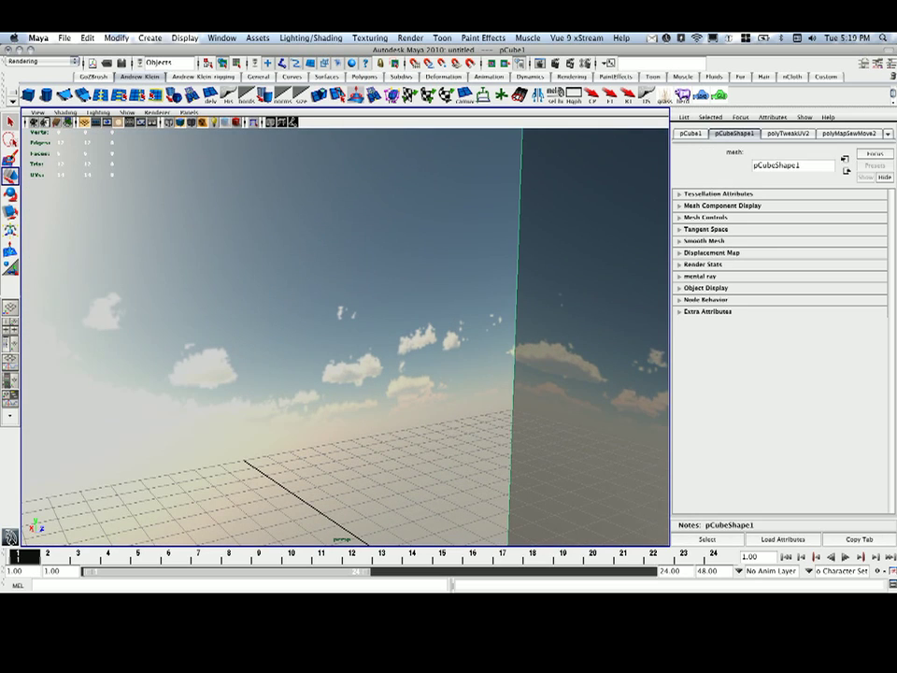
Soften all of the cube's edges and reselect the cube.
left_click(39, 61)
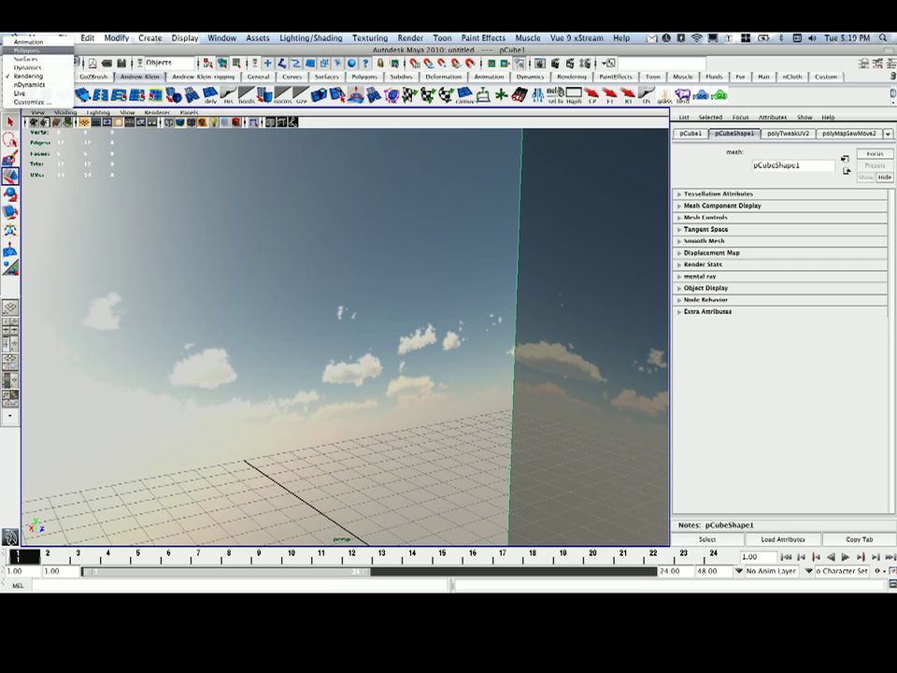
left_click(28, 50)
left_click(429, 38)
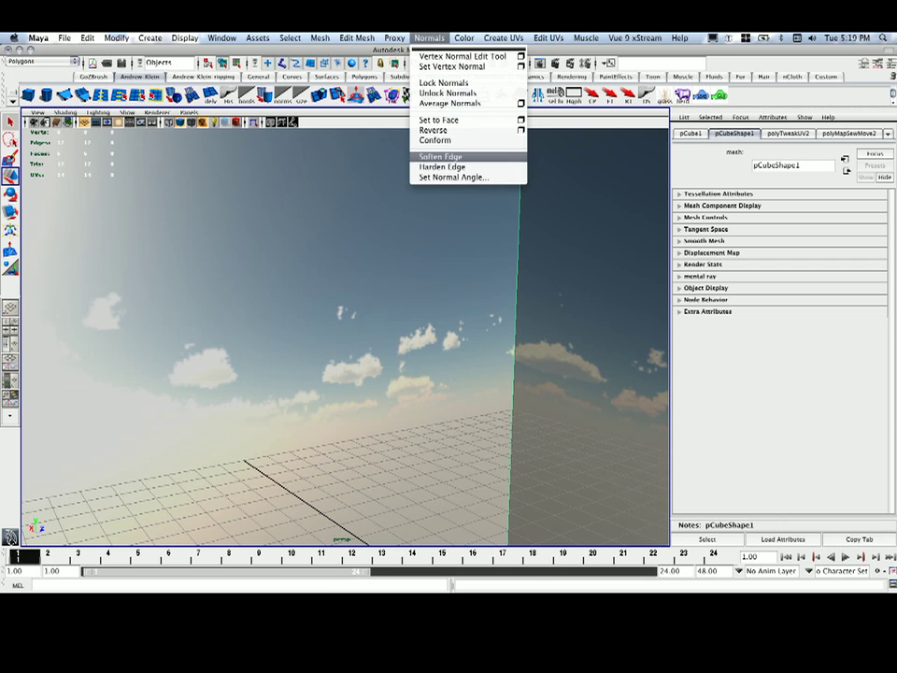
left_click(440, 154)
key("f")
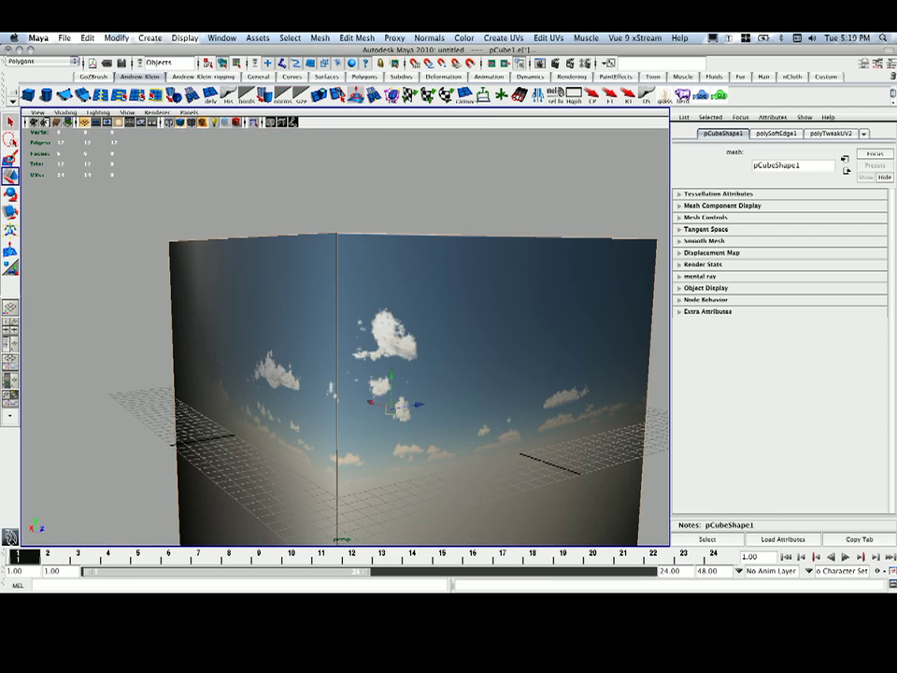
left_click(393, 187)
scroll(346, 336, "up", 3)
left_click(402, 327)
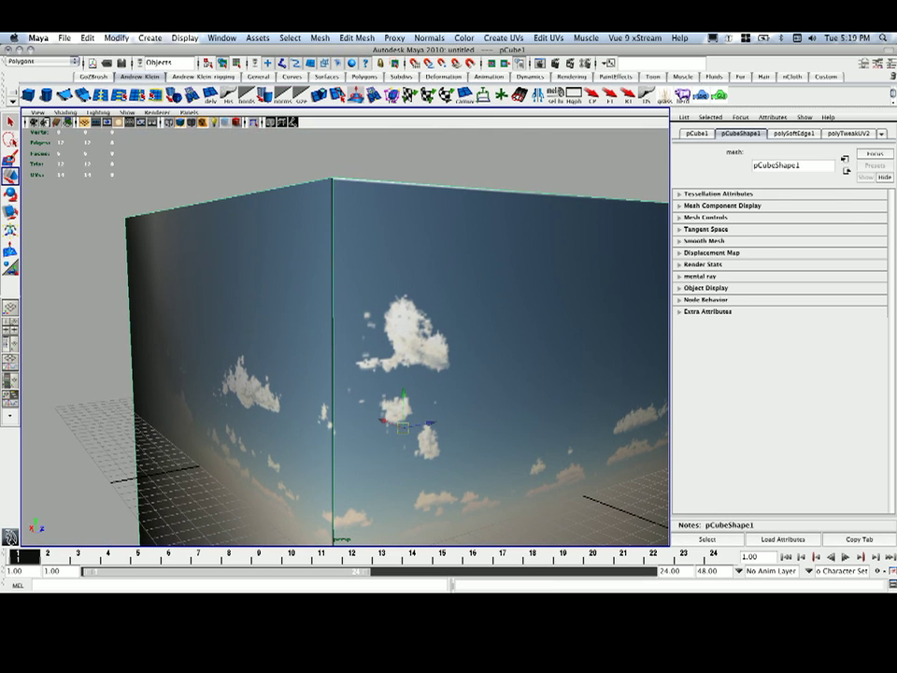
Switch the viewport to High Quality rendering and brighten the lambert2 material's ambient color to a mid grey.
left_click(882, 133)
left_click(832, 242)
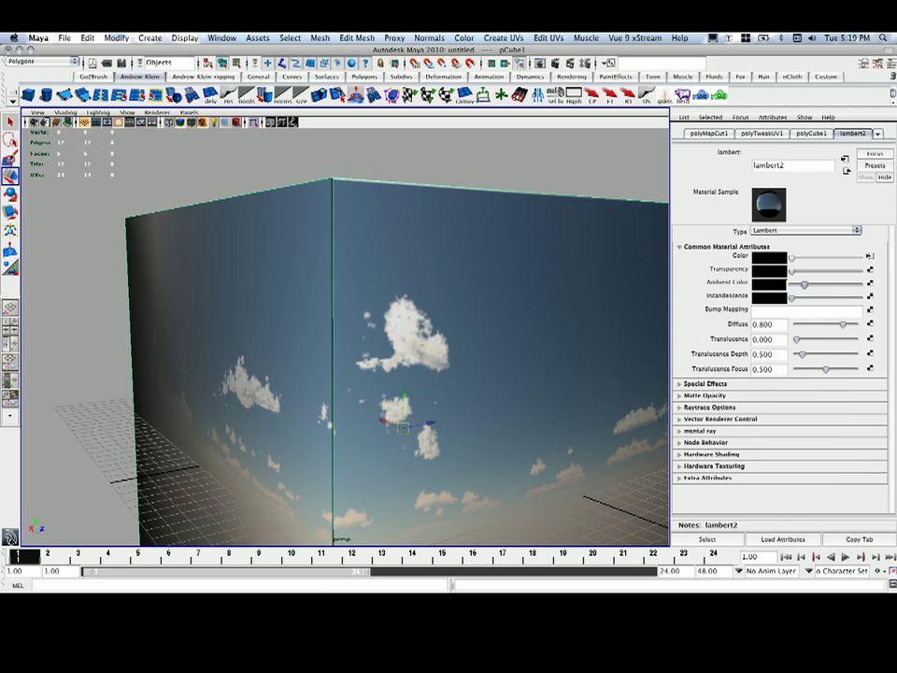
left_click_drag(402, 327, 304, 353, "alt")
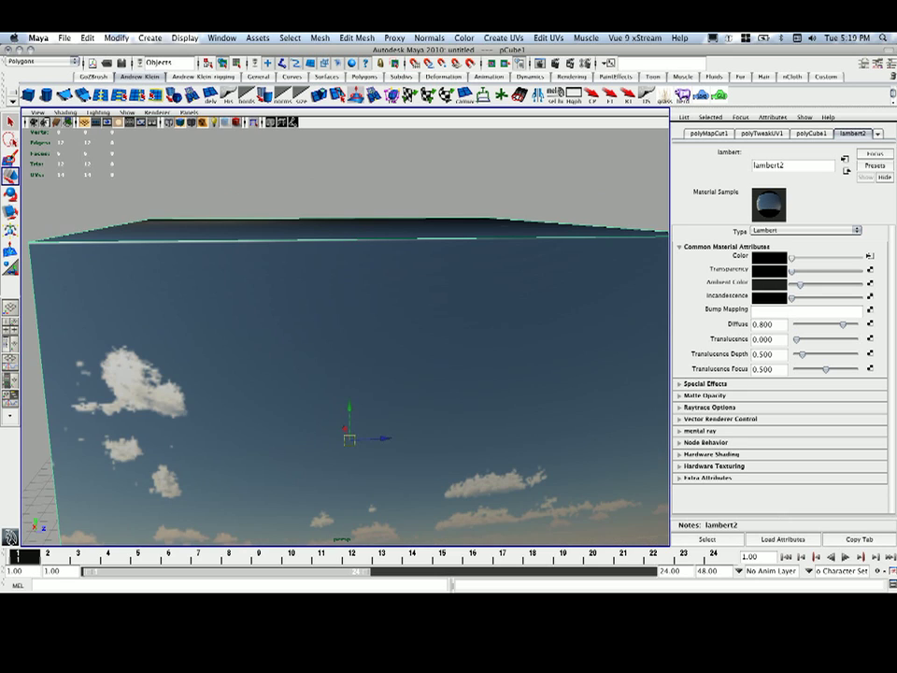
left_click(156, 113)
left_click(187, 134)
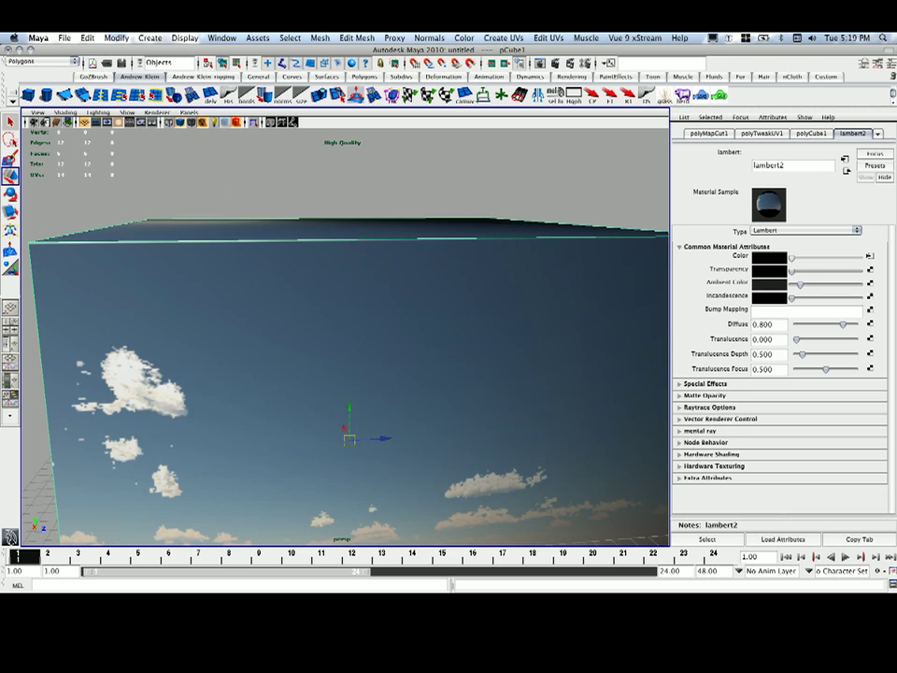
left_click_drag(393, 317, 304, 342, "alt")
left_click(599, 299)
left_click(426, 318)
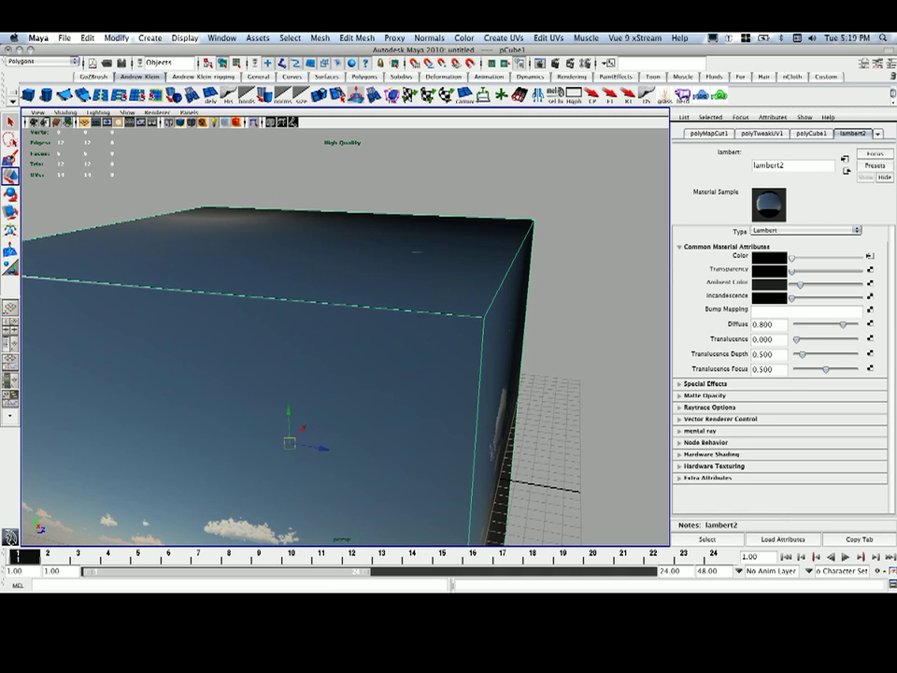
left_click_drag(801, 284, 833, 284)
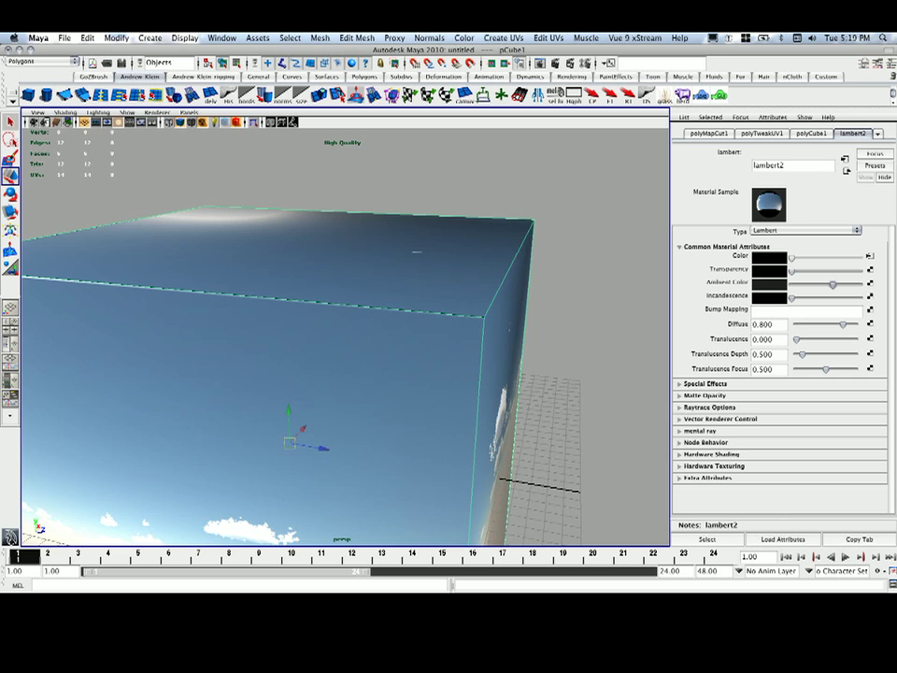
Examine the brightened sky and the seams along the cube's edges from inside the box.
left_click_drag(392, 355, 383, 289, "alt")
right_click_drag(383, 290, 486, 299, "alt")
left_click_drag(421, 318, 458, 261, "alt")
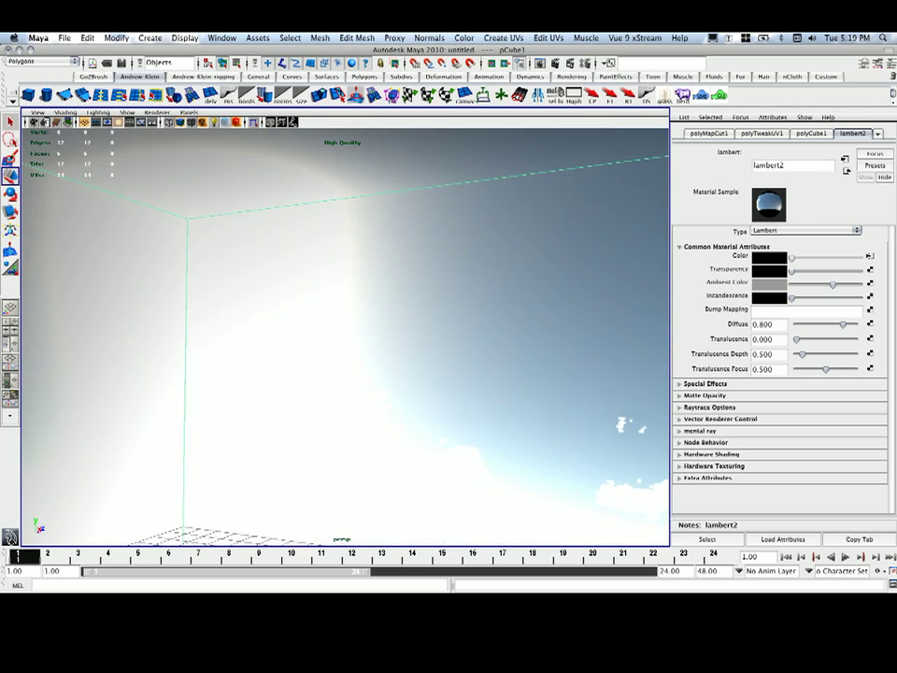
right_click_drag(458, 262, 365, 271, "alt")
left_click(657, 327)
left_click_drag(560, 327, 275, 322, "alt")
mouse_move(275, 322)
right_mouse_down("alt")
mouse_move(374, 323)
mouse_move(271, 323)
right_mouse_up("alt")
left_click_drag(271, 323, 406, 307, "alt")
left_click(397, 327)
Reopen the UV Texture Editor and nudge the far-left UV pair slightly inward from the image's edge.
left_click(221, 37)
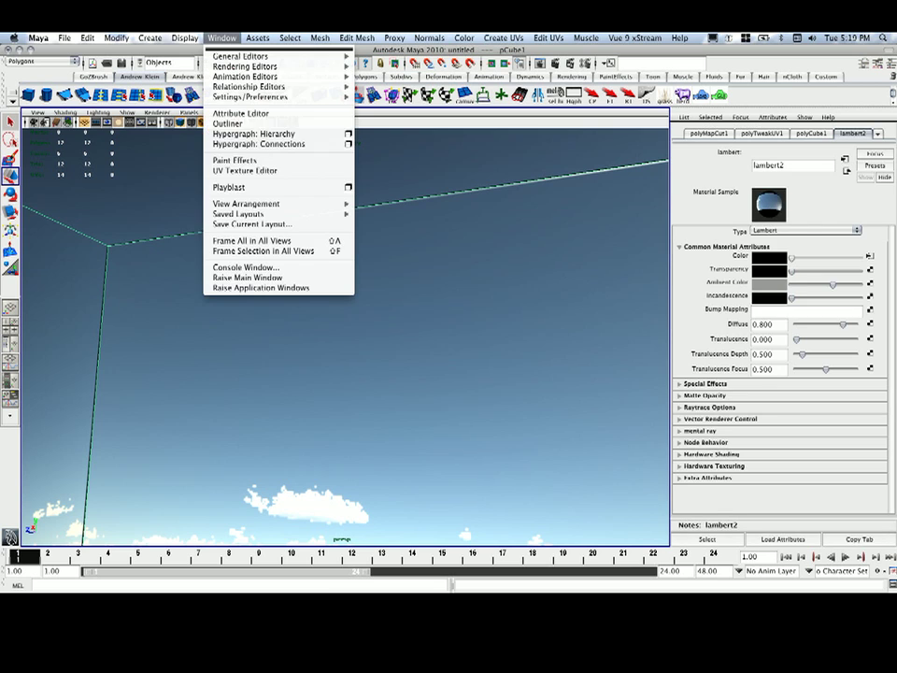
left_click(245, 170)
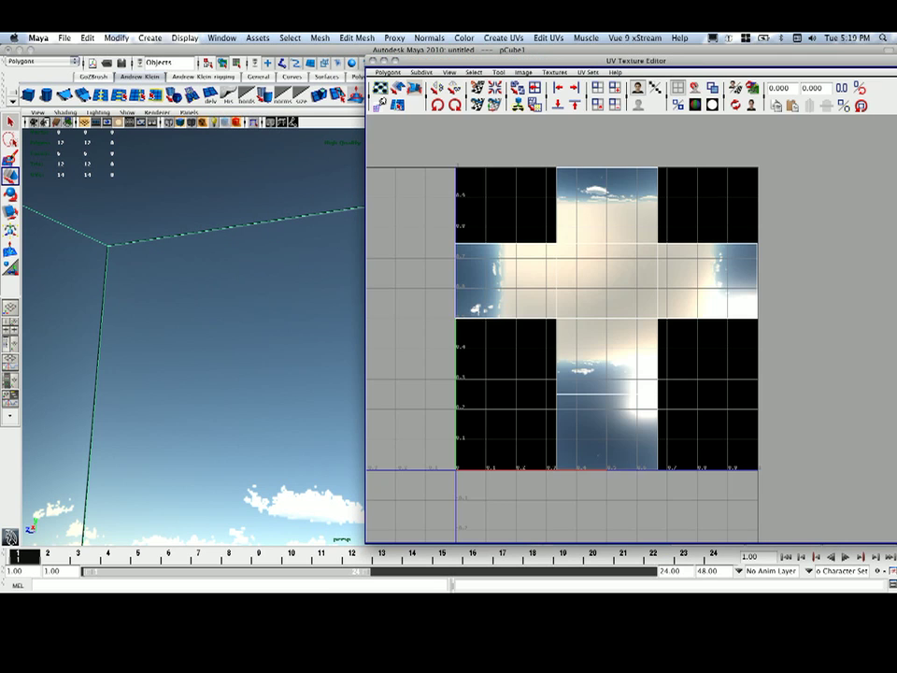
scroll(404, 290, "up", 10)
middle_click_drag(404, 290, 886, 418, "alt")
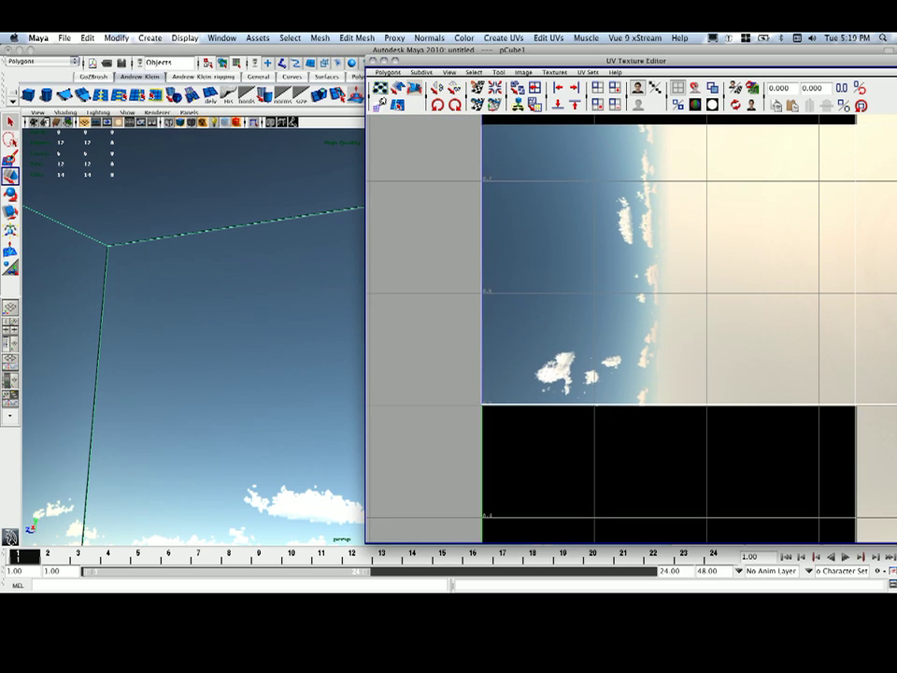
right_click_drag(474, 253, 512, 254)
middle_click_drag(513, 253, 528, 292, "alt")
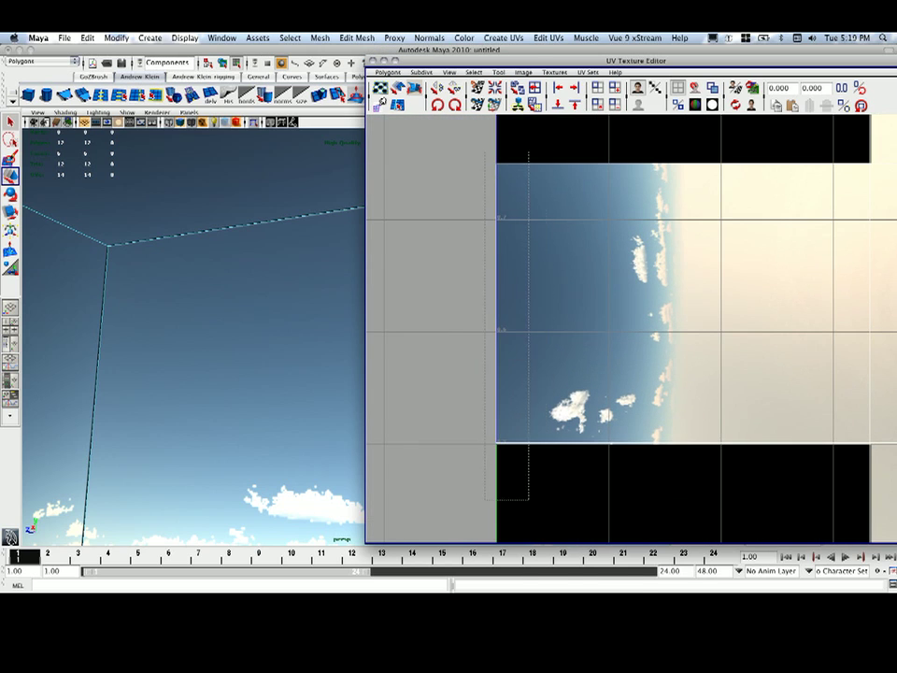
left_click_drag(485, 152, 529, 500)
mouse_move(580, 304)
left_mouse_down()
mouse_move(598, 304)
mouse_move(583, 304)
left_mouse_up()
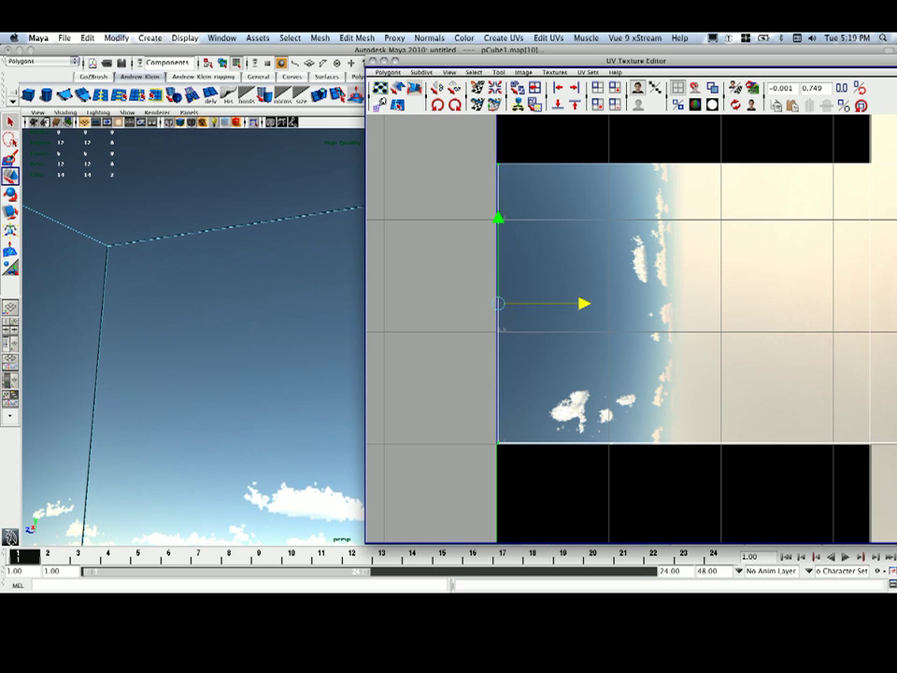
Nudge the UV column along the left side of the sky cross's vertical arm slightly inward, away from the black area.
right_click_drag(583, 304, 501, 304, "alt")
middle_click_drag(654, 337, 536, 304, "alt")
scroll(631, 329, "down", 2)
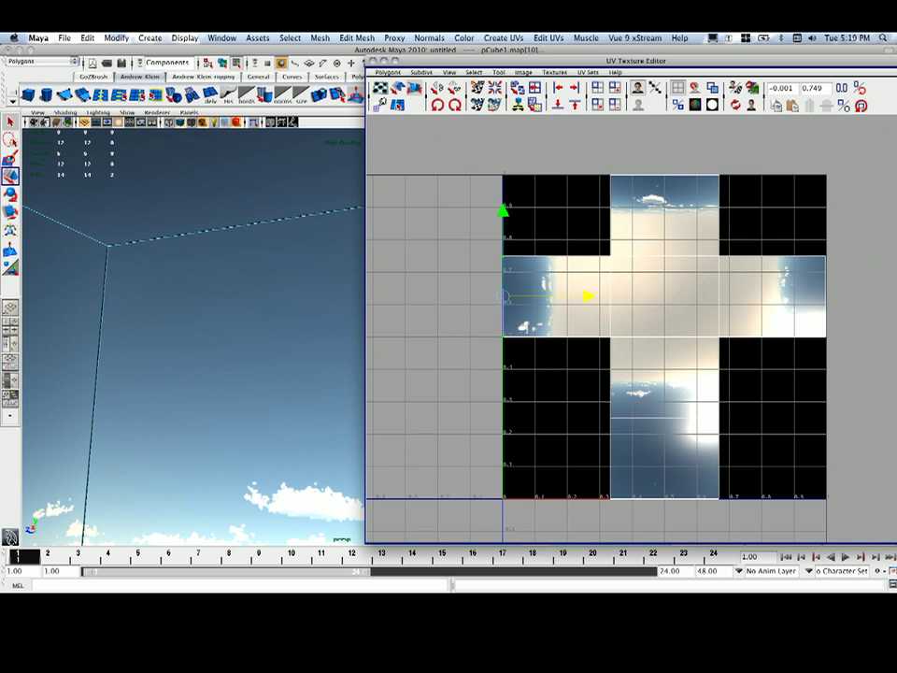
left_click_drag(594, 149, 624, 535)
scroll(610, 337, "up", 6)
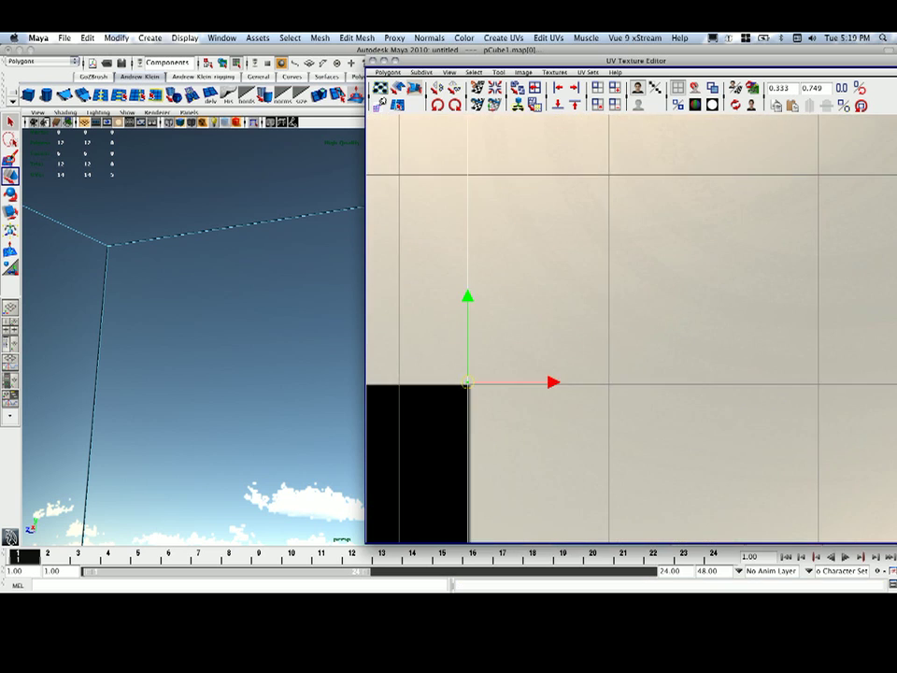
left_click_drag(696, 224, 709, 224)
Nudge the UV column along the right side of the sky cross's vertical arm slightly inward, away from the black area.
scroll(709, 224, "down", 10)
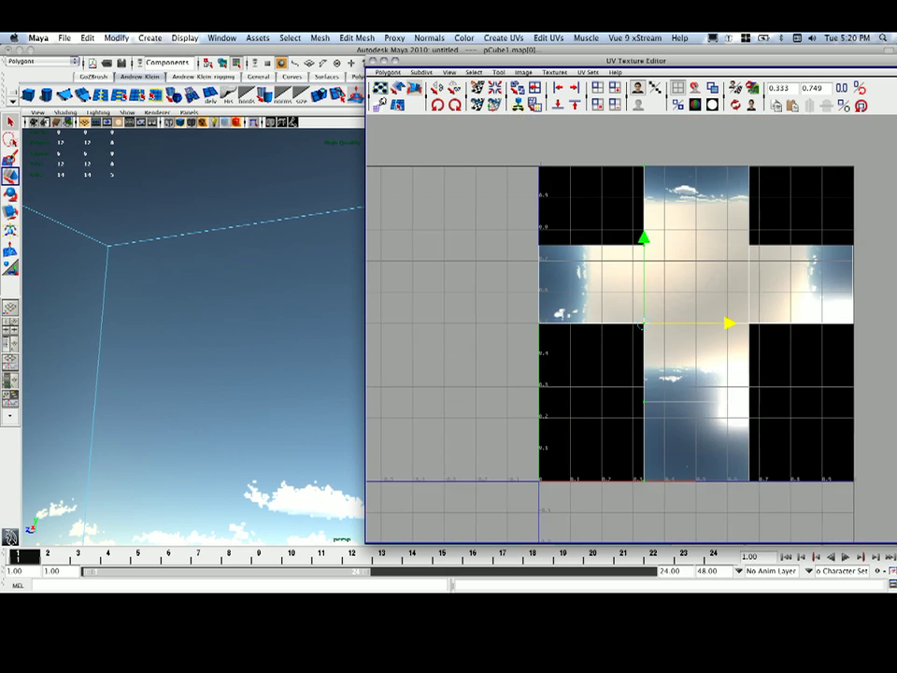
middle_click_drag(709, 226, 551, 221, "alt")
left_click_drag(575, 140, 624, 495)
scroll(624, 374, "up", 10)
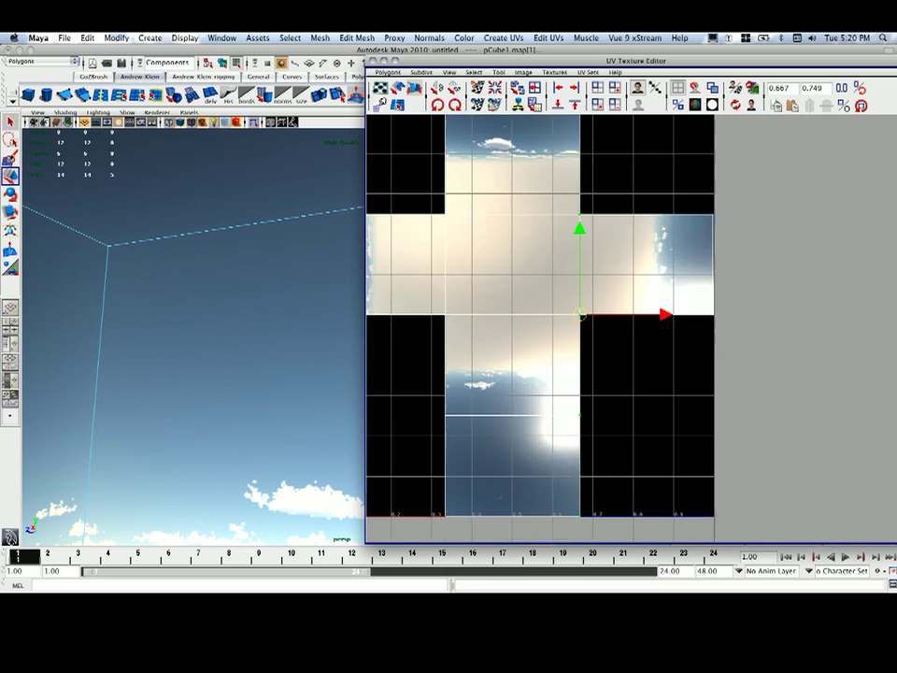
middle_click_drag(449, 281, 815, 423, "alt")
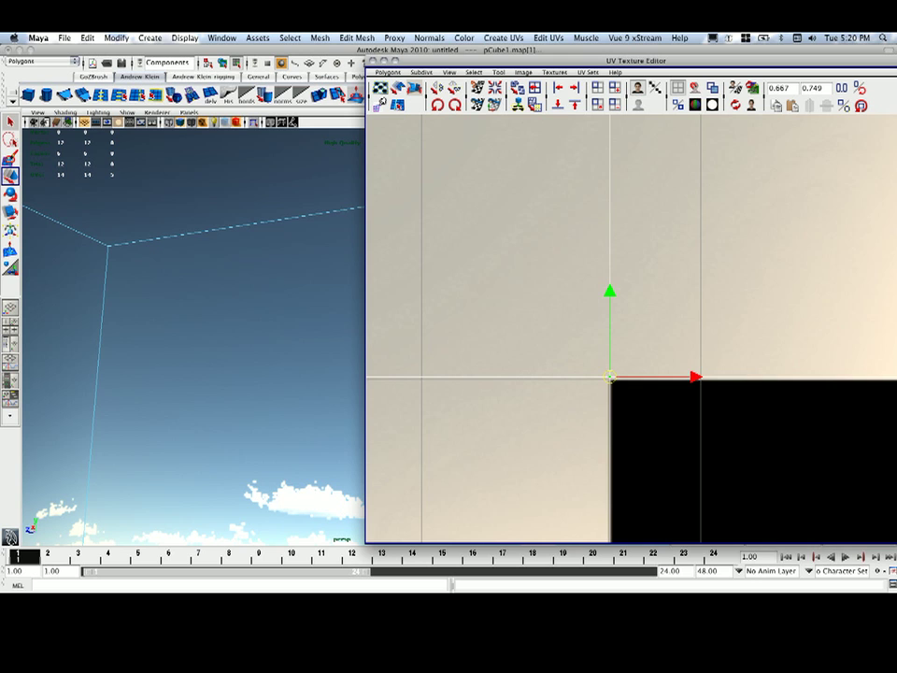
scroll(632, 329, "down", 8)
middle_click_drag(631, 338, 633, 425, "alt")
scroll(632, 329, "up", 5)
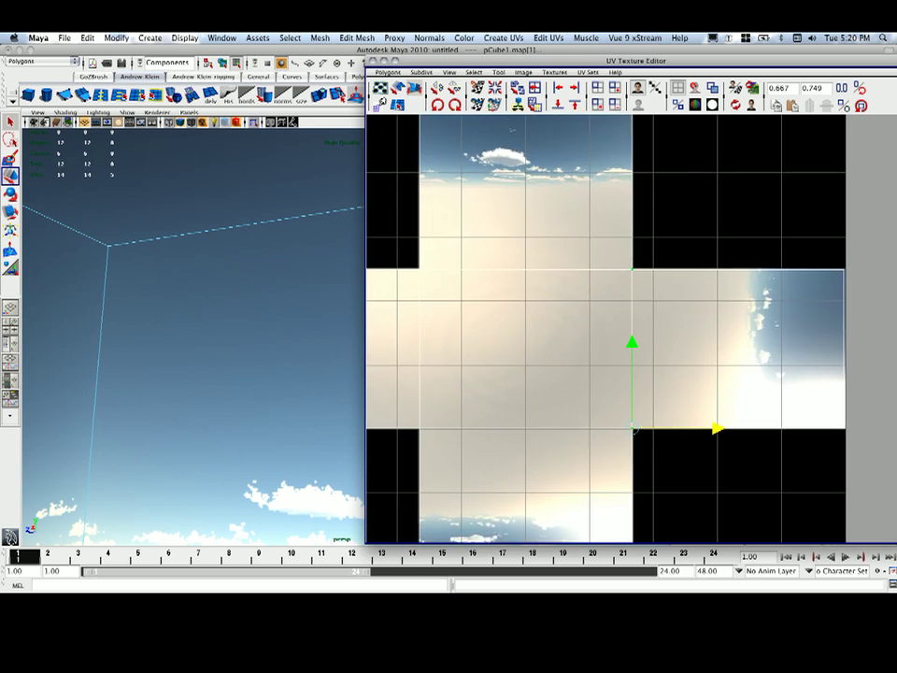
scroll(631, 374, "down", 5)
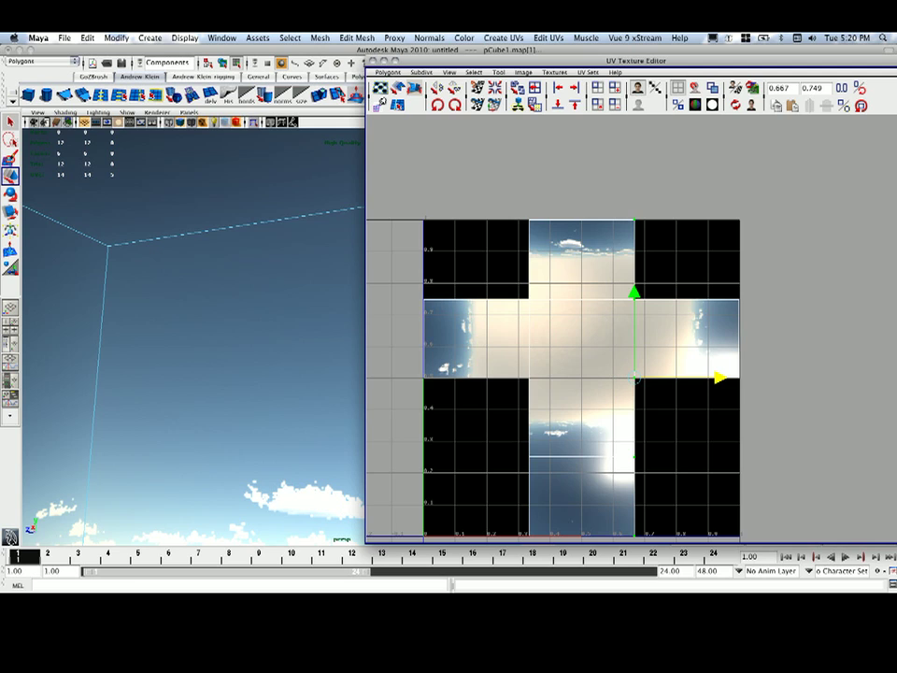
Close the UV Texture Editor and return the cube from UV selection to object mode.
left_click(372, 61)
left_click_drag(346, 280, 337, 318, "alt")
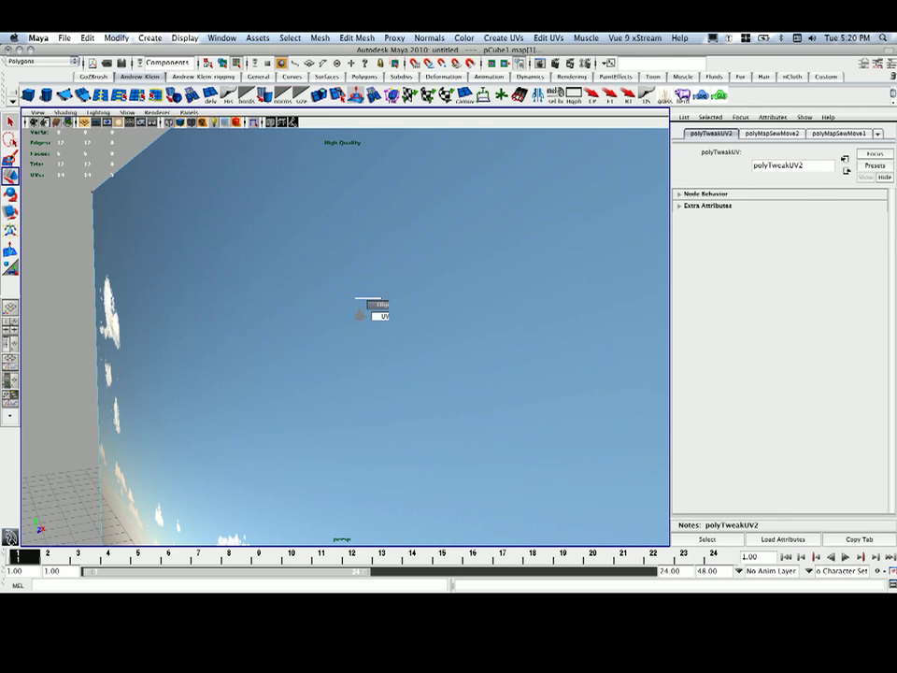
right_click_drag(357, 316, 377, 304)
Look around the sky from inside the cube to check the walls, corners and horizon for seams.
left_click_drag(365, 313, 486, 318, "alt")
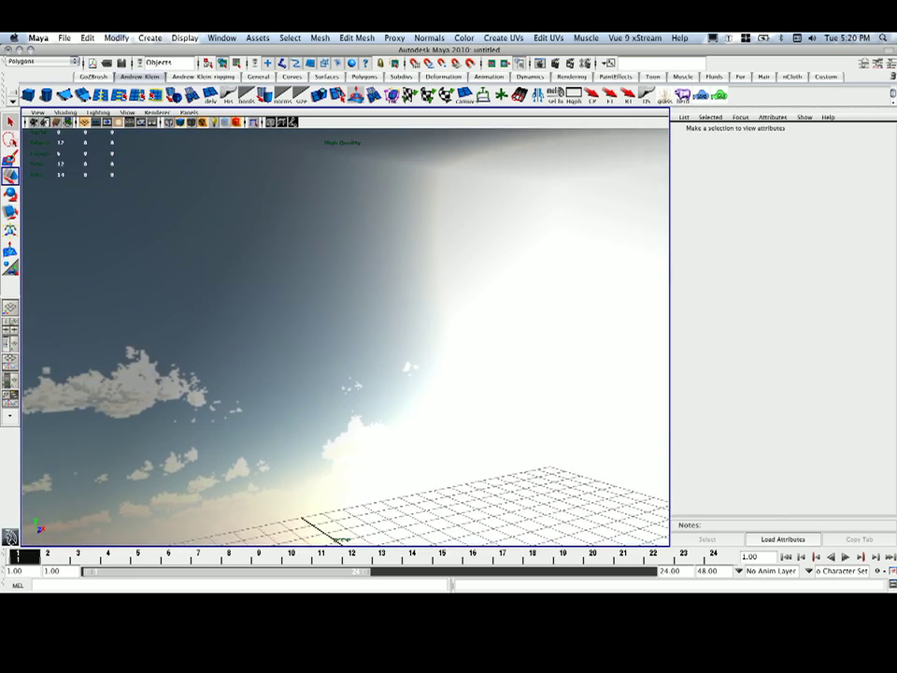
left_click_drag(374, 337, 393, 313, "alt")
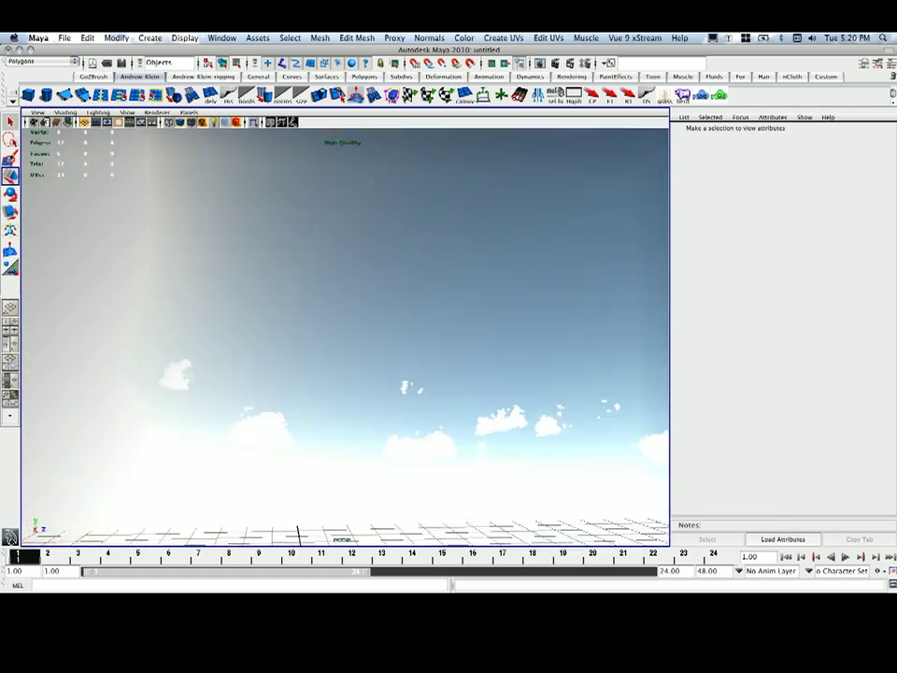
left_click_drag(299, 238, 341, 280, "alt")
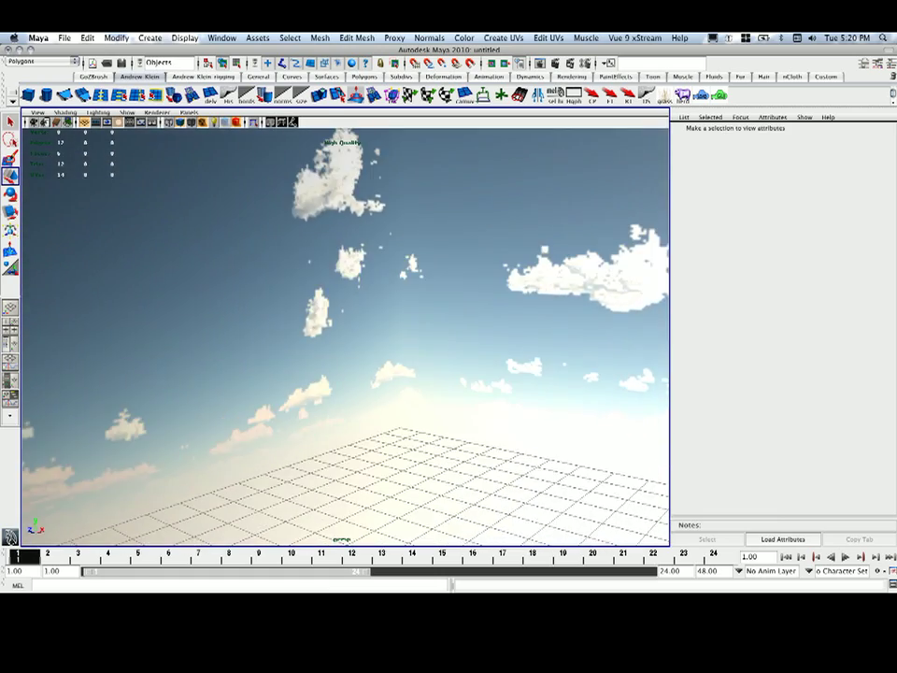
left_click_drag(374, 336, 210, 298, "alt")
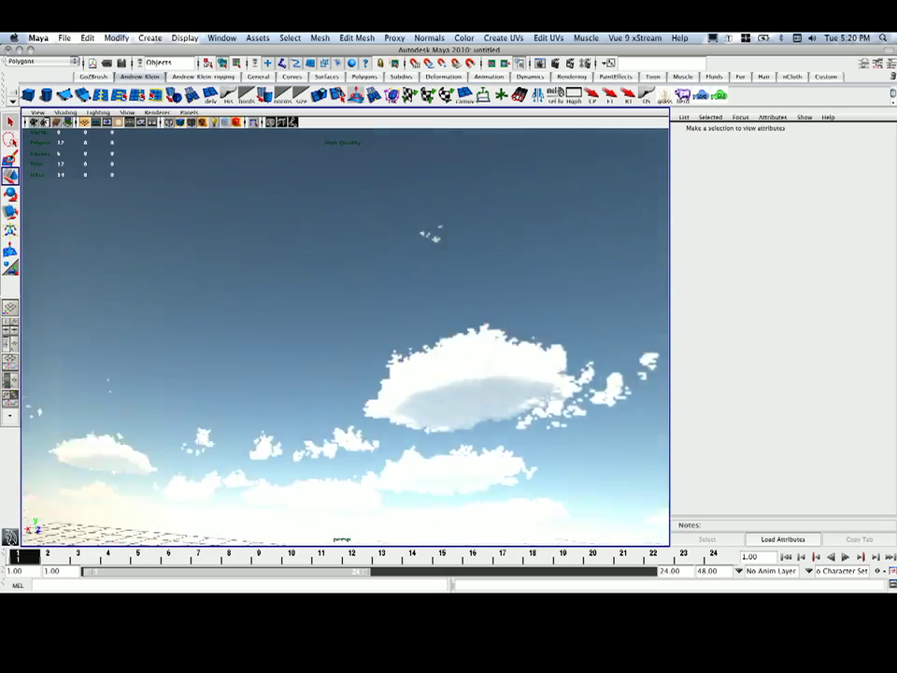
left_click_drag(318, 280, 325, 423, "alt")
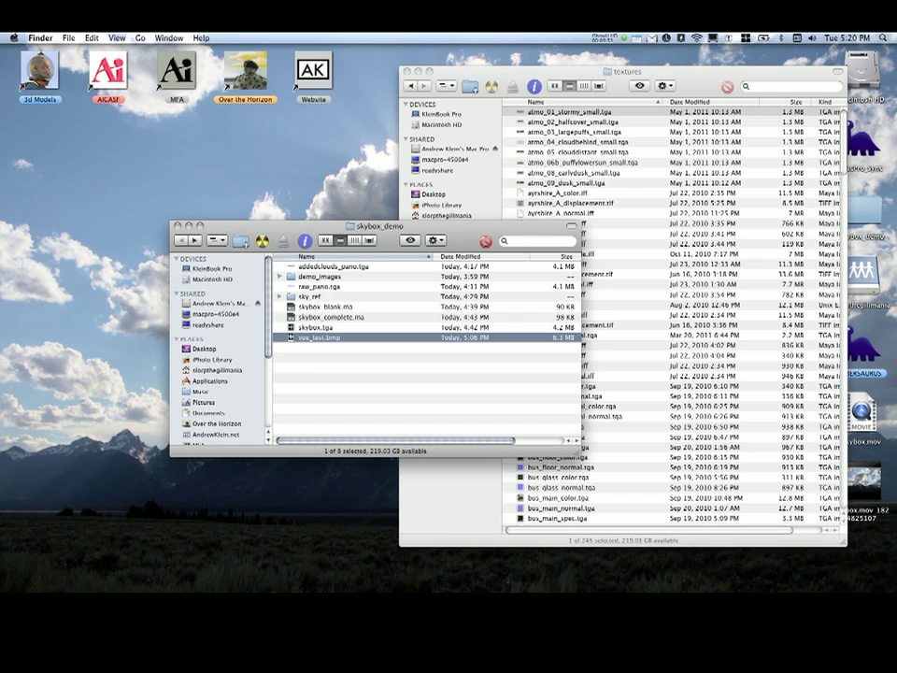
Switch to Finder, expand the demo_images folder in skybox_demo and show an enlarged preview of DSC_9525.JPG.
left_click(319, 277)
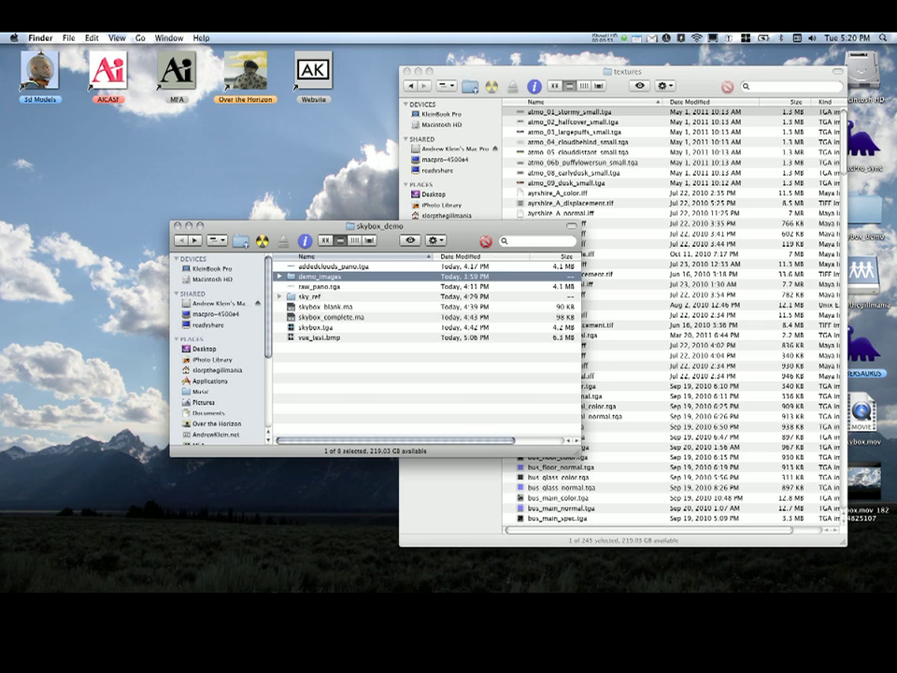
key("Right")
key("Down")
key("space")
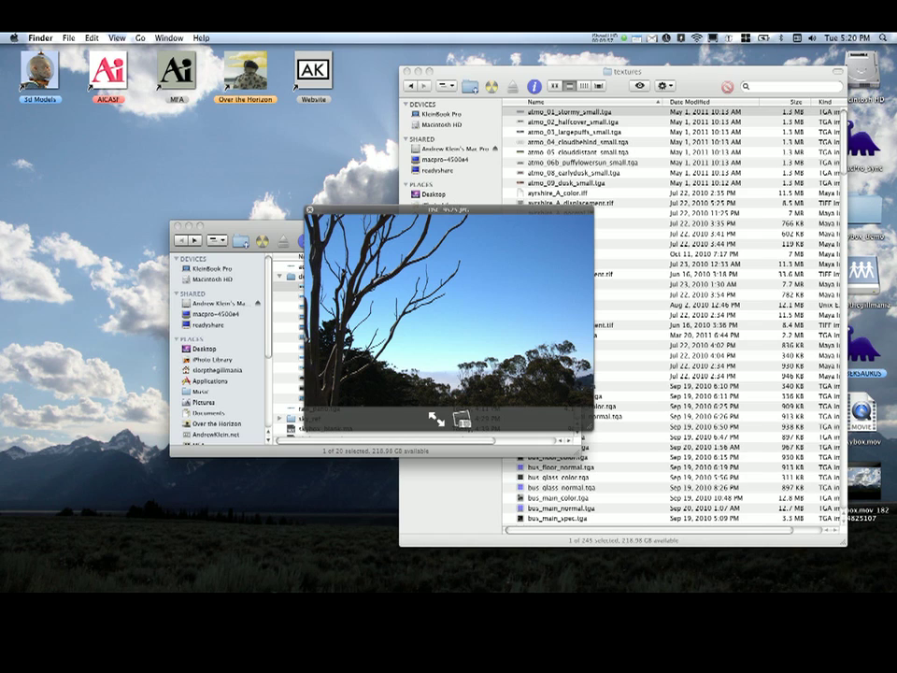
left_click_drag(589, 427, 825, 592)
left_click_drag(566, 210, 367, 50)
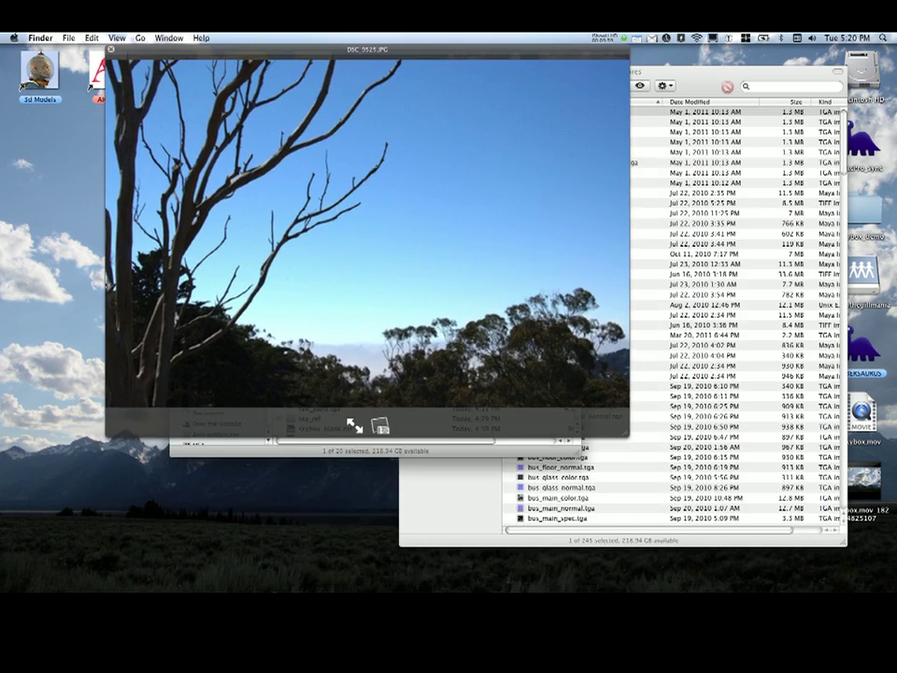
left_click_drag(627, 435, 793, 542)
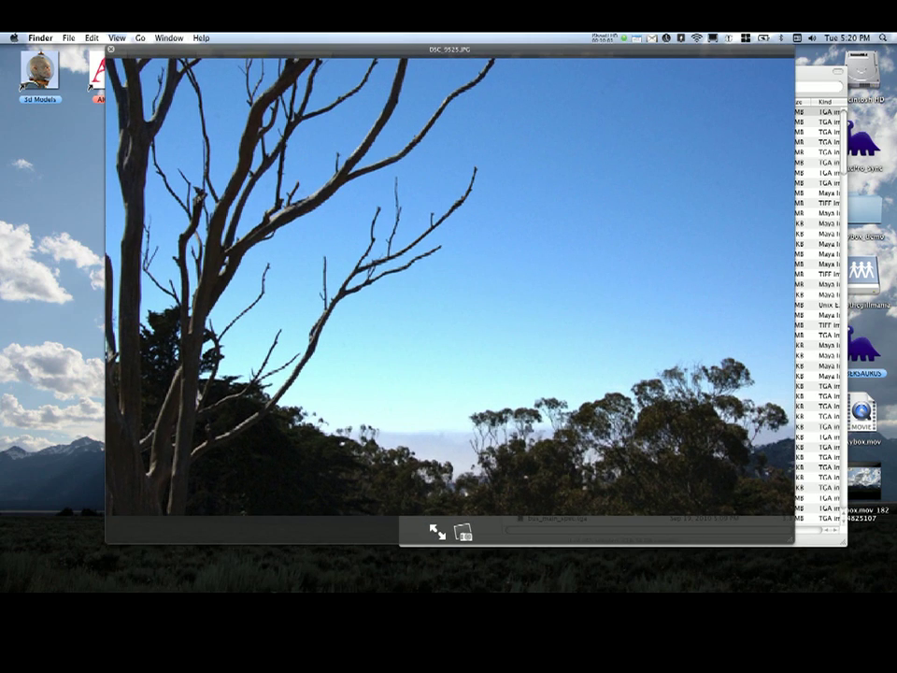
Preview the remaining photos in demo_images through DSC_9536.JPG, and collapse the folder.
key("Down")
key("Down")
key("Down")
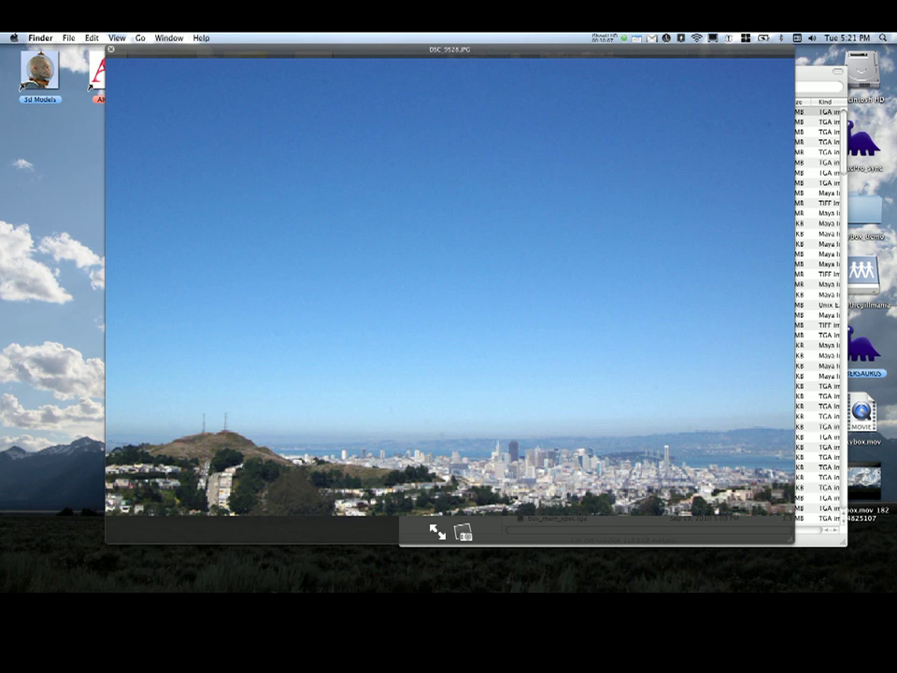
key("Down")
key("Down")
key("Down")
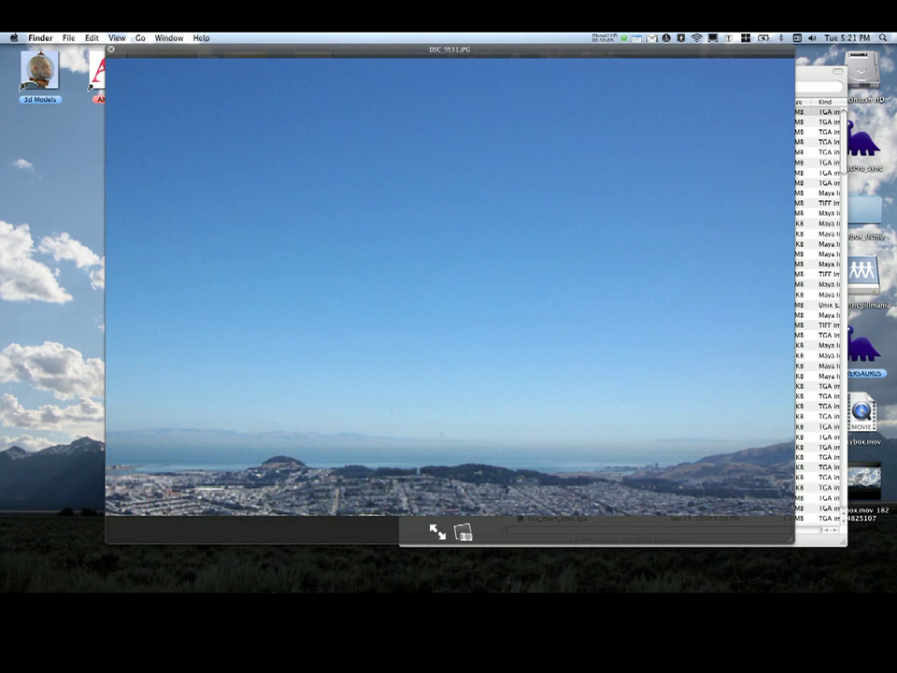
key("Down")
key("Down")
key("Down")
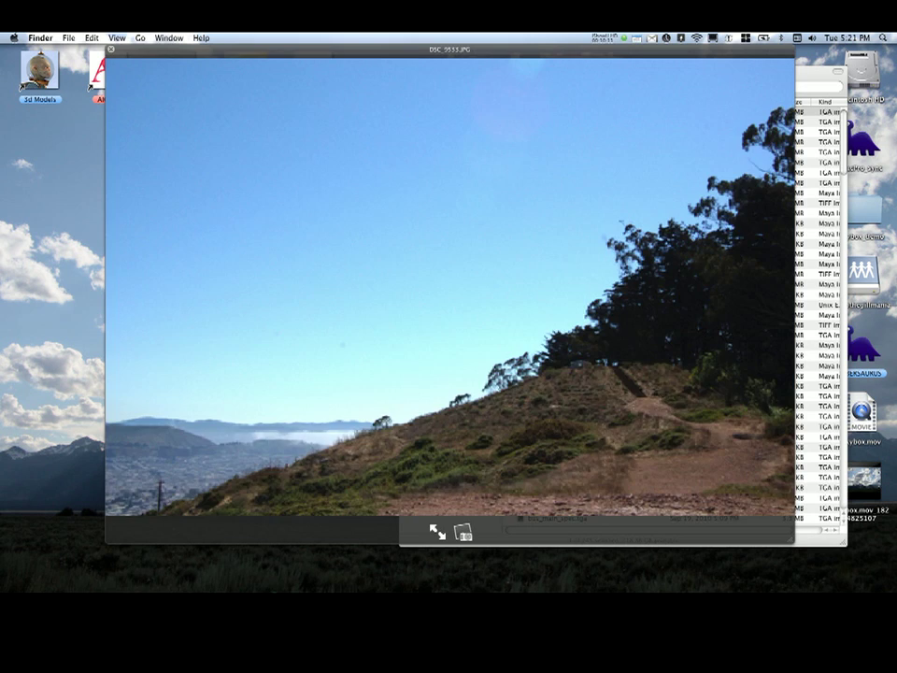
key("Down")
key("Down")
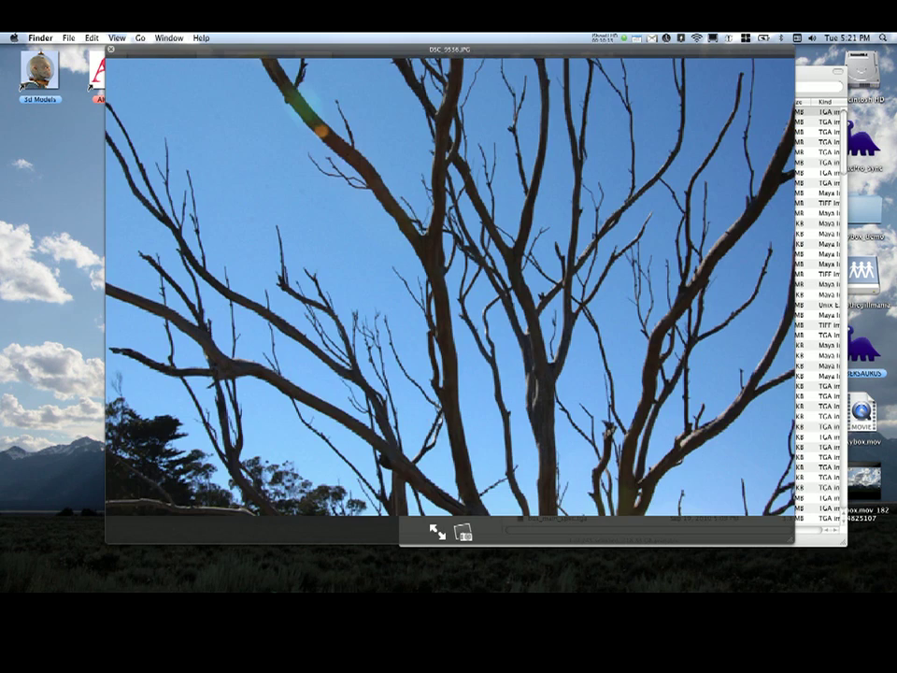
key("Down")
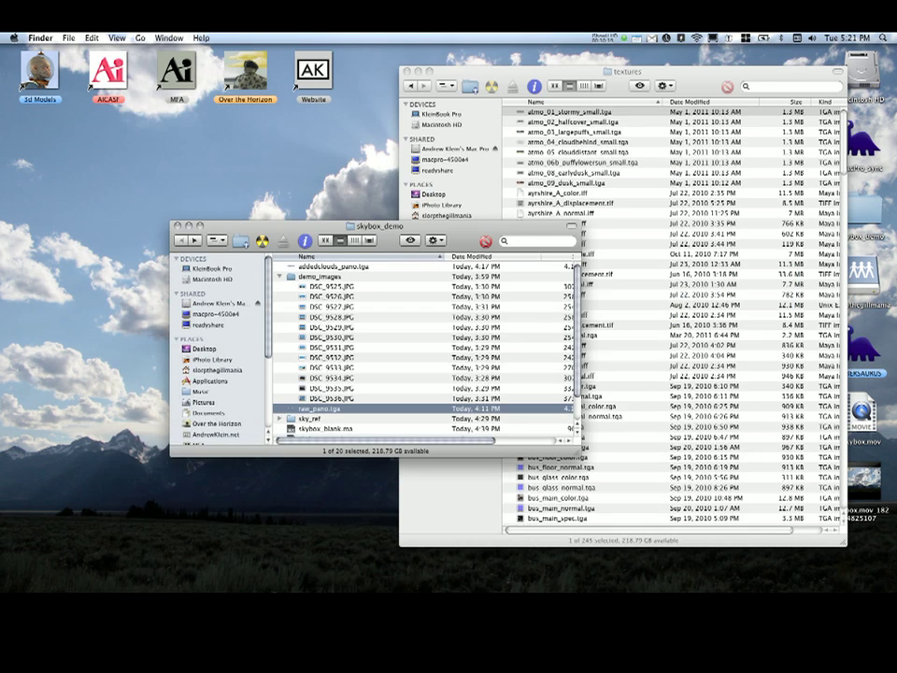
left_click(280, 276)
Launch Photoshop and open the photos DSC_9525.JPG through DSC_9536.JPG from the demo_images folder in it.
mouse_move(703, 581)
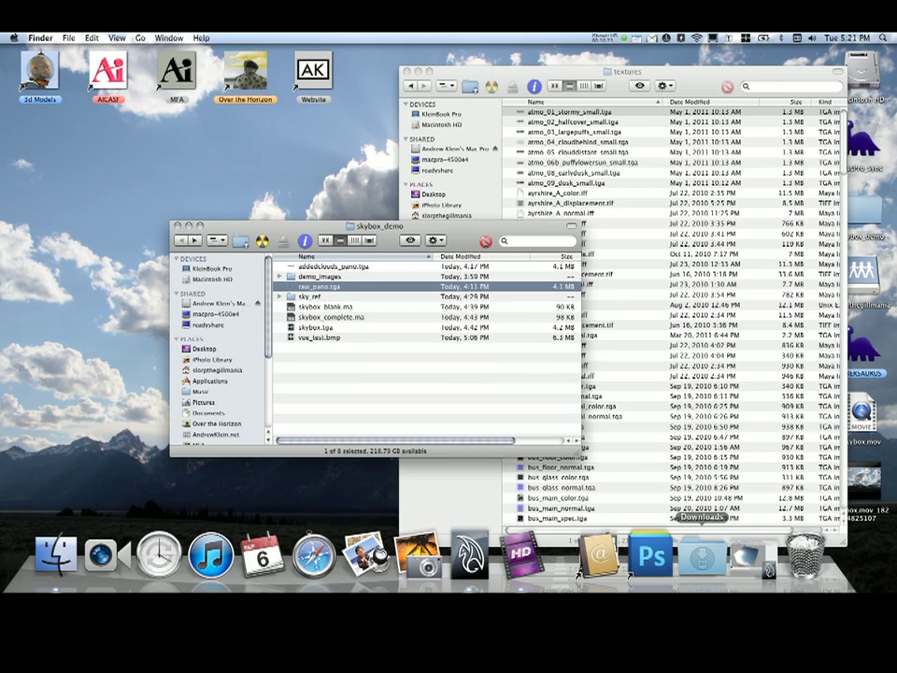
left_click(650, 560)
left_click(616, 473)
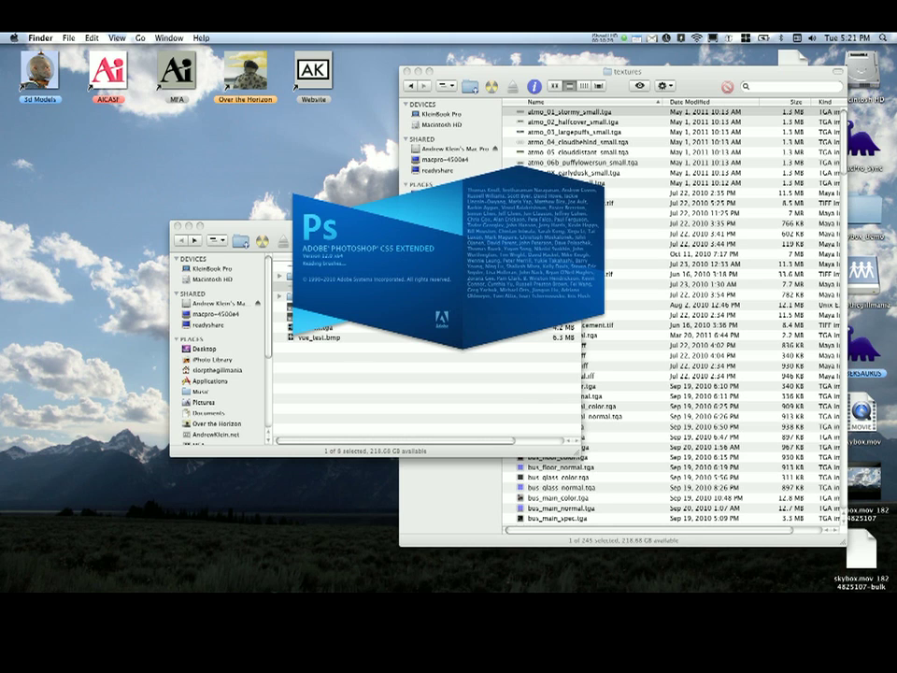
left_click(355, 374)
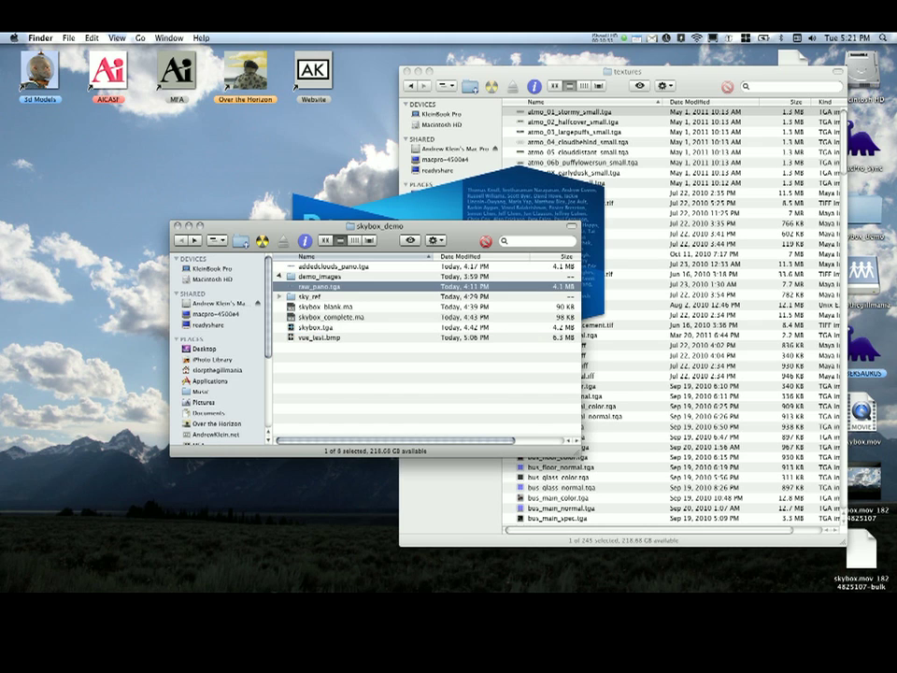
left_click(280, 277)
left_click(331, 286)
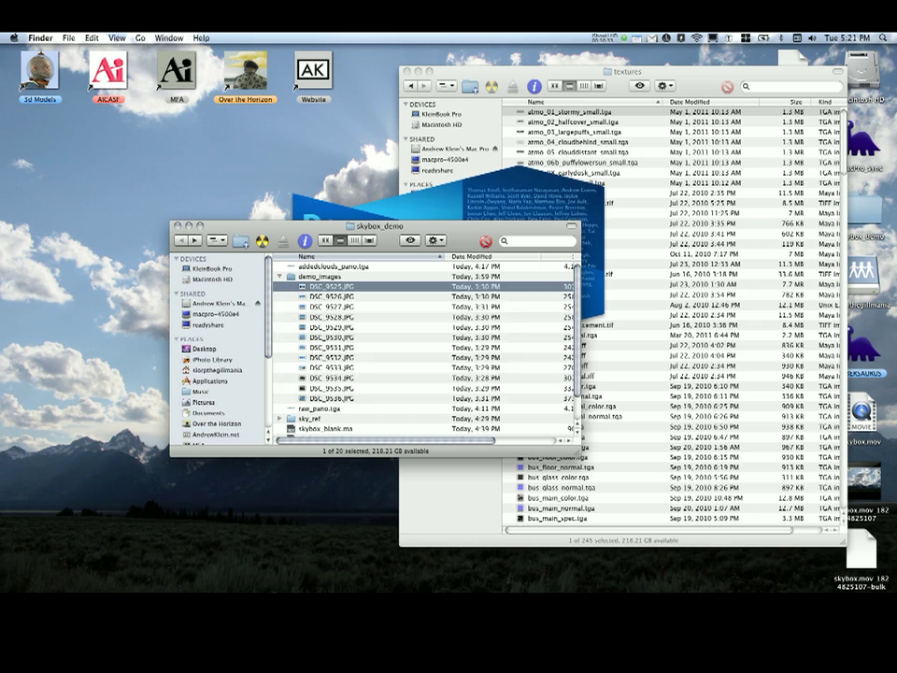
left_click(331, 399, "shift")
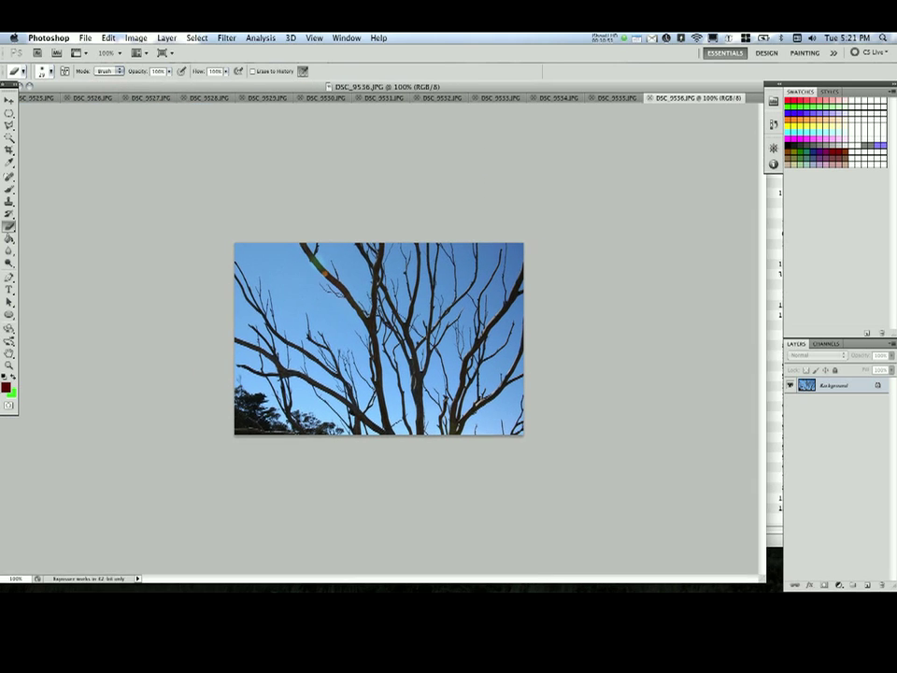
Check the image size of DSC_9536.JPG without changing it.
left_click(136, 37)
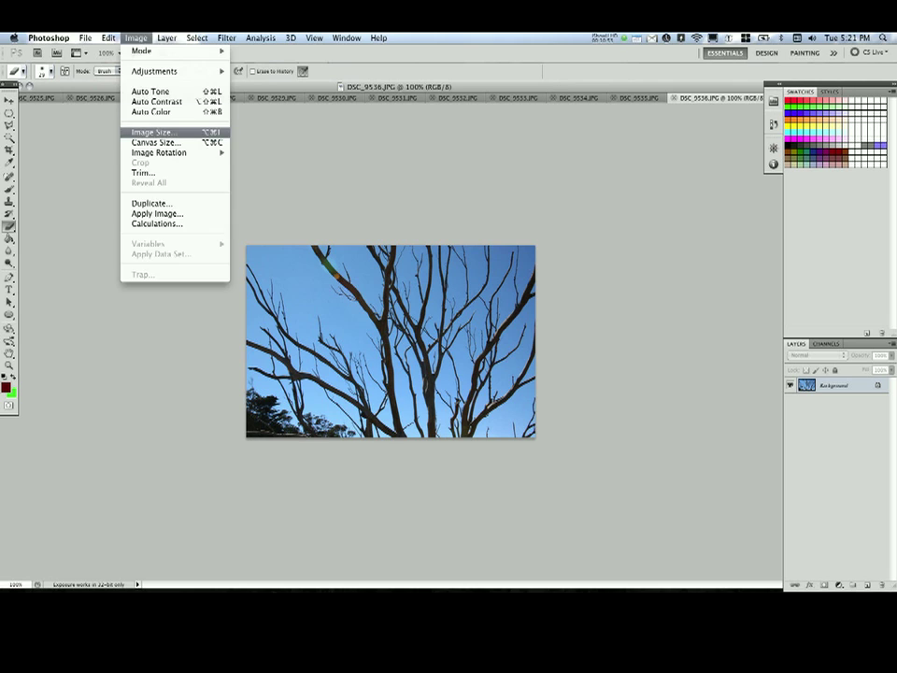
left_click(151, 131)
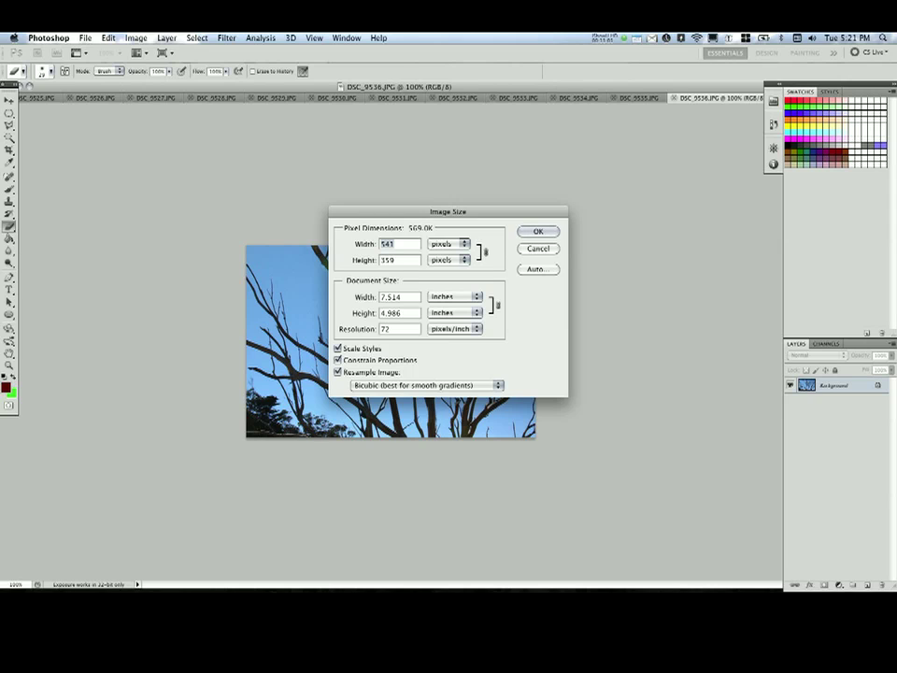
key("Escape")
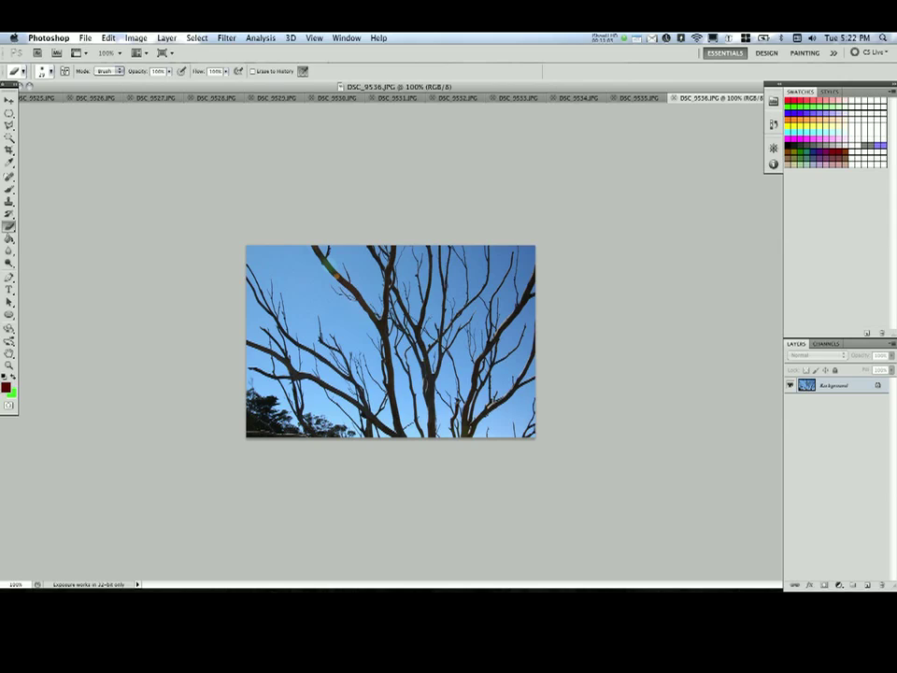
Switch to the Move tool and start a Photomerge with the Cylindrical layout.
key("v")
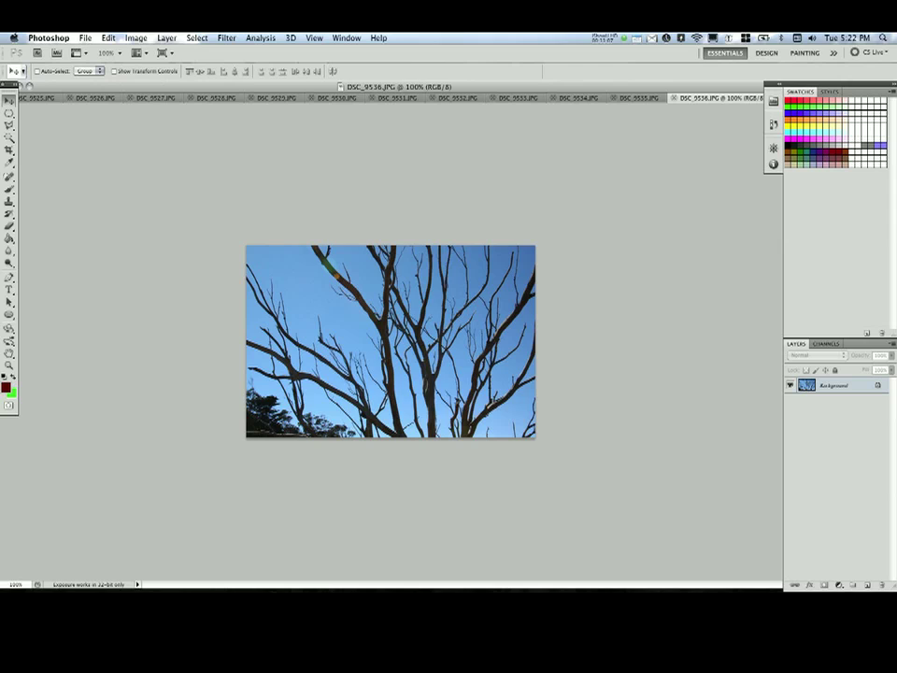
left_click(85, 39)
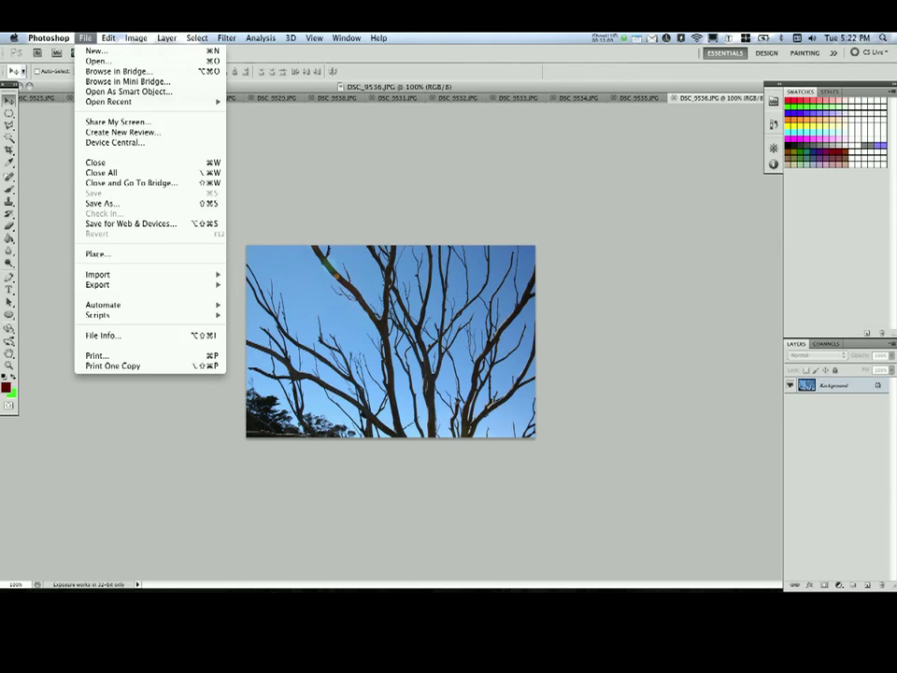
mouse_move(103, 305)
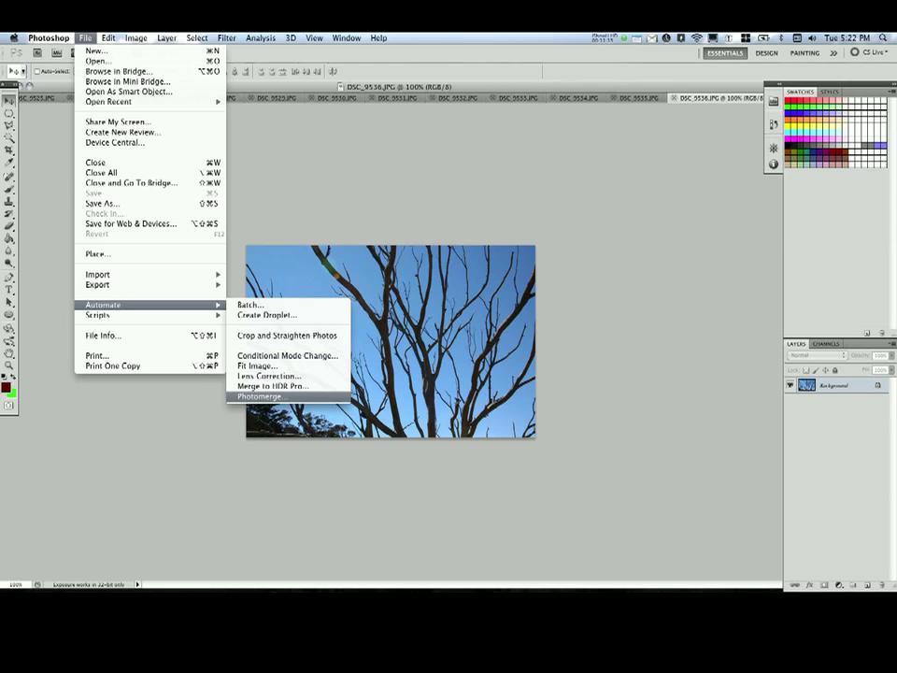
left_click(260, 396)
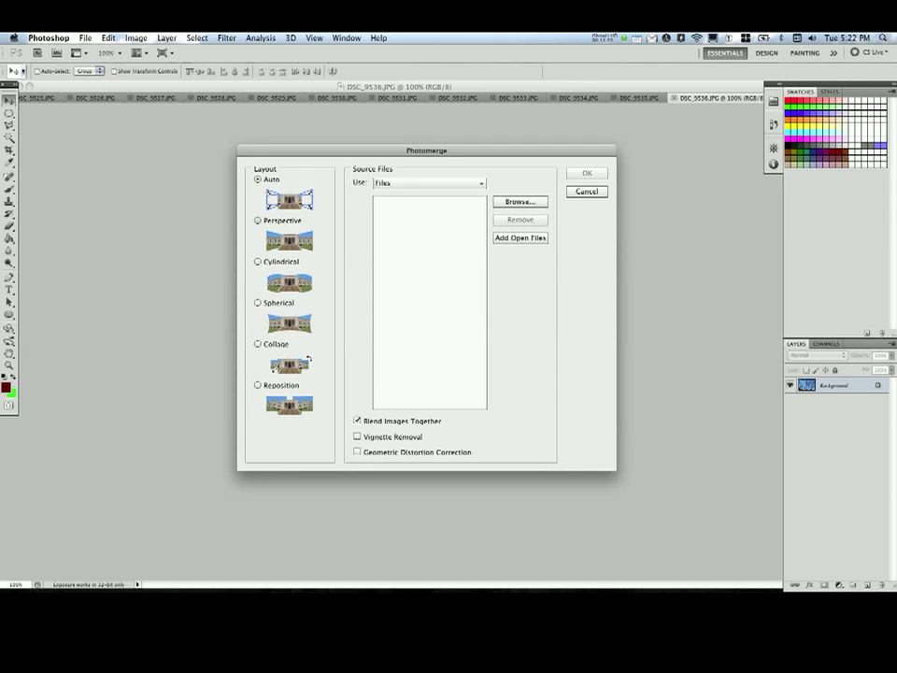
left_click(258, 261)
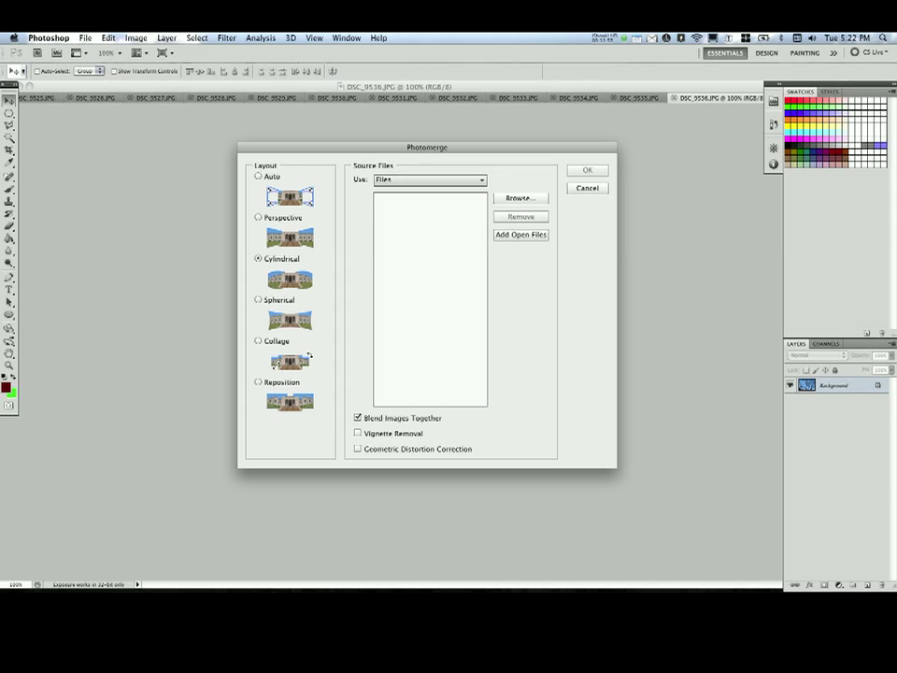
Keep Files as the Photomerge source type and add all open photos as source files.
left_click(430, 180)
left_click(430, 192)
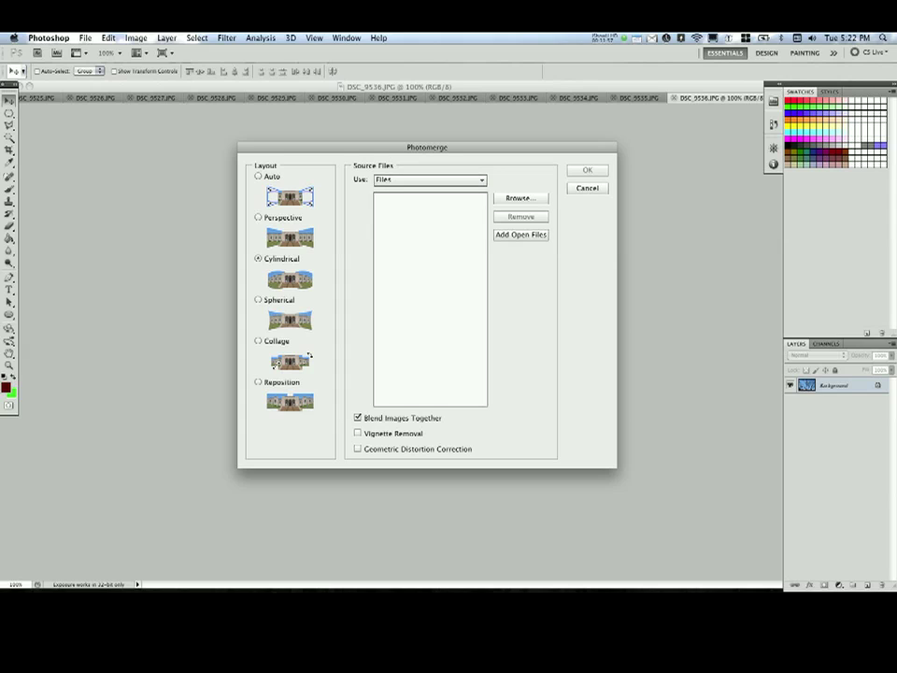
left_click(521, 235)
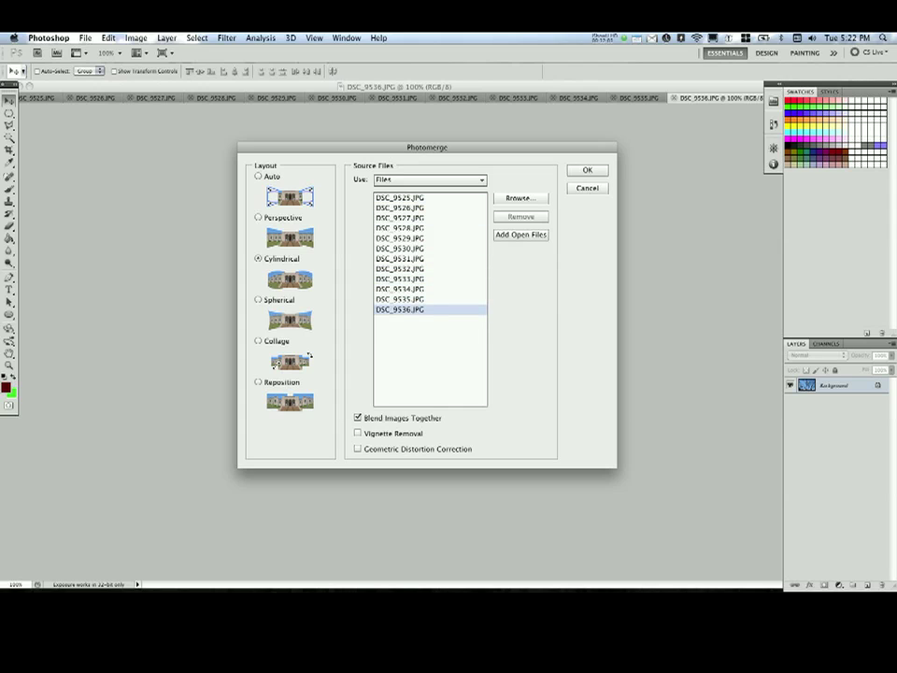
Run the Photomerge on the twelve listed photos and enlarge the window of the resulting panorama.
key("Return")
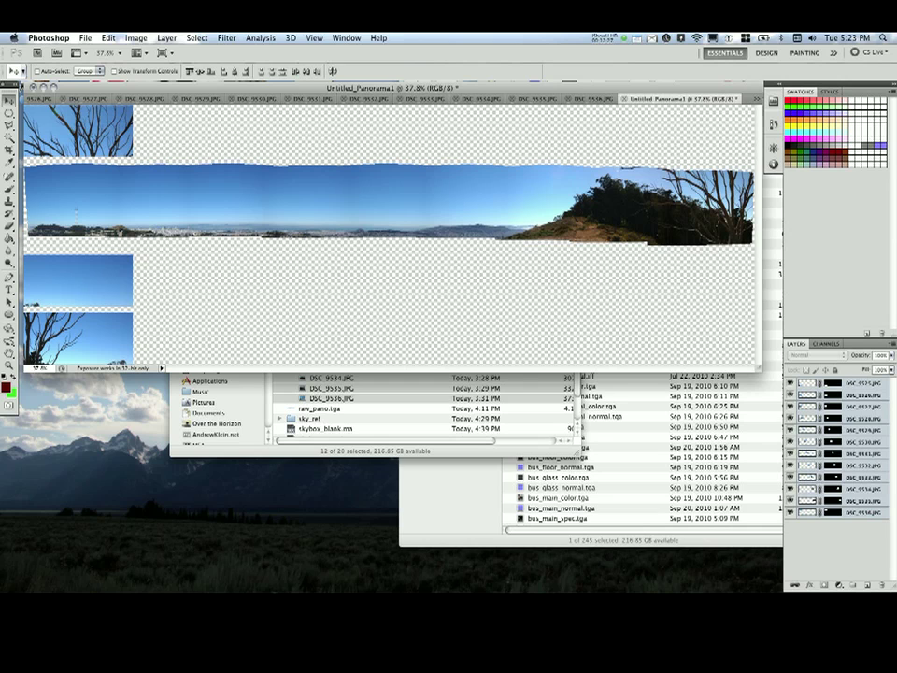
left_click_drag(759, 368, 834, 468)
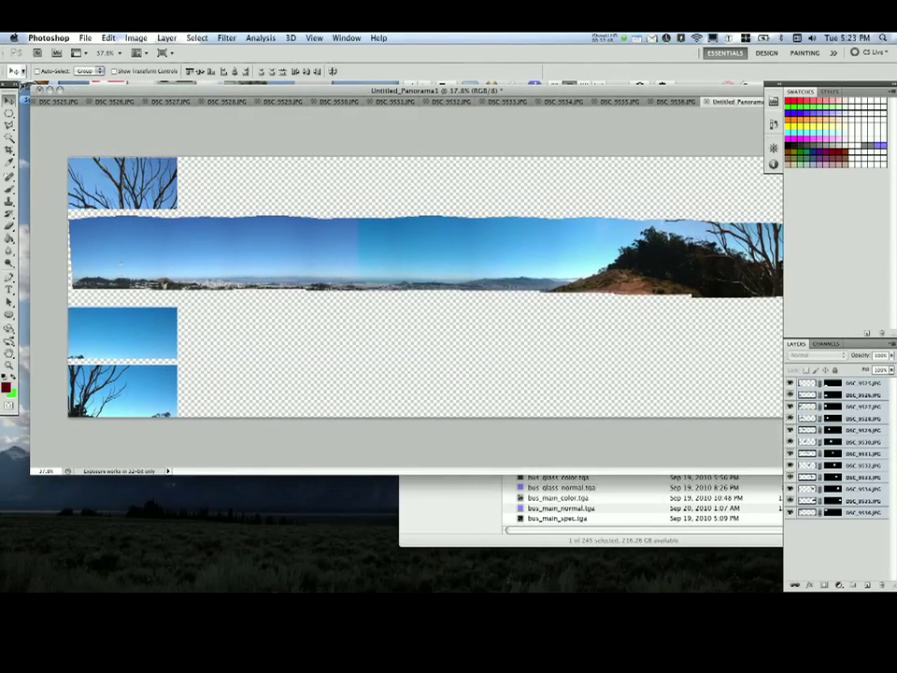
Close the twelve source photos DSC_9525.JPG through DSC_9536.JPG, keeping only the panorama open, and reposition its window to show its full width.
left_click(60, 100)
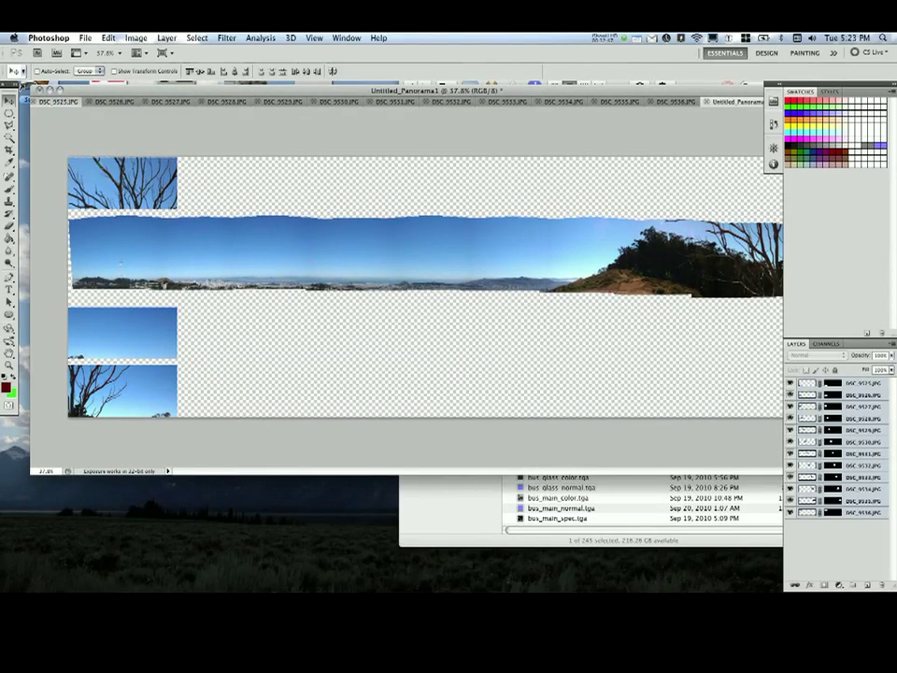
key("ctrl+w")
key("ctrl+w")
key("ctrl+w")
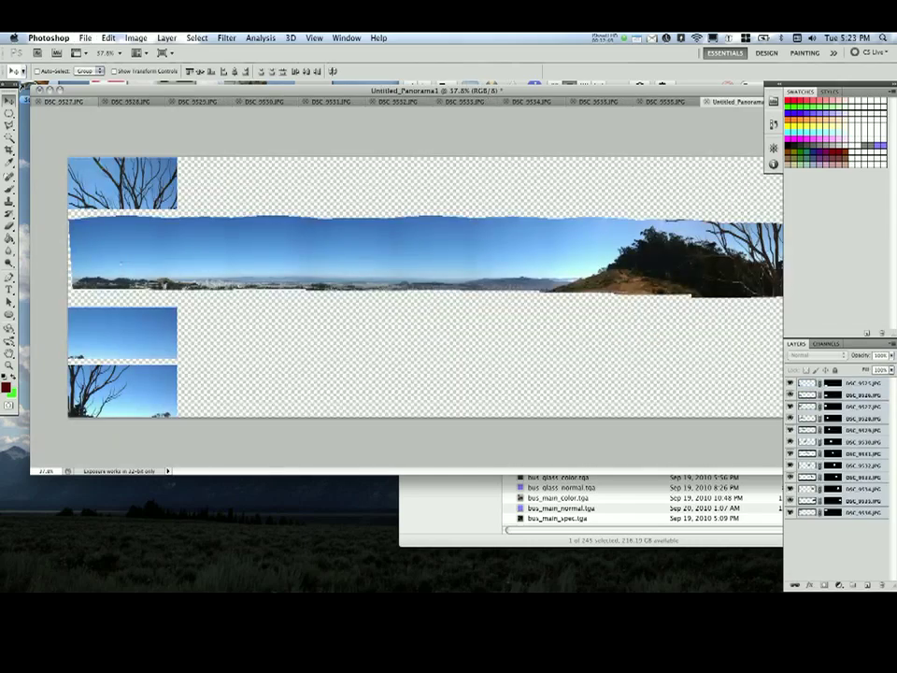
key("ctrl+w")
key("ctrl+w")
key("ctrl+w")
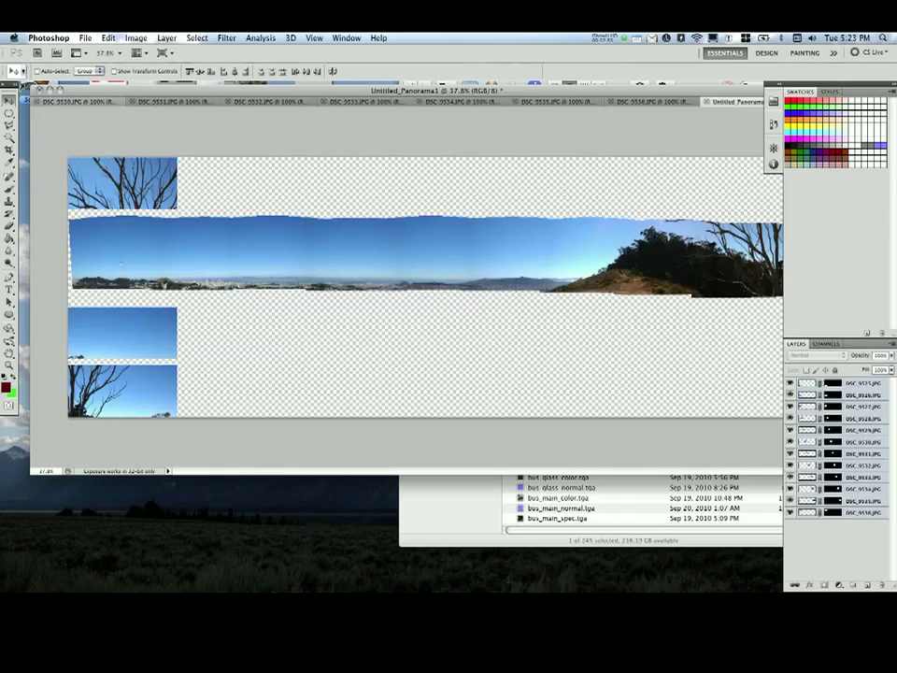
key("ctrl+w")
key("ctrl+w")
key("ctrl+w")
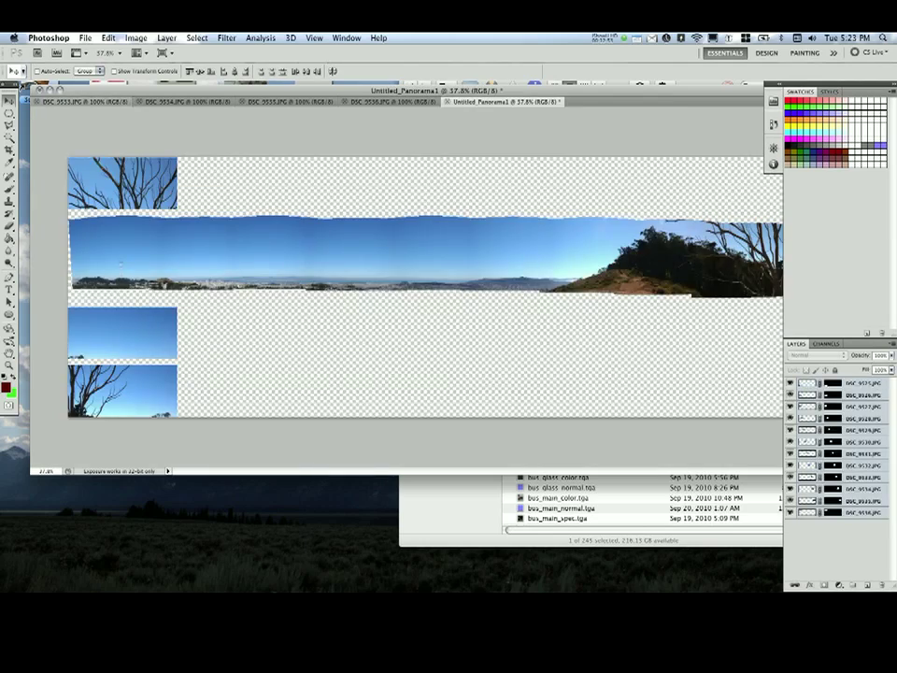
key("ctrl+w")
key("ctrl+w")
key("ctrl+w")
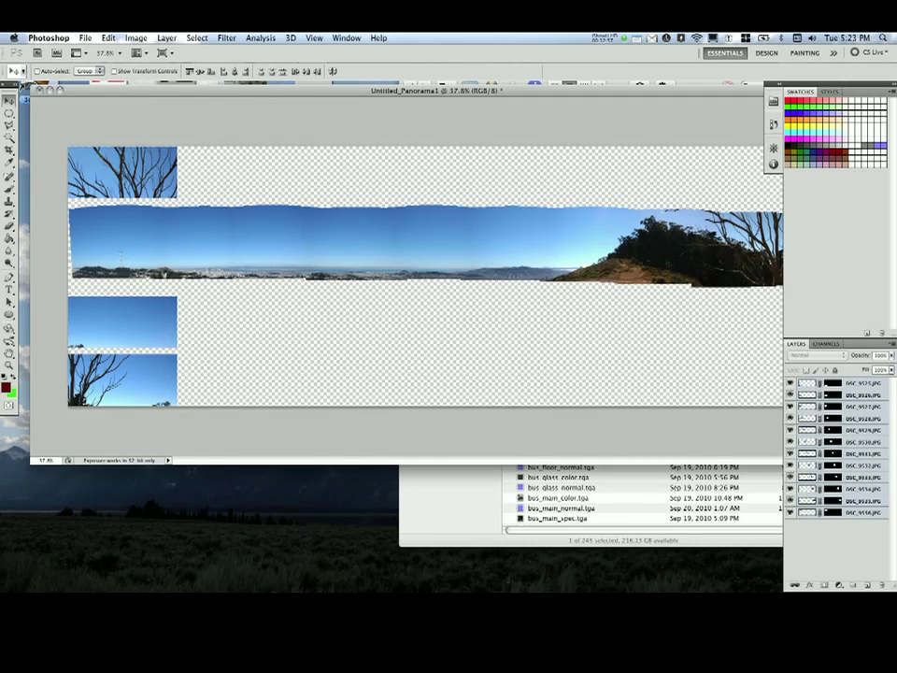
left_click_drag(437, 91, 404, 87)
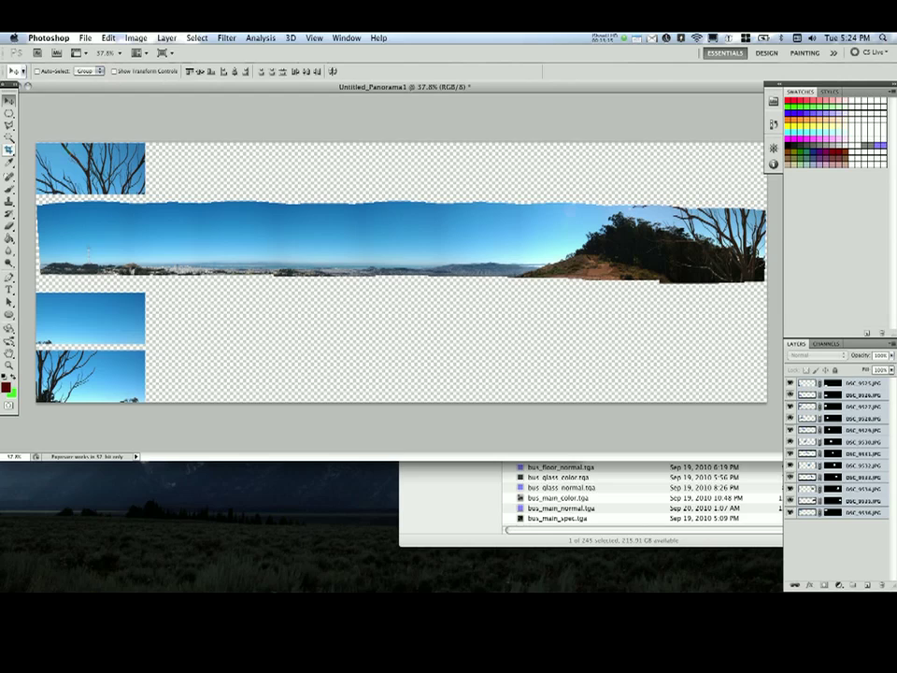
Crop the panorama to its continuous middle strip, excluding the ragged edges and unmatched photos, and merge all its layers into one.
left_click(9, 150)
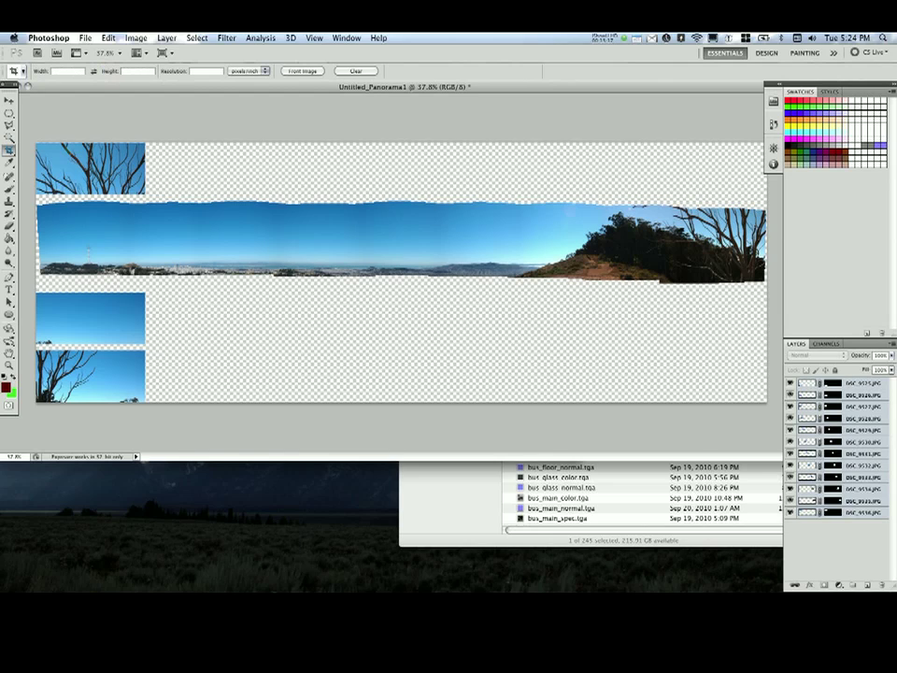
left_click(8, 150)
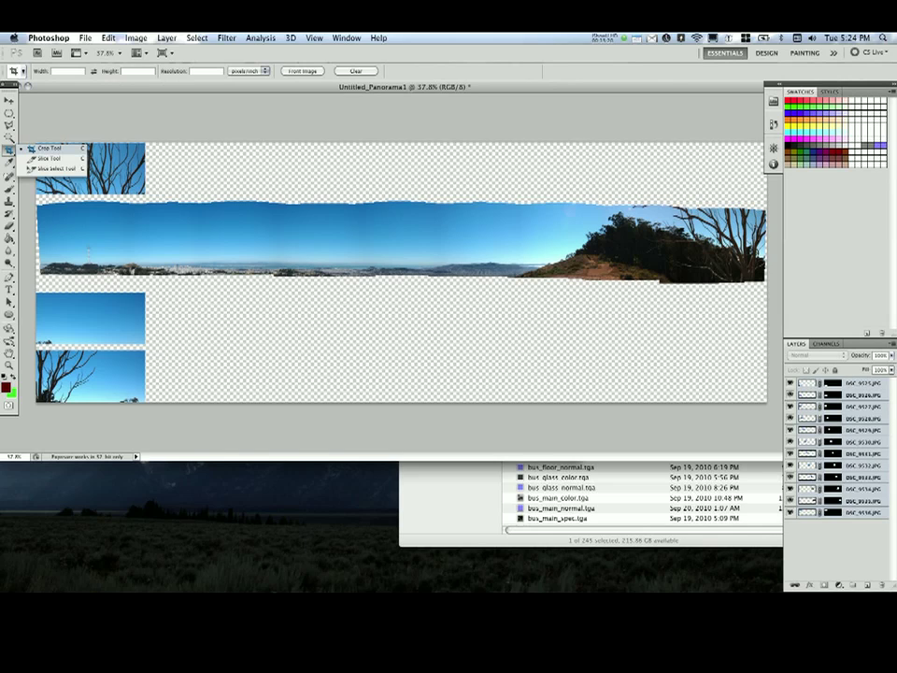
left_click(48, 149)
left_click_drag(41, 274, 764, 213)
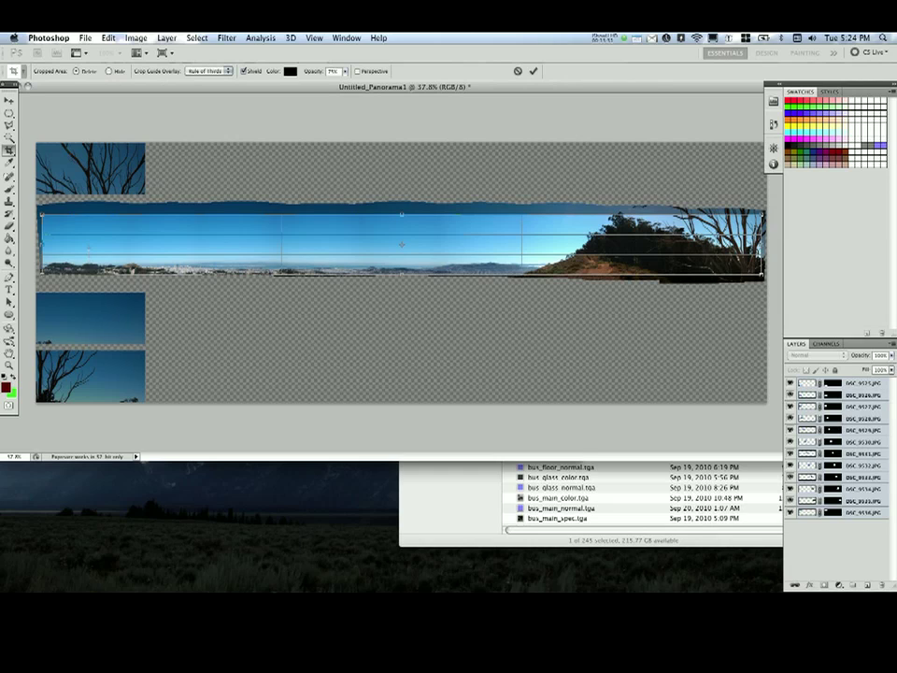
key("Return")
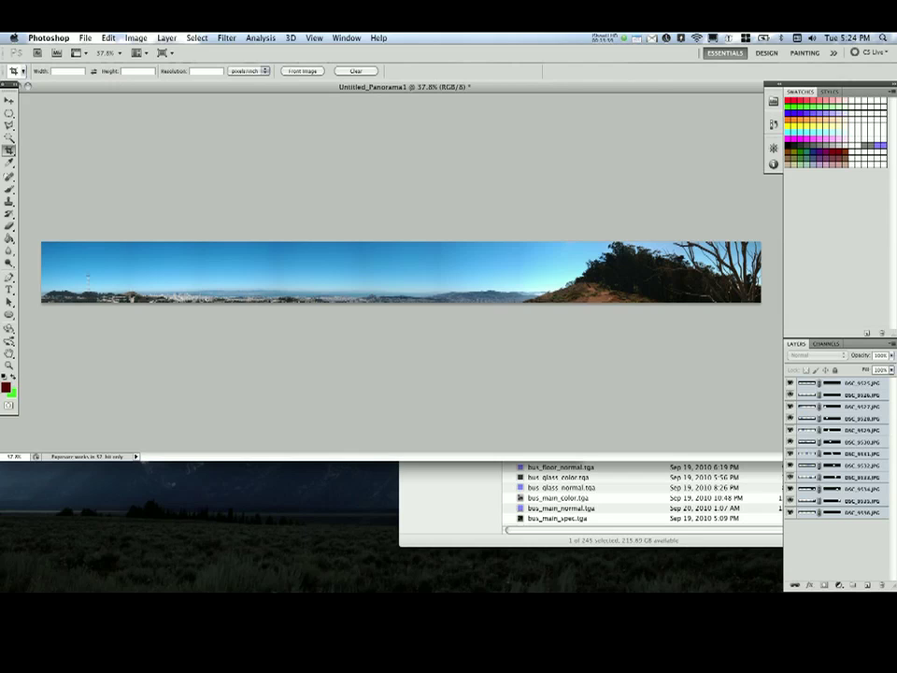
left_click_drag(838, 338, 838, 204)
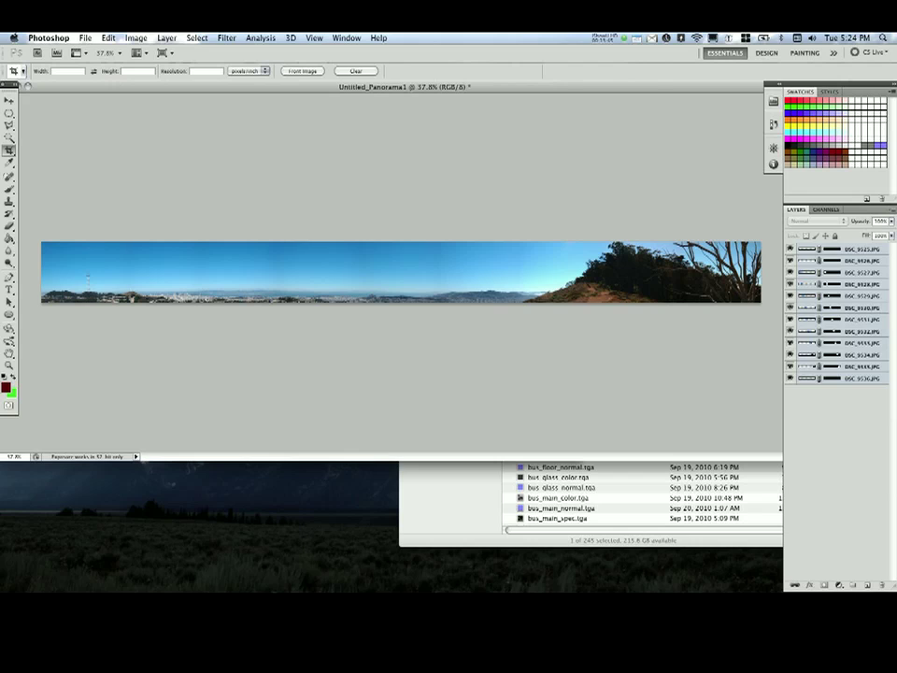
key("super+e")
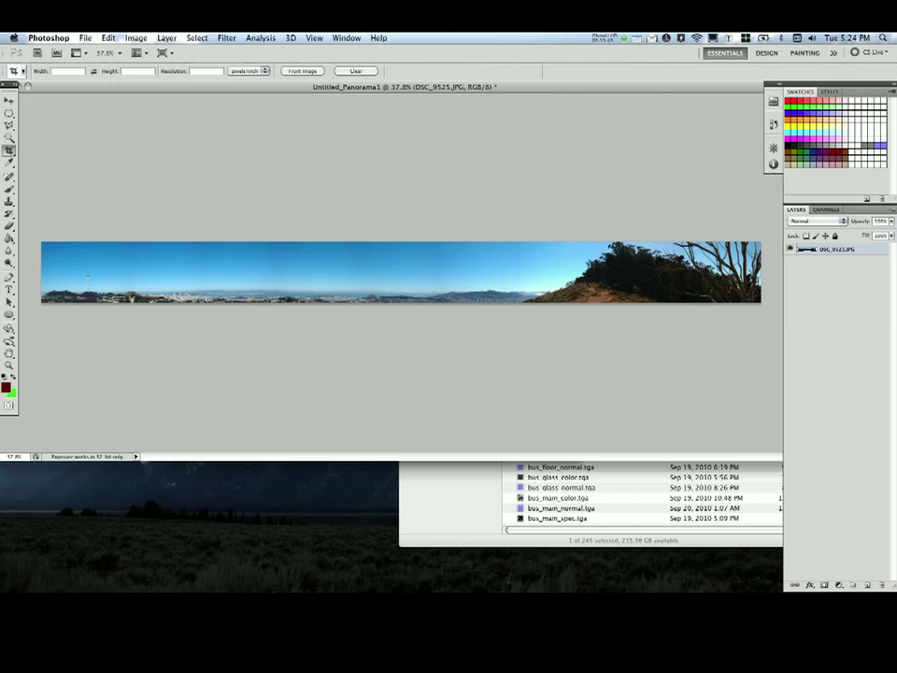
Switch to the Finder, preview DSC_9525.JPG and DSC_9526.JPG in demo_images, and open both photos in Photoshop.
left_click(53, 565)
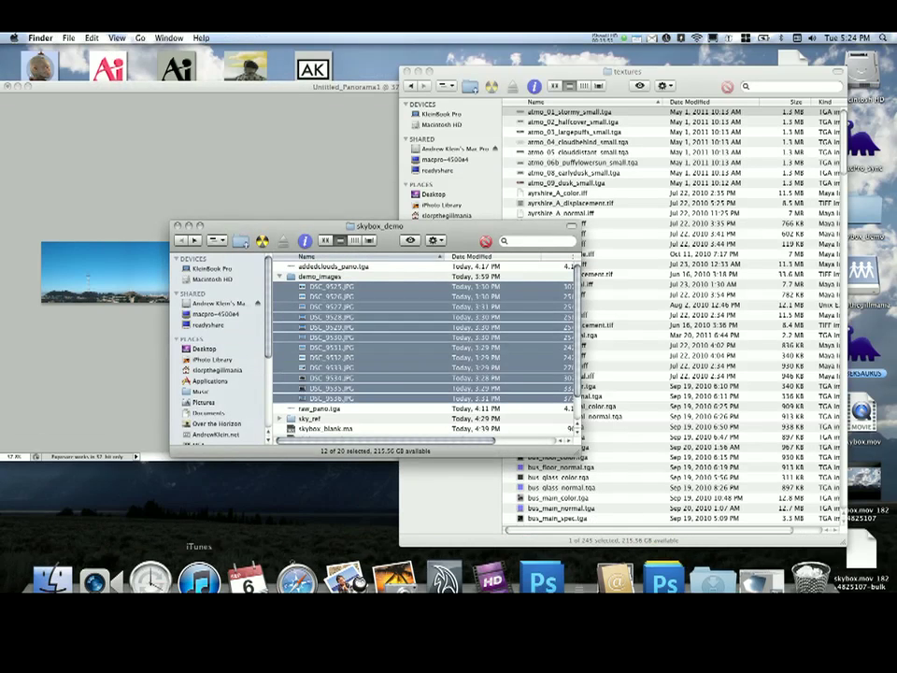
left_click(326, 430)
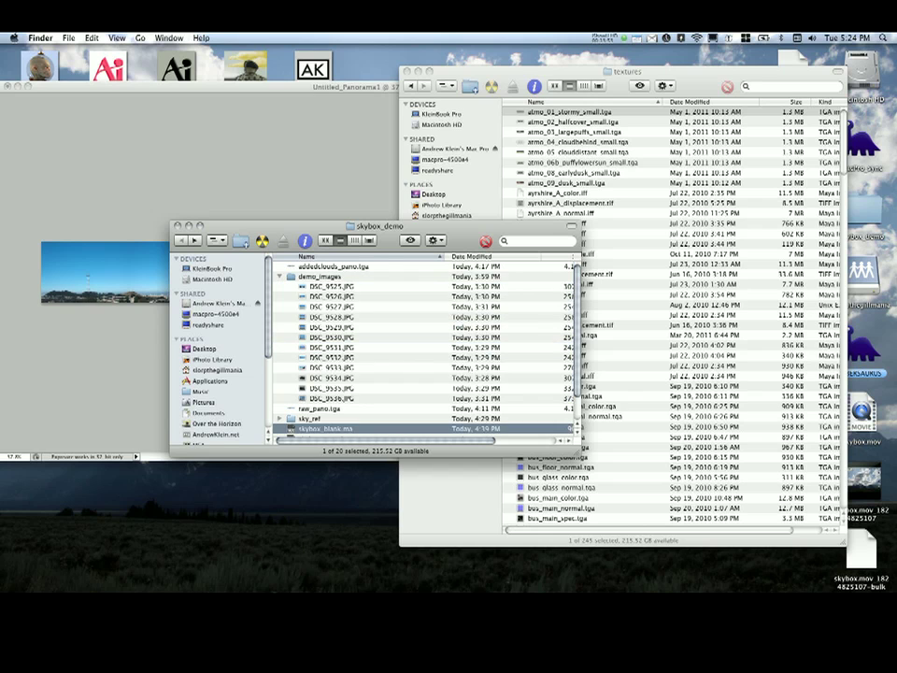
left_click(332, 287)
key("space")
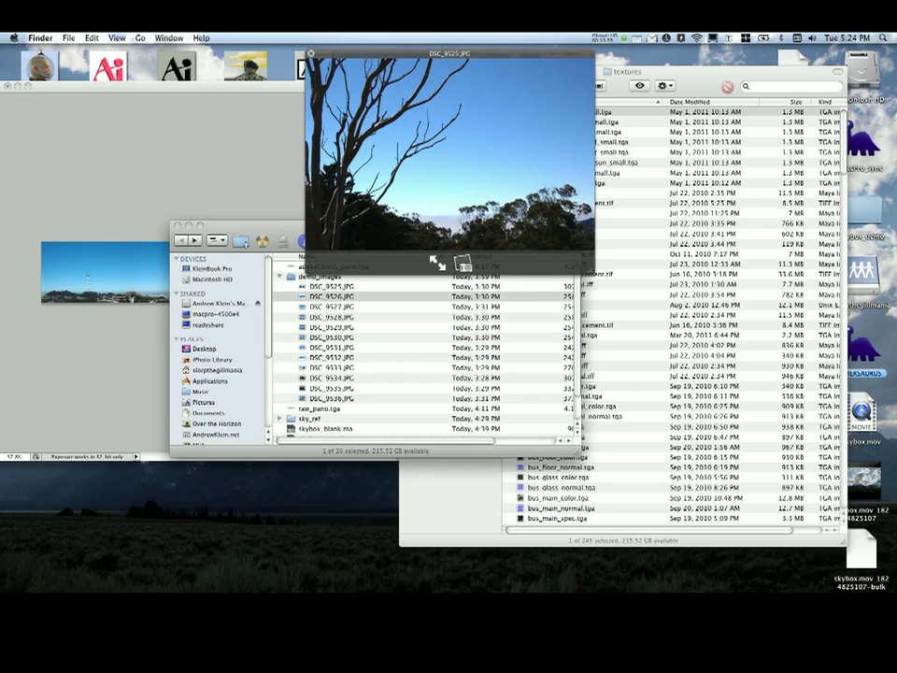
key("Down")
key("Up")
key("Down")
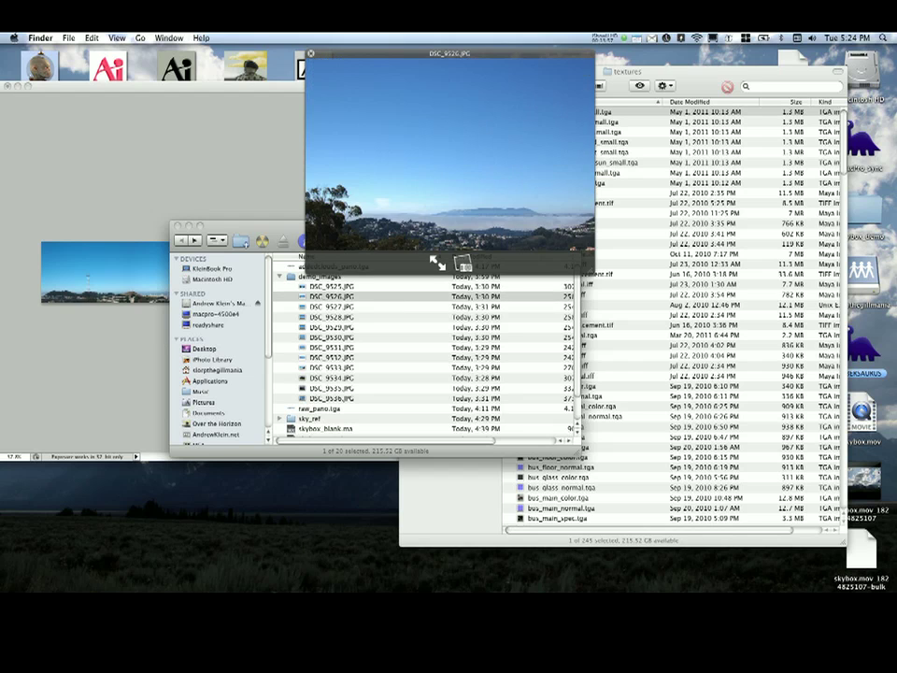
key("Up")
key("space")
key("shift+Down")
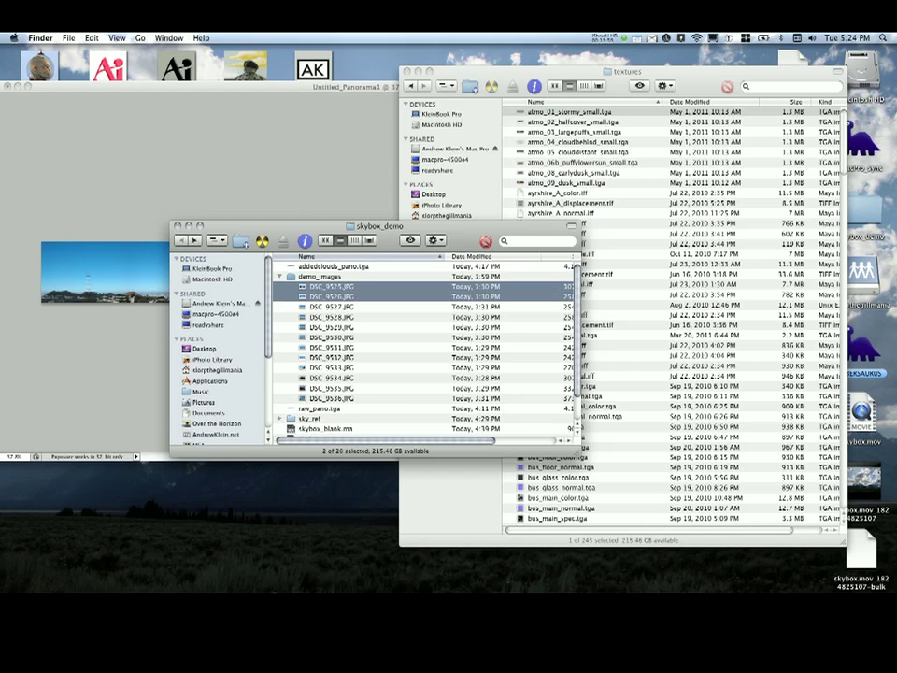
mouse_move(523, 589)
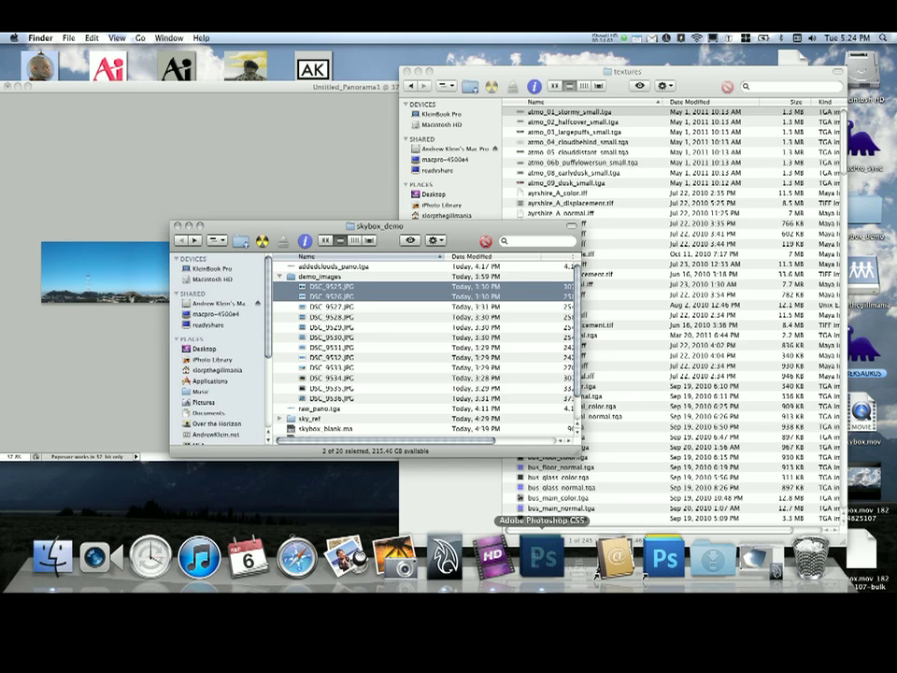
left_click_drag(544, 561, 542, 559)
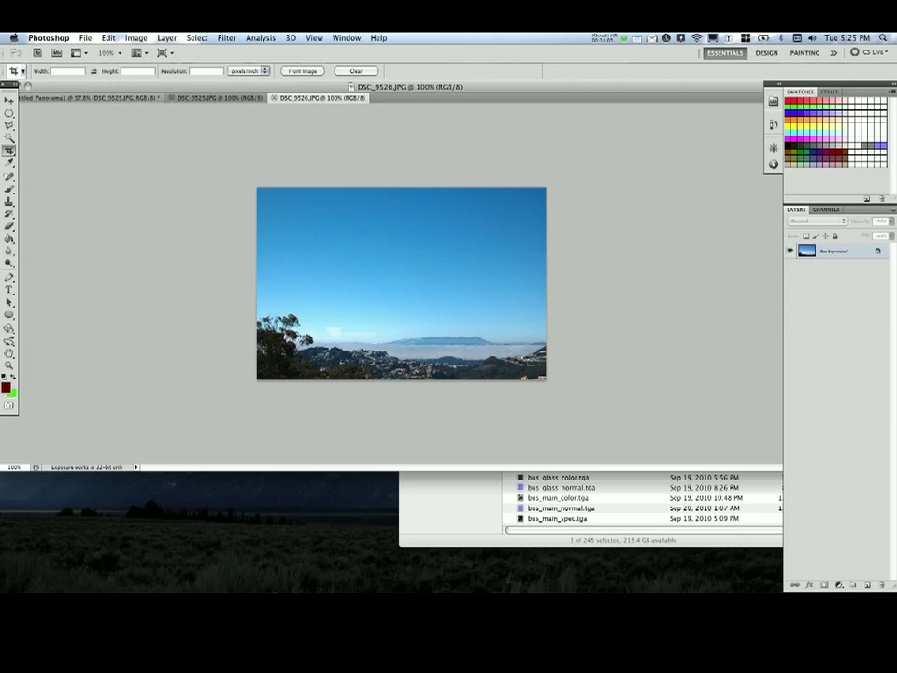
Widen the panorama's canvas to 4500 pixels, anchored at the left so that empty space is added on the right.
left_click(89, 98)
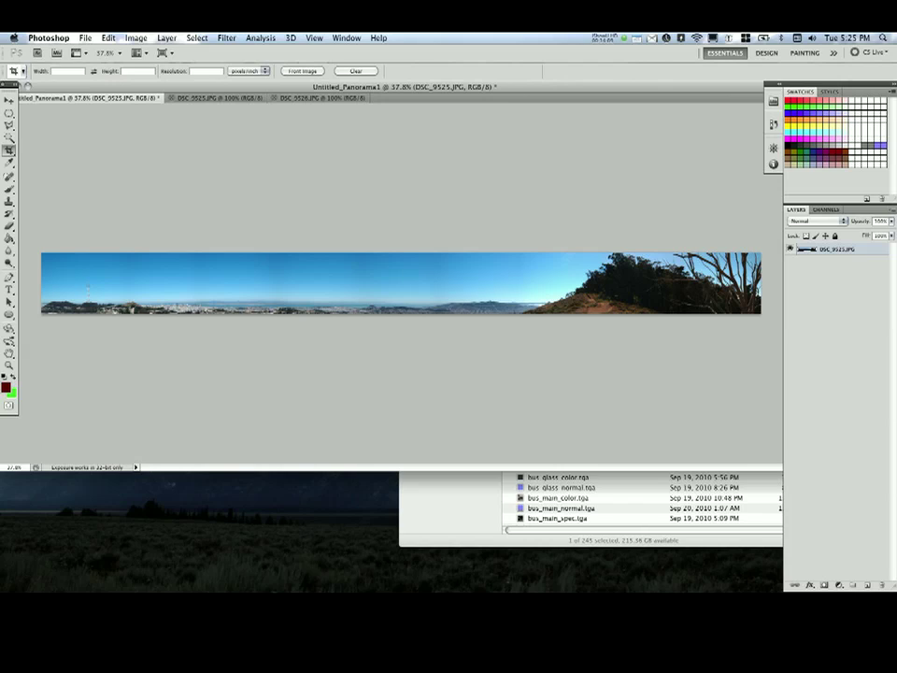
left_click(136, 38)
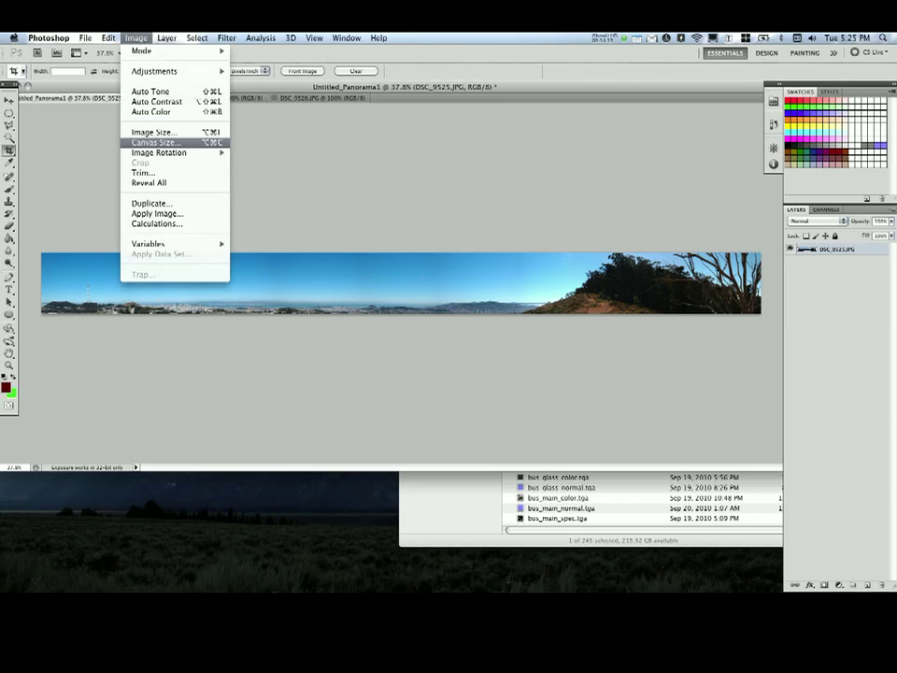
left_click(159, 143)
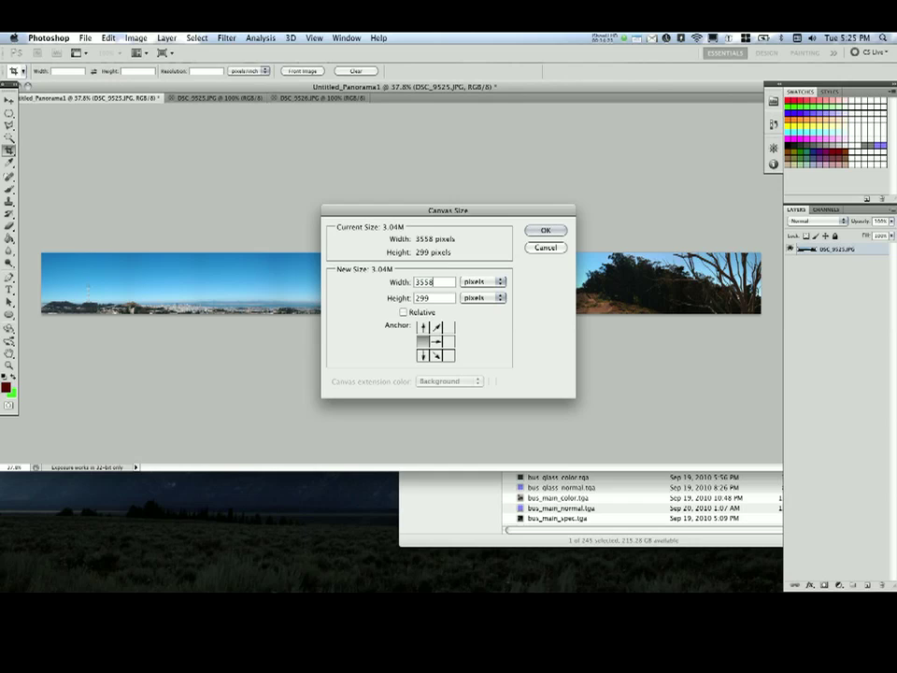
type("4500")
key("Return")
scroll(400, 283, "right", 3)
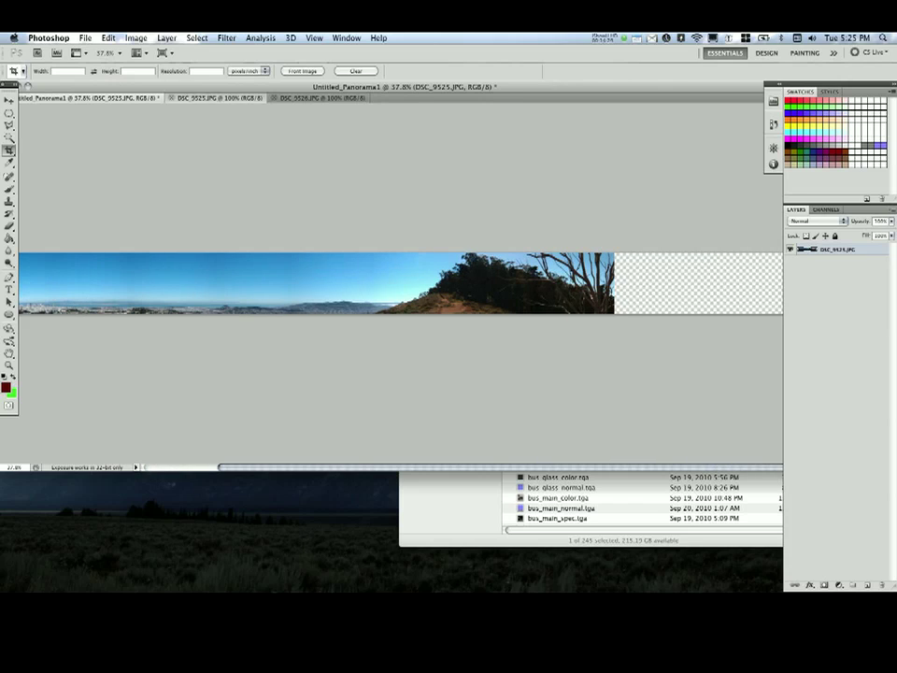
Copy the whole DSC_9525.JPG photo into the panorama as a new layer and move it over the bare tree at the right end.
key("ctrl+Tab")
key("super+a")
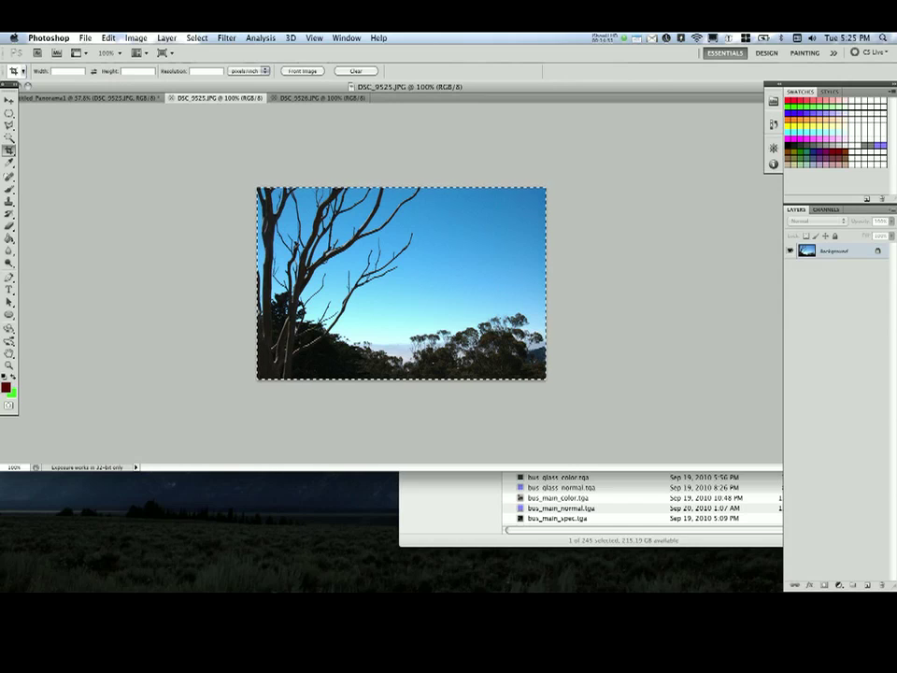
key("super+c")
key("ctrl+shift+Tab")
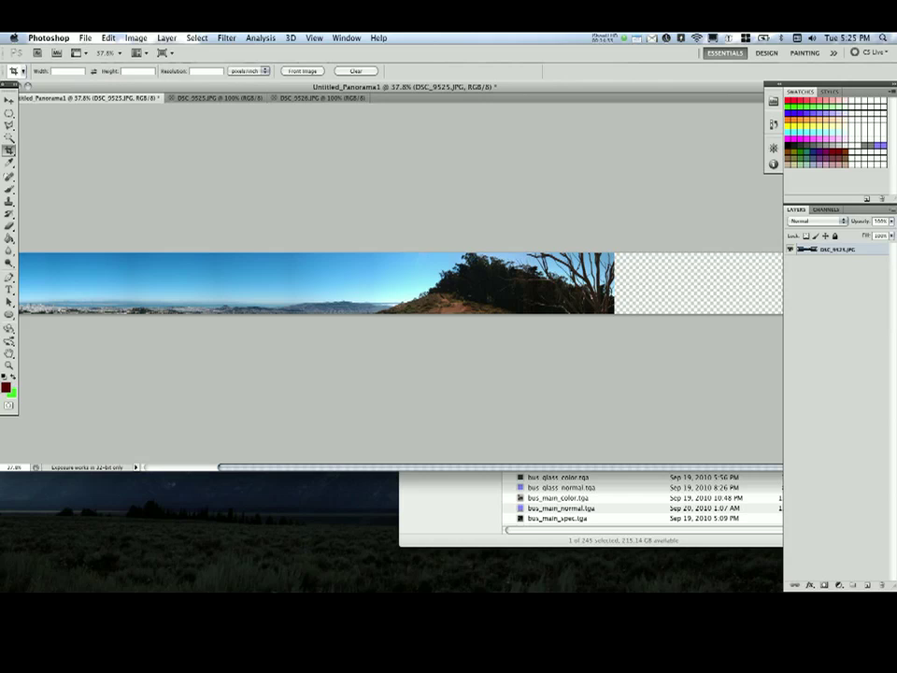
key("super+v")
key("v")
left_click_drag(402, 284, 638, 284)
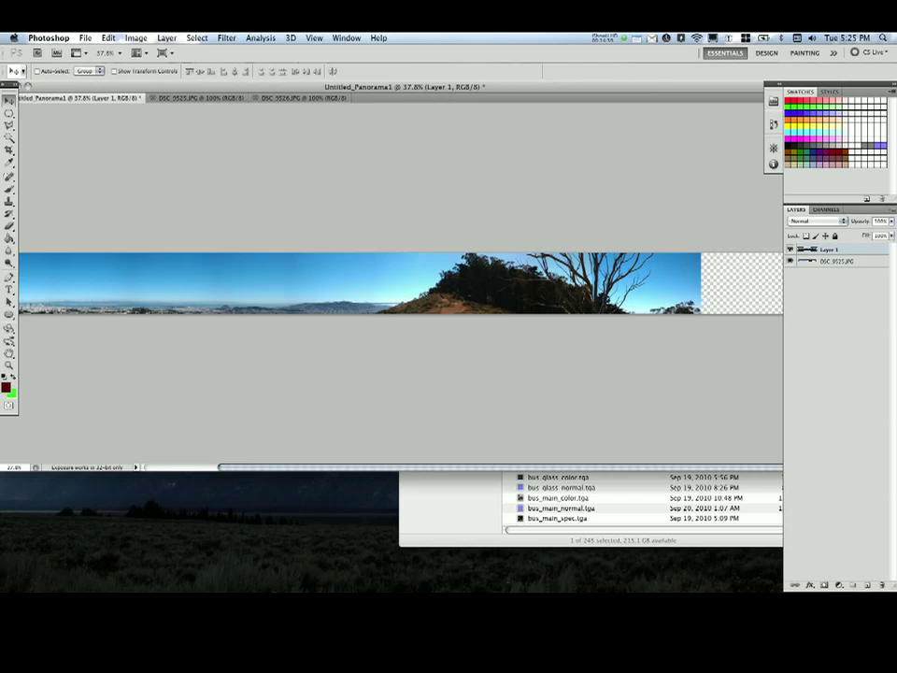
Nudge the pasted photo slightly to the right to line up its tree with the panorama's, and close DSC_9525.JPG.
key("Right")
key("Right")
key("Right")
key("Right")
key("Right")
key("Right")
key("Right")
key("Right")
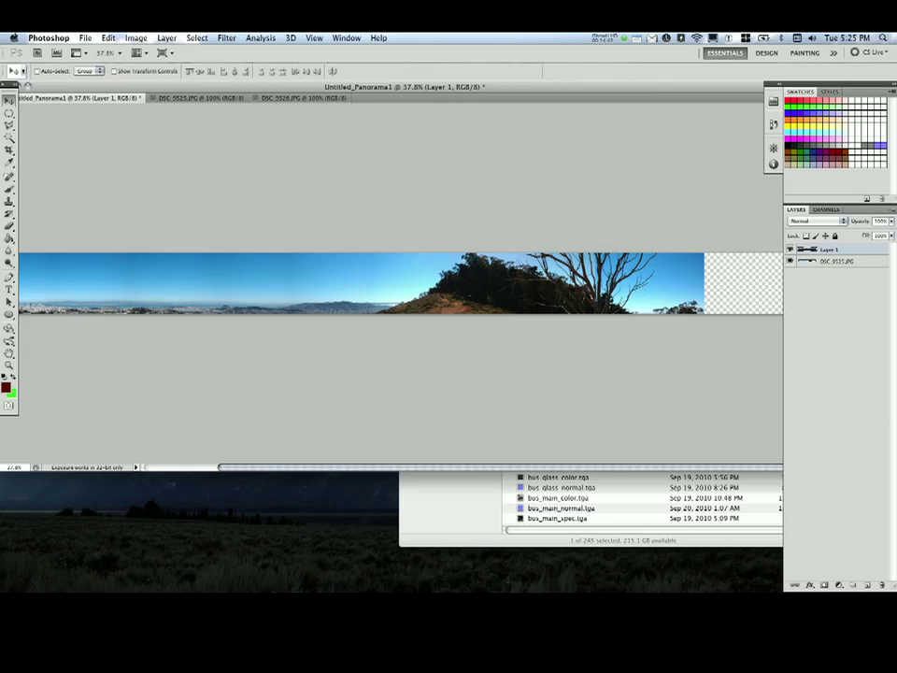
left_click_drag(463, 210, 464, 210)
left_click(200, 98)
key("super+w")
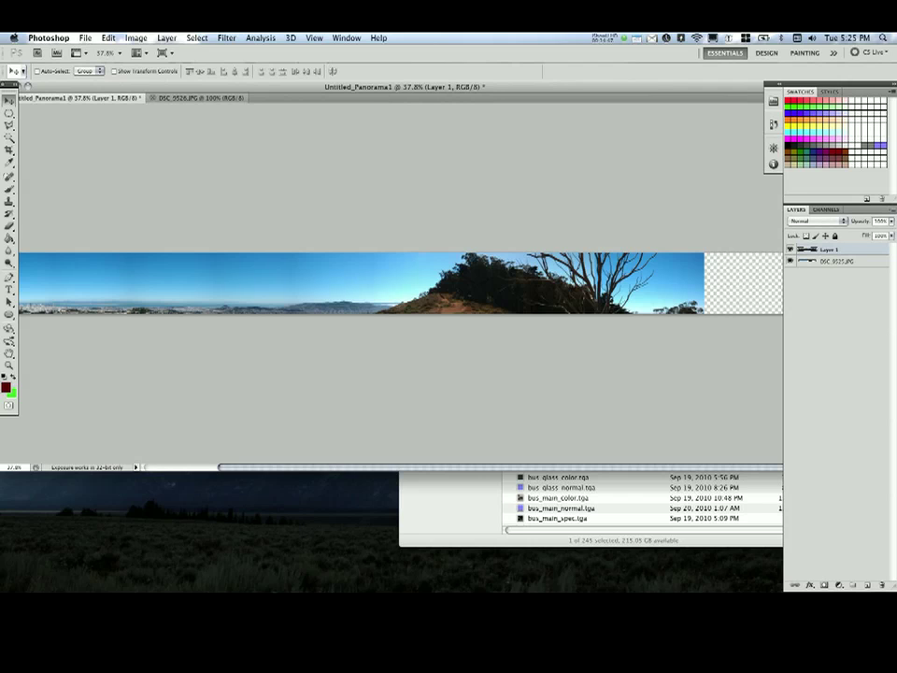
Copy the whole DSC_9526.JPG photo into the panorama, close its file, and align the new layer over the low trees at the right end.
key("ctrl+Tab")
key("super+a")
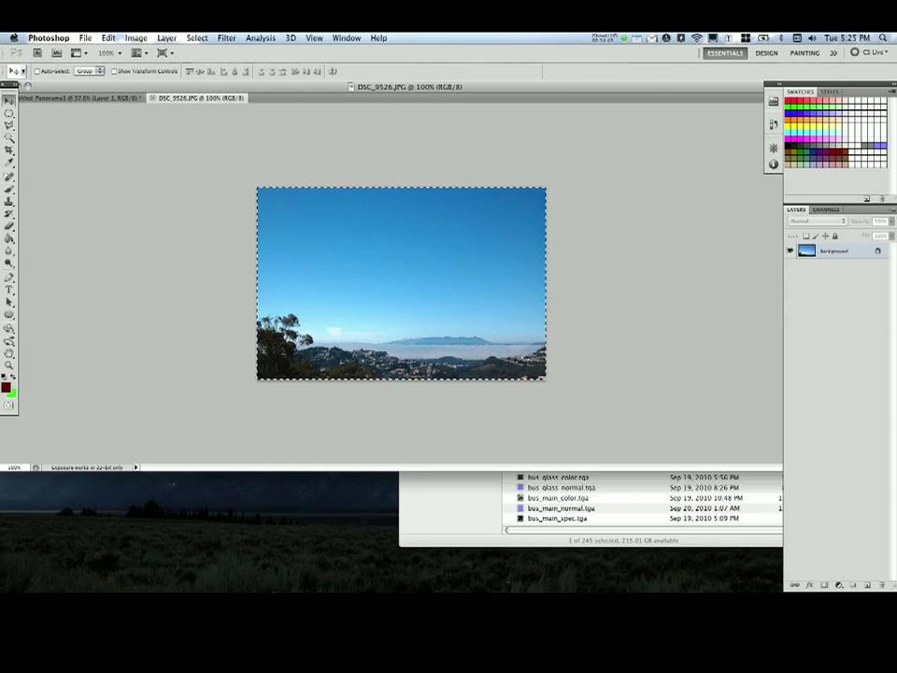
key("super+w")
key("super+v")
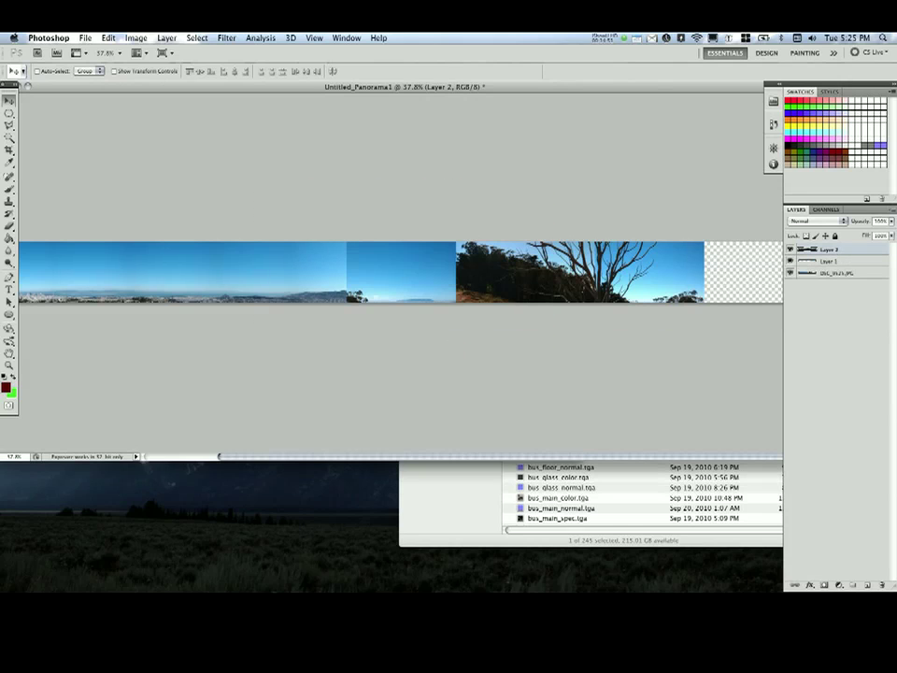
left_click_drag(402, 272, 738, 270)
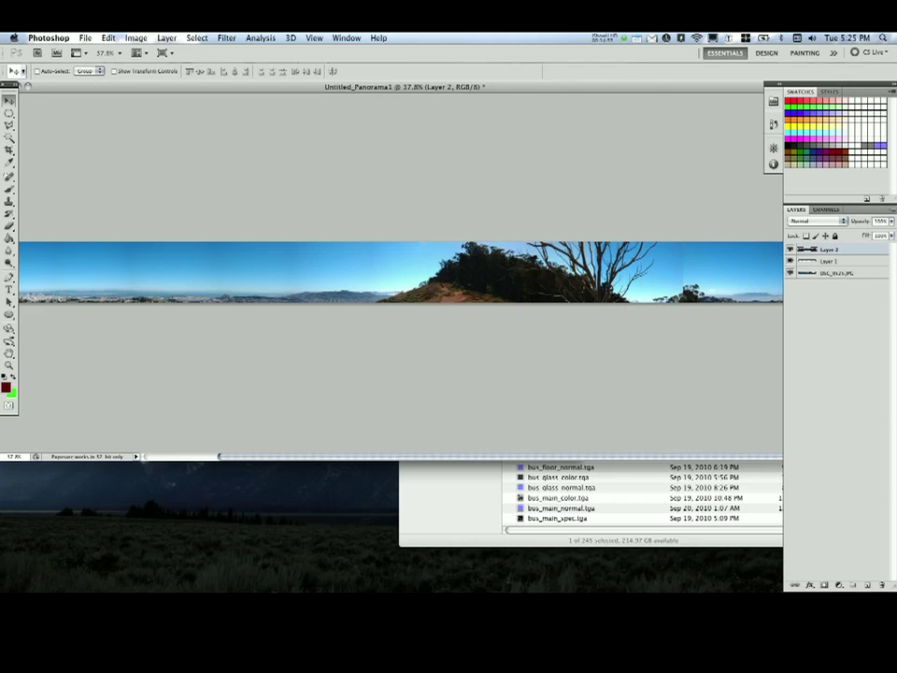
Align the DSC_9526.JPG photo layer with the panorama's low trees, moving it down so that trees and horizon match at the seam.
key("super+1")
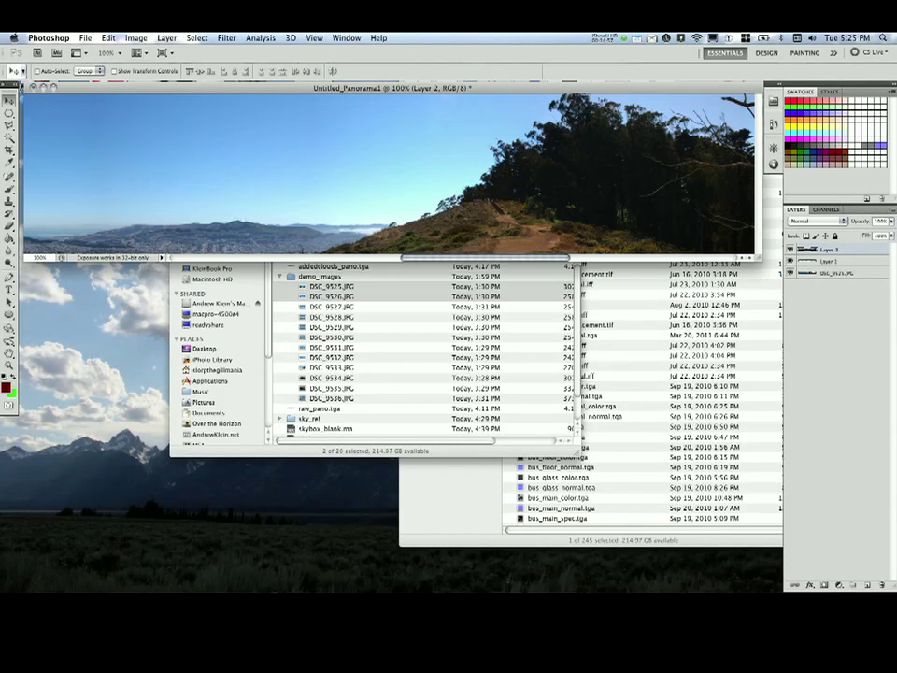
key("f")
key("super+plus")
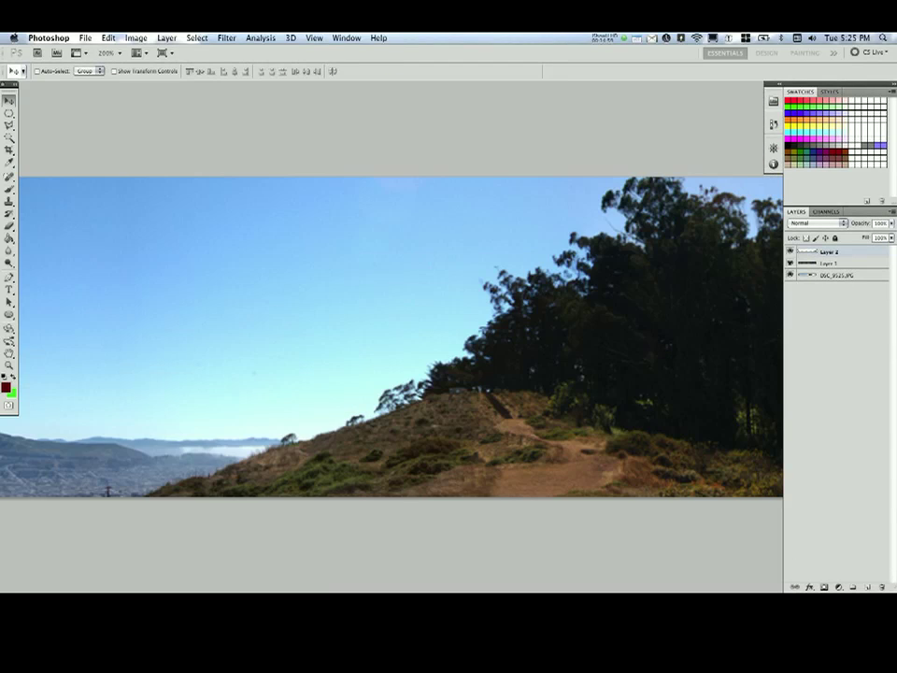
scroll(400, 337, "right", 10)
scroll(393, 280, "right", 10)
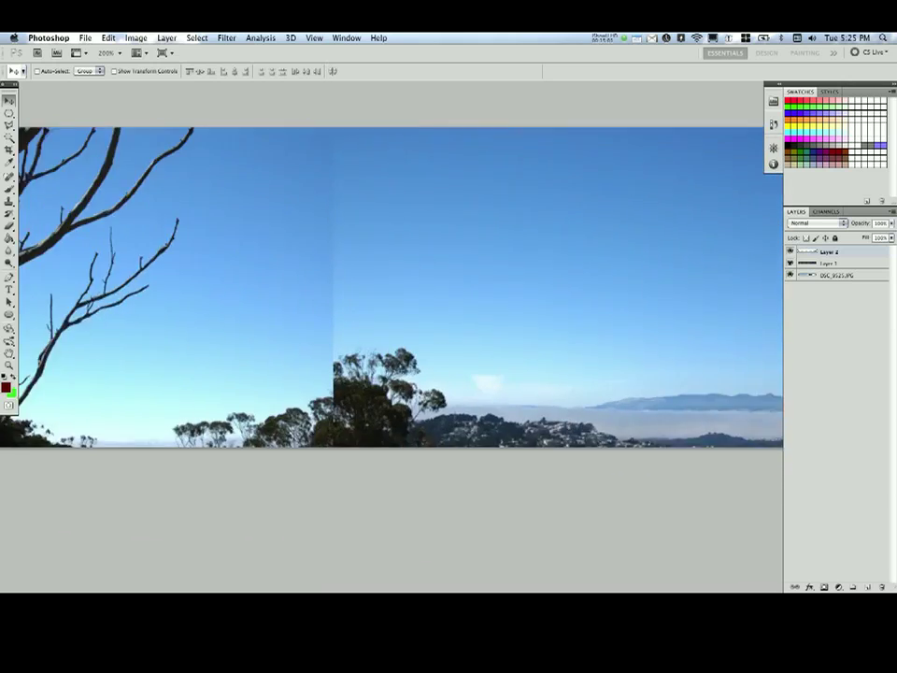
scroll(393, 281, "left", 1)
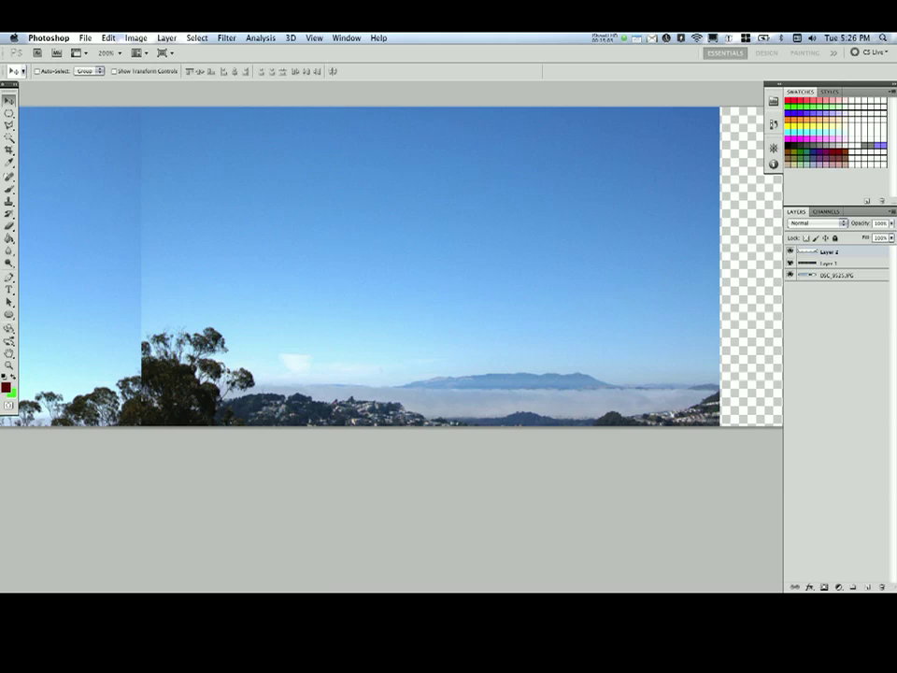
left_click_drag(392, 280, 401, 304)
scroll(432, 305, "left", 6)
scroll(432, 305, "left", 1)
mouse_move(285, 301)
left_mouse_down()
mouse_move(359, 301)
mouse_move(270, 301)
left_mouse_up()
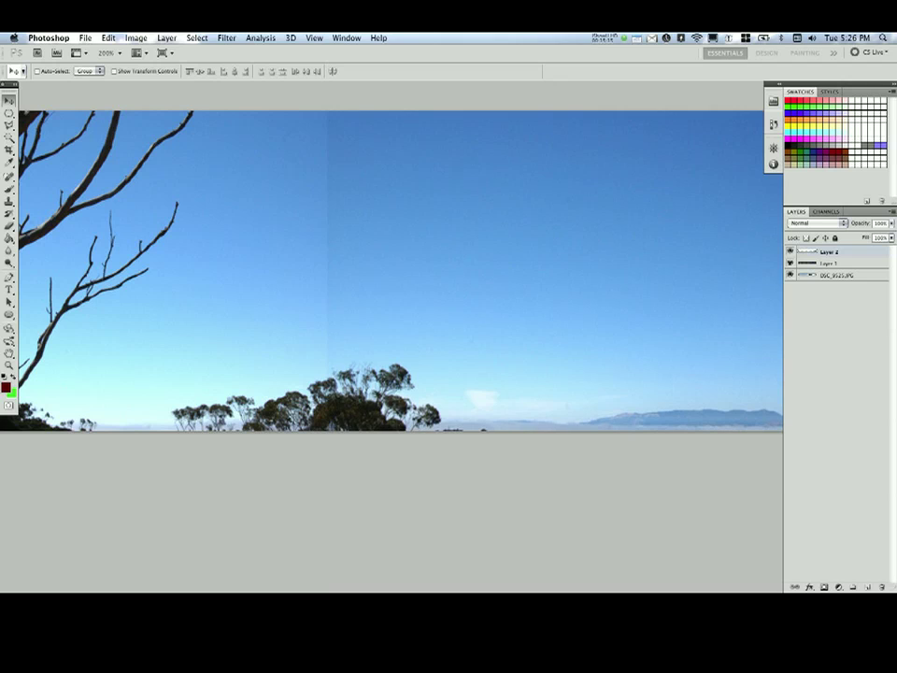
left_click_drag(561, 301, 350, 303)
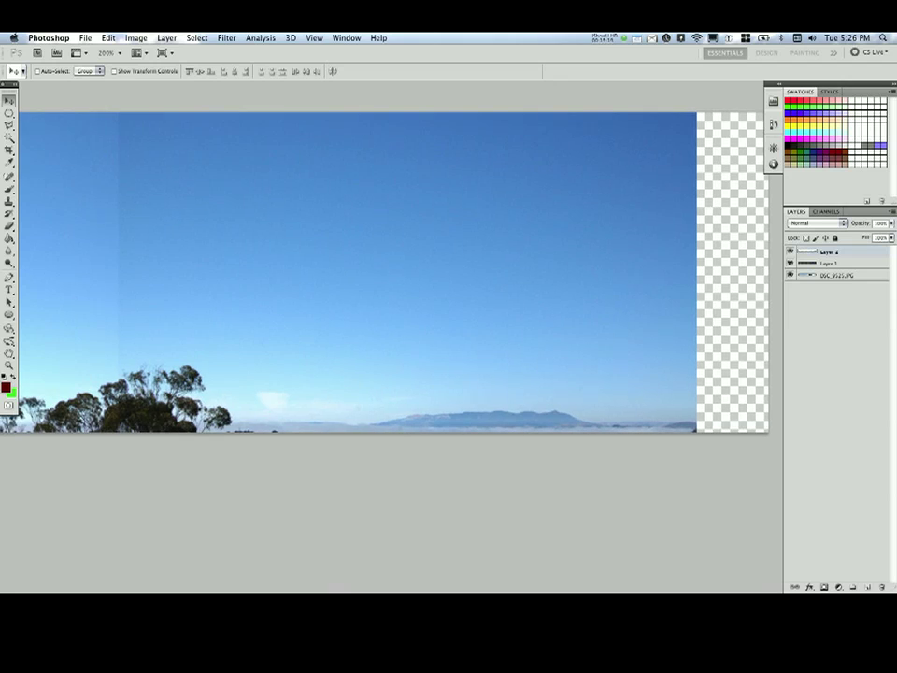
Copy a narrow full-height strip at the left end of the DSC_9525.JPG panorama layer into a new layer.
key("super+minus")
scroll(402, 309, "left", 15)
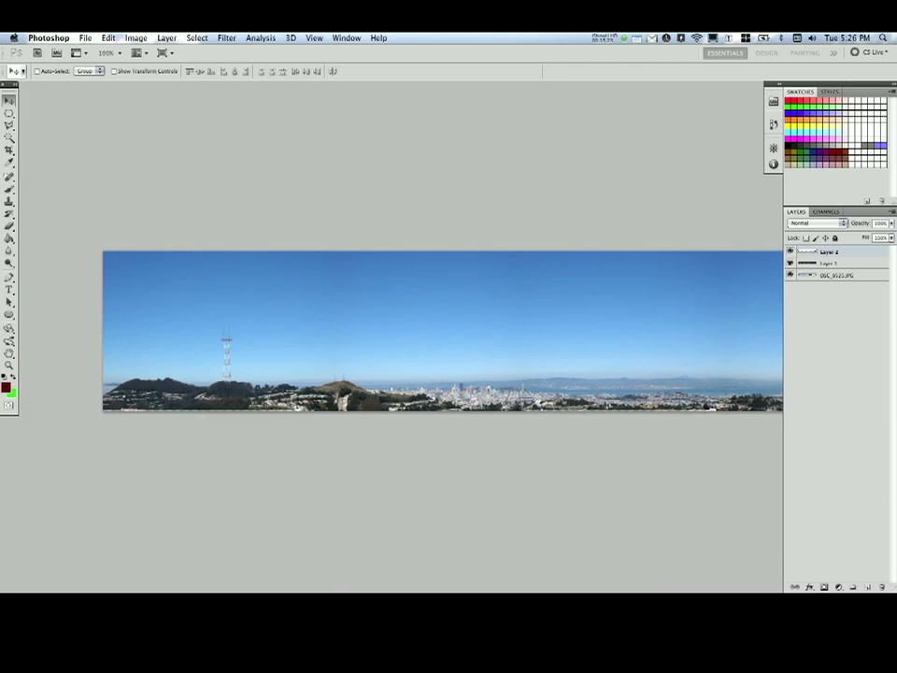
left_click(10, 113)
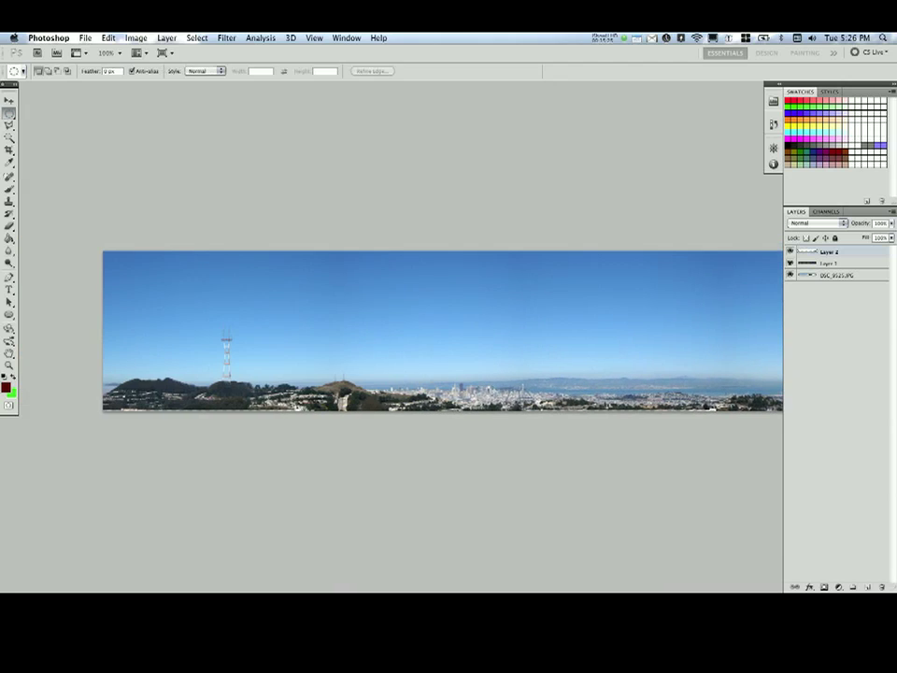
left_click(66, 111)
left_click_drag(125, 410, 125, 411)
key("super+d")
key("super+z")
key("super+c")
key("Return")
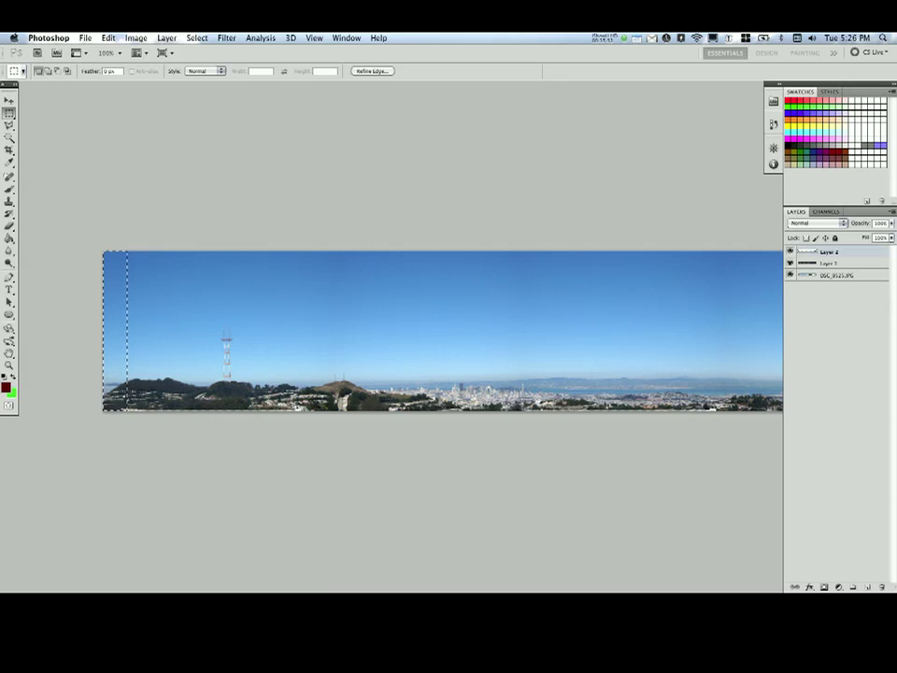
left_click(837, 275)
key("super+c")
key("super+v")
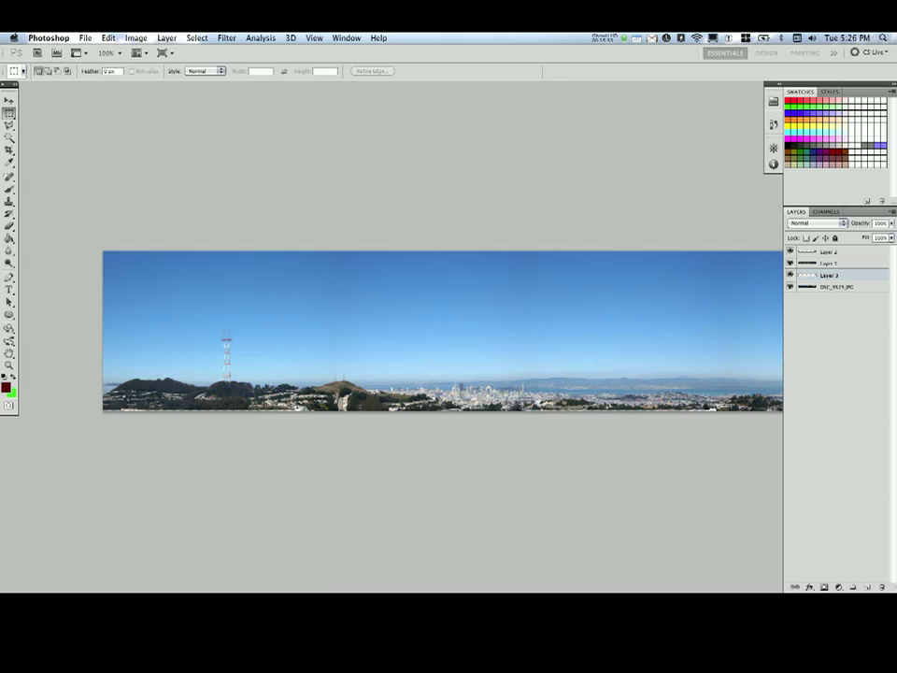
Move the copied strip from the panorama's left end across to its right end.
key("v")
left_click_drag(117, 375, 213, 363)
key("super+z")
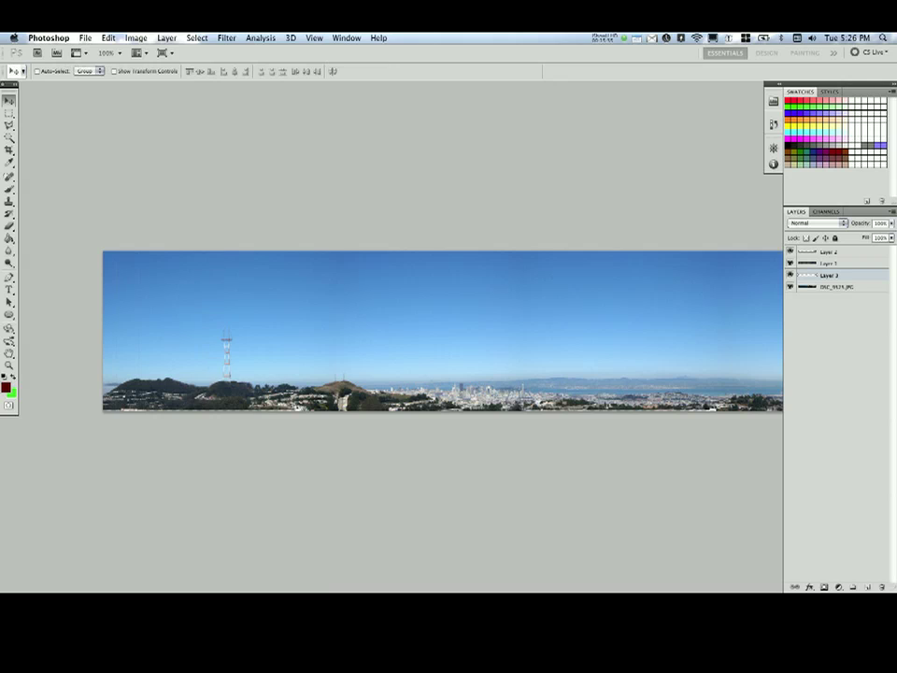
left_click_drag(486, 337, 237, 329)
key("super+minus")
key("super+minus")
key("super+minus")
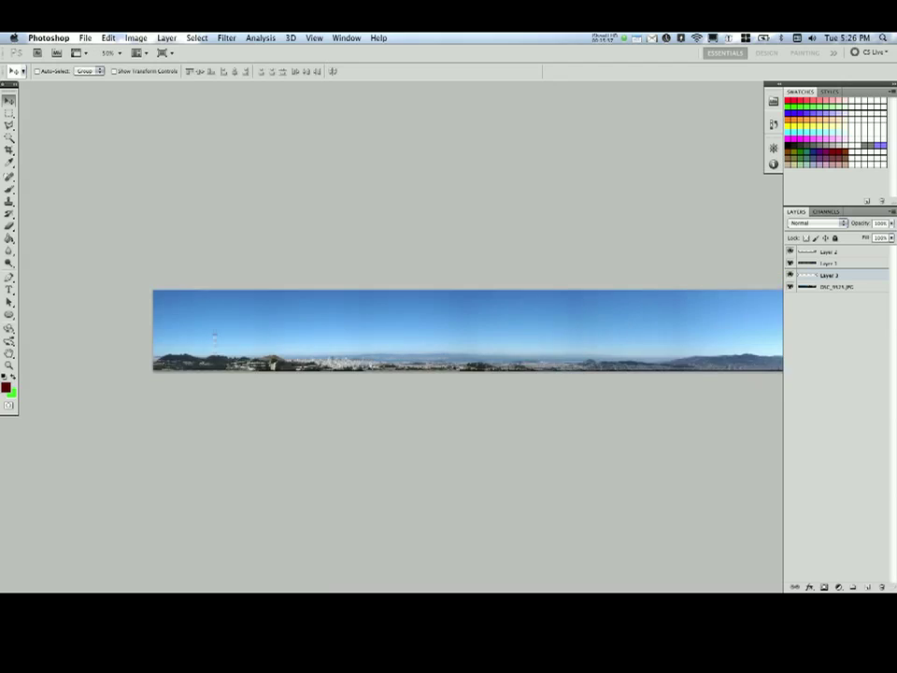
left_click_drag(145, 344, 660, 338)
left_click_drag(660, 338, 190, 315)
Shift the strip down and left so its horizon and hillside continue from the last photo at the right end.
scroll(416, 326, "right", 1)
key("super+plus")
key("super+plus")
key("super+plus")
key("super+plus")
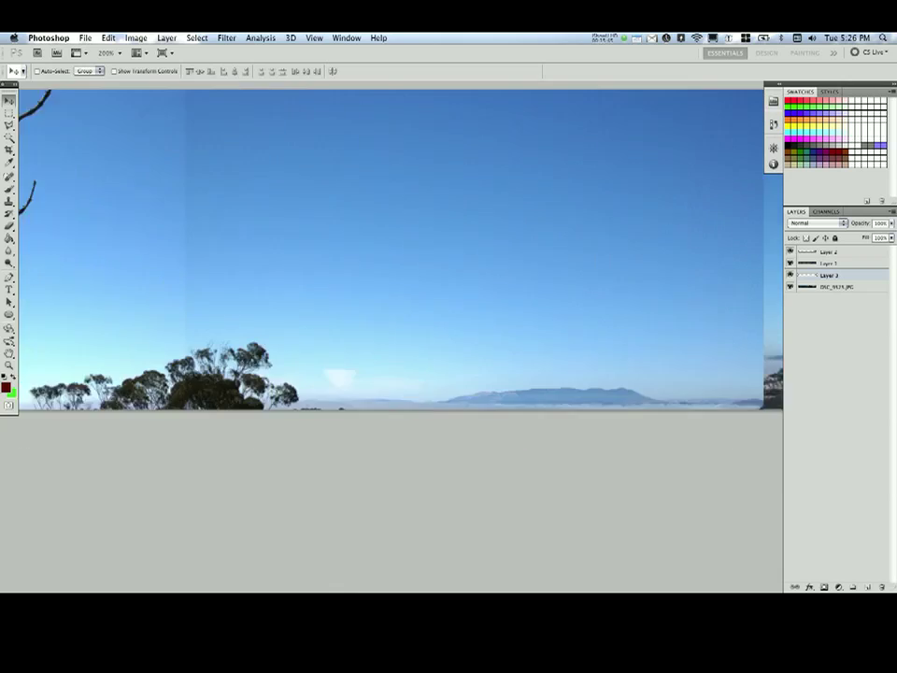
scroll(402, 280, "right", 12)
scroll(402, 280, "left", 1)
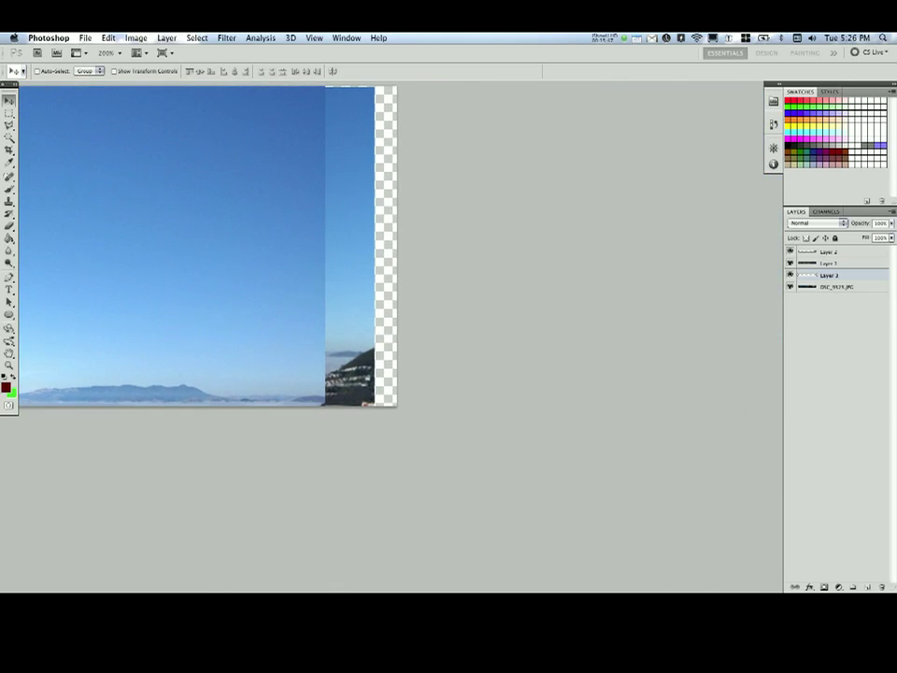
left_click_drag(352, 327, 318, 372)
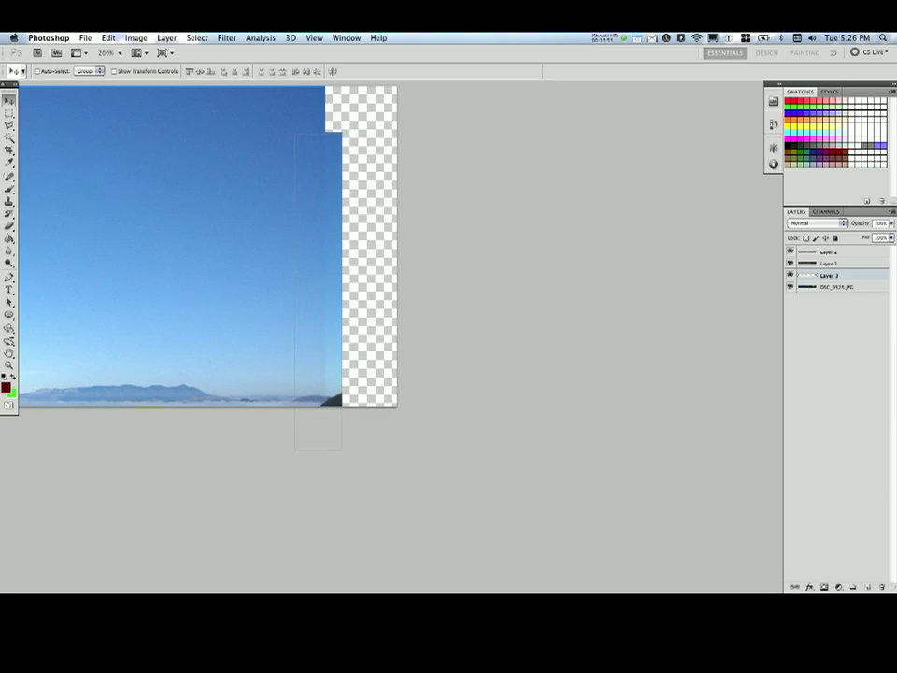
Examine the seams between the added photos from the panorama's right end back to the bare tree.
scroll(319, 372, "left", 5)
scroll(319, 372, "up", 1)
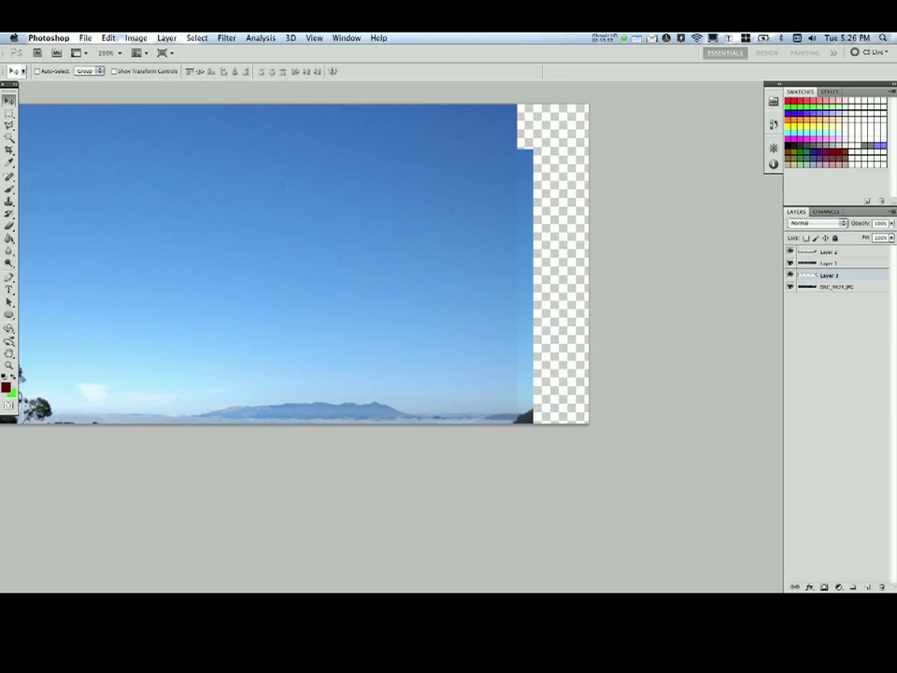
scroll(319, 372, "up", 2)
scroll(318, 372, "left", 1)
scroll(319, 372, "down", 1)
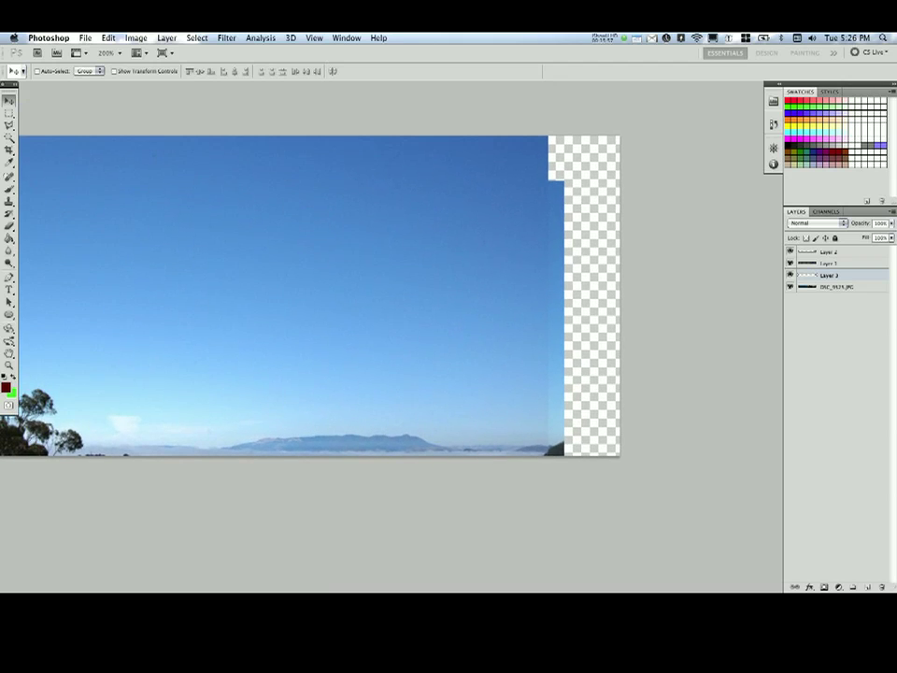
scroll(392, 294, "left", 10)
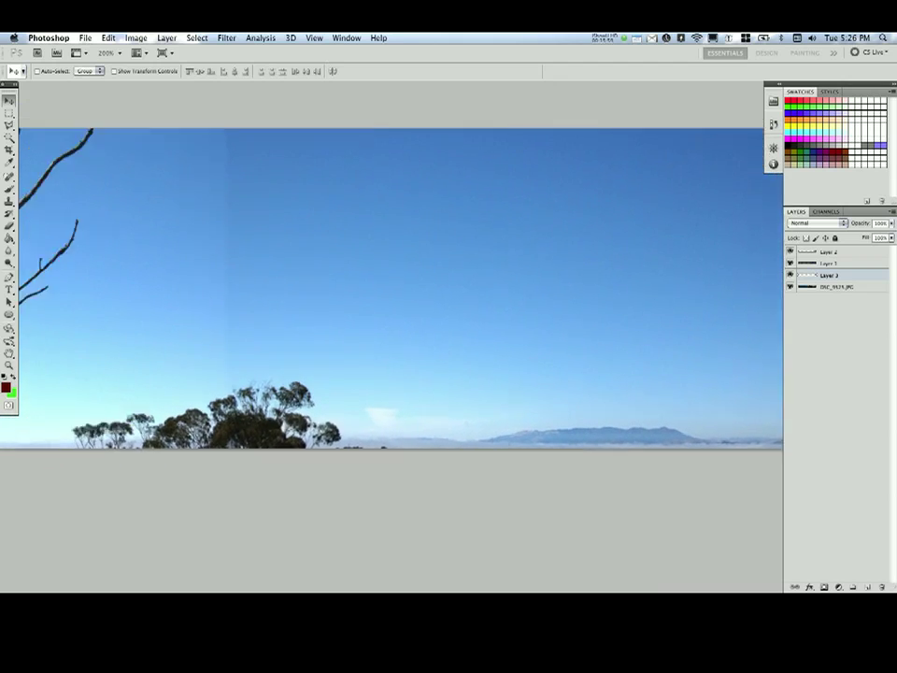
scroll(392, 299, "left", 5)
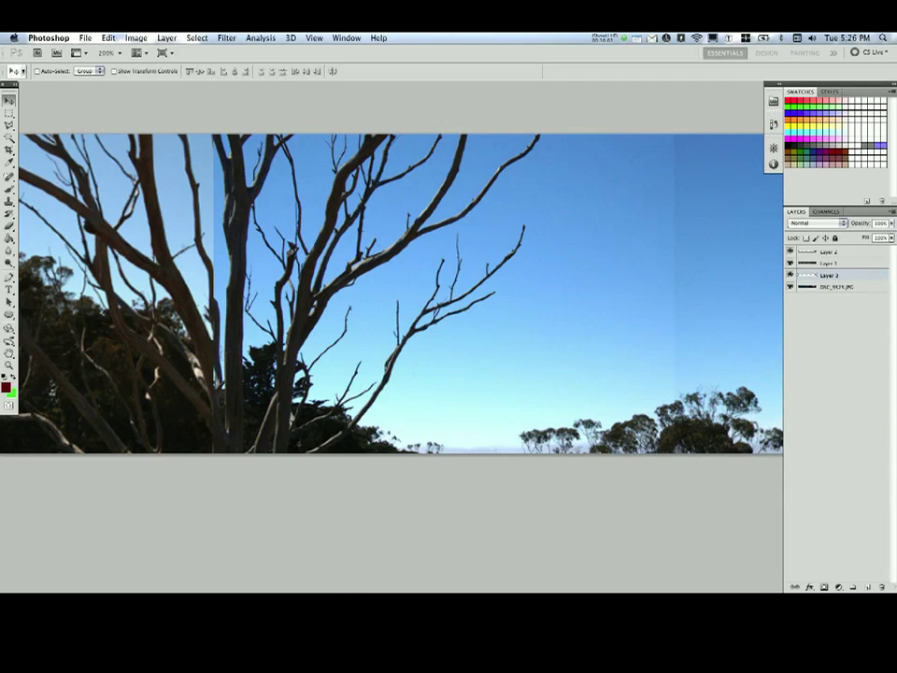
scroll(392, 294, "left", 5)
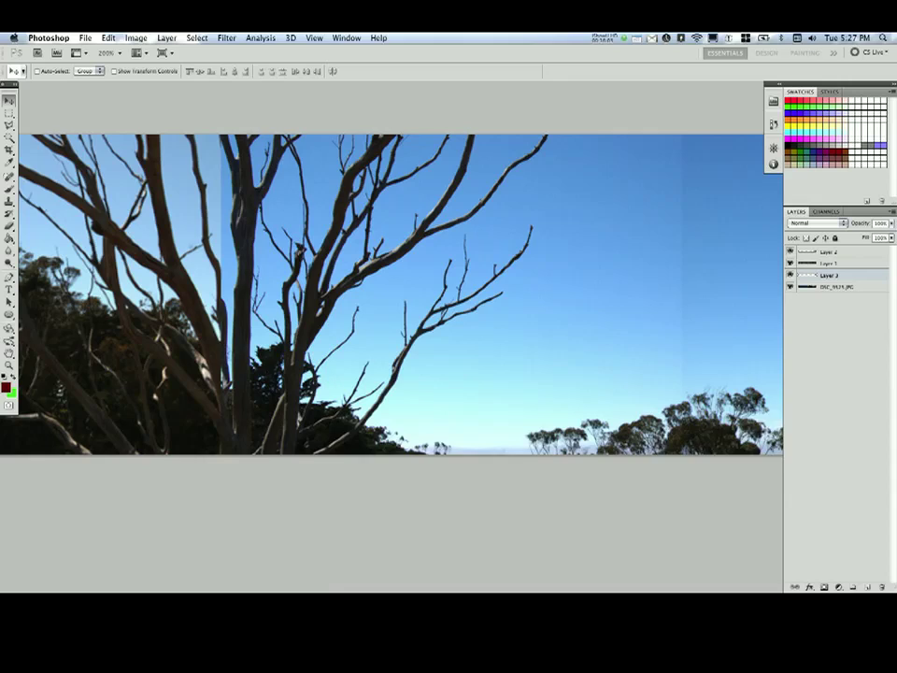
Hide Layer 2 and Layer 3, place Layer 3 at the top of the stack, and select the bare-tree photo on Layer 1.
left_click_drag(791, 252, 791, 264)
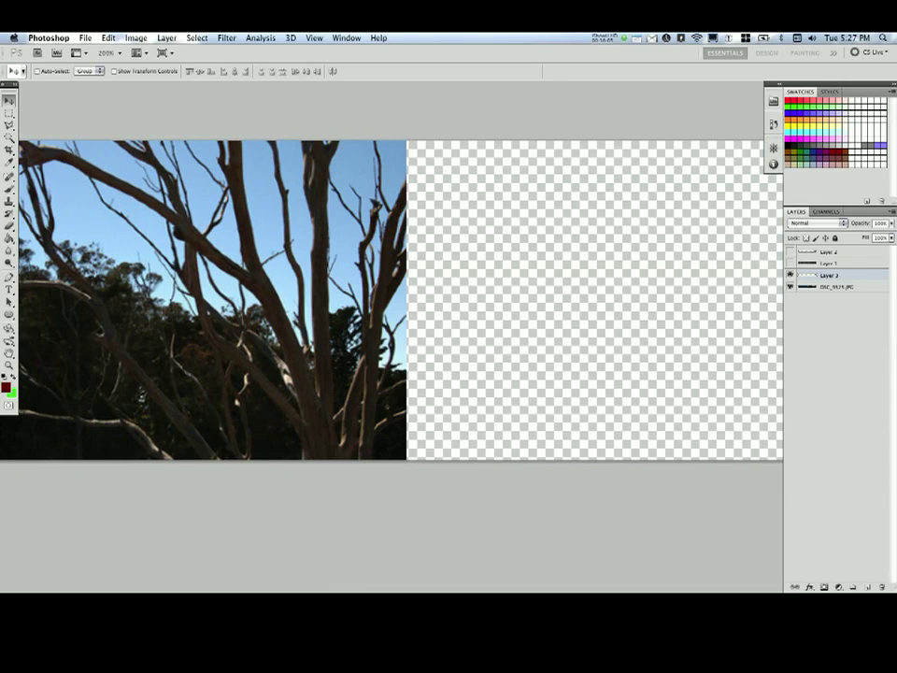
left_click(791, 263)
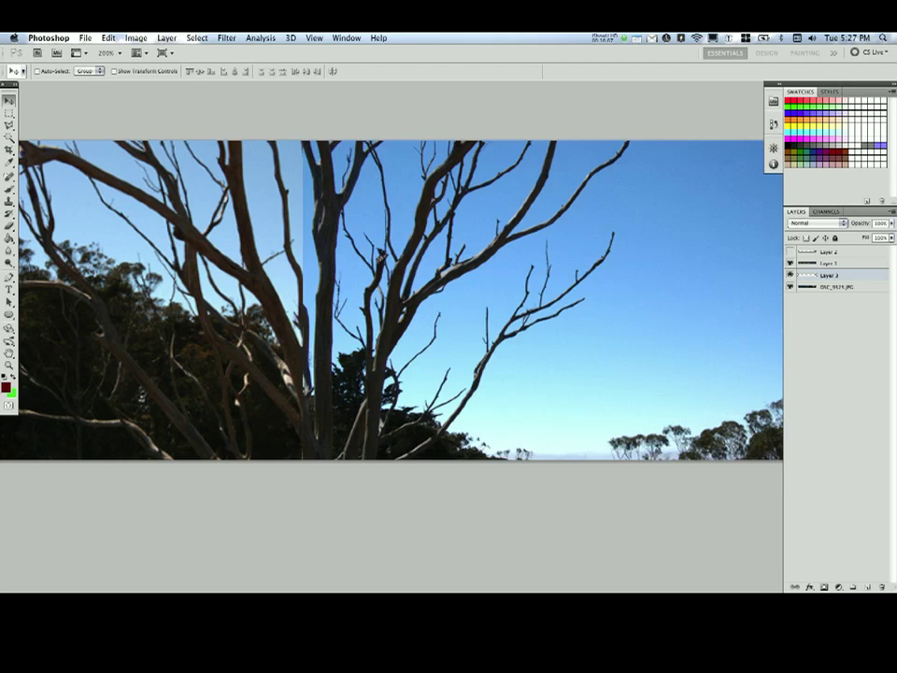
left_click(831, 264)
key("e")
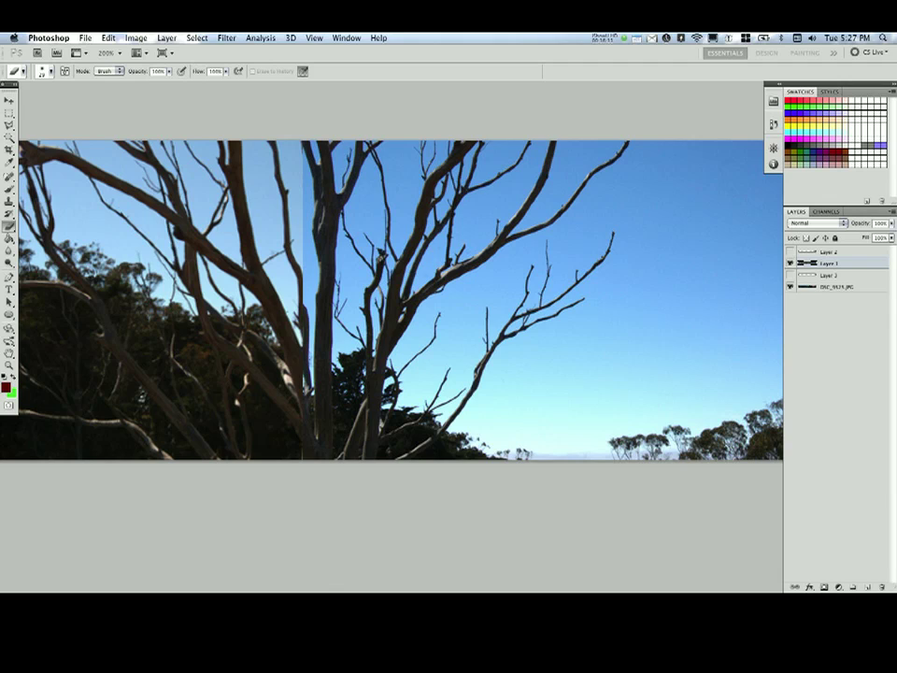
key("super+z")
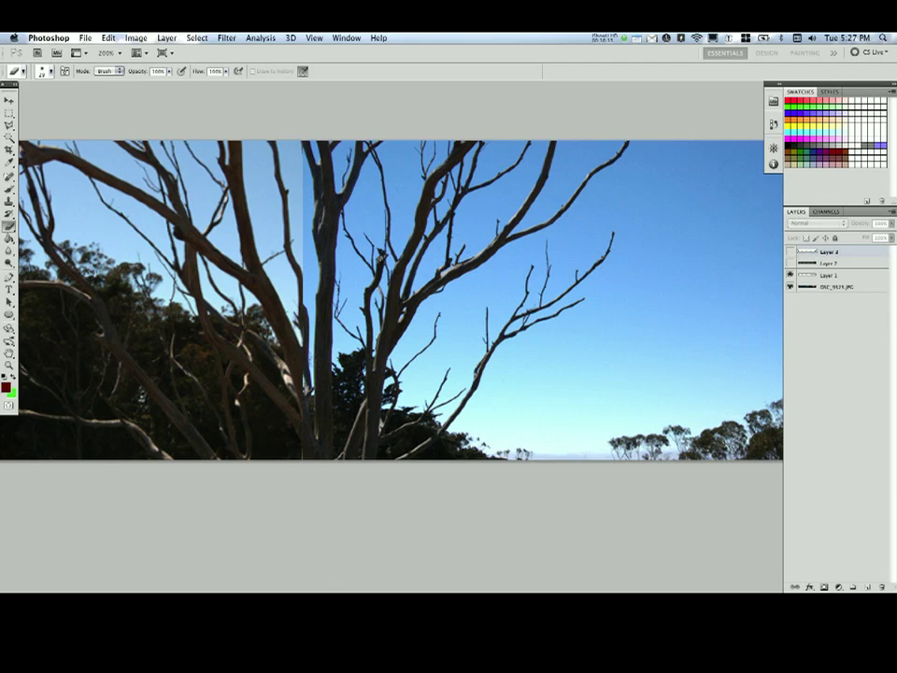
left_click(830, 276)
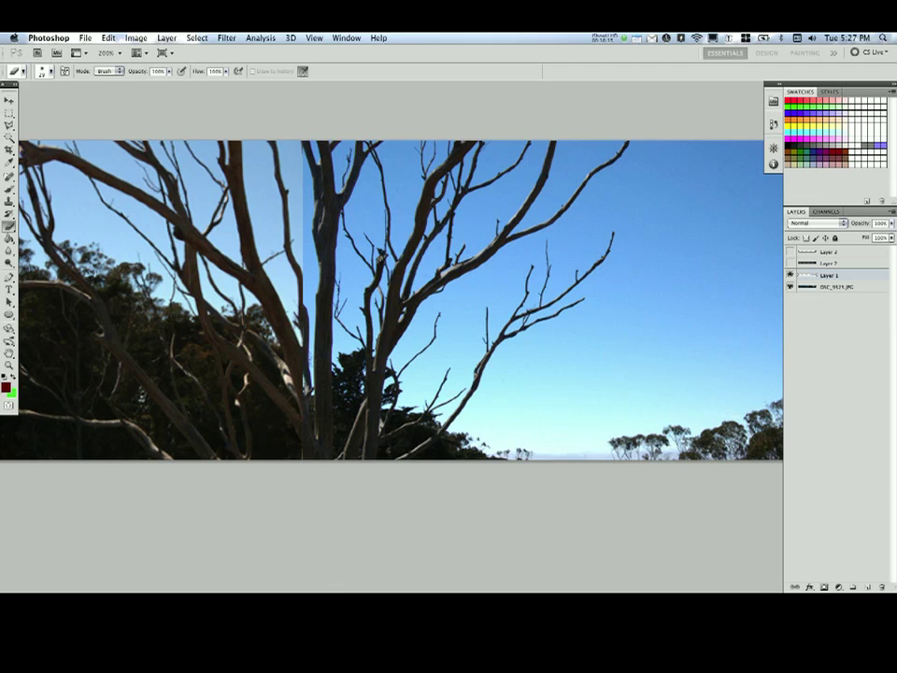
Set a soft 90 px eraser with 0% hardness and reduced opacity, and erase along the bare tree's vertical seam.
right_click(366, 196)
left_click_drag(386, 219, 420, 218)
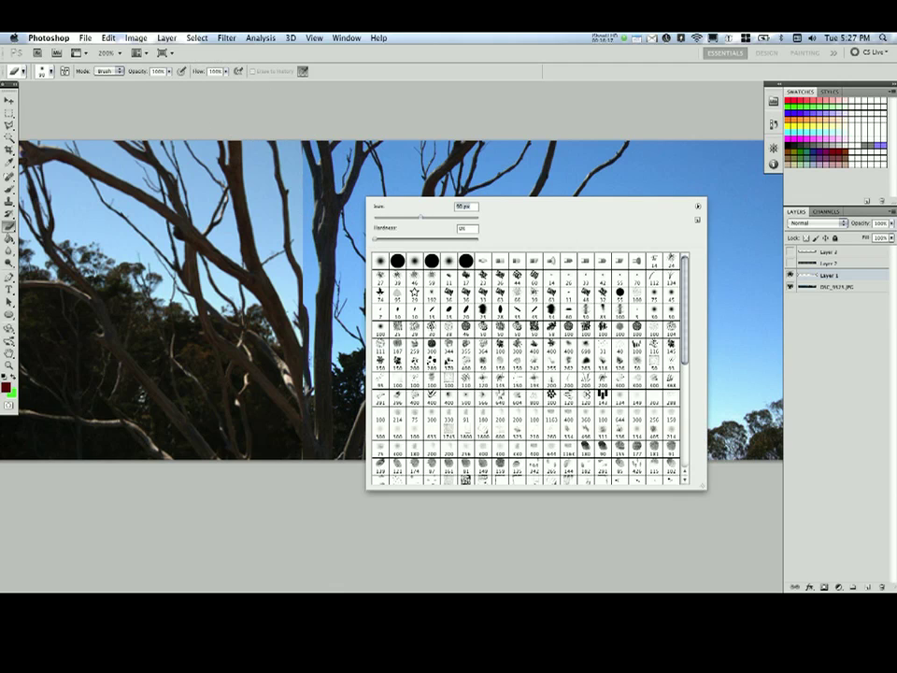
left_click(169, 72)
mouse_move(171, 82)
left_mouse_down()
mouse_move(135, 83)
mouse_move(143, 83)
left_mouse_up()
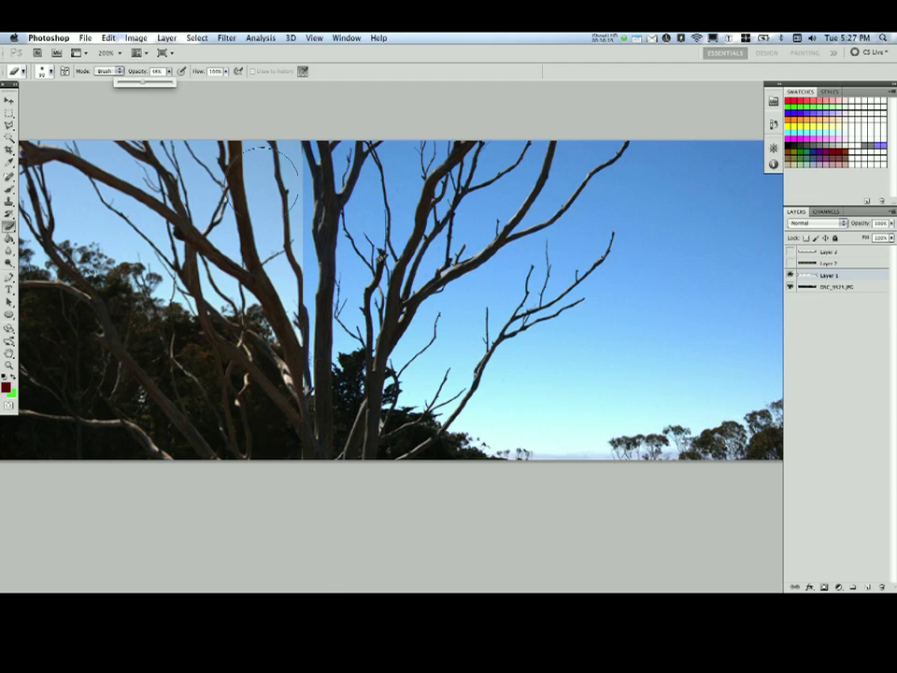
left_click(277, 177)
mouse_move(283, 164)
left_mouse_down()
mouse_move(306, 222)
mouse_move(293, 227)
mouse_move(296, 295)
left_mouse_up()
Reduce the eraser size and erase Layer 1's hard edge along the bare tree's trunk to blend it with the panorama.
right_click(327, 273)
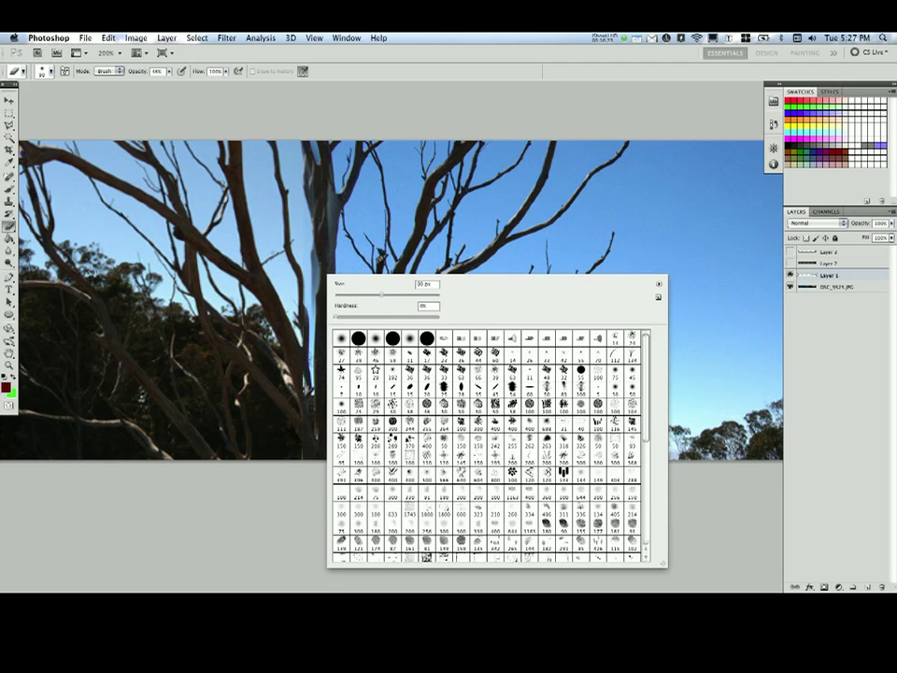
left_click_drag(382, 296, 352, 296)
mouse_move(337, 230)
left_mouse_down()
mouse_move(332, 185)
mouse_move(339, 238)
left_mouse_up()
mouse_move(314, 252)
left_mouse_down()
mouse_move(314, 314)
mouse_move(315, 248)
left_mouse_up()
left_click_drag(333, 187, 332, 250)
left_click_drag(315, 150, 309, 210)
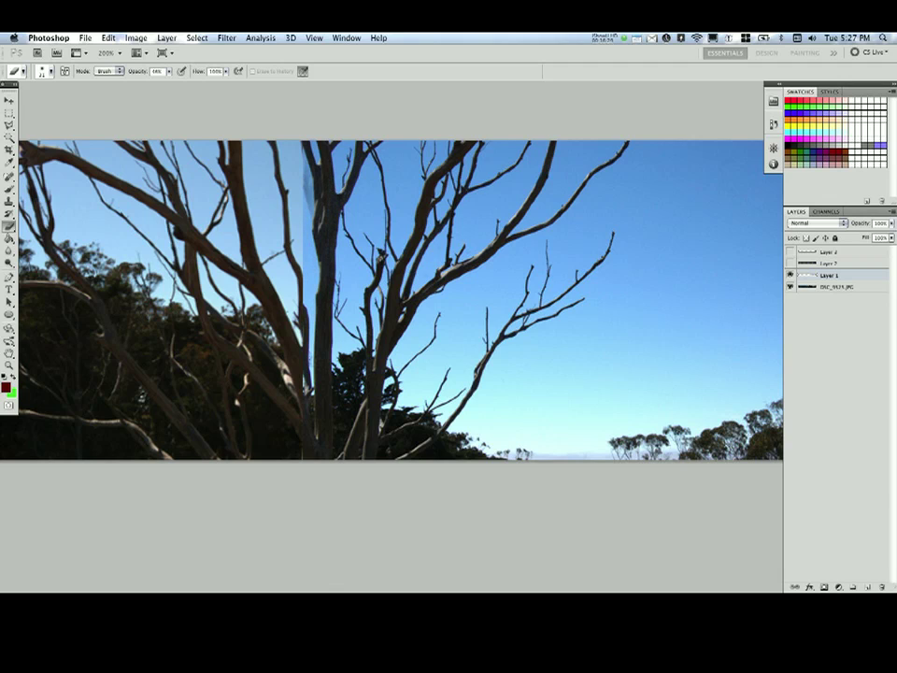
left_click_drag(309, 168, 309, 212)
mouse_move(307, 170)
left_mouse_down()
mouse_move(313, 319)
mouse_move(318, 258)
mouse_move(337, 264)
mouse_move(335, 252)
mouse_move(347, 307)
mouse_move(356, 283)
left_mouse_up()
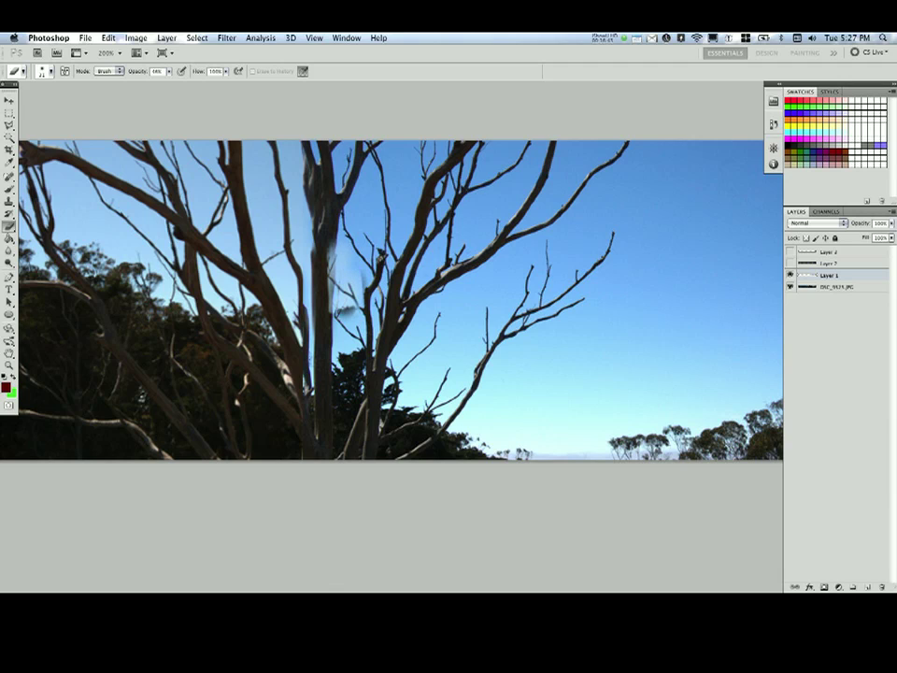
Undo the last eraser strokes over the sky and thin branches beside the bare tree's trunk.
key("super+alt+z")
key("super+alt+z")
key("super+alt+z")
key("super+alt+z")
key("super+alt+z")
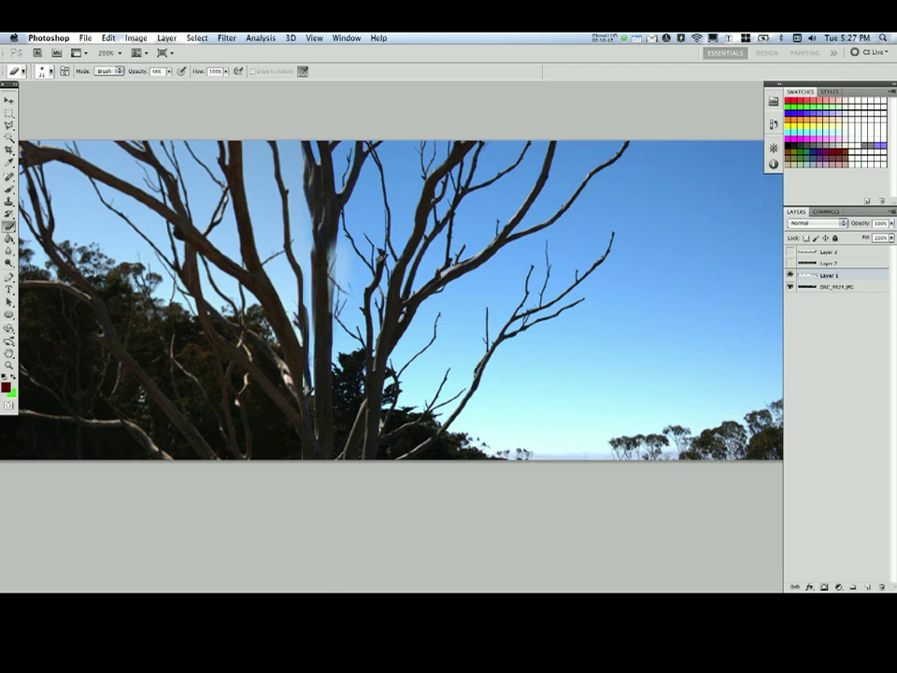
Try to repair the faded patch beside the trunk using a smaller Spot Healing Brush with Content-Aware.
left_click(10, 177)
right_click(345, 282)
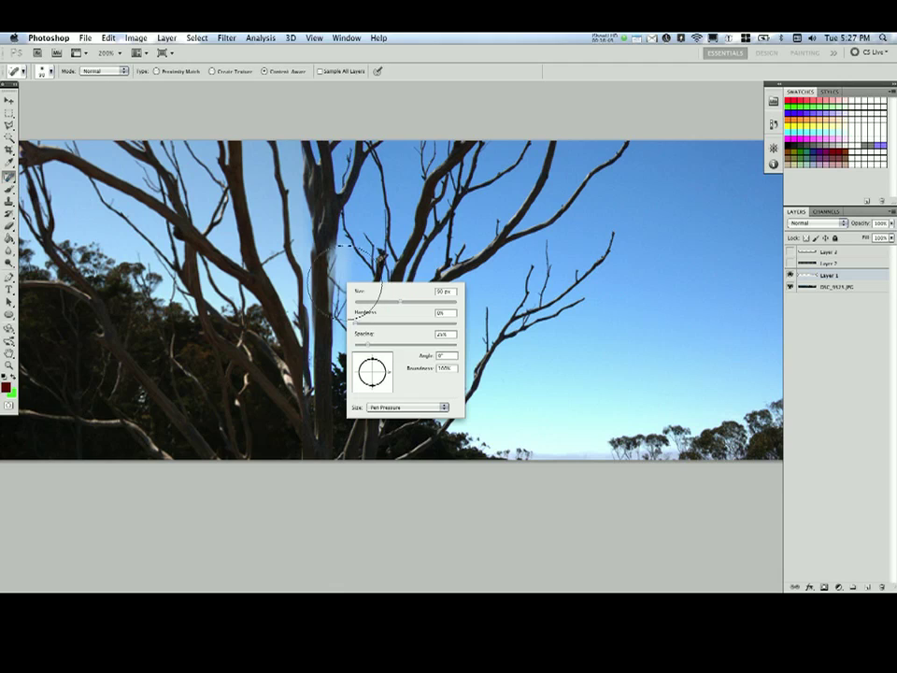
left_click(338, 248)
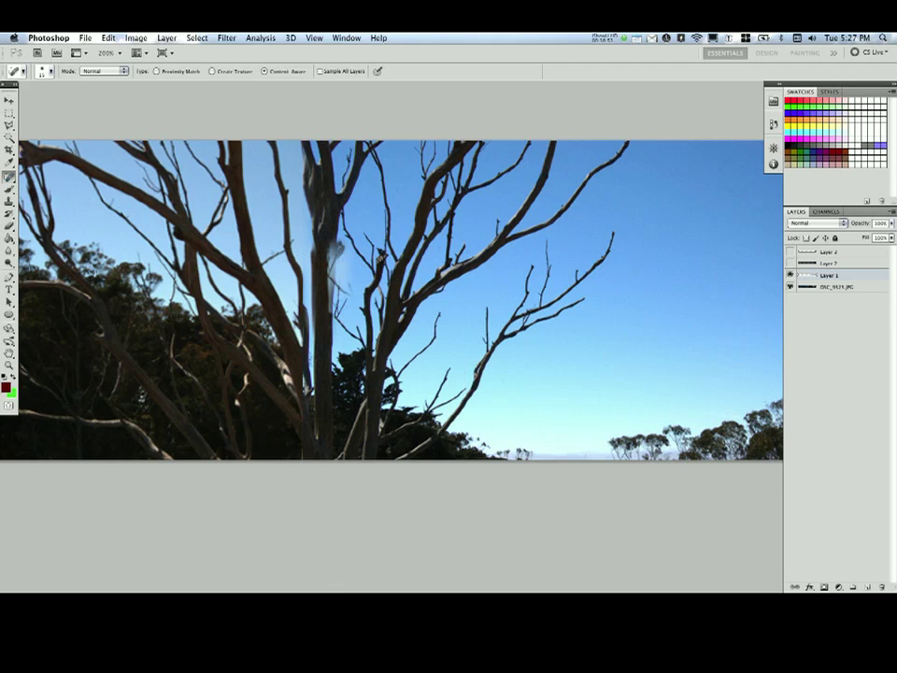
left_click(338, 249)
left_click(8, 176)
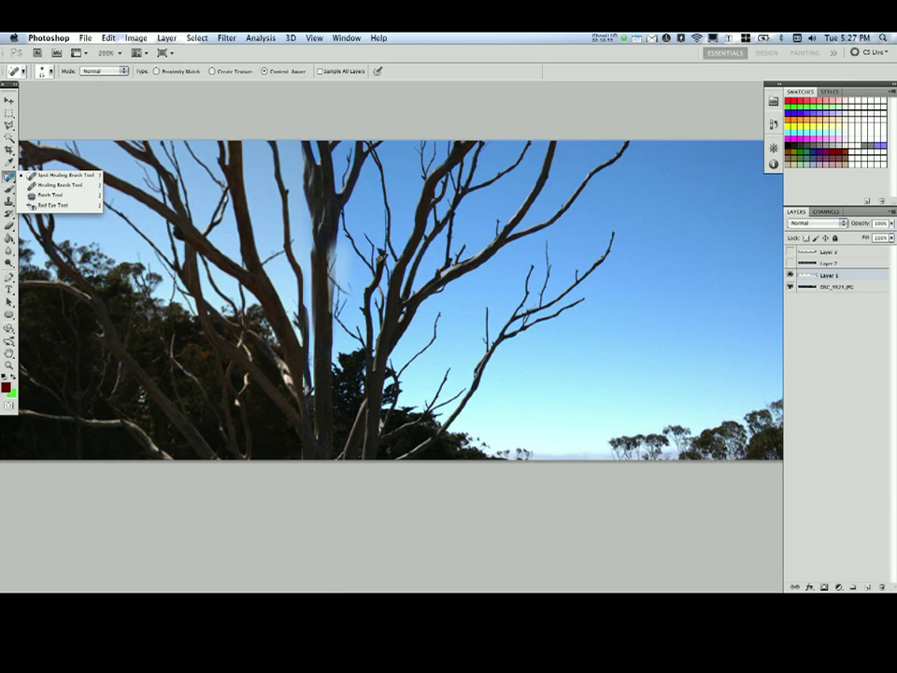
Set up the Clone Stamp tool with a soft 10 px brush for retouching beside the bare tree's trunk.
left_click(9, 201)
right_click(372, 282)
left_click_drag(412, 301, 393, 301)
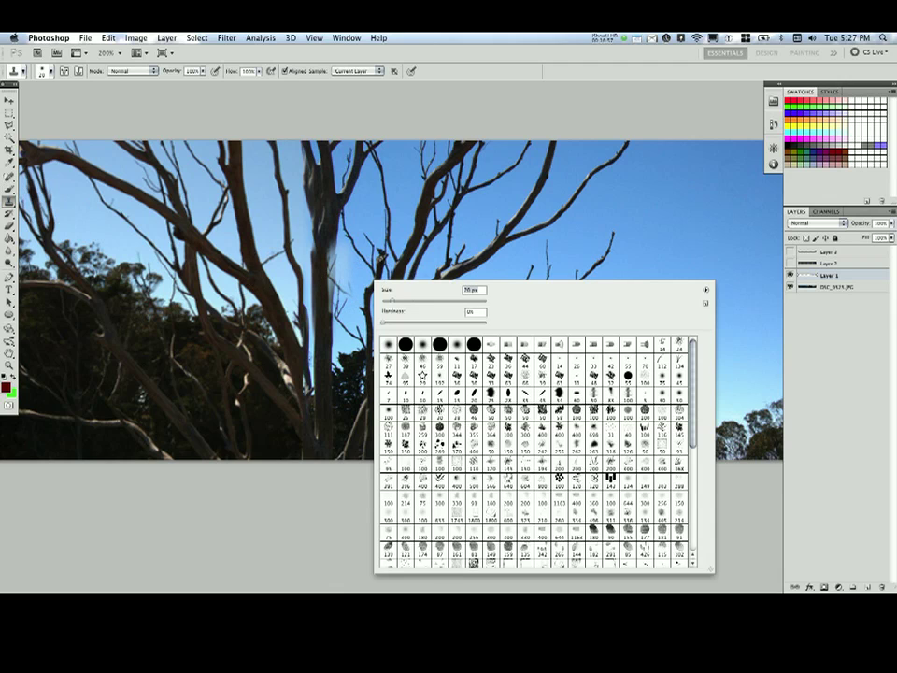
key("Return")
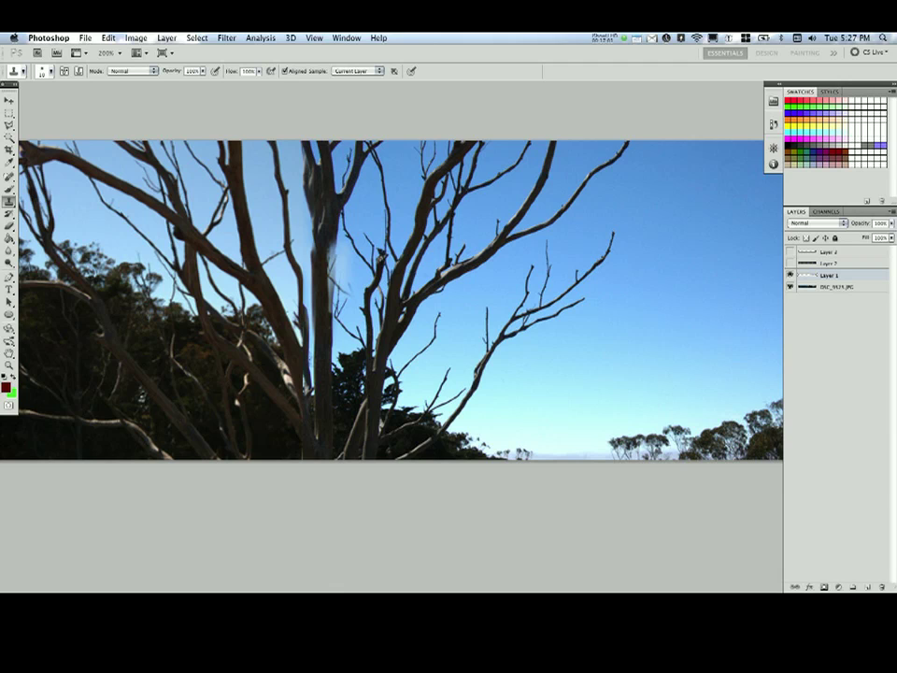
Check Layer 1 against the base photo layer by toggling its visibility, and merge the two layers.
left_click(838, 287)
left_click(790, 275)
left_click(791, 275)
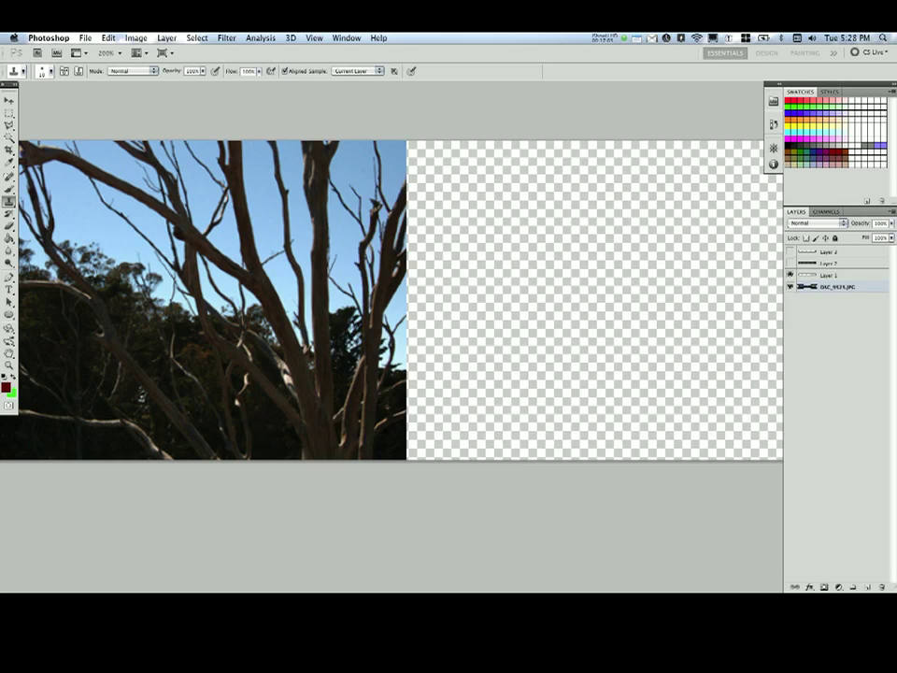
left_click(830, 276, "shift")
key("super+e")
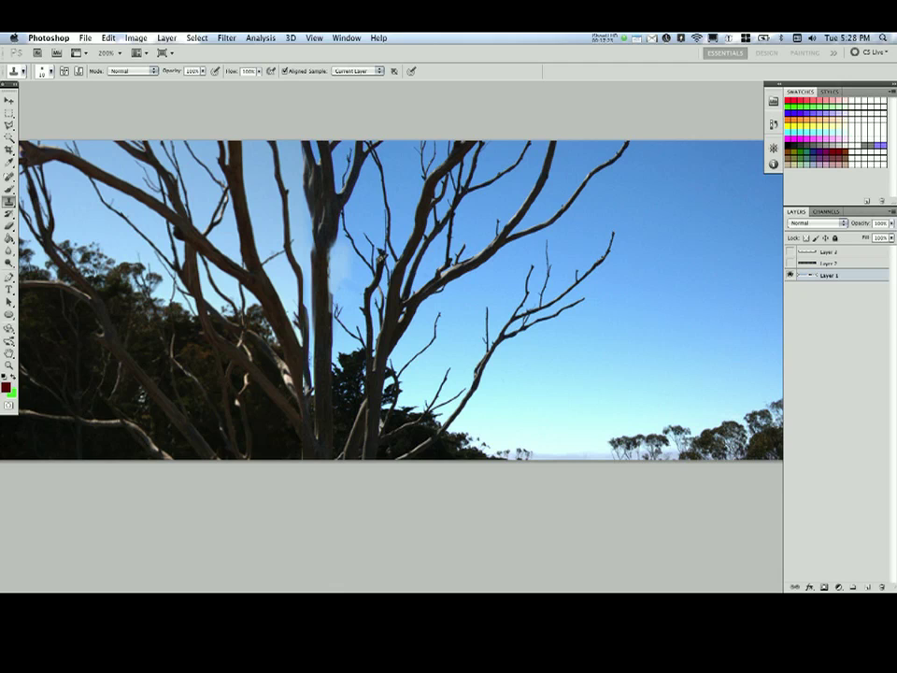
Show Layer 2 over the transparent end of the panorama and make it the active layer.
key("super+minus")
key("super+minus")
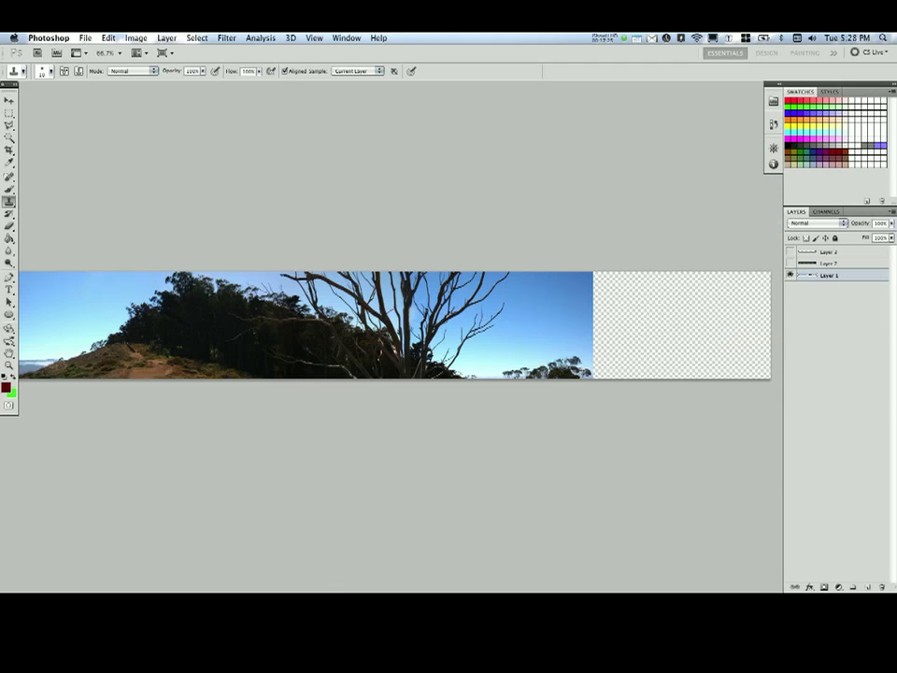
left_click(791, 264)
left_click(830, 264)
key("super+plus")
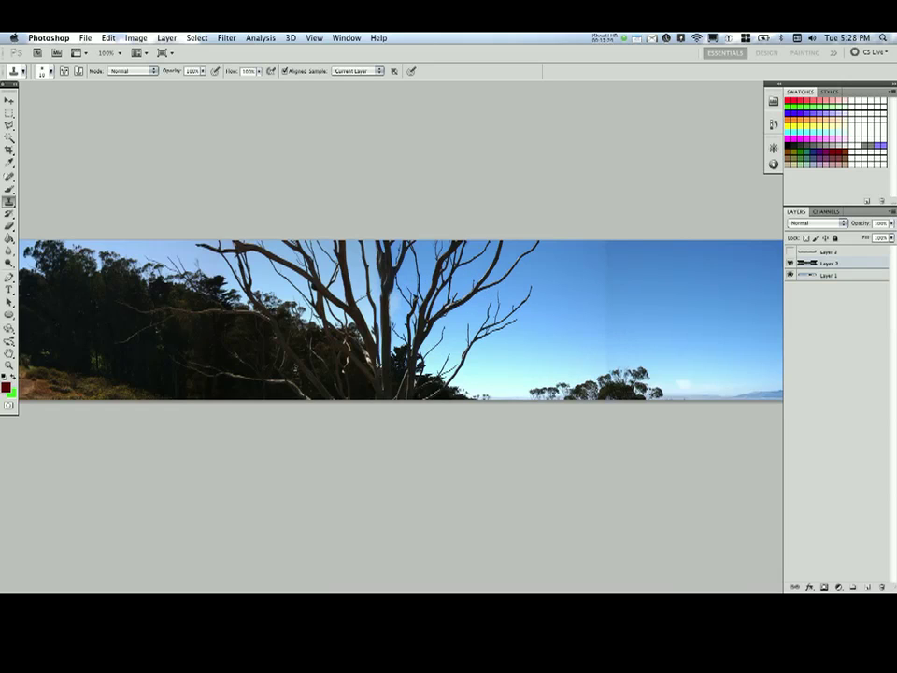
Enlarge the soft eraser and erase Layer 2's hard vertical edge in the sky to blend the seam.
key("e")
right_click(531, 282)
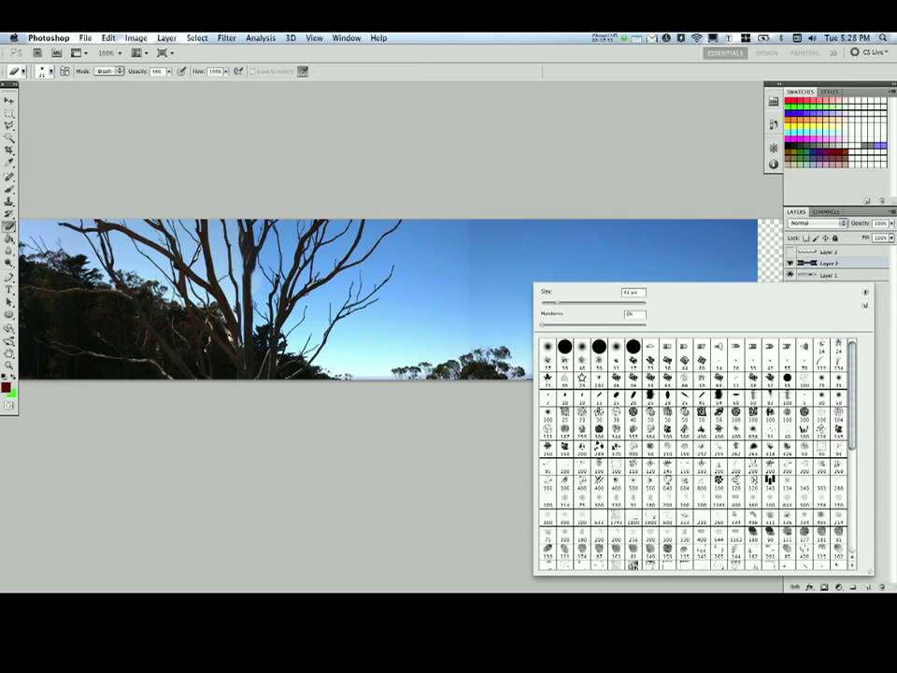
left_click_drag(569, 303, 574, 302)
key("Return")
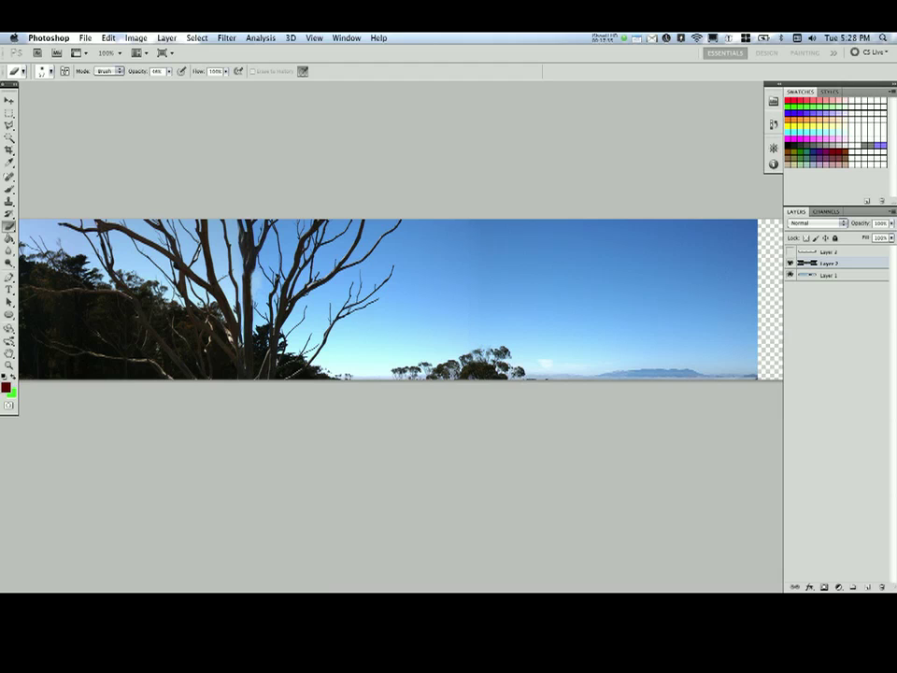
left_click_drag(402, 299, 325, 302)
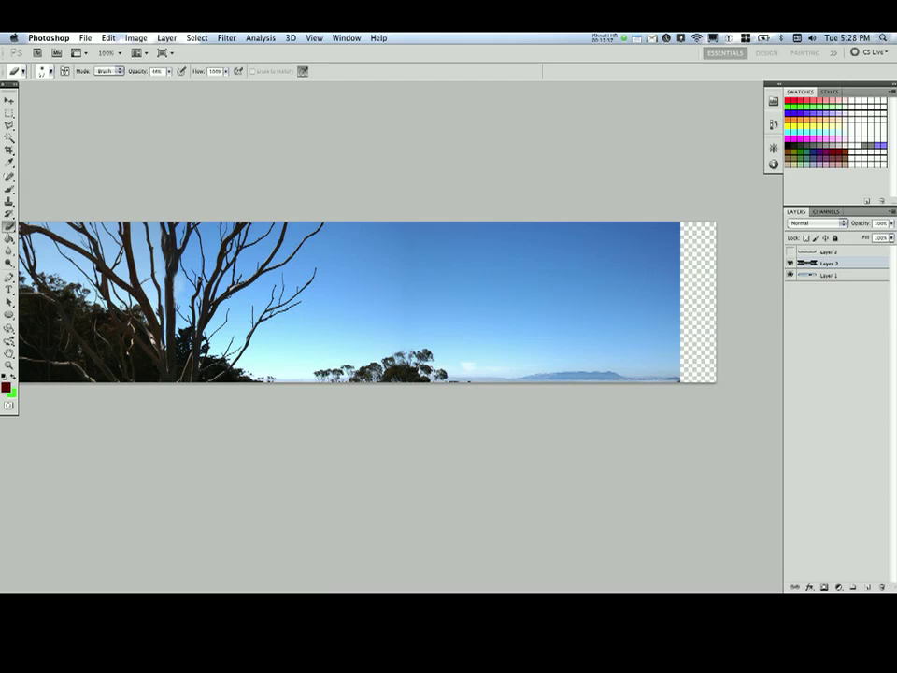
Show Layer 3 and merge all visible layers into a single panorama layer.
scroll(365, 299, "right", 2)
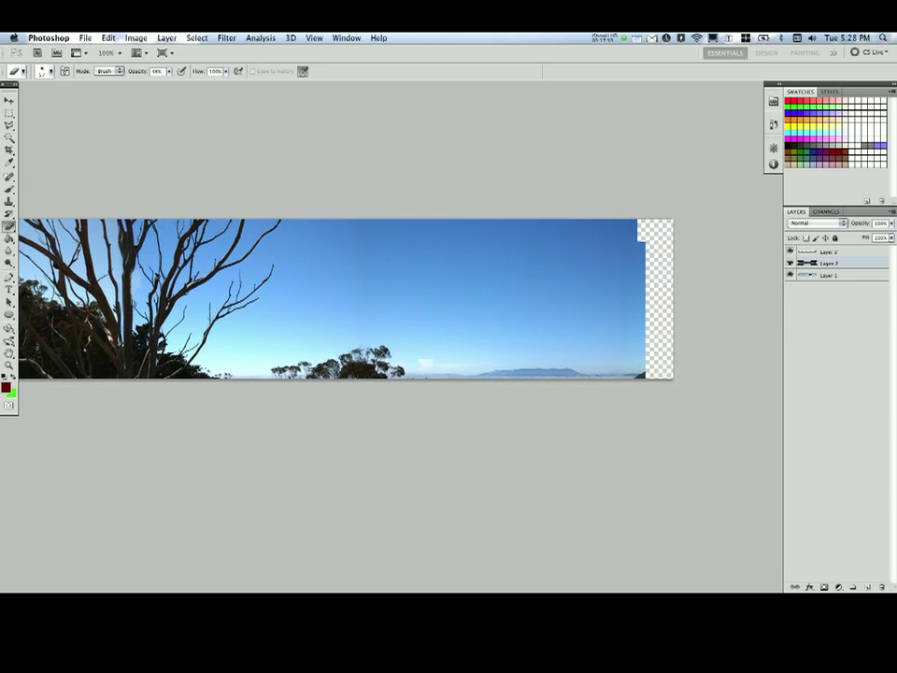
left_click(830, 252)
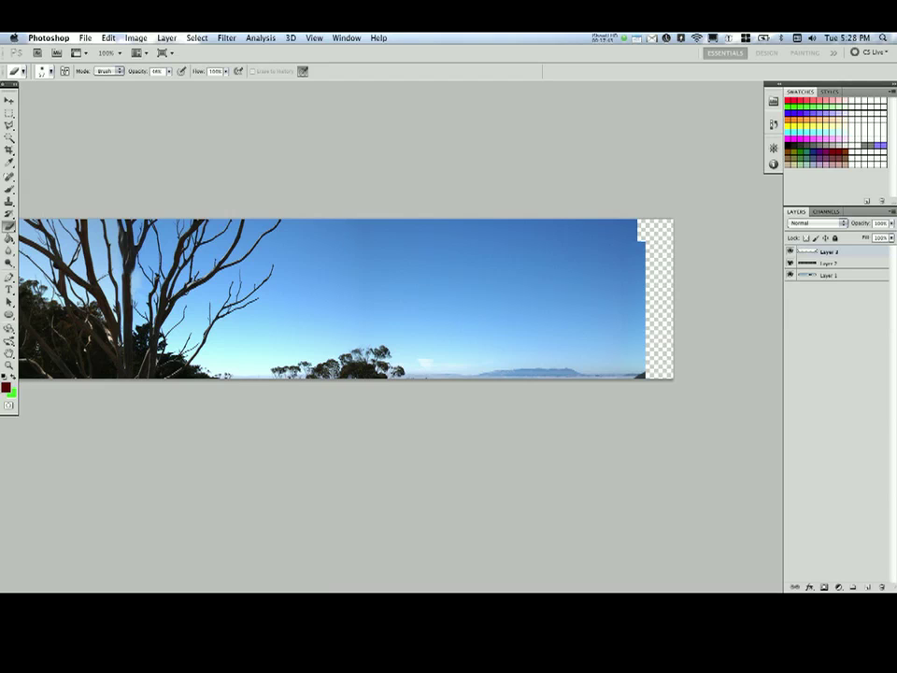
key("m")
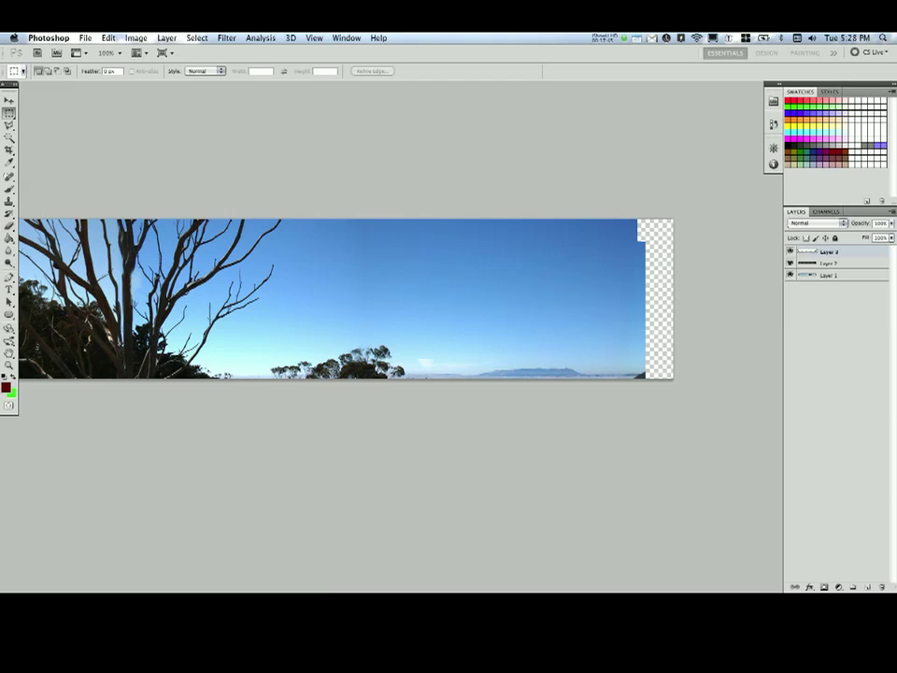
key("shift+super+e")
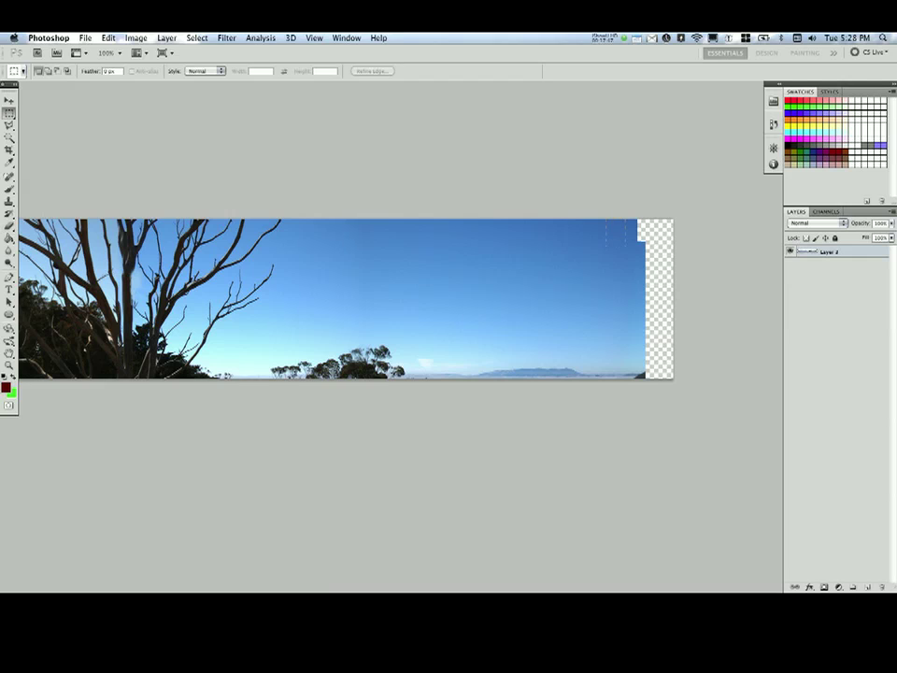
Cover the transparent notch in the panorama's upper corner with a strip of nearby sky on a new layer and merge it.
key("shift+super+alt+e")
key("v")
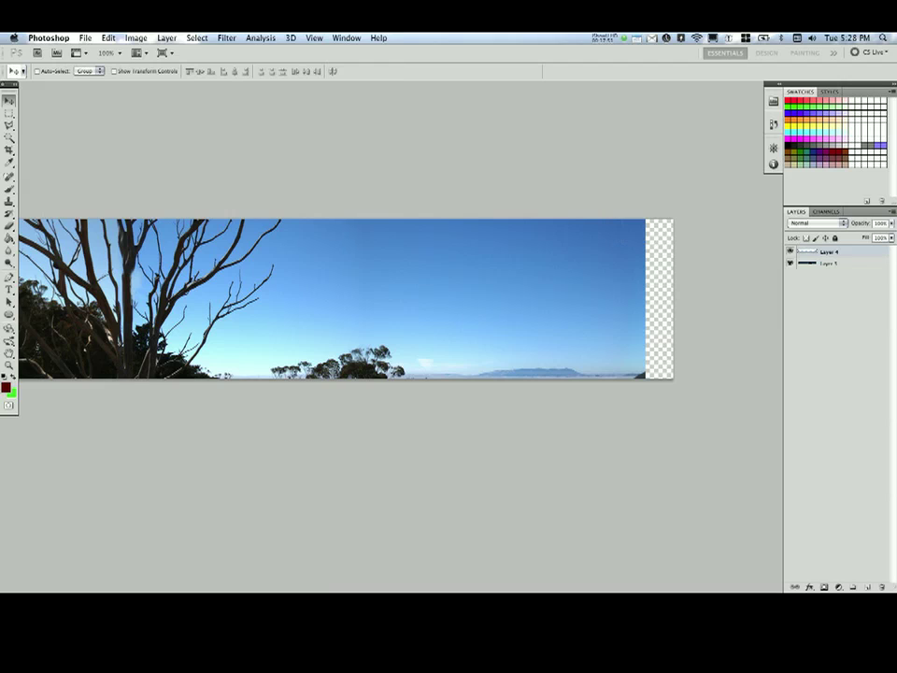
key("shift+super+e")
scroll(352, 299, "left", 1)
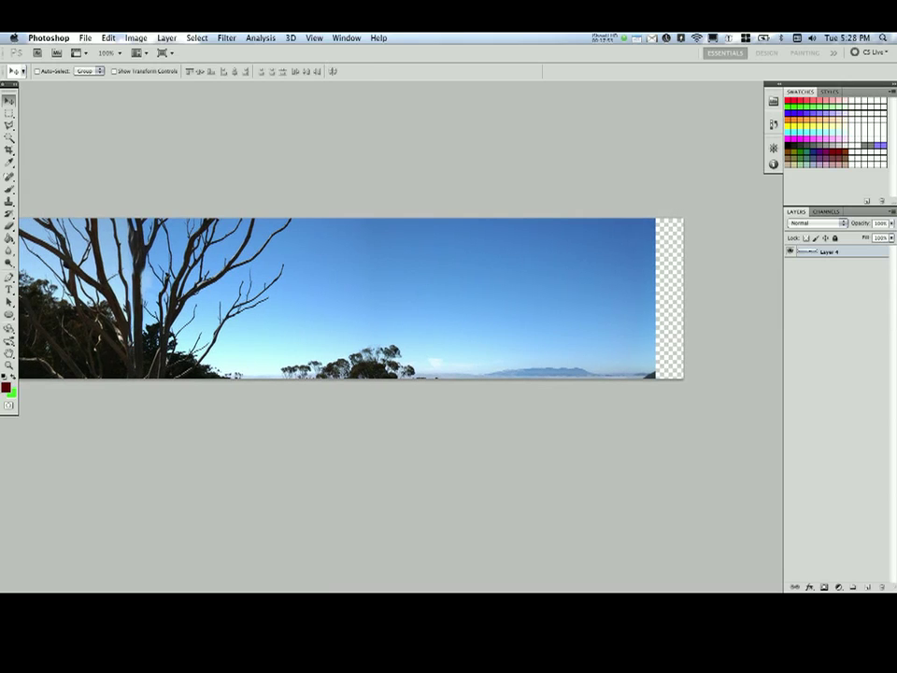
Crop the canvas to the full panorama, cutting off the transparent strip at its end.
key("c")
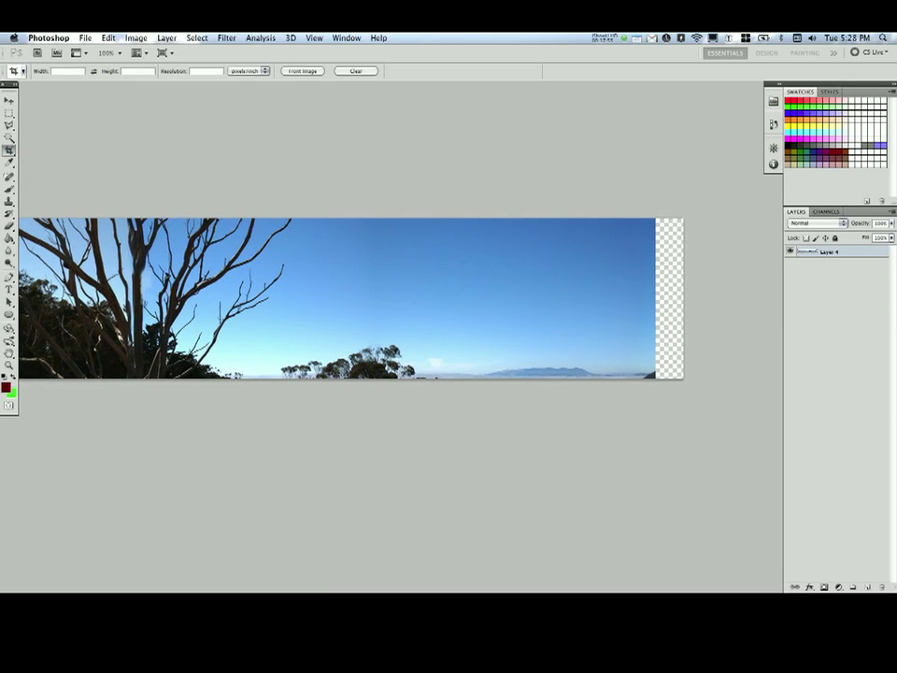
left_click_drag(614, 378, 46, 378)
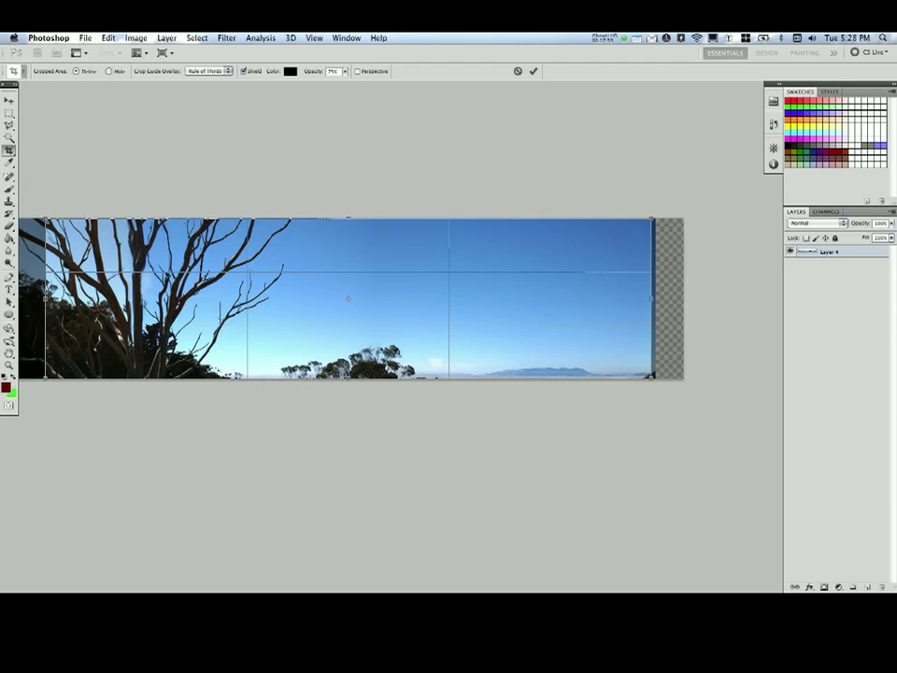
key("super+minus")
left_click_drag(281, 318, 614, 340)
scroll(400, 356, "left", 15)
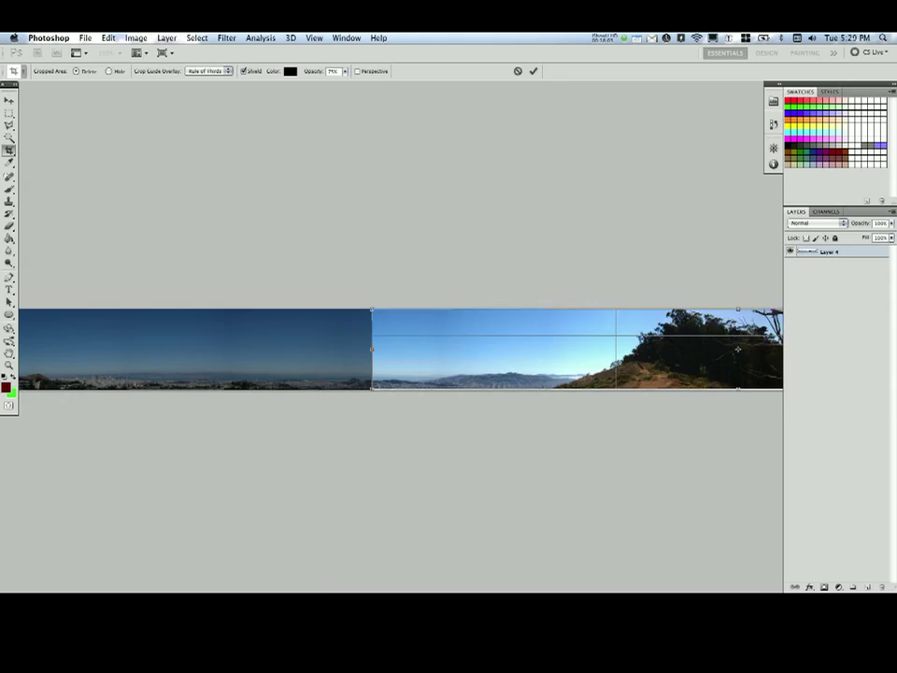
left_click_drag(613, 374, 160, 374)
key("Return")
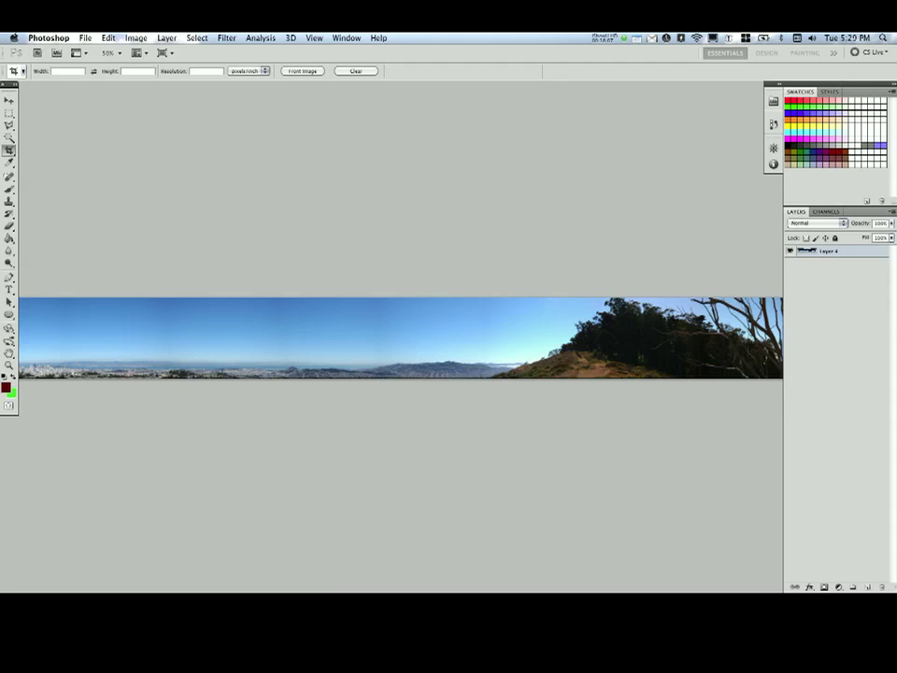
Examine the cropped panorama from end to end.
scroll(400, 338, "right", 15)
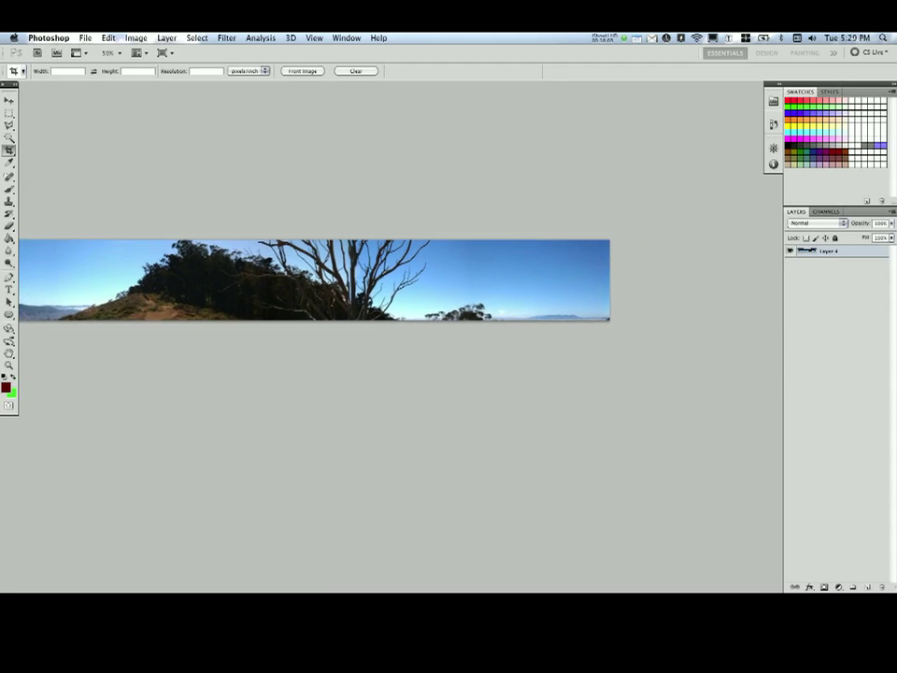
scroll(400, 285, "left", 8)
scroll(400, 285, "left", 10)
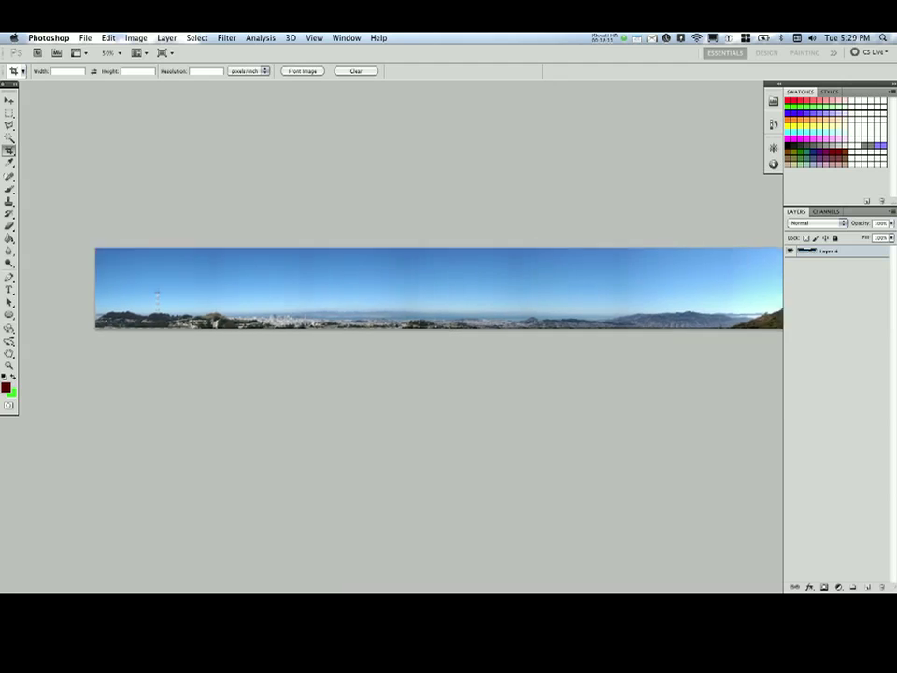
scroll(400, 285, "right", 10)
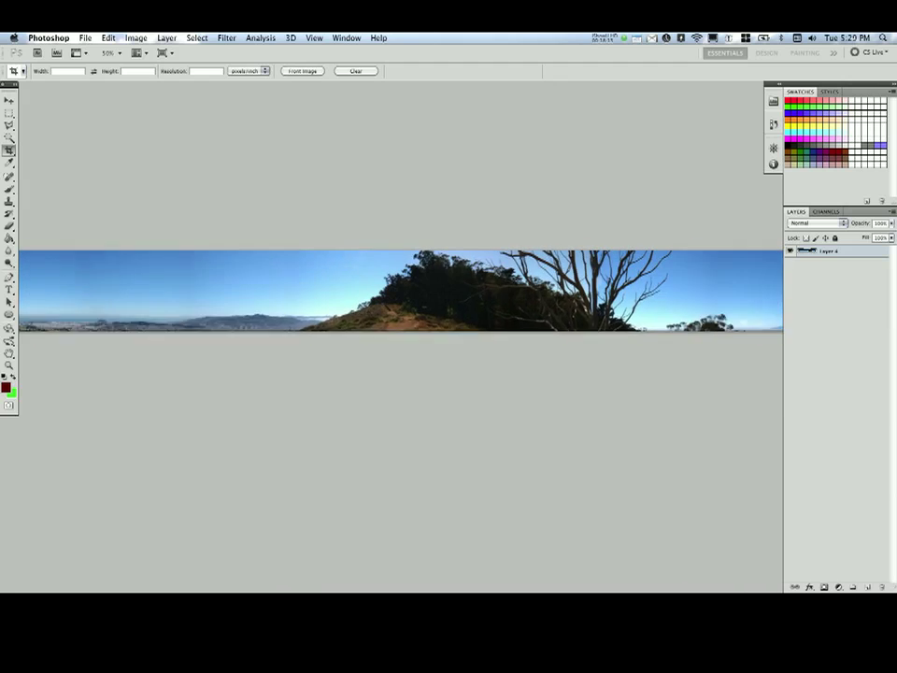
scroll(400, 289, "left", 10)
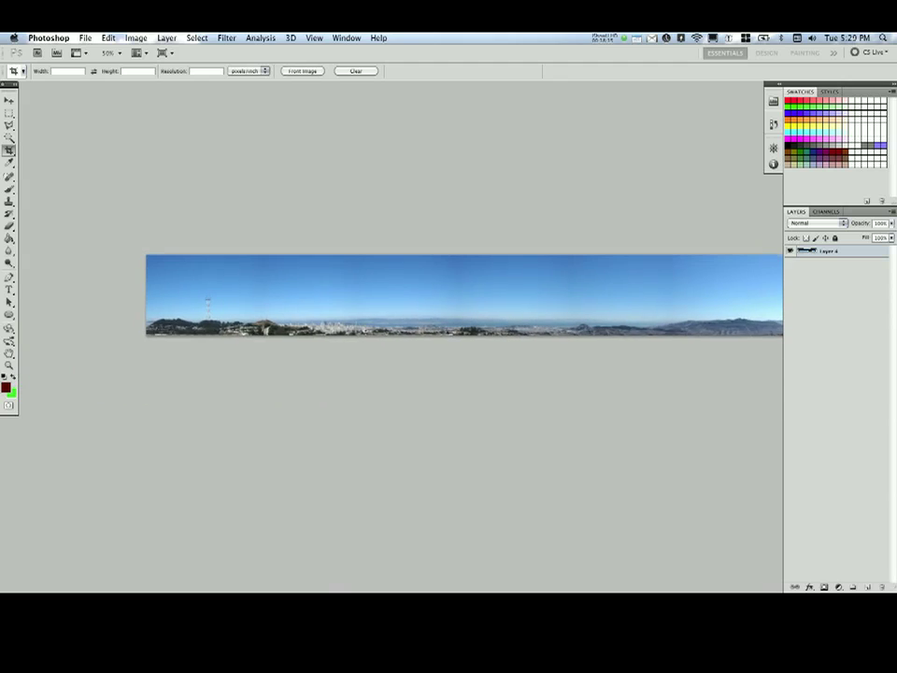
scroll(400, 285, "right", 10)
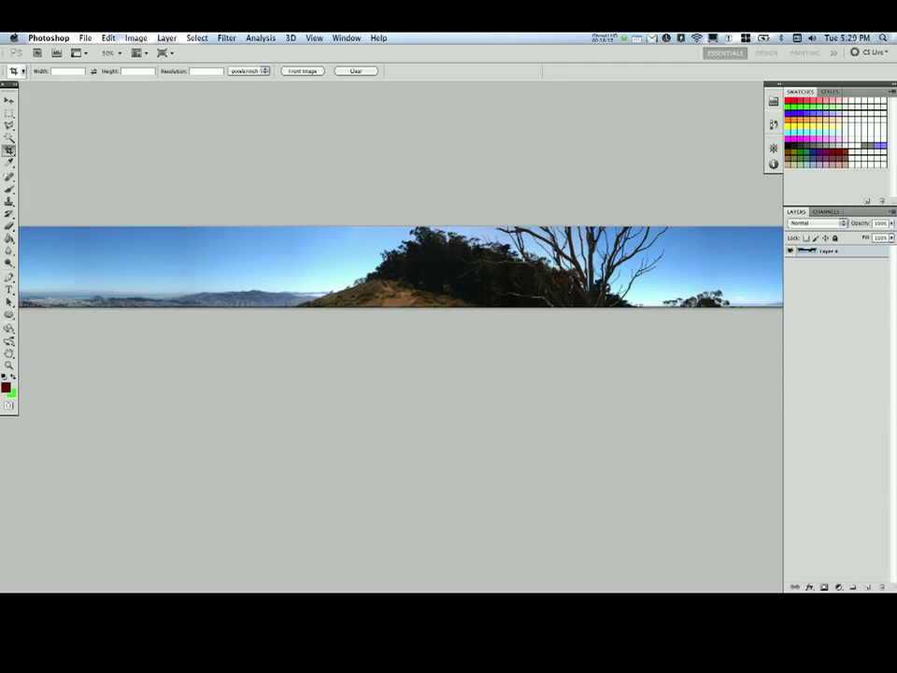
scroll(400, 271, "left", 5)
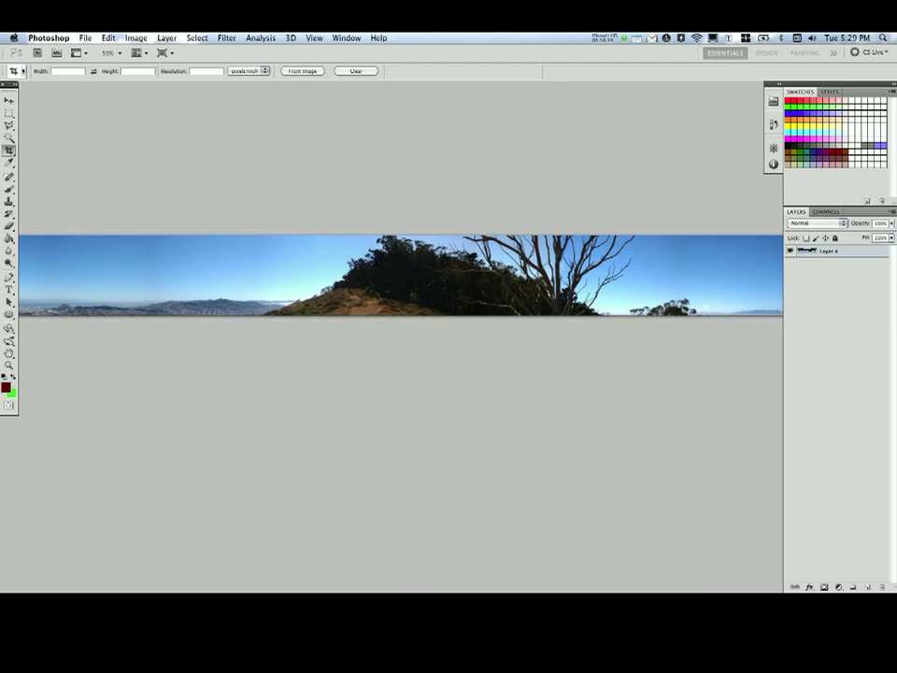
Apply the Offset filter with Wrap Around, +1878 pixels horizontally and 0 vertically, to bring the panorama's end seam into the image.
left_click(227, 38)
mouse_move(236, 263)
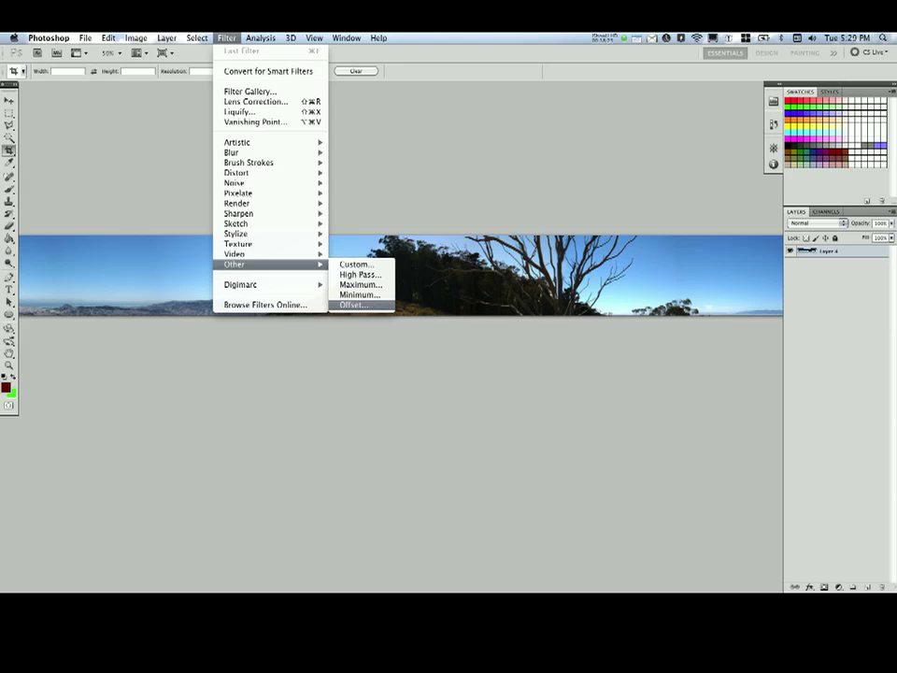
left_click(353, 304)
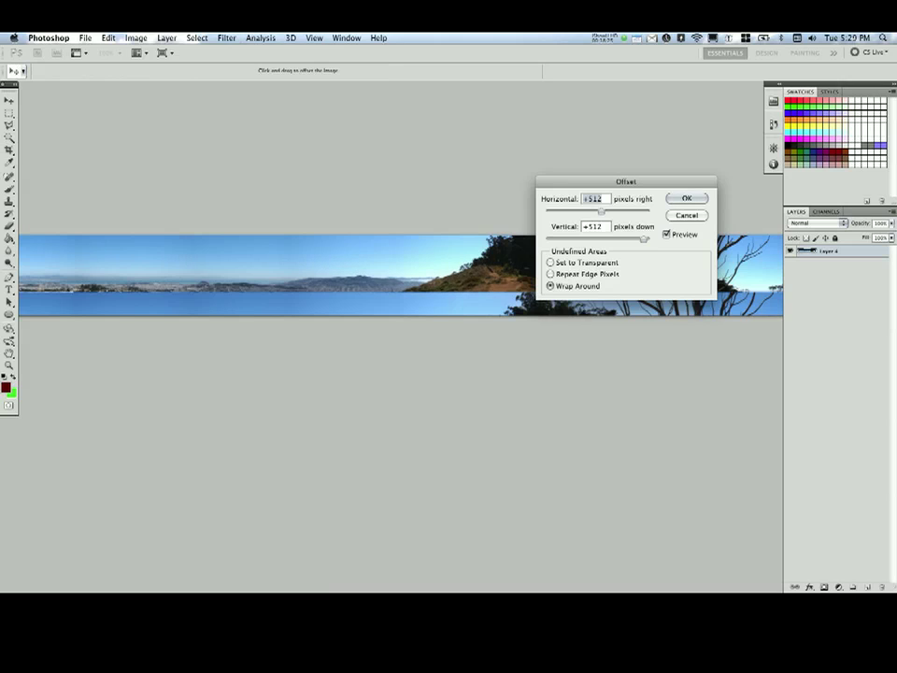
type("0")
key("Tab")
type("0")
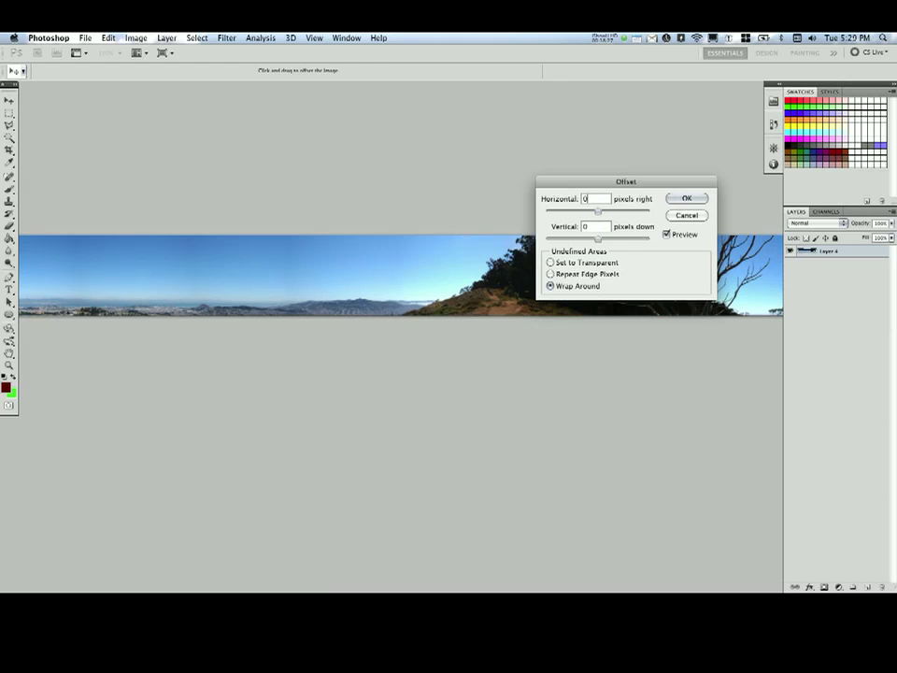
left_click_drag(626, 181, 534, 149)
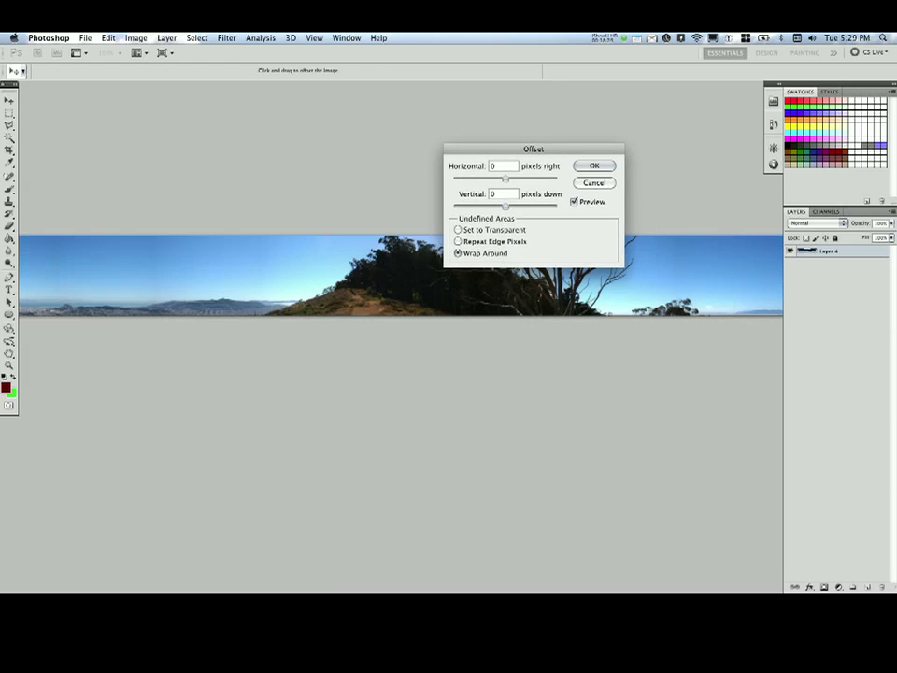
left_click_drag(561, 290, 241, 306)
left_click_drag(224, 218, 211, 248)
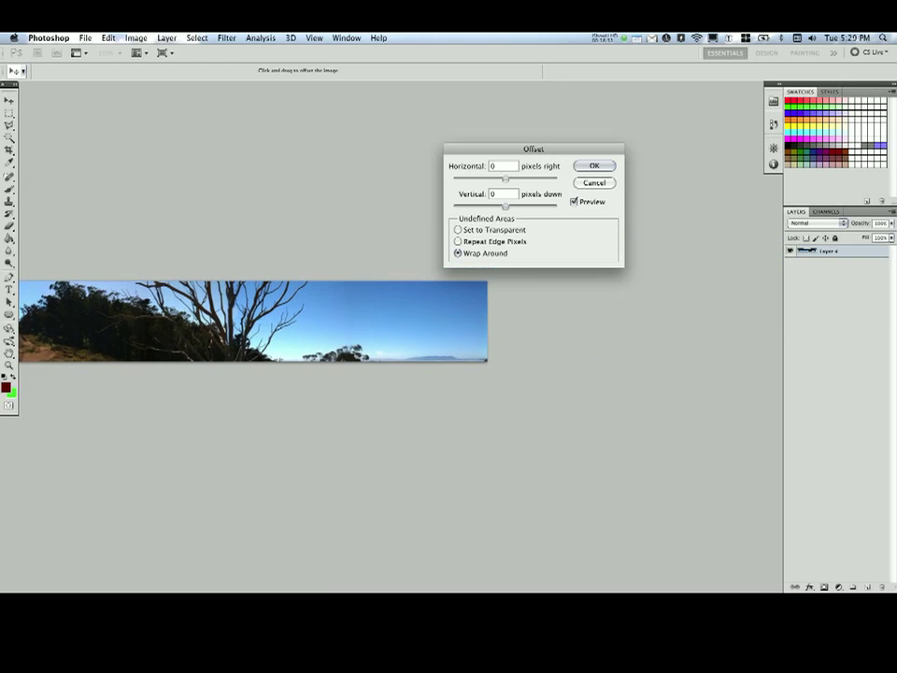
left_click_drag(506, 179, 519, 179)
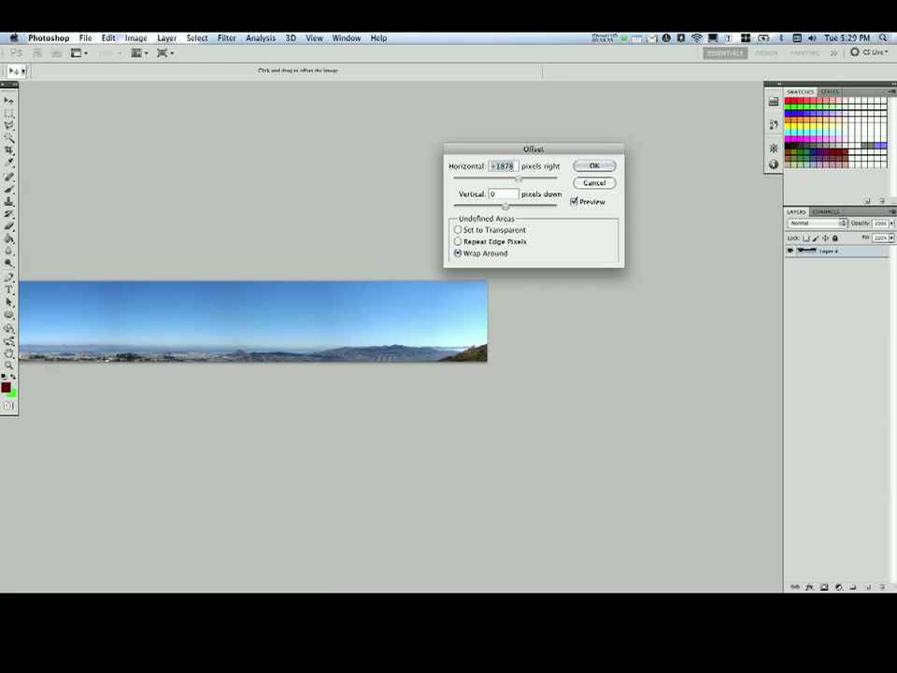
left_click_drag(280, 322, 495, 331)
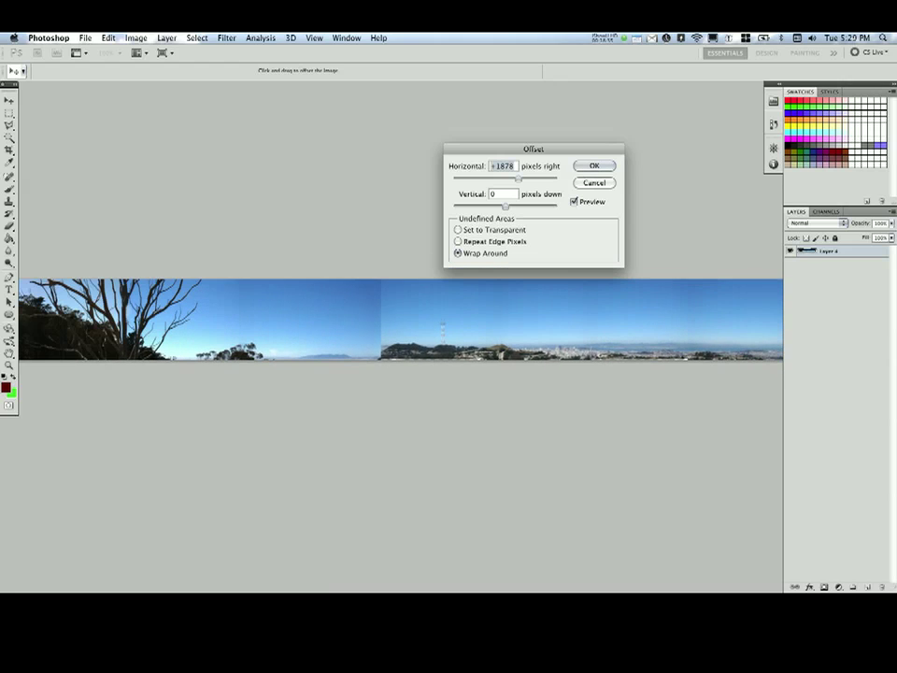
key("Return")
Copy the full-height section of panorama from the seam past the radio tower and brown hill onto a new layer.
key("c")
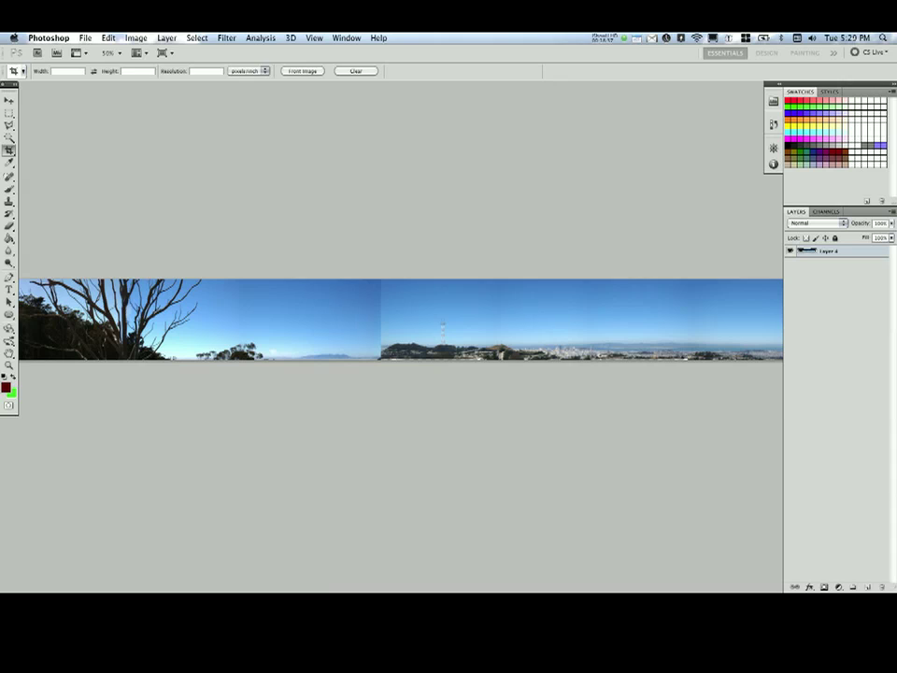
key("super+plus")
key("super+plus")
left_click_drag(495, 331, 526, 314)
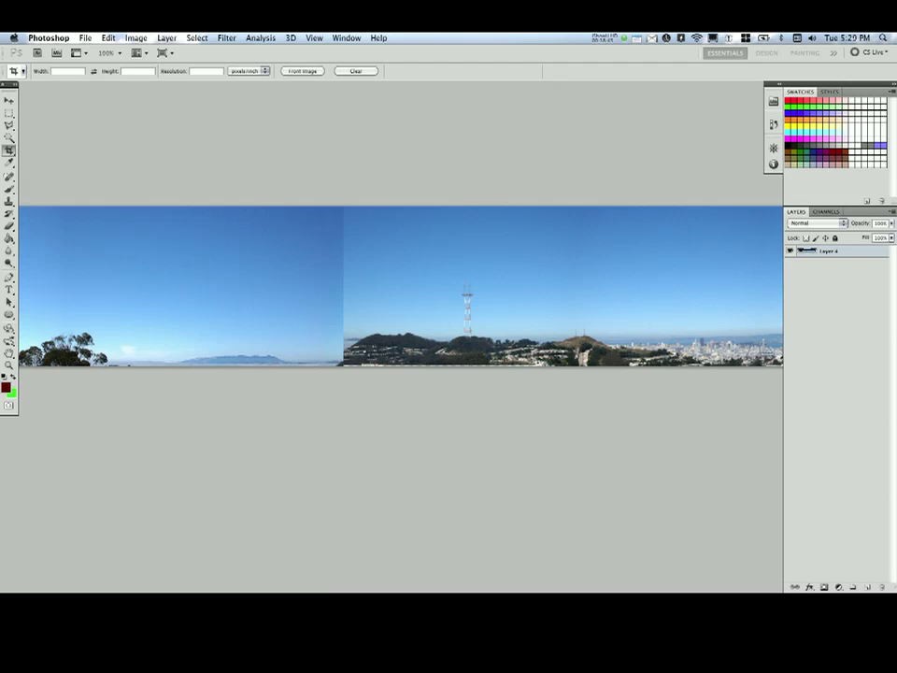
key("m")
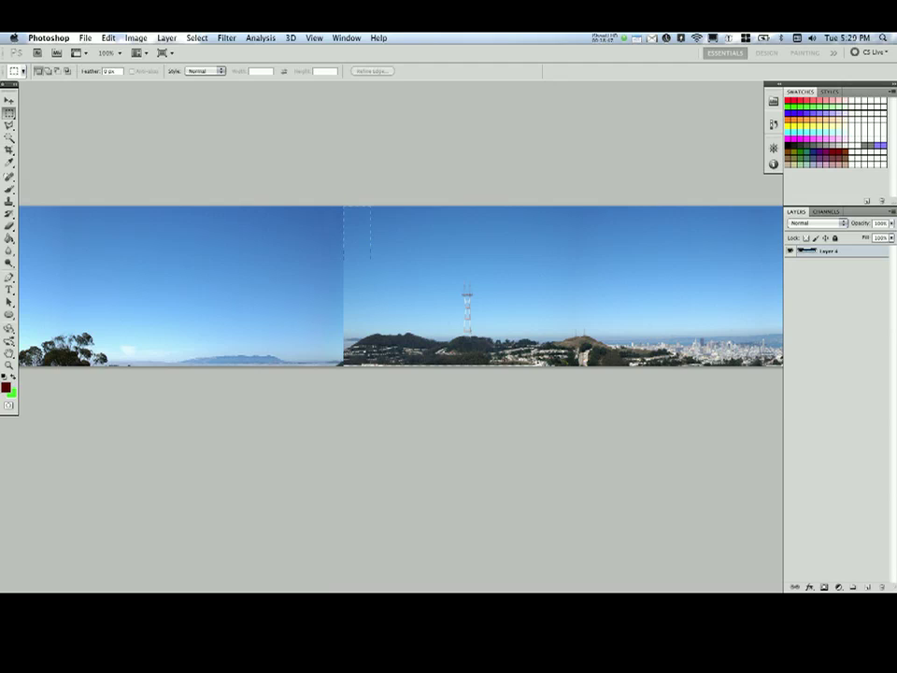
left_click_drag(371, 257, 621, 365)
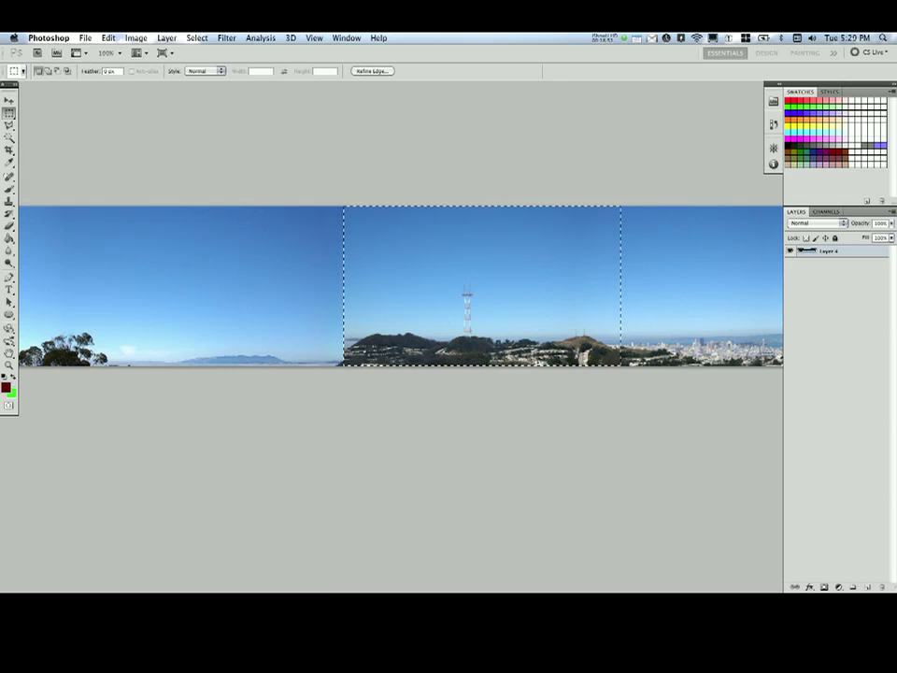
key("super+j")
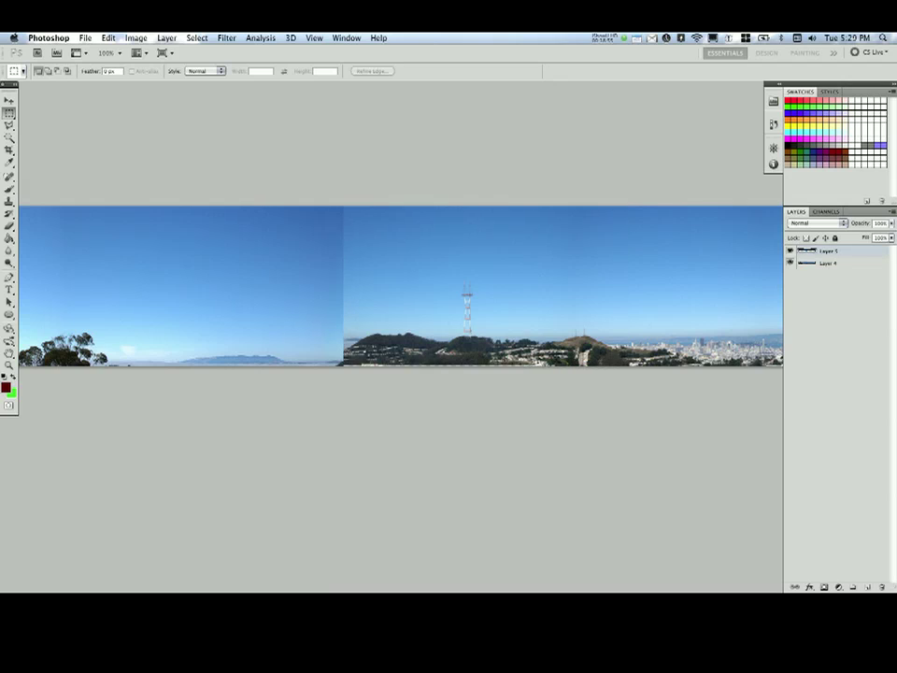
Warp the copied section so its seam-side edge overlaps the neighbouring photo and its hills slope down to meet the opposite horizon.
left_click(109, 38)
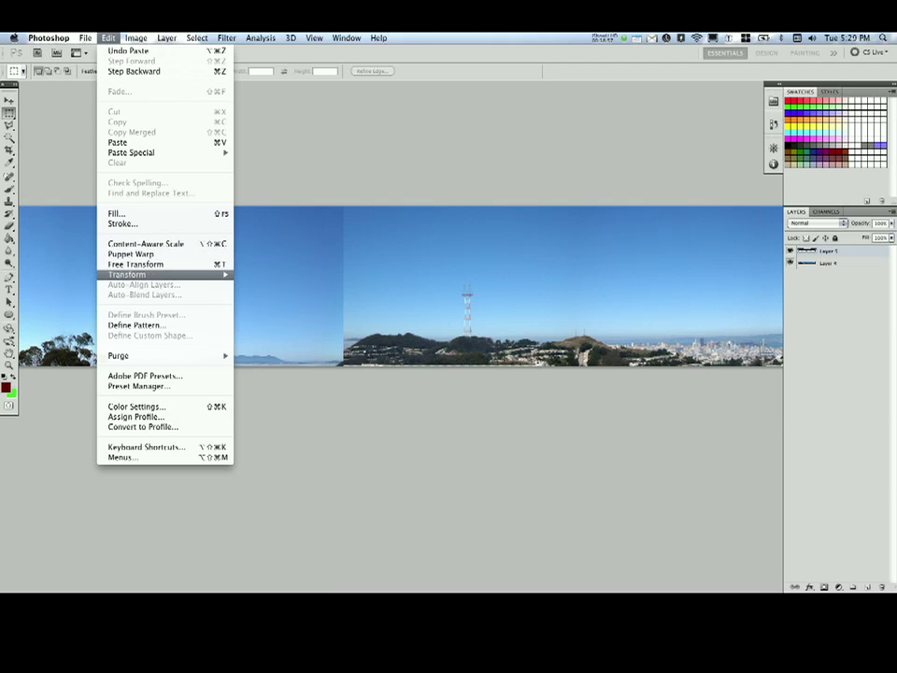
mouse_move(168, 274)
left_click(258, 342)
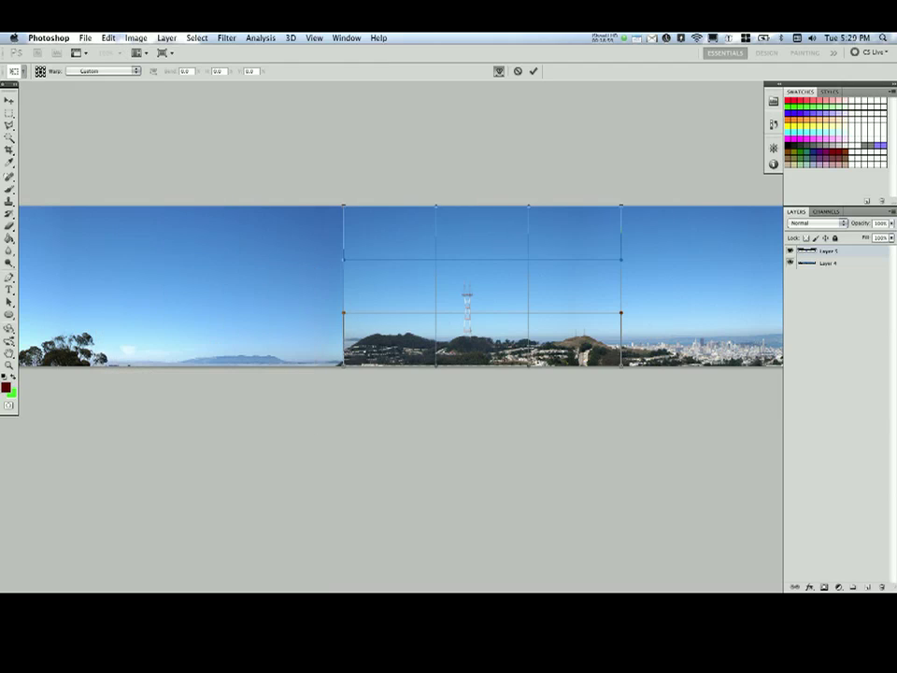
left_click_drag(343, 365, 320, 402)
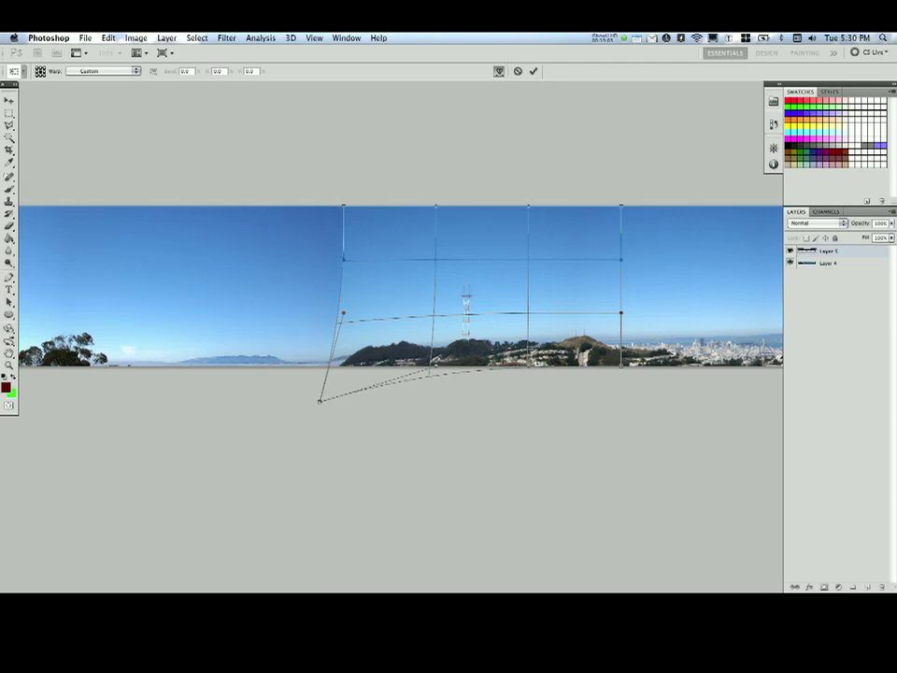
left_click_drag(343, 259, 333, 258)
left_click_drag(343, 205, 333, 201)
left_click_drag(343, 314, 329, 308)
left_click_drag(320, 401, 318, 406)
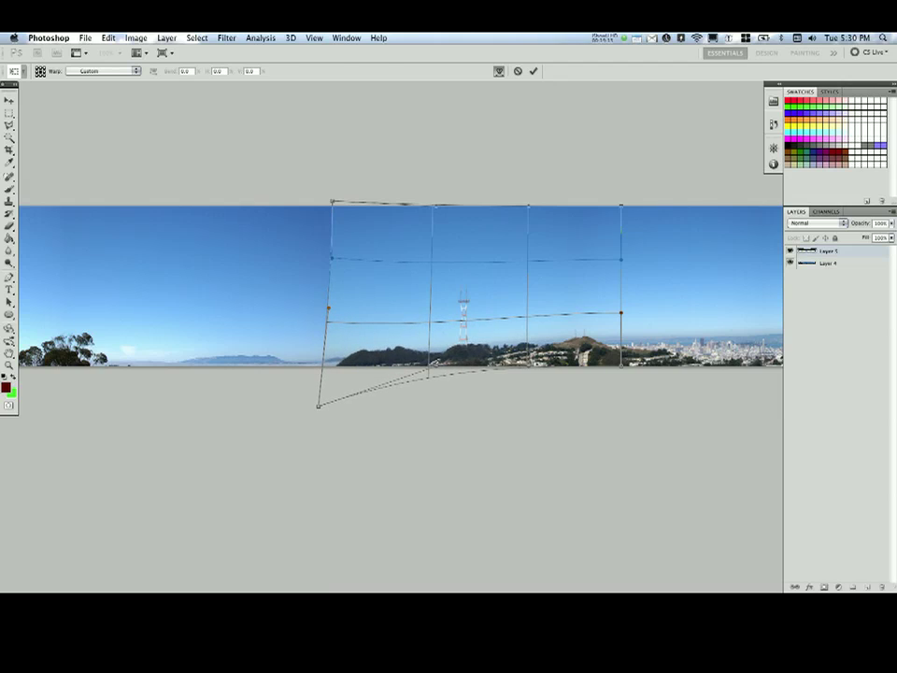
key("Return")
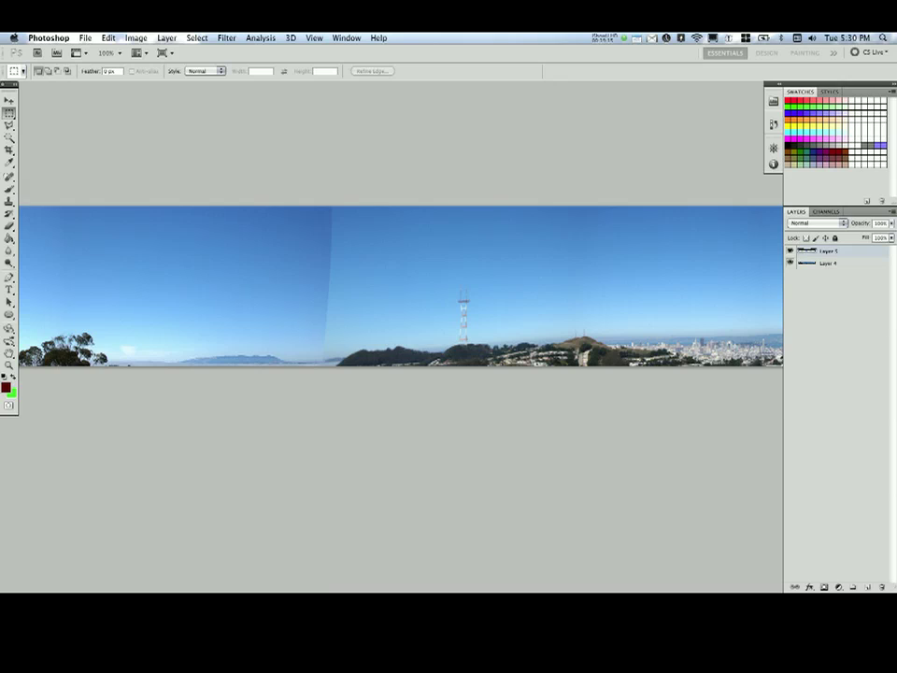
Softly erase the warped layer's hard edge along the sky seam with the Eraser.
key("e")
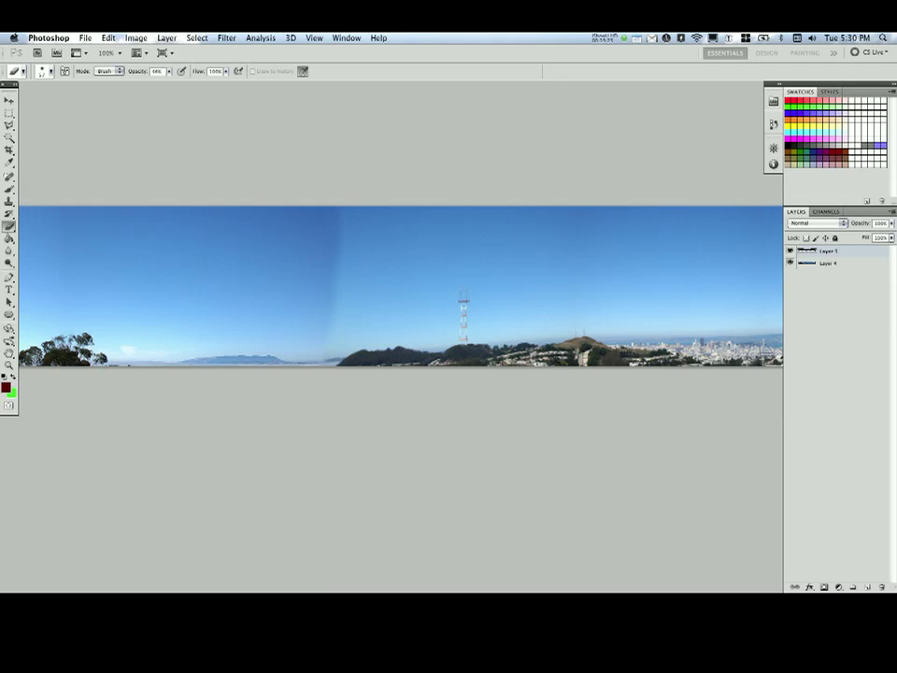
left_click(135, 37)
mouse_move(155, 71)
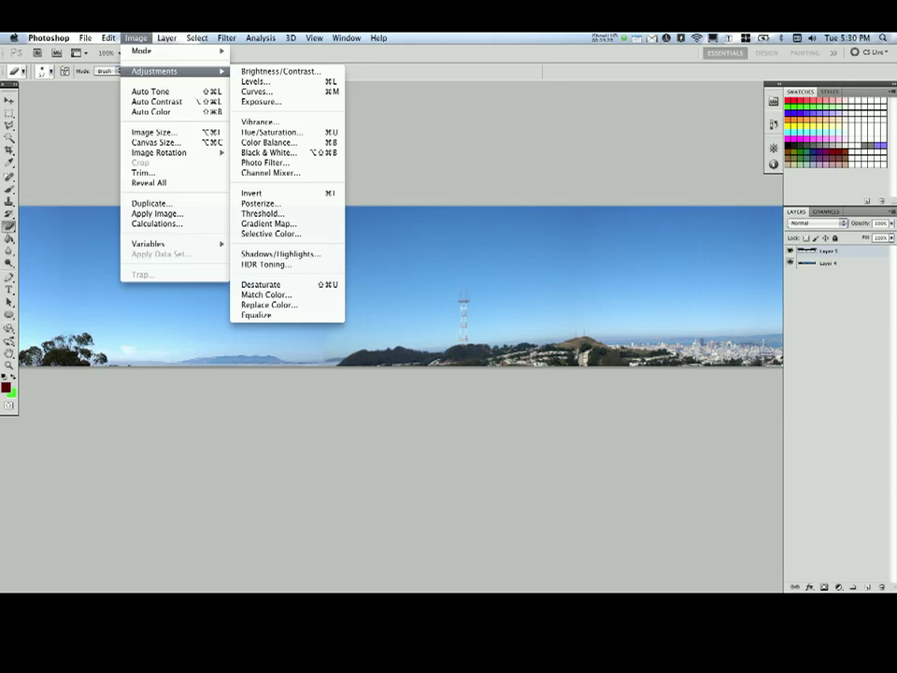
left_click(84, 260)
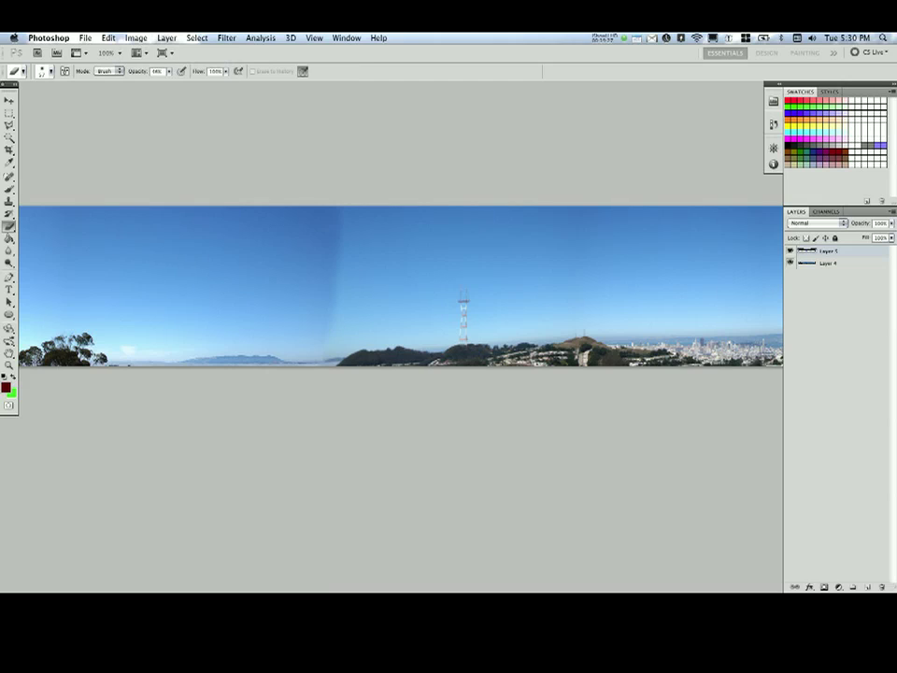
Darken the lighter sky beside the seam with a soft 201 px Burn brush, range Midtones and exposure 4%.
left_click(8, 262)
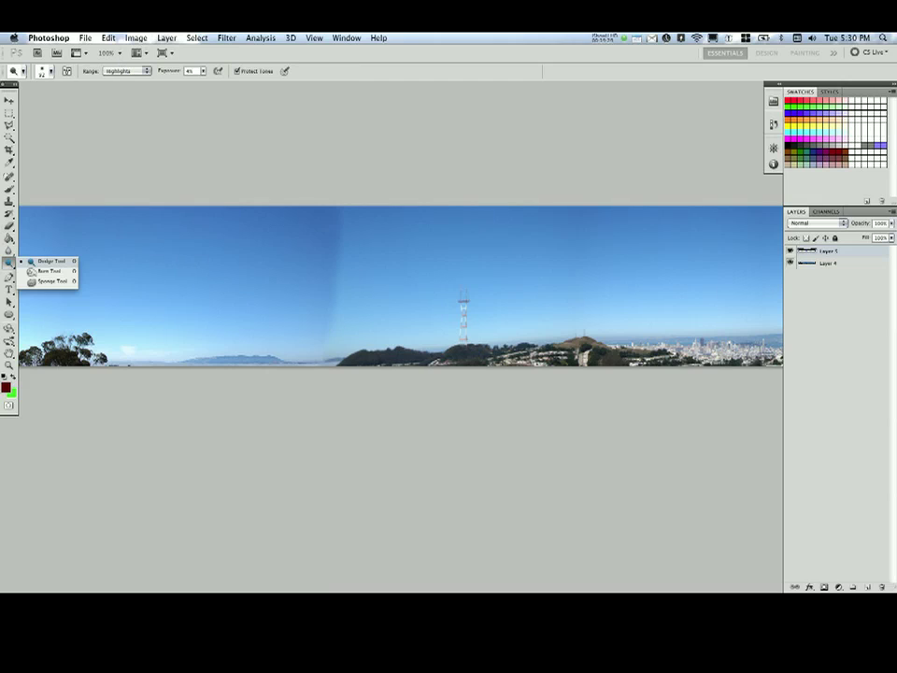
left_click(51, 271)
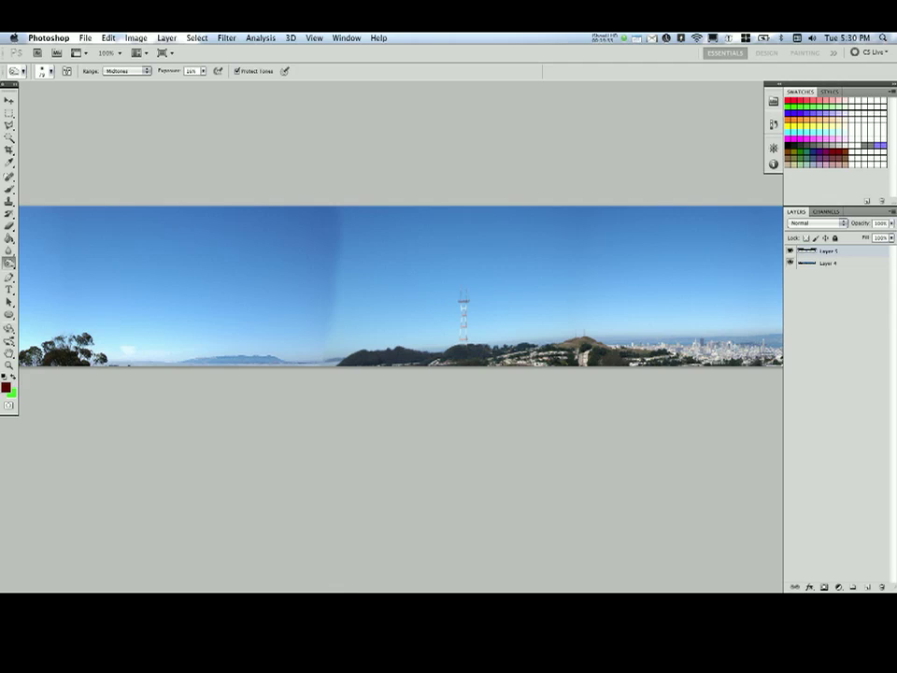
left_click_drag(203, 72, 200, 81)
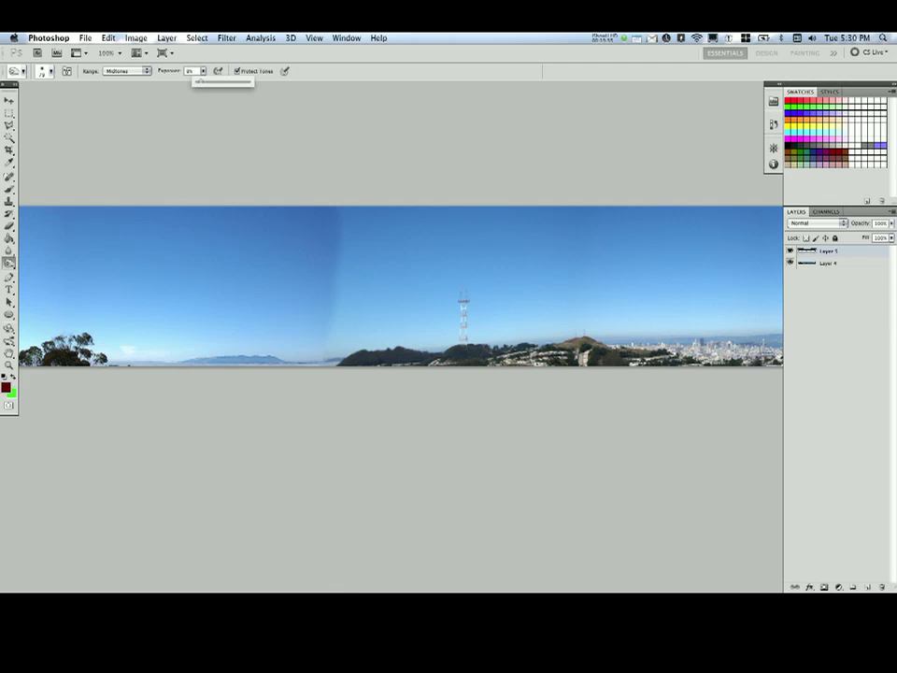
right_click(380, 235)
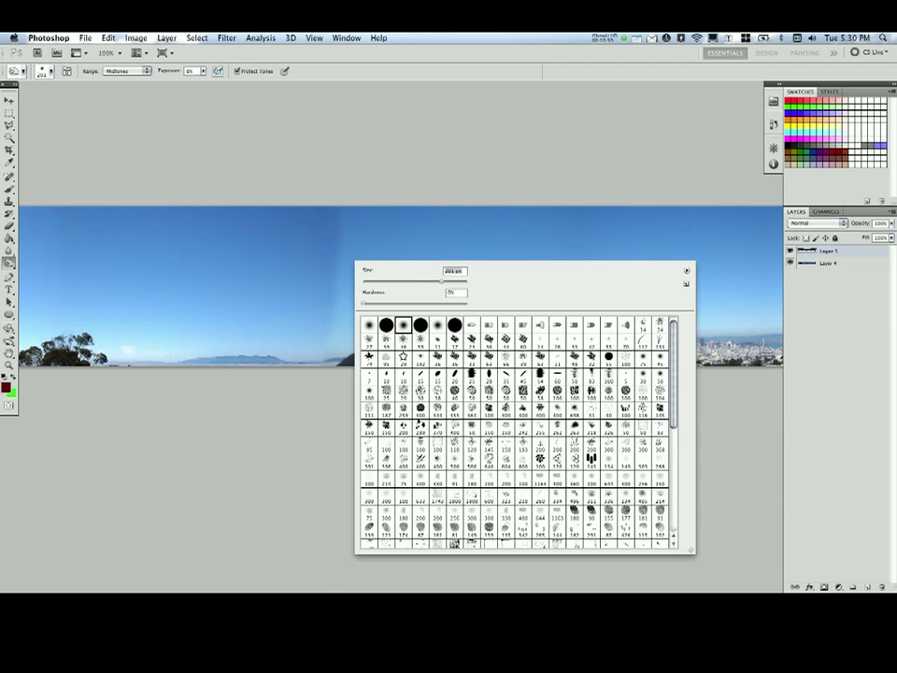
left_click(202, 71)
left_click_drag(205, 82, 202, 82)
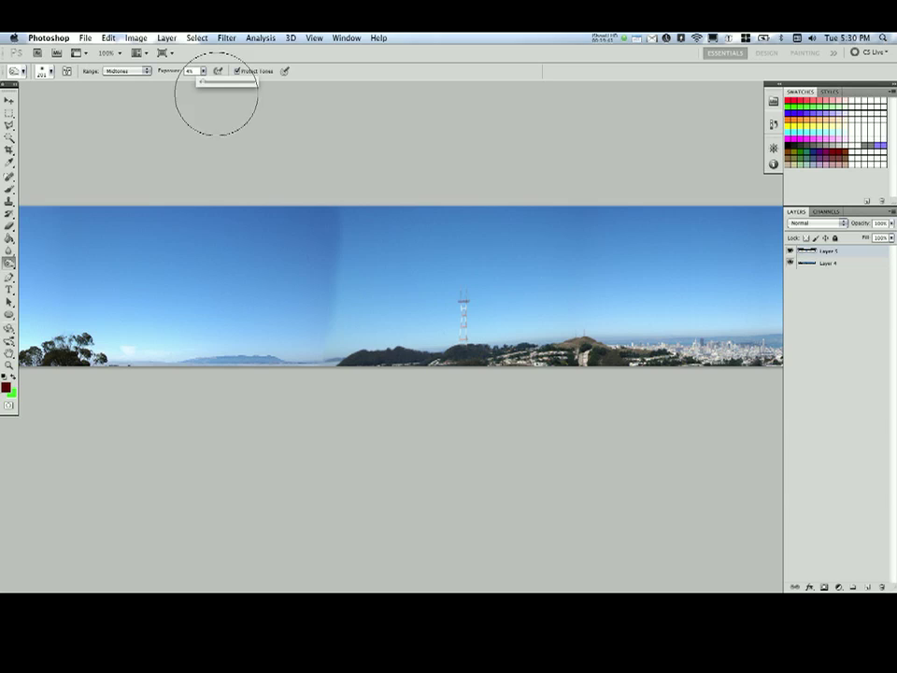
mouse_move(373, 232)
left_mouse_down()
mouse_move(350, 311)
mouse_move(352, 240)
mouse_move(342, 323)
mouse_move(340, 221)
mouse_move(331, 323)
mouse_move(362, 200)
mouse_move(331, 317)
mouse_move(372, 260)
mouse_move(389, 326)
left_mouse_up()
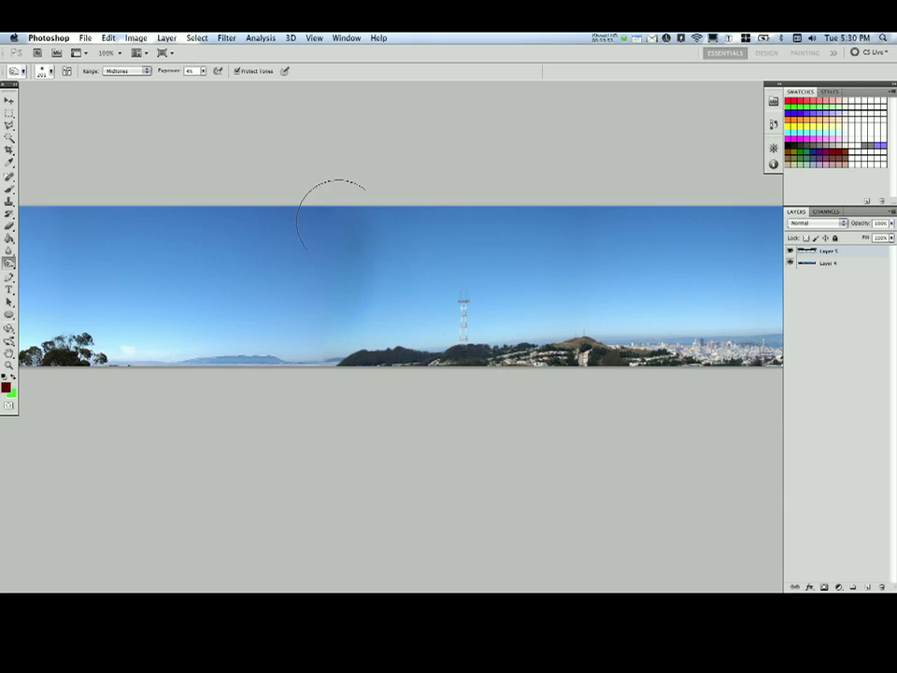
left_click_drag(337, 218, 368, 320)
Restore the blue of the burned sky beside the seam with the Sponge tool in Saturate mode, 101 px and 20% flow.
left_click_drag(9, 262, 51, 280)
left_click(127, 71)
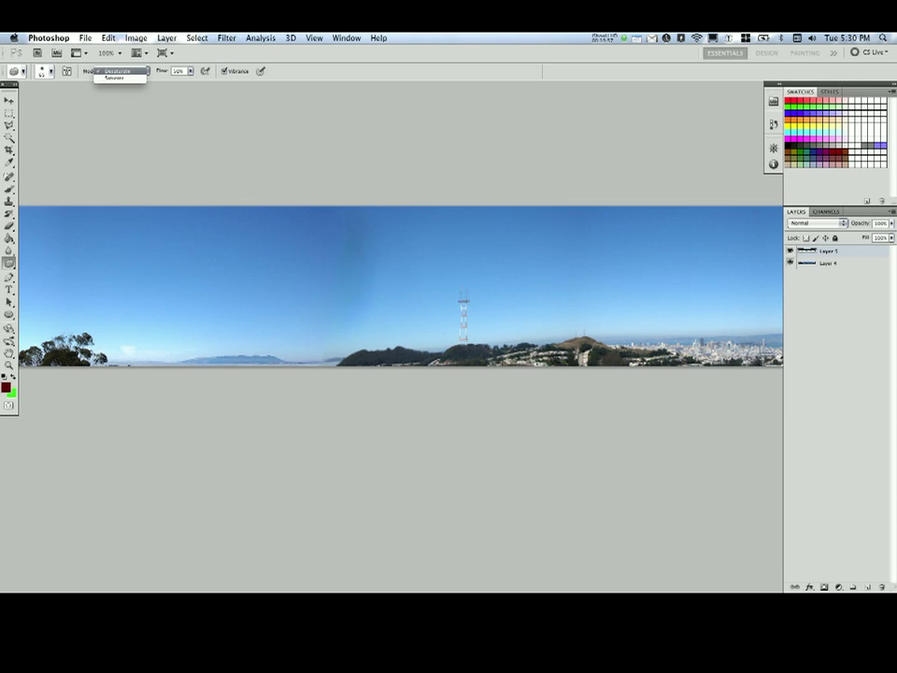
left_click(90, 55)
left_click(190, 71)
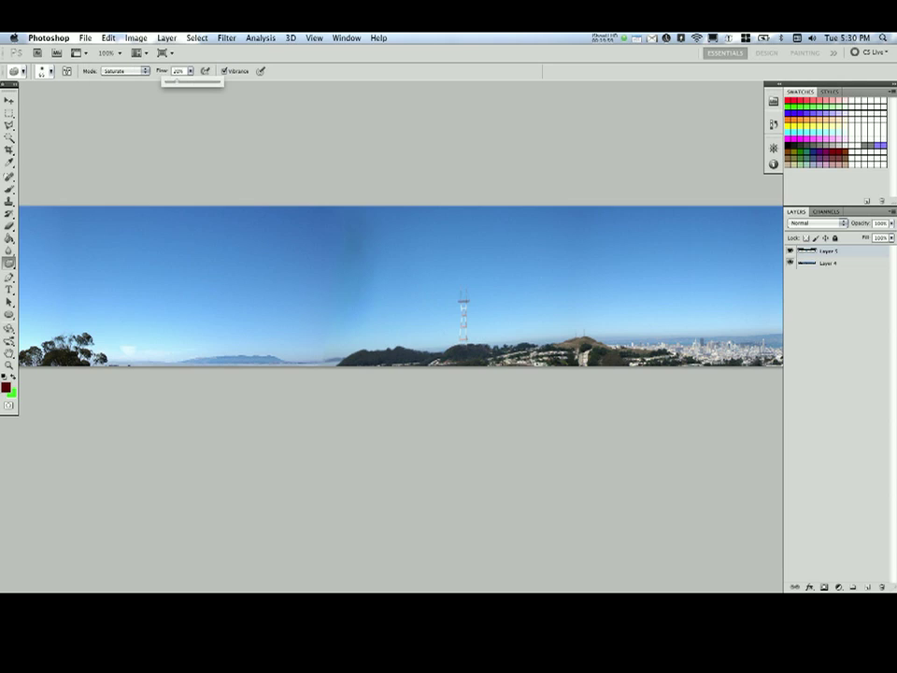
right_click(363, 275)
left_click_drag(411, 298, 420, 298)
mouse_move(360, 243)
left_mouse_down()
mouse_move(351, 301)
mouse_move(349, 240)
mouse_move(323, 279)
mouse_move(353, 312)
mouse_move(379, 320)
mouse_move(359, 242)
left_mouse_up()
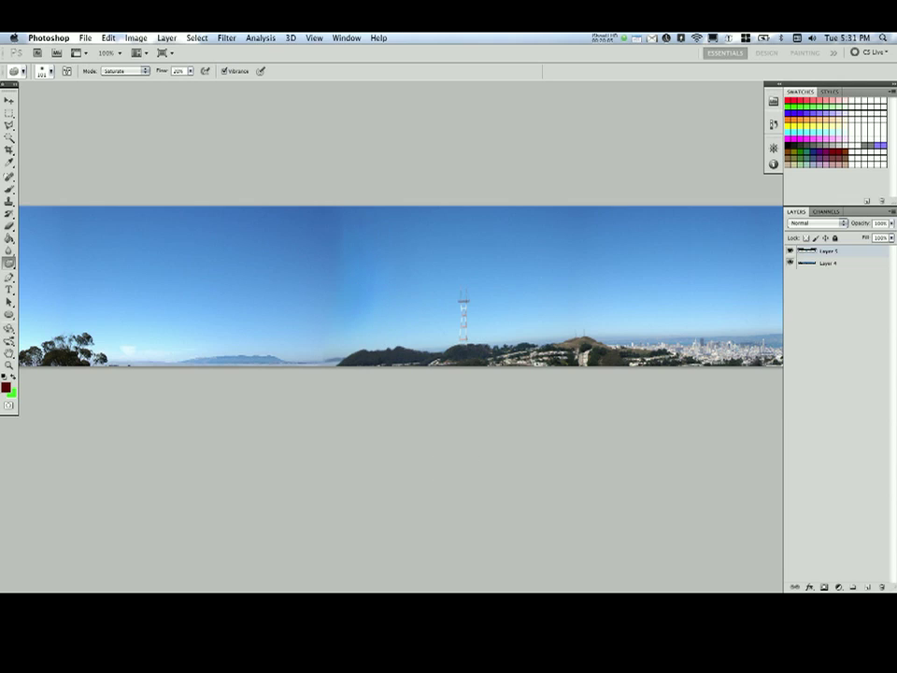
Merge the visible layers into one and check the whole panorama for remaining seams.
key("shift+super+e")
key("super+minus")
key("super+minus")
key("super+minus")
key("super+minus")
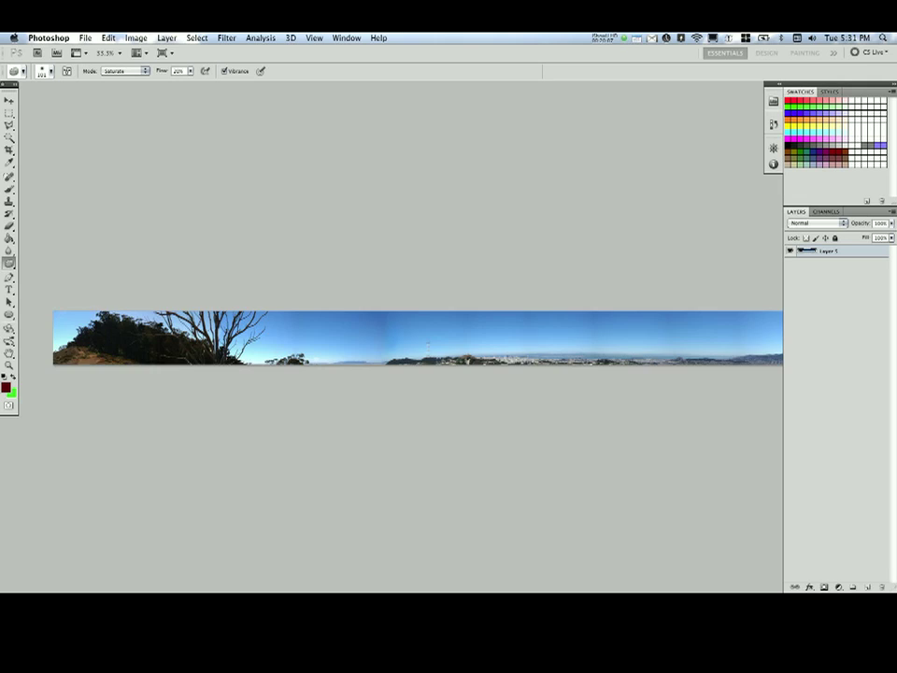
scroll(448, 337, "right", 2)
scroll(449, 337, "down", 1)
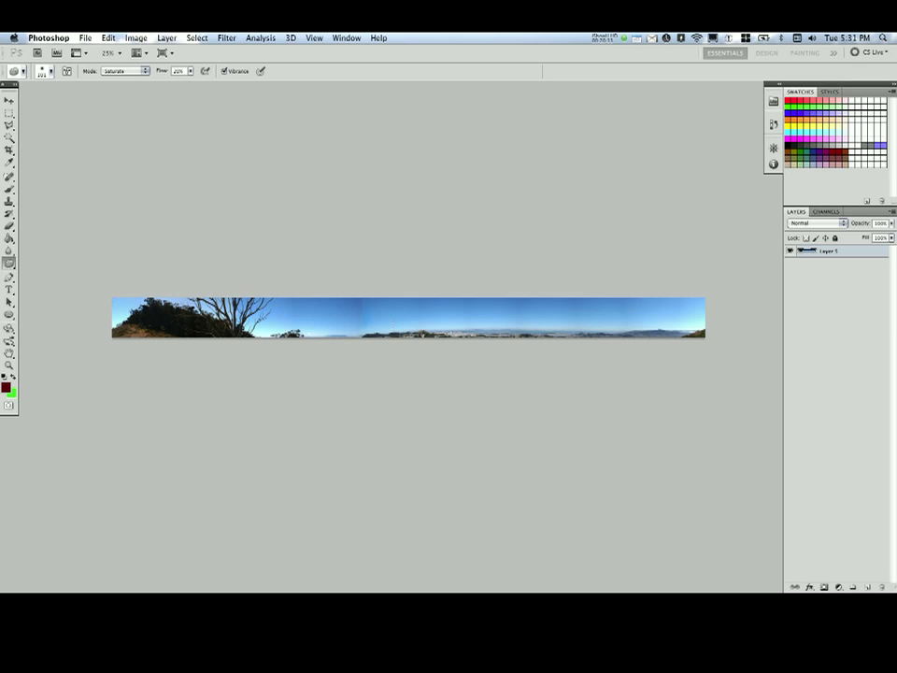
key("super+plus")
key("super+plus")
scroll(401, 285, "right", 1)
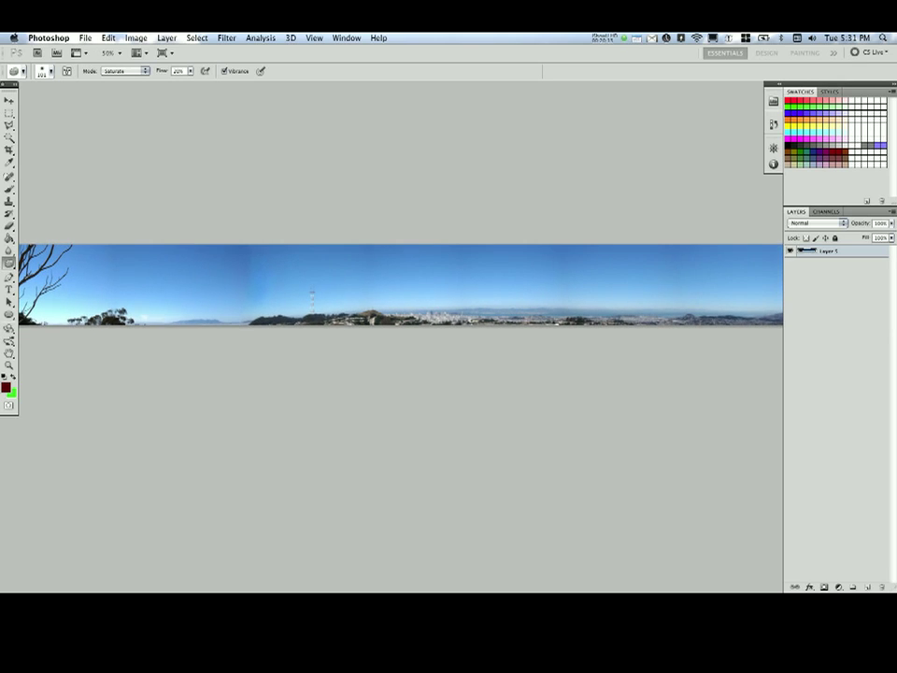
Heal the sky seam near the radio tower and the faint vertical band above the city with an enlarged Content-Aware Spot Healing Brush.
left_click(8, 176)
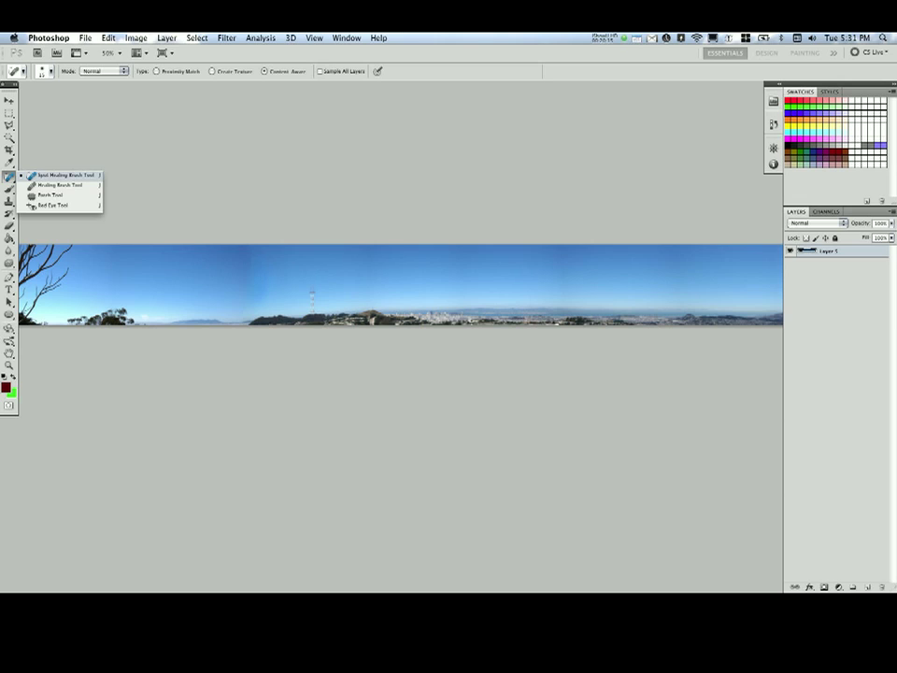
left_click(62, 175)
right_click(286, 280)
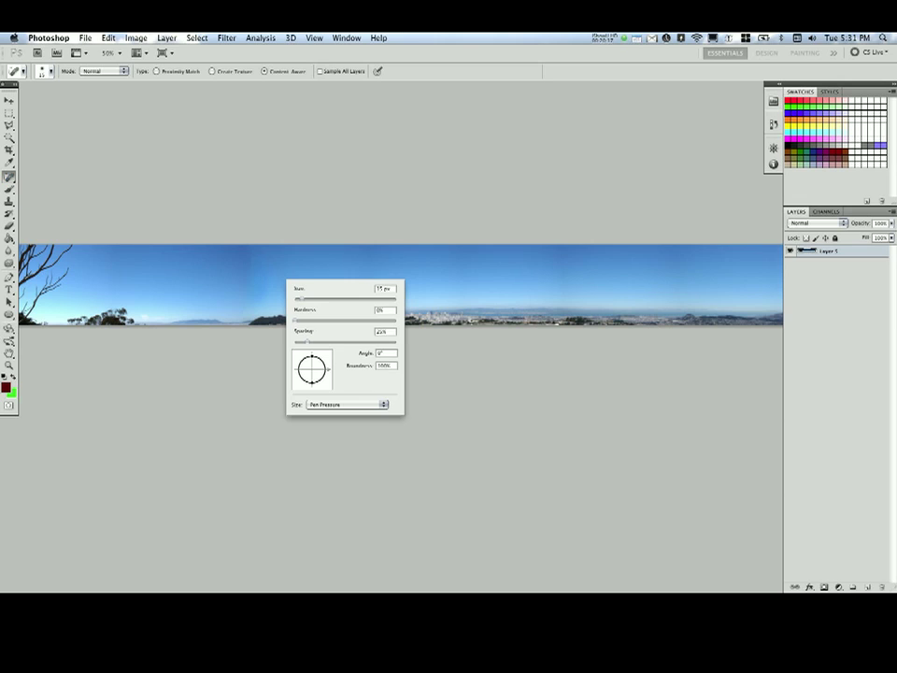
left_click_drag(301, 299, 337, 299)
key("bracketright")
key("bracketright")
key("bracketright")
key("bracketright")
key("bracketright")
key("Return")
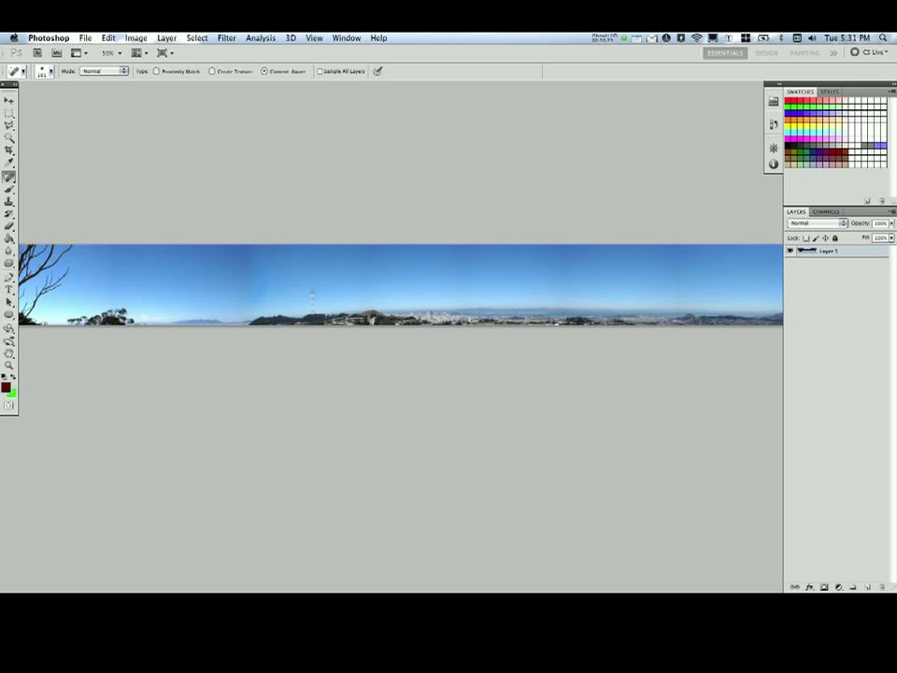
left_click_drag(245, 262, 262, 292)
left_click_drag(556, 270, 556, 284)
Copy a long strip of the upper sky, from beside the bare tree to past the city, onto a new layer.
left_click(9, 113)
scroll(401, 281, "left", 3)
scroll(401, 281, "down", 1)
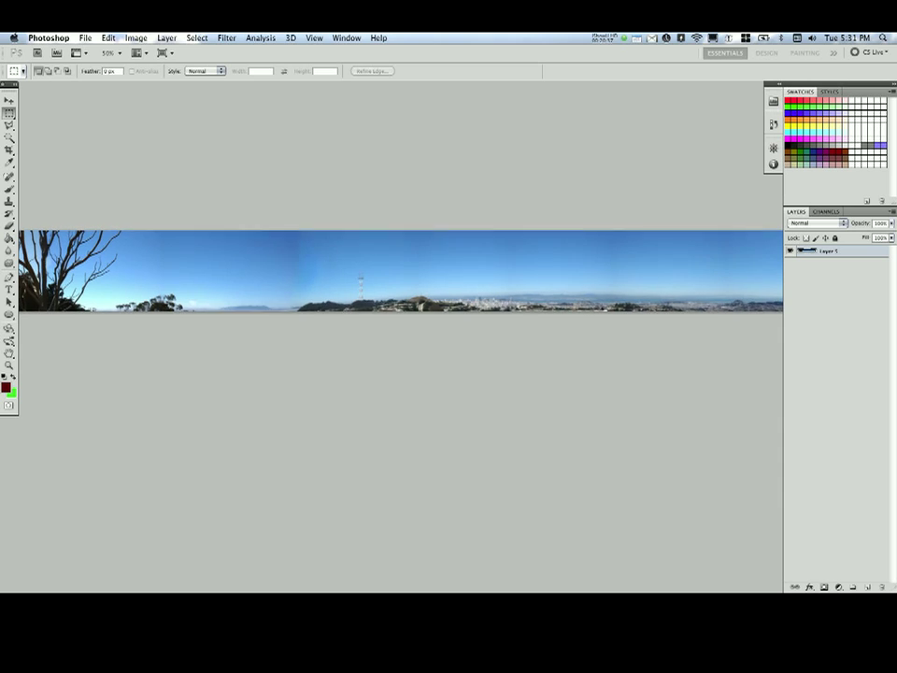
left_click_drag(617, 276, 775, 263)
scroll(775, 262, "right", 5)
scroll(775, 263, "down", 1)
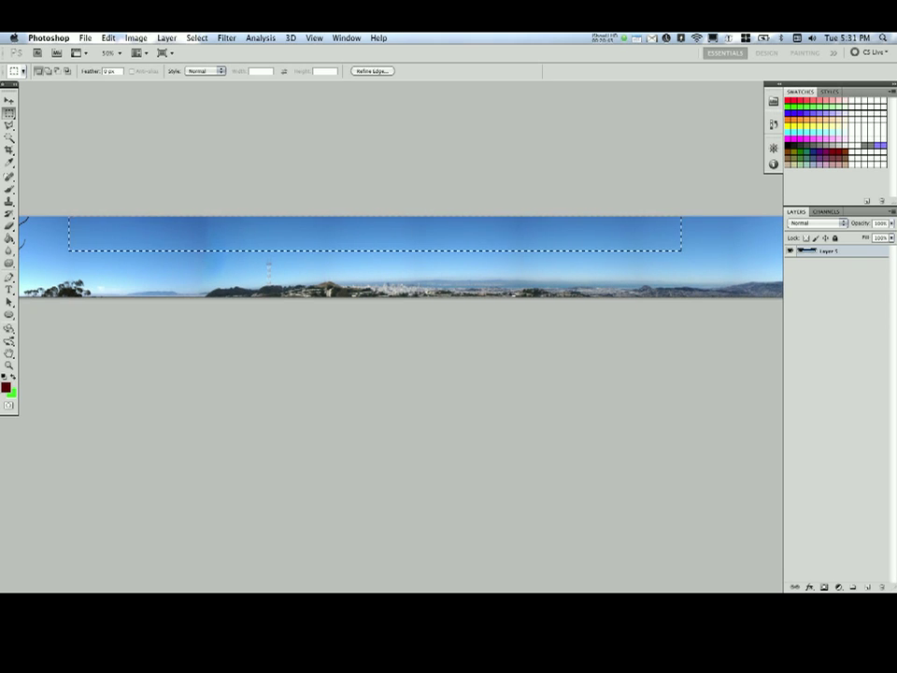
key("super+j")
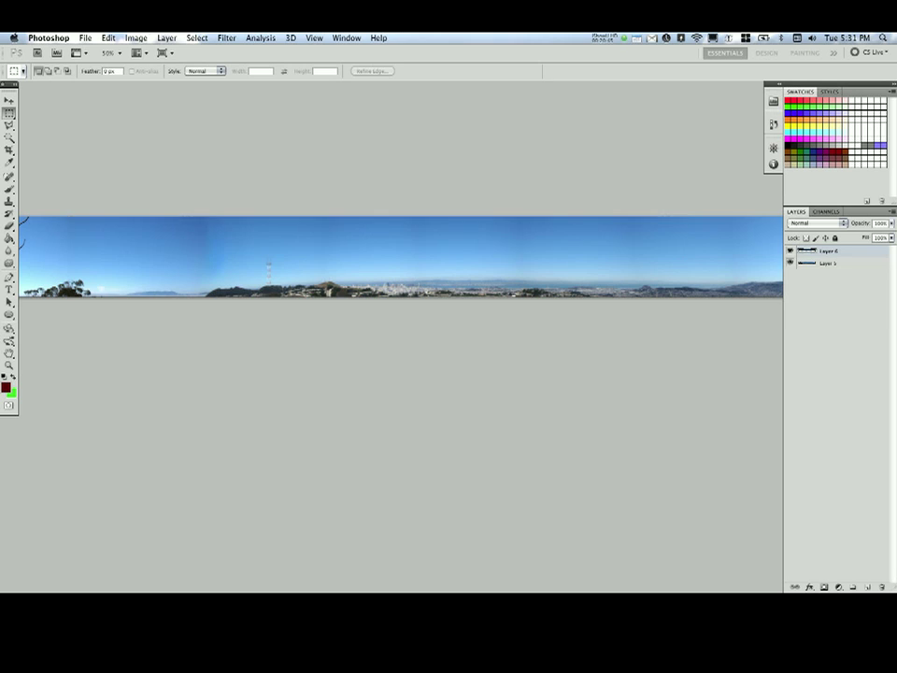
scroll(401, 263, "left", 4)
scroll(401, 263, "up", 1)
Apply Motion Blur to the copied upper-sky strip with an angle of 0° and a distance of 268 pixels.
left_click(227, 38)
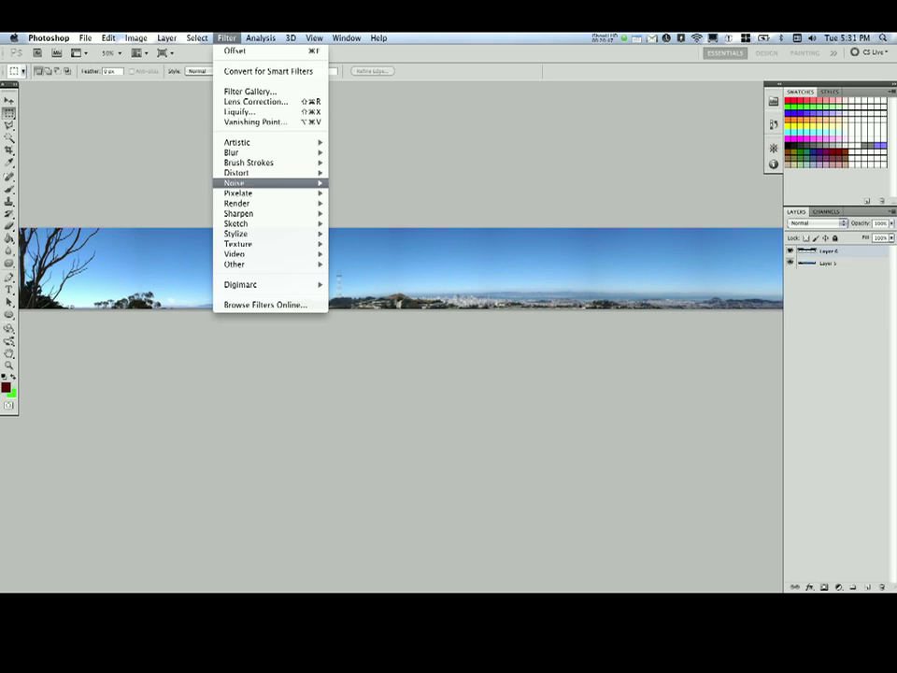
mouse_move(262, 153)
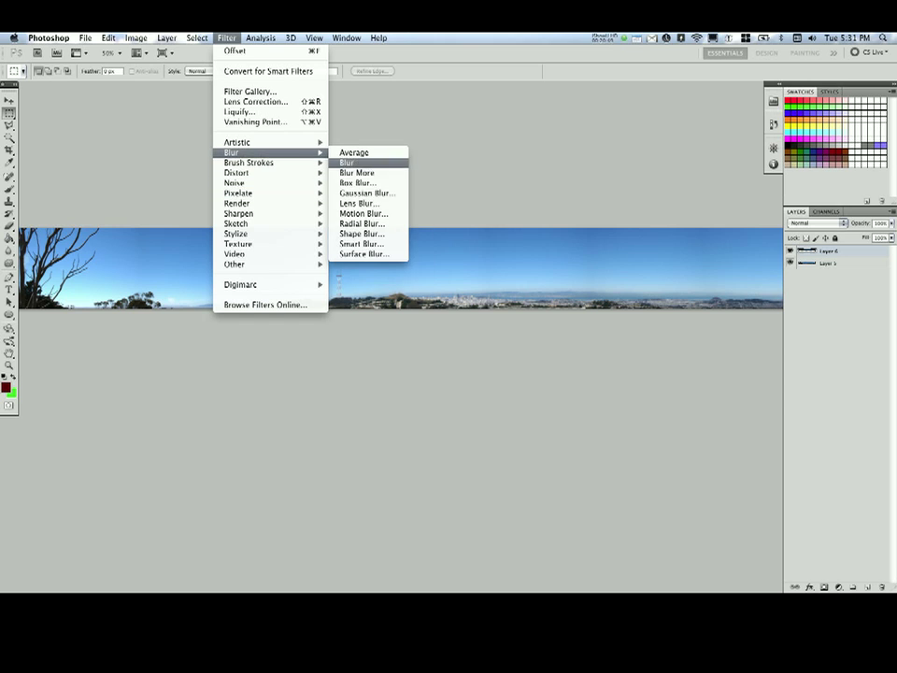
left_click(363, 213)
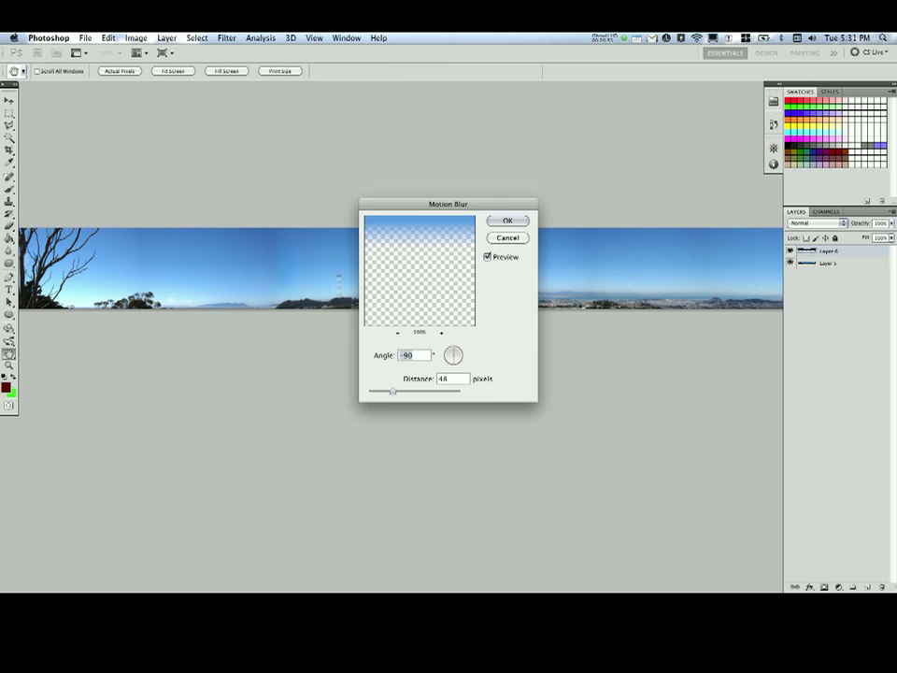
left_click_drag(409, 204, 487, 226)
type("0")
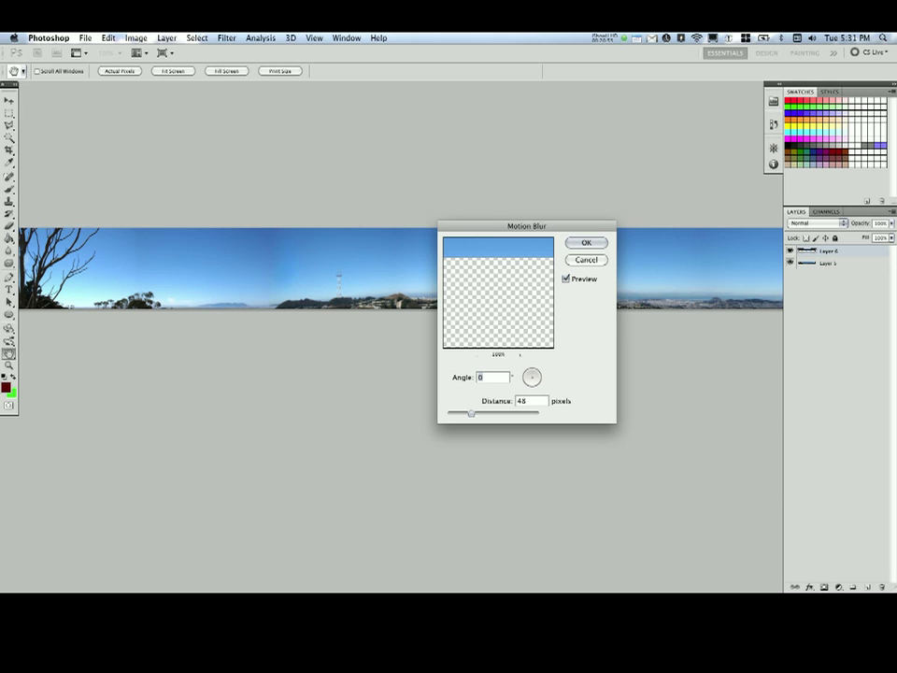
left_click_drag(471, 413, 502, 413)
left_click_drag(504, 226, 441, 345)
mouse_move(439, 532)
left_mouse_down()
mouse_move(399, 532)
mouse_move(438, 532)
left_mouse_up()
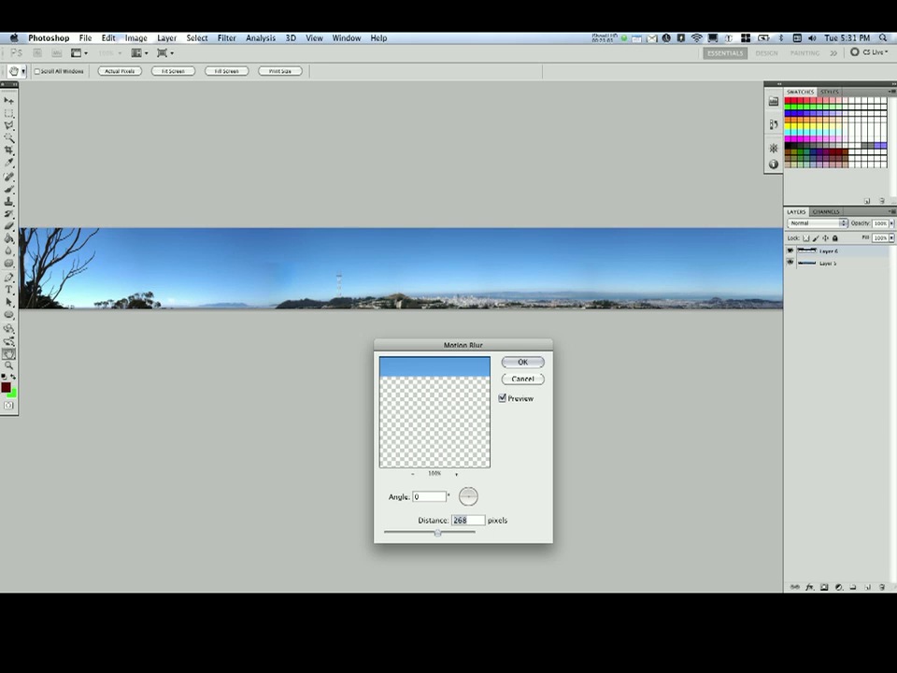
key("Return")
Reapply Motion Blur on the lower layer to two sky patches, one beside the radio tower and one above the city, and deselect.
key("m")
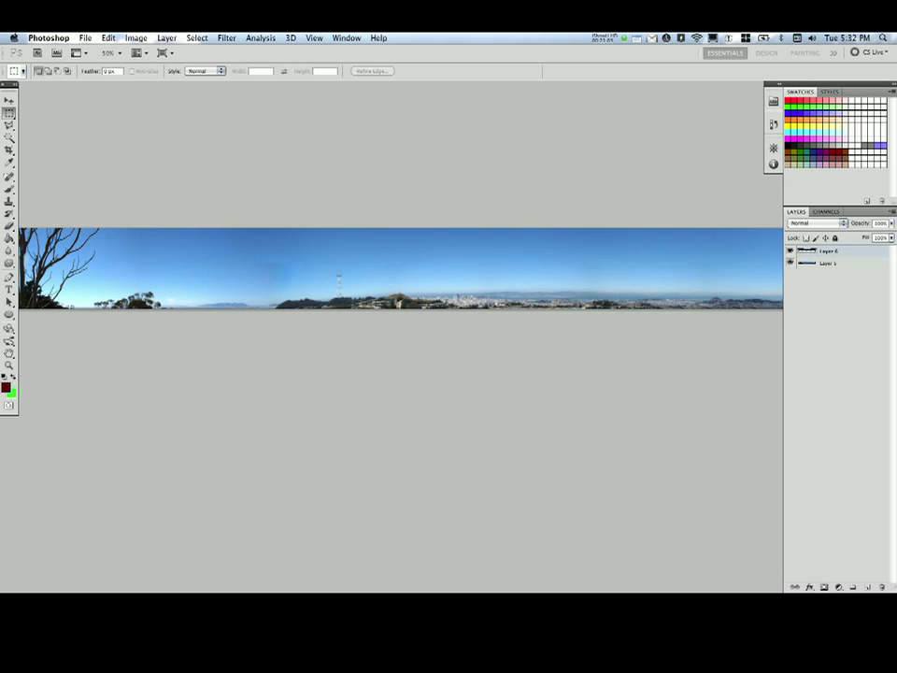
left_click(829, 264)
left_click_drag(233, 248, 304, 292)
left_click_drag(539, 247, 744, 283, "shift")
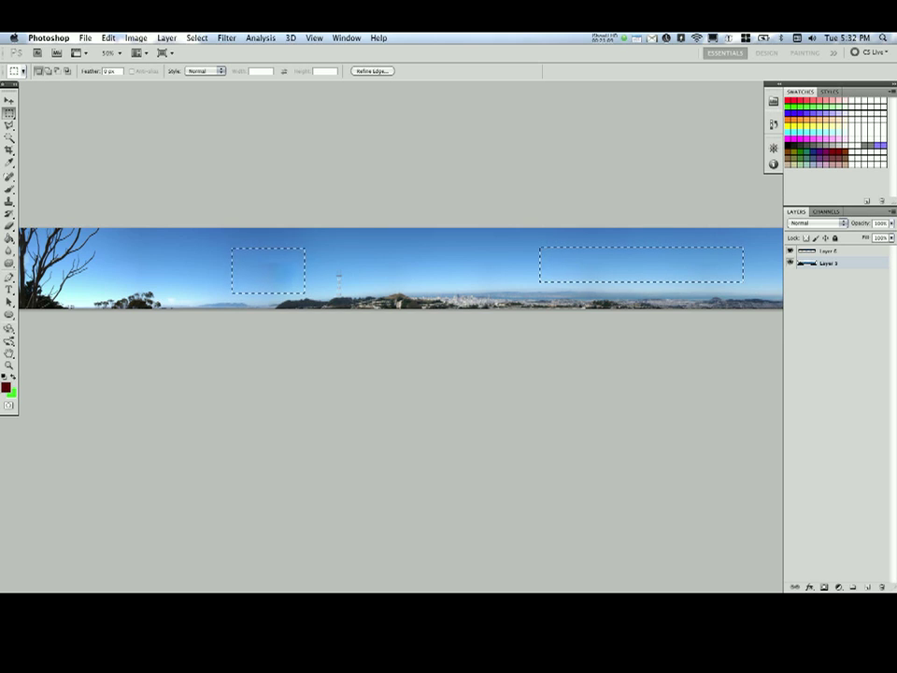
left_click(227, 38)
left_click(245, 51)
key("super+d")
Merge the visible layers and repeat the Motion Blur on a rectangle of upper sky above the distant hills past the city.
left_click_drag(400, 302, 89, 304)
key("shift+super+e")
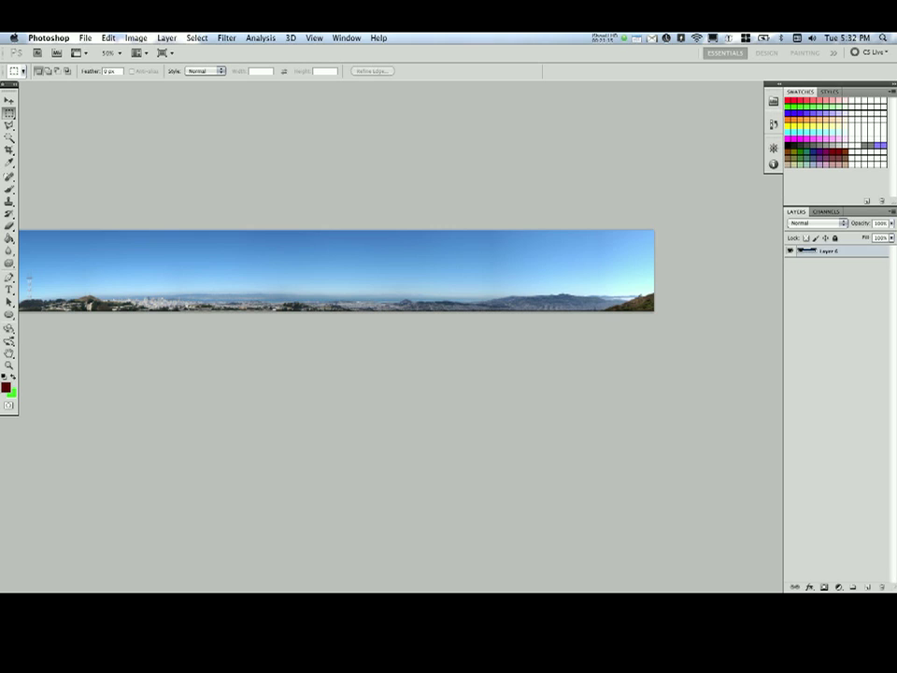
left_click_drag(425, 231, 538, 286)
left_click(226, 37)
left_click(245, 51)
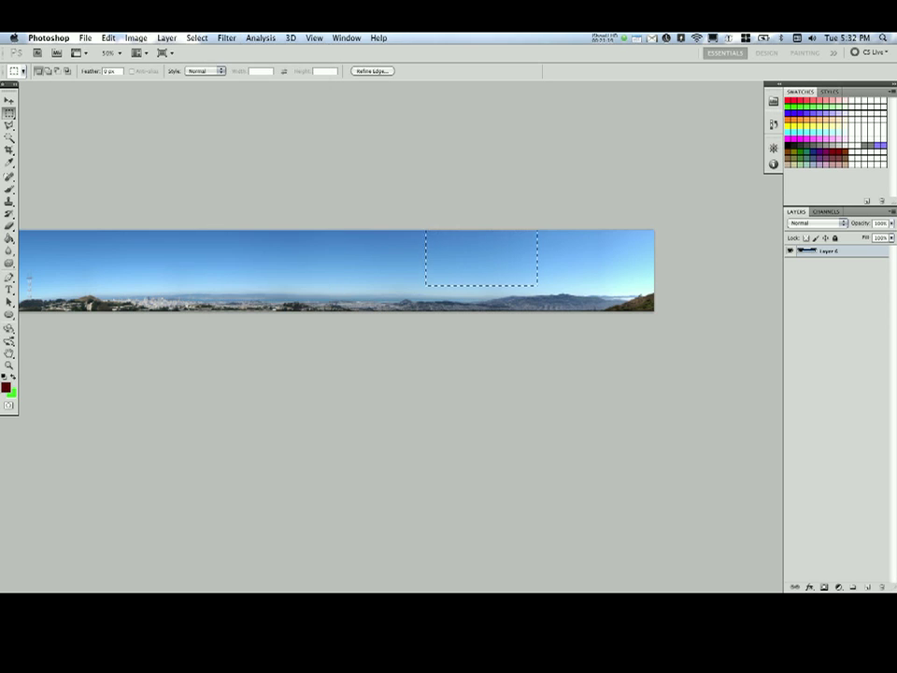
key("super+d")
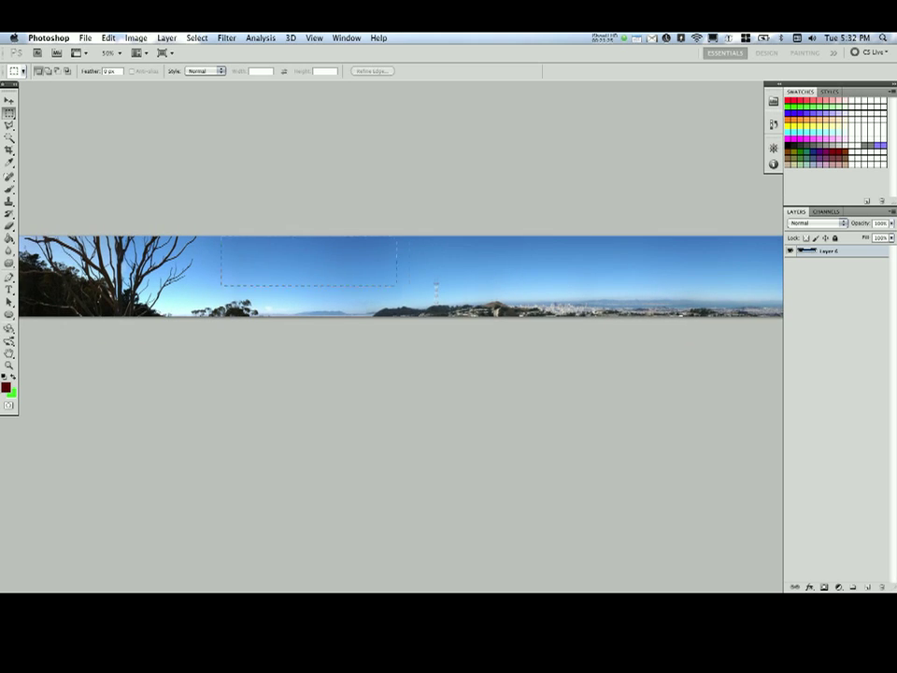
Repeat the Motion Blur on the upper sky between the bare tree and the radio tower, and deselect it.
left_click_drag(396, 285, 409, 297)
left_click(226, 39)
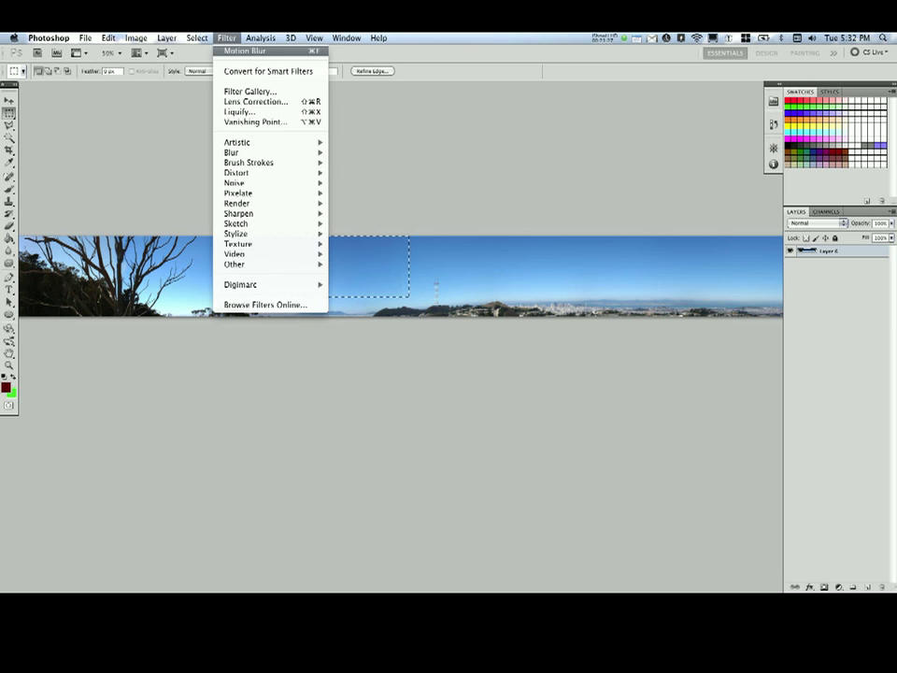
left_click(245, 50)
key("super+d")
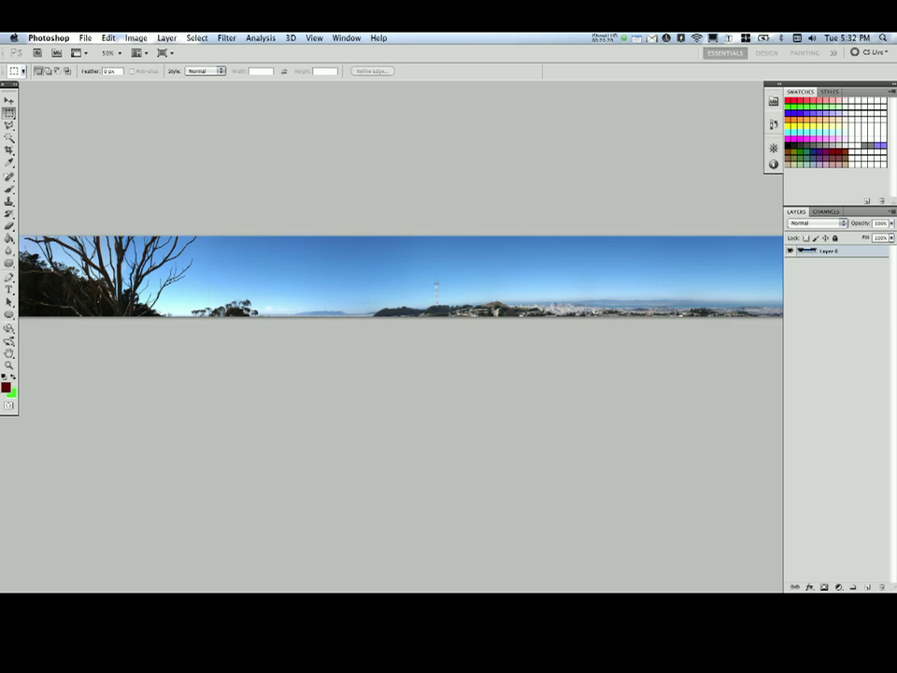
Save the panorama in the skybox_demo folder as raw_pano.tga in 24 bits/pixel Targa format, replacing the existing file.
key("super+minus")
key("super+minus")
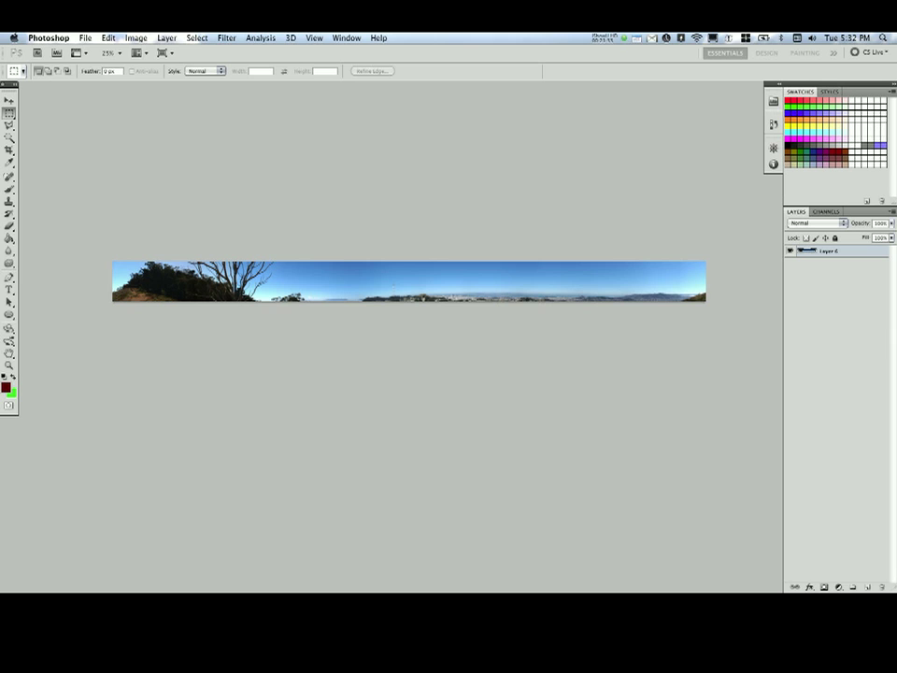
key("v")
key("super+plus")
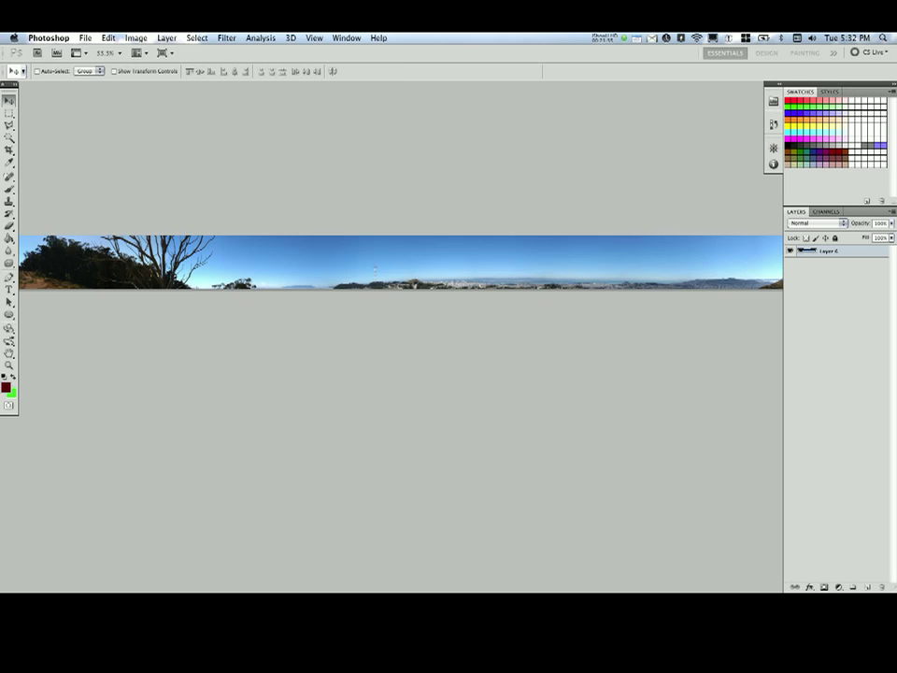
left_click(85, 37)
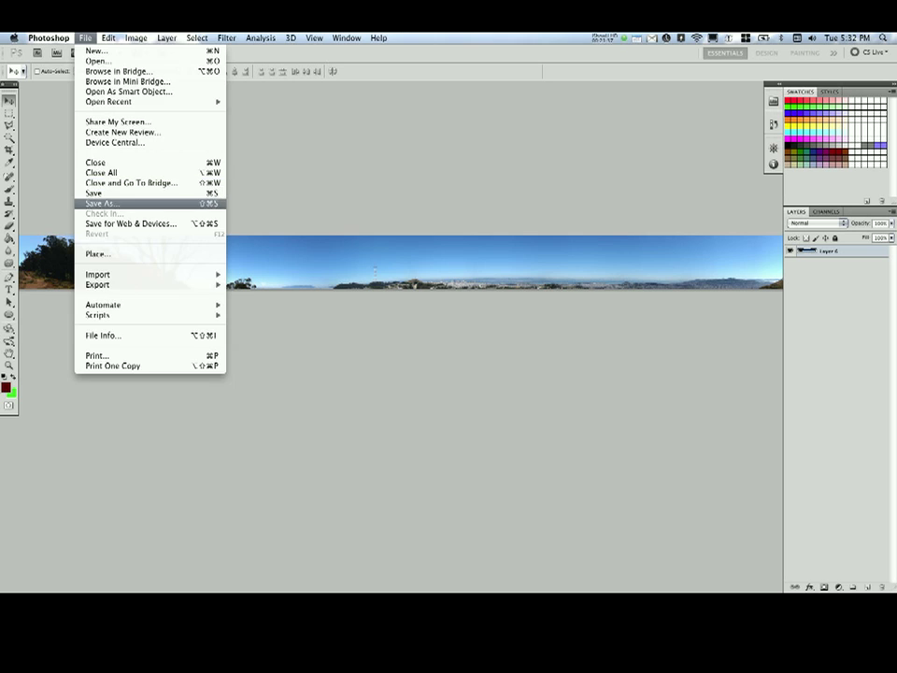
left_click(97, 202)
left_click(426, 135)
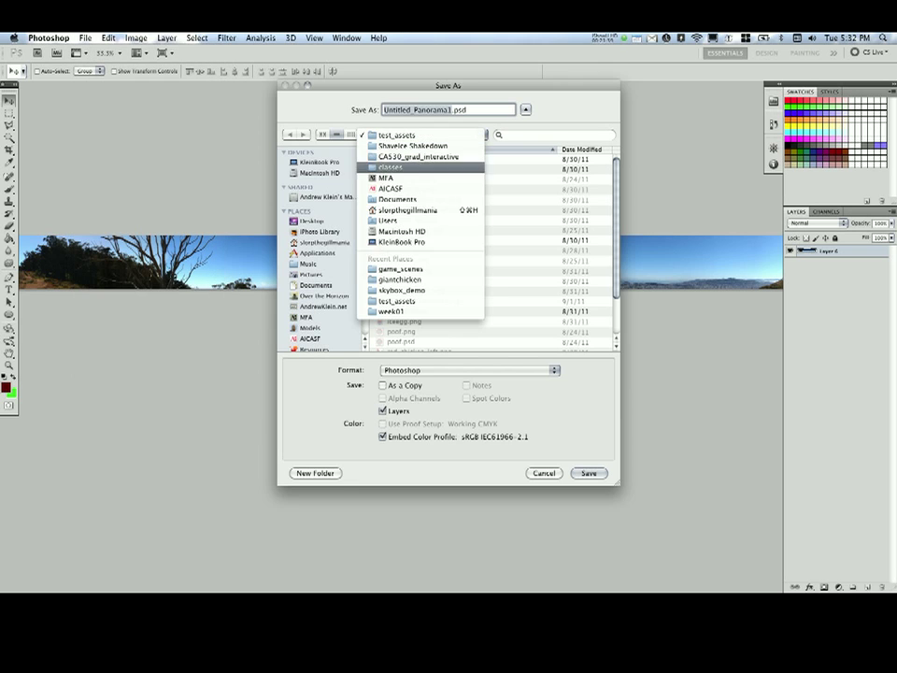
left_click(412, 291)
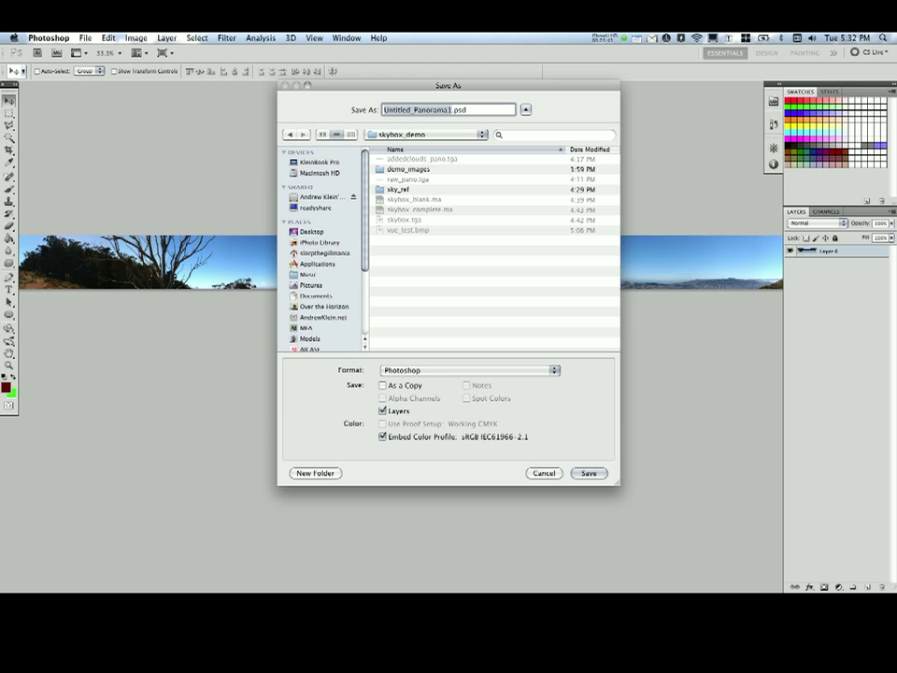
left_click(408, 180)
left_click(467, 371)
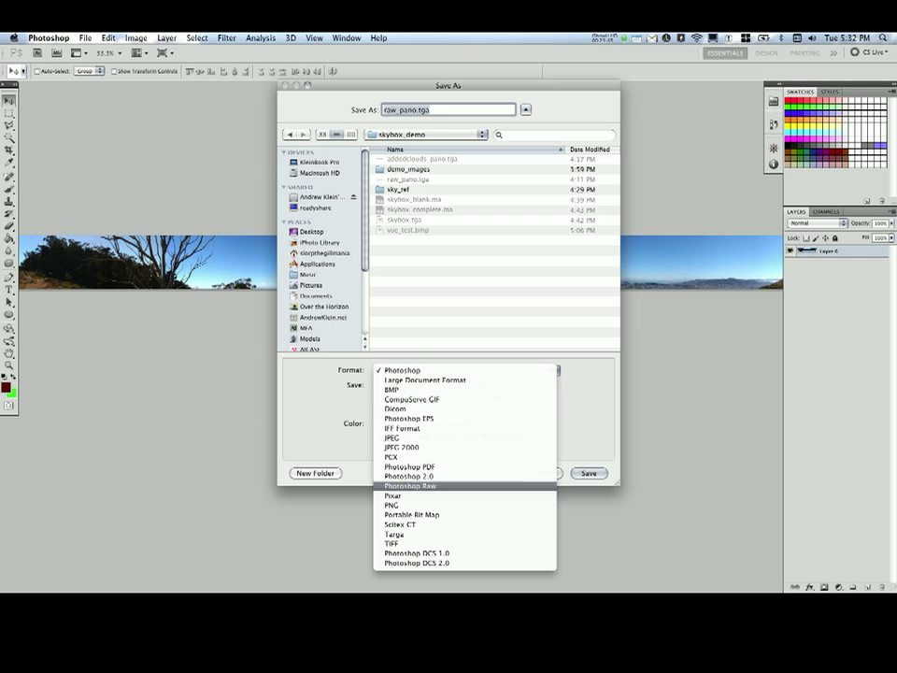
left_click(402, 534)
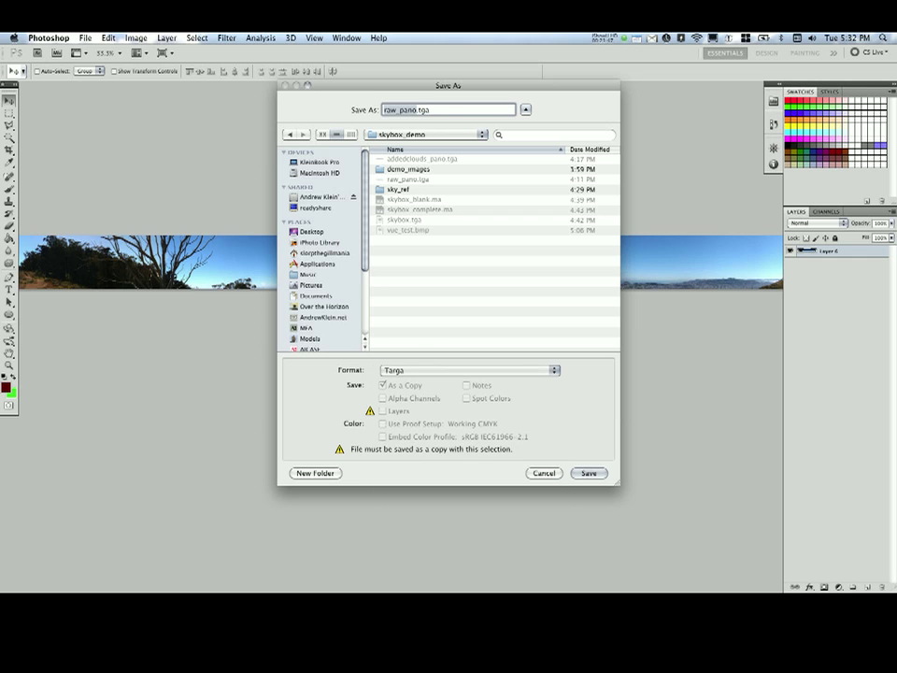
left_click(589, 473)
left_click(525, 156)
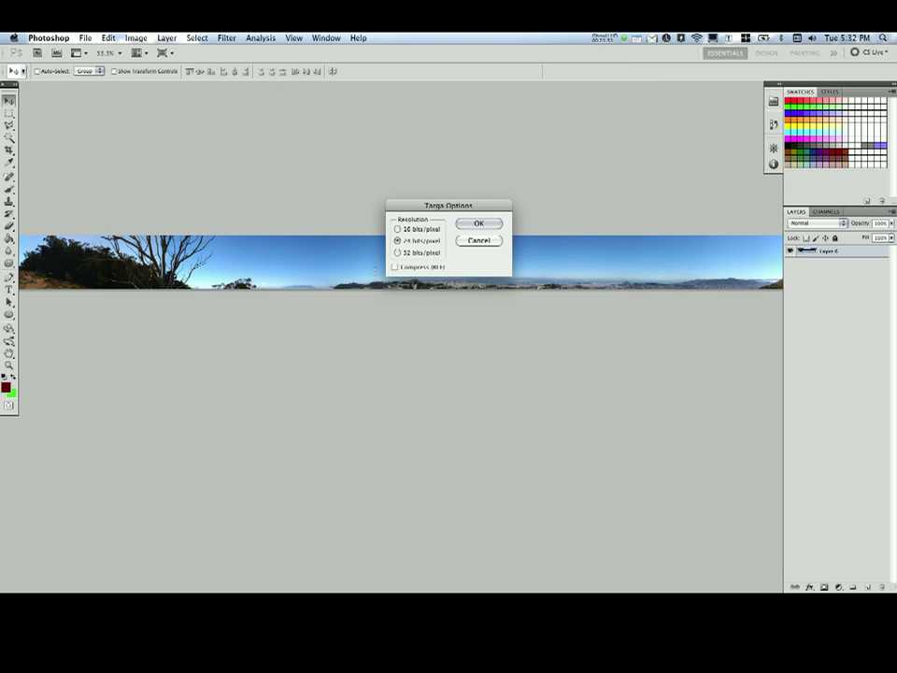
key("Return")
Heal the sky seam between the distant bay mountain and the dark hill with a smaller Content-Aware Spot Healing Brush.
key("super+plus")
key("super+plus")
key("super+plus")
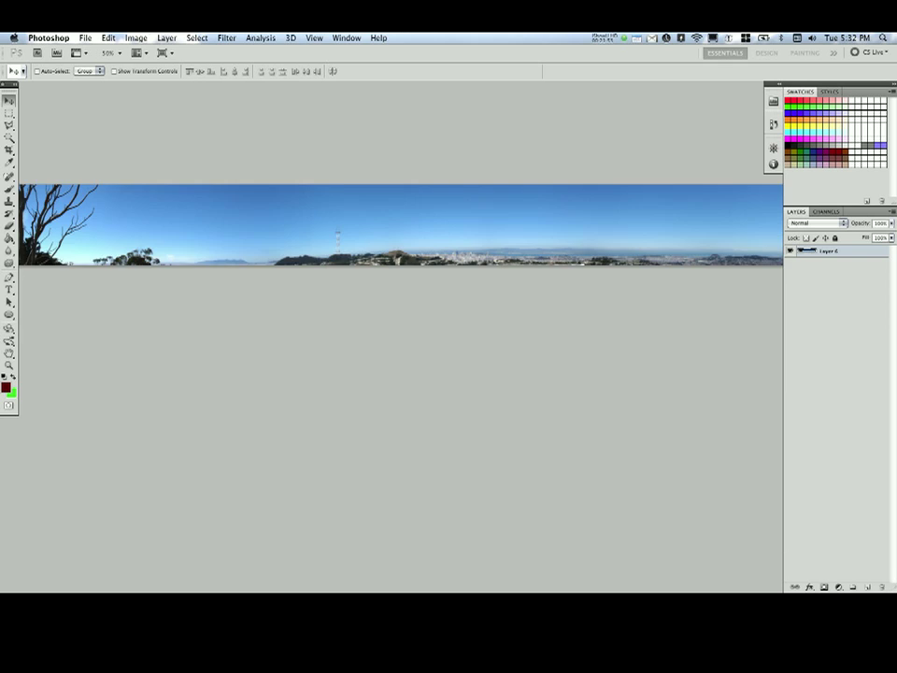
key("super+equal")
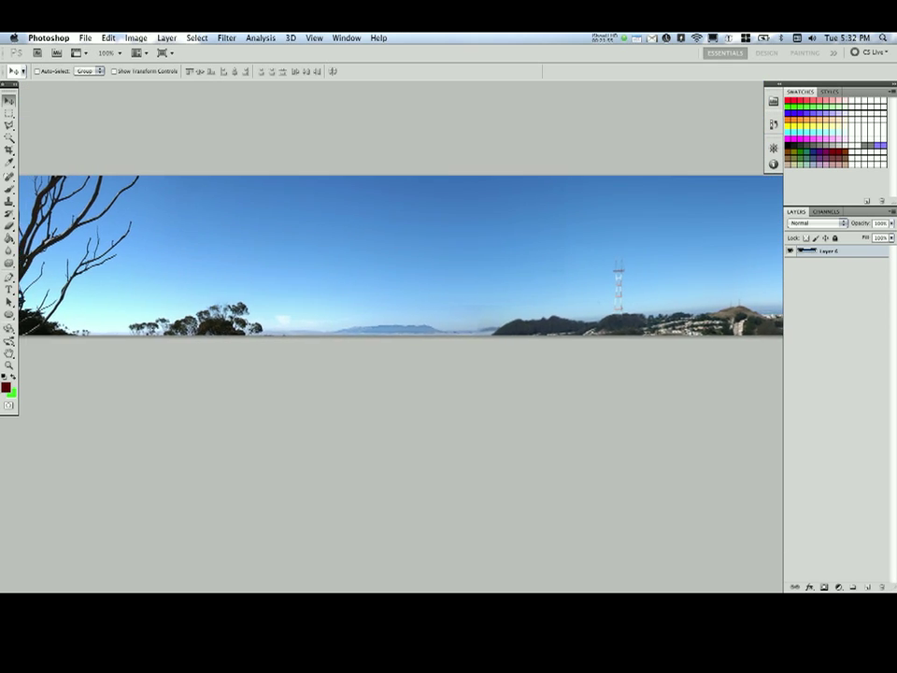
key("super+equal")
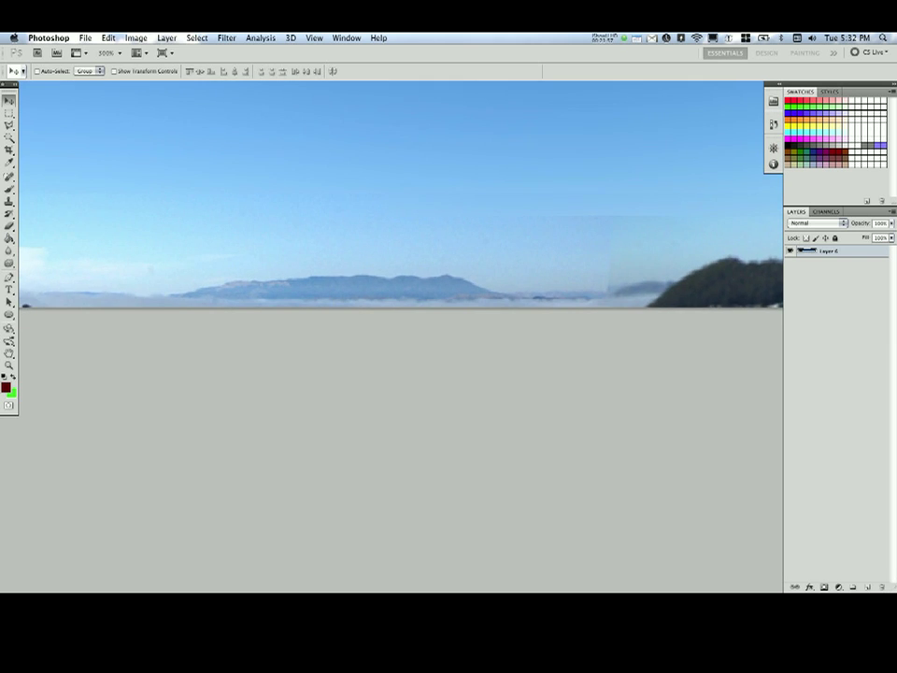
left_click_drag(402, 215, 224, 232)
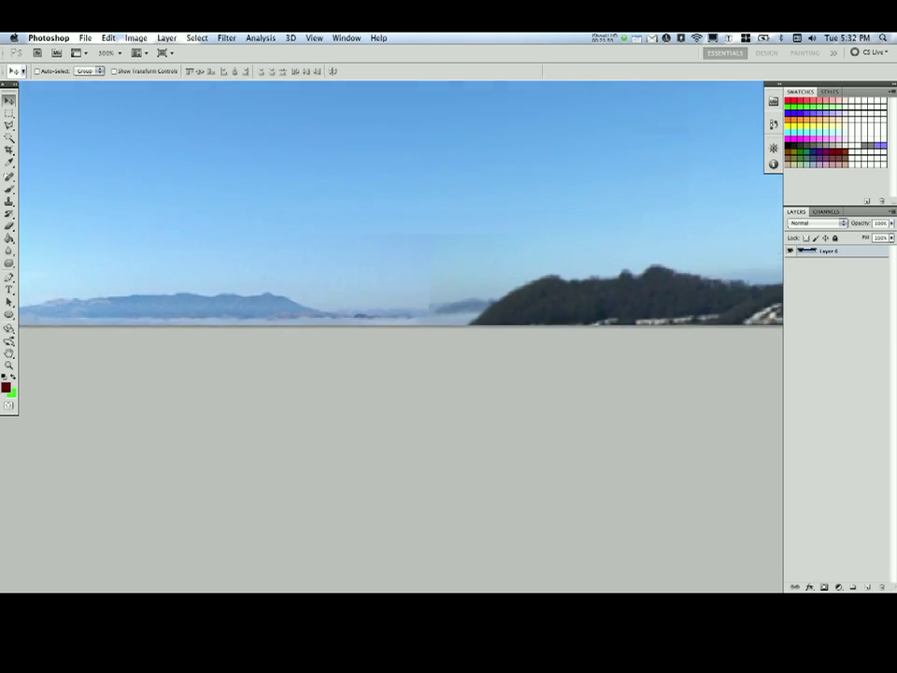
key("j")
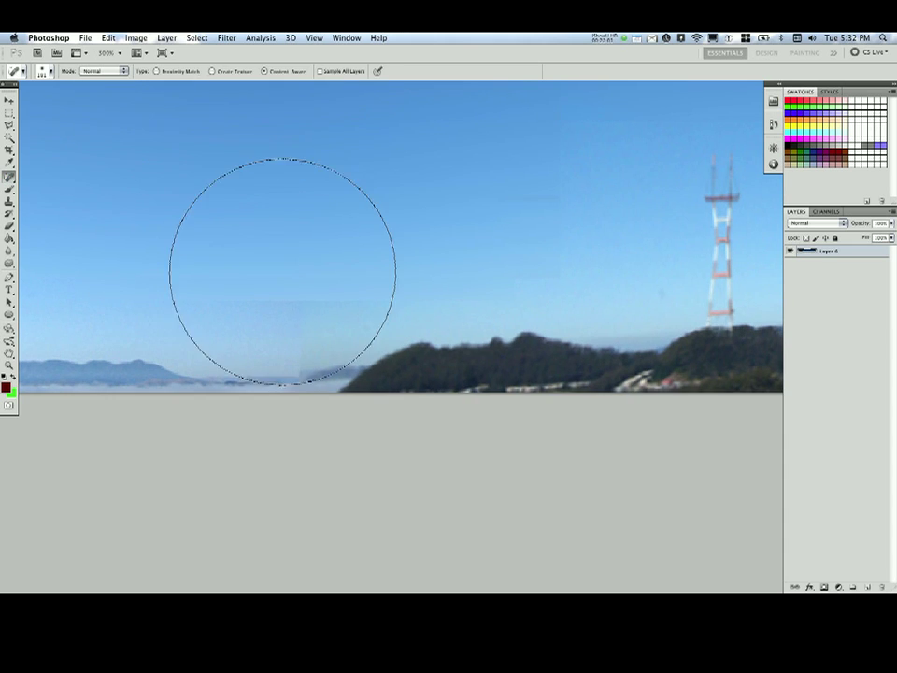
right_click(283, 272)
left_click_drag(383, 292, 357, 293)
left_click_drag(280, 302, 320, 299)
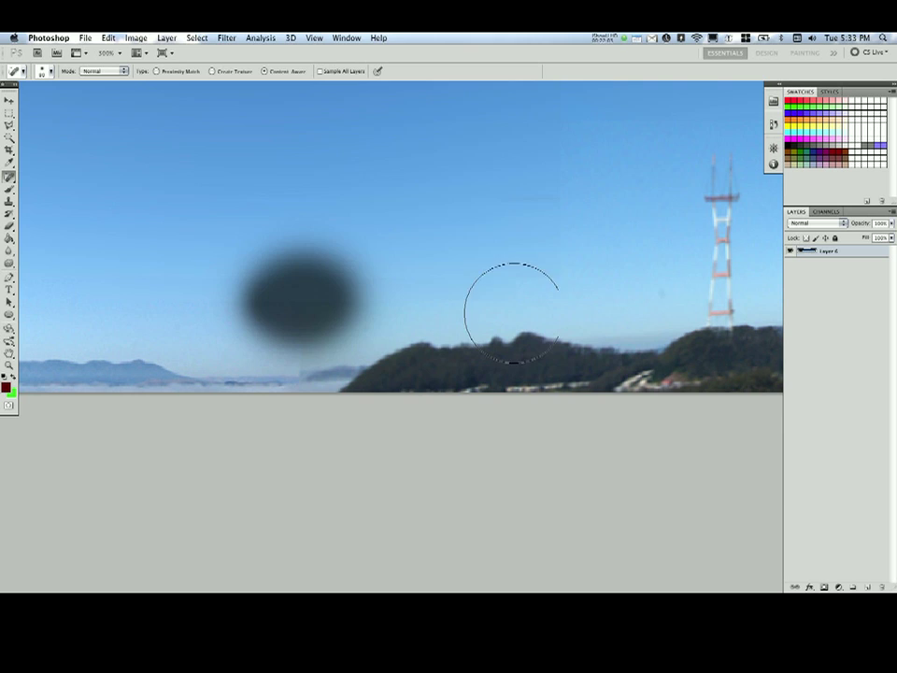
Apply the same Motion Blur to a small patch of low sky just beside the dark hill, and deselect it.
key("super+minus")
key("super+minus")
key("super+minus")
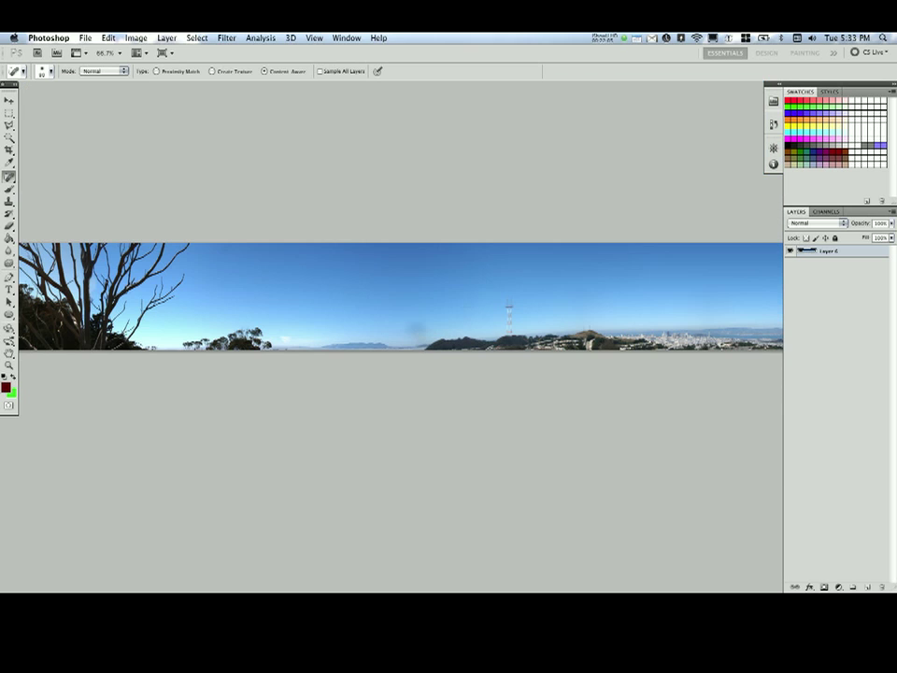
key("m")
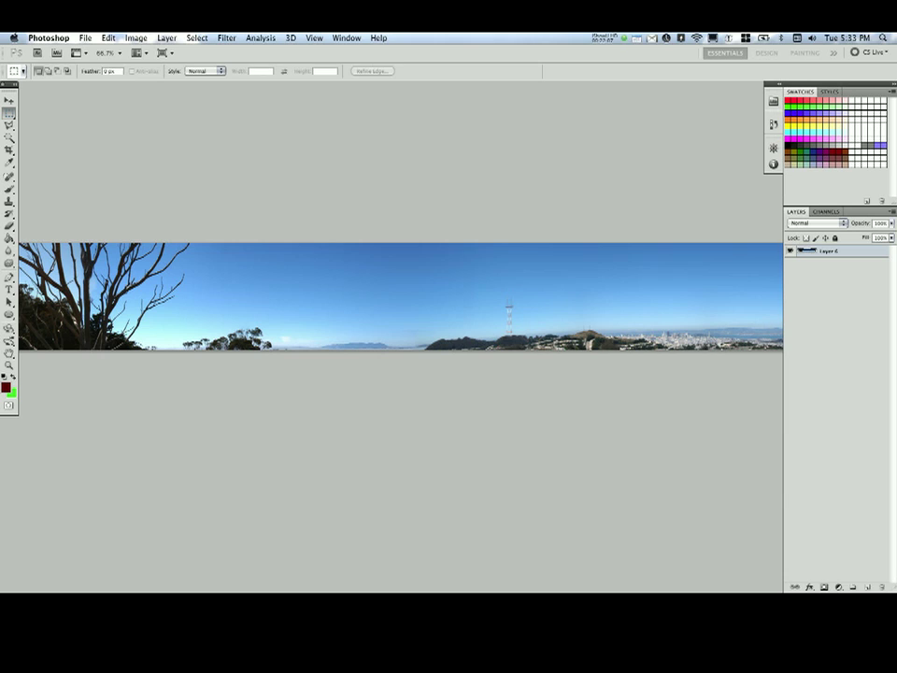
left_click_drag(411, 335, 428, 338)
left_click(227, 37)
left_click(243, 51)
key("super+d")
Save the retouched panorama again as a Targa copy over raw_pano.tga in the skybox_demo folder.
key("super+s")
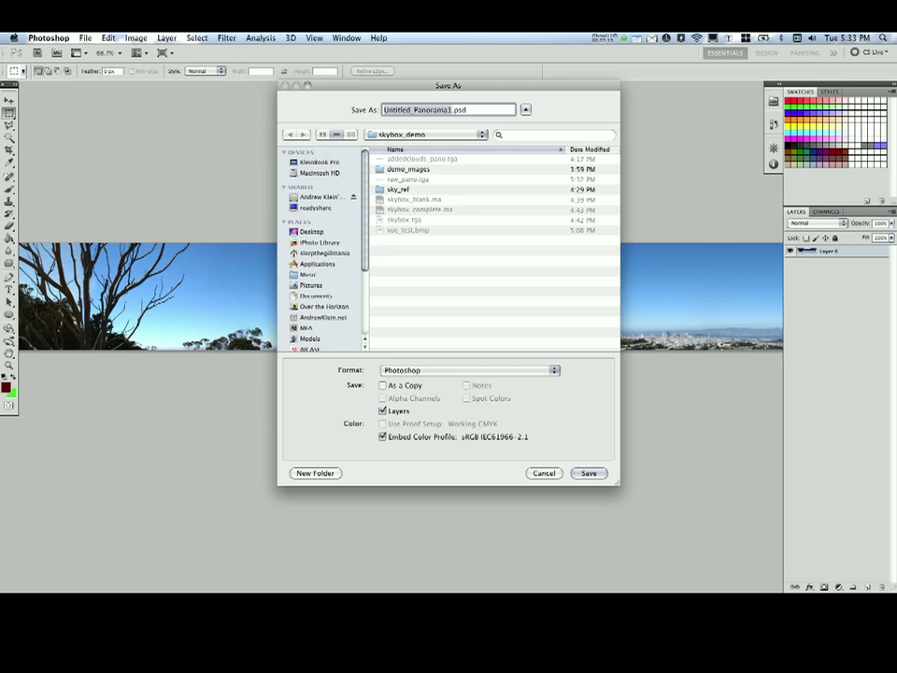
left_click(469, 371)
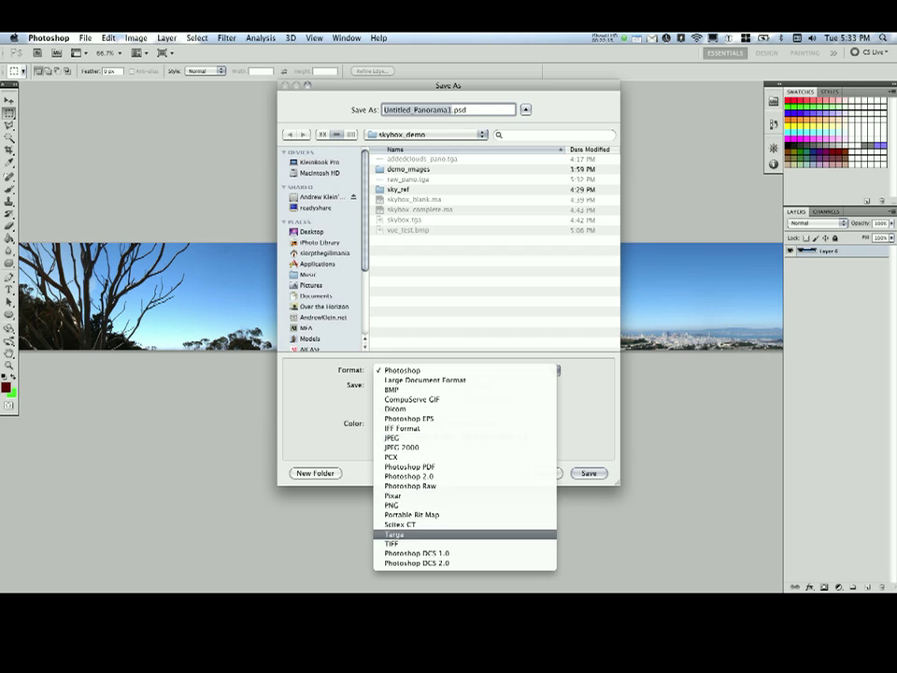
left_click(458, 535)
left_click(423, 159)
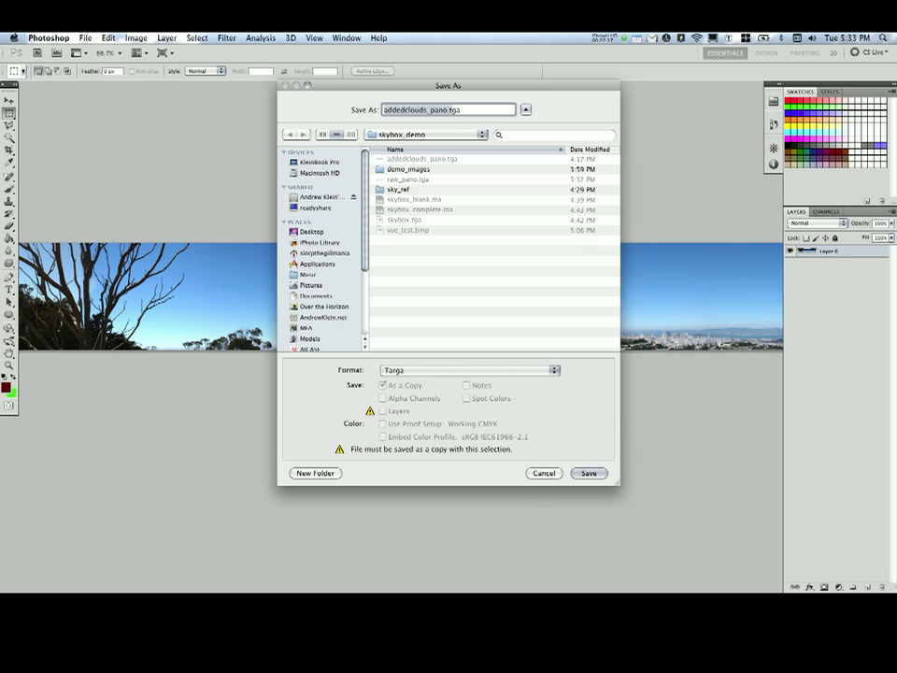
left_click(409, 180)
left_click(589, 473)
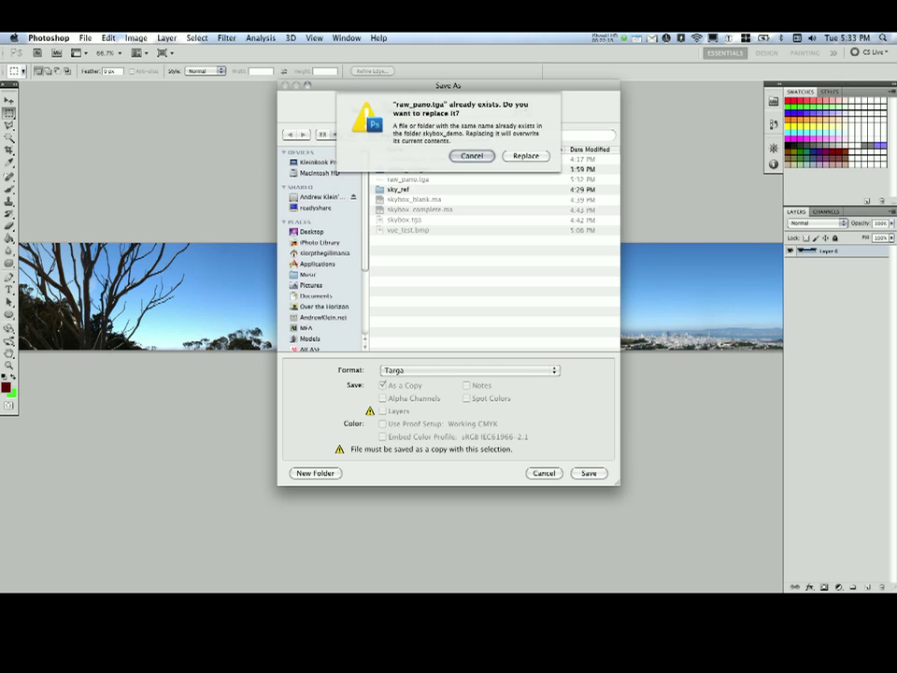
left_click(527, 155)
left_click(479, 223)
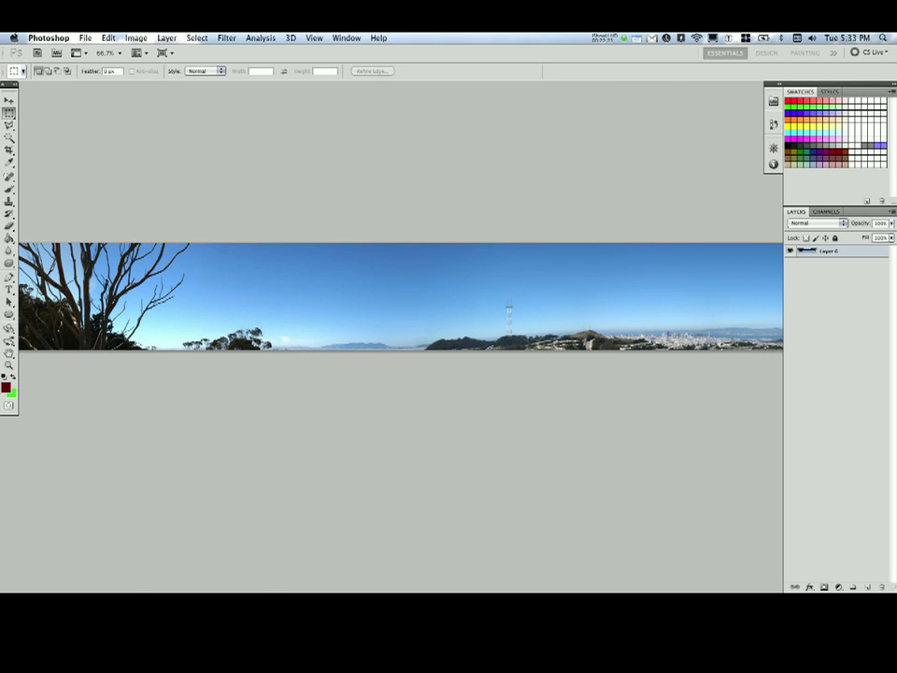
Return the panorama to a standard window and switch to the skybox_demo folder in Finder.
key("f")
key("f")
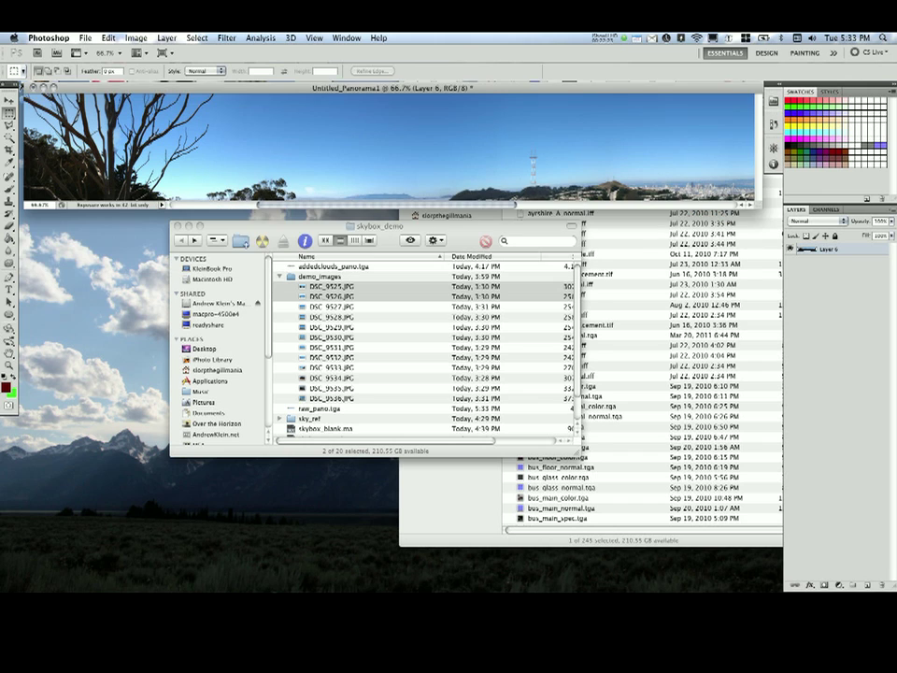
left_click(430, 226)
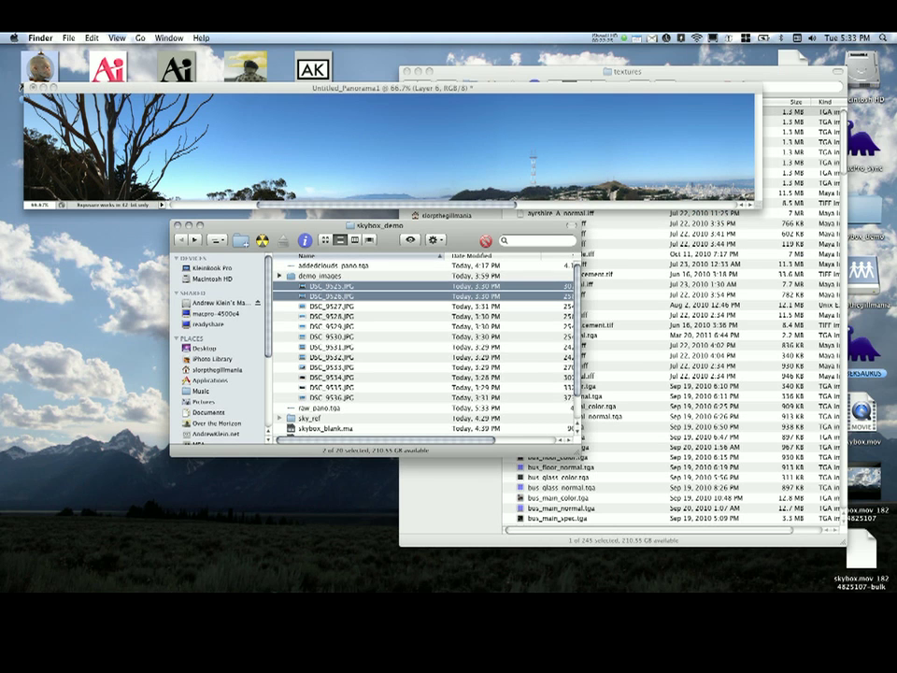
Open the sky_ref folder and preview its first photo, DSC_2729.JPG.
left_click(279, 276)
double_click(308, 297)
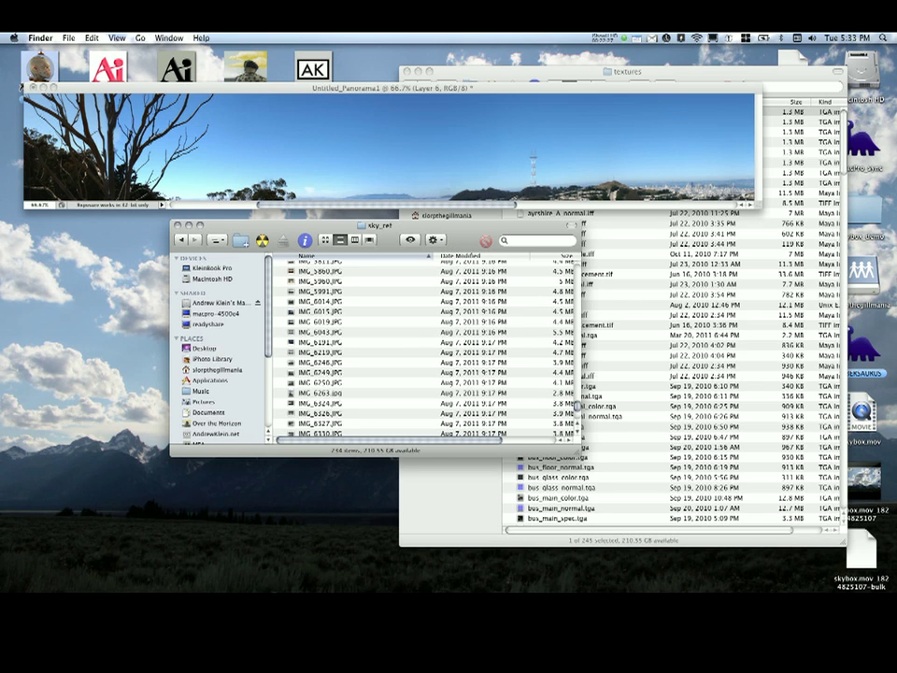
scroll(421, 346, "up", 15)
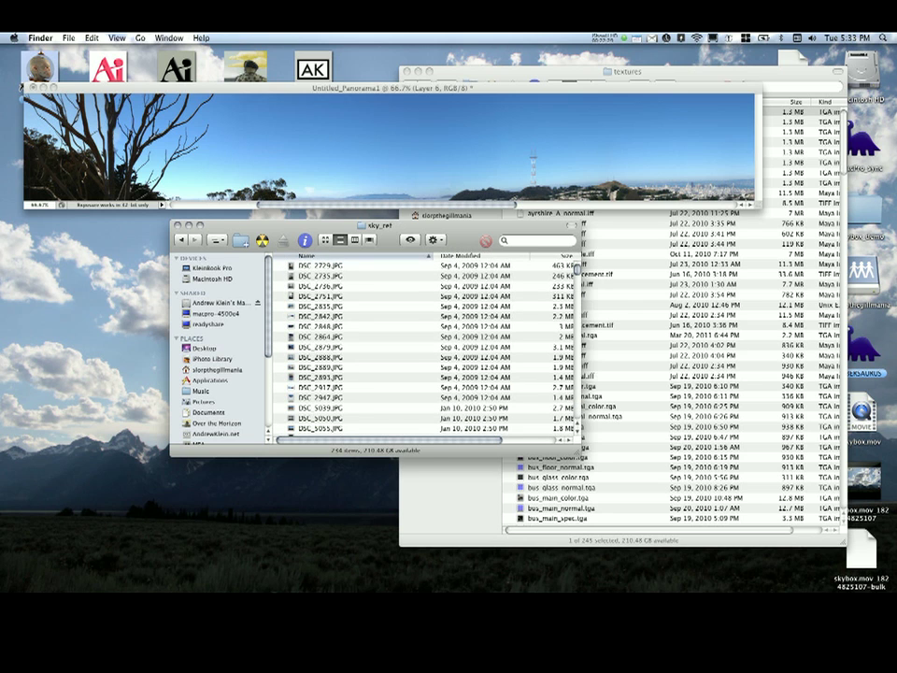
key("space")
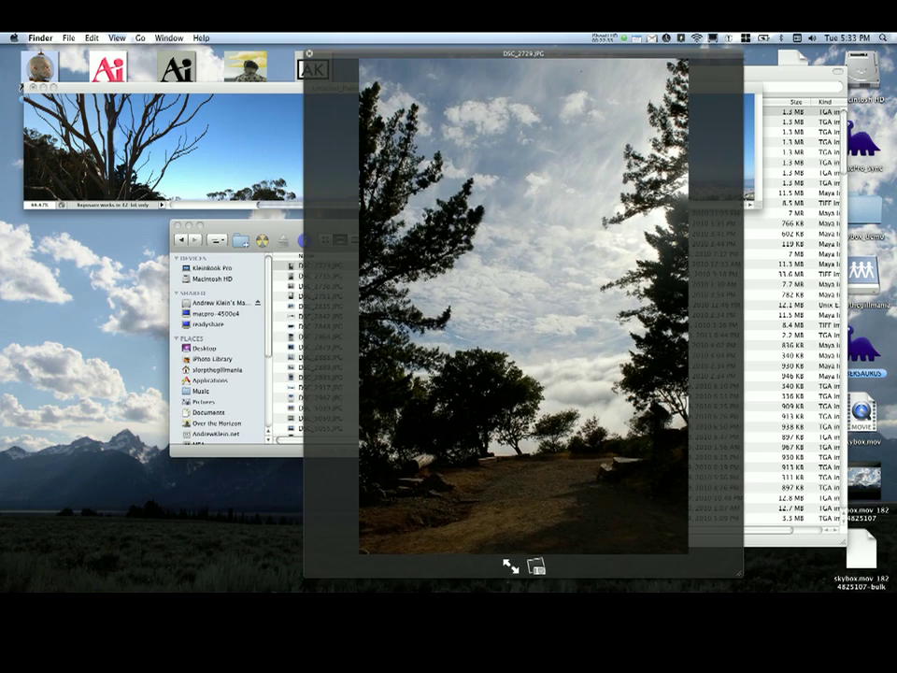
left_click_drag(523, 54, 370, 49)
Look through the sky reference photos from DSC_2729.JPG to DSC_5059.JPG for usable clouds, and close the preview.
key("Down")
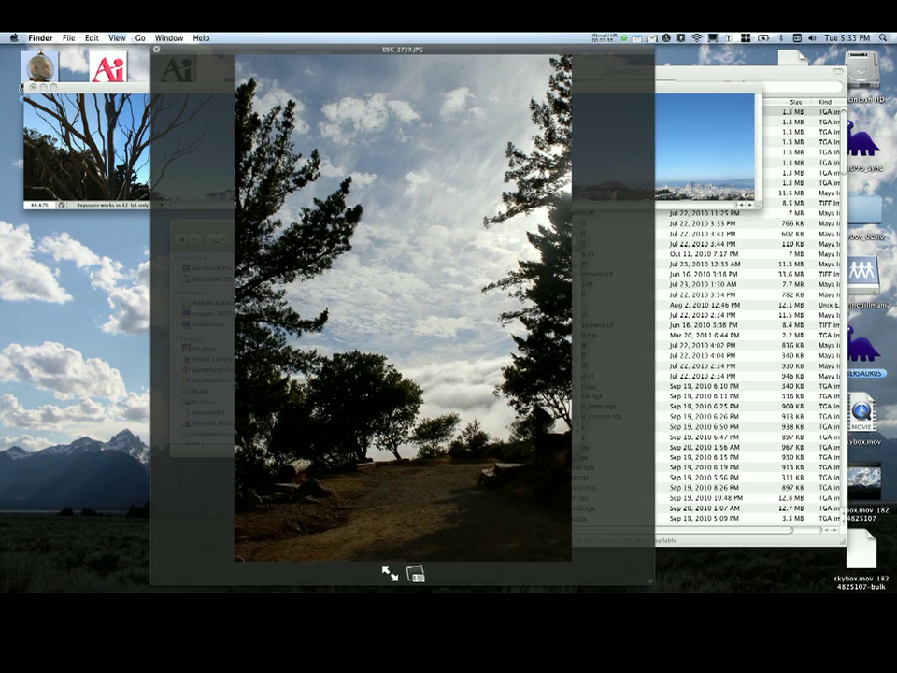
key("Down")
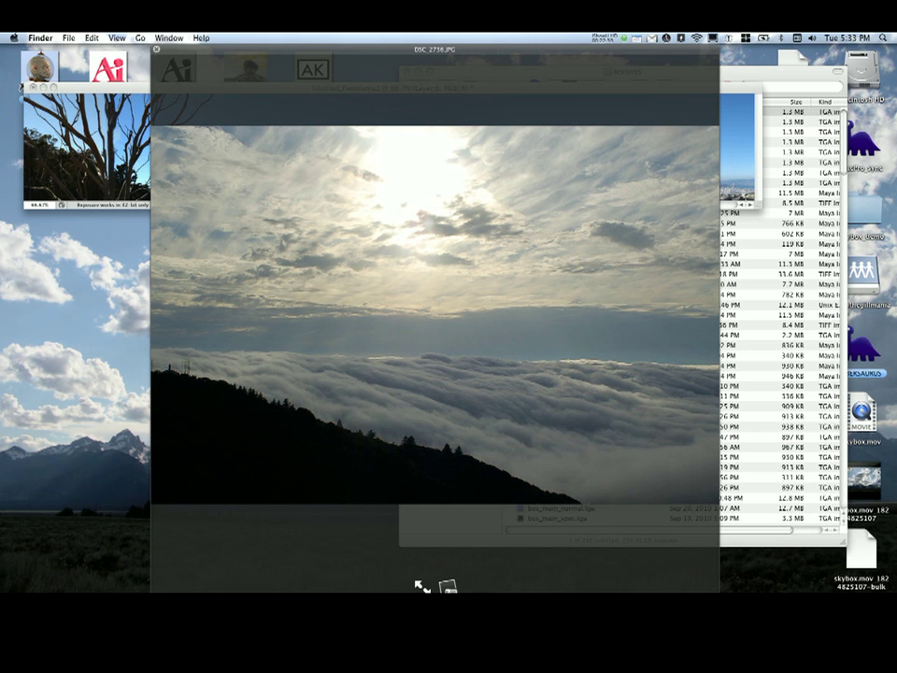
key("Down")
key("Down")
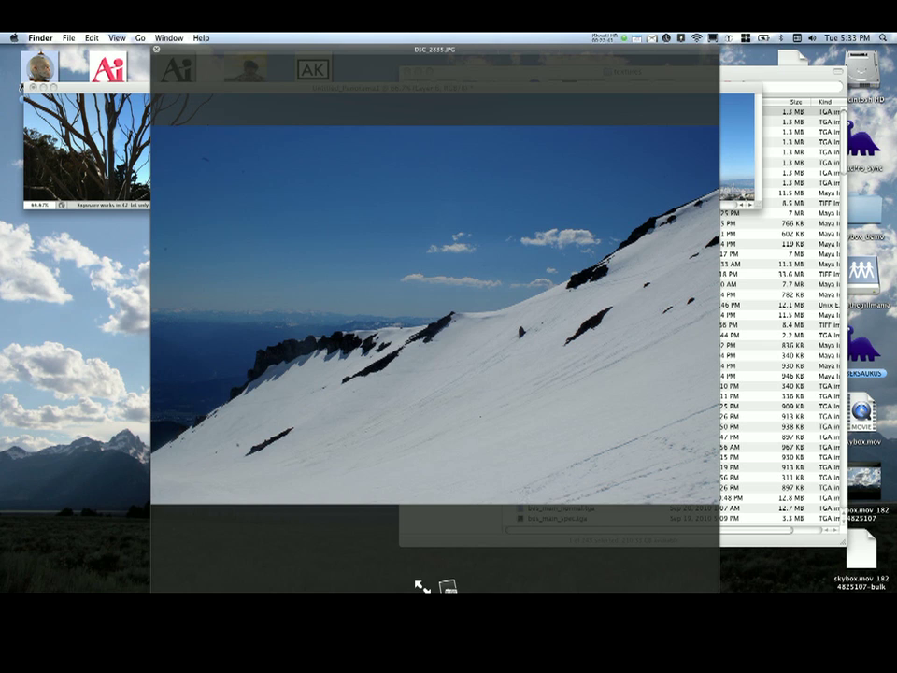
key("Down")
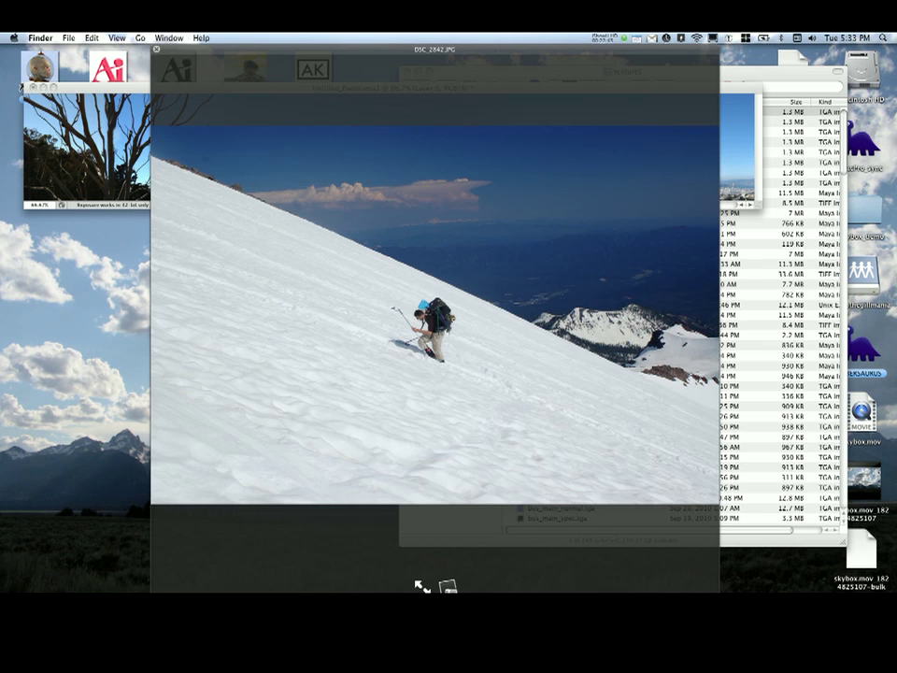
key("Down")
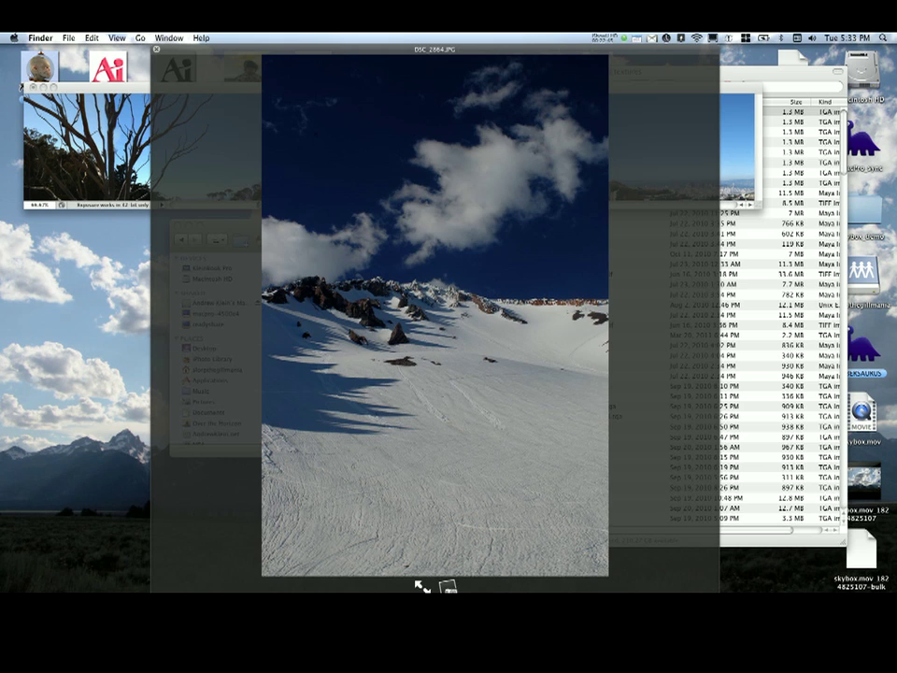
key("Down")
key("Down")
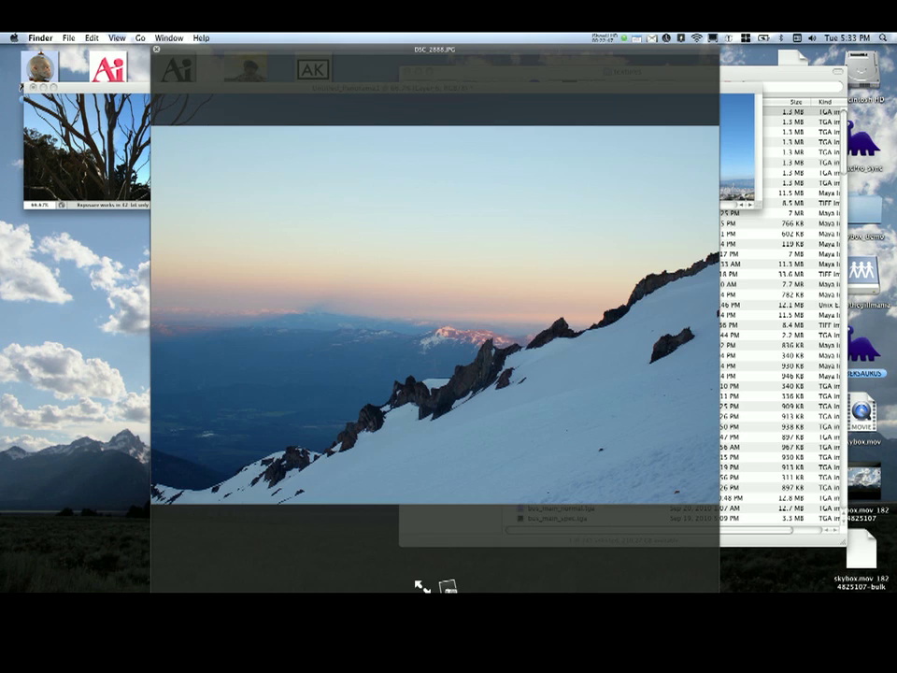
key("Down")
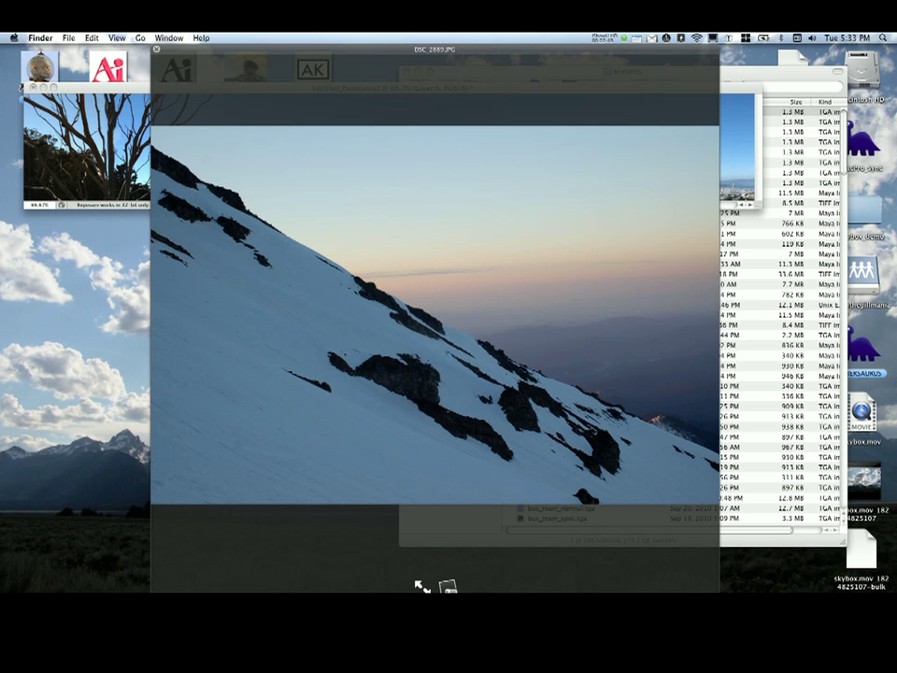
key("Down")
key("Down")
key("Down")
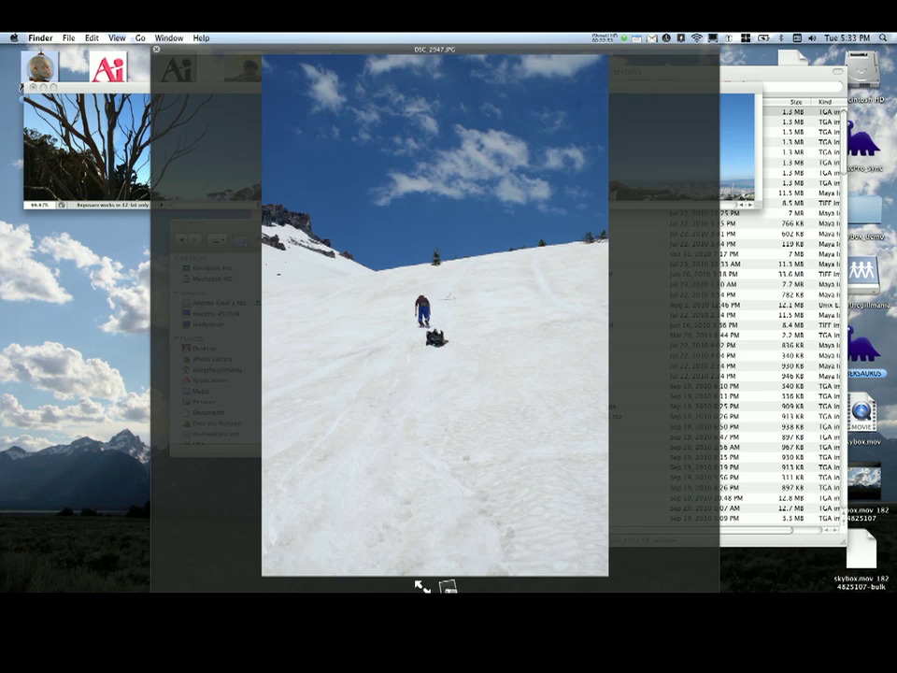
key("Down")
key("Down")
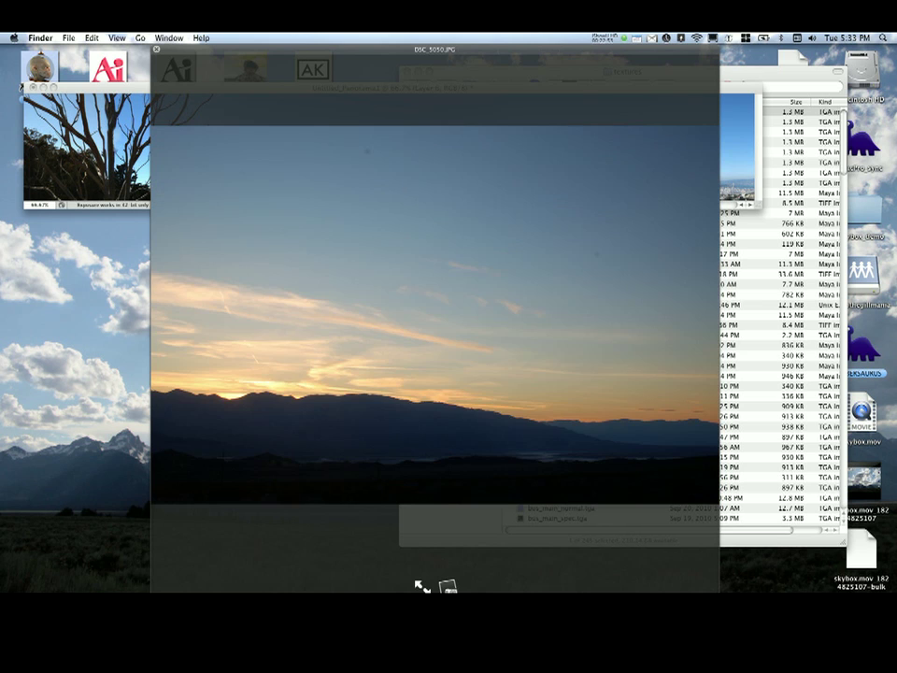
key("Down")
key("Down")
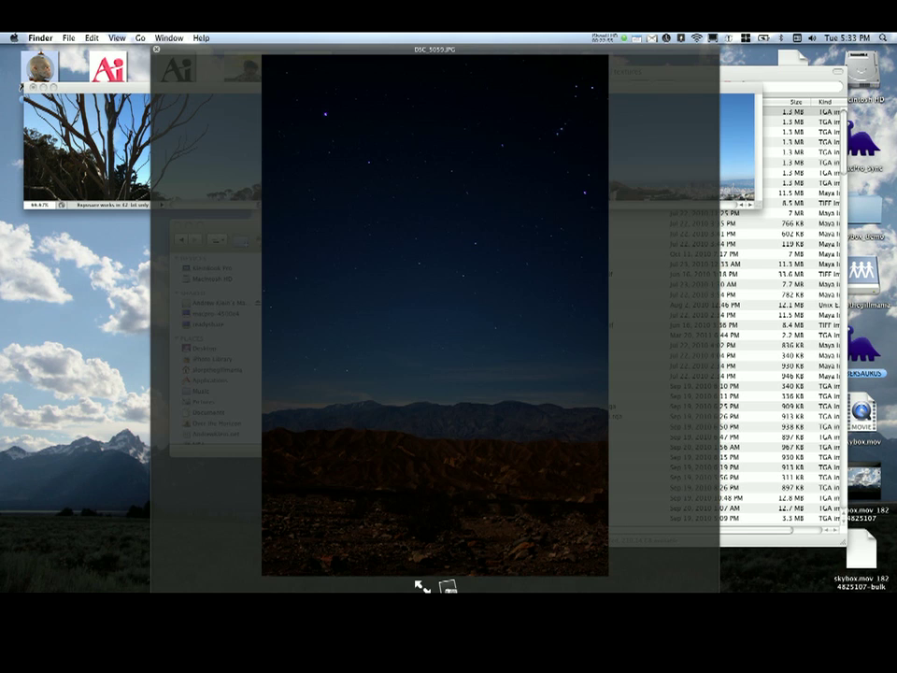
key("space")
Preview the cloud photos further down the folder, from DSC_8219.JPG to DSC_8394.JPG.
scroll(421, 346, "down", 15)
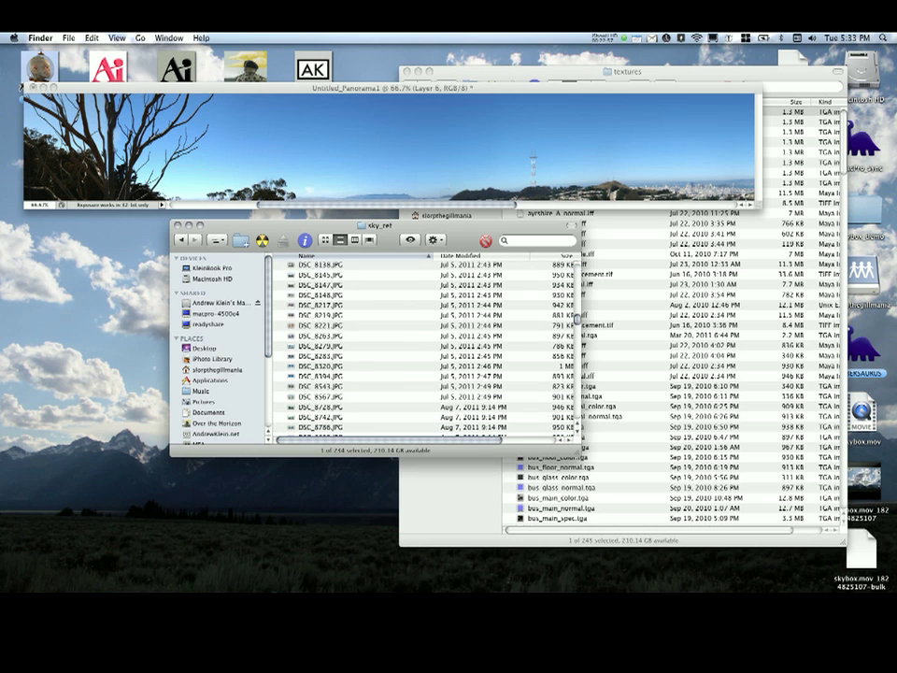
left_click(323, 315)
key("space")
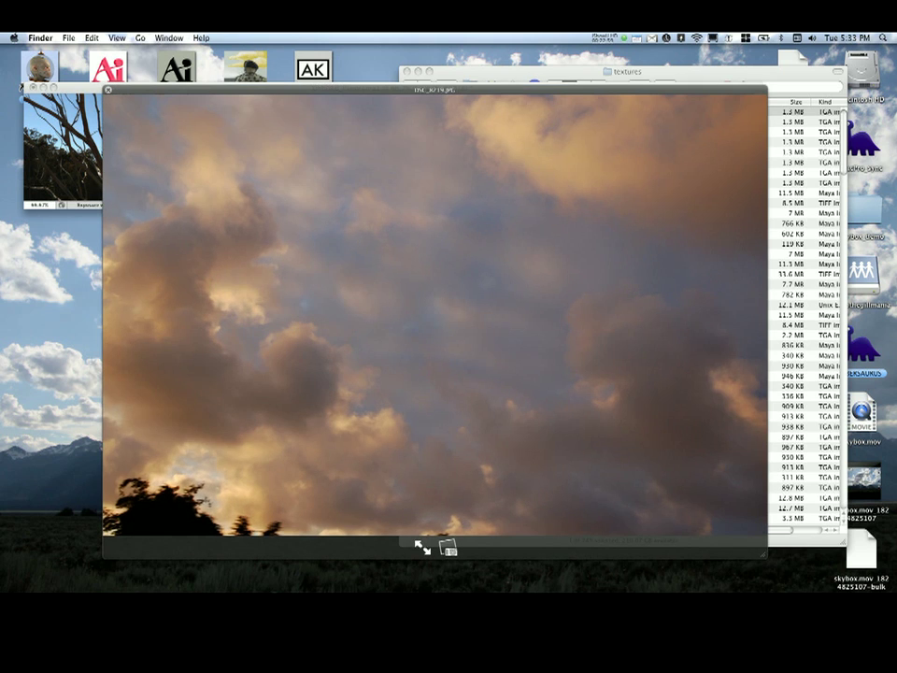
key("Down")
key("Down")
key("Down")
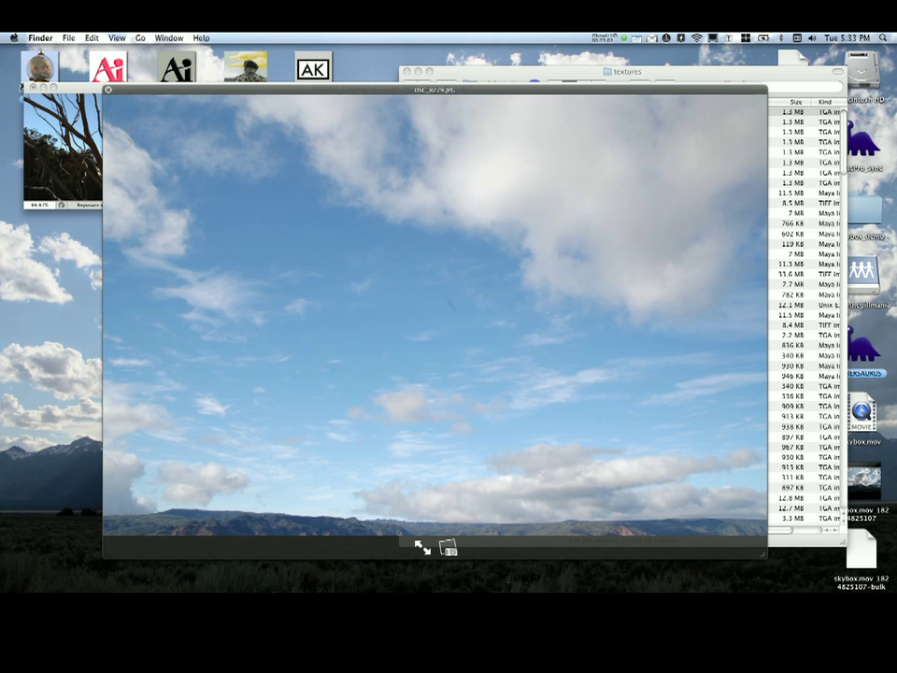
key("Down")
key("Down")
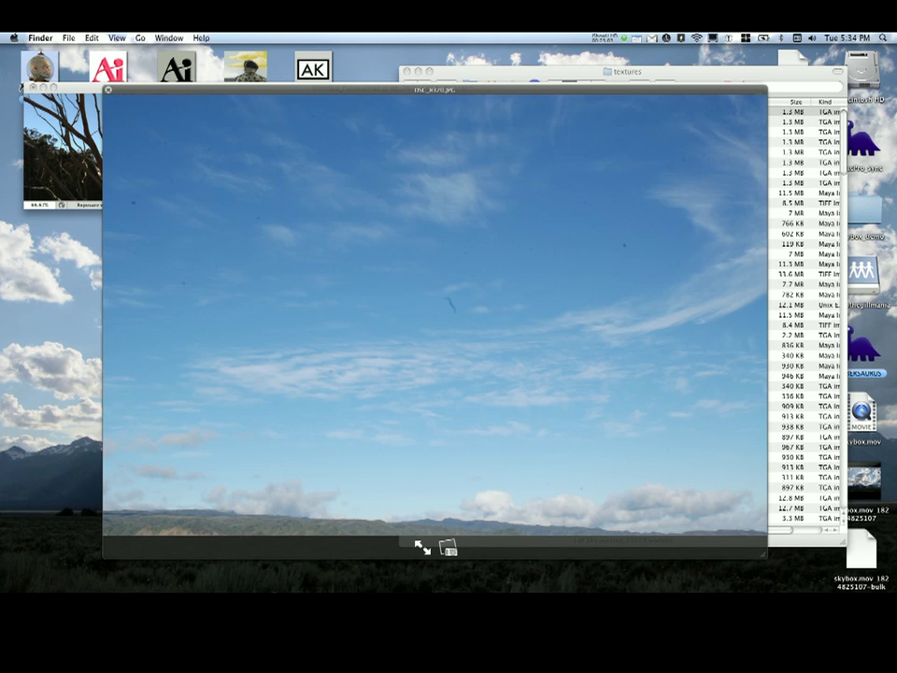
key("Down")
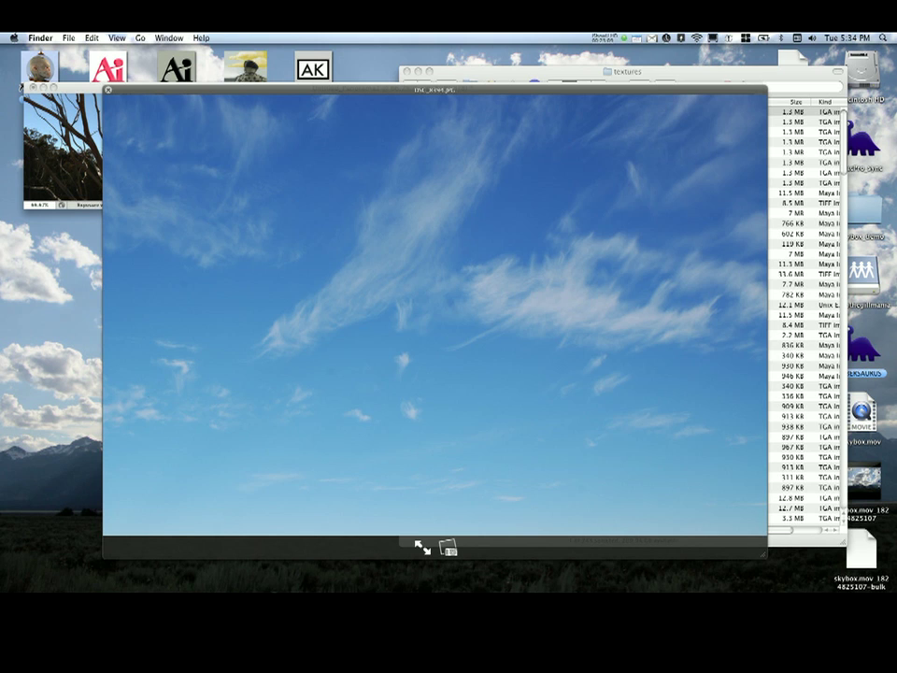
key("space")
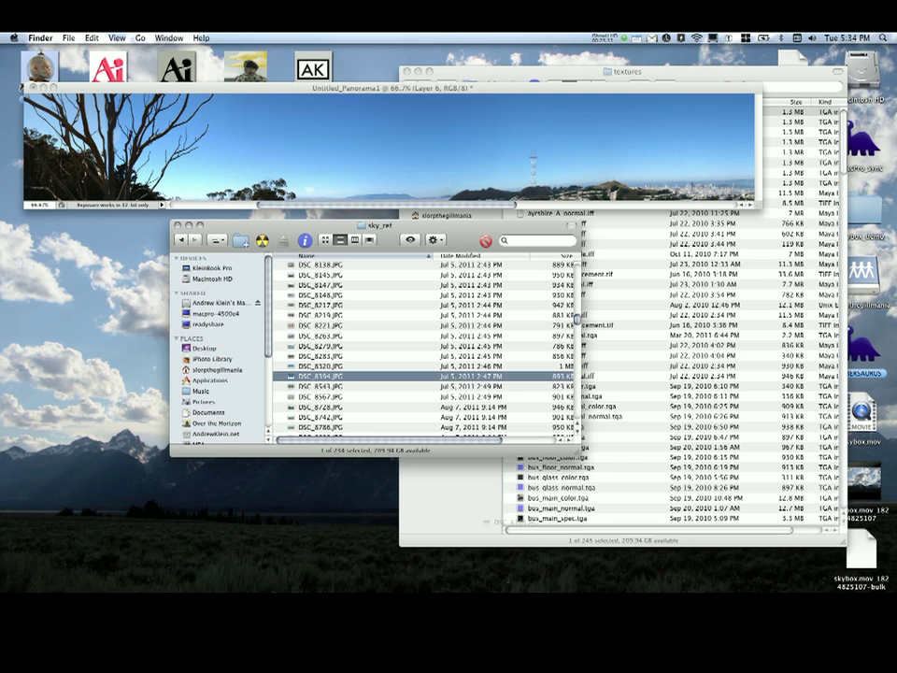
Open DSC_8394.JPG in Photoshop and outline its two large wispy clouds with the Polygonal Lasso.
left_click(542, 559)
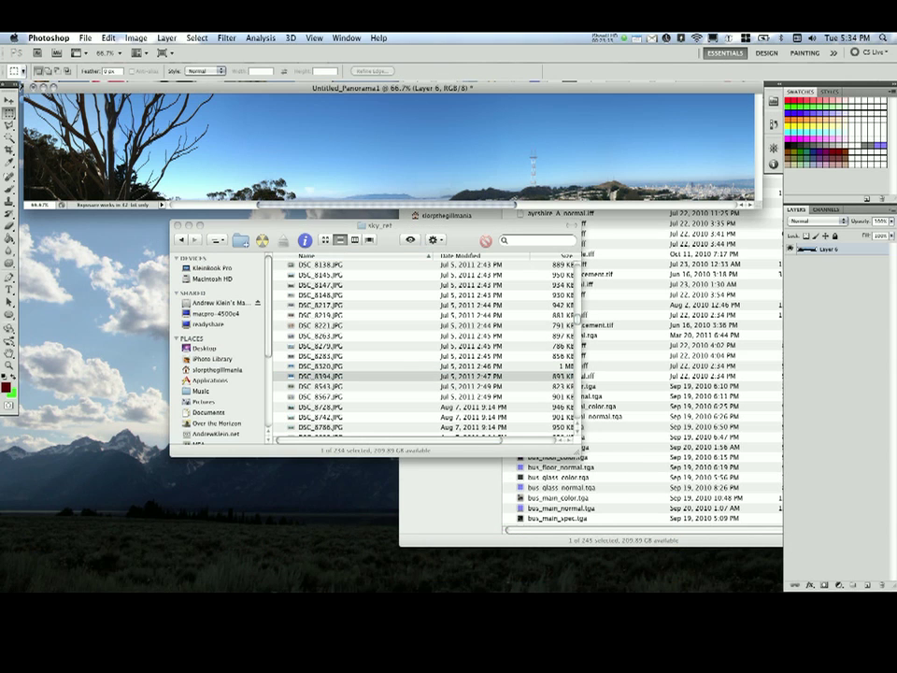
key("l")
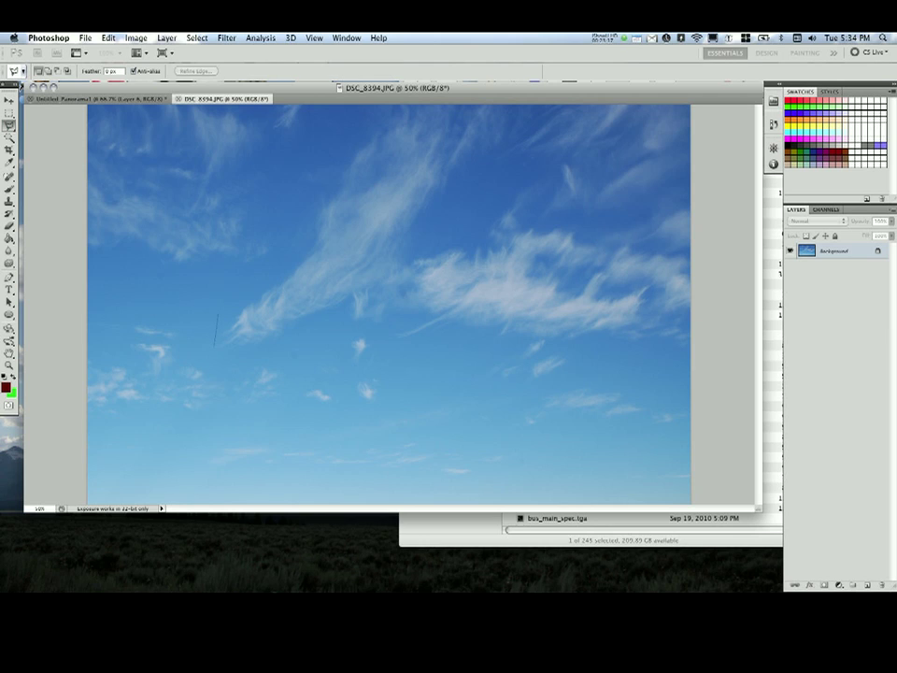
left_click(218, 315)
left_click(319, 157)
left_click(501, 105)
left_click(512, 125)
left_click(446, 225)
left_click(551, 174)
left_click(552, 201)
left_click(678, 256)
left_click(689, 301)
left_click(669, 361)
left_click(580, 346)
left_click(545, 382)
left_click(450, 381)
left_click(222, 355)
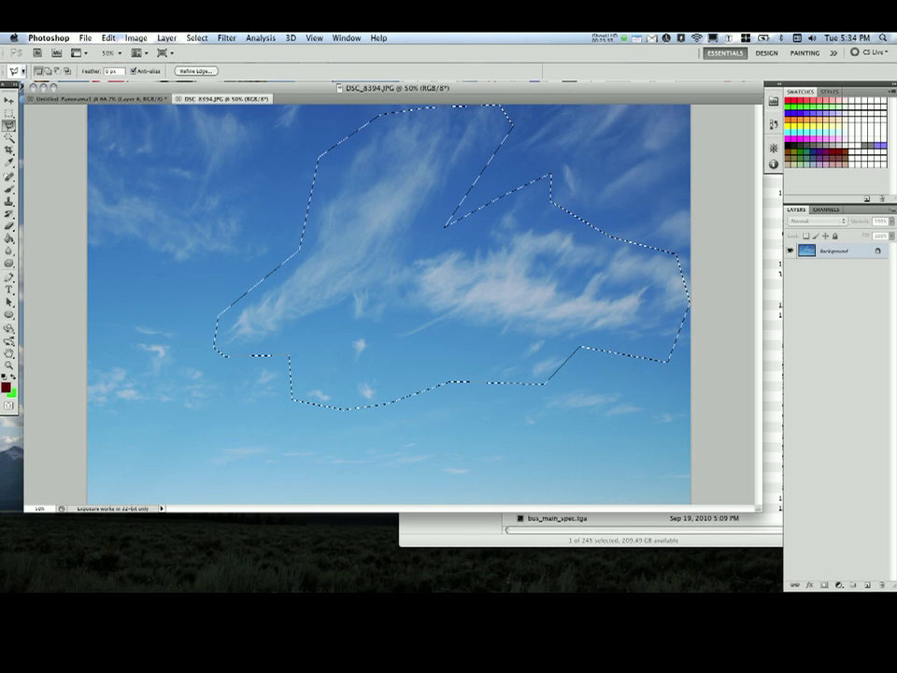
Copy the selected clouds into the panorama as a new layer, and show the panorama full screen at 100%.
key("super+c")
key("ctrl+Tab")
key("super+v")
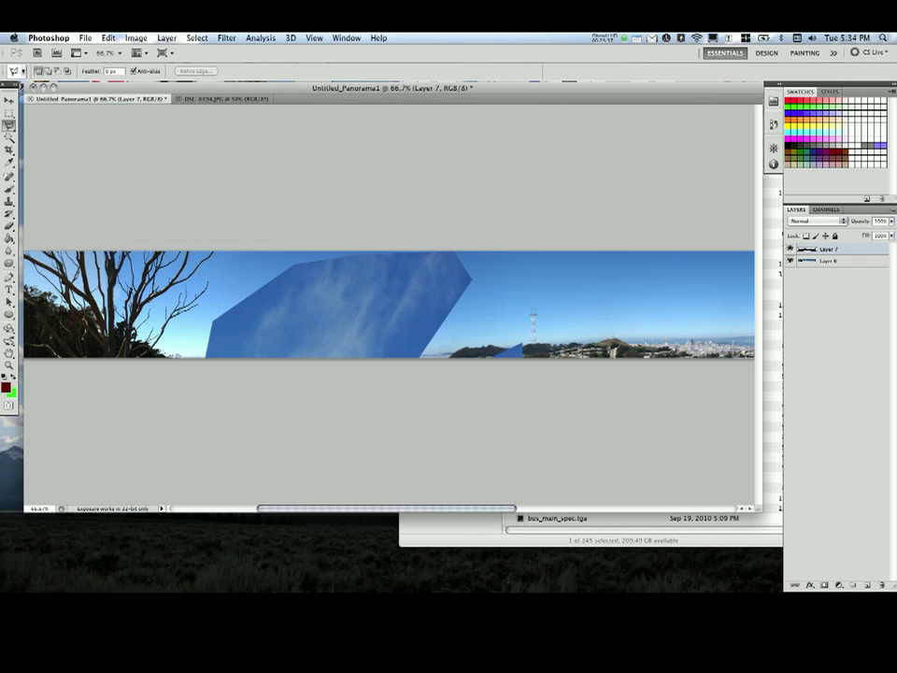
key("f")
key("super+plus")
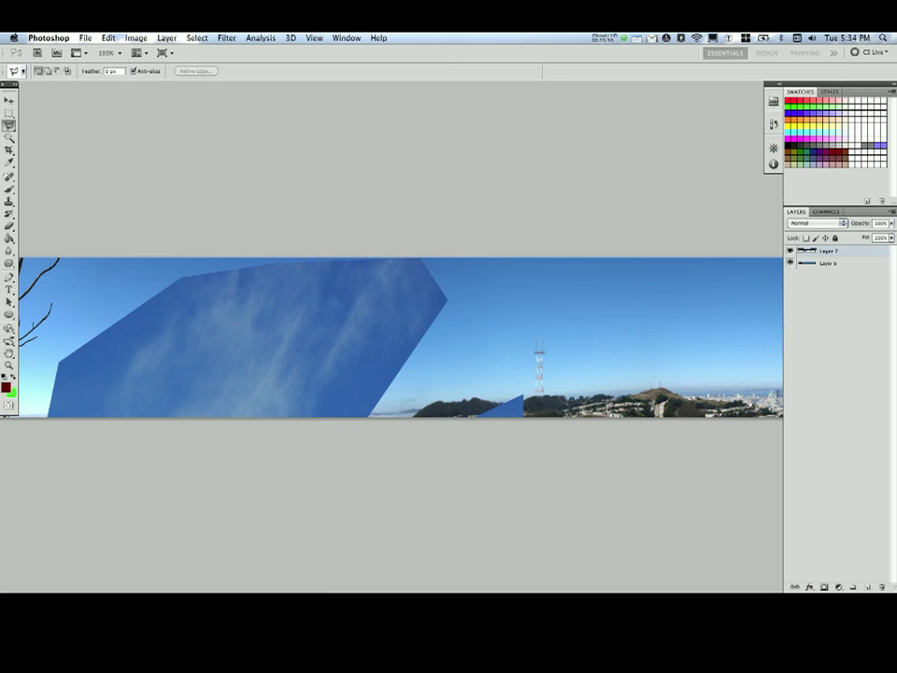
key("v")
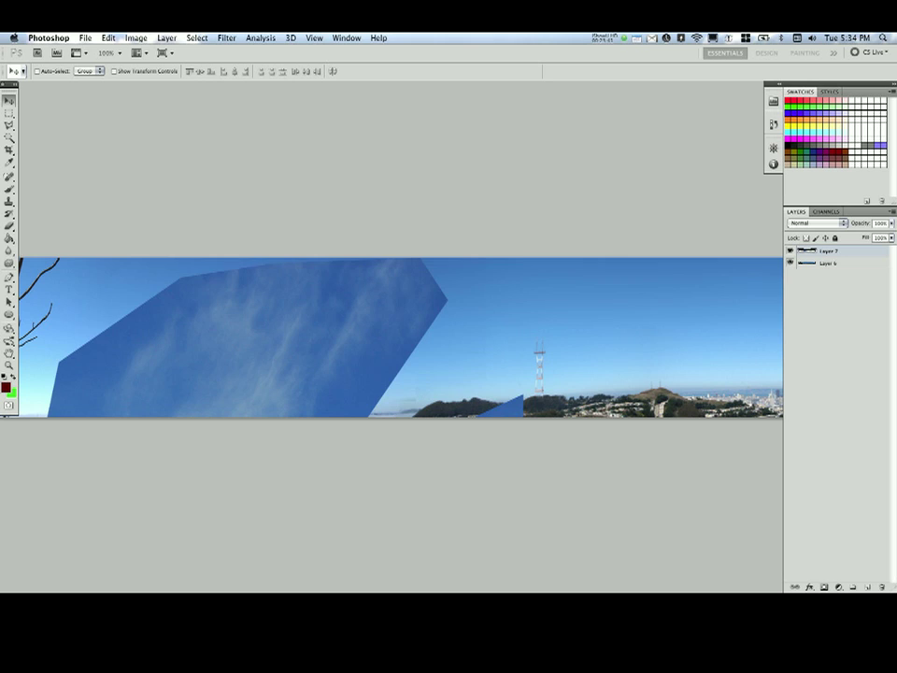
left_click_drag(308, 342, 406, 321)
key("d")
key("q")
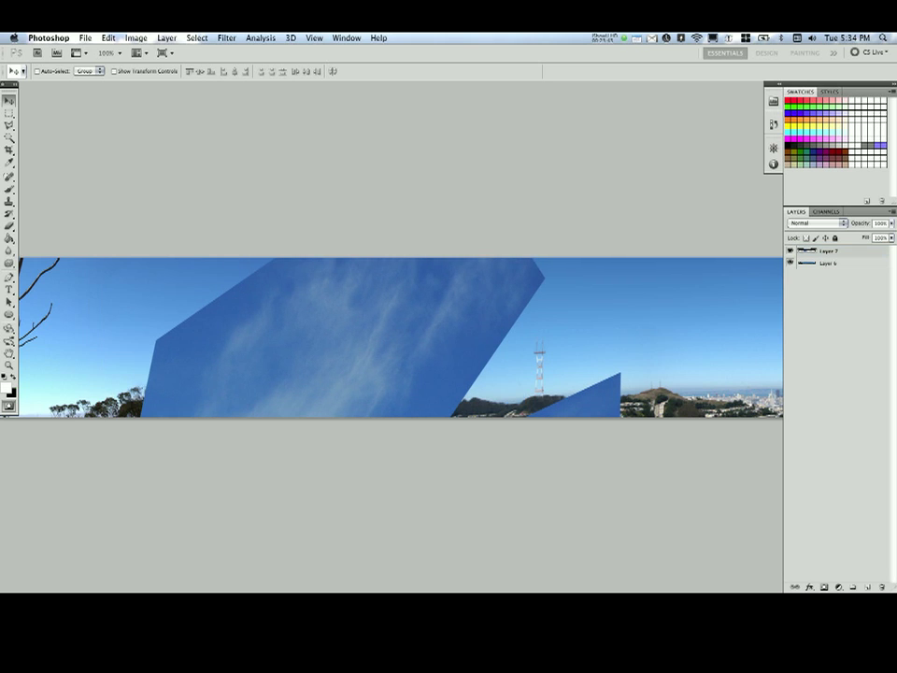
key("ctrl+0")
key("ctrl+t")
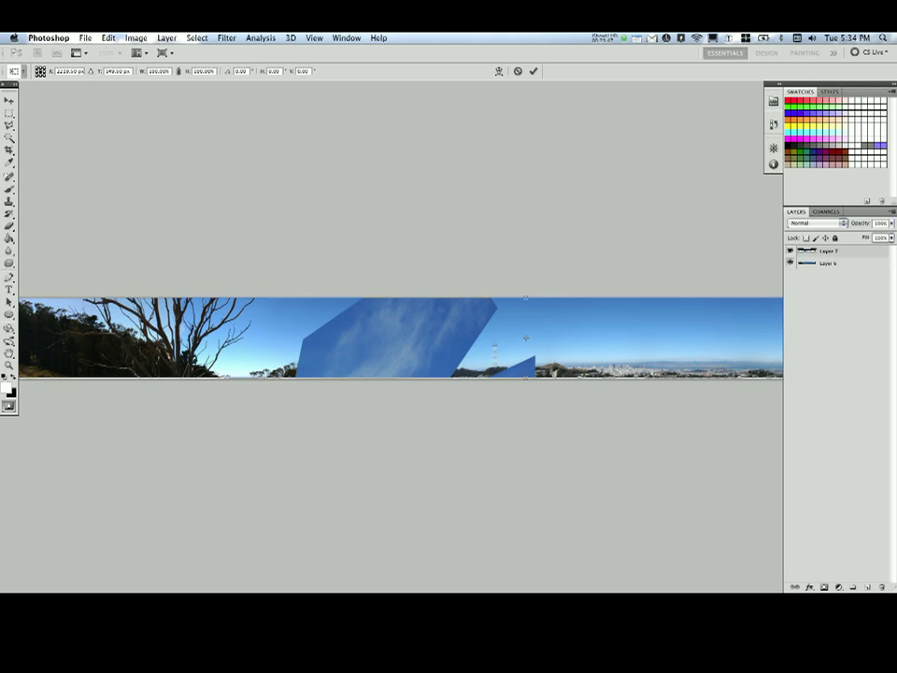
key("ctrl+minus")
key("Return")
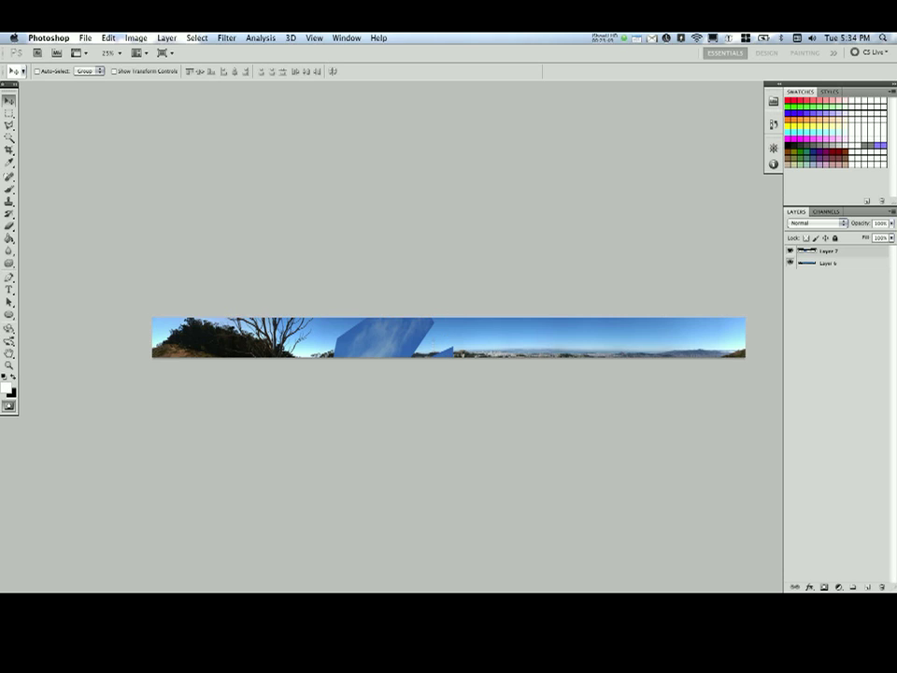
left_click(790, 263)
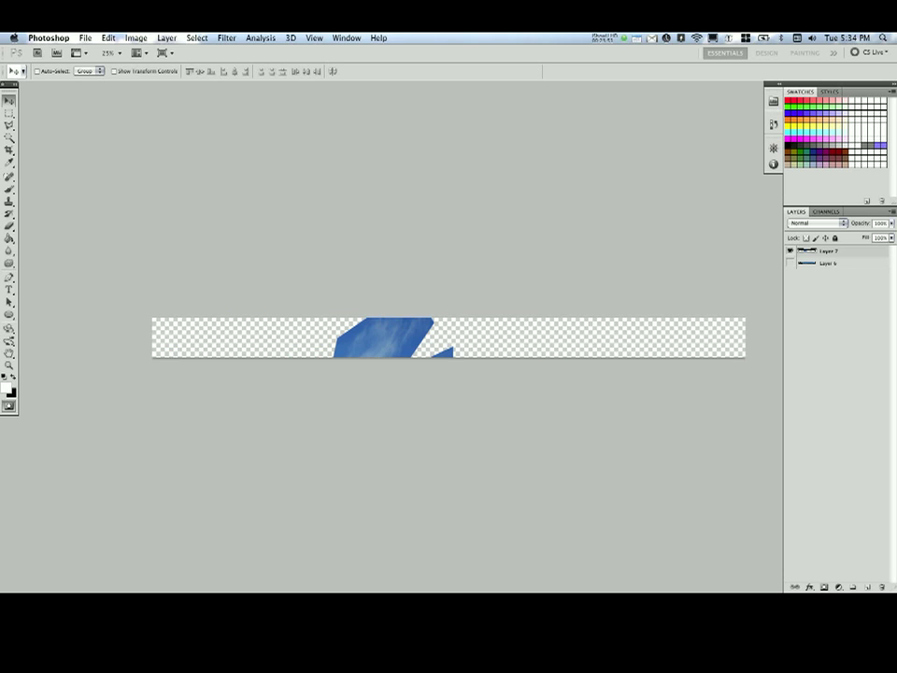
key("ctrl+t")
left_click_drag(152, 318, 456, 342, "shift")
key("Escape")
left_click(790, 262)
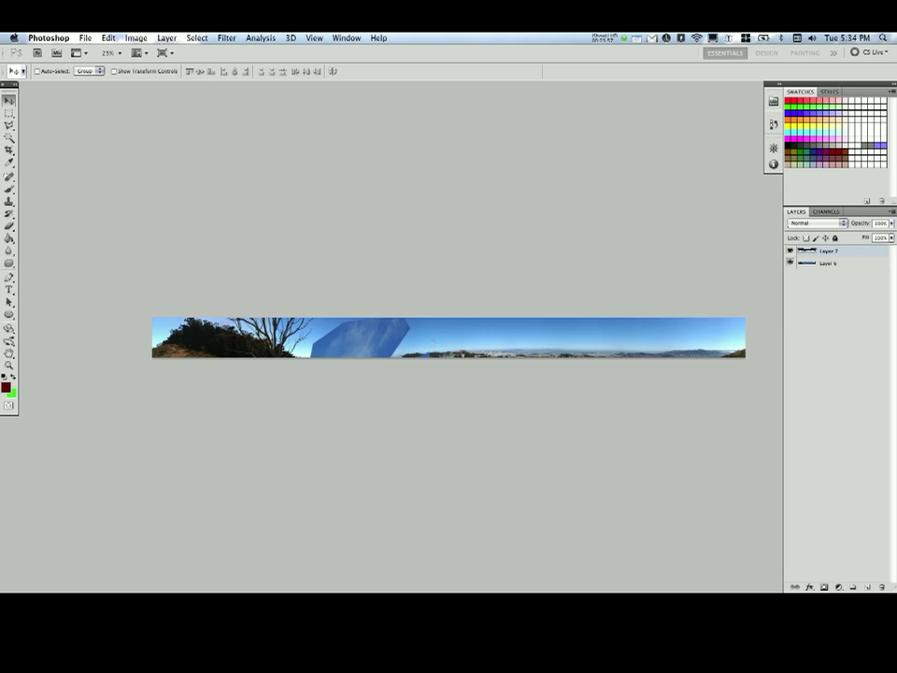
Scale the pasted cloud layer down proportionally to about 45% with Free Transform.
left_click(827, 213)
left_click(797, 212)
key("ctrl+t")
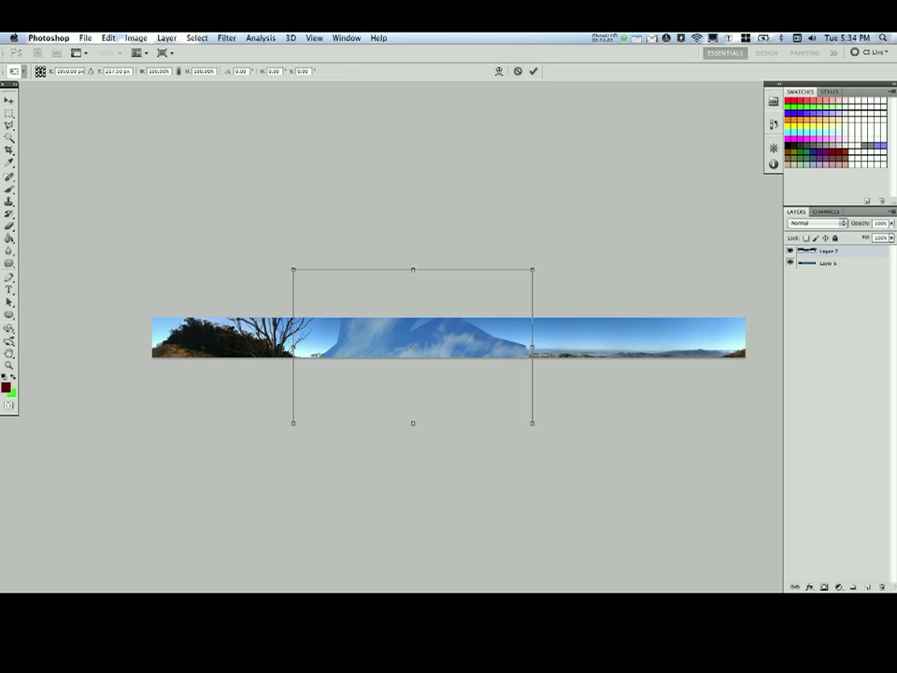
left_click_drag(533, 424, 423, 342, "shift")
Shrink the cloud patch further to less than 20%, place it in the sky above the city skyline, and apply the transform.
key("super+plus")
key("super+plus")
key("super+plus")
key("super+plus")
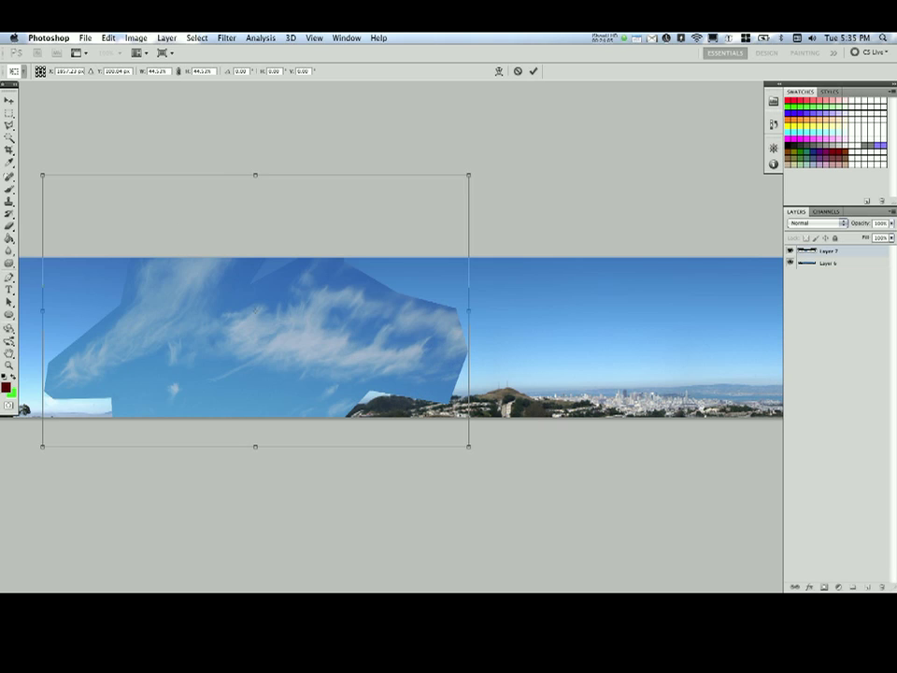
left_click_drag(469, 447, 338, 363, "shift")
left_click_drag(299, 329, 393, 361)
left_click_drag(393, 361, 558, 360)
left_click_drag(595, 393, 491, 326, "shift")
left_click_drag(395, 266, 460, 302)
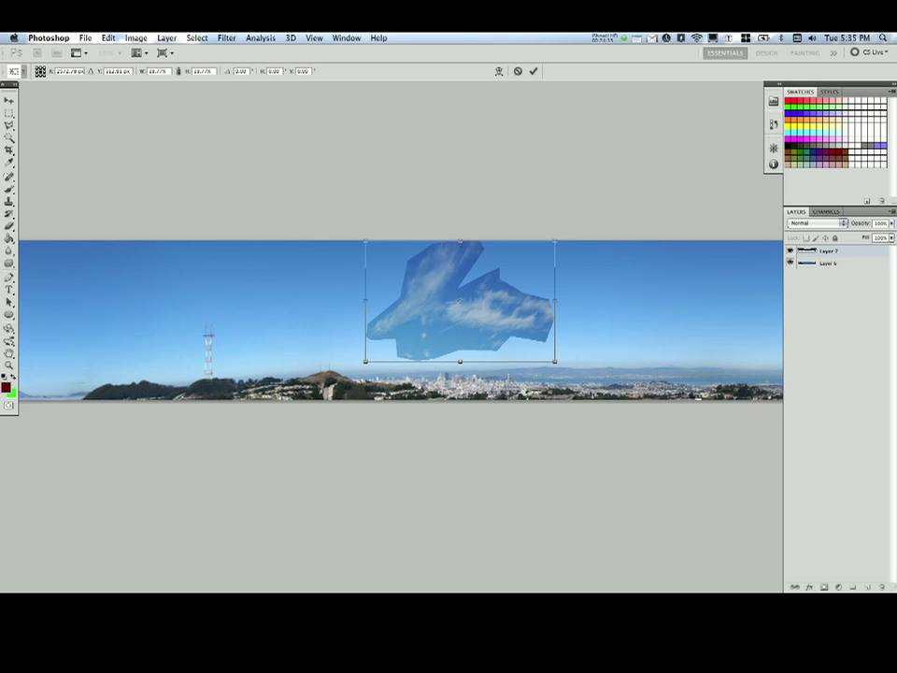
left_click_drag(555, 361, 529, 345, "shift")
left_click_drag(454, 297, 467, 297)
key("Return")
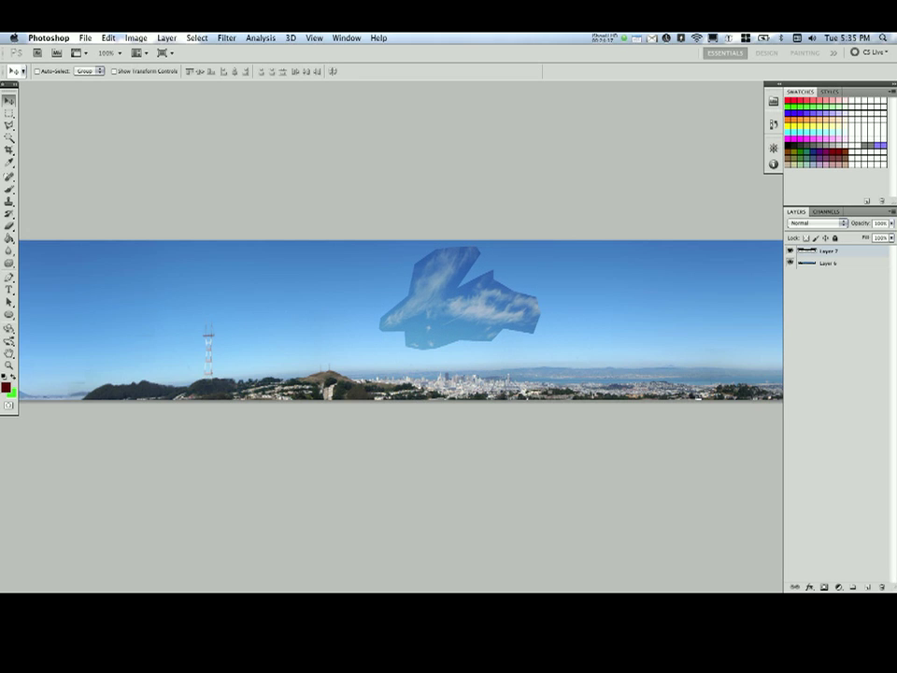
Apply a Perspective transform to the cloud patch, narrowing its lower edge symmetrically.
left_click(109, 38)
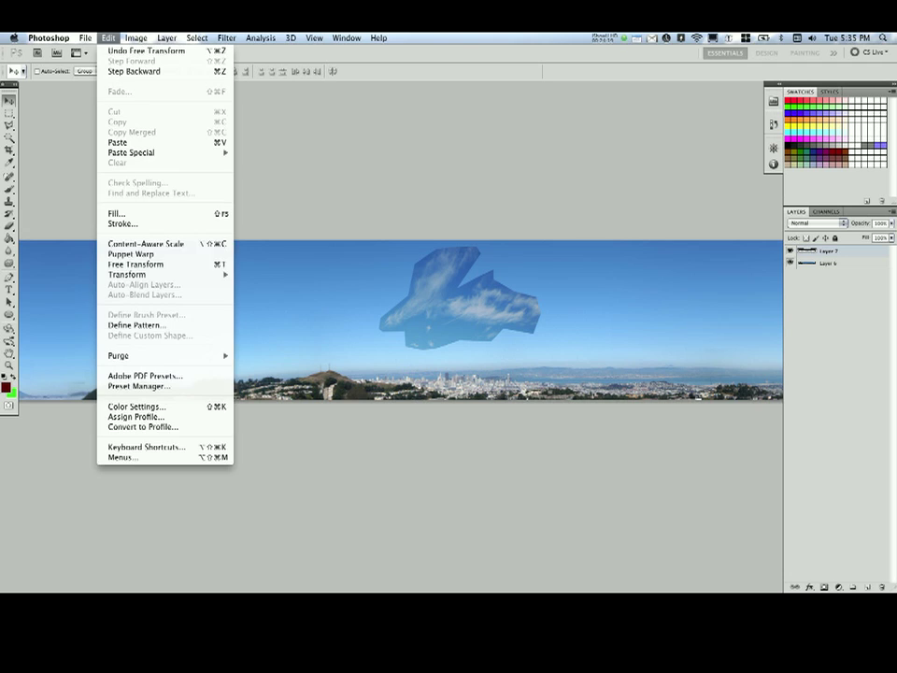
mouse_move(131, 274)
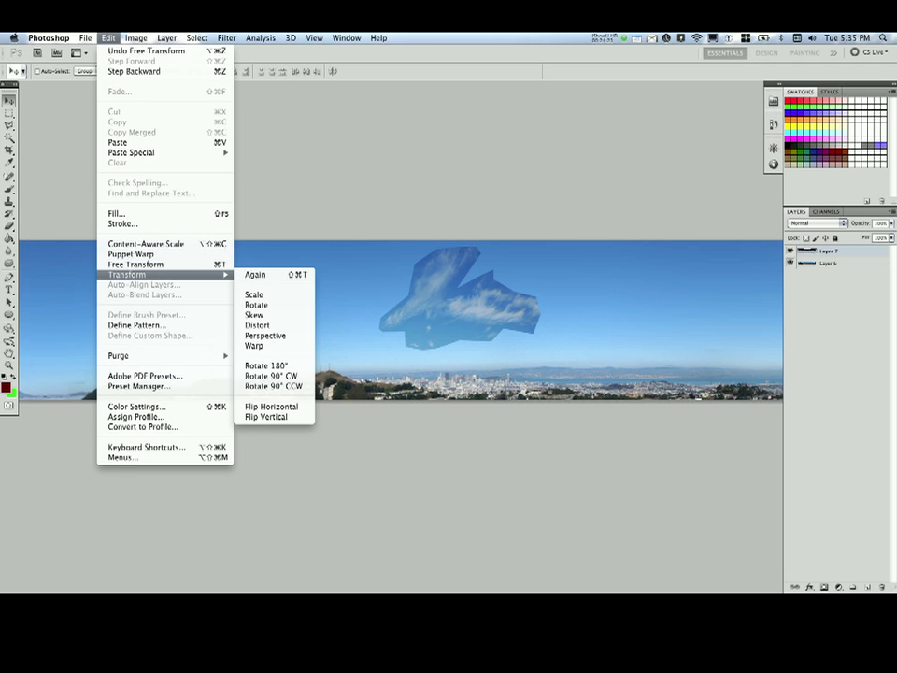
left_click(266, 335)
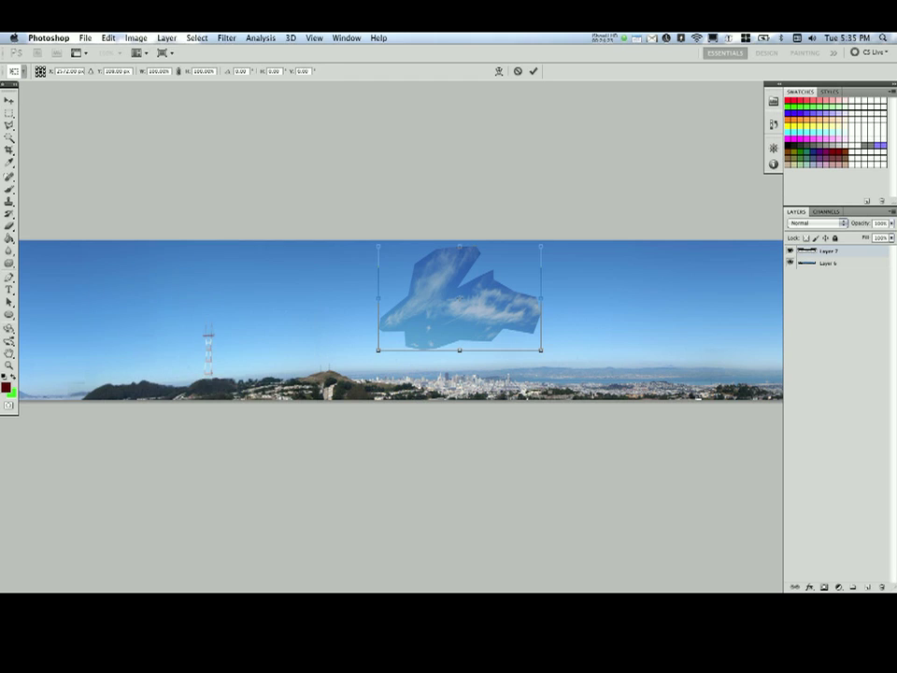
left_click_drag(379, 351, 405, 351)
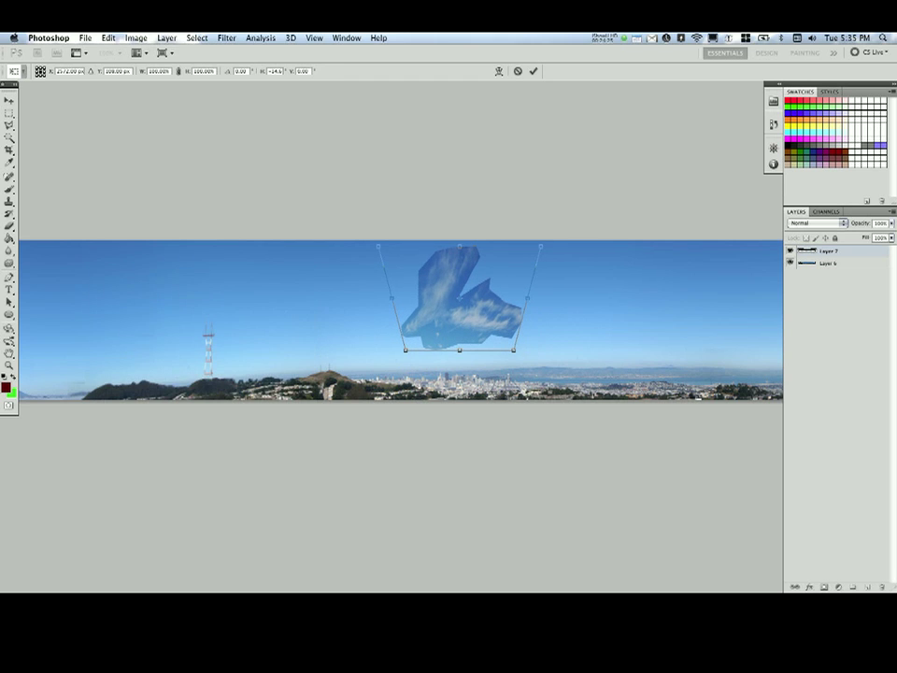
key("Return")
Flatten the cloud patch vertically with Free Transform by raising its lower edge, and apply the transform.
key("super+t")
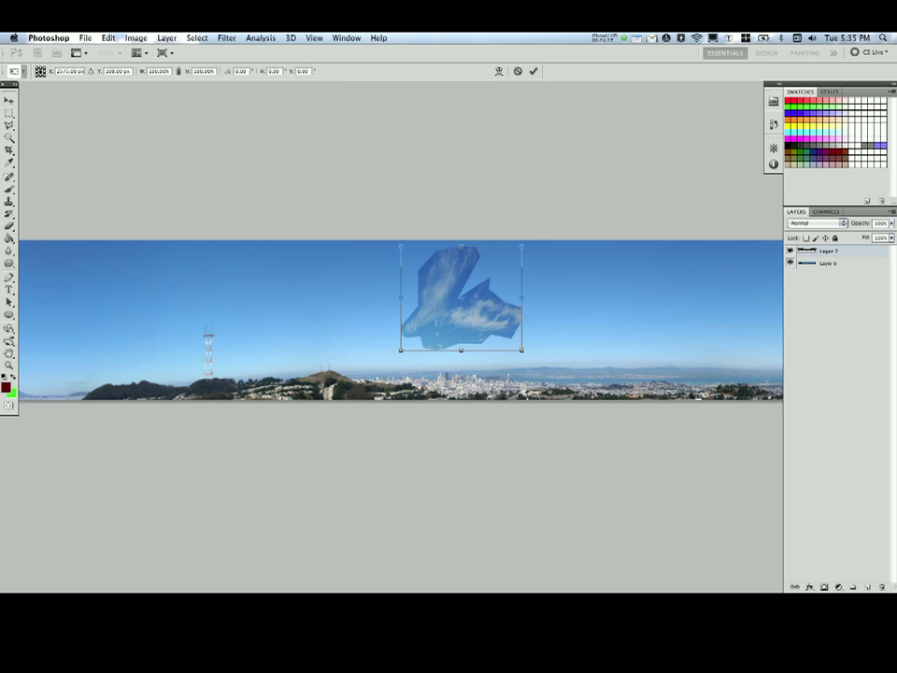
left_click_drag(462, 349, 462, 303)
key("Return")
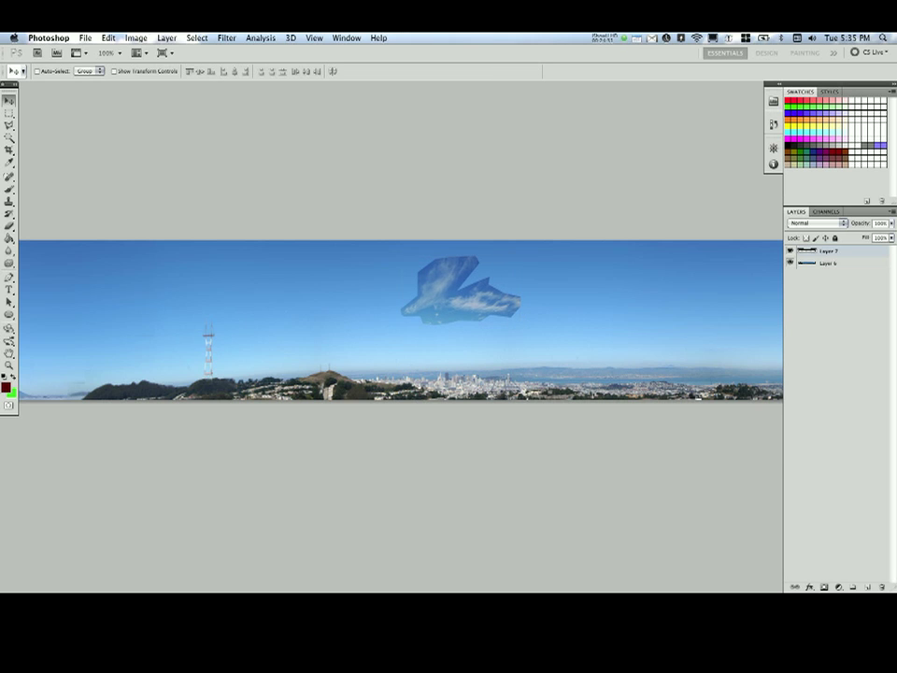
Set the cloud layer's blend mode to Lighten and shift the clouds slightly within the sky above the skyline.
key("super+equal")
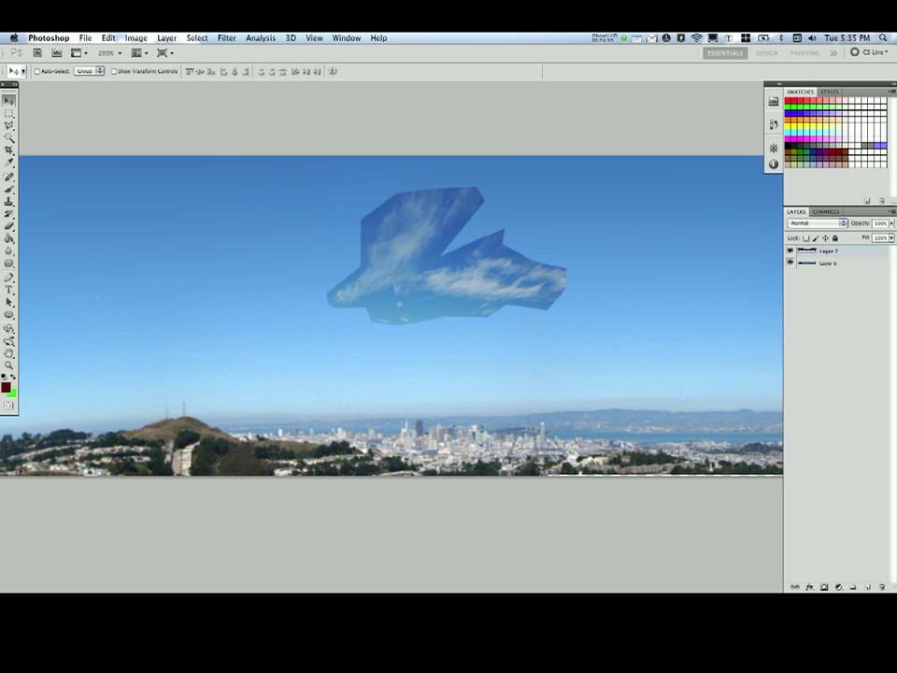
left_click(816, 223)
left_click(804, 284)
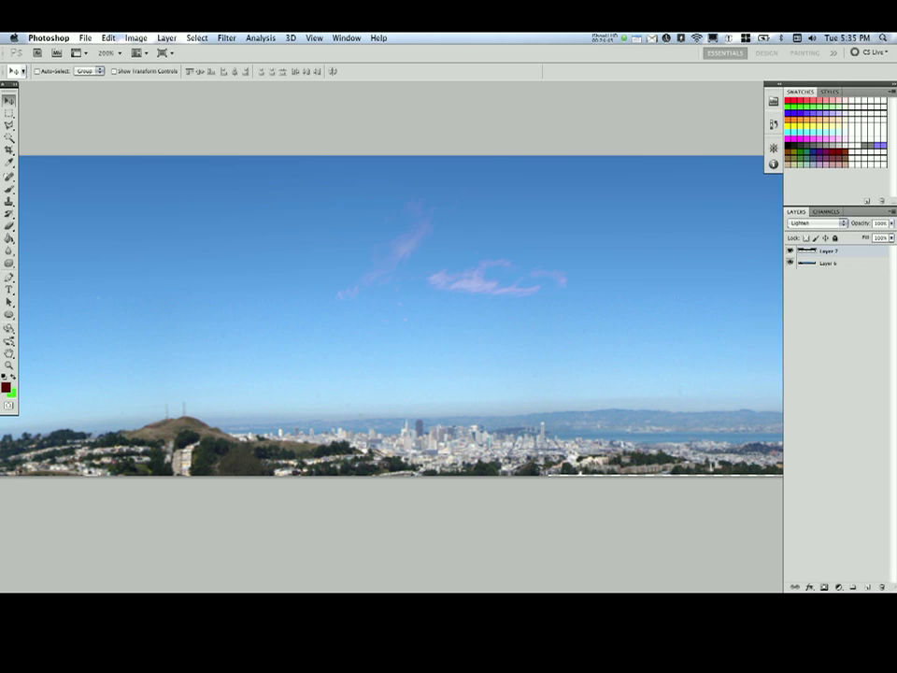
left_click_drag(477, 278, 495, 280)
Brighten the cloud layer's midtones with Levels so the wisps stand out more, and switch to the Eraser tool.
key("b")
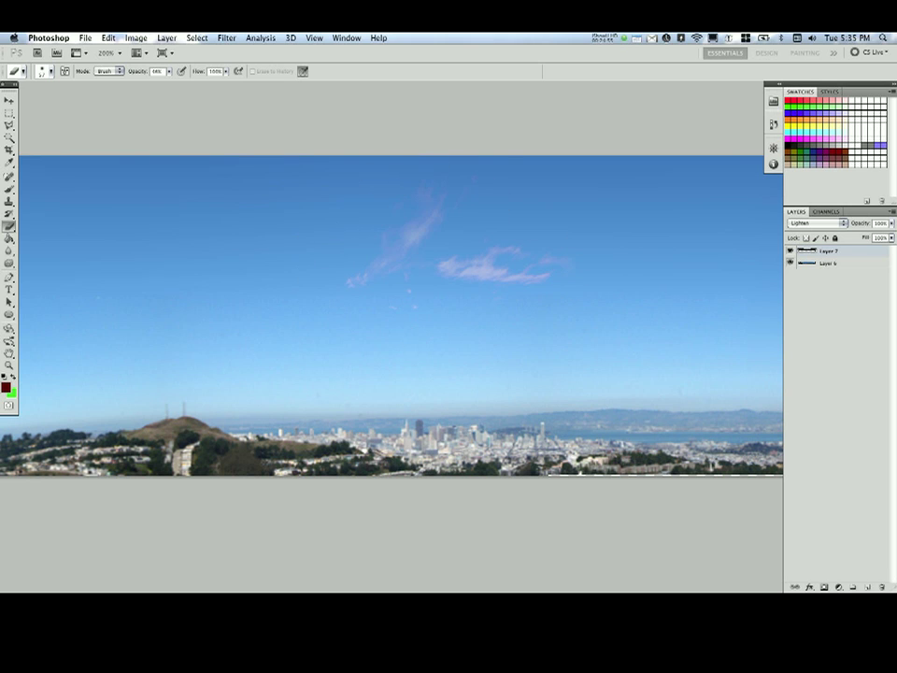
key("super+l")
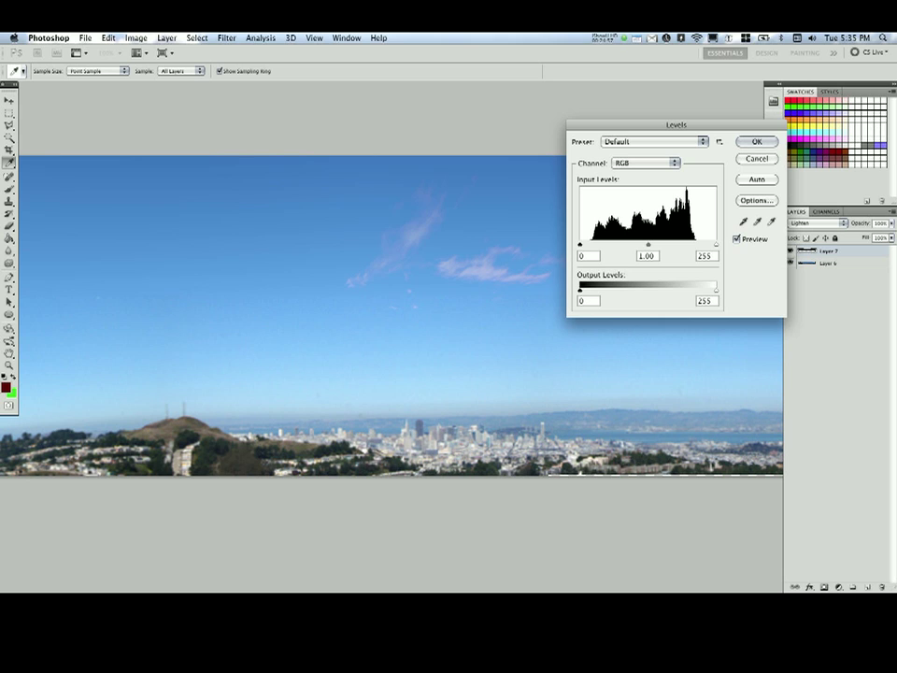
left_click_drag(648, 245, 639, 245)
key("Return")
key("e")
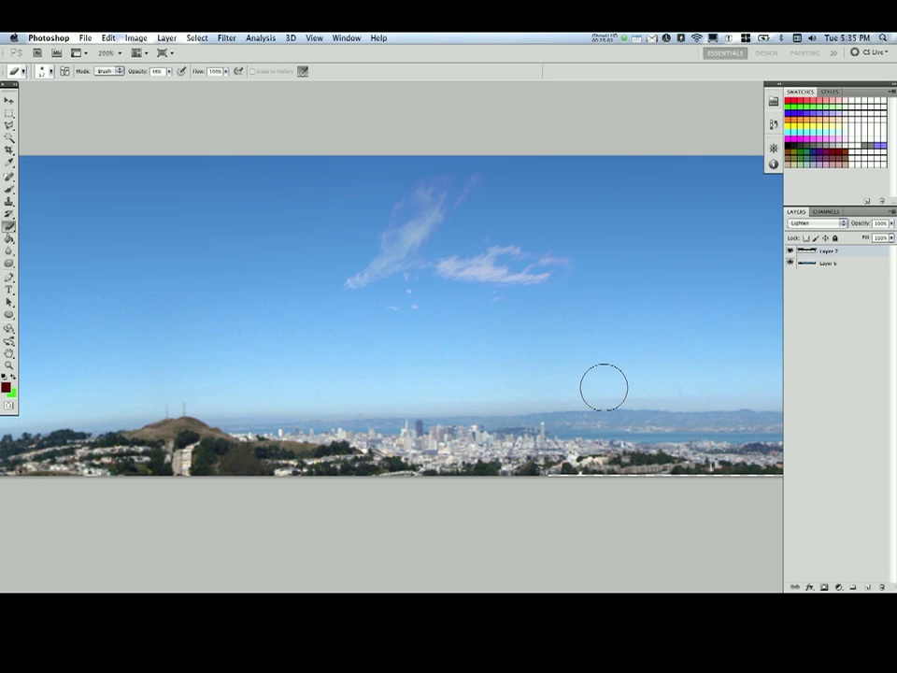
Show the panorama at 100% and return from full screen to the standard window view with the Move tool active.
key("super+minus")
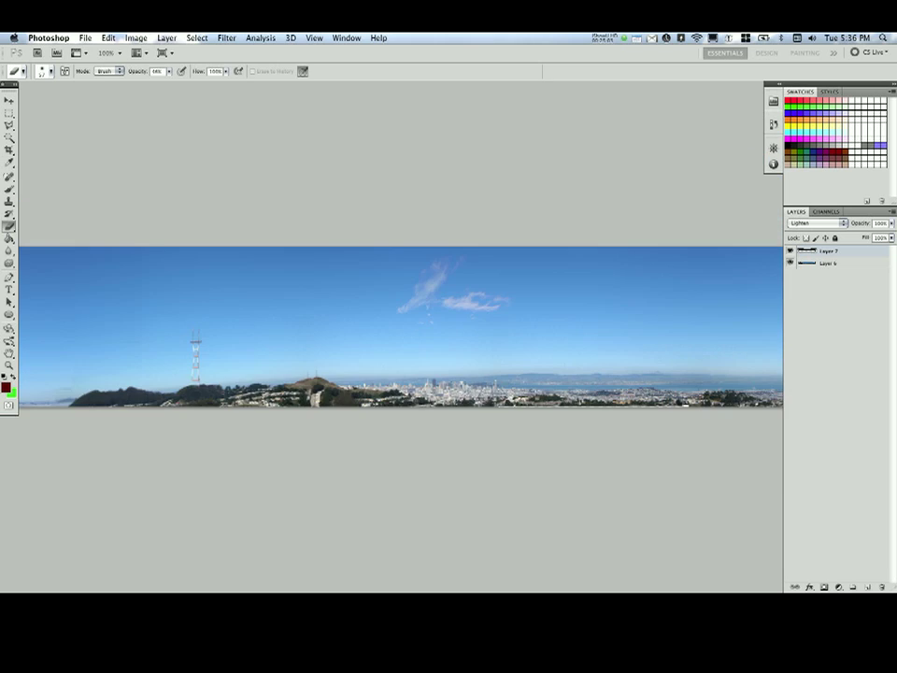
left_click_drag(453, 290, 363, 259)
scroll(401, 296, "left", 2)
key("v")
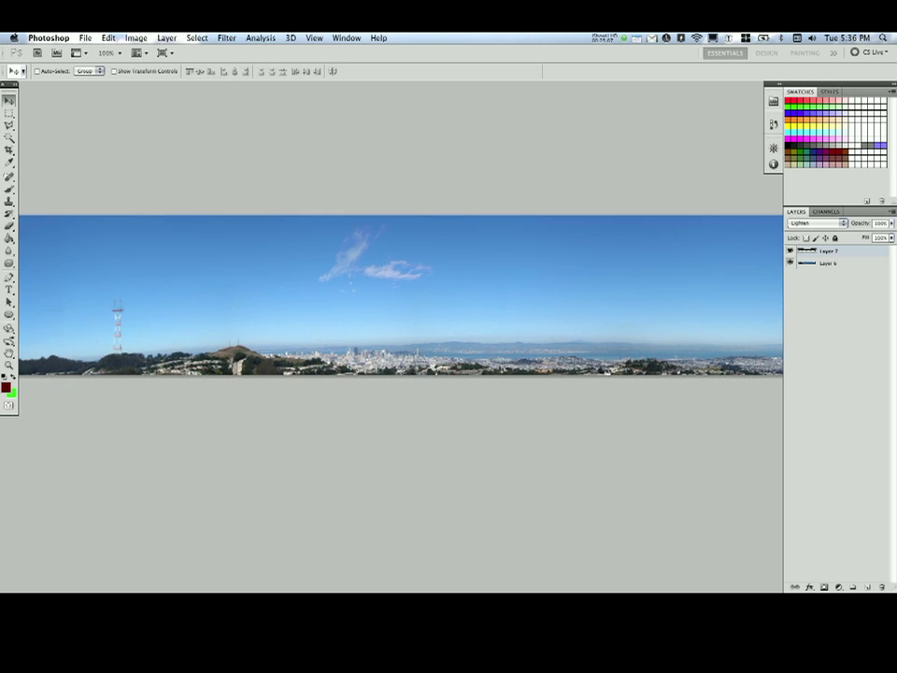
key("f")
key("f")
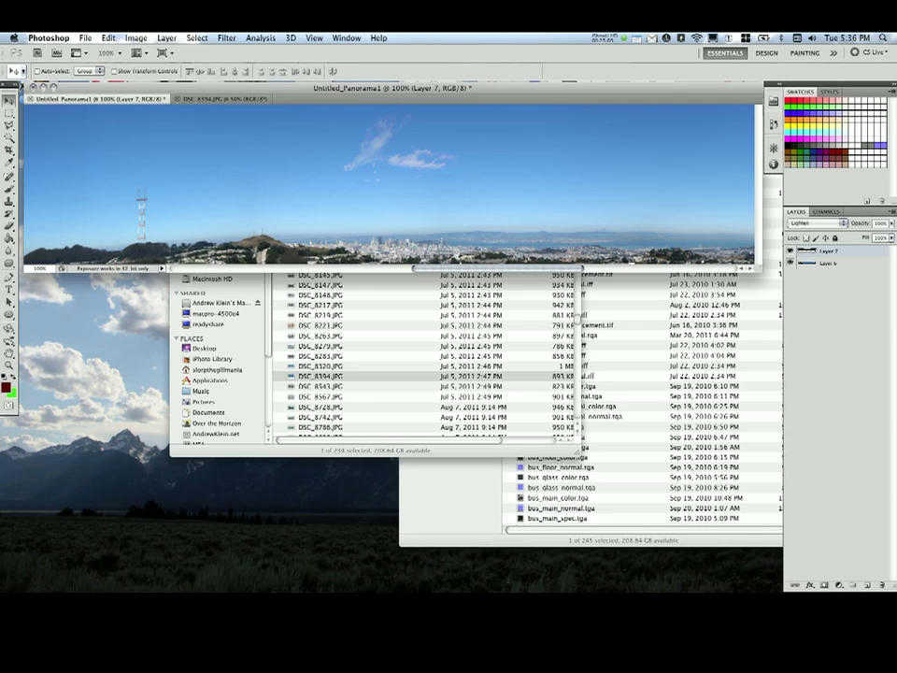
Switch to Finder and preview the sky reference photos in the sky_ref folder to find suitable clouds for the panorama.
left_click(402, 376)
key("space")
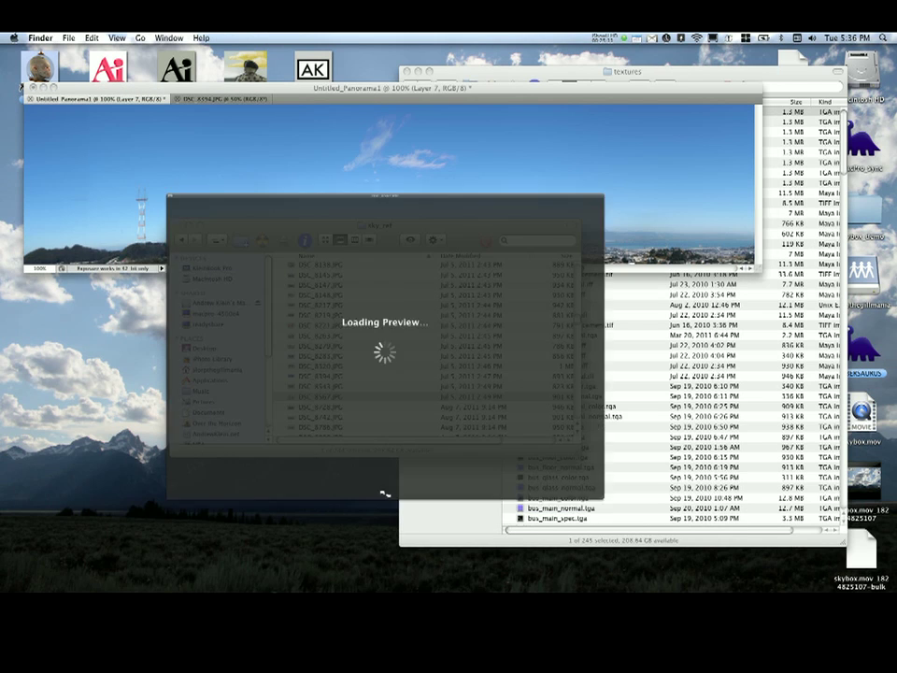
key("Down")
key("Down")
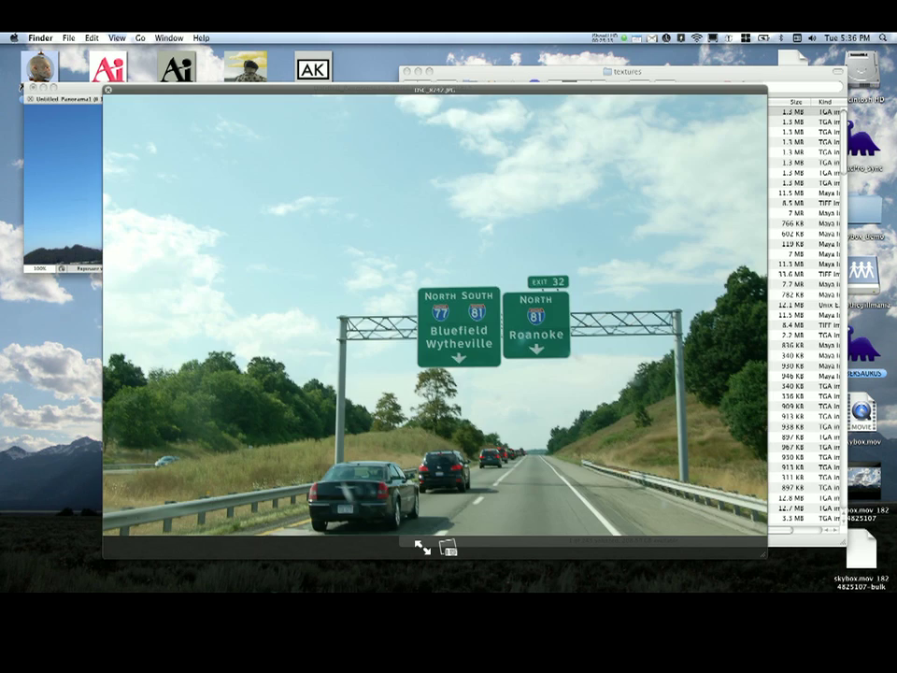
key("Down")
key("Down")
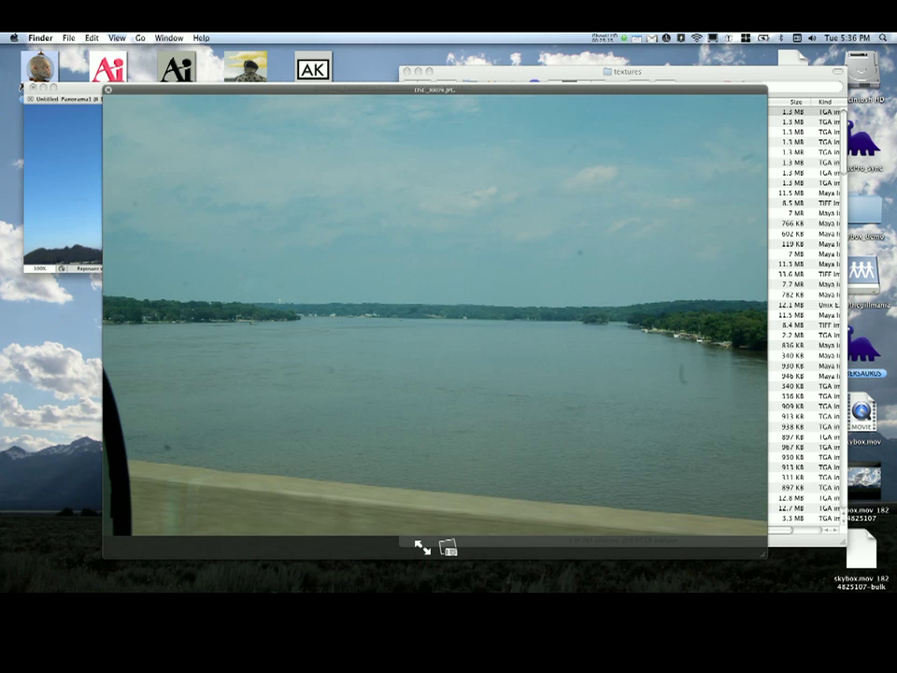
key("Down")
key("Down")
key("Down")
key("Down")
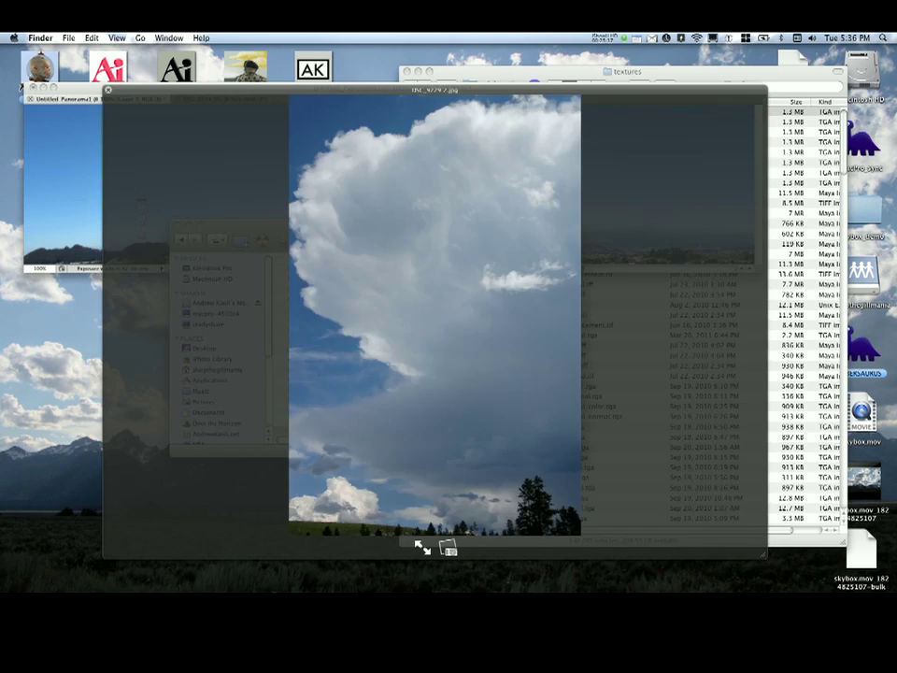
key("Down")
key("Down")
key("Down")
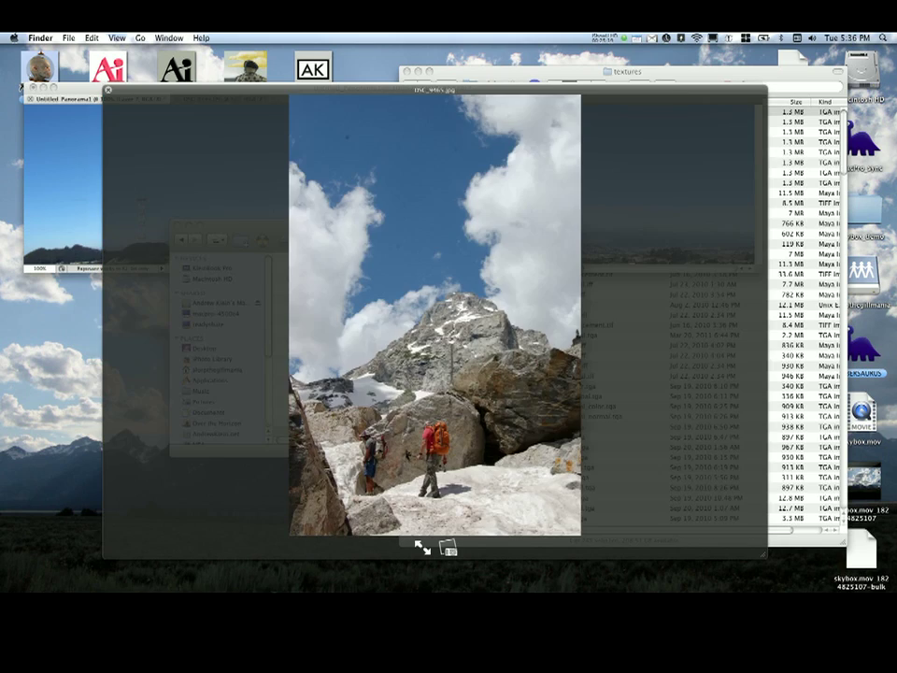
key("Up")
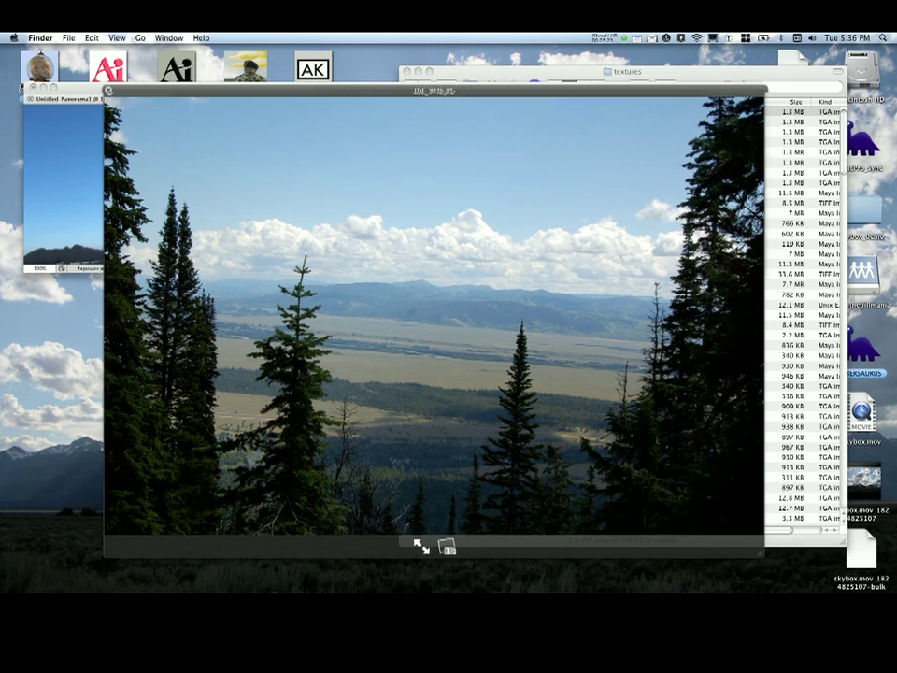
Open DSC_9446.JPG from the sky_ref folder in Photoshop.
key("space")
mouse_move(543, 561)
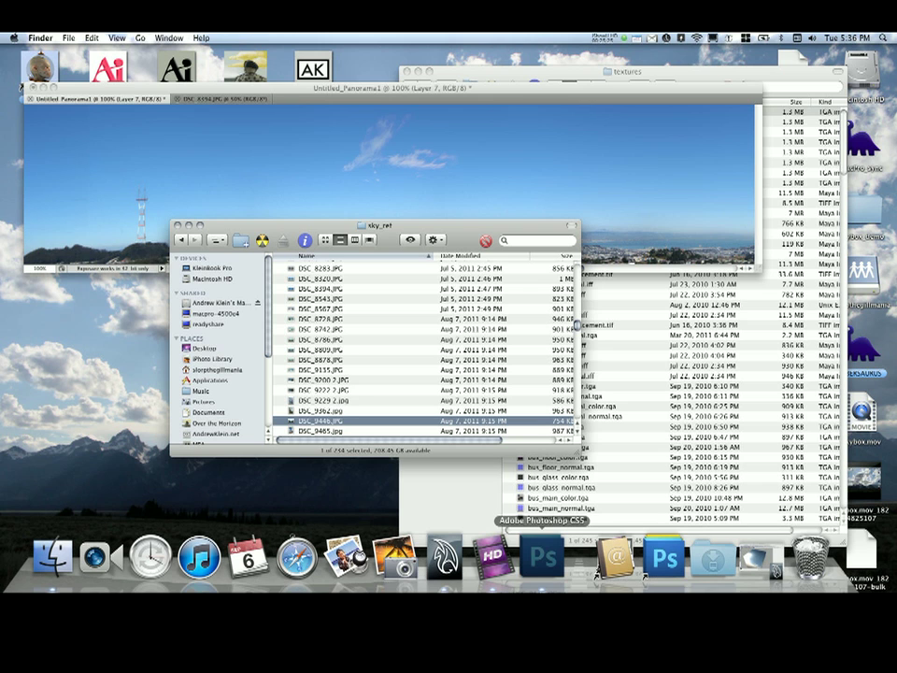
left_click_drag(320, 420, 543, 559)
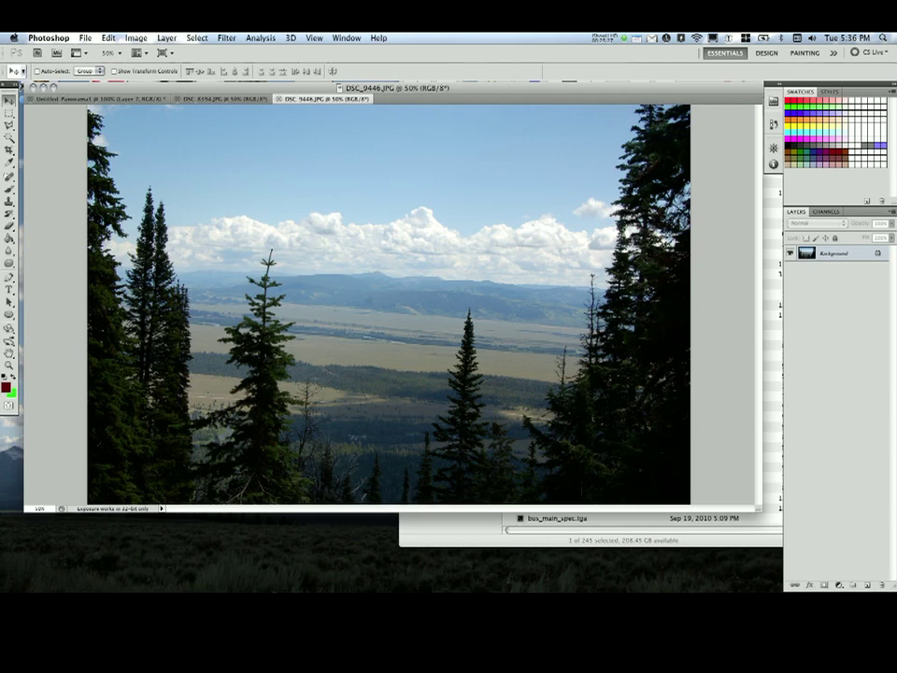
Outline the cloud bank above the mountains in DSC_9446.JPG with the Polygonal Lasso and copy it for the panorama.
key("l")
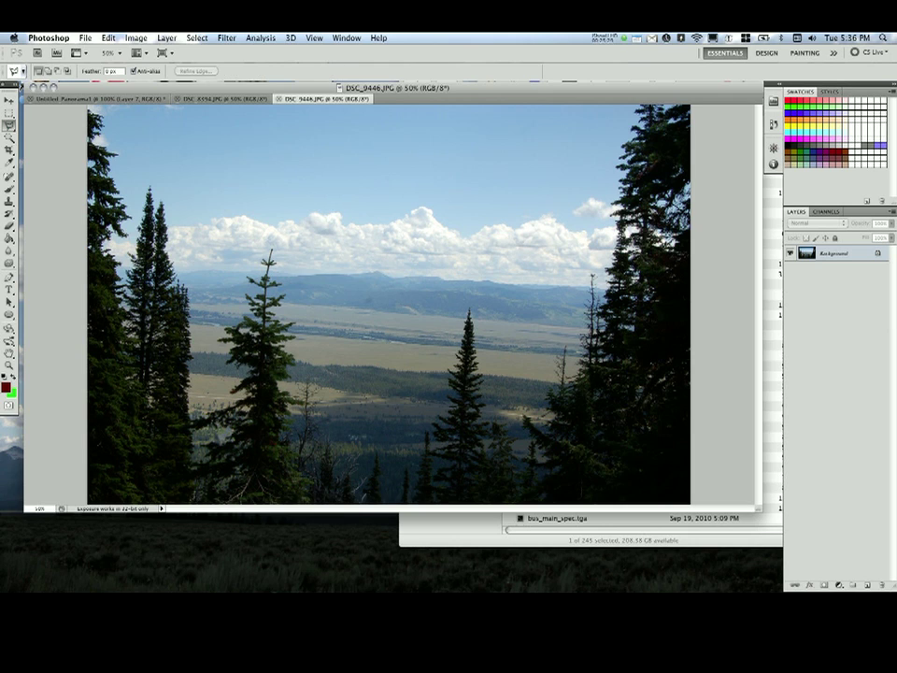
left_click(273, 251)
left_click(478, 256)
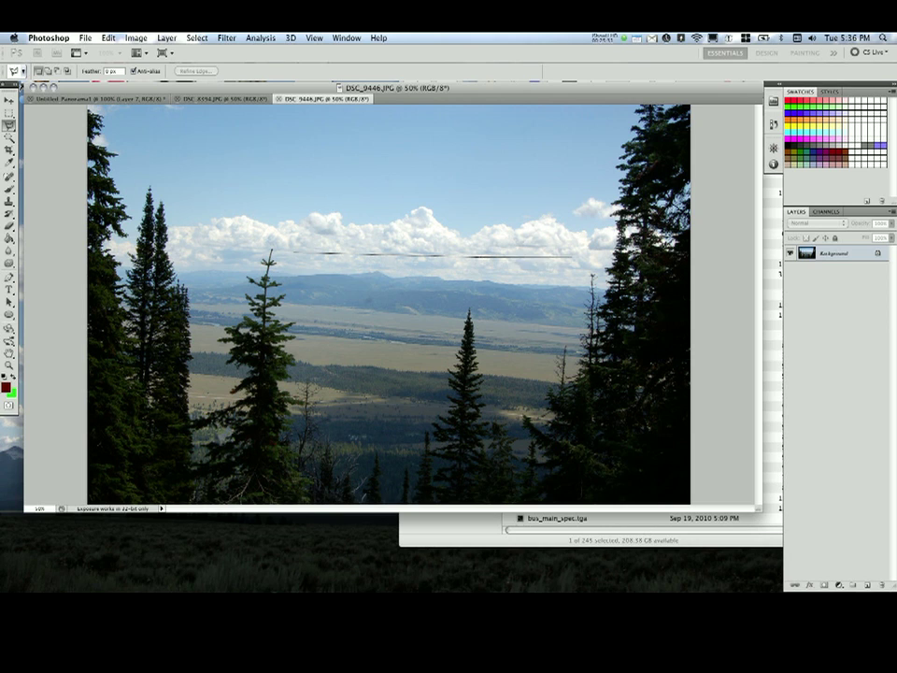
mouse_move(580, 254)
left_mouse_down()
mouse_move(580, 225)
mouse_move(527, 195)
mouse_move(329, 204)
mouse_move(289, 218)
mouse_move(260, 247)
left_mouse_up()
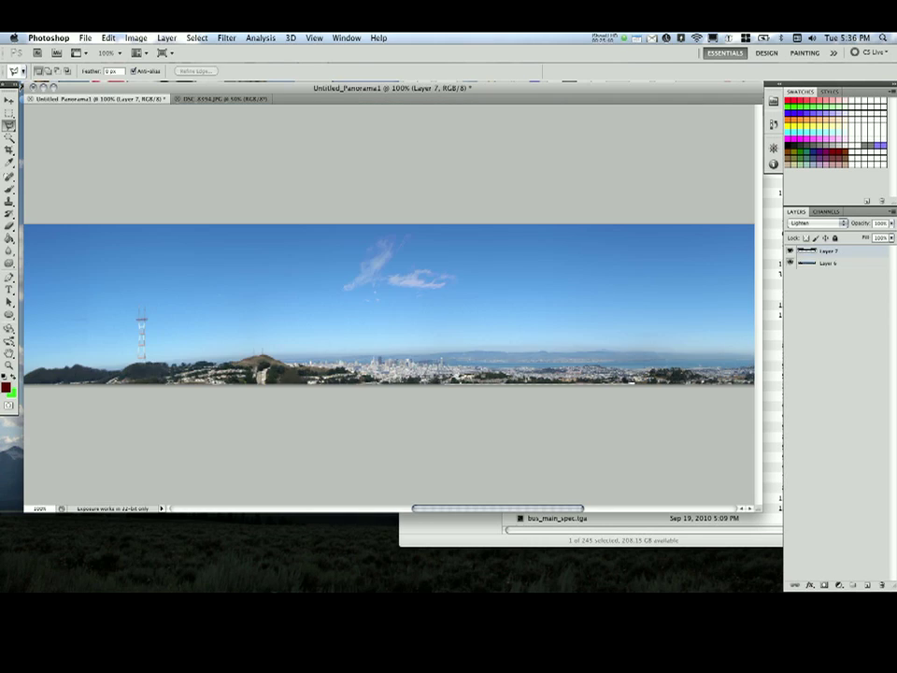
Paste the cloud bank into the panorama, scaling it down proportionally and placing it just above the horizon over the bay.
key("super+v")
key("super+t")
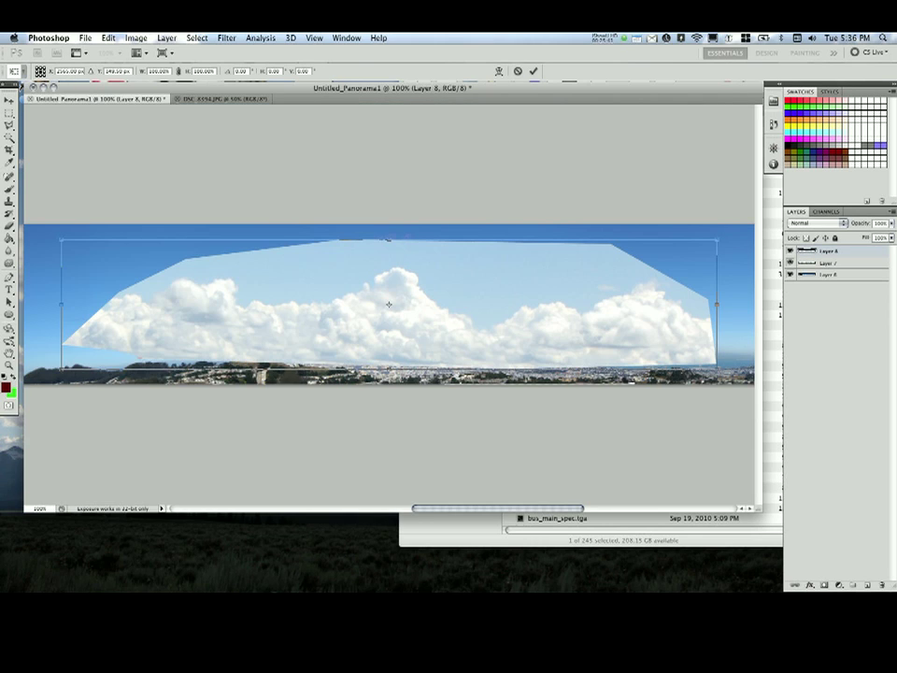
left_click_drag(62, 240, 505, 352, "shift")
scroll(389, 304, "right", 10)
left_click_drag(242, 351, 396, 325)
left_click_drag(509, 302, 361, 339, "shift")
key("Return")
Set the blend mode of the pasted cloud layer to Lighten.
key("super+plus")
key("super+plus")
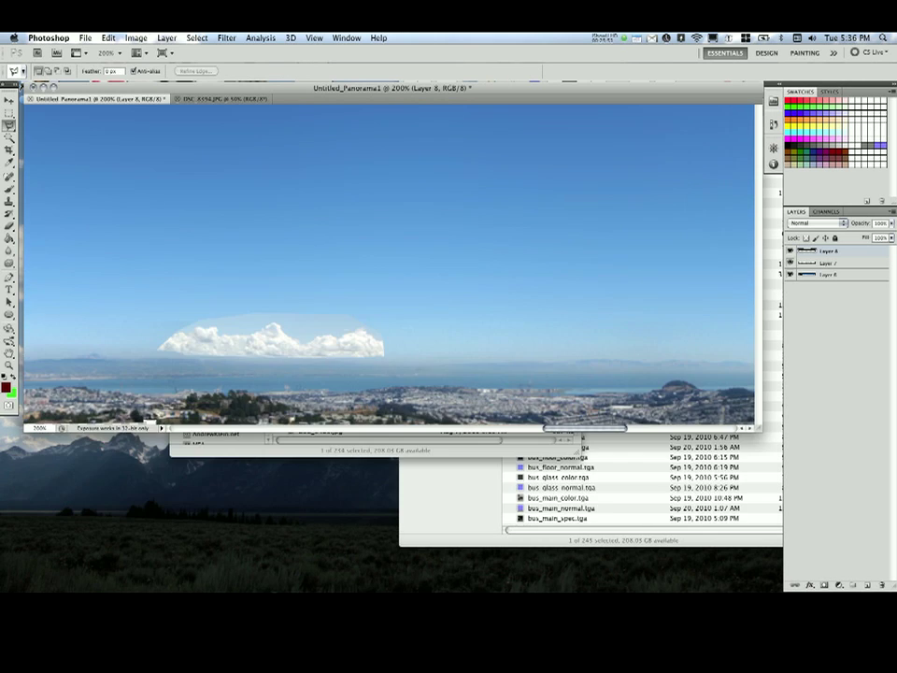
scroll(389, 342, "left", 5)
scroll(389, 342, "left", 2)
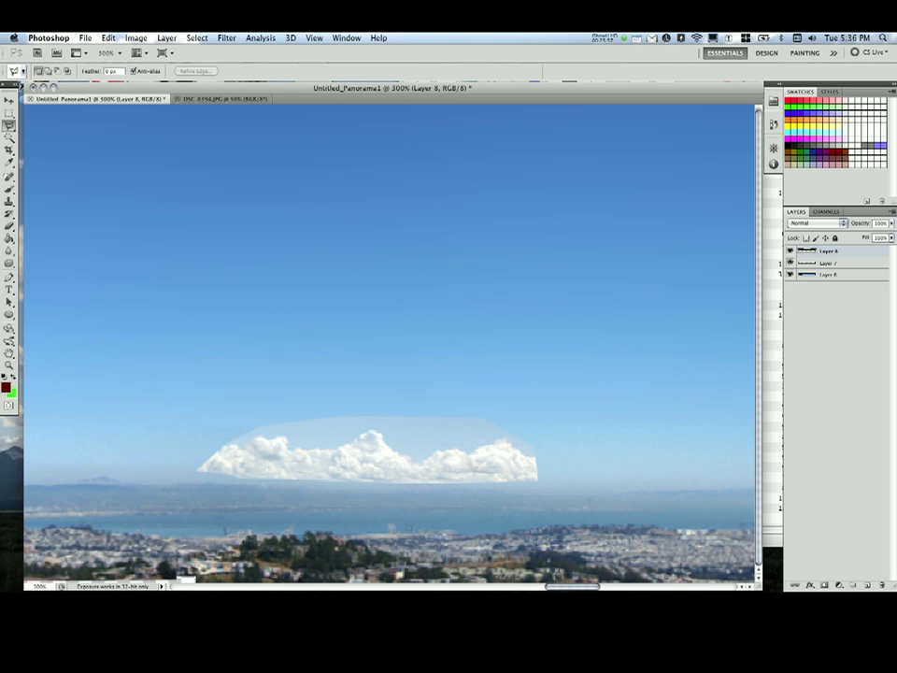
left_click(818, 223)
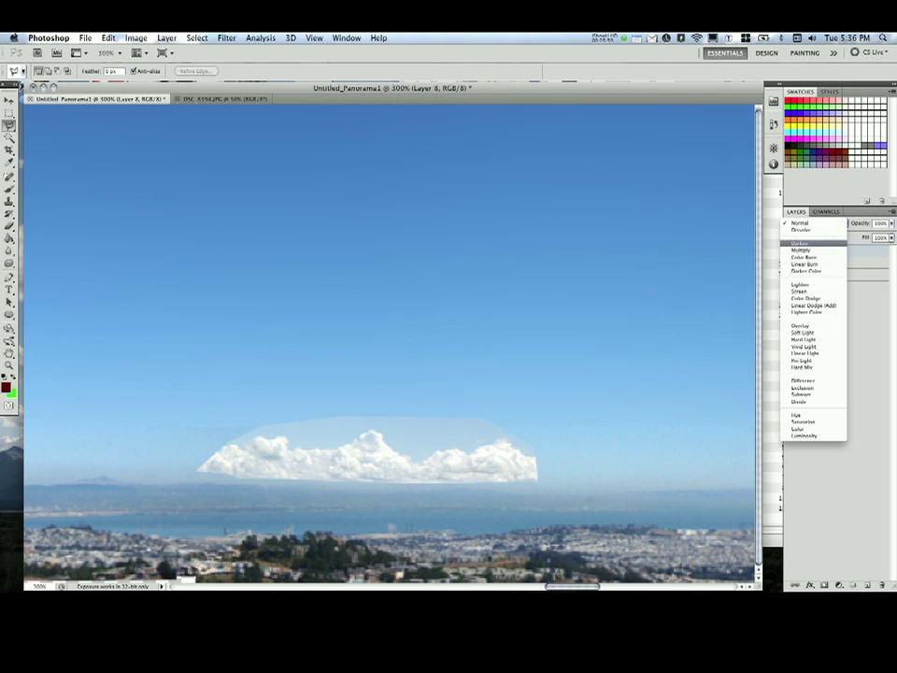
left_click(804, 285)
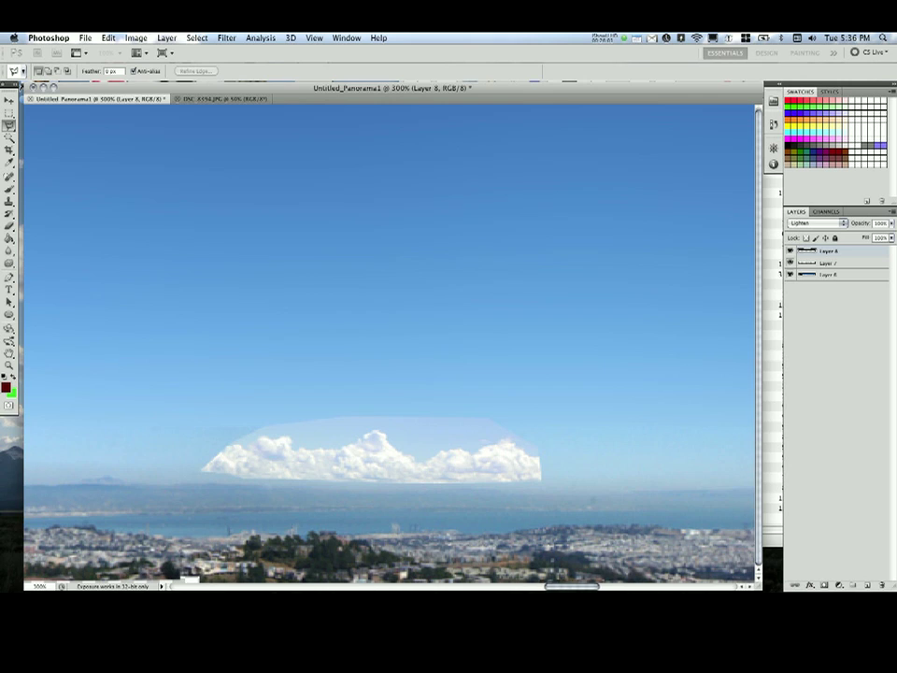
Darken the cloud layer with Levels, using a midtone input of 0.61 and a white output level of 225.
scroll(389, 342, "left", 1)
key("f")
scroll(390, 280, "down", 5)
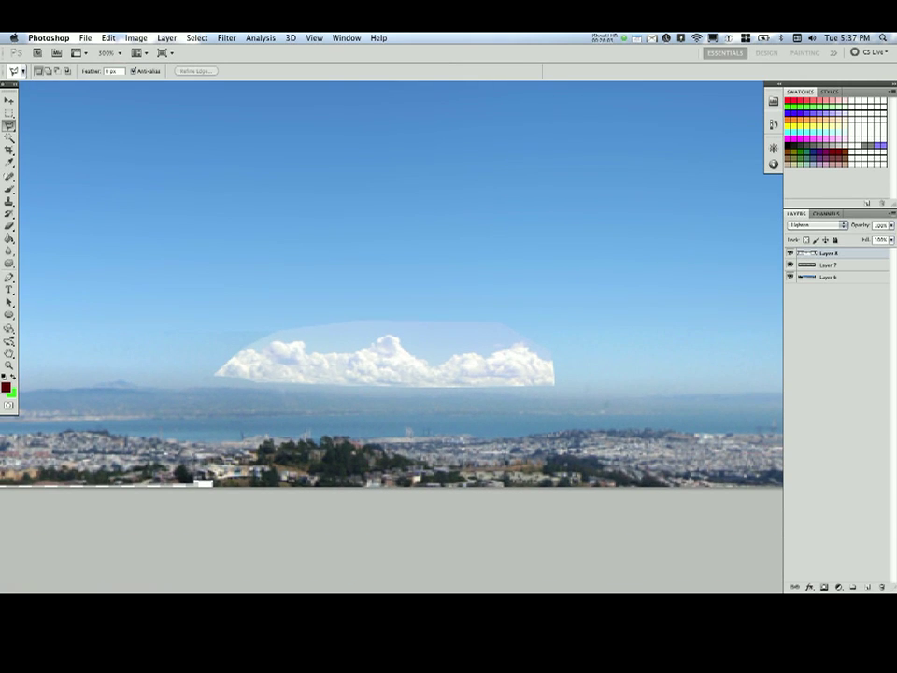
left_click(791, 253)
key("super+l")
left_click_drag(649, 244, 670, 244)
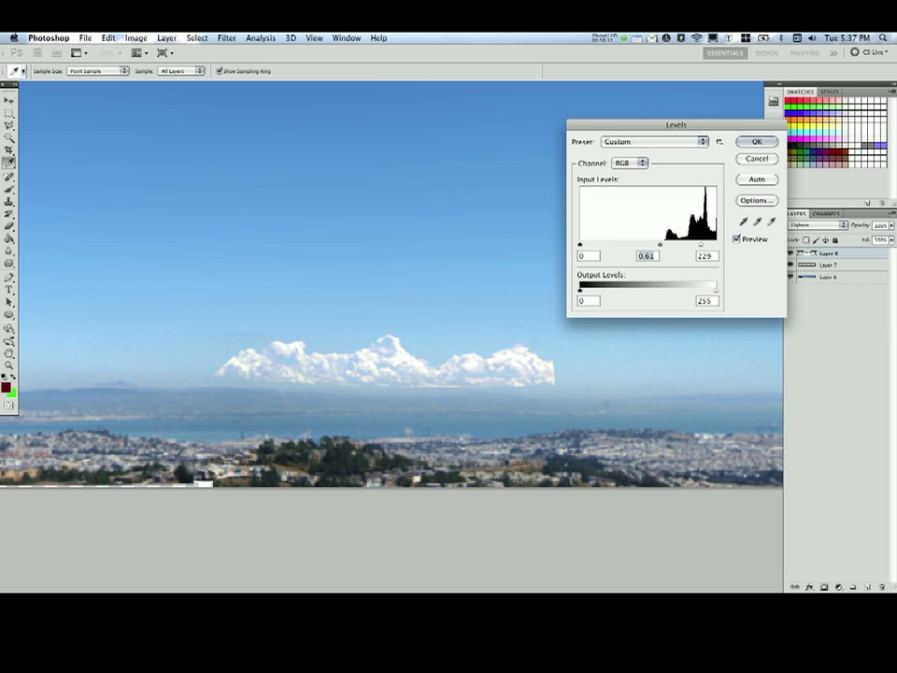
key("Tab")
left_click_drag(701, 290, 700, 291)
key("Return")
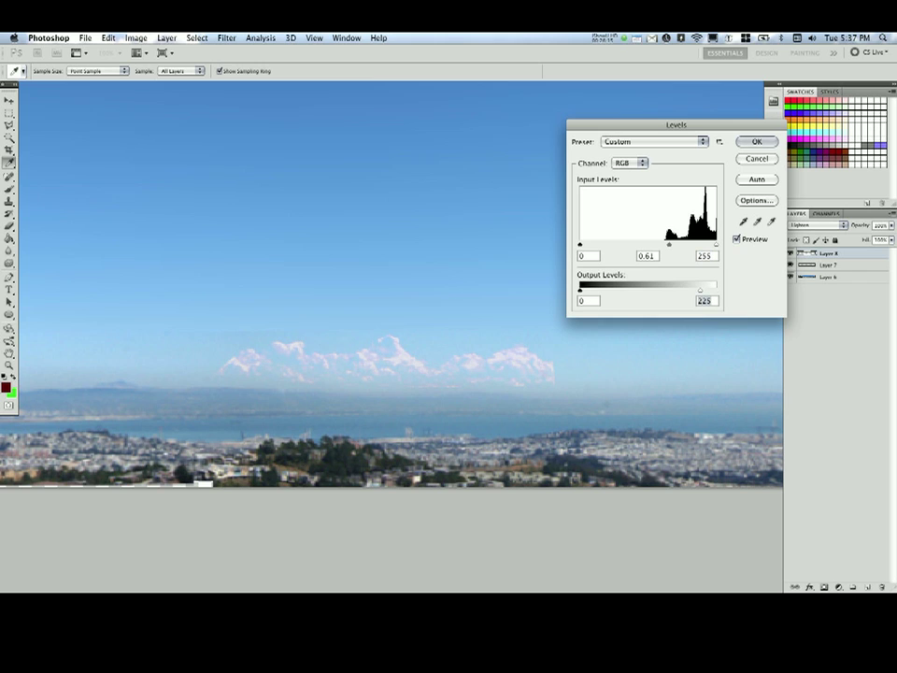
Scale the cloud layer down proportionally to about 76%, keeping it just above the horizon.
left_click_drag(397, 365, 401, 333)
key("ctrl+t")
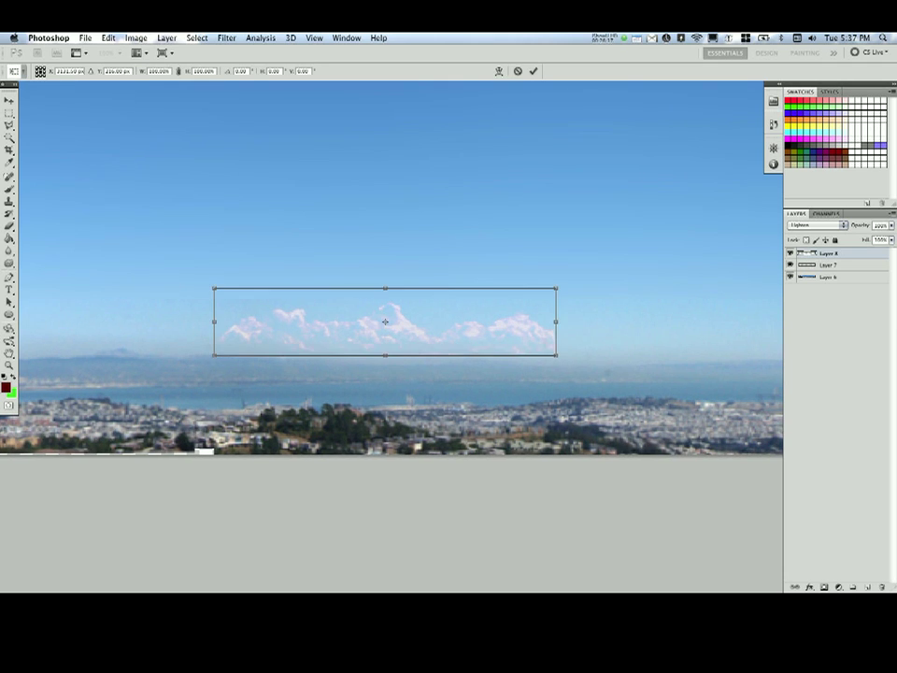
left_click_drag(555, 290, 475, 305, "shift")
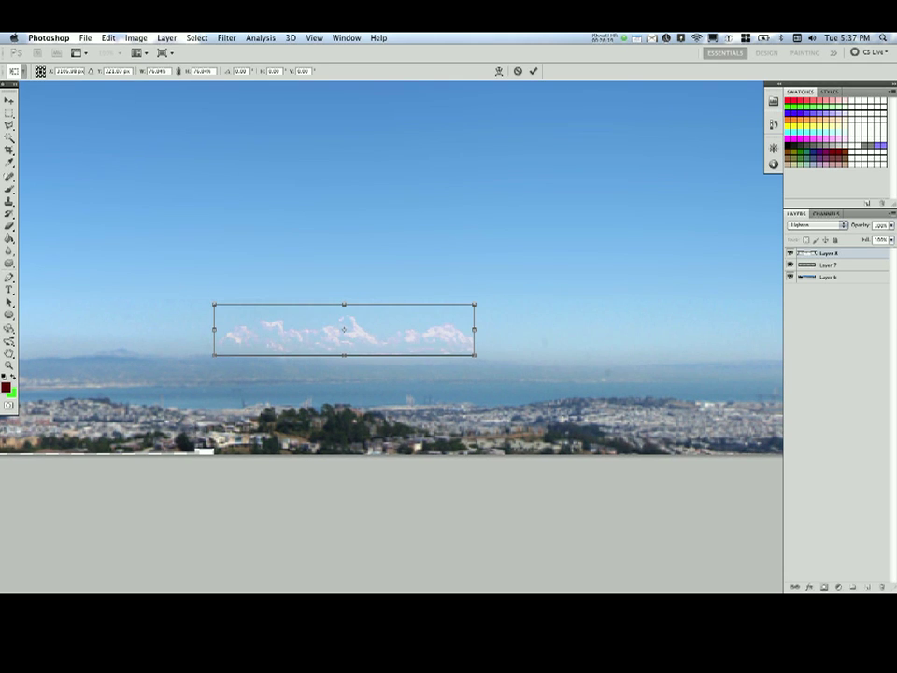
key("Return")
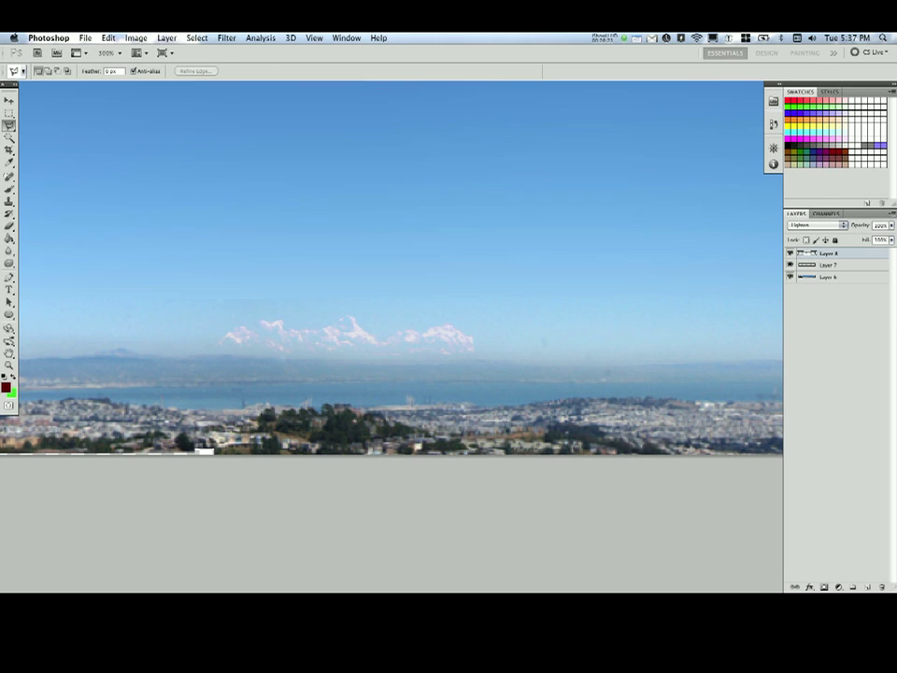
key("ctrl+u")
left_click_drag(663, 146, 666, 207)
key("Return")
Remove the clouds' pink tint with Color Balance, setting the midtones' Cyan-Red level to -79 and shifting them slightly toward blue.
left_click(136, 37)
mouse_move(173, 71)
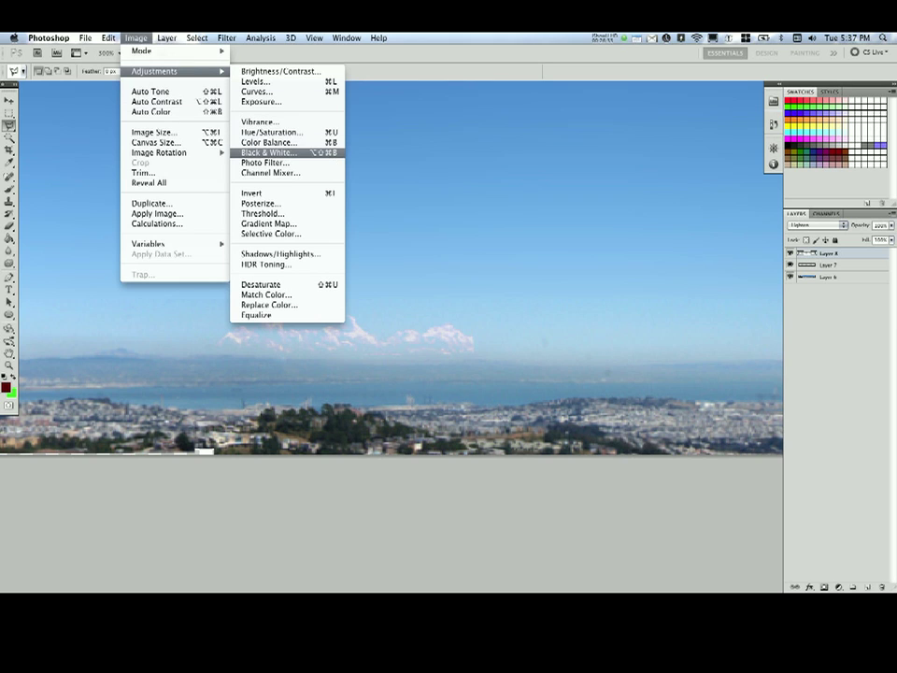
left_click(269, 143)
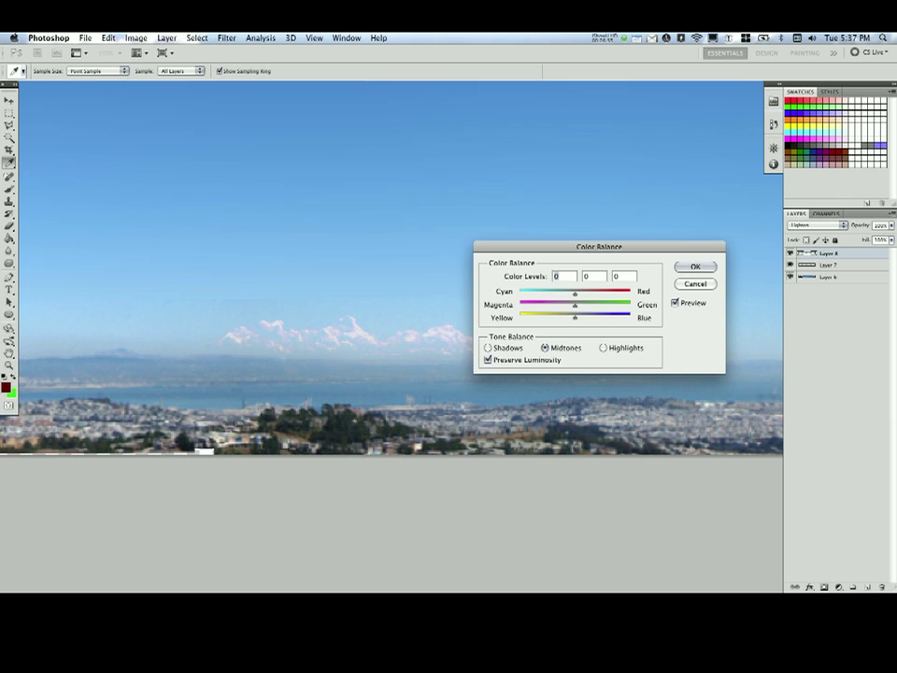
left_click_drag(600, 247, 615, 149)
left_click_drag(591, 196, 546, 196)
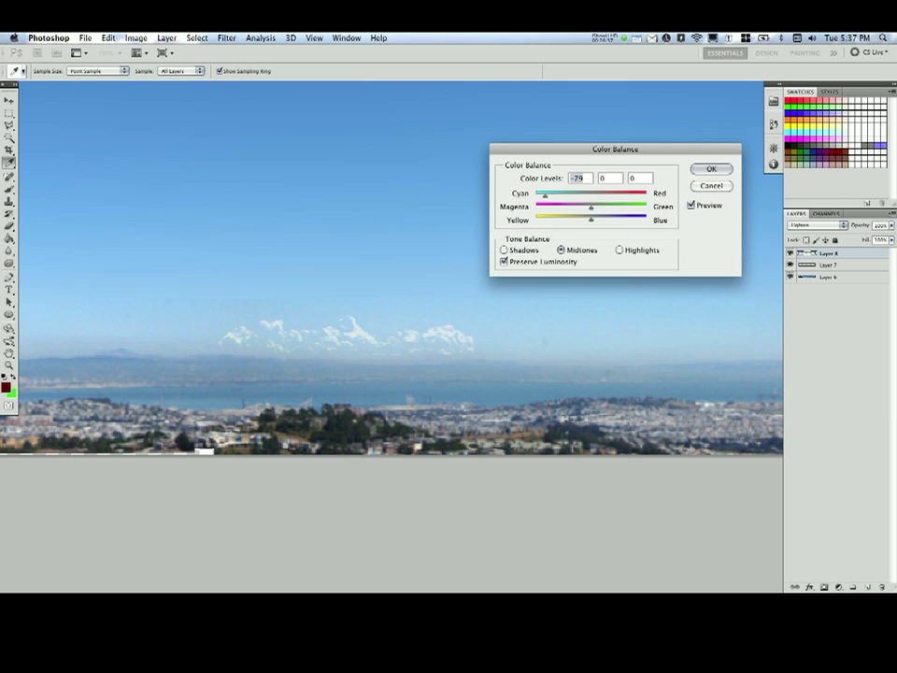
mouse_move(592, 220)
left_mouse_down()
mouse_move(615, 220)
mouse_move(598, 220)
left_mouse_up()
key("Return")
Fade the edges of the small cloud bank with a soft Eraser and merge the panorama's layers into one.
key("b")
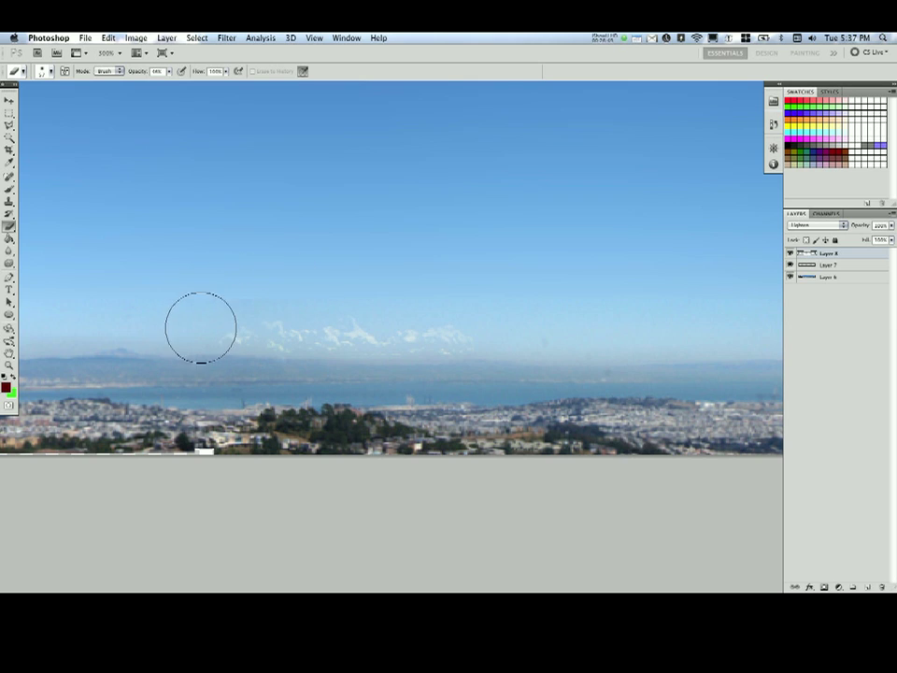
key("super+minus")
key("super+minus")
key("super+minus")
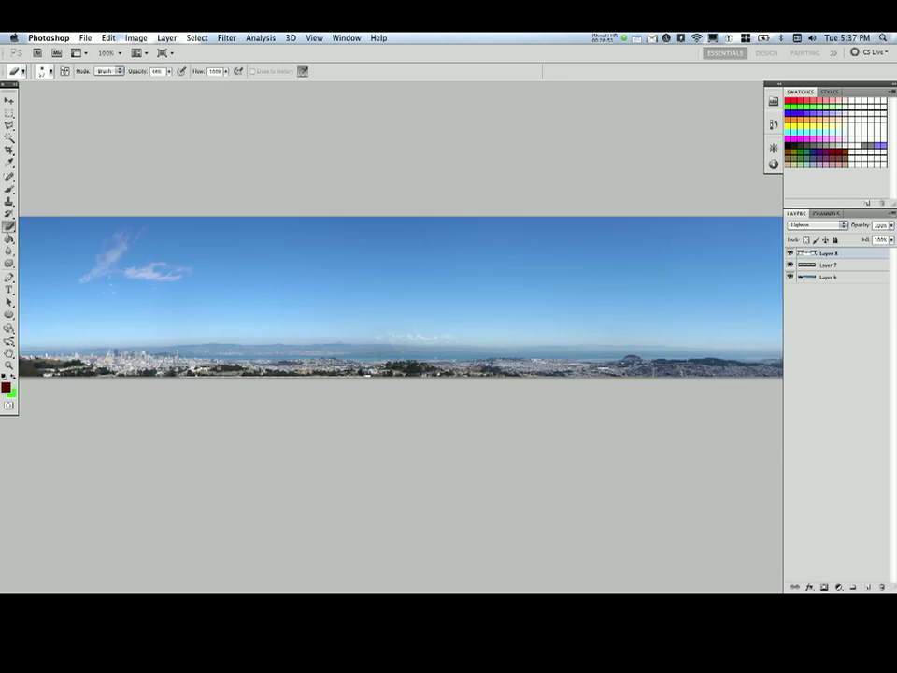
left_click_drag(402, 309, 318, 311)
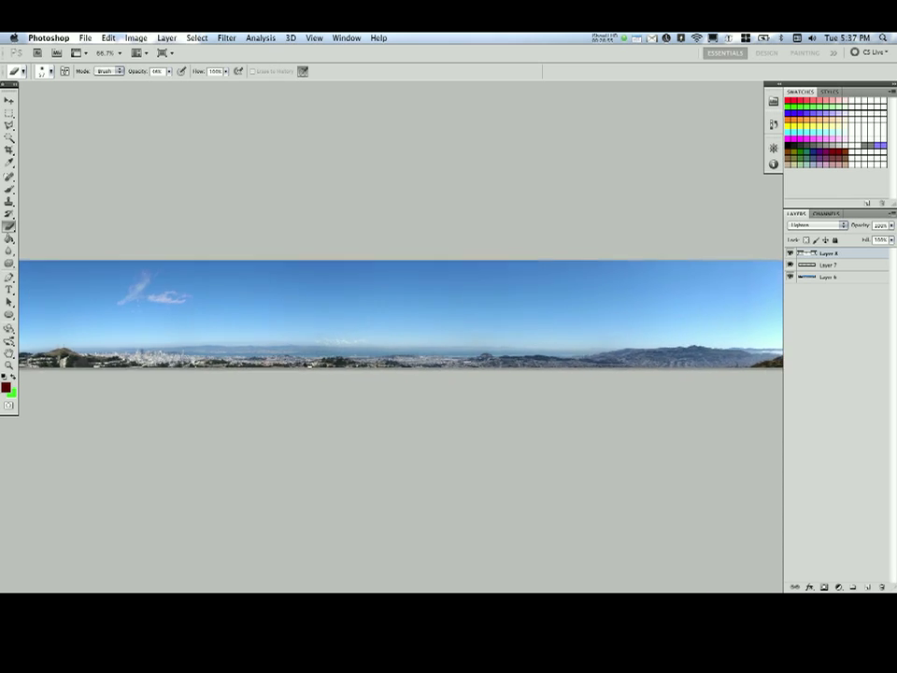
key("v")
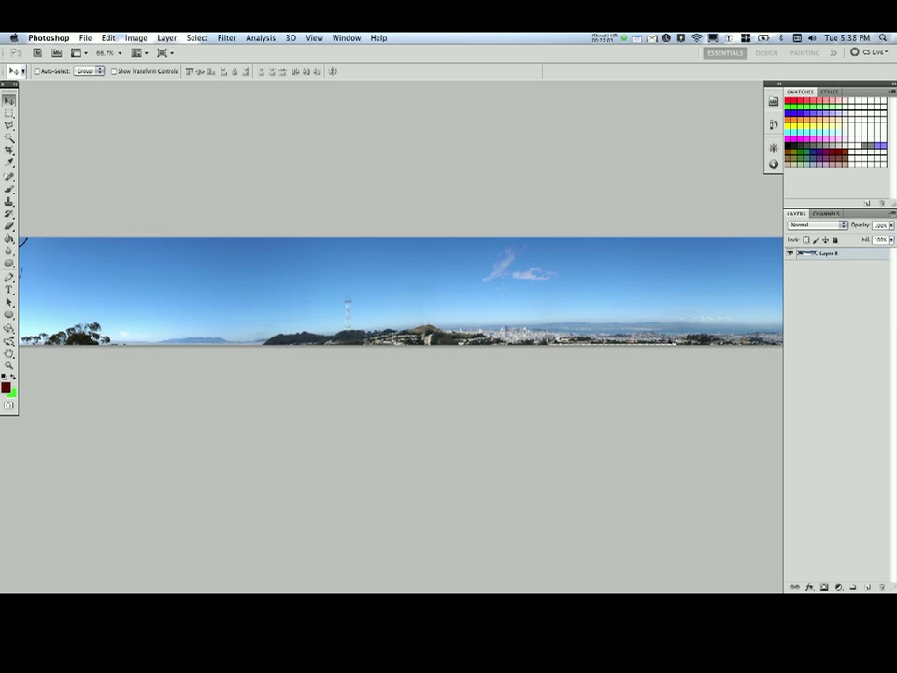
Save the panorama in the skybox_demo folder as addedclouds_pano2.tga in Targa format at 16 bits/pixel.
left_click(85, 38)
left_click(96, 193)
left_click(425, 134)
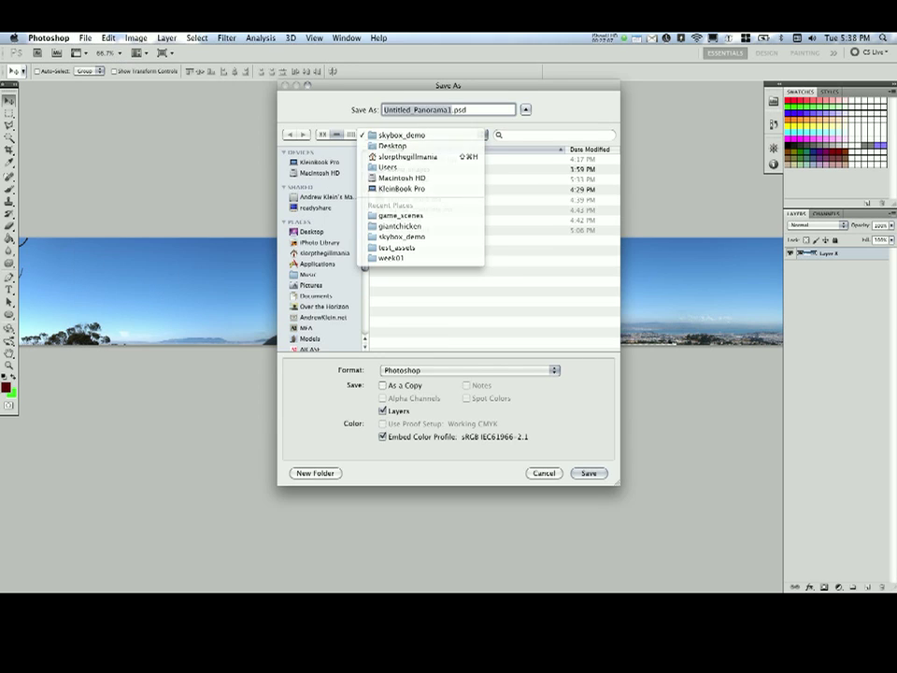
left_click(426, 134)
left_click(423, 159)
key("Right")
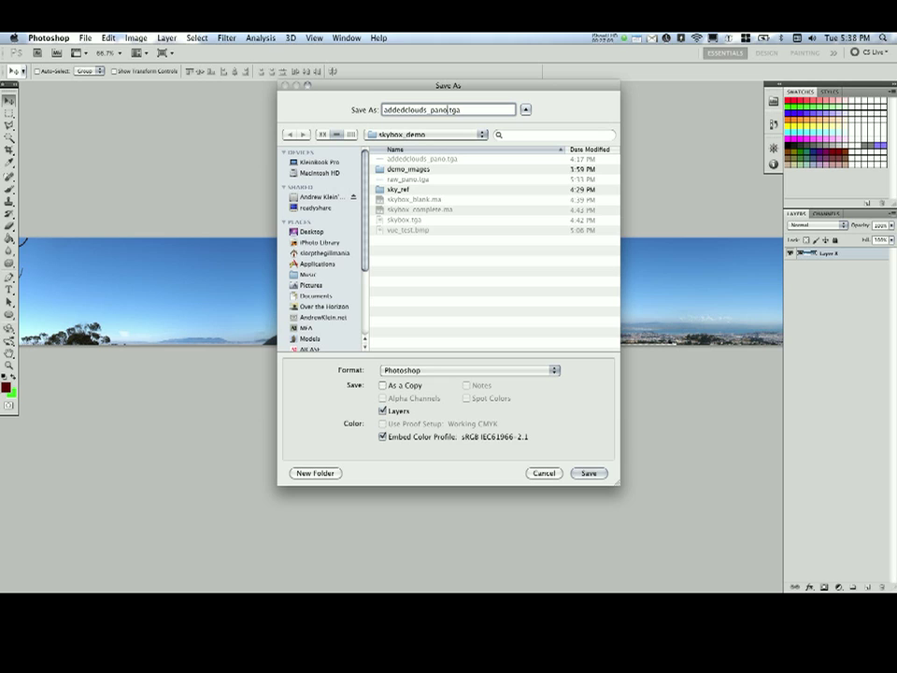
type("2")
left_click(467, 370)
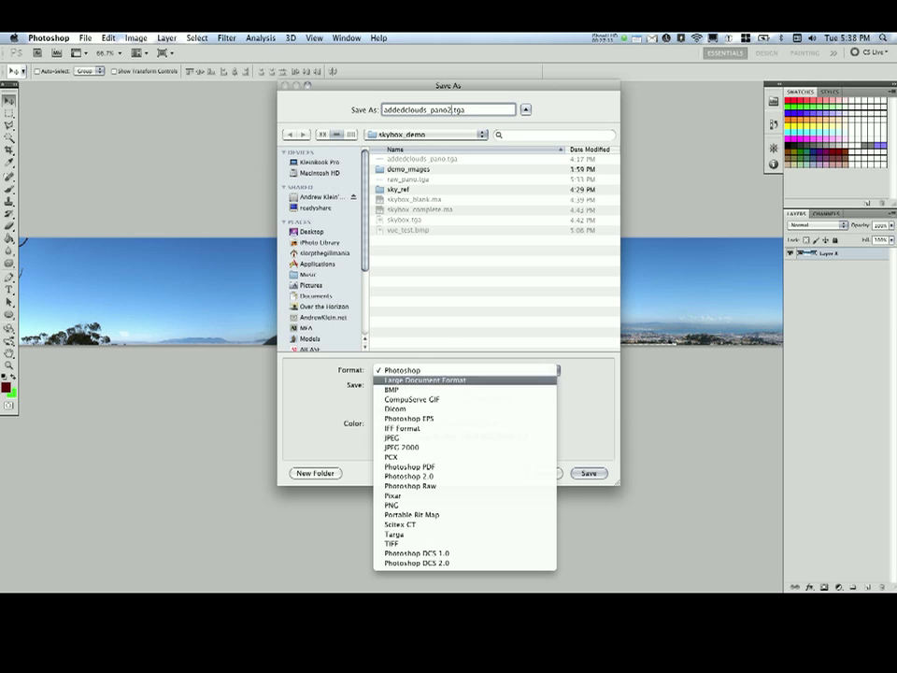
left_click(402, 533)
key("Return")
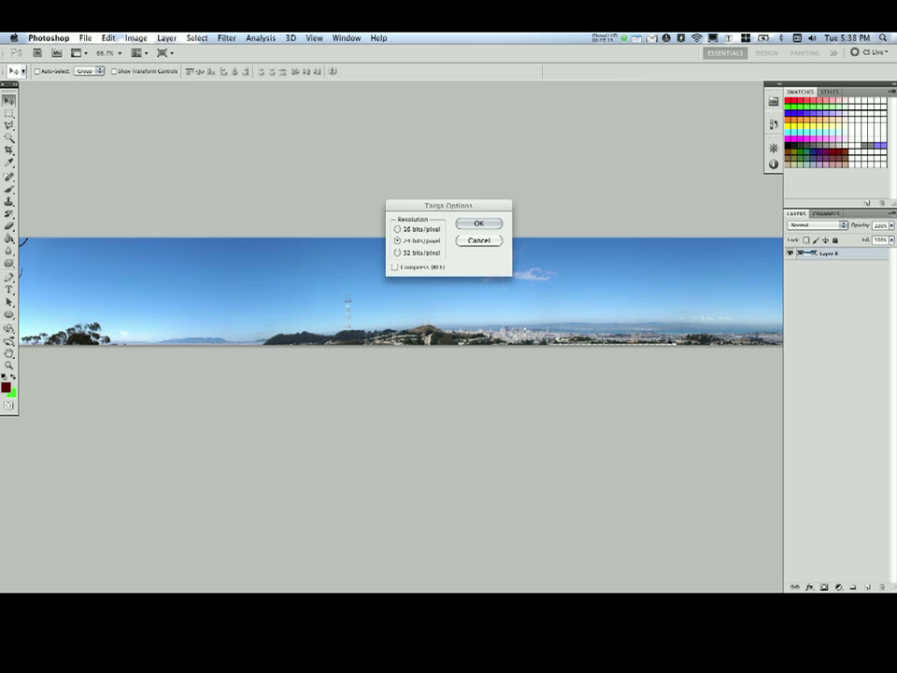
left_click(399, 228)
key("Return")
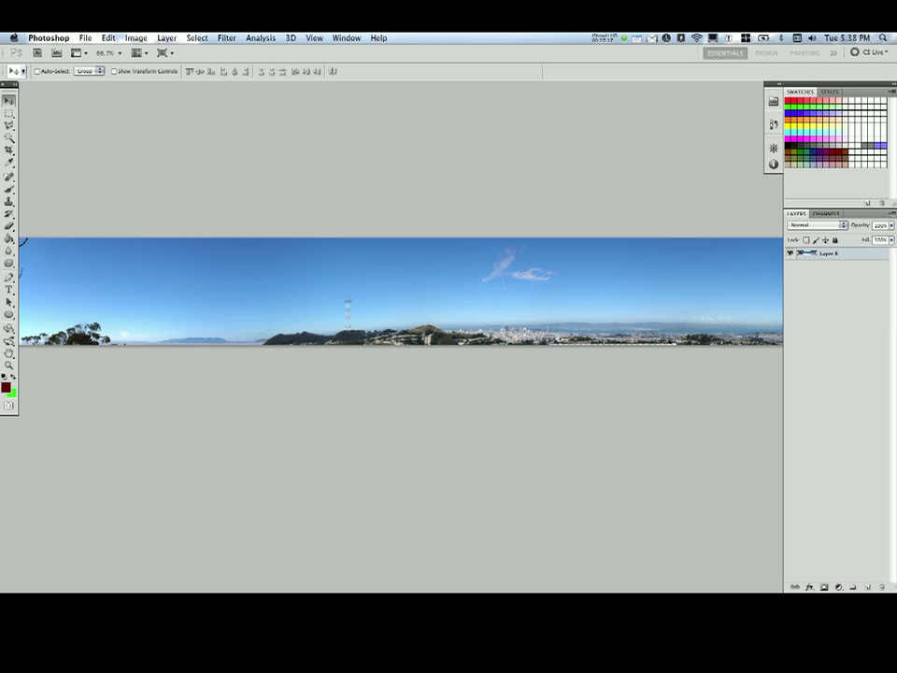
Quit Photoshop and Maya 2010, discarding the unsaved changes in both programs.
key("super+q")
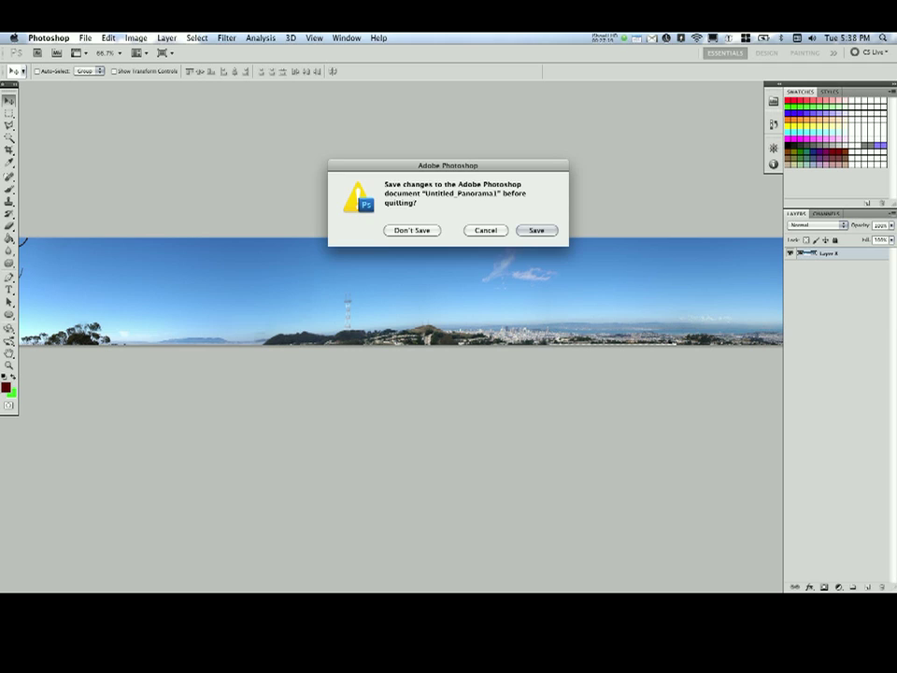
key("super+d")
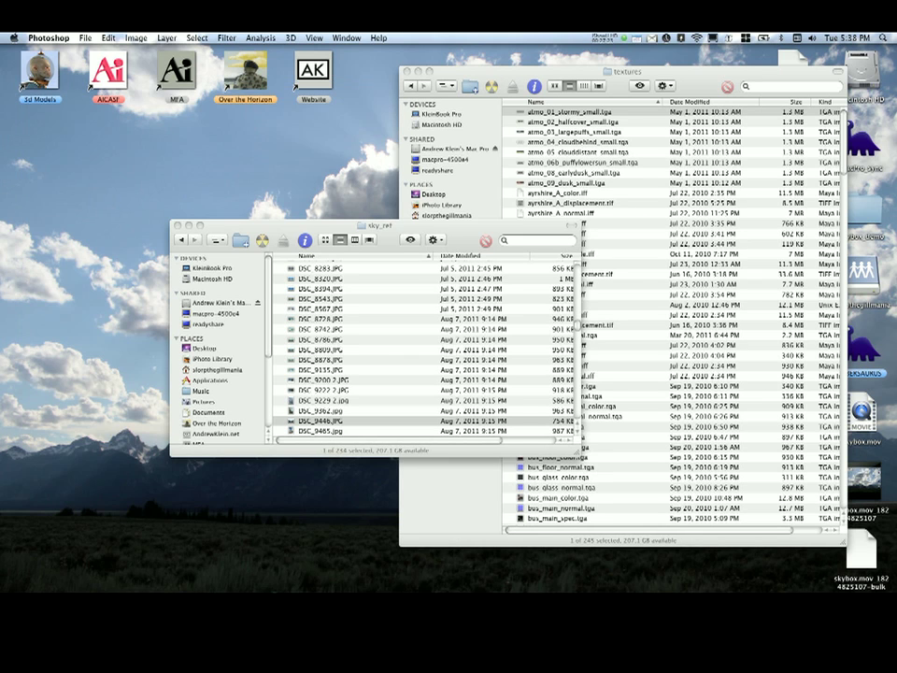
mouse_move(758, 561)
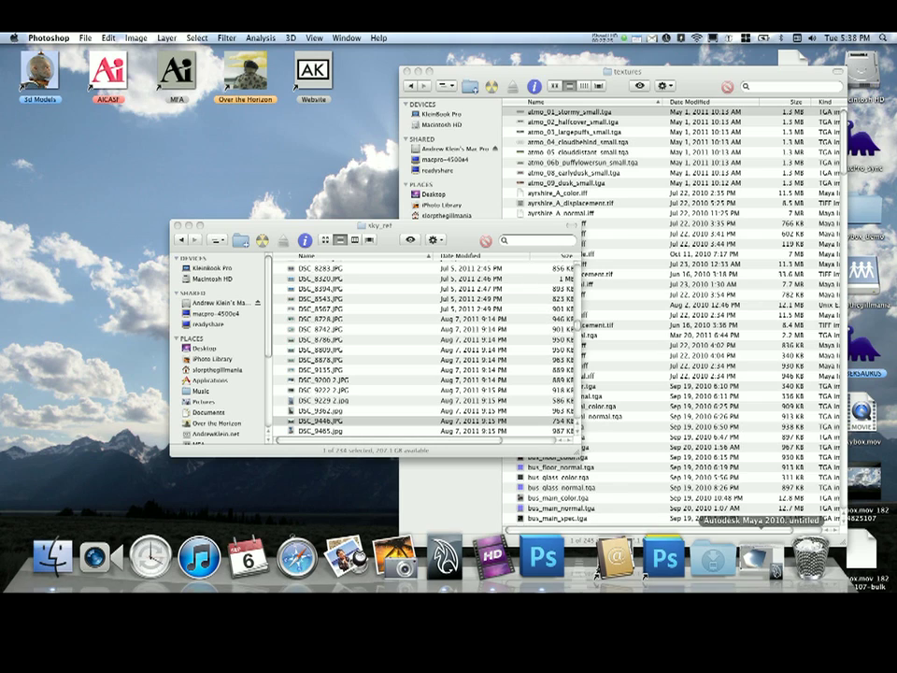
left_click(757, 561)
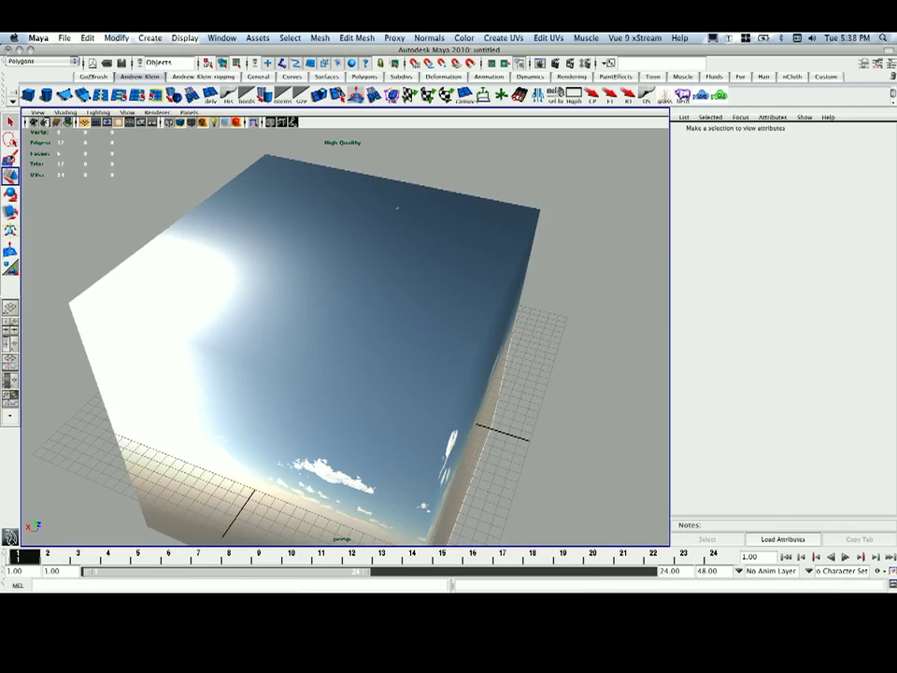
left_click_drag(374, 355, 360, 285, "alt")
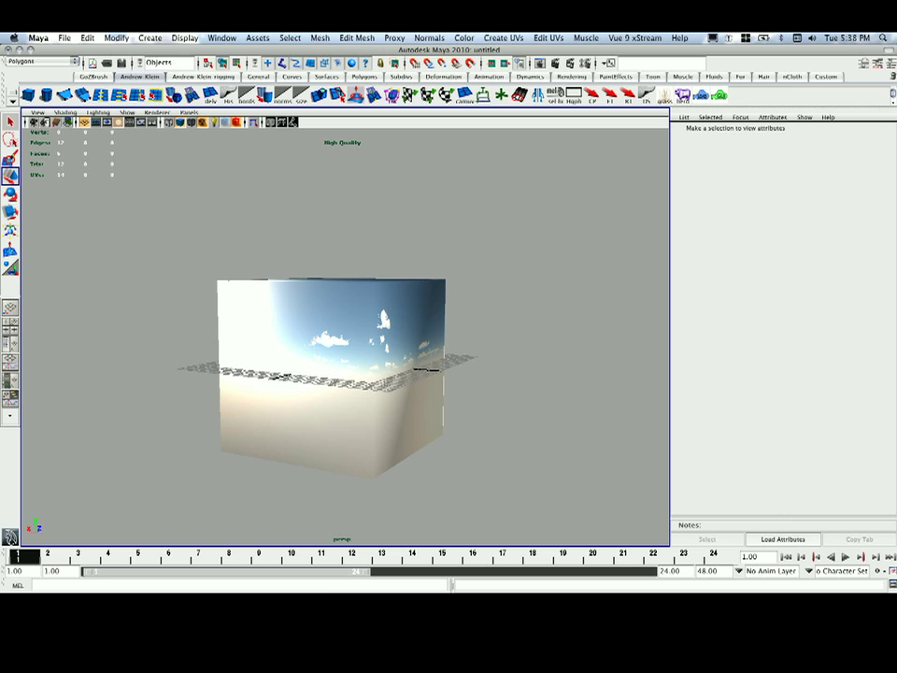
key("super+q")
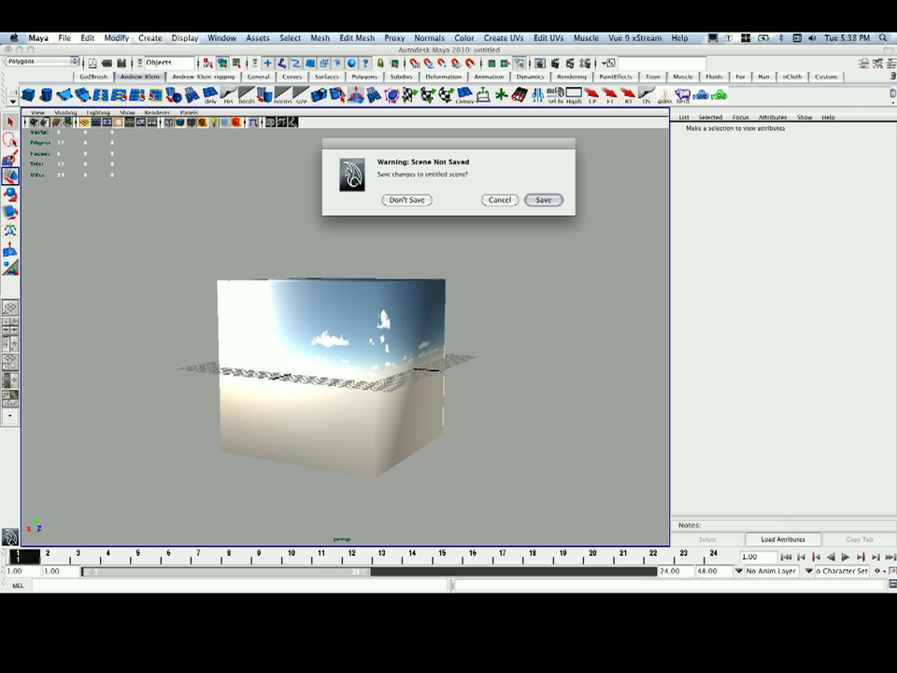
key("super+d")
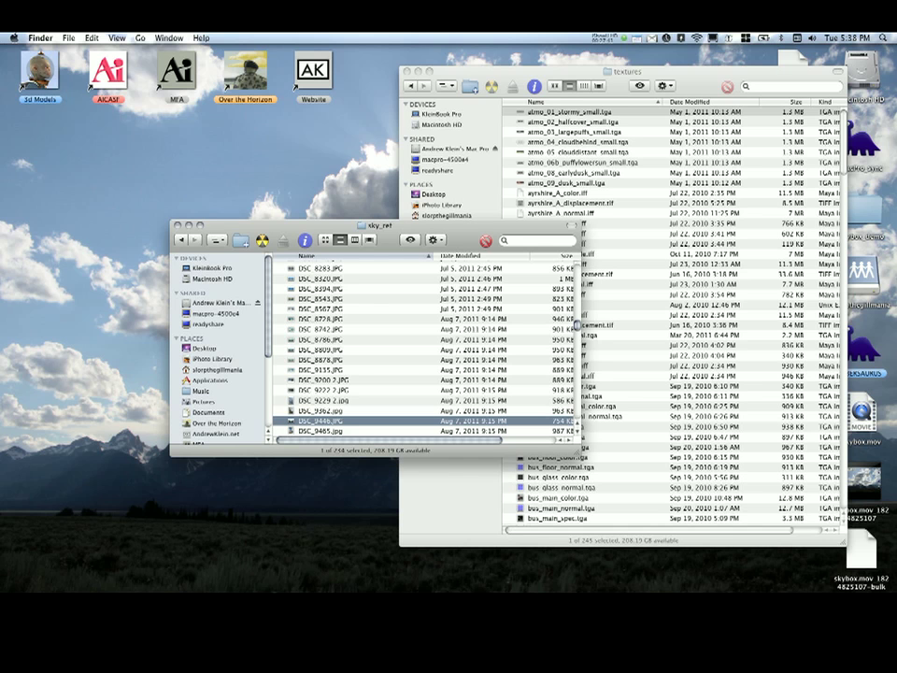
Launch Maya 2012 from the GRAPHICS folder of applications.
mouse_move(739, 561)
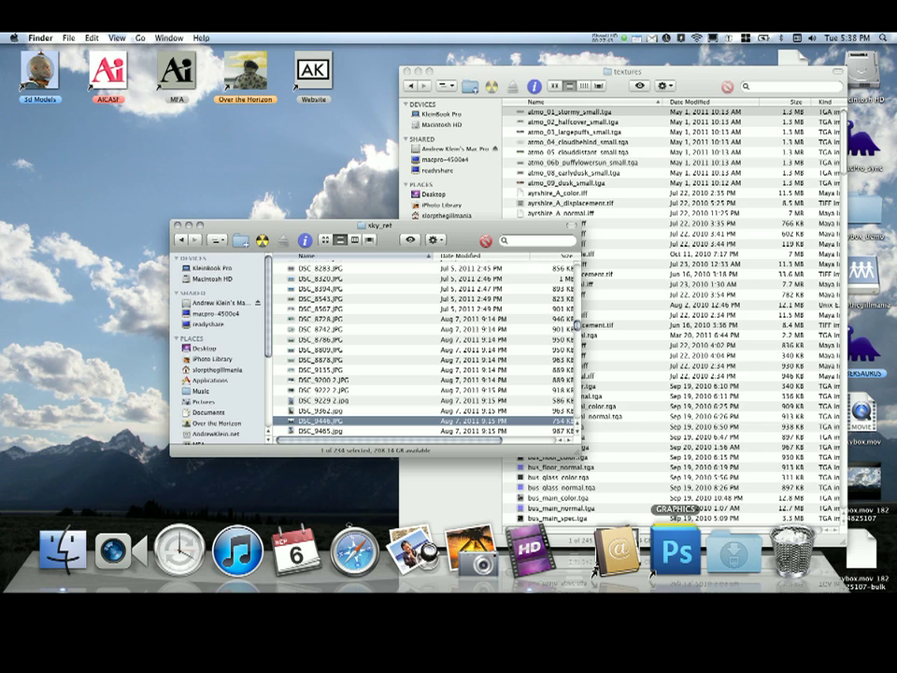
left_click(675, 552)
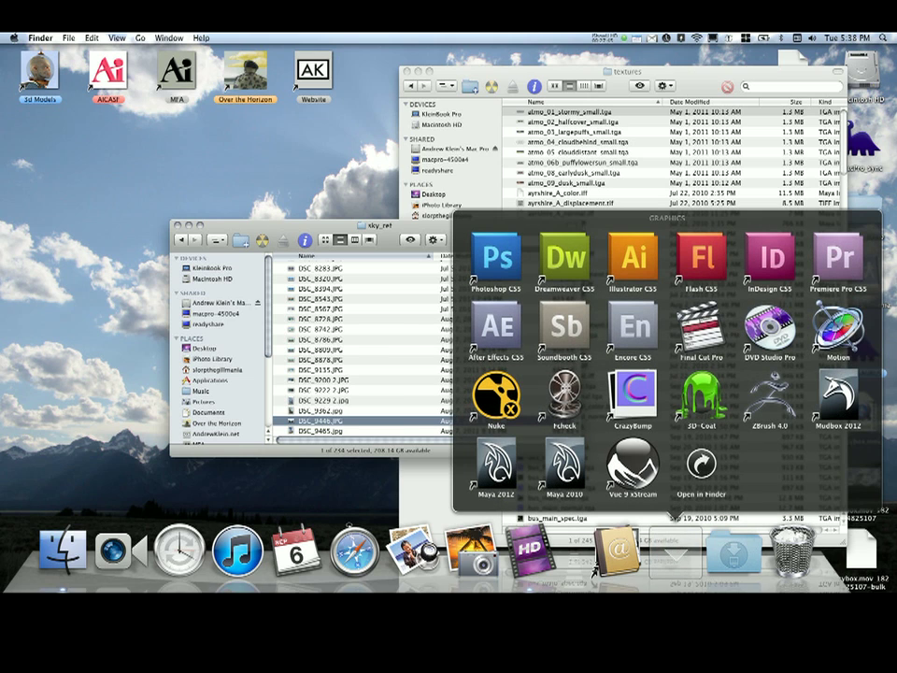
left_click(497, 259)
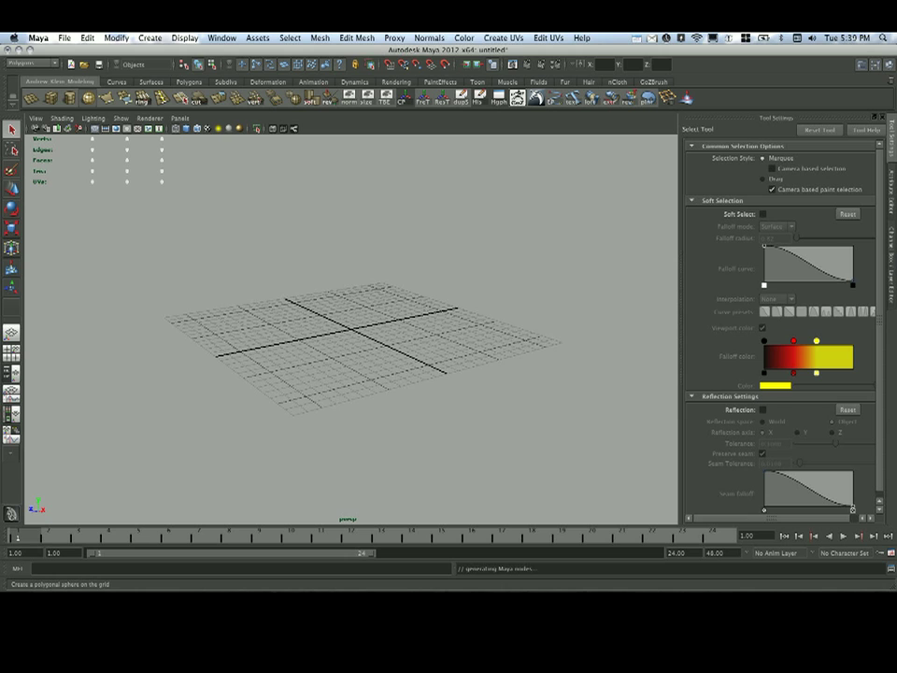
Create a polygon sphere at the grid origin, show it shaded, and scale it up uniformly to serve as a sky dome.
mouse_move(352, 308)
left_mouse_down("alt")
mouse_move(393, 369)
mouse_move(379, 320)
left_mouse_up("alt")
key("5")
key("r")
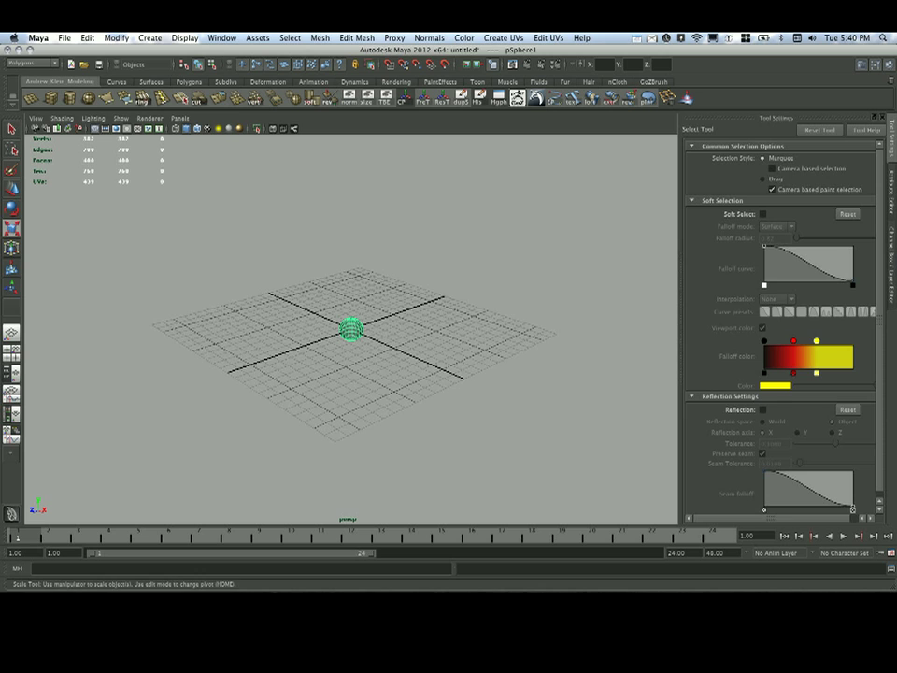
left_click_drag(351, 329, 580, 329)
right_click_drag(523, 329, 393, 329, "alt")
left_click_drag(393, 329, 365, 326, "alt")
Set the sphere's Subdivisions Axis to 15 and Subdivisions Height to 10, and soften its edges.
left_click(892, 192)
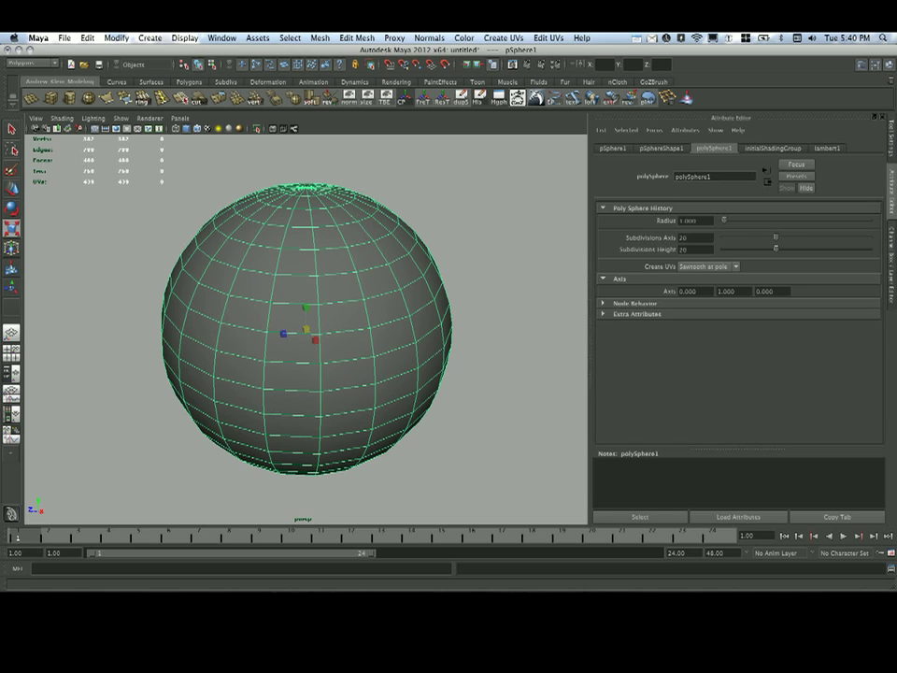
left_click_drag(775, 238, 745, 248)
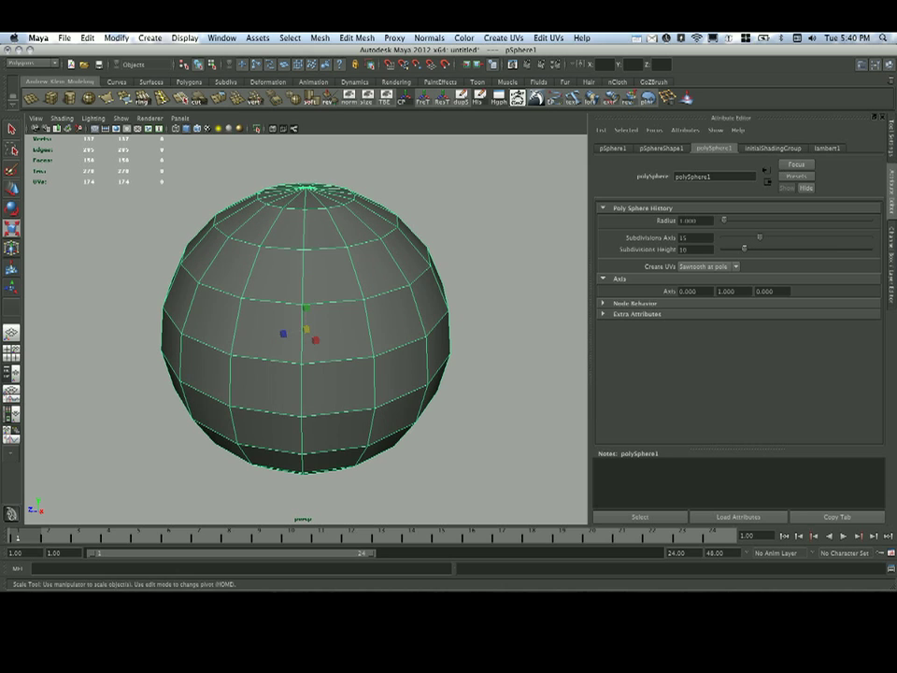
left_click_drag(280, 329, 297, 295, "alt")
left_click(504, 39)
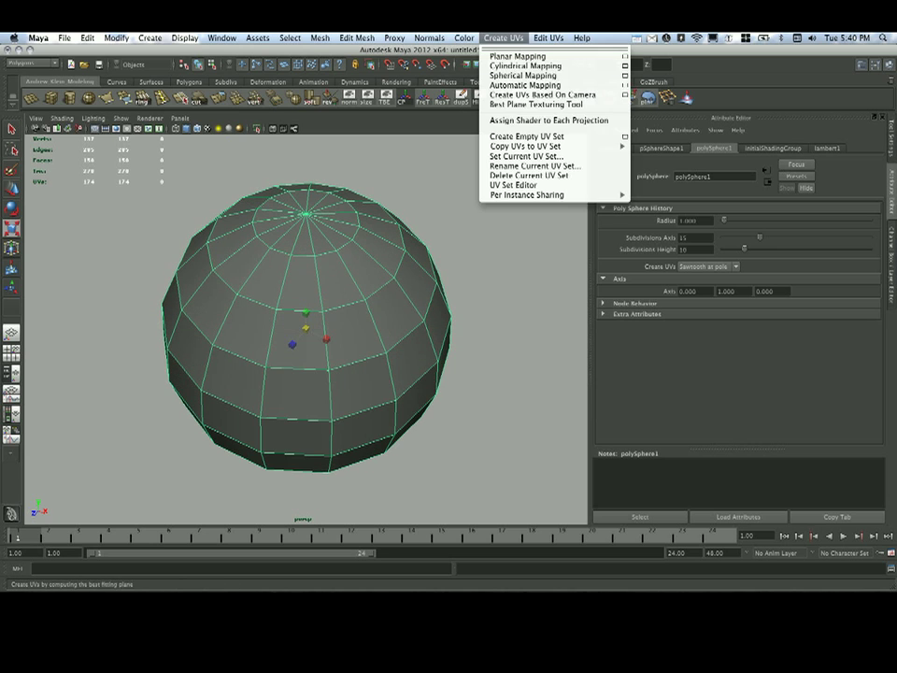
mouse_move(430, 38)
left_click(442, 153)
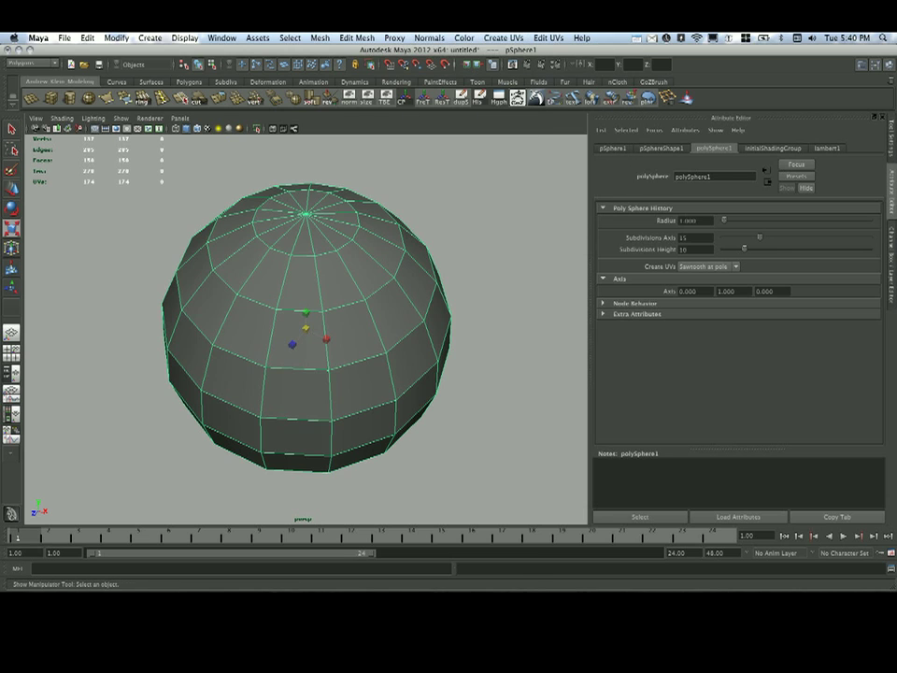
left_click(486, 225)
left_click_drag(448, 262, 412, 308, "alt")
left_click_drag(309, 327, 339, 335, "alt")
Select the sphere and delete all construction history in the scene.
left_click(307, 327)
left_click(87, 37)
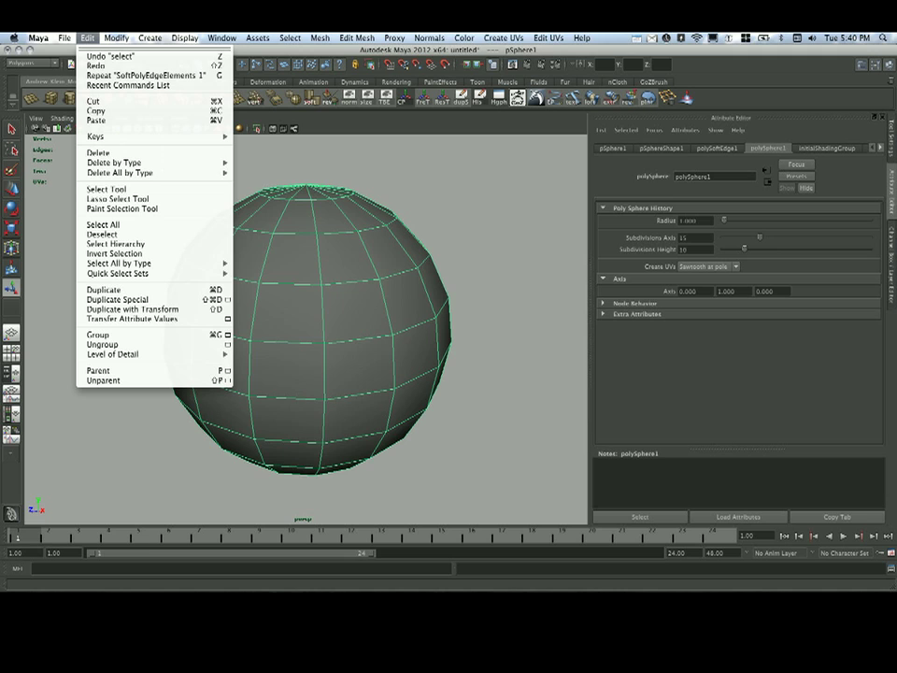
mouse_move(149, 173)
left_click(257, 177)
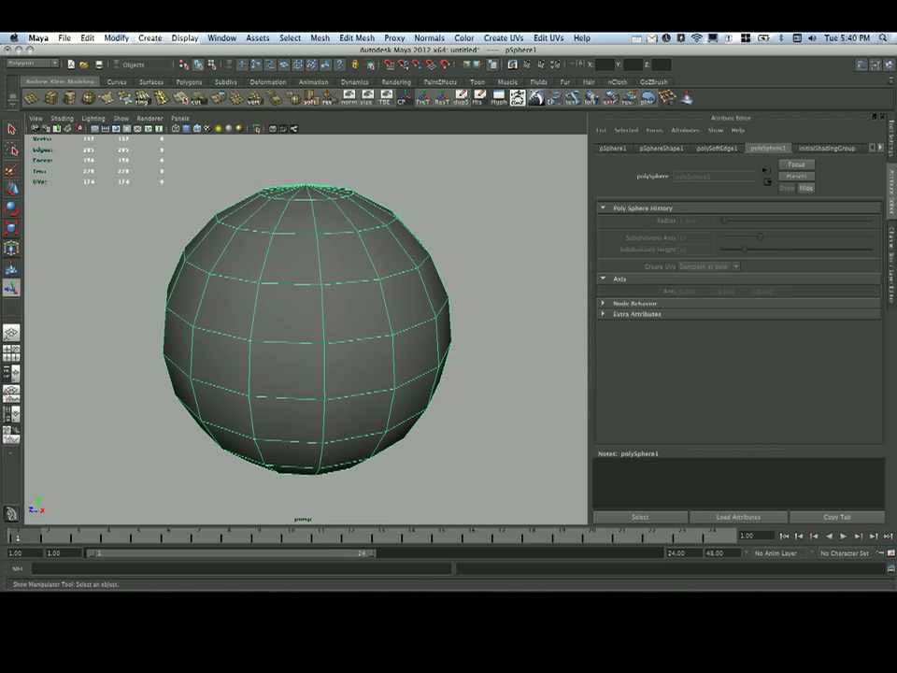
Assign a new Lambert material to the sphere and name it sky_dome1.
right_click_drag(316, 236, 311, 385)
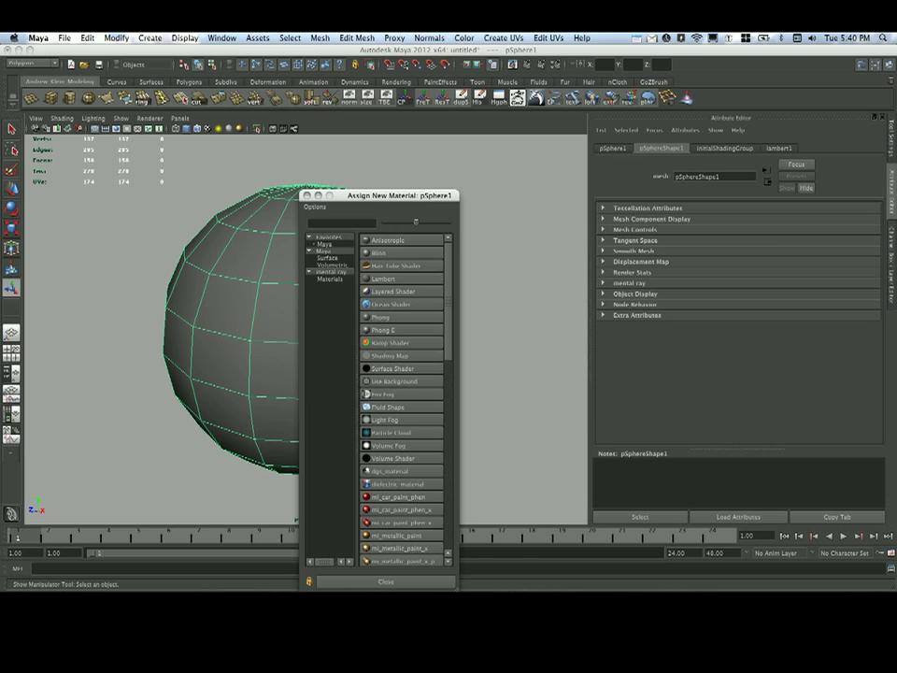
left_click(393, 278)
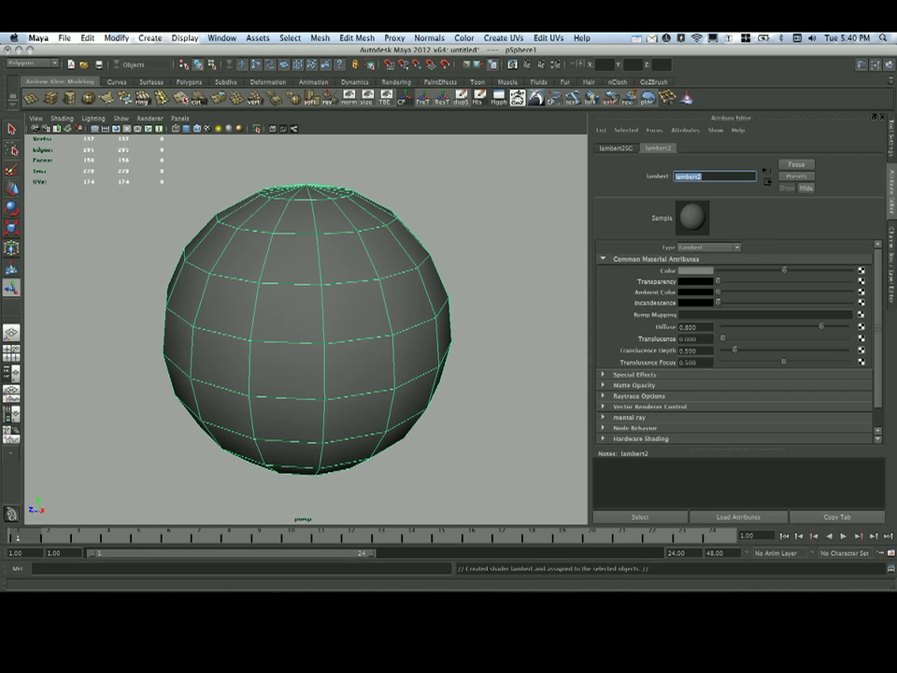
type("sky_dome1")
key("Return")
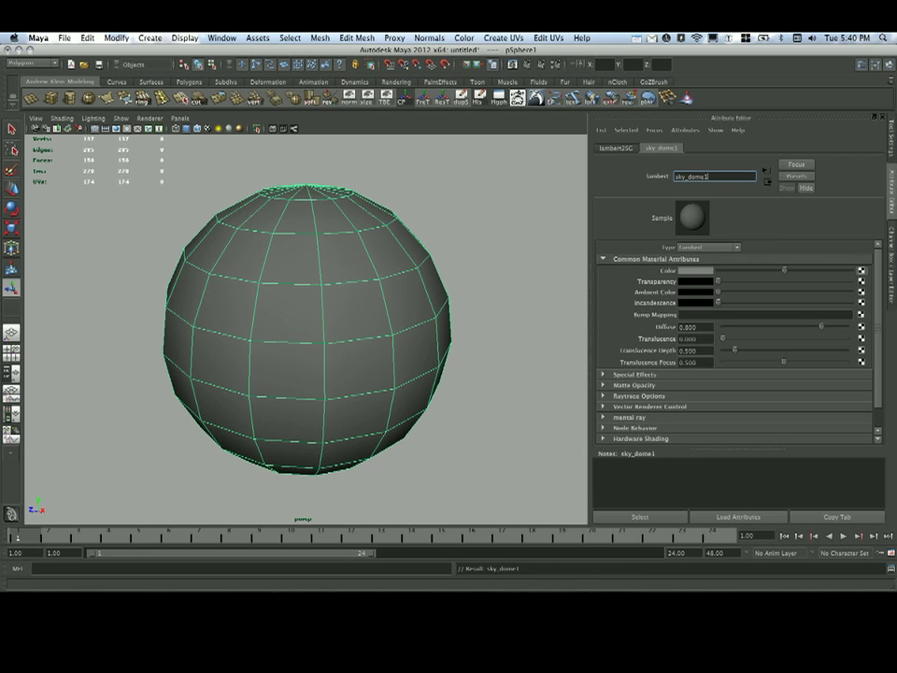
Connect a File texture to the sky_dome1 material's Color and browse for its image in the Desktop's skybox_demo folder.
left_click(861, 270)
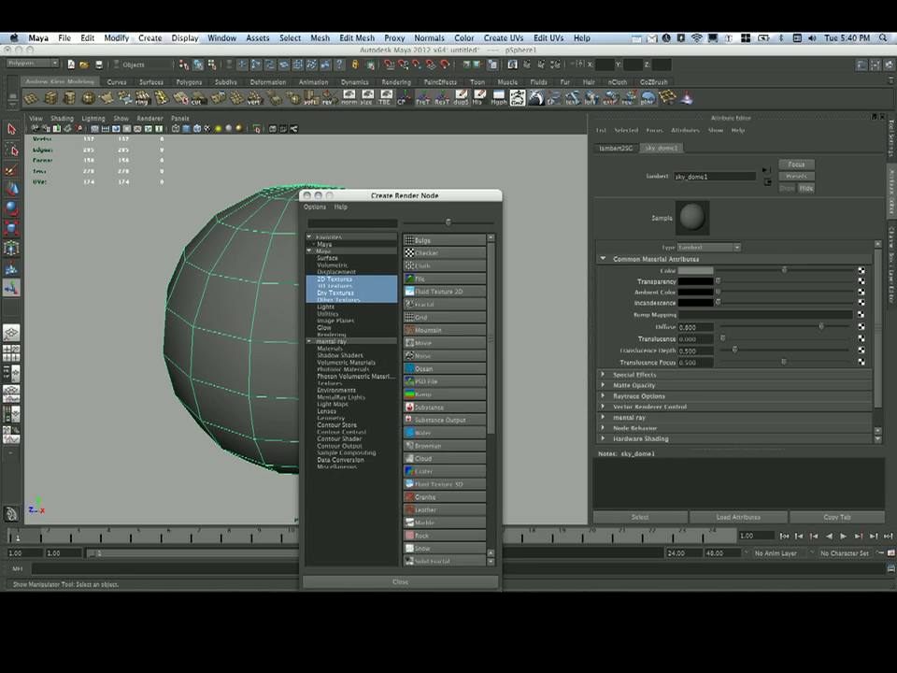
left_click_drag(402, 196, 378, 139)
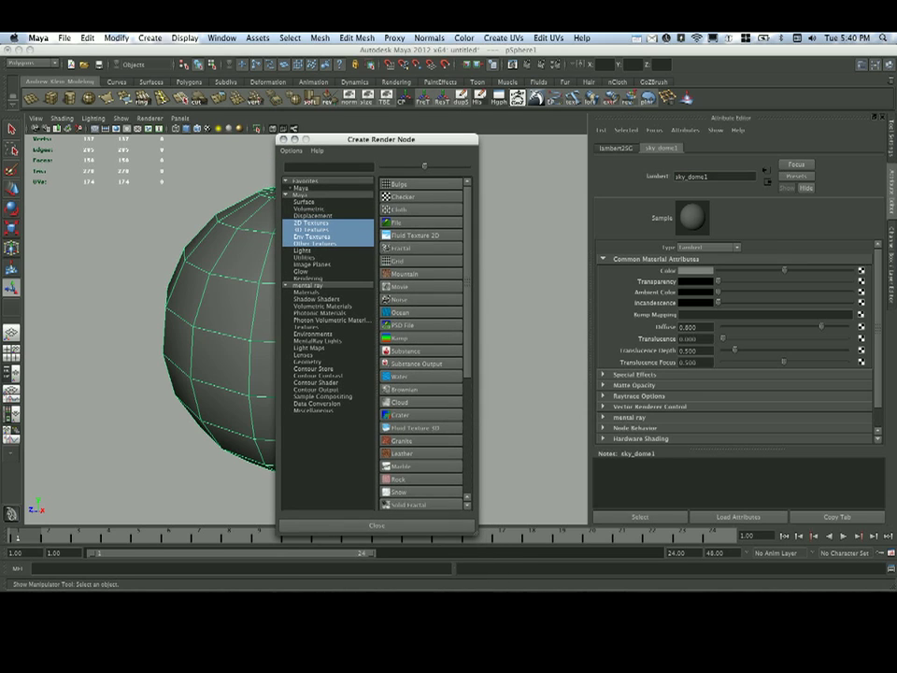
left_click(396, 222)
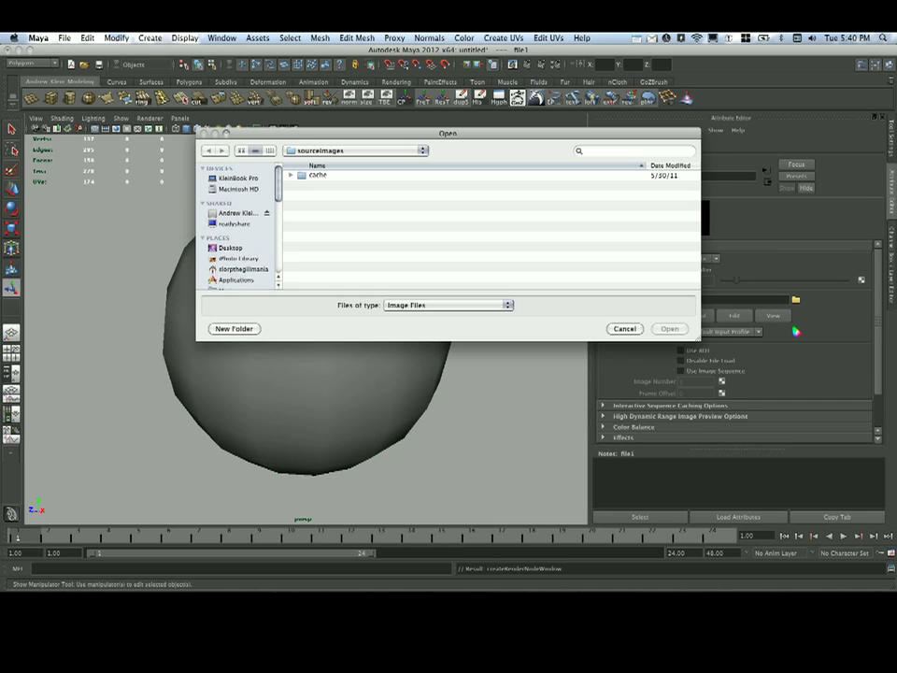
left_click(230, 247)
left_click(331, 226)
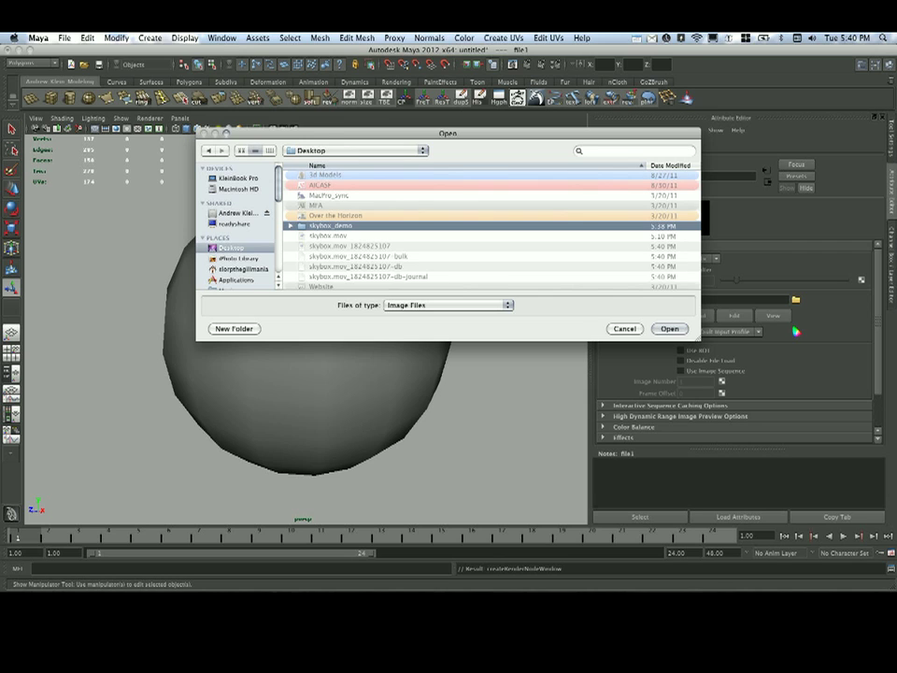
double_click(331, 227)
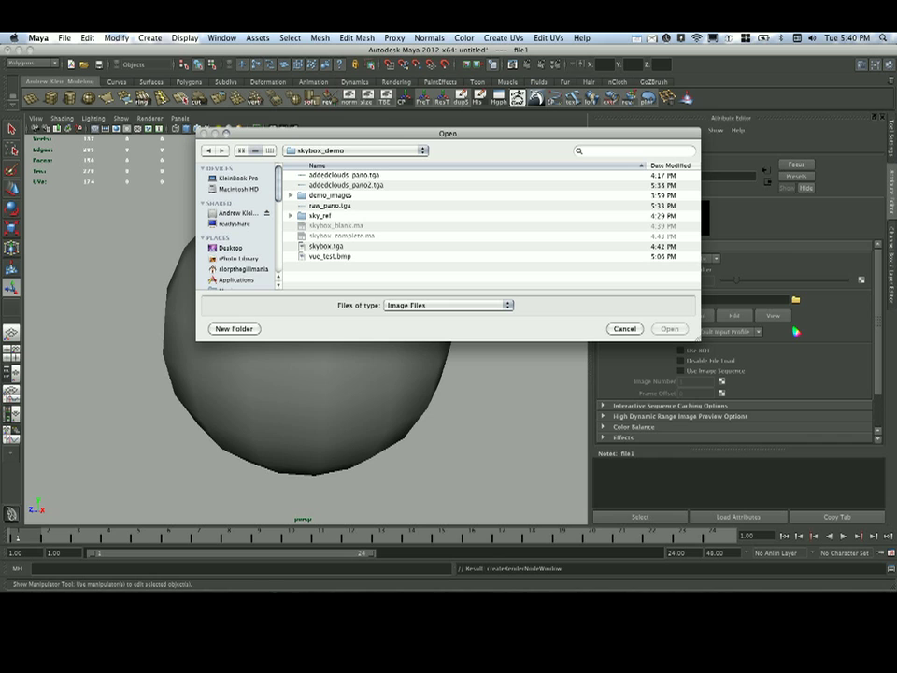
Compare previews of addedclouds_pano.tga and addedclouds_pano2.tga, and load addedclouds_pano.tga as the texture image.
left_click(344, 175)
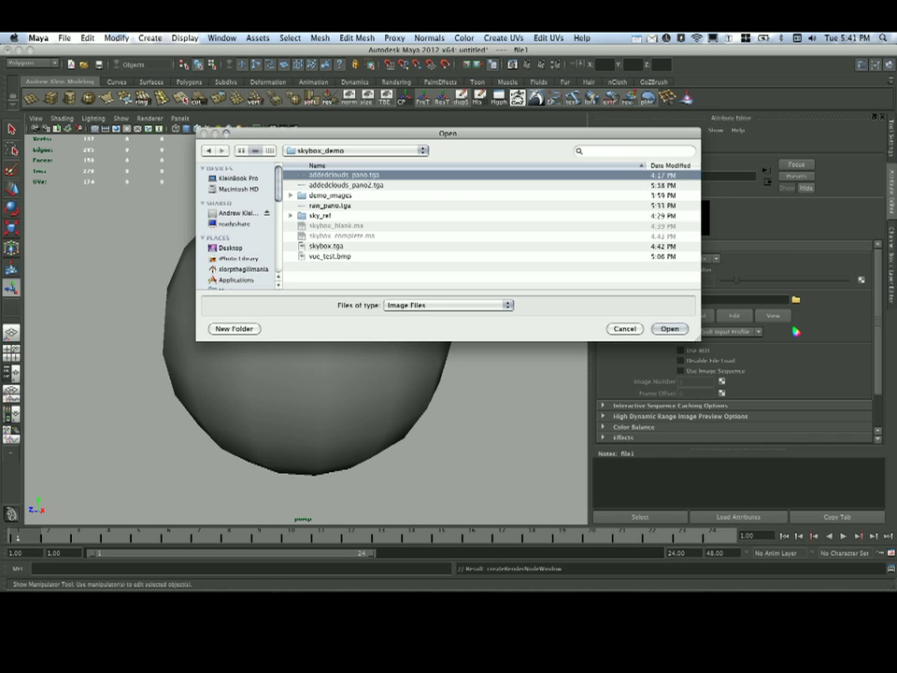
key("space")
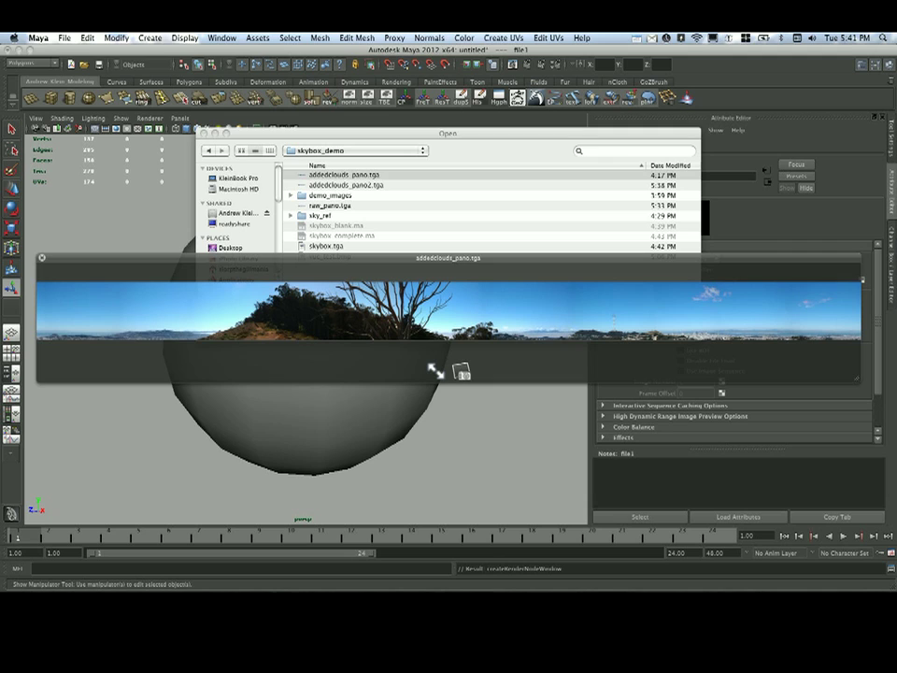
key("space")
key("Down")
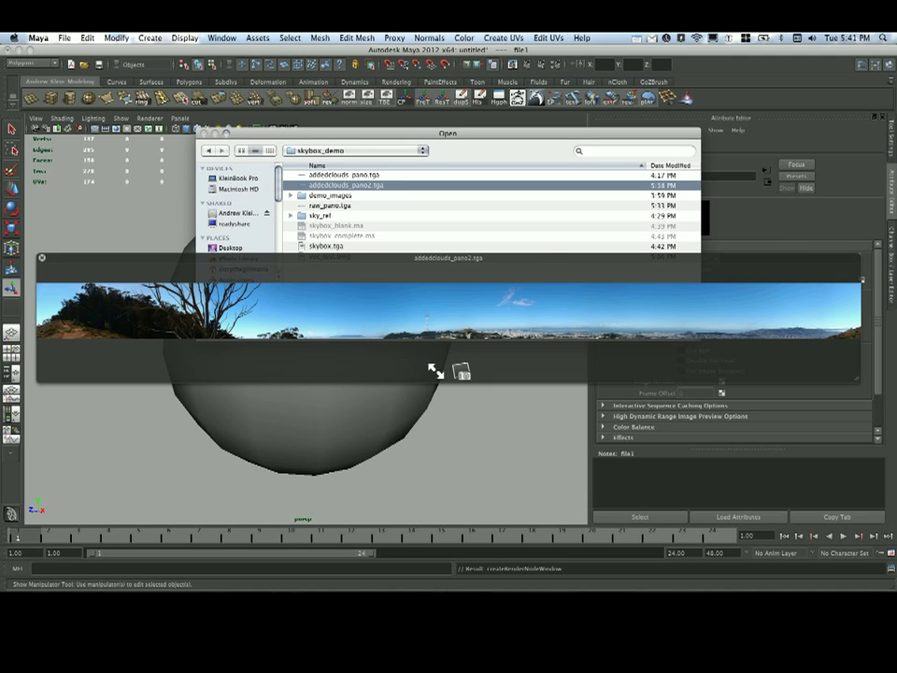
key("Up")
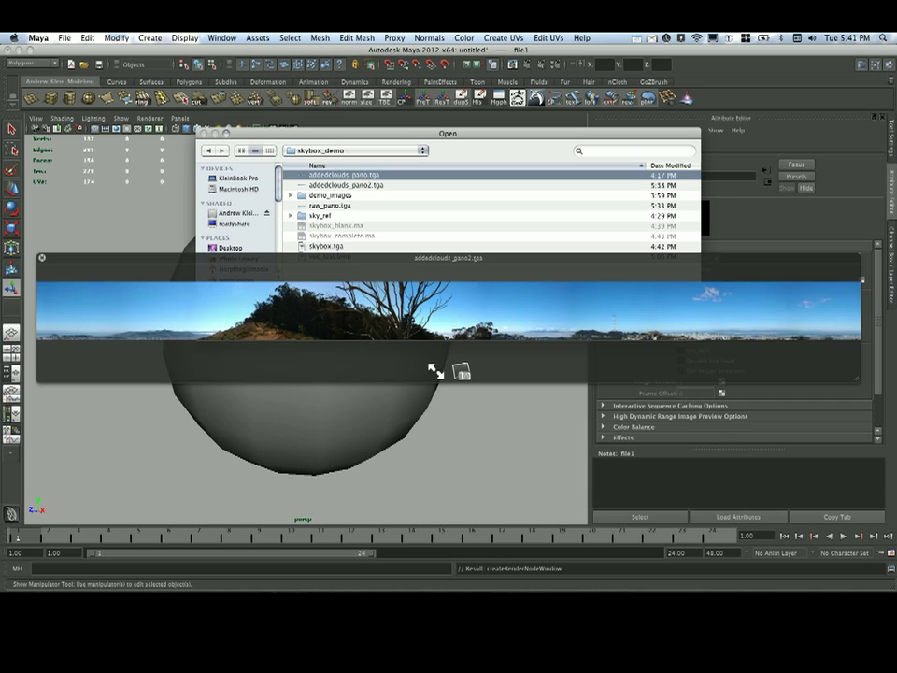
key("space")
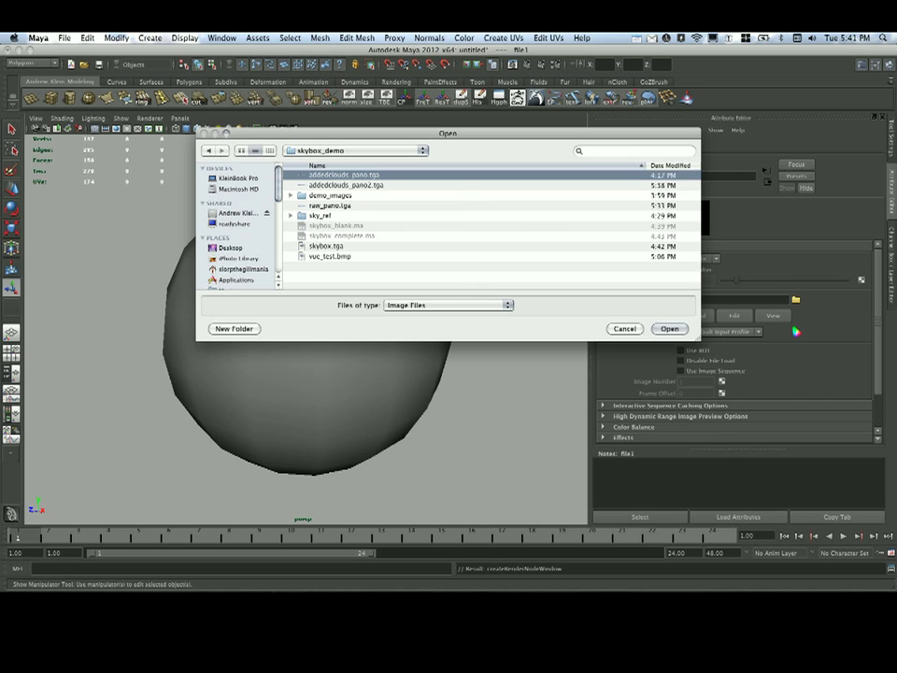
left_click(670, 329)
Display textures on the sphere in the perspective view and switch its renderer to Viewport 2.0.
mouse_move(308, 328)
left_mouse_down("alt")
mouse_move(346, 329)
mouse_move(310, 243)
mouse_move(311, 159)
mouse_move(313, 435)
mouse_move(318, 198)
mouse_move(309, 385)
mouse_move(301, 322)
left_mouse_up("alt")
scroll(307, 329, "up", 3)
key("6")
scroll(309, 355, "up", 4)
left_click(149, 118)
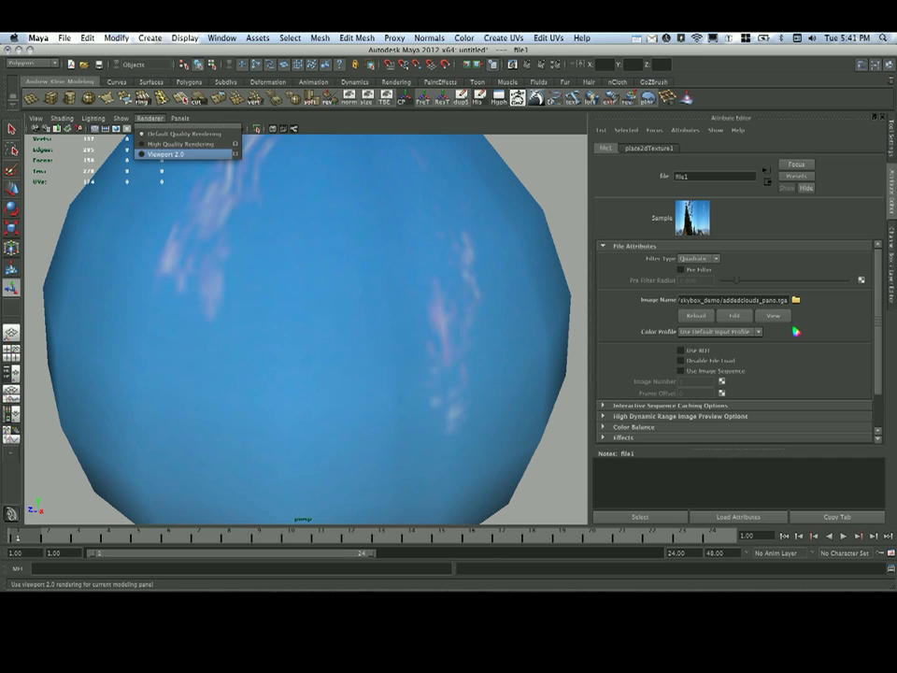
left_click(166, 153)
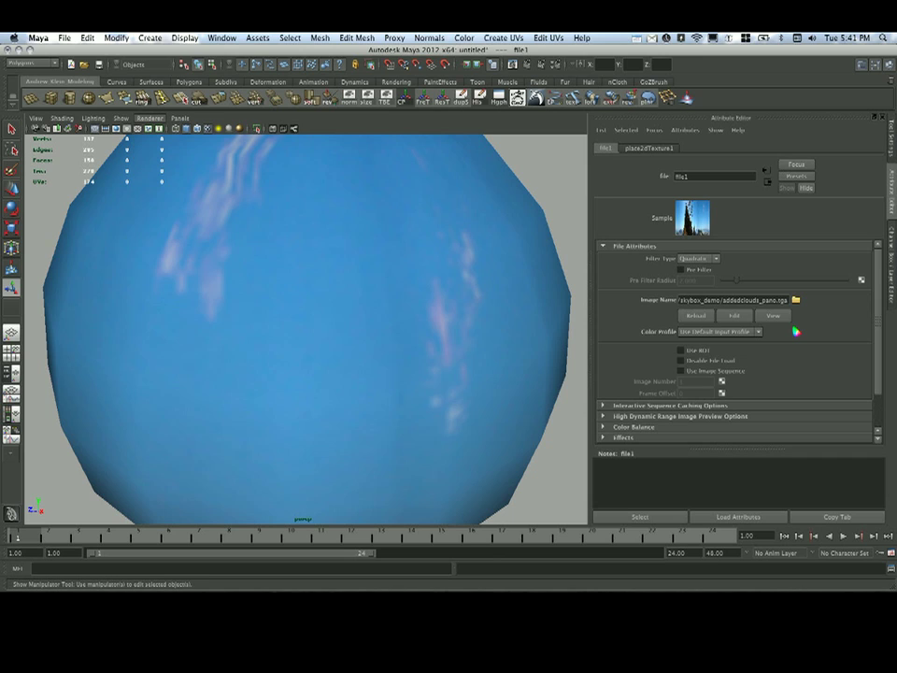
right_click_drag(309, 327, 233, 327, "alt")
left_click_drag(299, 308, 308, 425, "alt")
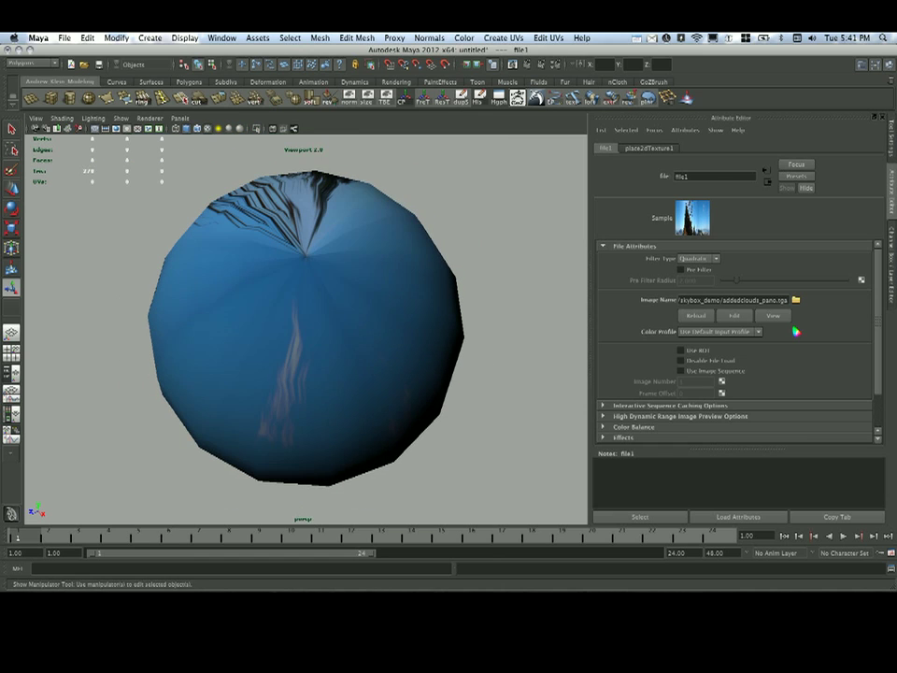
Raise the Ambient Color of the sphere's sky_dome1 material well past halfway, and inspect the brightened sky texture up close.
left_click(318, 365)
left_click(713, 149)
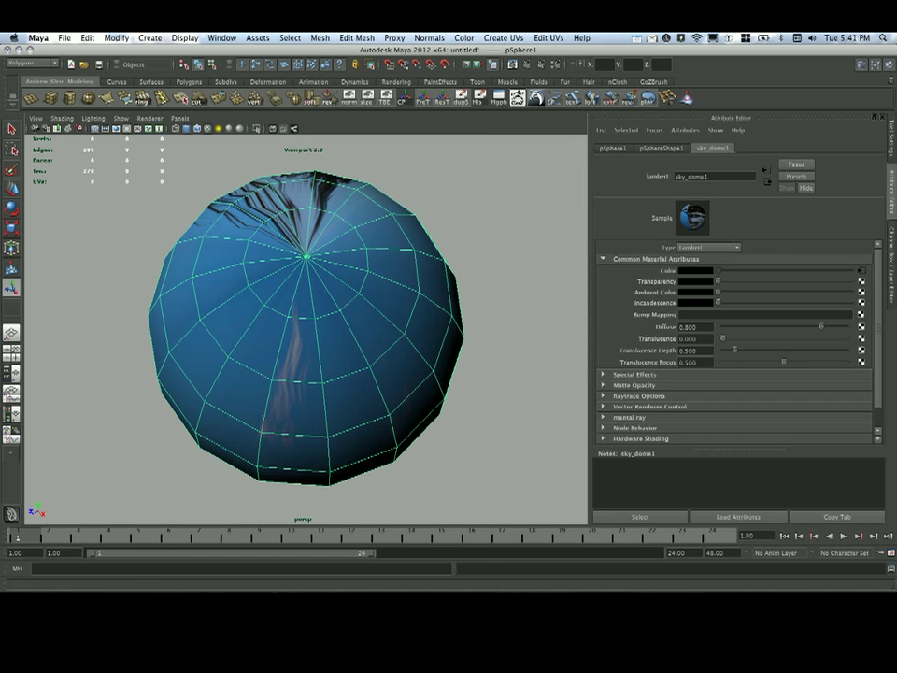
left_click_drag(722, 293, 801, 293)
left_click_drag(318, 365, 346, 220, "alt")
left_click(514, 215)
right_click_drag(308, 308, 486, 309, "alt")
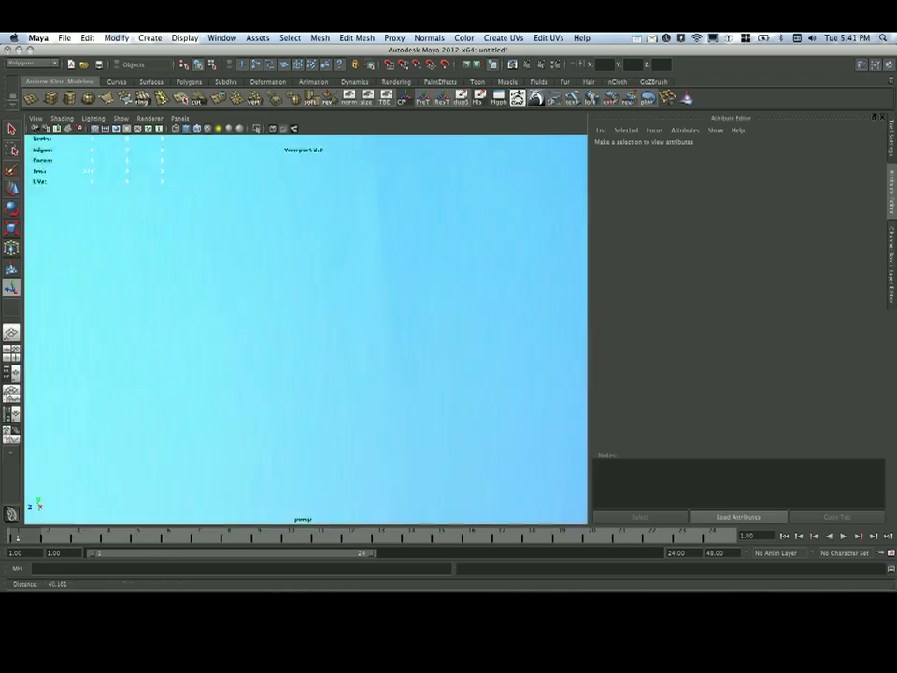
Examine the sky texture on the sphere from the inside and the outside, including its stretched lower part.
left_click_drag(318, 280, 322, 384, "alt")
left_click_drag(187, 281, 374, 290, "alt")
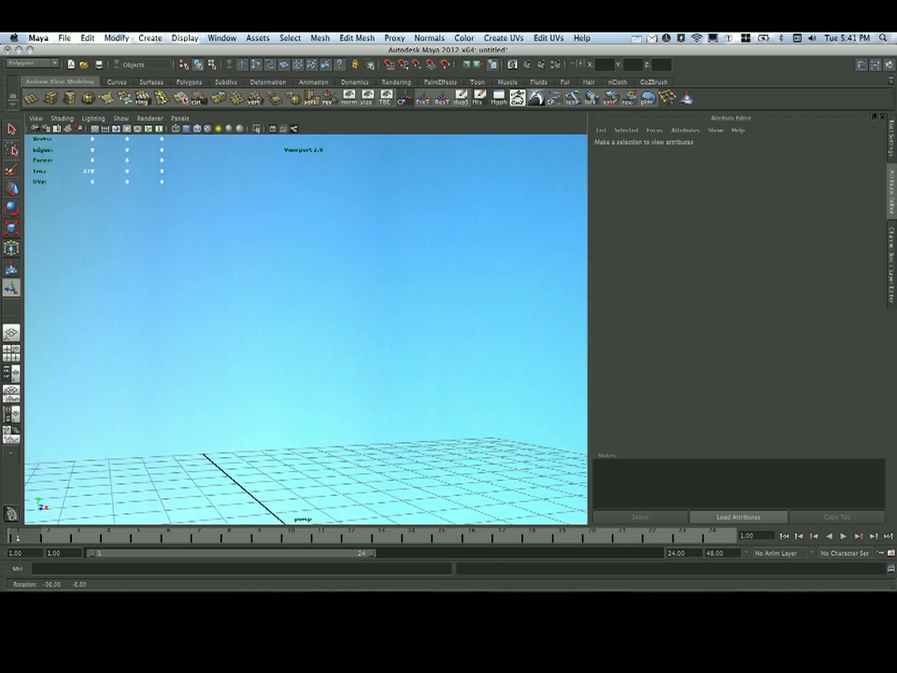
right_click_drag(374, 289, 169, 299, "alt")
right_click_drag(337, 309, 215, 308, "alt")
left_click_drag(280, 318, 341, 289, "alt")
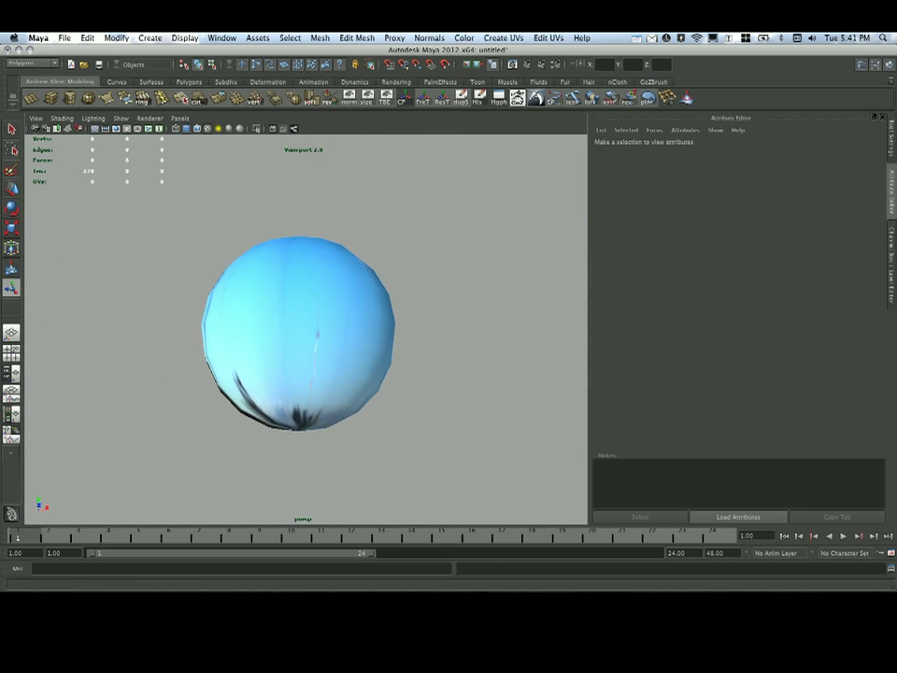
right_click_drag(309, 309, 393, 308, "alt")
left_click_drag(393, 308, 393, 327, "alt")
middle_click_drag(374, 327, 356, 300, "alt")
Select the sky dome sphere and bring up its UV layout over the panorama in the UV Texture Editor.
left_click(356, 300)
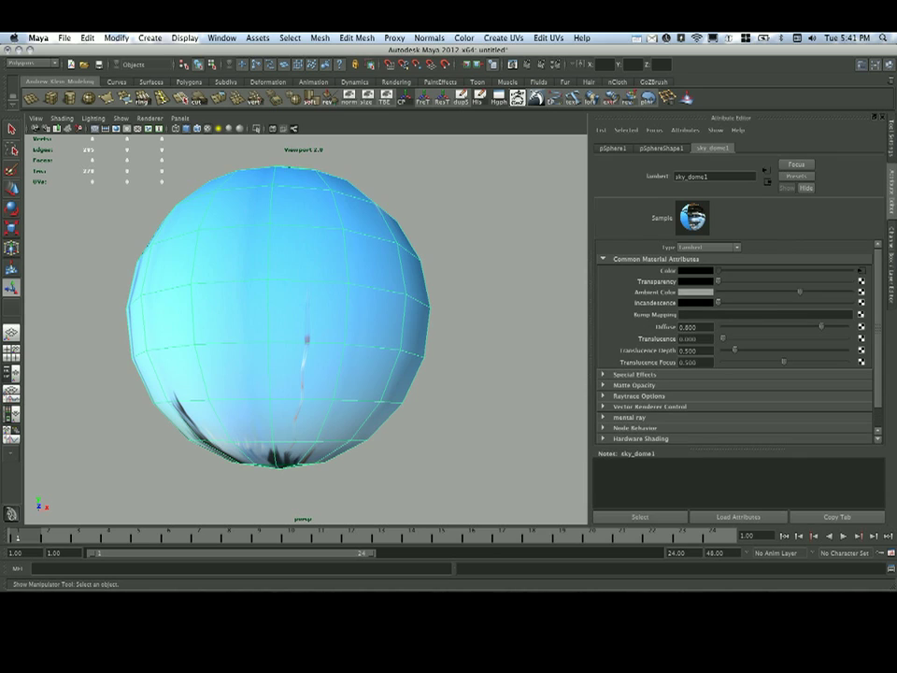
left_click(222, 38)
left_click(246, 177)
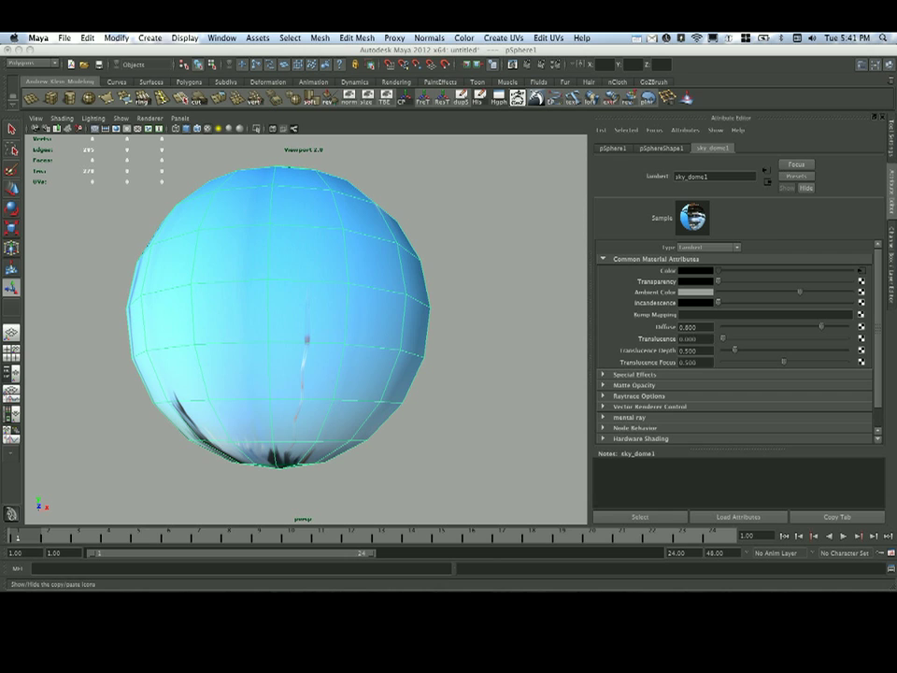
scroll(588, 351, "down", 6)
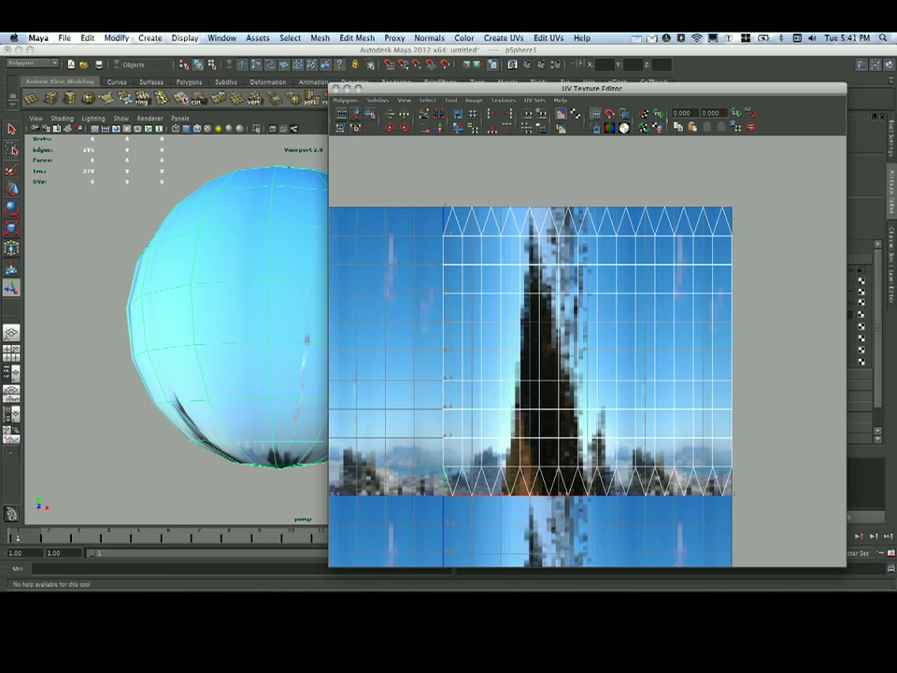
mouse_move(588, 351)
middle_mouse_down("alt")
mouse_move(612, 237)
mouse_move(623, 269)
mouse_move(590, 366)
middle_mouse_up("alt")
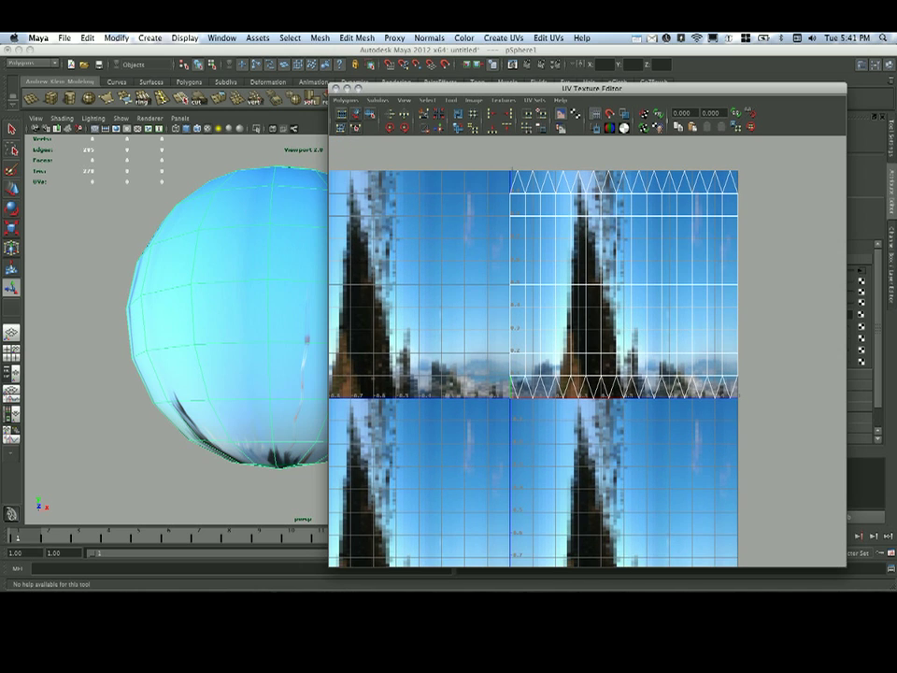
middle_click_drag(252, 318, 199, 300, "alt")
left_click_drag(199, 299, 210, 350, "alt")
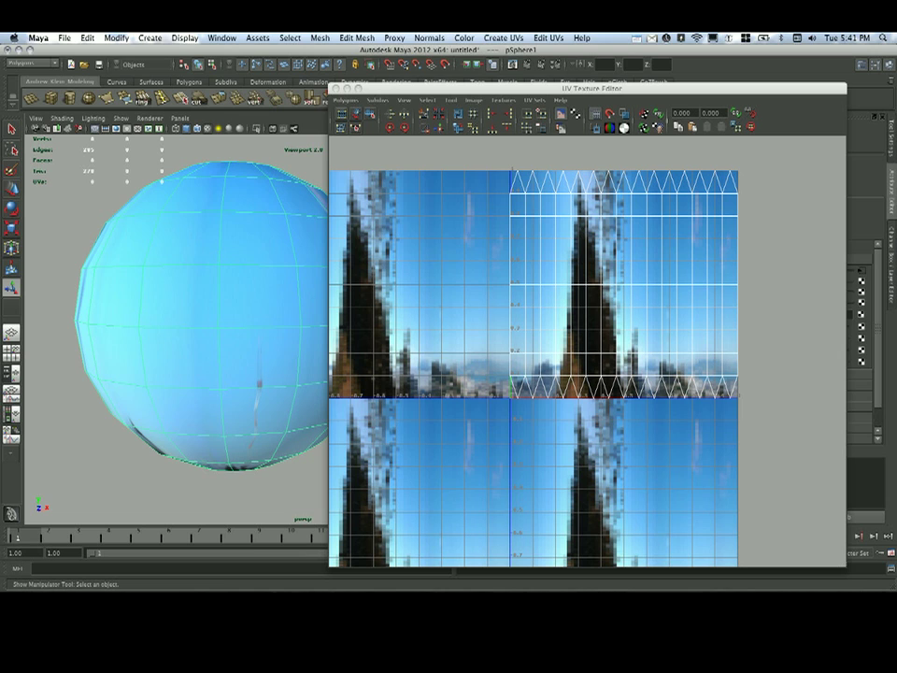
Flatten the sphere's lowest UV rows, up to 0.3, into one line and place it on the texture's bottom edge.
right_click(581, 347)
right_click_drag(617, 347, 622, 346)
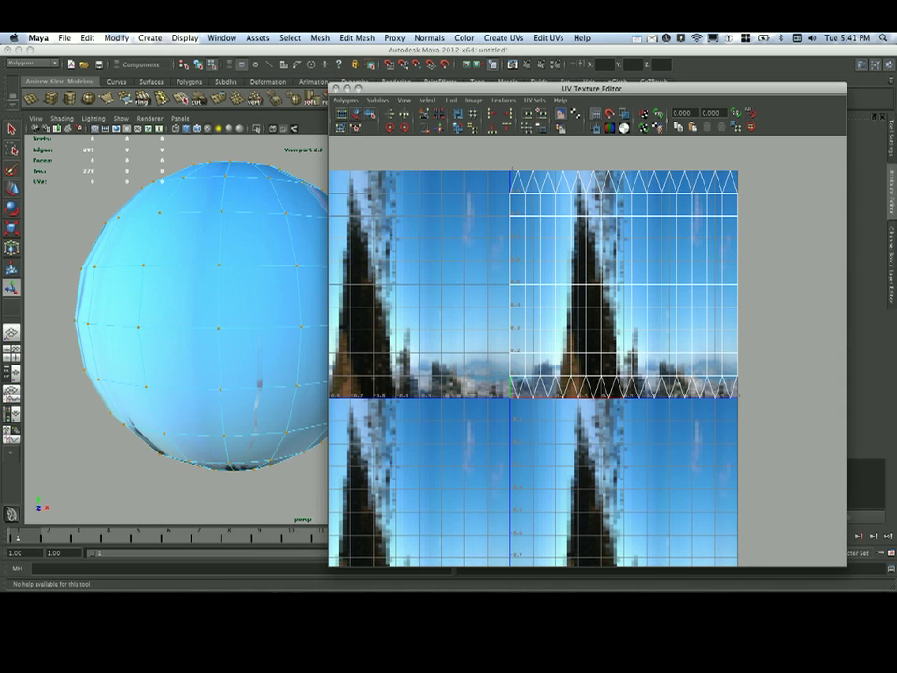
key("w")
left_click_drag(623, 323, 623, 363)
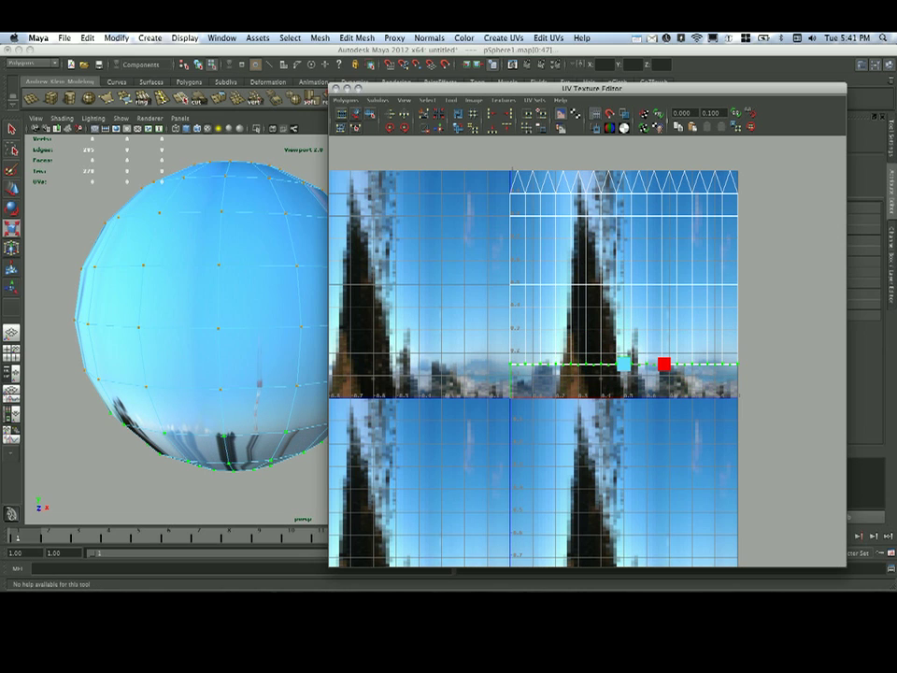
key("w")
left_click_drag(624, 320, 624, 351)
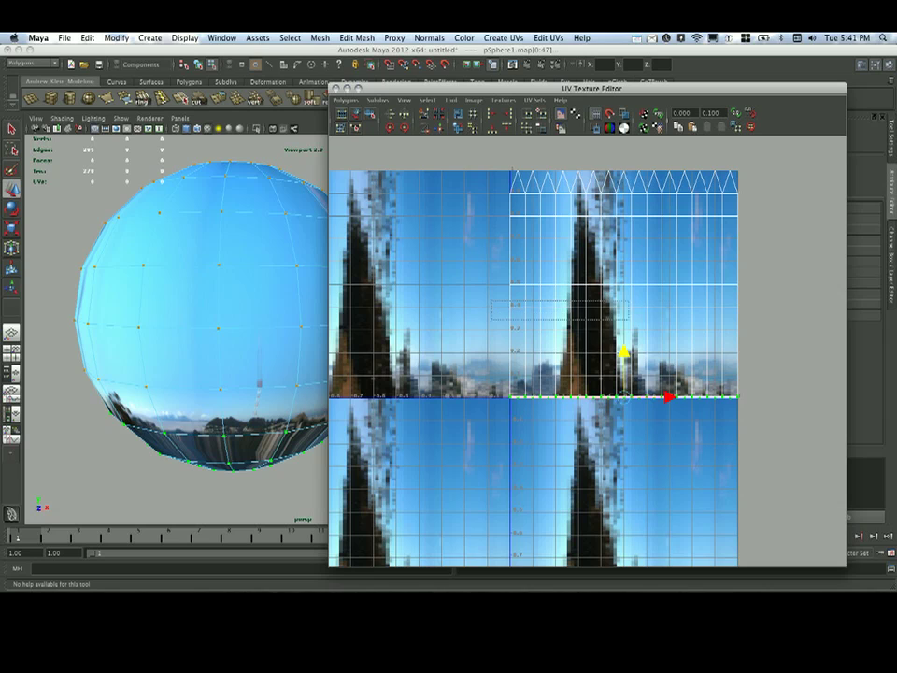
Lower the 0.4 UV row almost to the texture's bottom edge and the 0.5 equator row to about 0.1.
left_click_drag(768, 329, 767, 329)
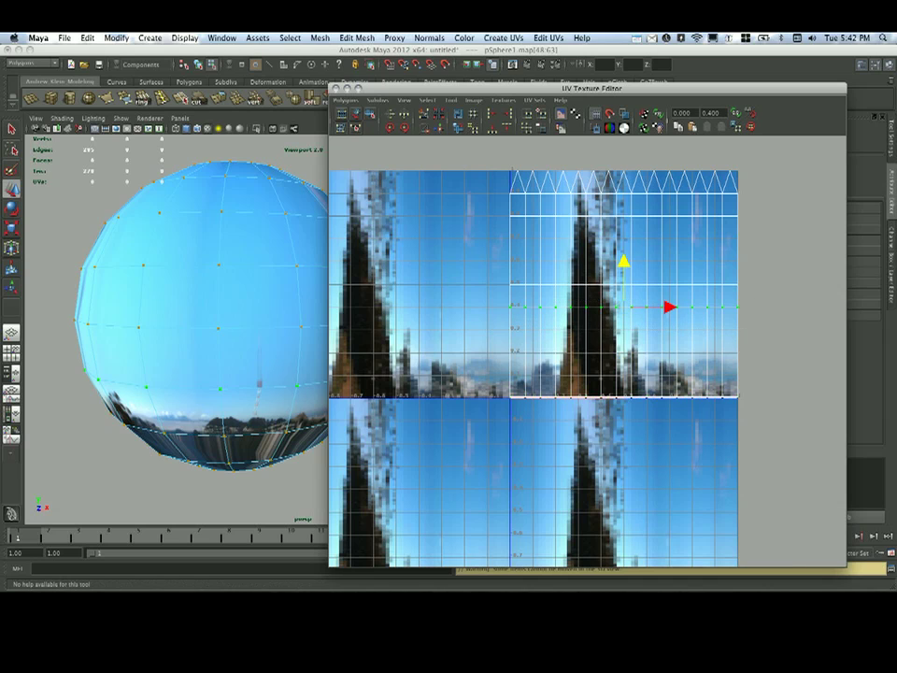
left_click_drag(624, 262, 624, 349)
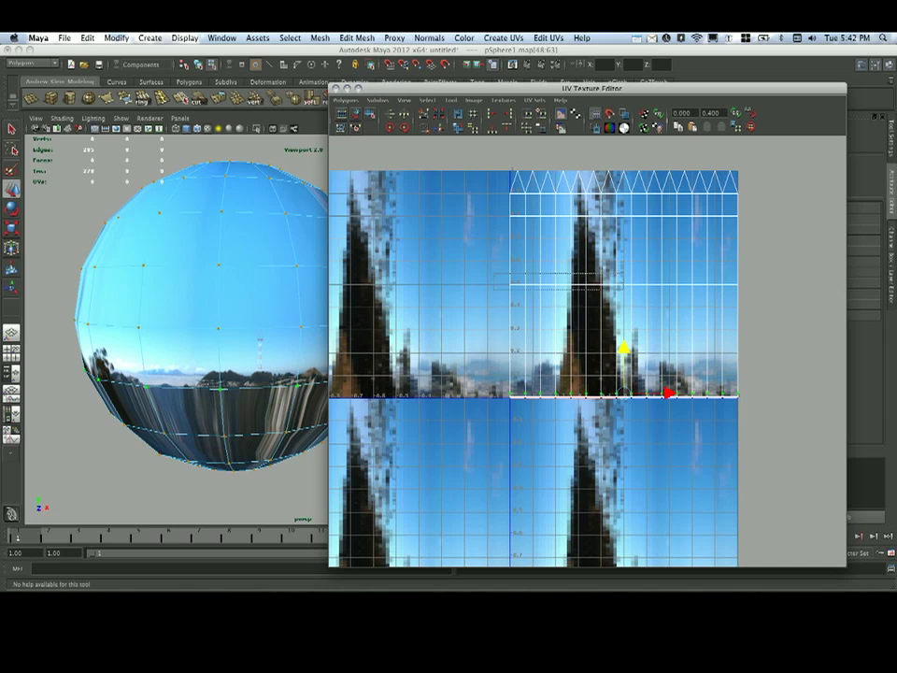
left_click_drag(499, 272, 749, 295)
left_click_drag(624, 240, 623, 329)
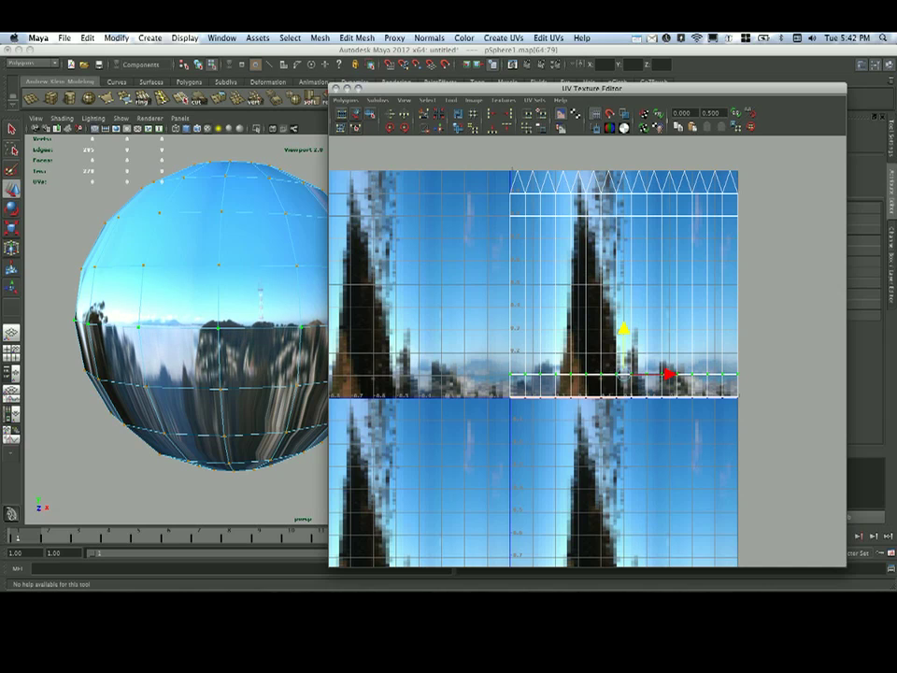
Lower the UV row just under the equator past the texture's bottom edge, and check the horizon from inside the dome.
middle_click_drag(217, 313, 215, 327, "alt")
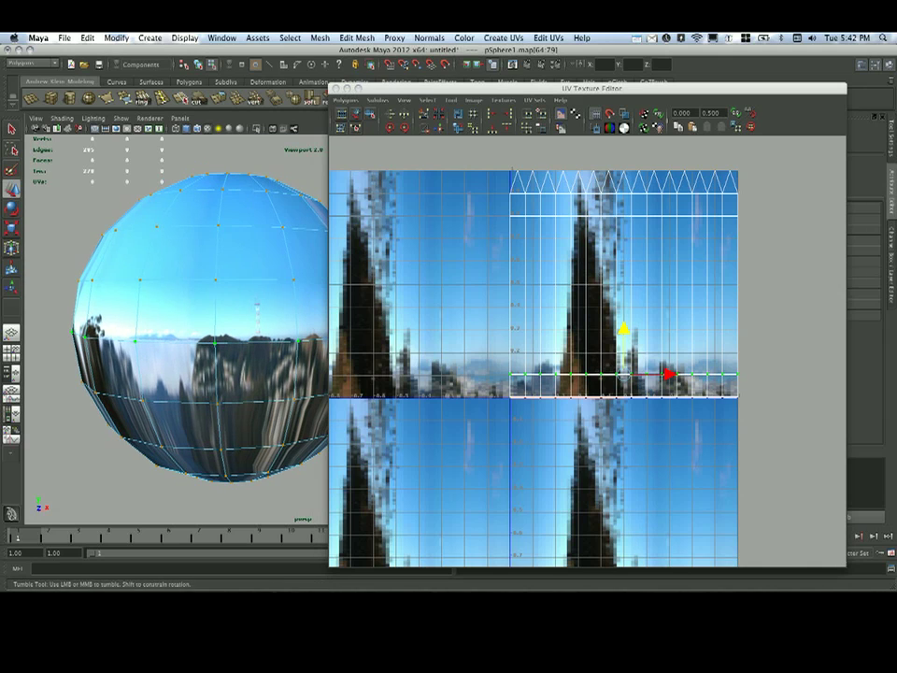
scroll(215, 327, "up", 10)
scroll(215, 328, "down", 4)
mouse_move(215, 327)
left_mouse_down("alt")
mouse_move(134, 337)
mouse_move(239, 331)
mouse_move(231, 333)
left_mouse_up("alt")
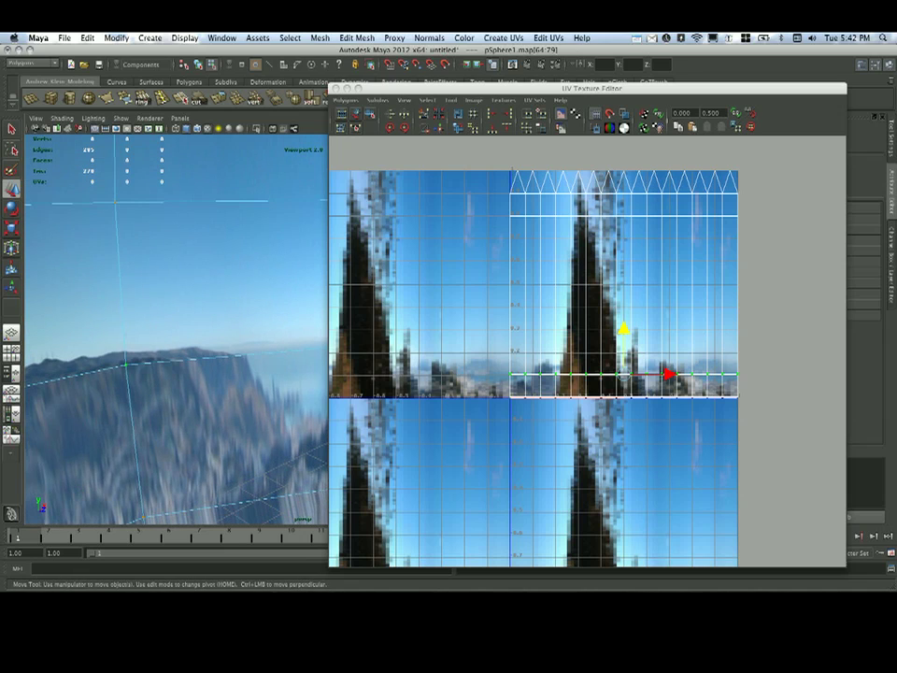
left_click_drag(624, 329, 625, 357)
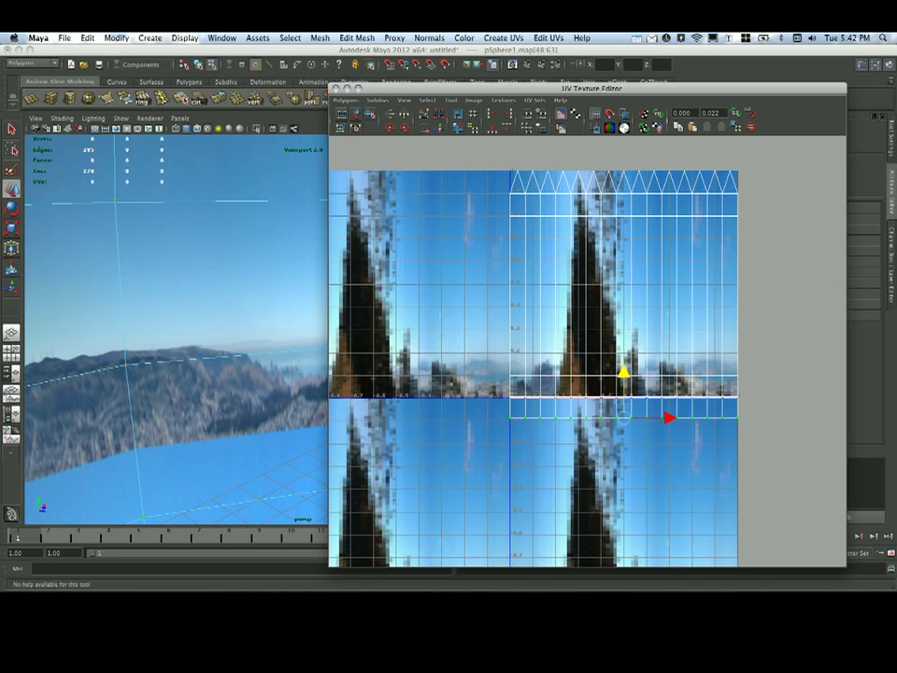
left_click_drag(187, 328, 107, 333, "alt")
left_click_drag(187, 327, 206, 338, "alt")
left_click_drag(140, 327, 121, 329, "alt")
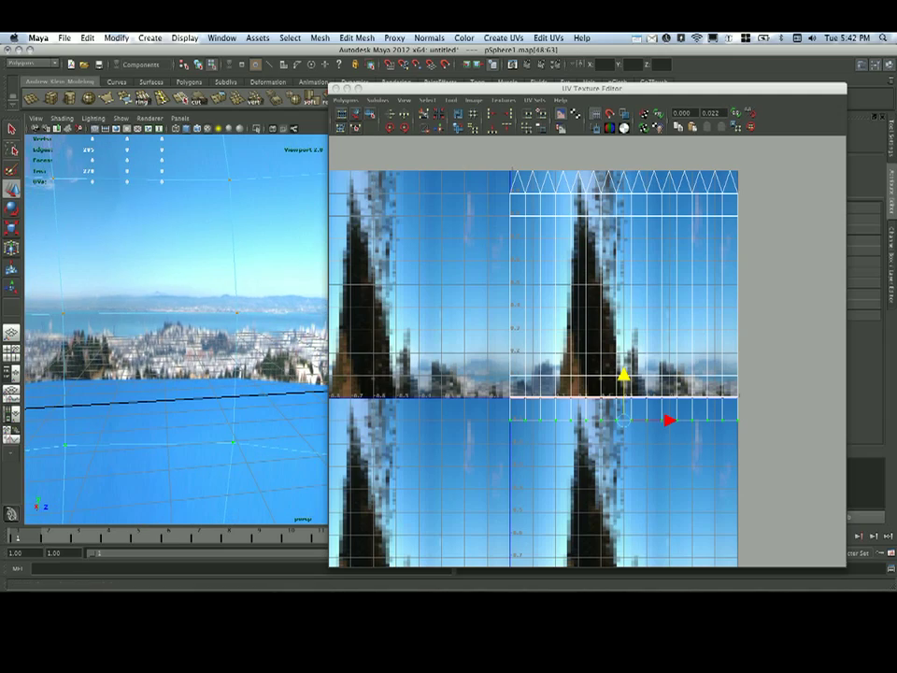
Move the UV Texture Editor aside to widen the perspective view, and lower the first UV row above the equator.
left_click_drag(421, 88, 546, 83)
left_click_drag(234, 327, 261, 297, "alt")
left_click_drag(191, 264, 224, 262, "alt")
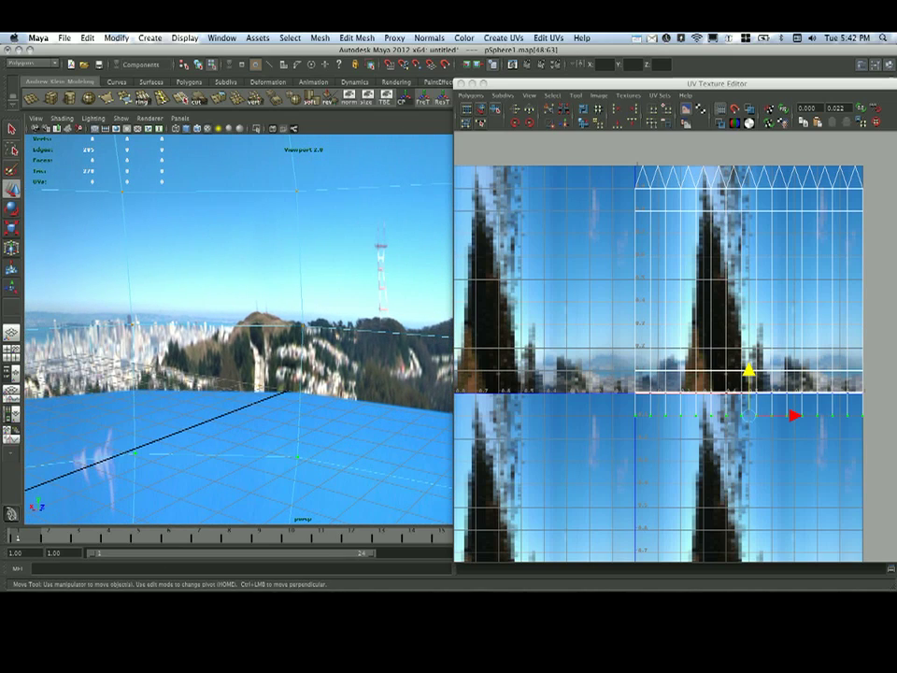
middle_click_drag(692, 309, 637, 310, "alt")
left_click_drag(692, 374, 693, 234)
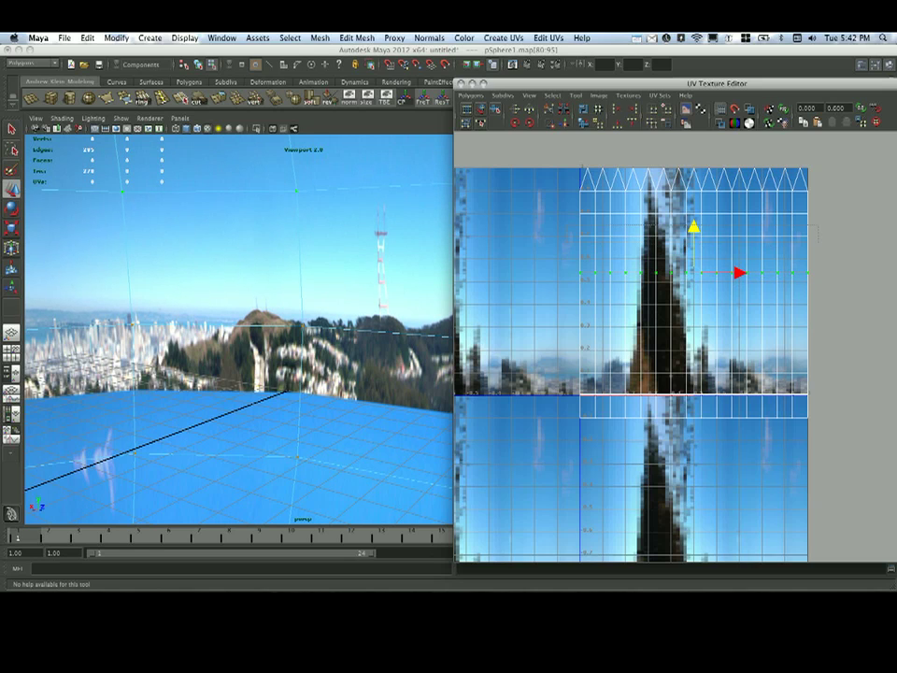
Lower the 0.7 UV row slightly and bring the 0.8 row down to about 0.7, adjusting the clouds' stretch.
left_click_drag(818, 224, 567, 244)
left_click_drag(271, 346, 238, 290, "alt")
right_click_drag(238, 289, 201, 295, "alt")
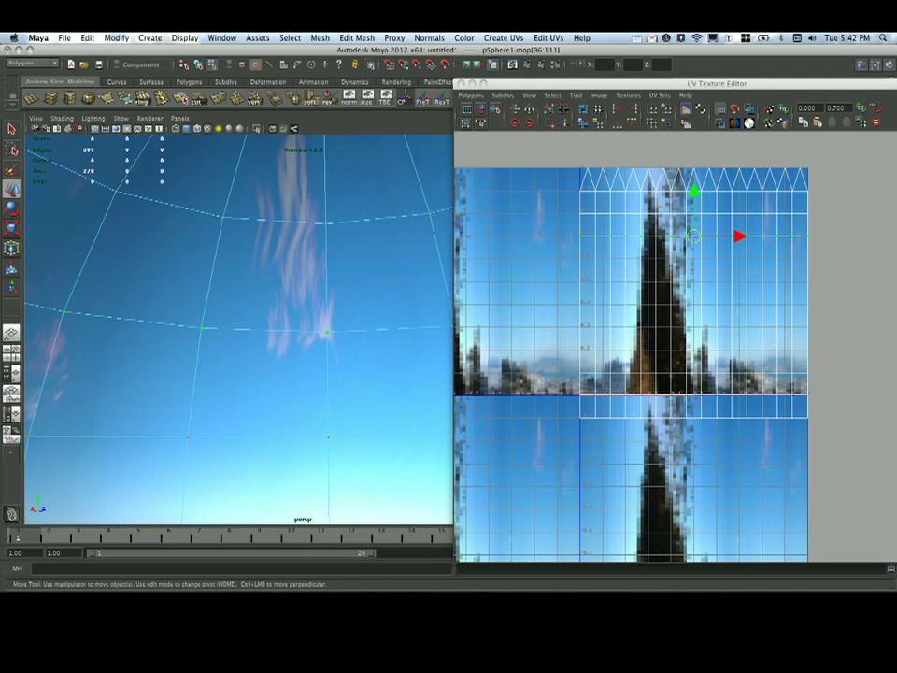
mouse_move(694, 192)
left_mouse_down()
mouse_move(693, 168)
mouse_move(694, 211)
mouse_move(693, 203)
left_mouse_up()
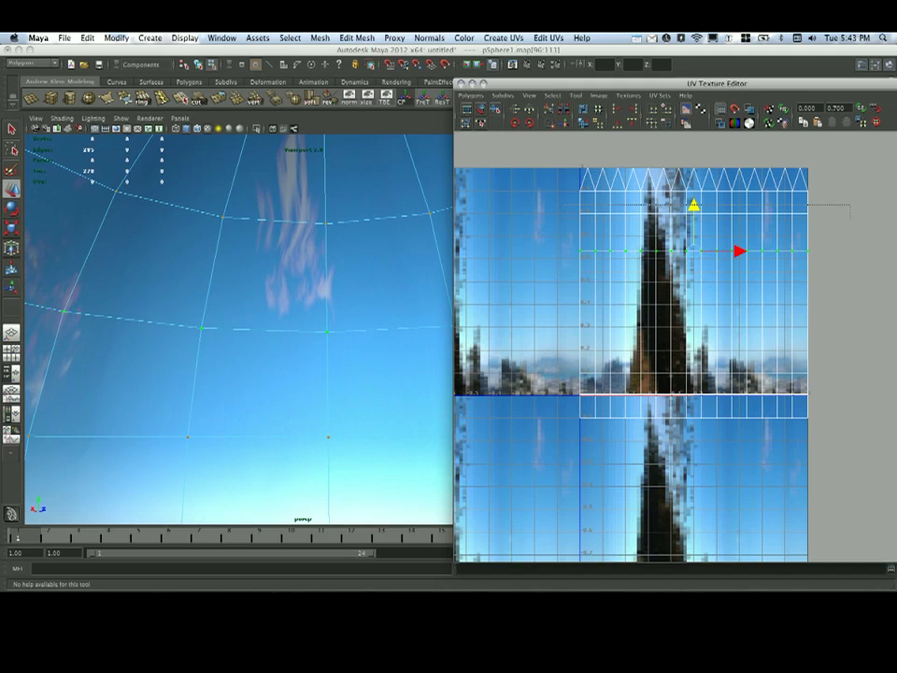
left_click_drag(851, 218, 851, 220)
mouse_move(694, 168)
left_mouse_down()
mouse_move(694, 203)
mouse_move(693, 190)
left_mouse_up()
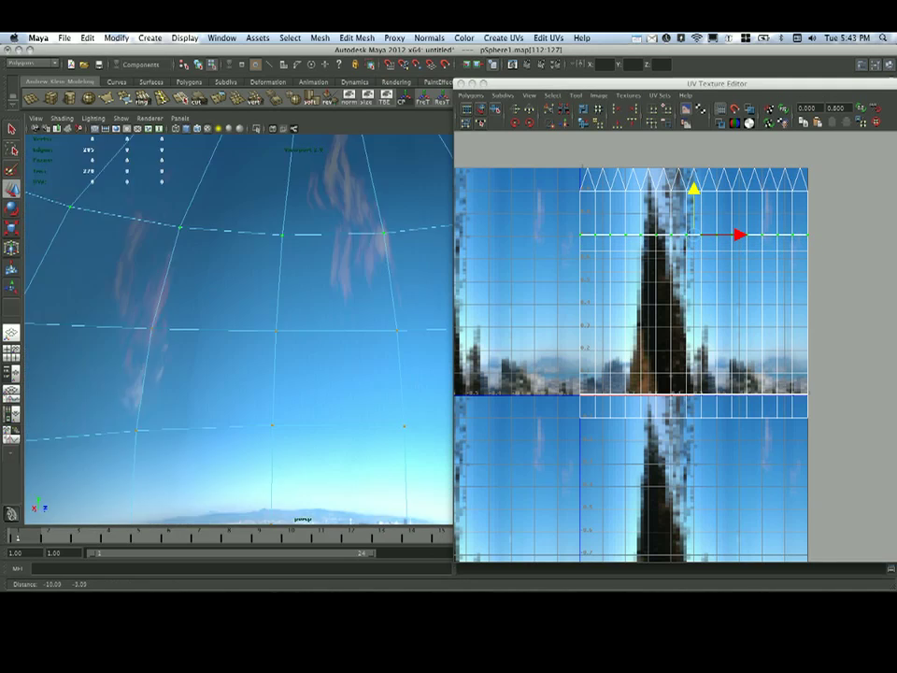
Shift the equator UV row and all rows below it slightly down, and readjust the two rows above to correct the tower's proportions.
left_click_drag(280, 322, 235, 324, "alt")
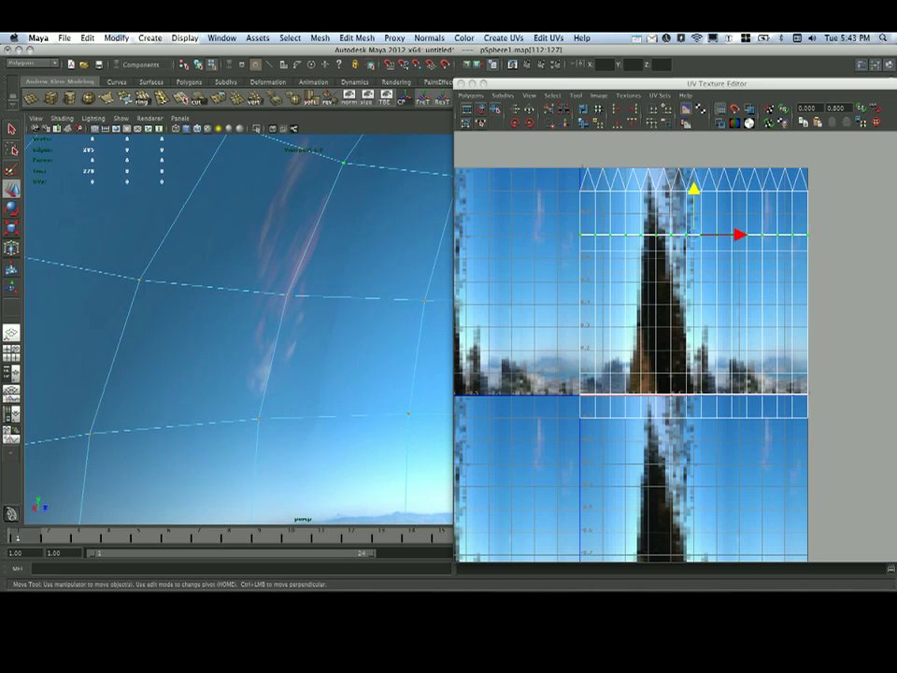
left_click_drag(694, 190, 694, 214)
left_click_drag(252, 281, 201, 353, "alt")
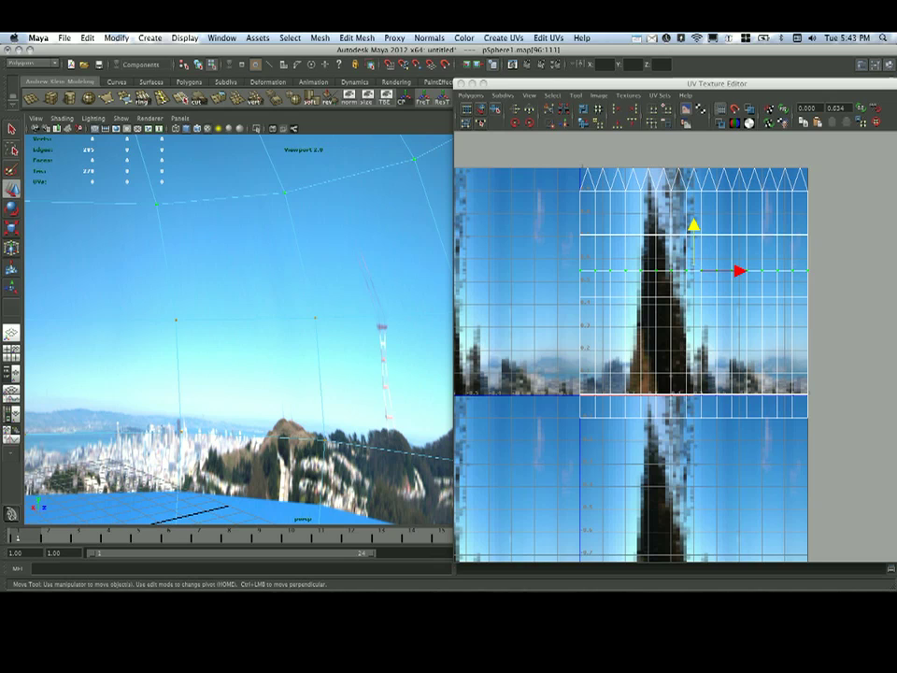
left_click_drag(856, 356, 559, 459)
left_click_drag(693, 350, 694, 360)
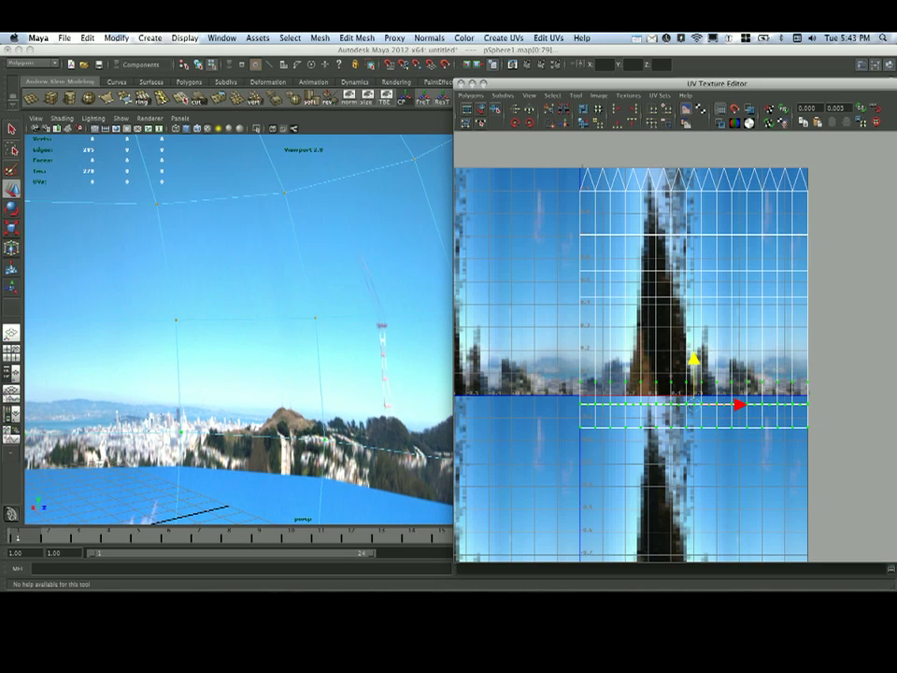
left_click_drag(549, 323, 549, 323)
mouse_move(694, 251)
left_mouse_down()
mouse_move(694, 271)
mouse_move(694, 255)
left_mouse_up()
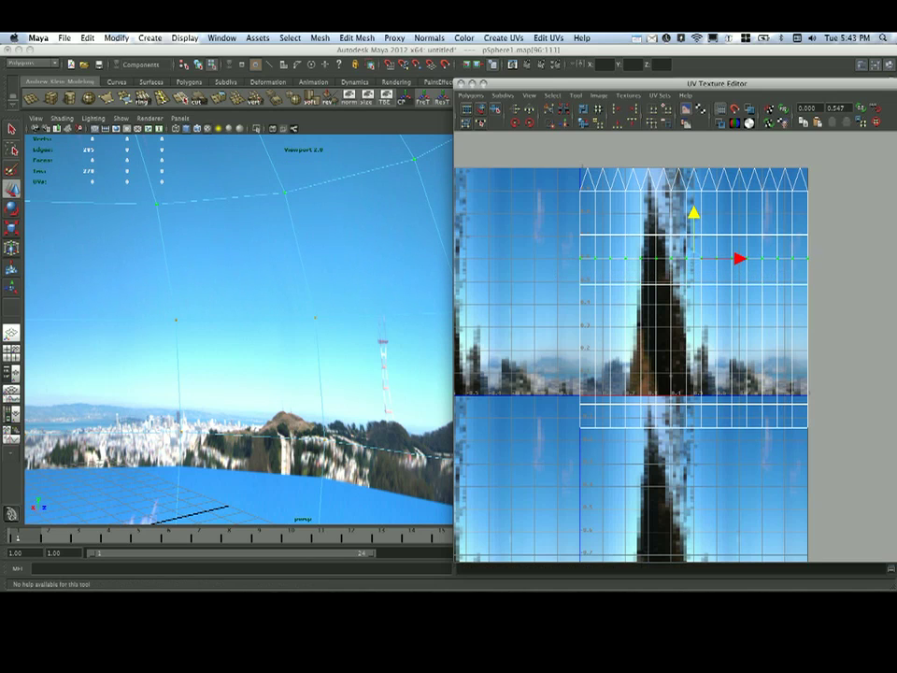
Raise the UV row crossing the clouds to about 0.8, and select the topmost UVs around the dome's pole.
left_click_drag(244, 356, 246, 255, "alt")
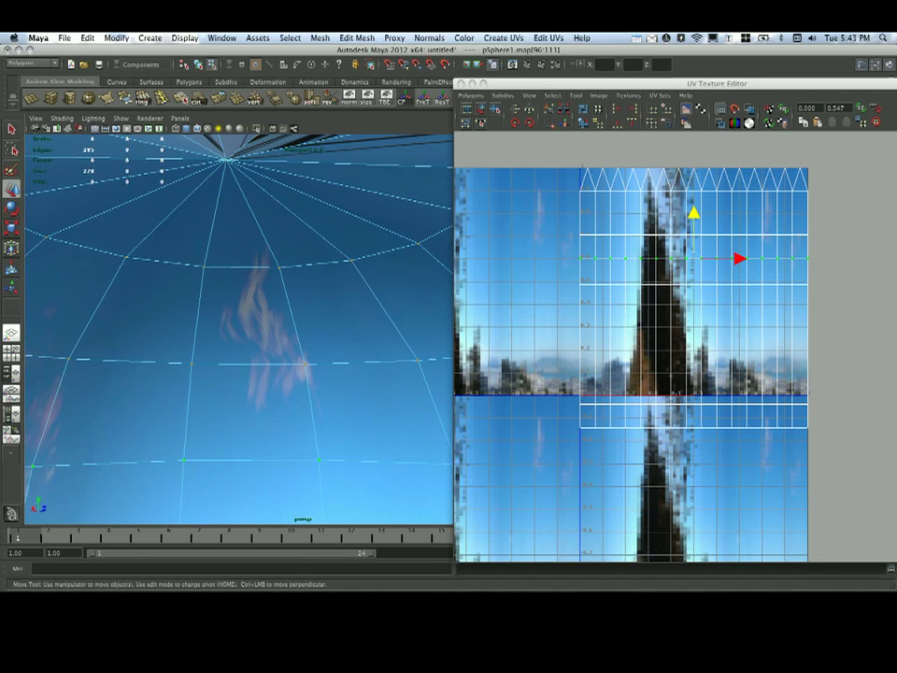
left_click_drag(568, 225, 821, 245)
left_click_drag(693, 190, 694, 167)
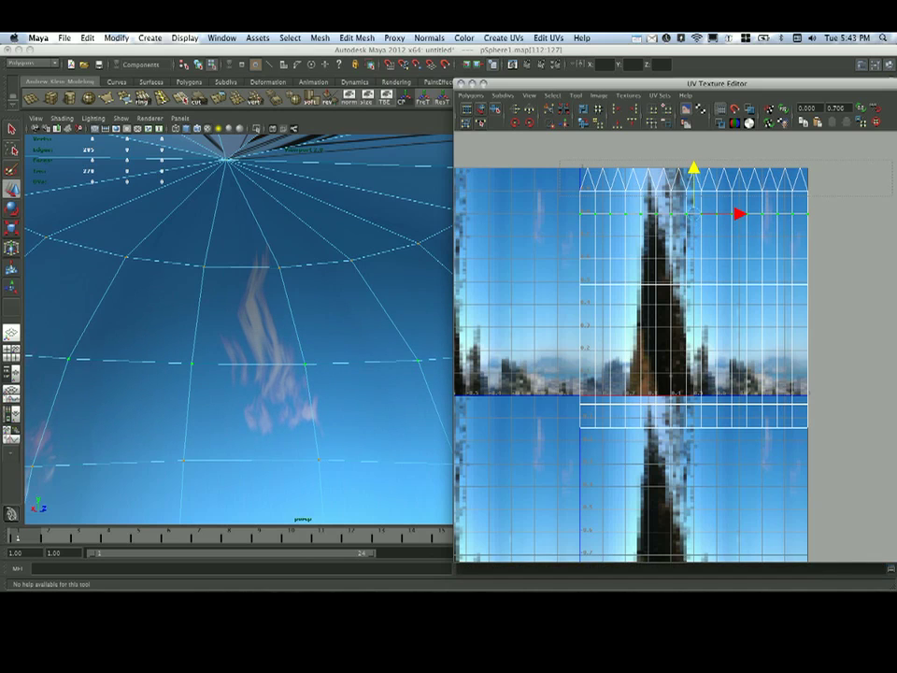
left_click_drag(893, 197, 893, 196)
middle_click_drag(739, 178, 740, 205, "alt")
mouse_move(696, 161)
left_mouse_down()
mouse_move(695, 136)
mouse_move(696, 160)
left_mouse_up()
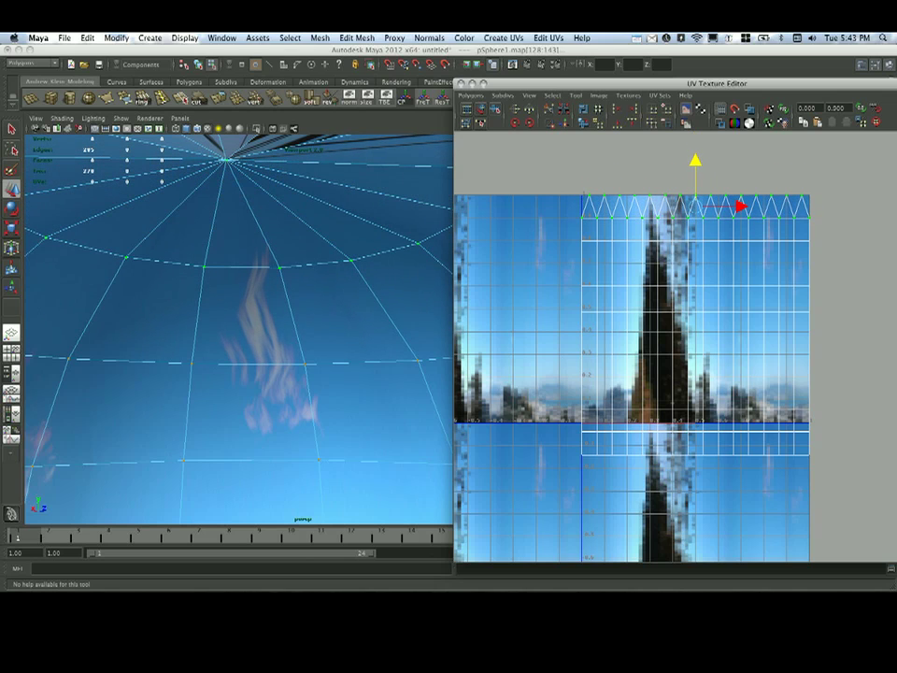
Move the UV Texture Editor farther aside and return the sphere to object mode in the perspective view.
left_click_drag(238, 327, 245, 378, "alt")
right_click_drag(244, 355, 280, 355, "alt")
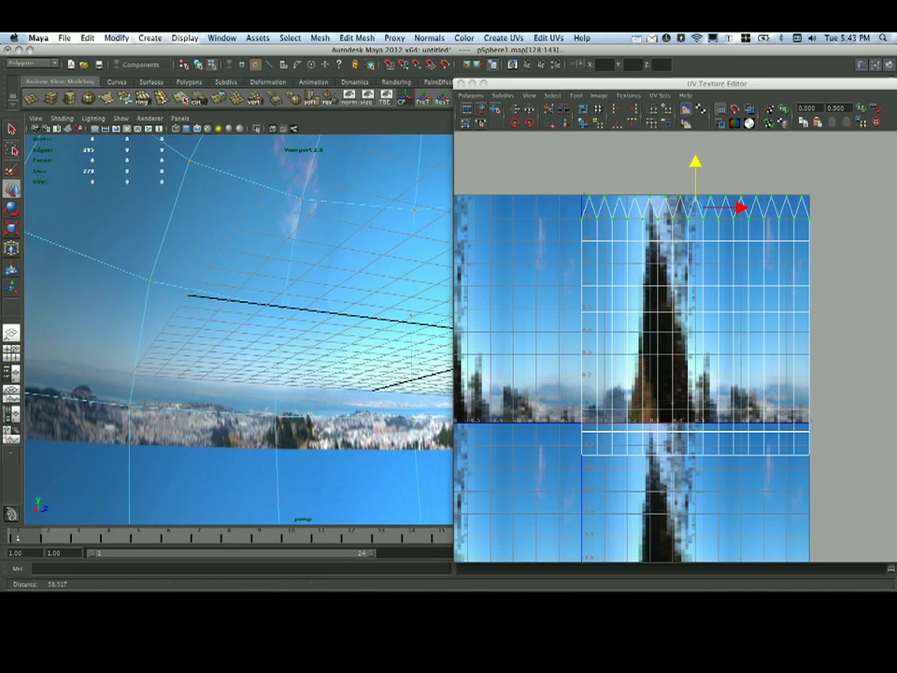
left_click_drag(252, 337, 262, 384, "alt")
middle_click_drag(253, 374, 248, 327, "alt")
left_click_drag(249, 328, 267, 329, "alt")
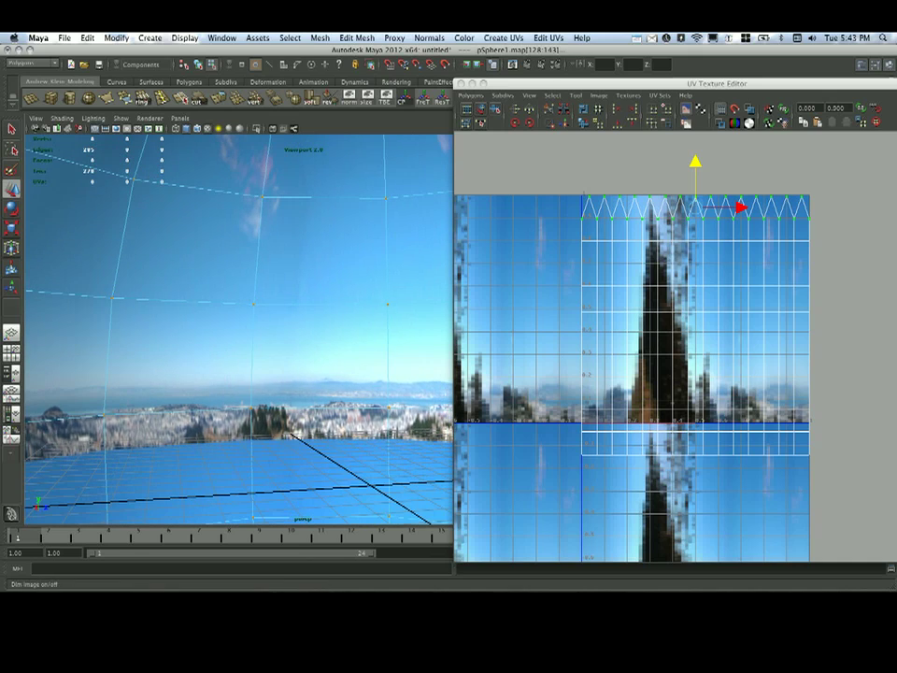
left_click_drag(542, 85, 634, 82)
left_click_drag(327, 271, 379, 267, "alt")
right_click_drag(383, 258, 421, 224)
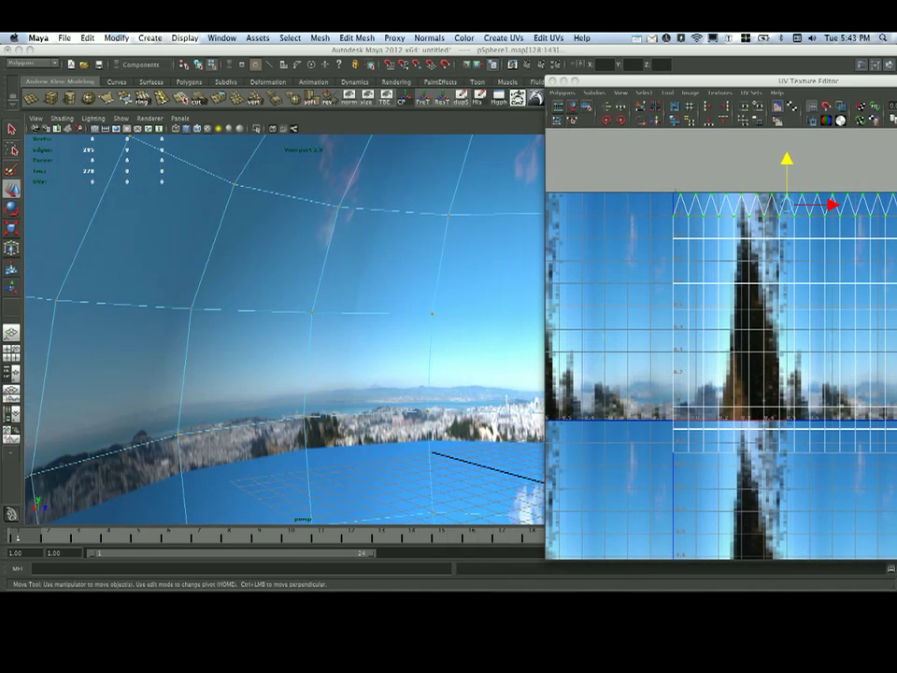
Examine the skyline, hills and tower all around the inside of the sky dome for remaining stretching.
left_click_drag(327, 280, 411, 299, "alt")
right_click_drag(328, 309, 271, 308, "alt")
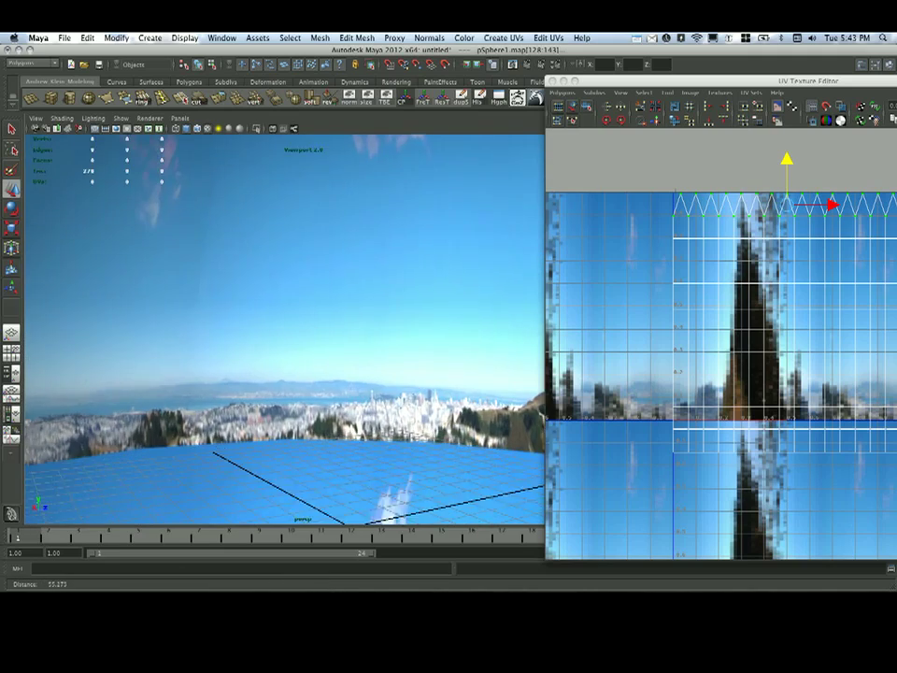
left_click_drag(327, 308, 289, 309, "alt")
middle_click_drag(290, 309, 271, 304, "alt")
mouse_move(327, 309)
left_mouse_down("alt")
mouse_move(288, 306)
mouse_move(374, 327)
mouse_move(358, 327)
left_mouse_up("alt")
left_click_drag(281, 327, 233, 327, "alt")
middle_click_drag(280, 327, 253, 334, "alt")
left_click_drag(252, 328, 281, 327, "alt")
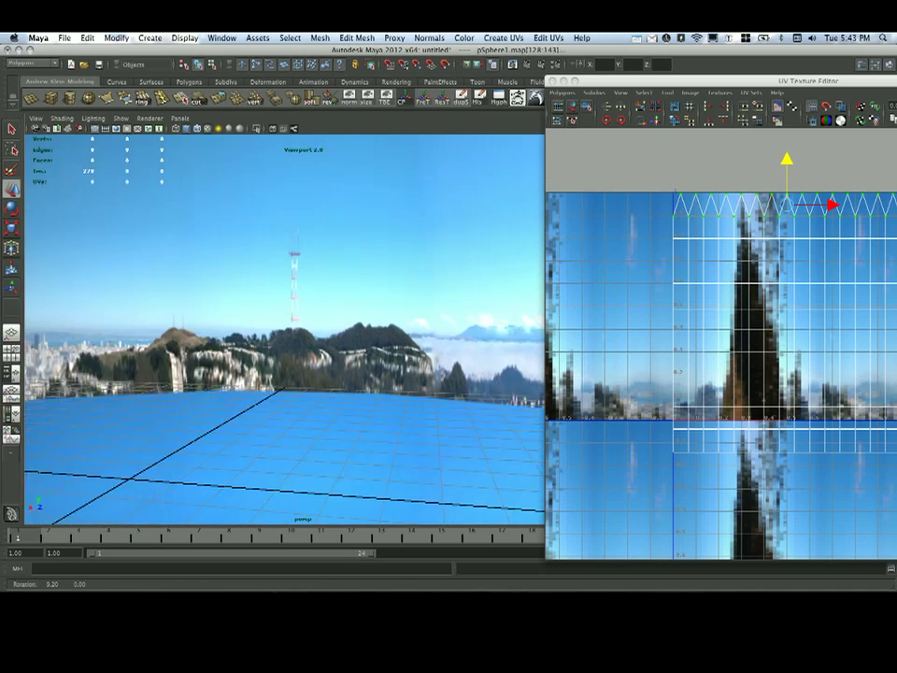
middle_click_drag(281, 327, 323, 327, "alt")
left_click_drag(323, 327, 290, 327, "alt")
middle_click_drag(289, 327, 234, 345, "alt")
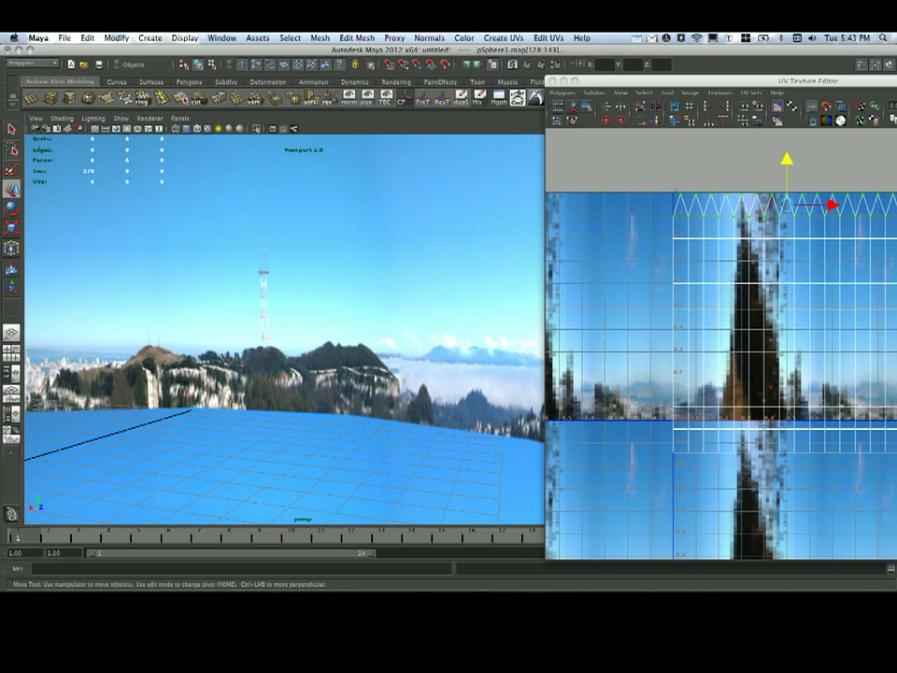
Flip all of the sky dome's UVs in the U direction and place the UV Texture Editor beside the viewport.
left_click_drag(280, 327, 383, 327, "alt")
middle_click_drag(281, 327, 402, 322, "alt")
left_click_drag(402, 322, 182, 327, "alt")
scroll(280, 327, "down", 5)
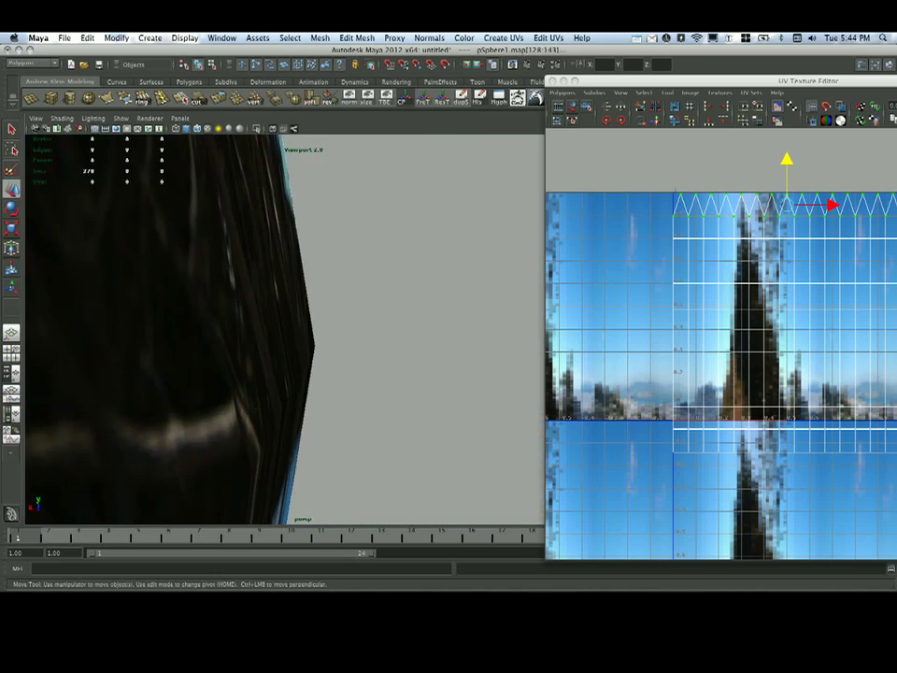
scroll(281, 327, "up", 5)
left_click_drag(280, 327, 212, 329, "alt")
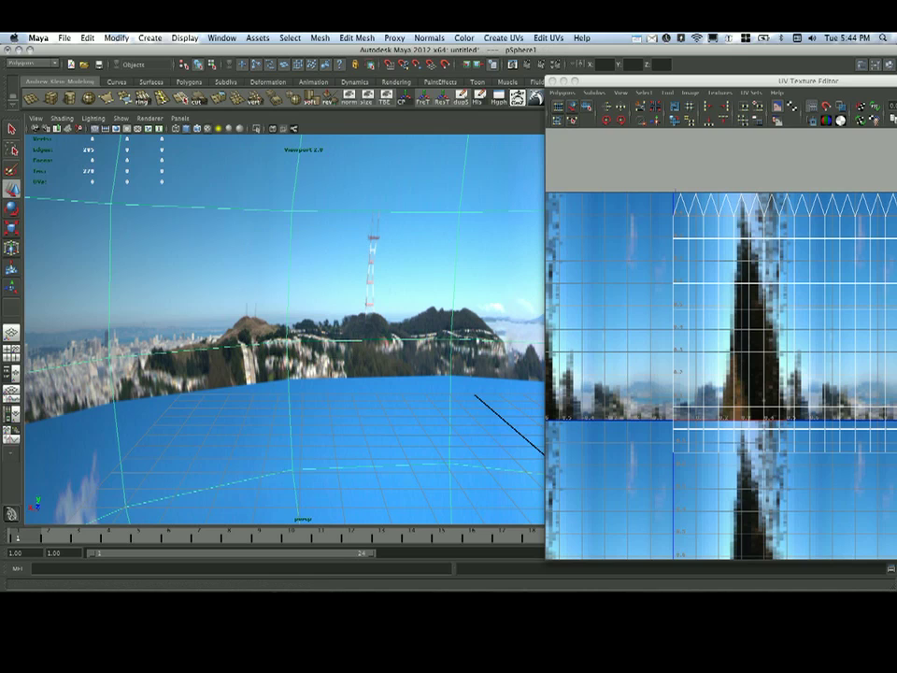
left_click_drag(747, 81, 519, 50)
scroll(640, 206, "down", 1)
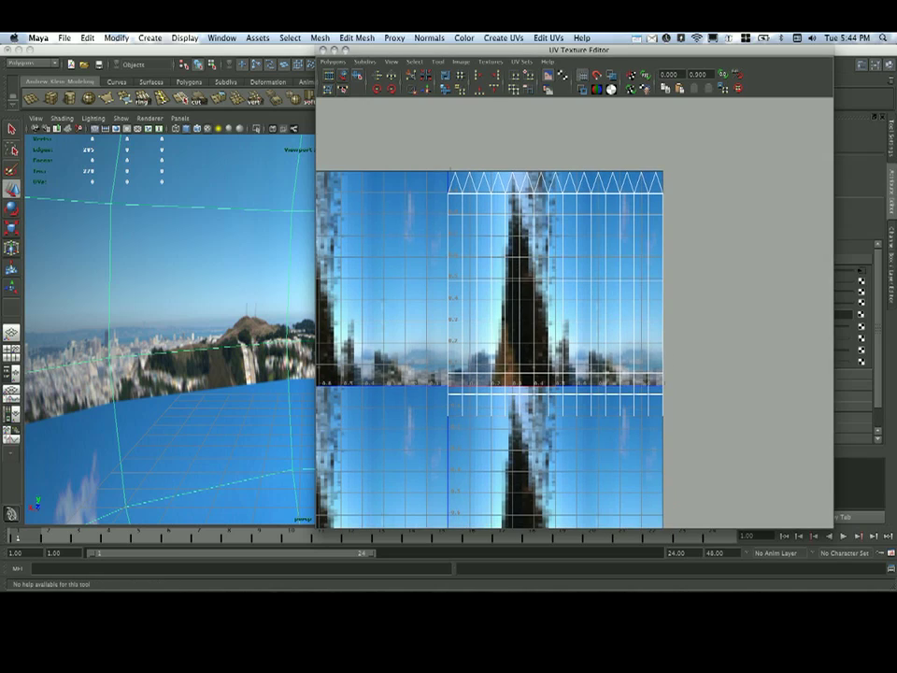
right_click_drag(639, 206, 759, 210)
key("w")
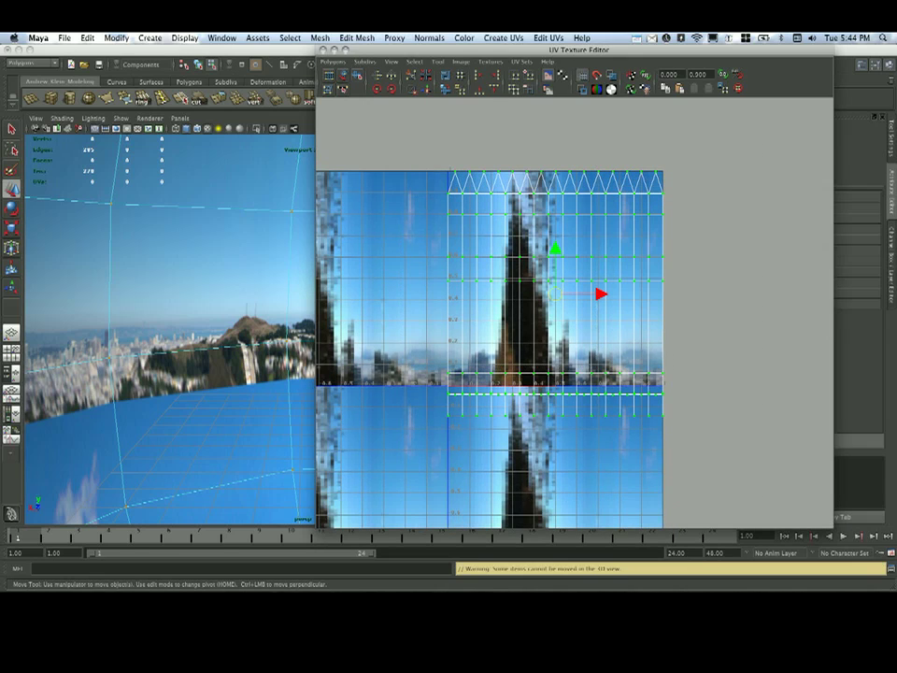
left_click(378, 76)
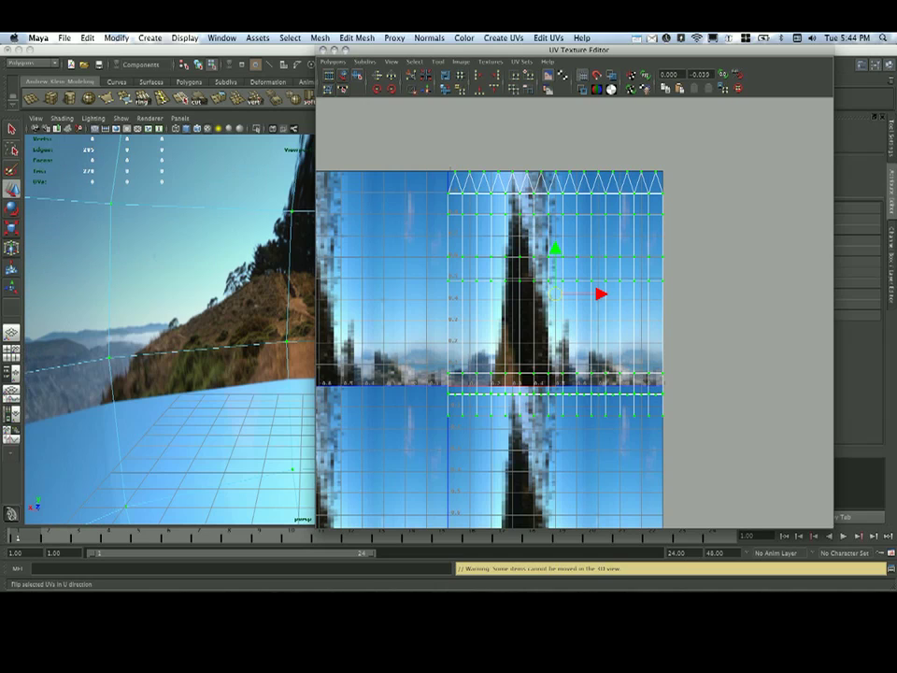
left_click_drag(397, 51, 606, 79)
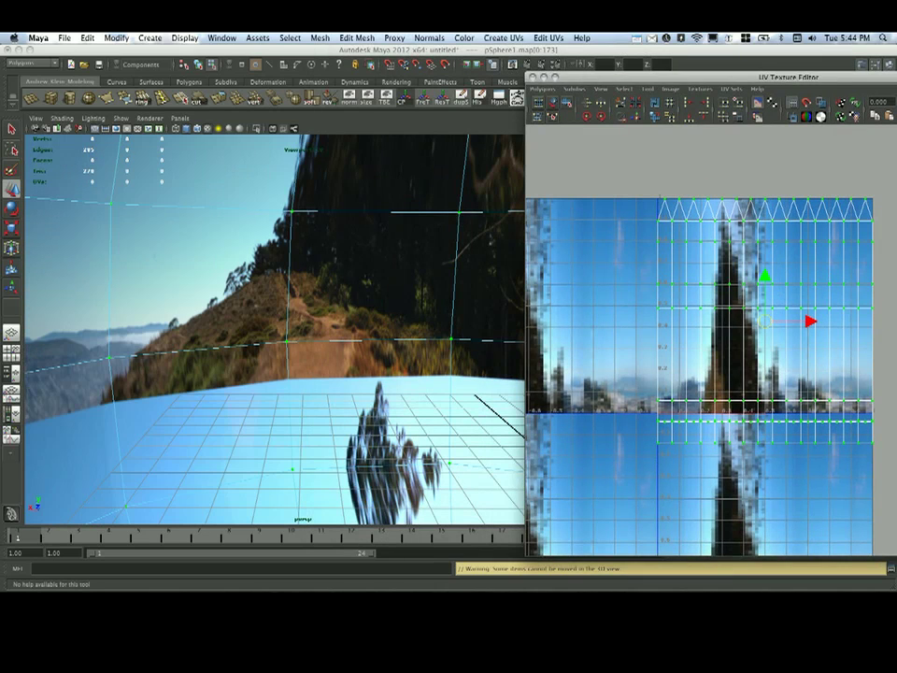
Return the dome to object mode and examine the flipped panorama's hills, city, bay and tower all around the inside.
right_click_drag(283, 253, 318, 242)
left_click_drag(299, 280, 369, 287, "alt")
left_click_drag(300, 323, 187, 330, "alt")
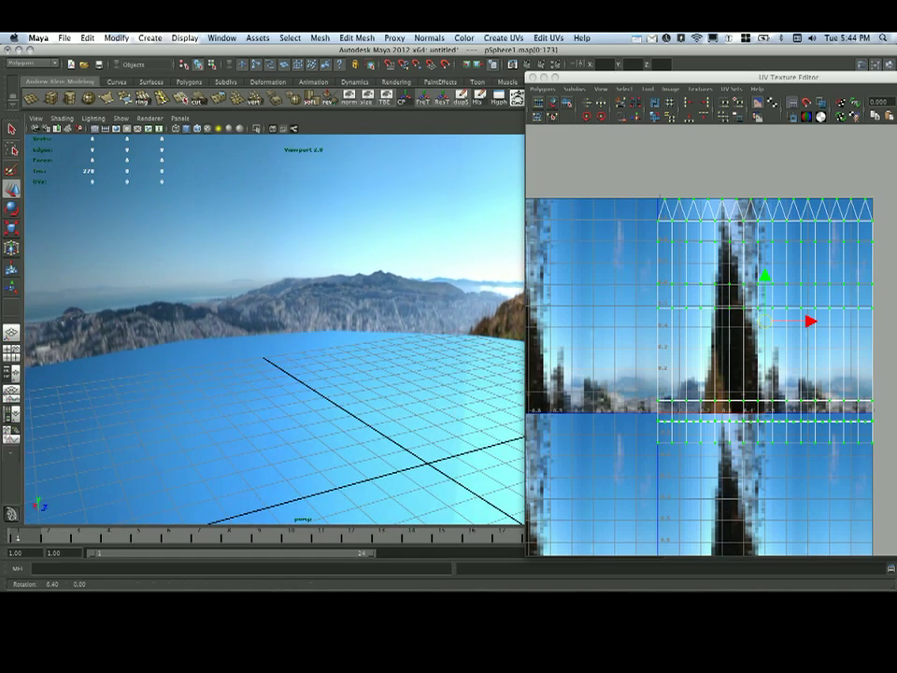
left_click_drag(281, 329, 327, 327, "alt")
middle_click_drag(327, 327, 346, 329, "alt")
left_click_drag(346, 329, 252, 329, "alt")
middle_click_drag(252, 329, 337, 327, "alt")
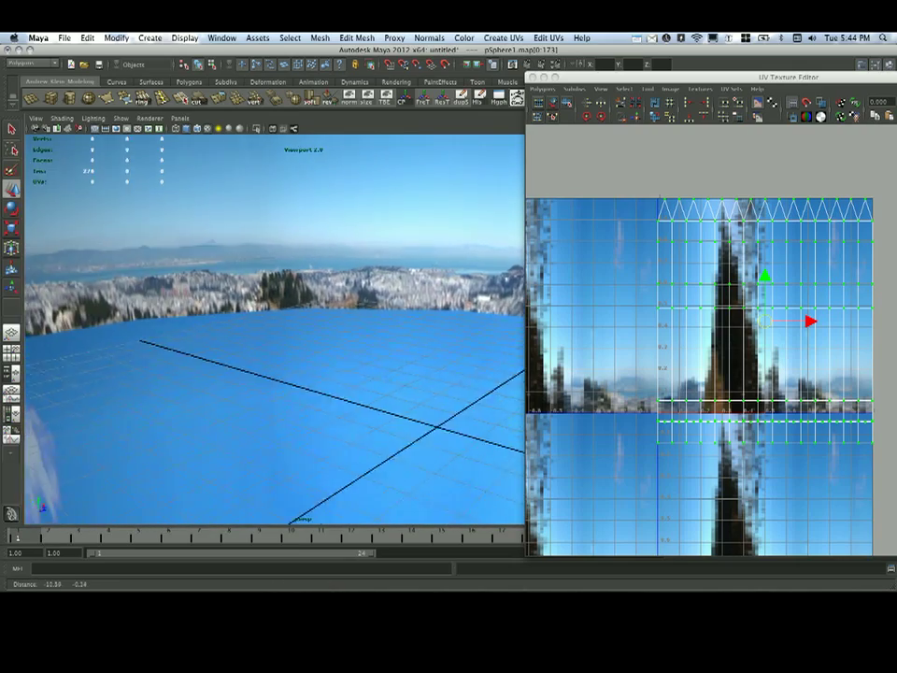
left_click_drag(257, 325, 239, 328, "alt")
left_click_drag(318, 327, 215, 327, "alt")
left_click_drag(271, 327, 192, 327, "alt")
middle_click_drag(271, 346, 280, 373, "alt")
left_click_drag(374, 329, 350, 328, "alt")
middle_click_drag(327, 318, 288, 404, "alt")
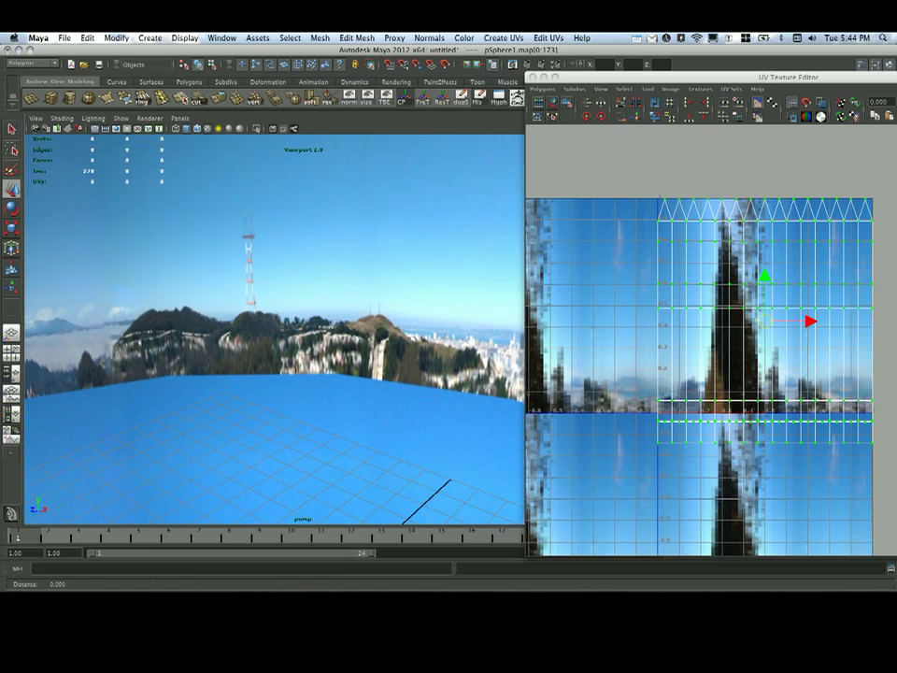
right_click_drag(281, 327, 252, 327, "alt")
middle_click_drag(299, 336, 234, 311, "alt")
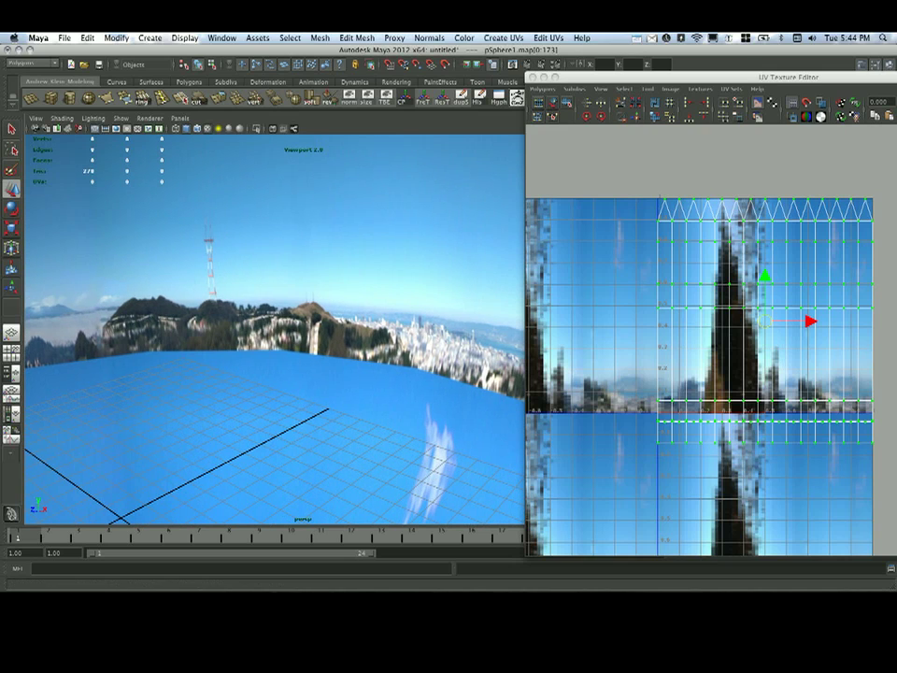
Close the UV Texture Editor and switch the perspective viewport to Default Quality Rendering with the dome selected.
right_click_drag(374, 337, 238, 336, "alt")
middle_click_drag(239, 337, 291, 268, "alt")
left_click(544, 77)
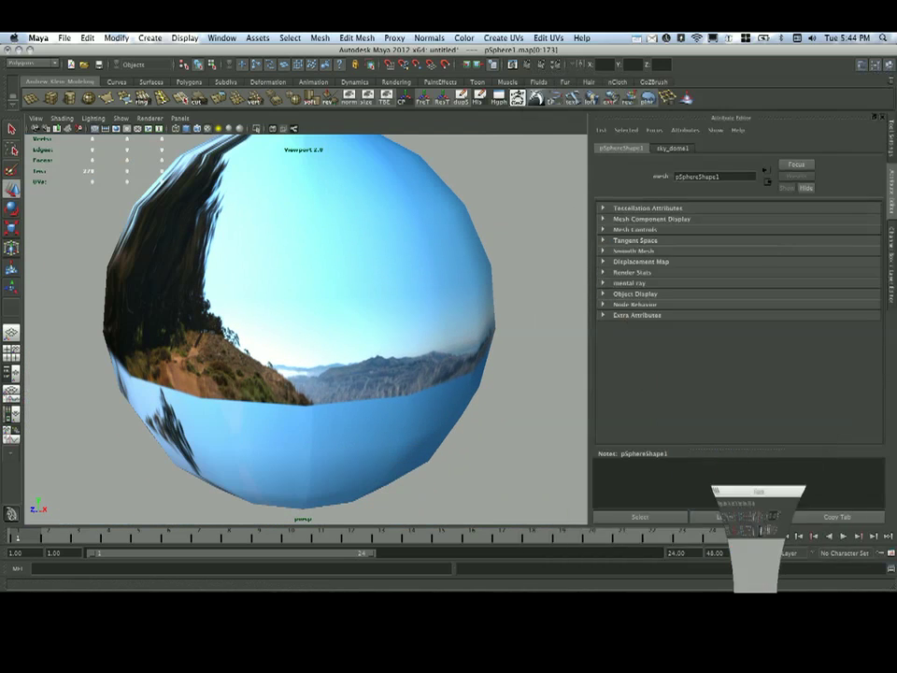
left_click(542, 192)
left_click(374, 281)
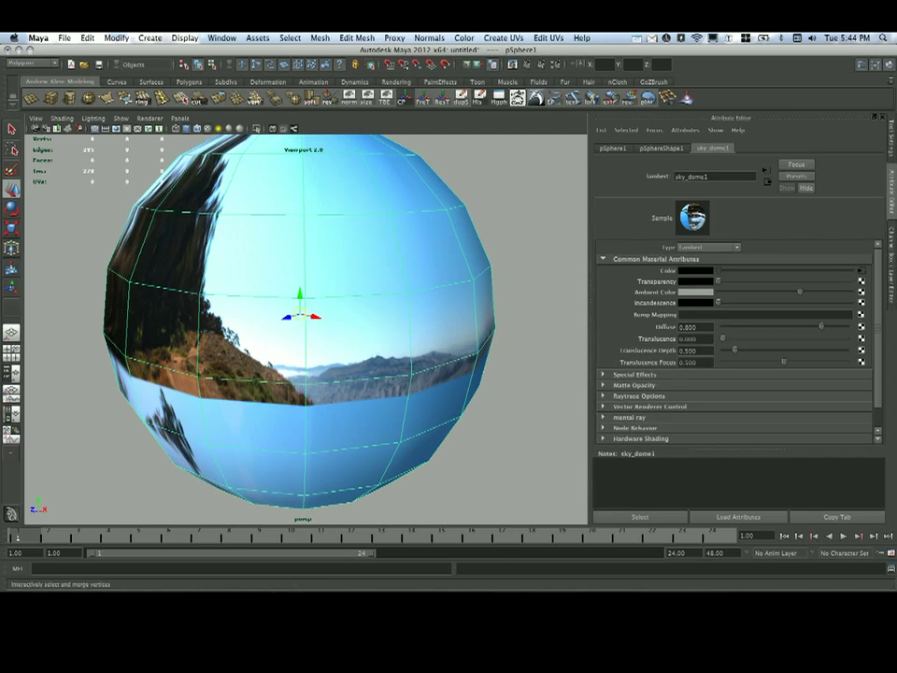
left_click(150, 119)
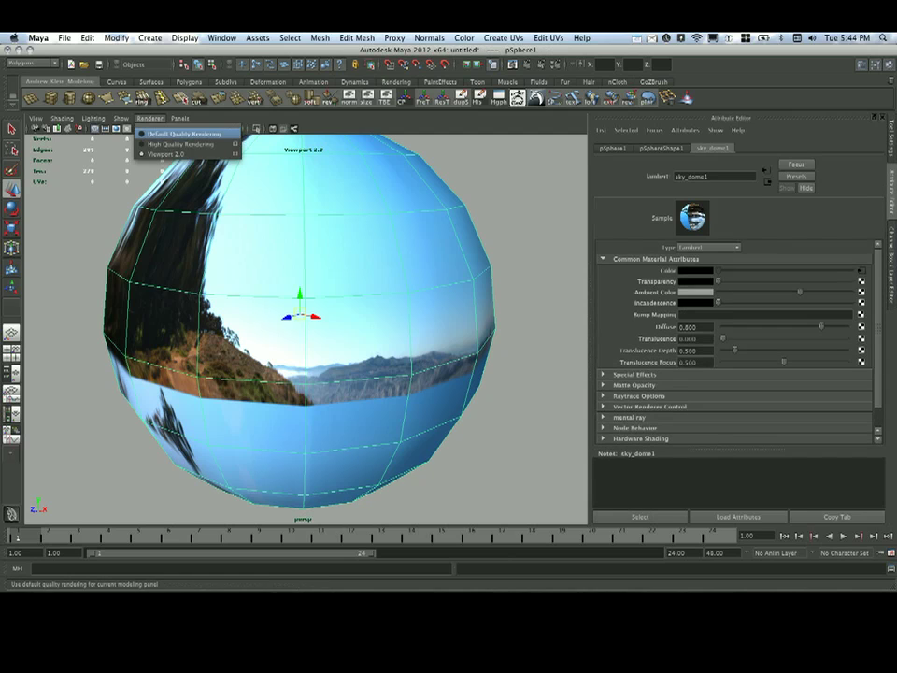
left_click(187, 132)
Put the selected sphere on a new display layer and set that layer to template mode.
key("ctrl+a")
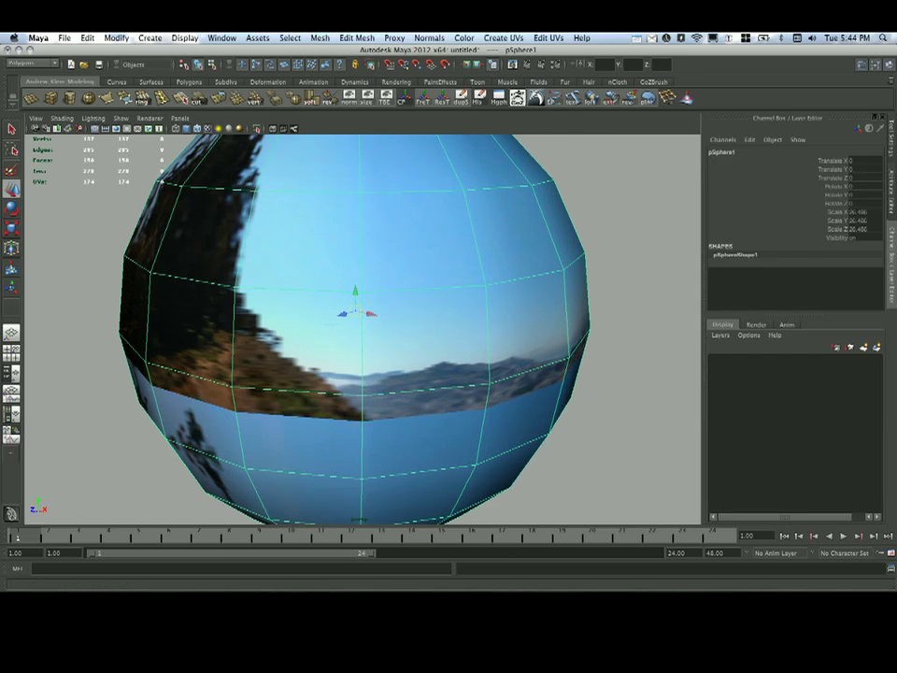
left_click(876, 346)
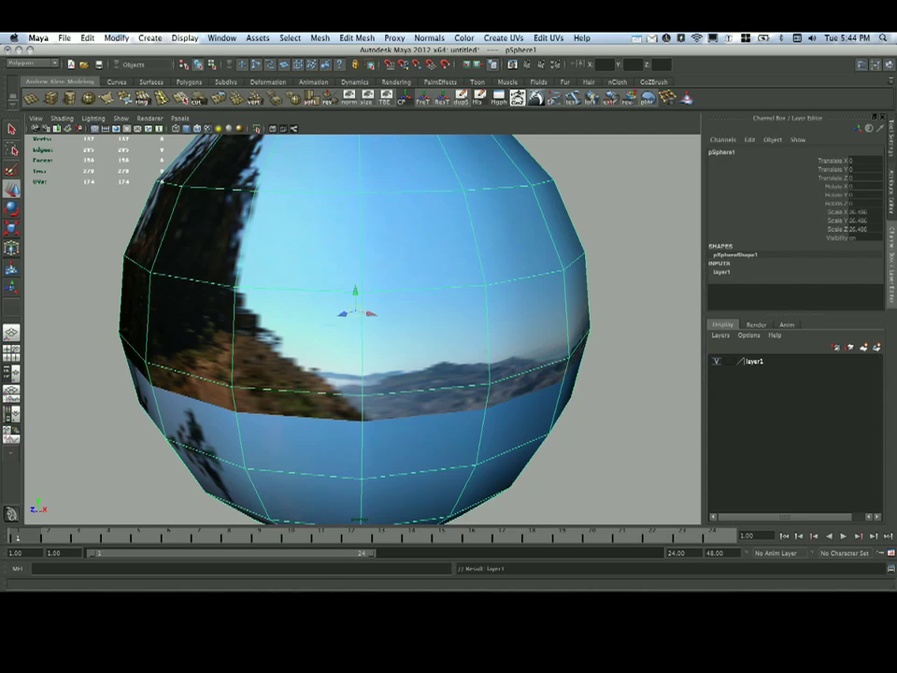
left_click(717, 361)
left_click(717, 361)
left_click(729, 361)
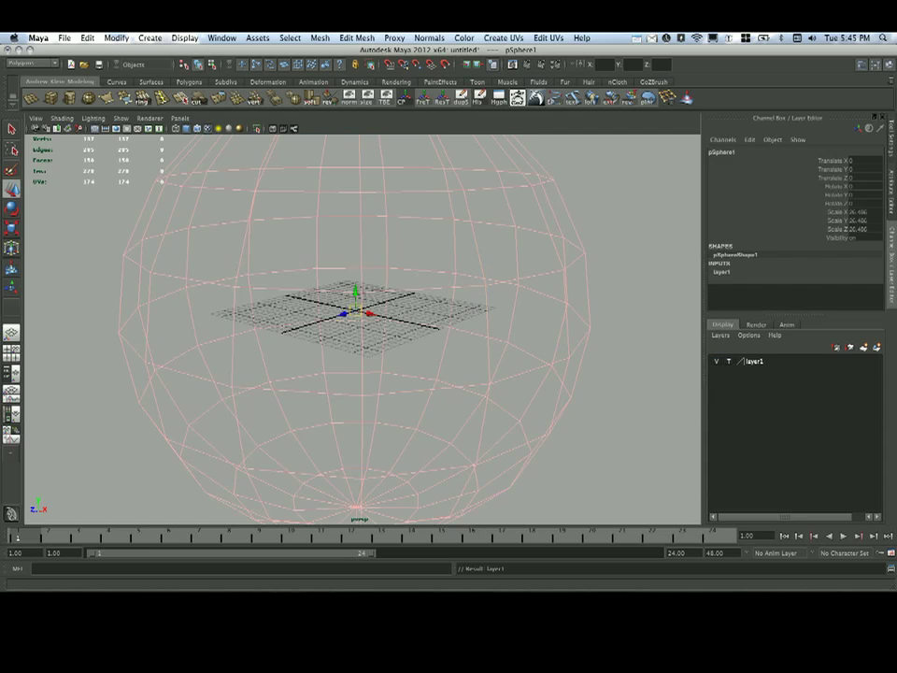
Create a polygon cube at the origin and scale it uniformly to about 27.9 inside the templated sphere.
scroll(362, 327, "down", 5)
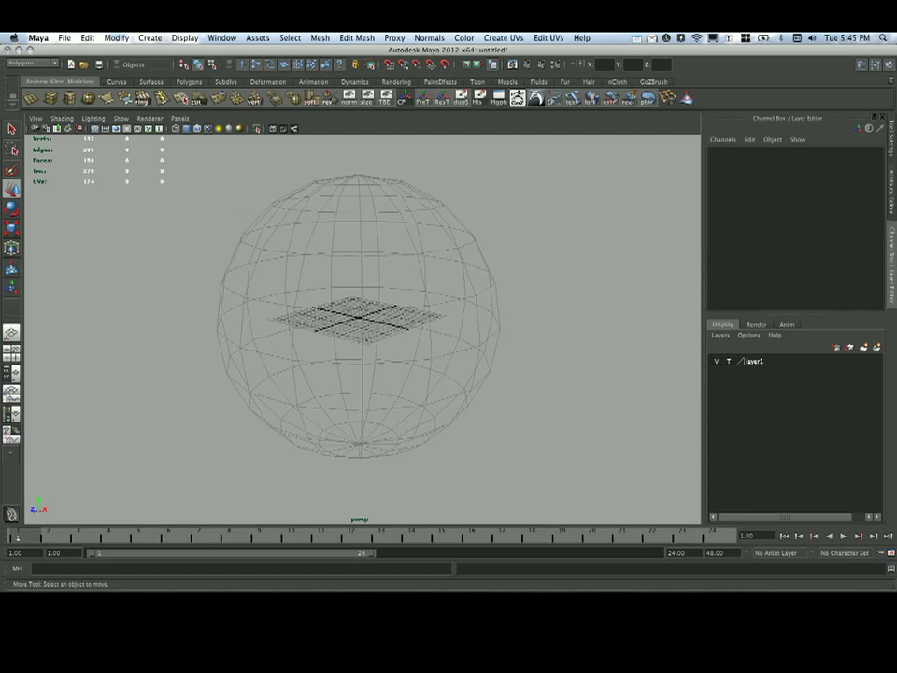
left_click(69, 97)
key("r")
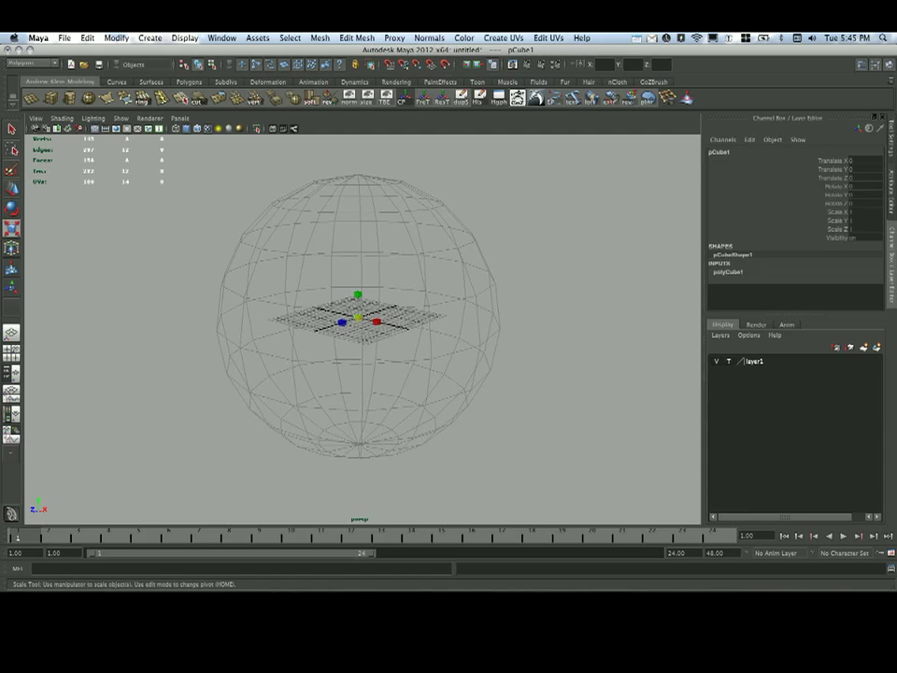
left_click_drag(358, 318, 577, 313)
Open the cube's layout in the UV Texture Editor and arrange it beside the perspective view.
left_click(221, 37)
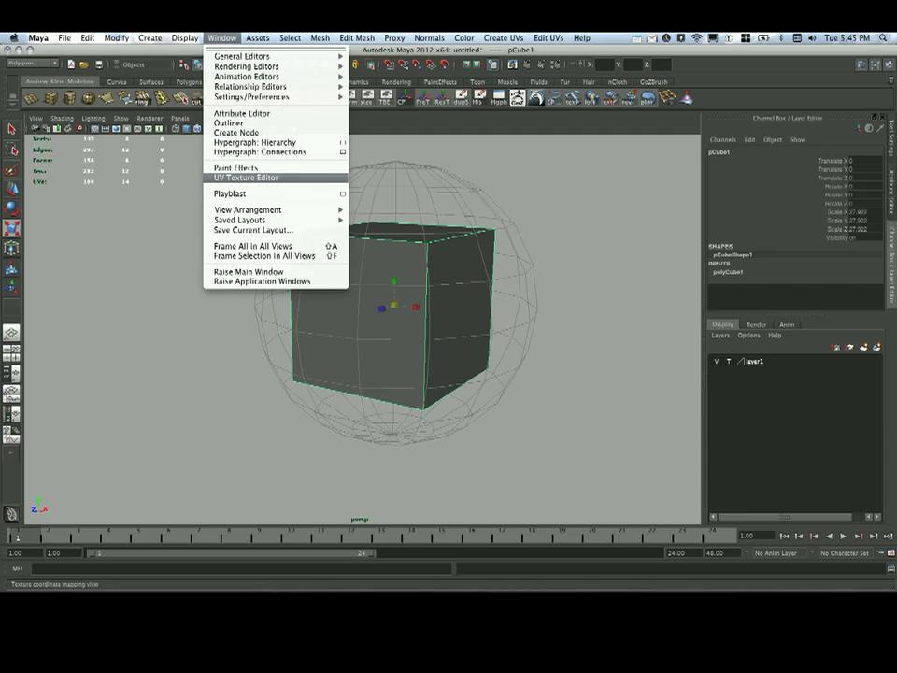
left_click(248, 176)
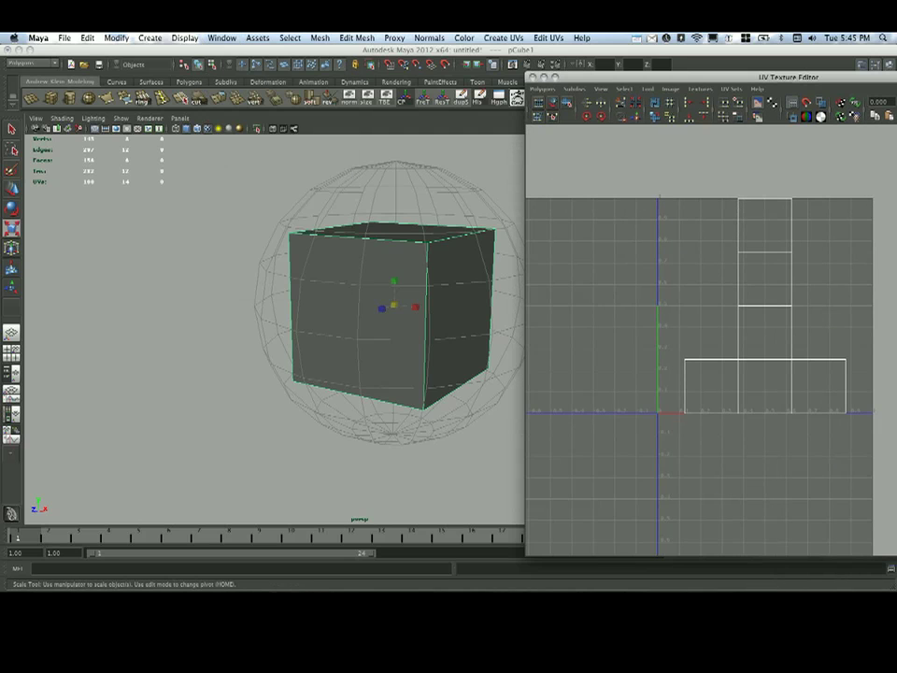
middle_click_drag(748, 318, 706, 297, "alt")
left_click_drag(692, 77, 653, 74)
Select the cube's top face to locate it in the UV layout, and return the cube to object mode.
left_click_drag(393, 308, 400, 383, "alt")
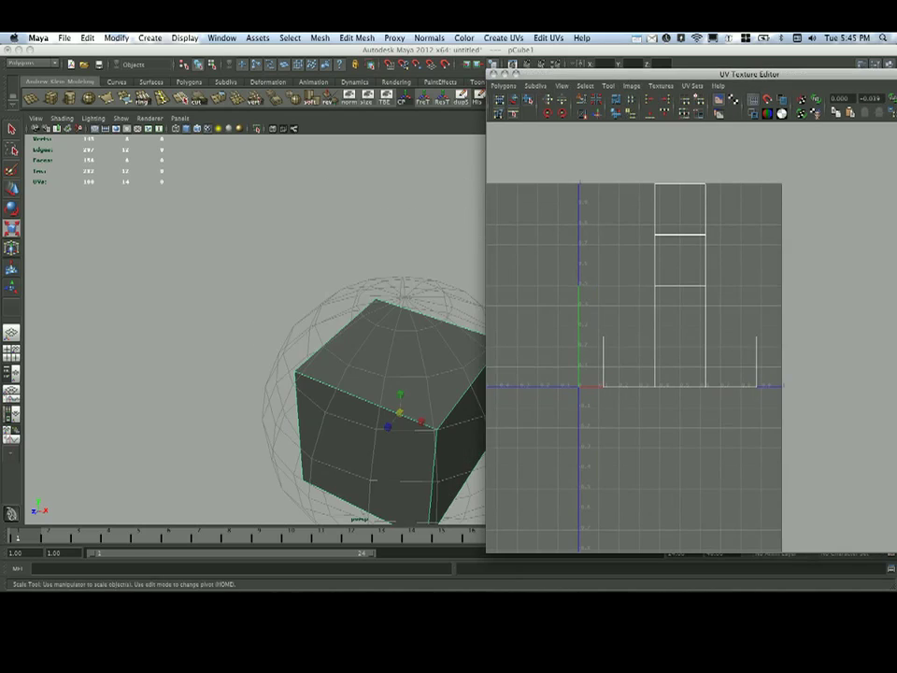
middle_click_drag(400, 383, 347, 329, "alt")
left_click_drag(308, 337, 317, 228, "alt")
right_click_drag(317, 228, 321, 250)
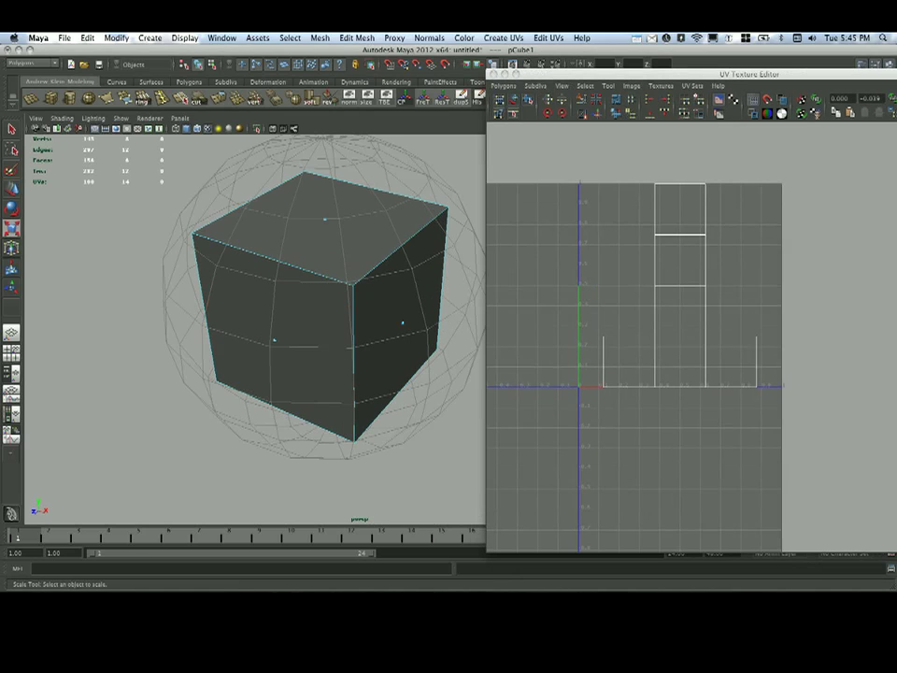
left_click(325, 220)
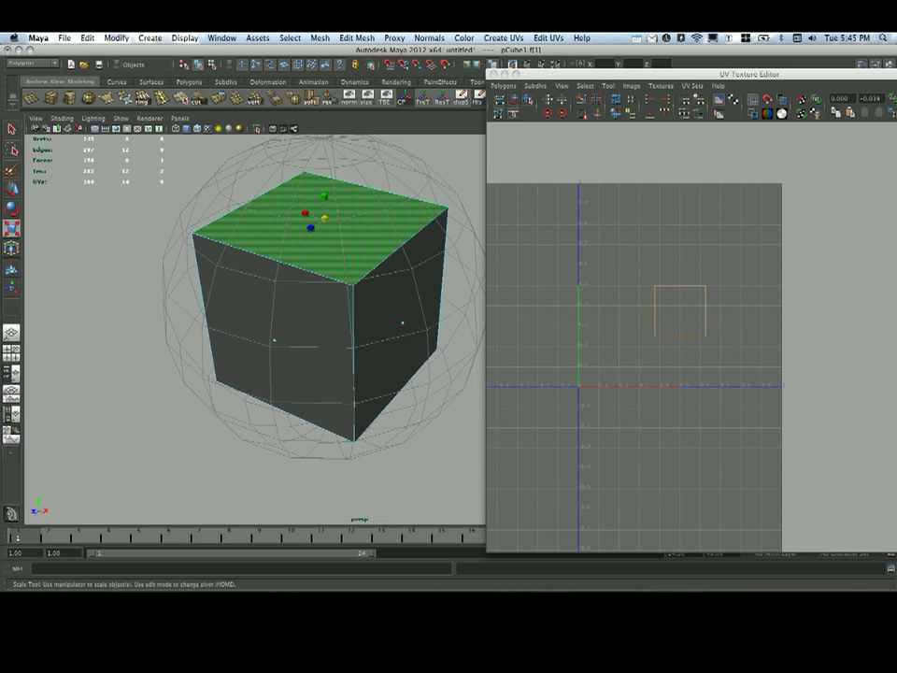
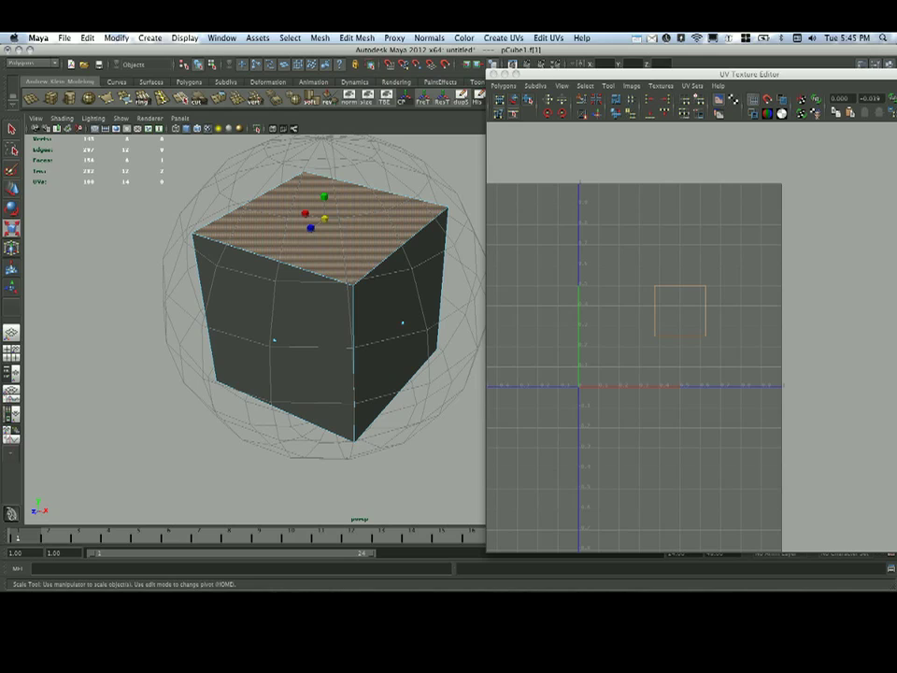
right_click_drag(382, 267, 431, 253)
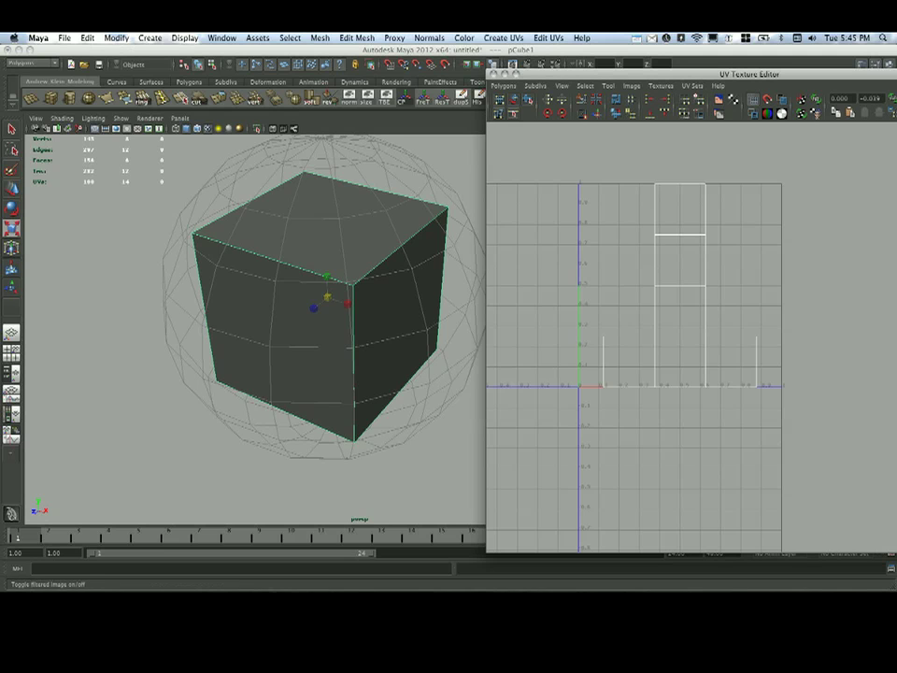
Cut the UVs along the two vertical side edges of the cube's front face.
right_click_drag(701, 337, 741, 336)
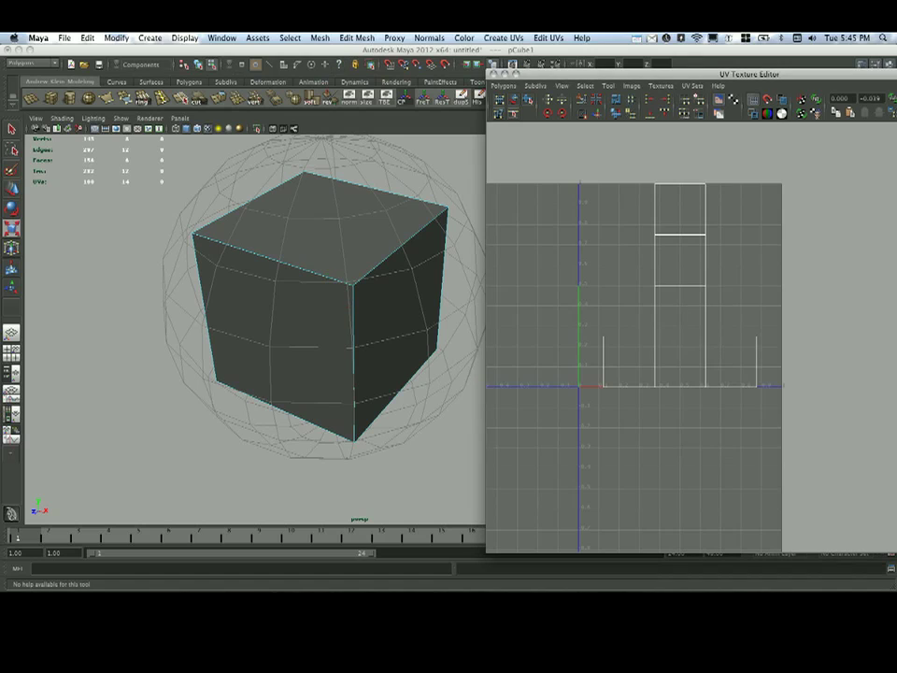
left_click(353, 374)
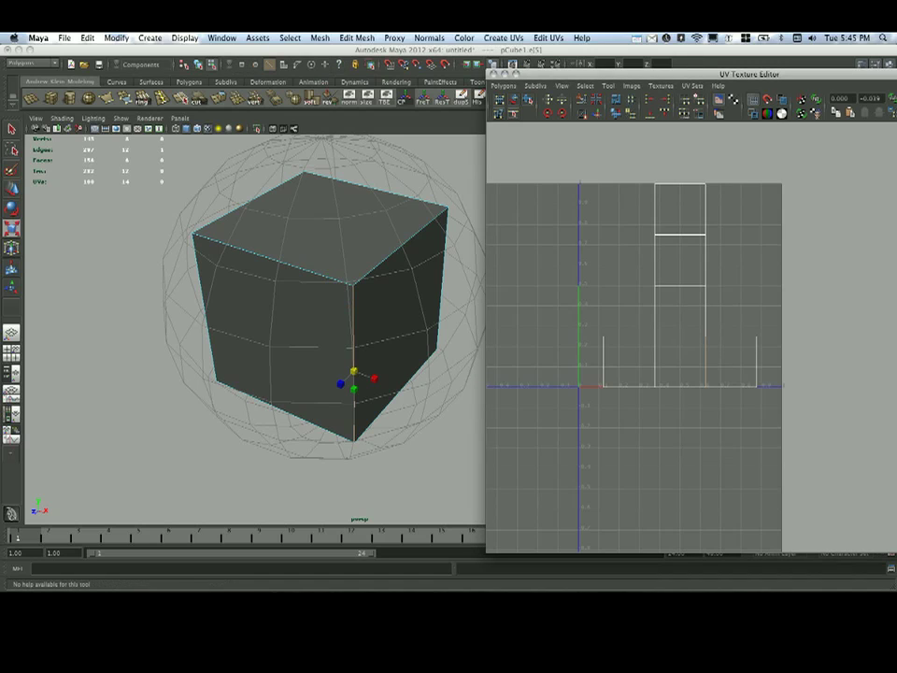
left_click(655, 362, "shift")
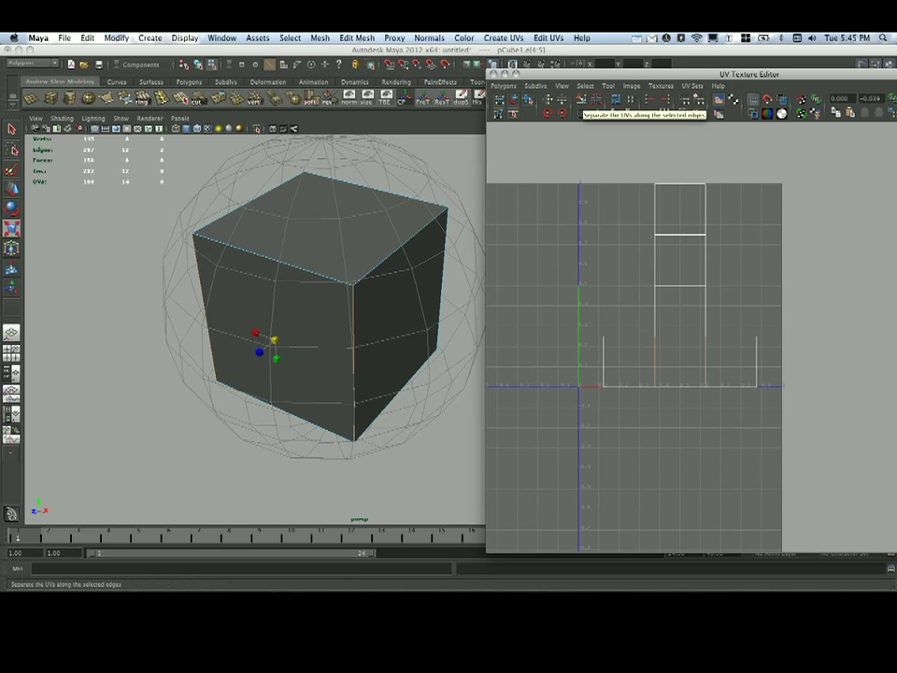
left_click(582, 100)
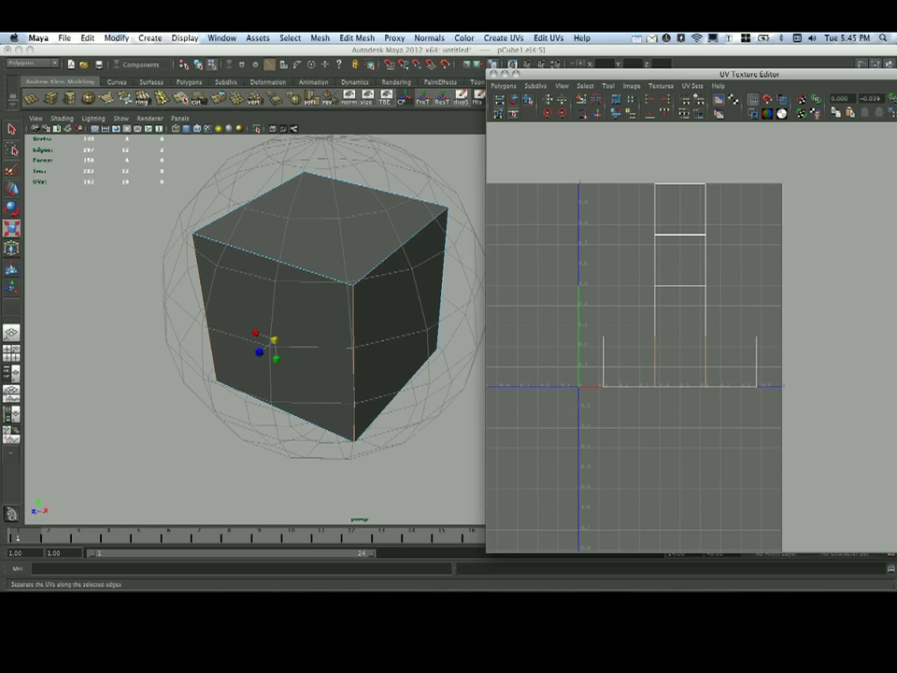
left_click(503, 85)
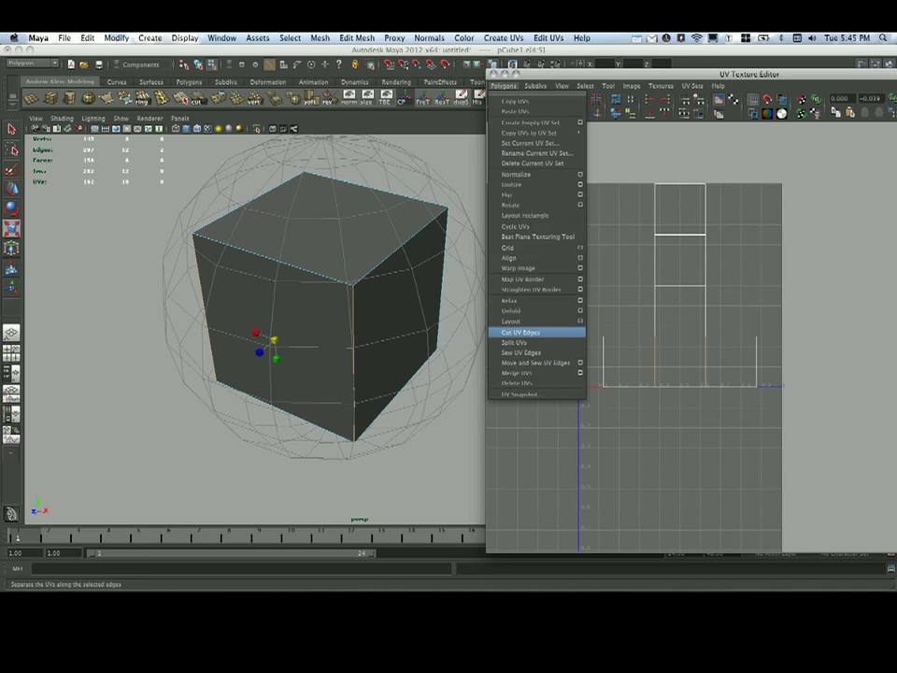
left_click(521, 332)
Move and sew the side faces' UVs onto the two side edges of the cube's top face.
left_click(402, 244)
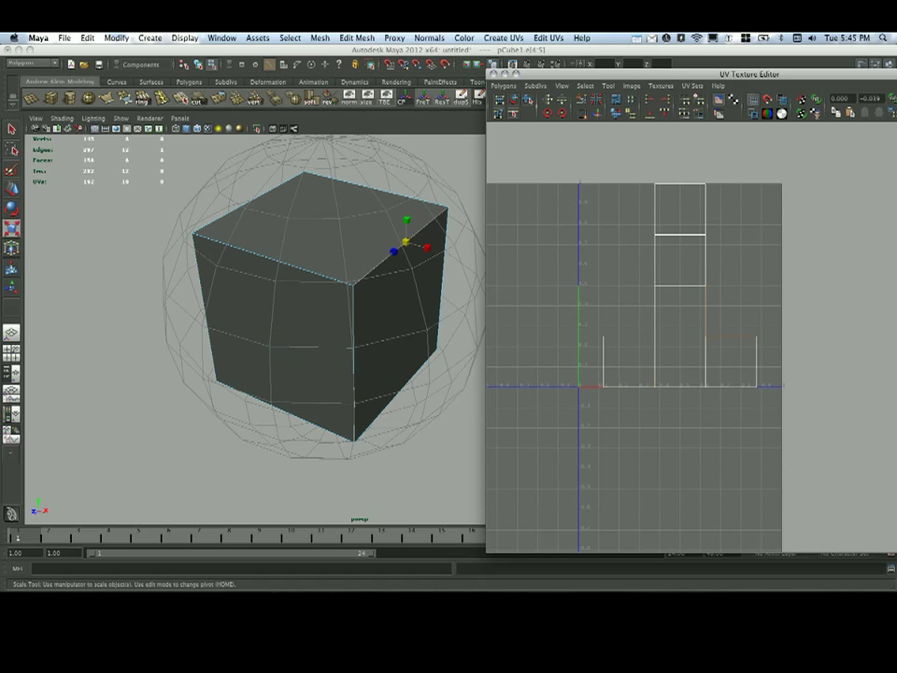
left_click(249, 203, "shift")
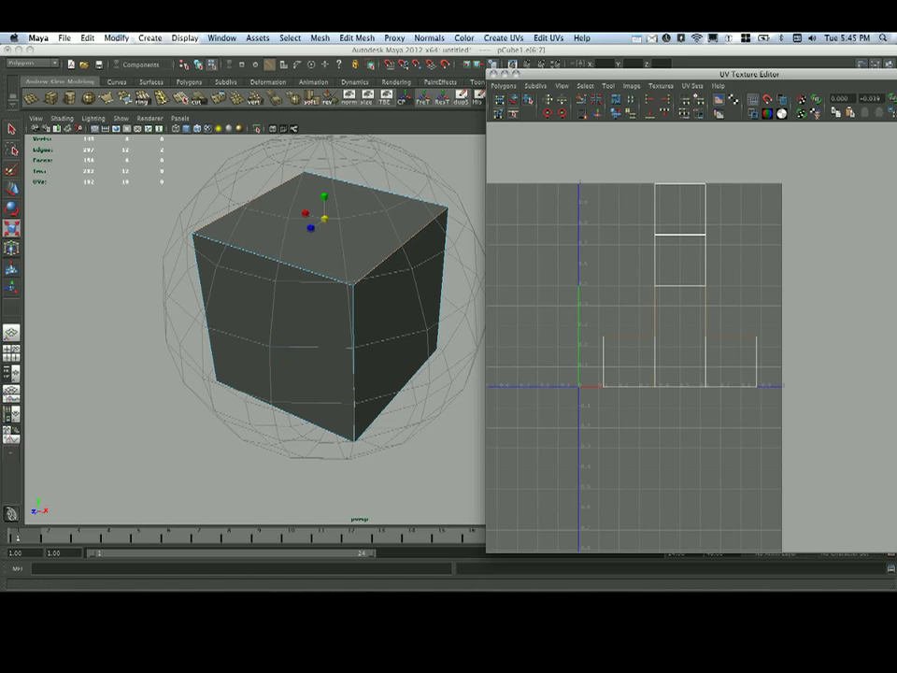
left_click(503, 85)
left_click(534, 361)
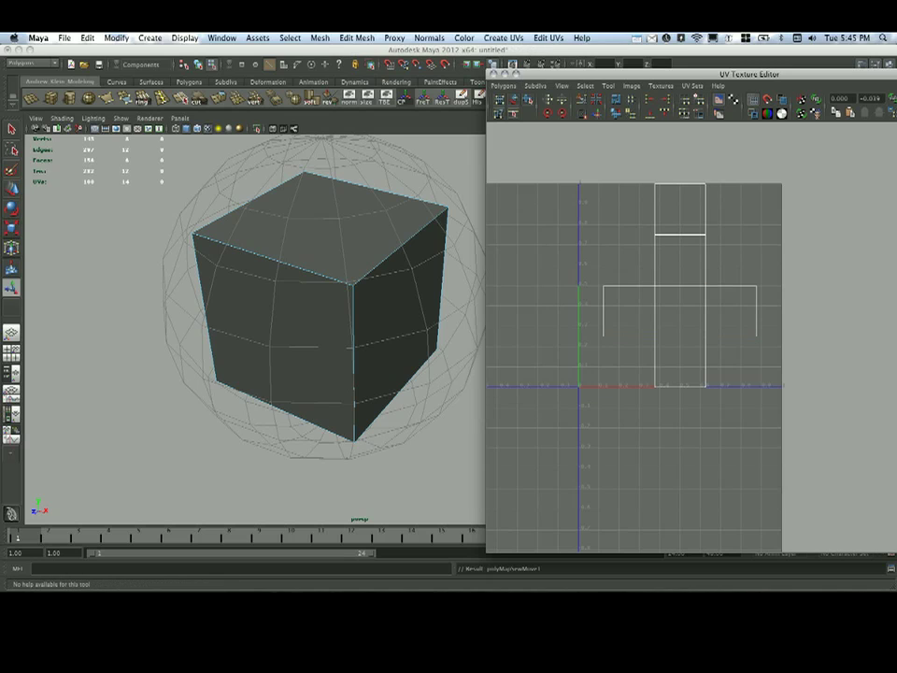
Select all of the cube's UVs and rotate the layout 90 degrees counterclockwise into a horizontal cross.
right_click_drag(692, 296, 733, 297)
left_click_drag(571, 171, 656, 270)
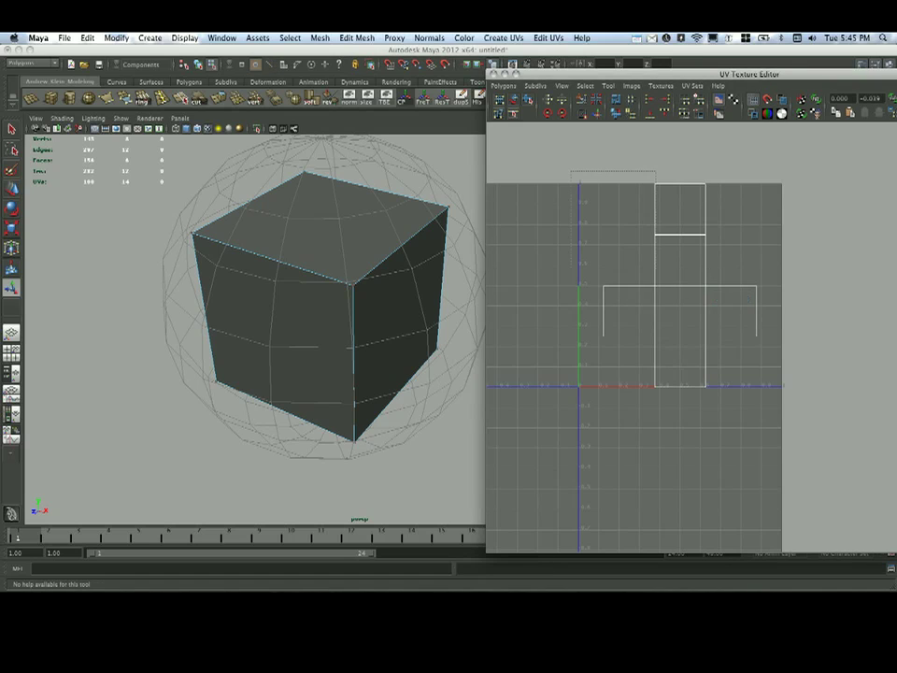
left_click(548, 113)
left_click(548, 113)
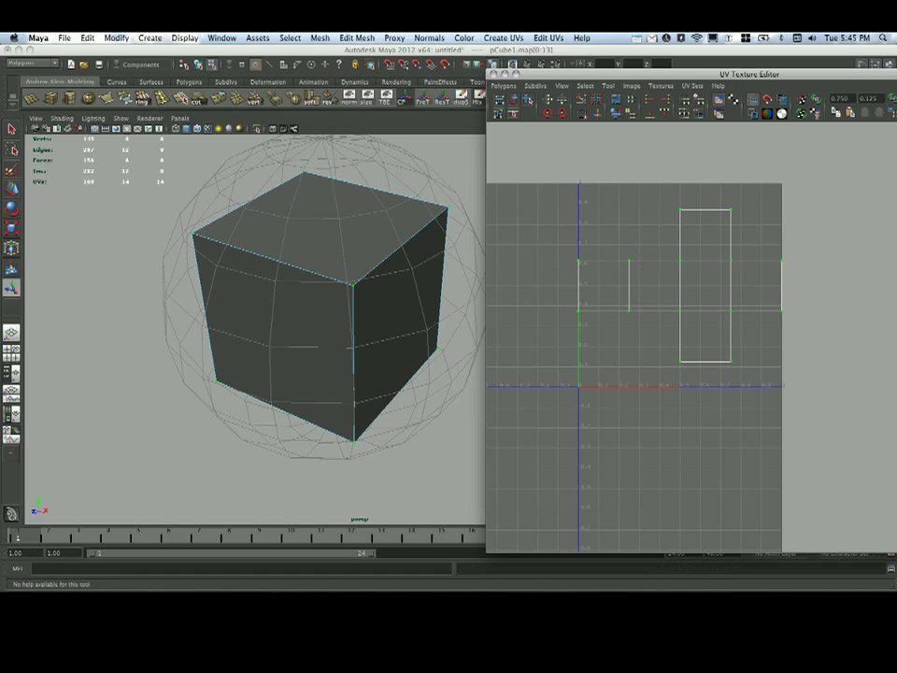
Return the cube to object mode and close the UV Texture Editor.
right_click_drag(692, 309, 678, 308, "alt")
middle_click_drag(677, 309, 673, 298, "alt")
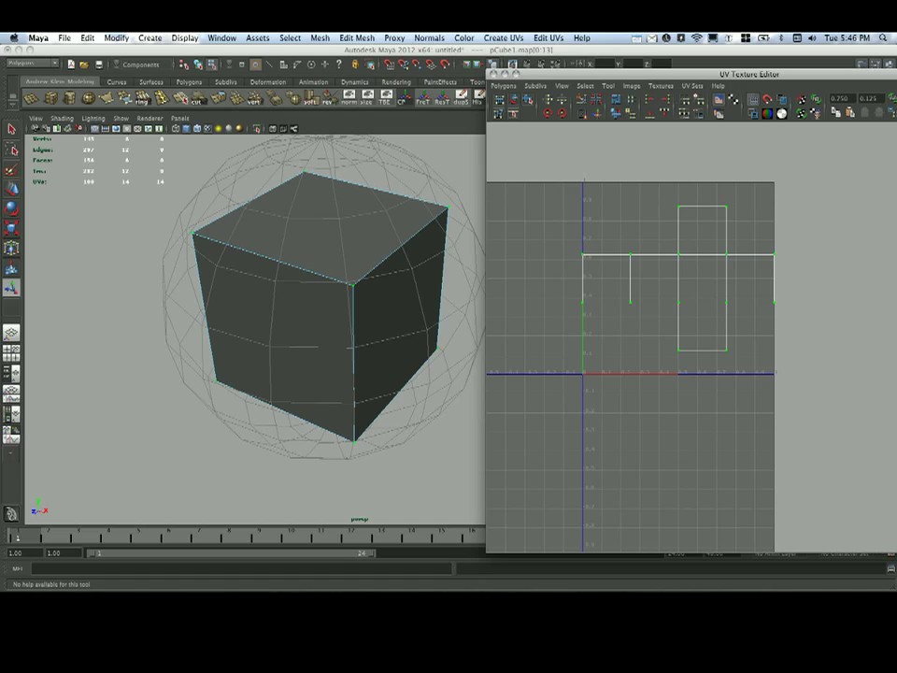
key("F8")
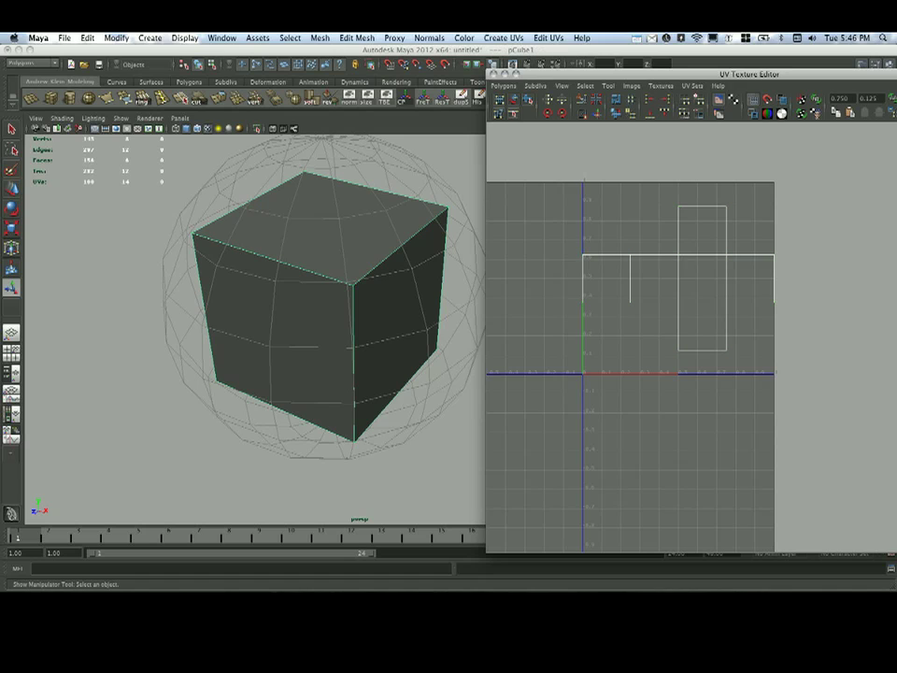
left_click_drag(547, 74, 311, 61)
left_click(259, 62)
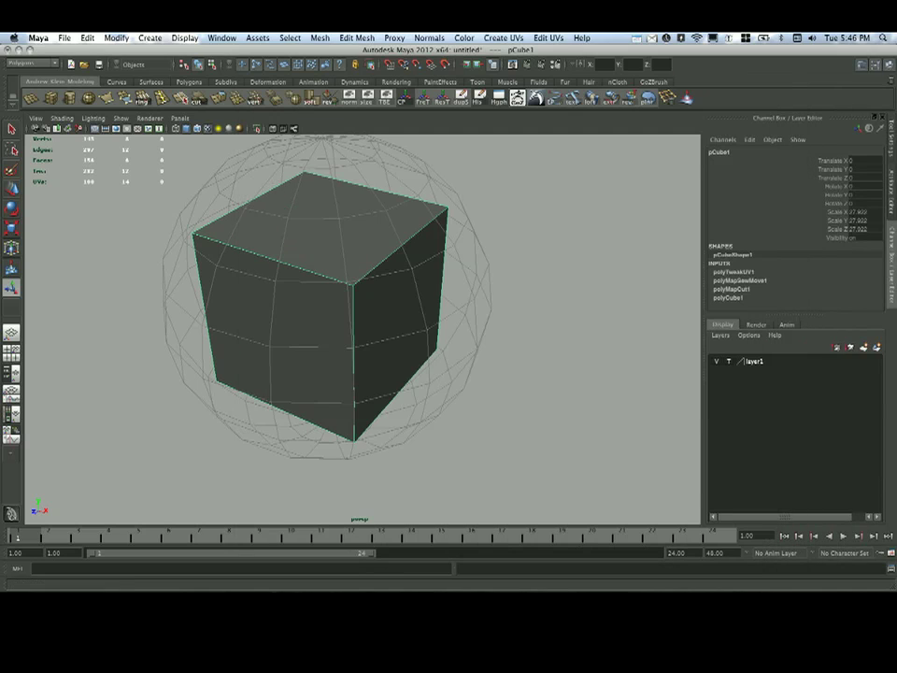
Delete the construction history on all objects in the scene.
left_click_drag(374, 299, 290, 248, "alt")
key("f")
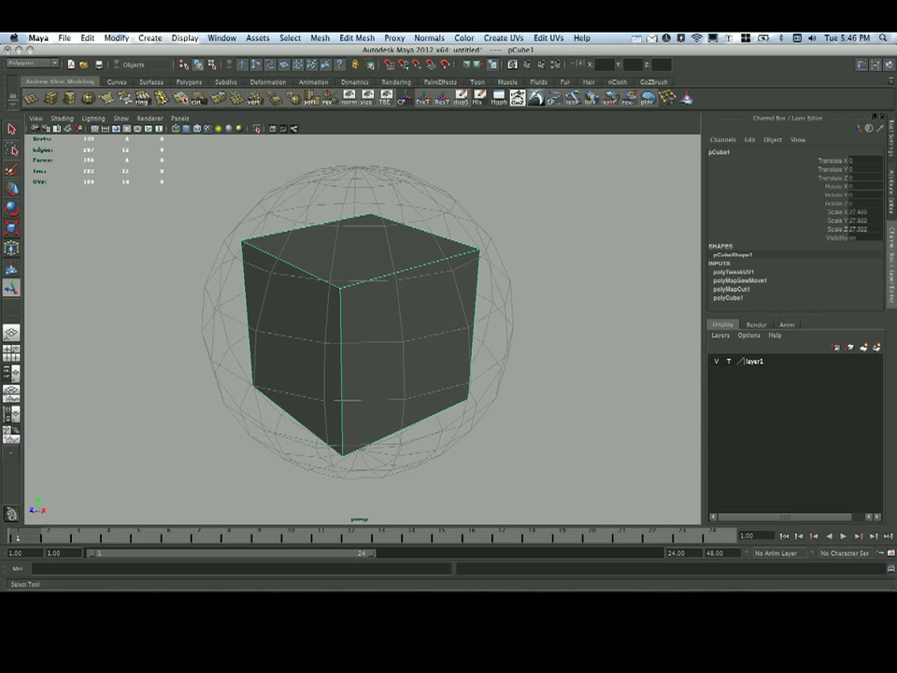
left_click(478, 98)
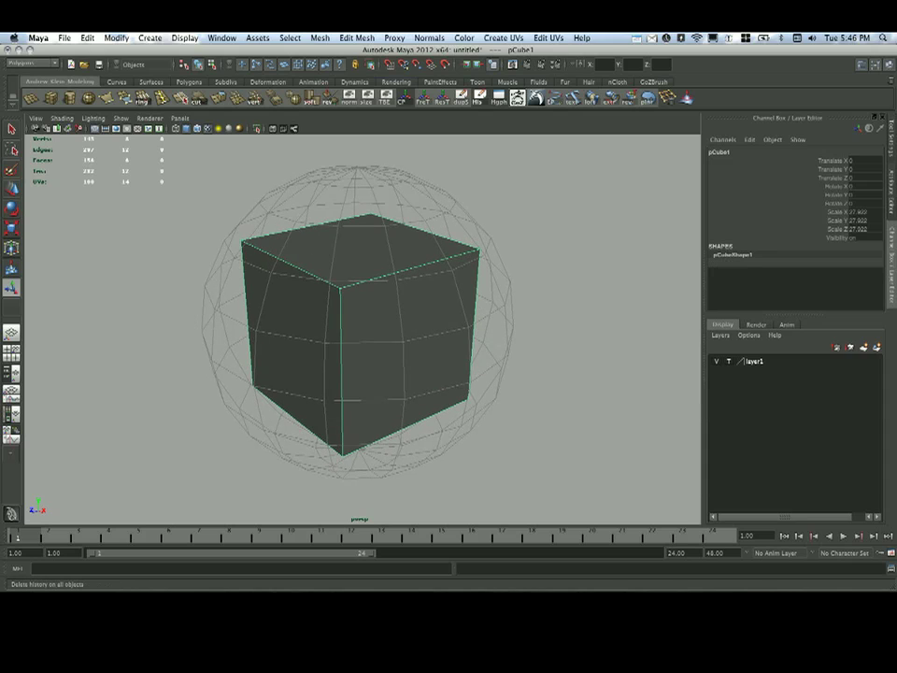
scroll(362, 330, "down", 1)
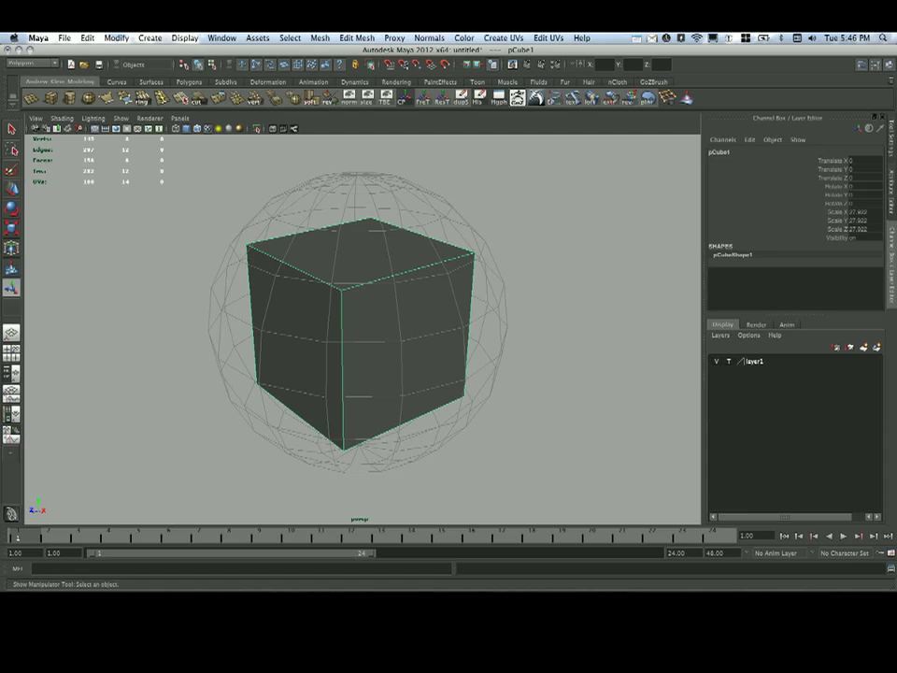
Switch layer1 from template to normal display and select the textured sky dome sphere.
left_click(729, 362)
left_click(728, 361)
left_click_drag(546, 272, 560, 242, "alt")
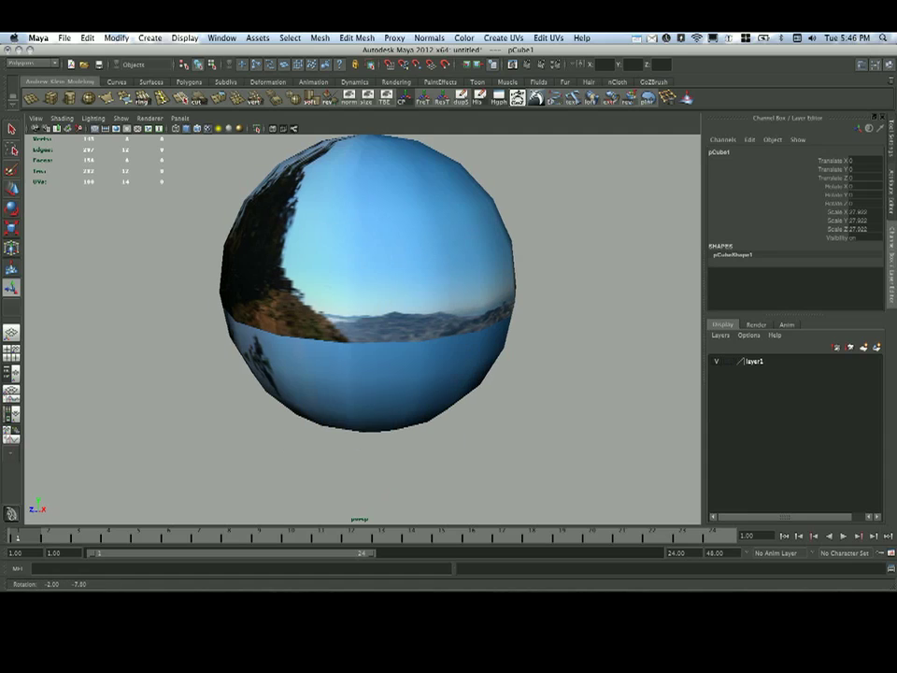
right_click_drag(561, 241, 500, 245, "alt")
left_click_drag(500, 245, 477, 245, "alt")
scroll(486, 308, "up", 3)
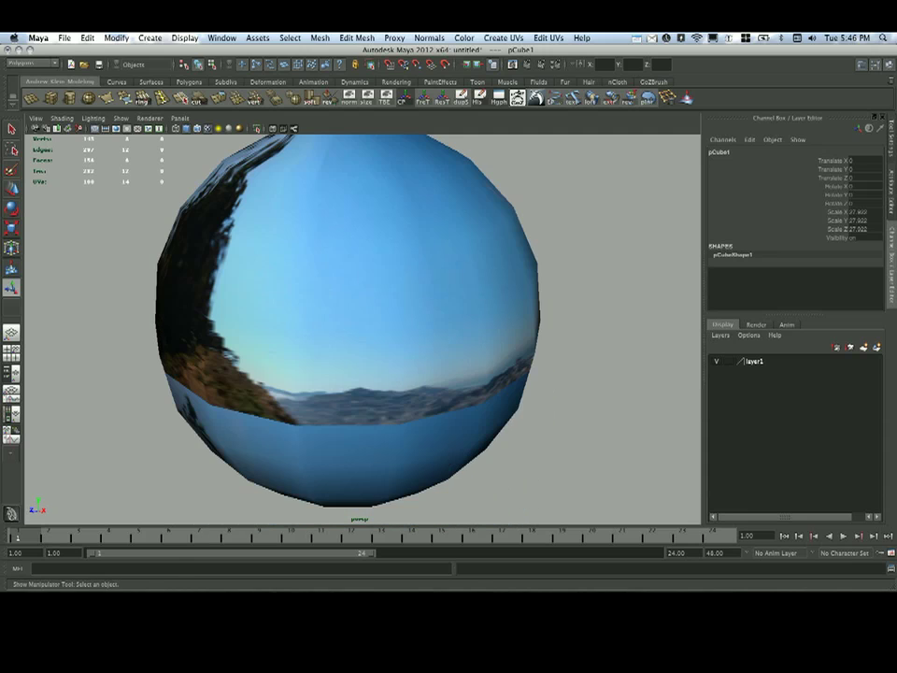
scroll(477, 244, "down", 1)
left_click(430, 271)
mouse_move(430, 272)
left_mouse_down("alt")
mouse_move(433, 251)
mouse_move(439, 268)
left_mouse_up("alt")
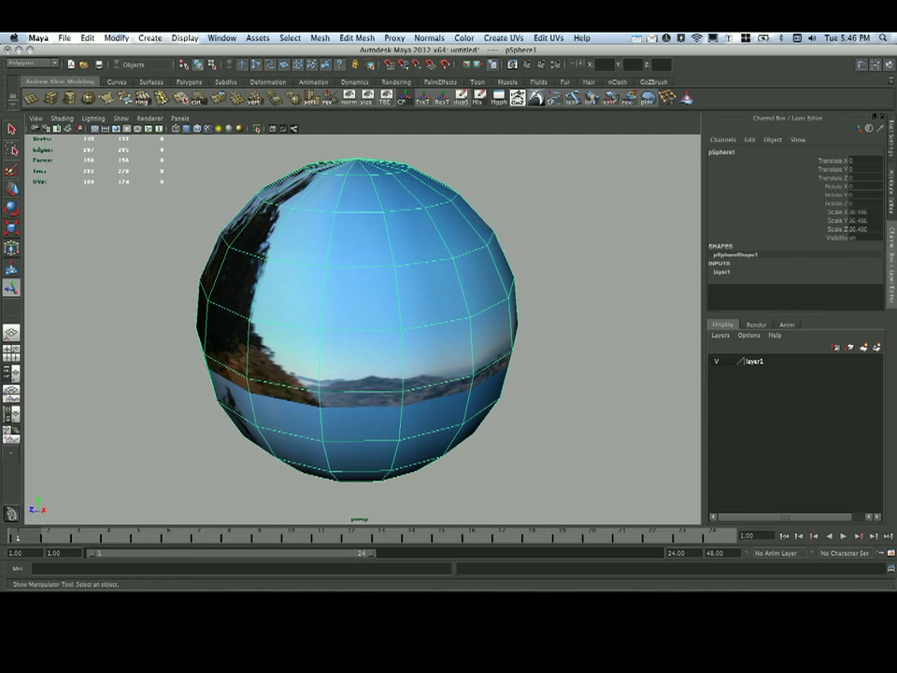
Hide layer1 to inspect the cube inside the dome, show the layer again and reselect the sphere.
left_click(717, 362)
left_click(420, 318)
left_click(580, 211)
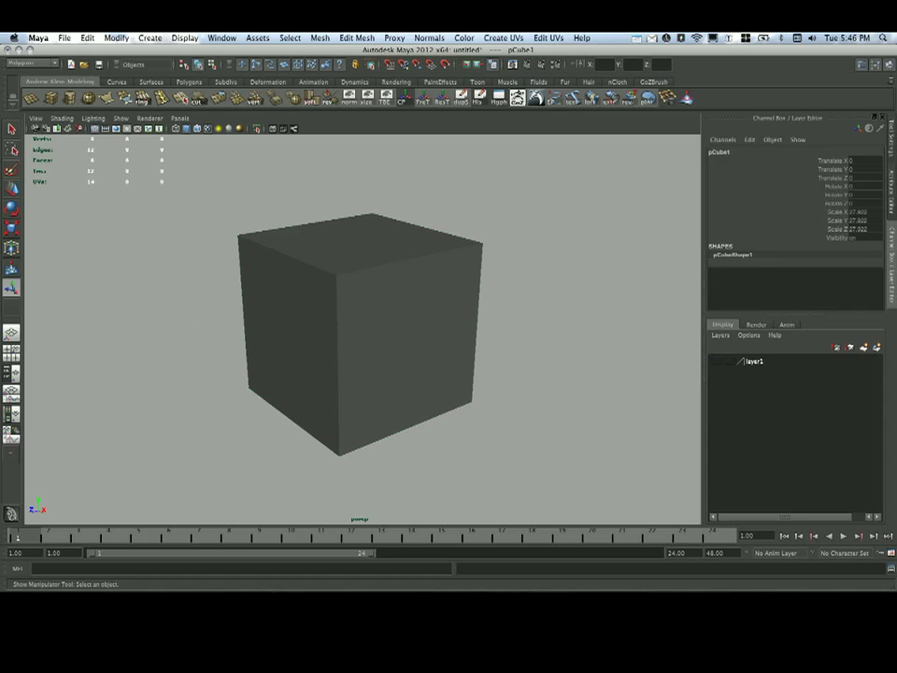
left_click(717, 362)
scroll(430, 281, "down", 1)
left_click(421, 280)
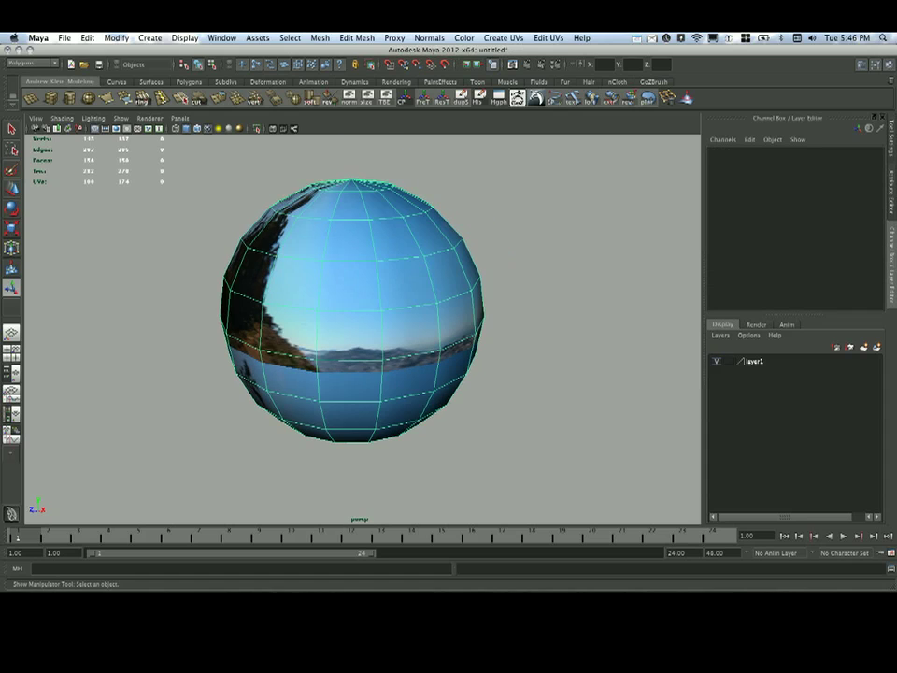
left_click_drag(421, 280, 428, 298, "alt")
scroll(365, 343, "up", 1)
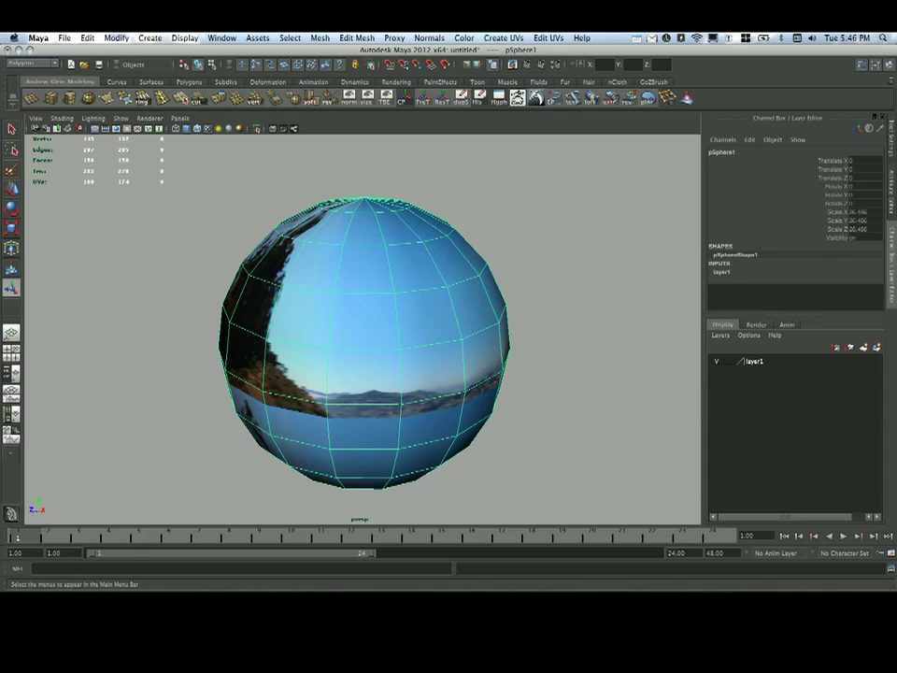
Open the Transfer Maps rendering tool with the sphere selected.
left_click(32, 63)
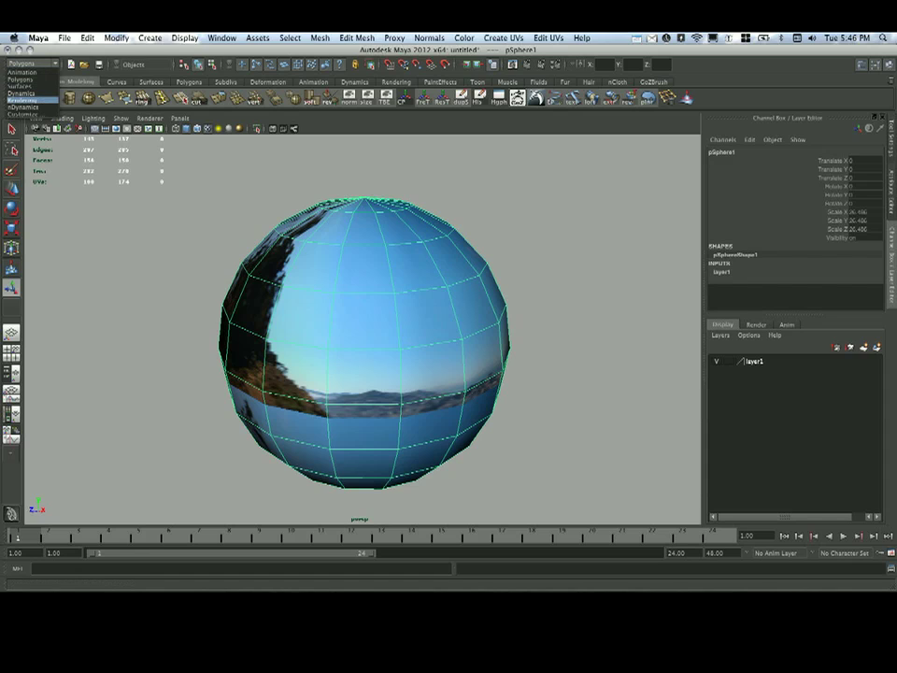
left_click(22, 100)
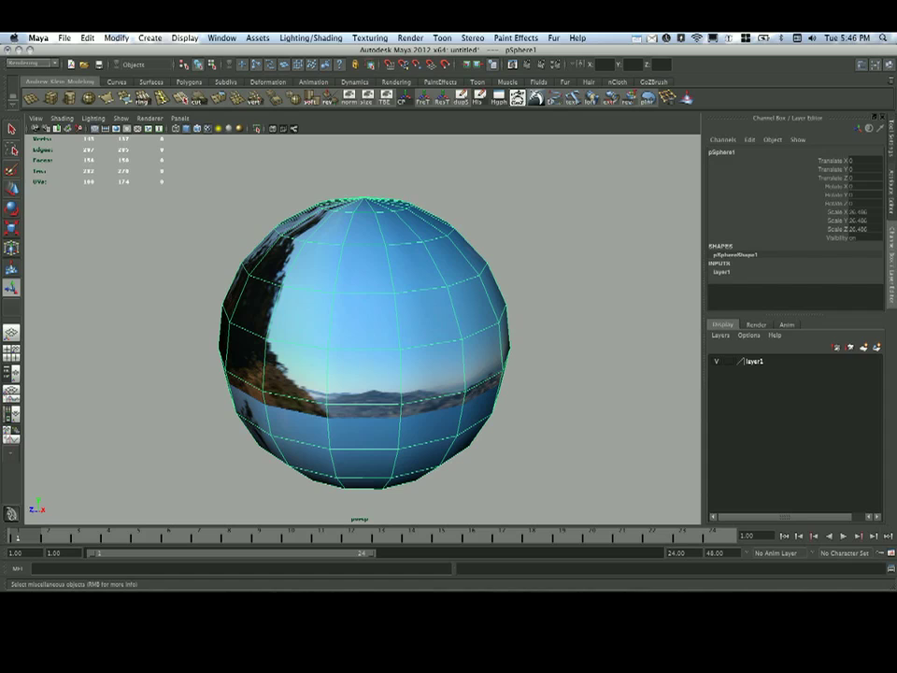
left_click(311, 37)
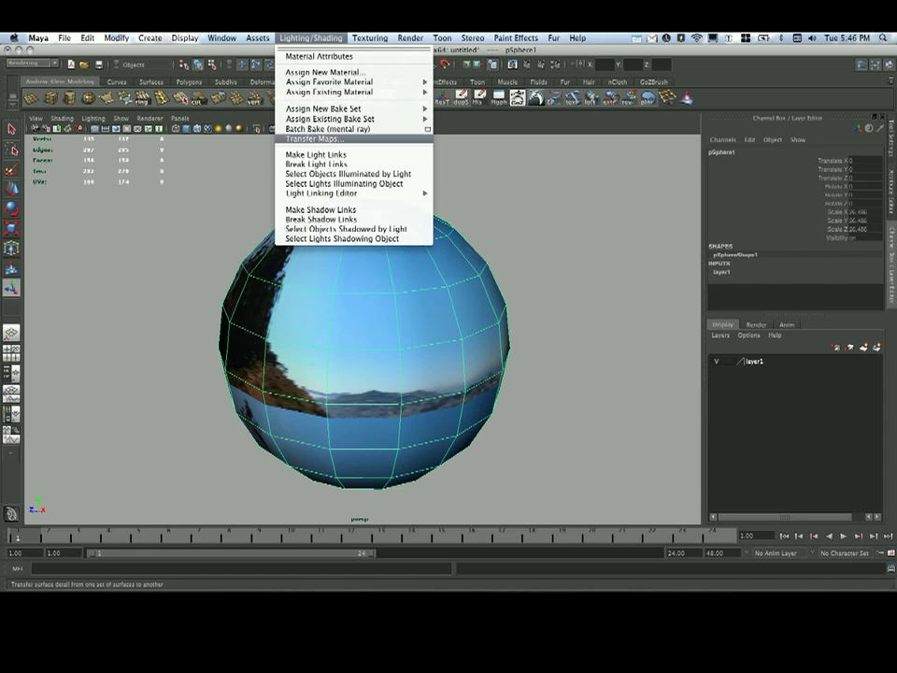
left_click(314, 139)
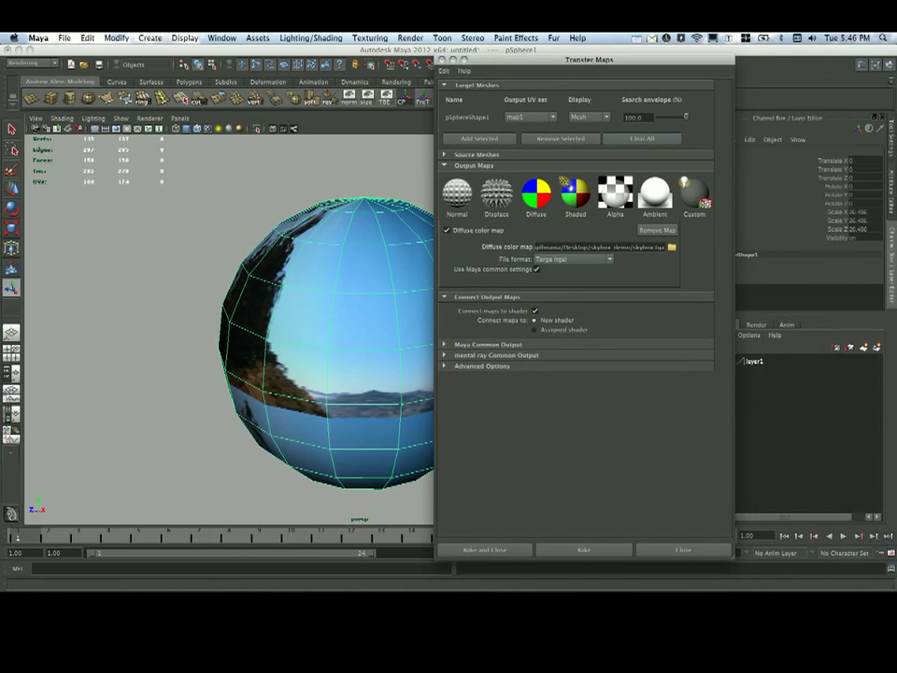
Remove the sphere from the target meshes and add it as the source mesh of the map transfer.
middle_click_drag(327, 327, 250, 331, "alt")
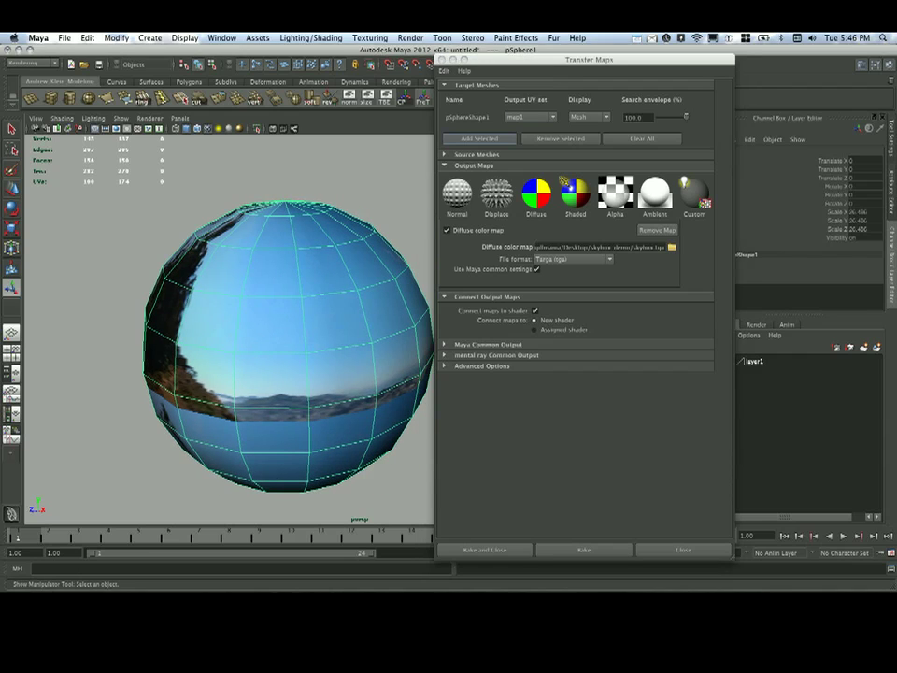
left_click(561, 138)
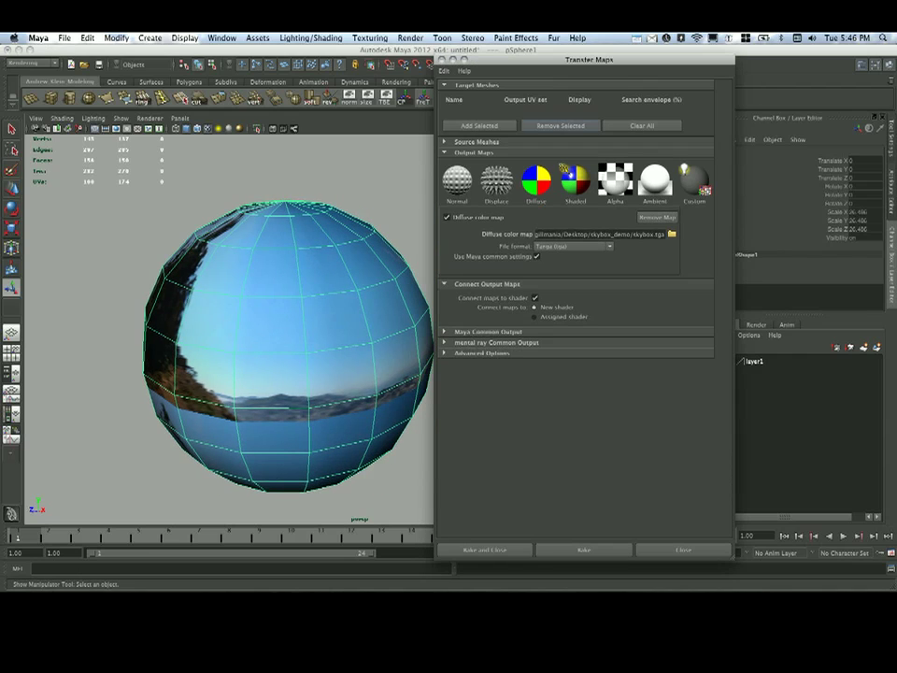
right_click_drag(318, 336, 292, 337, "alt")
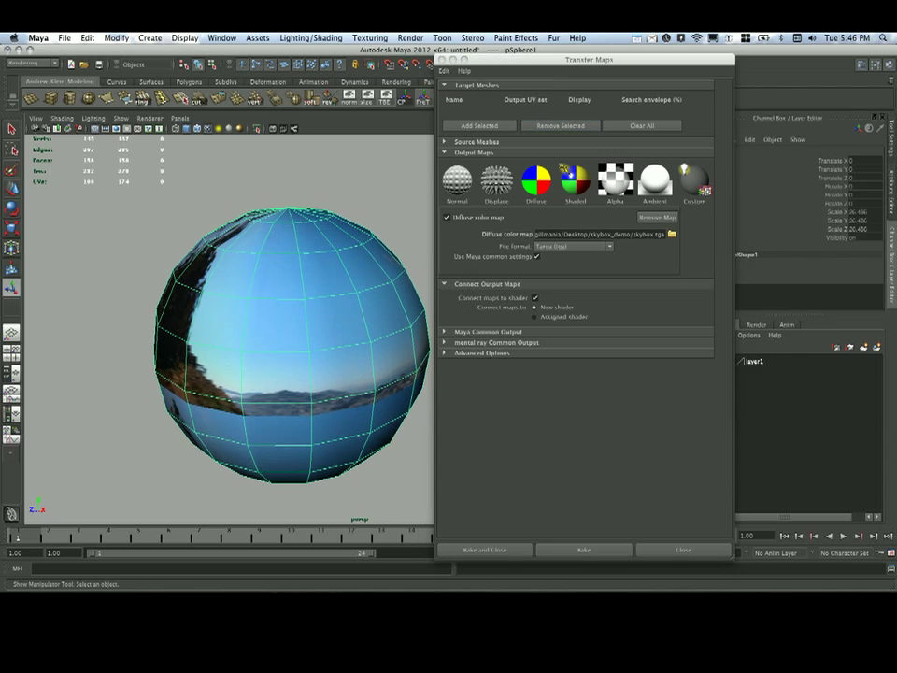
left_click(475, 142)
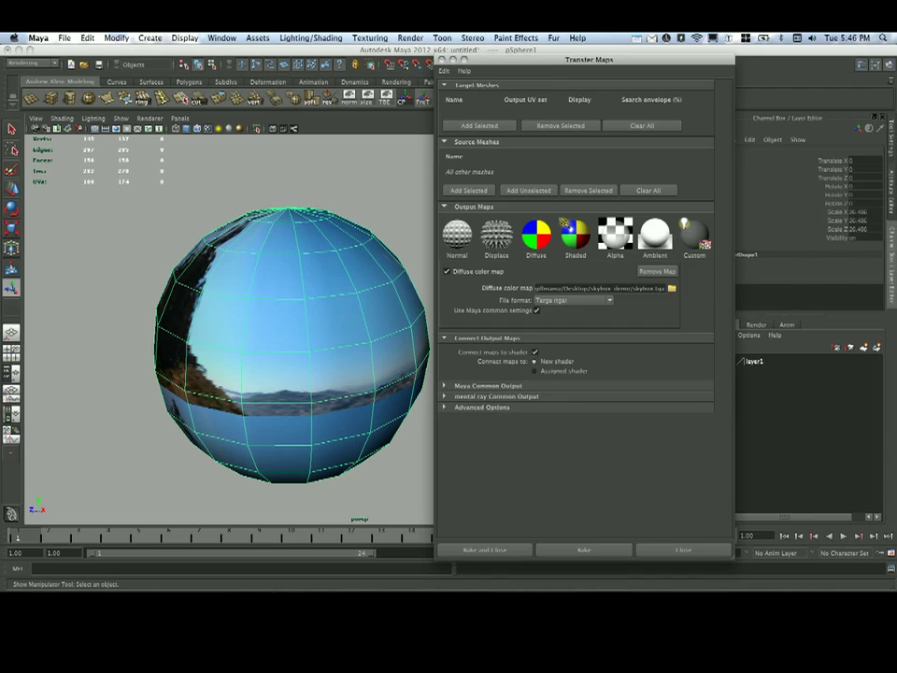
left_click_drag(299, 327, 301, 338, "alt")
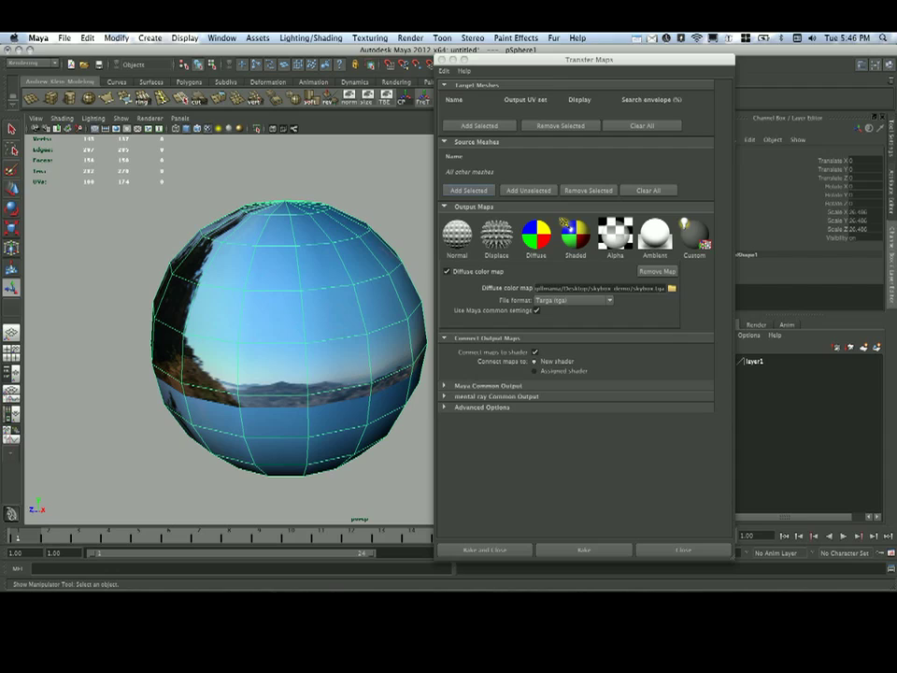
left_click(470, 191)
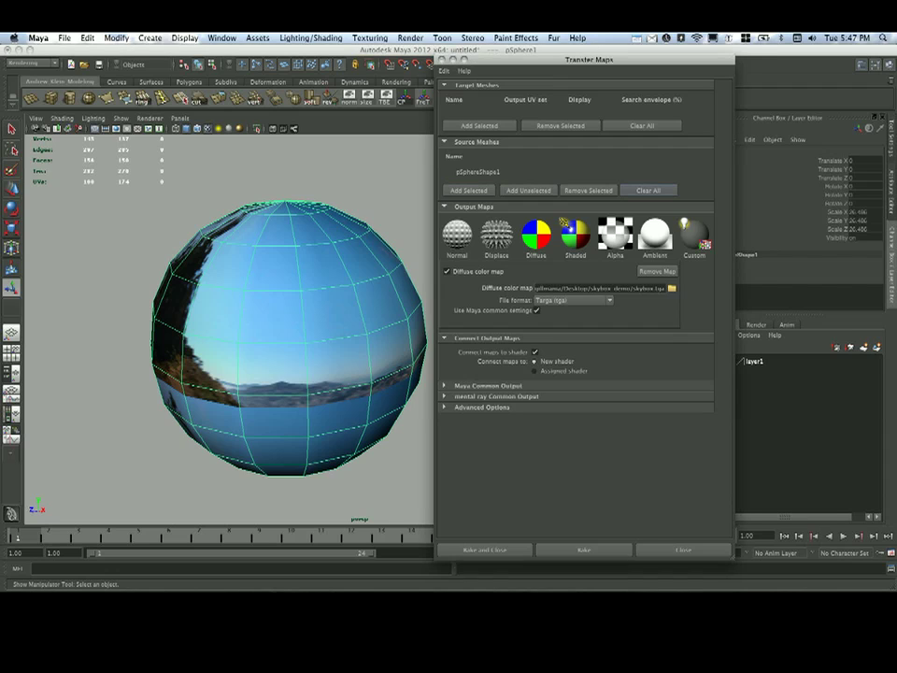
Hide layer1 to select the cube, add it as the transfer's target mesh, and show the layer again.
left_click_drag(633, 60, 589, 54)
left_click(756, 361)
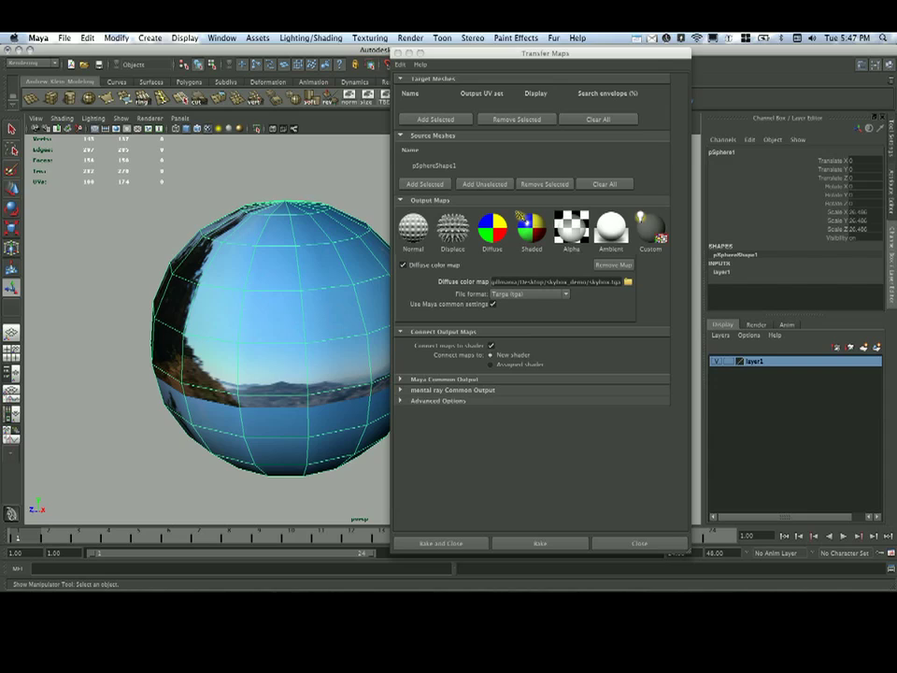
left_click(717, 361)
left_click(314, 346)
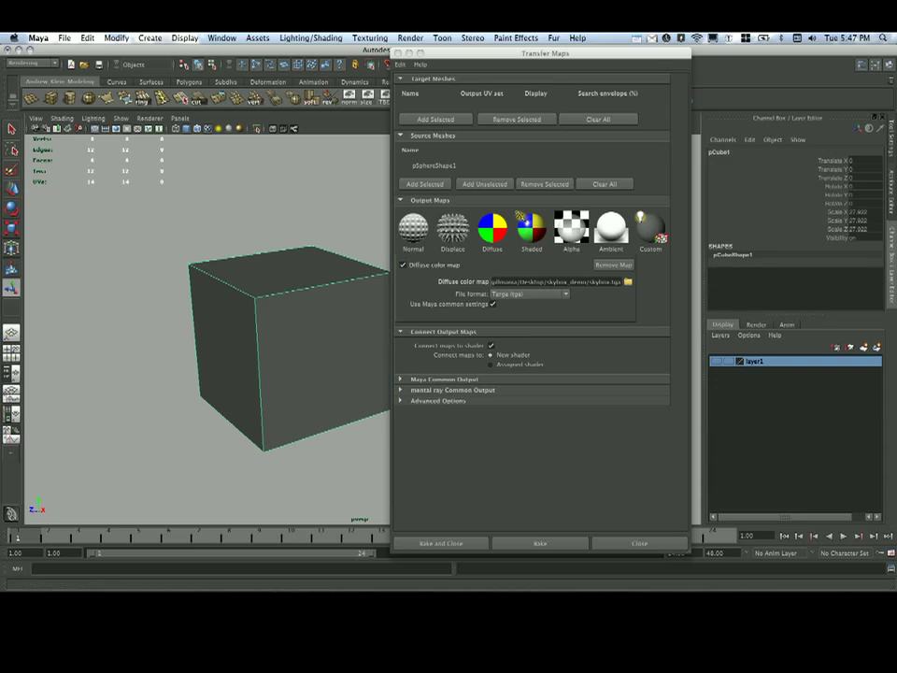
left_click(435, 120)
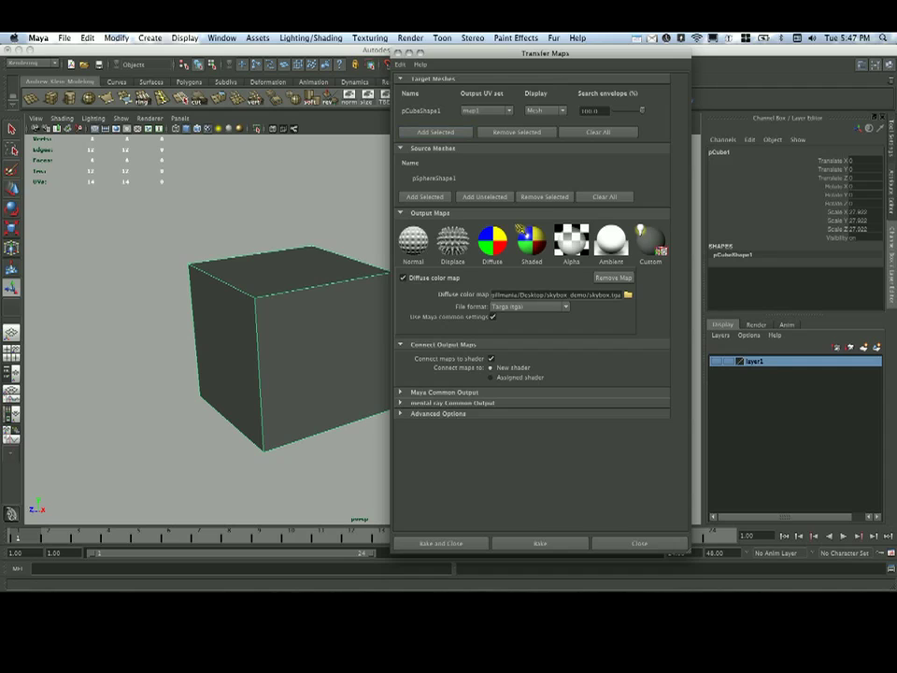
left_click(717, 362)
right_click_drag(299, 346, 276, 346, "alt")
middle_click_drag(275, 346, 272, 328, "alt")
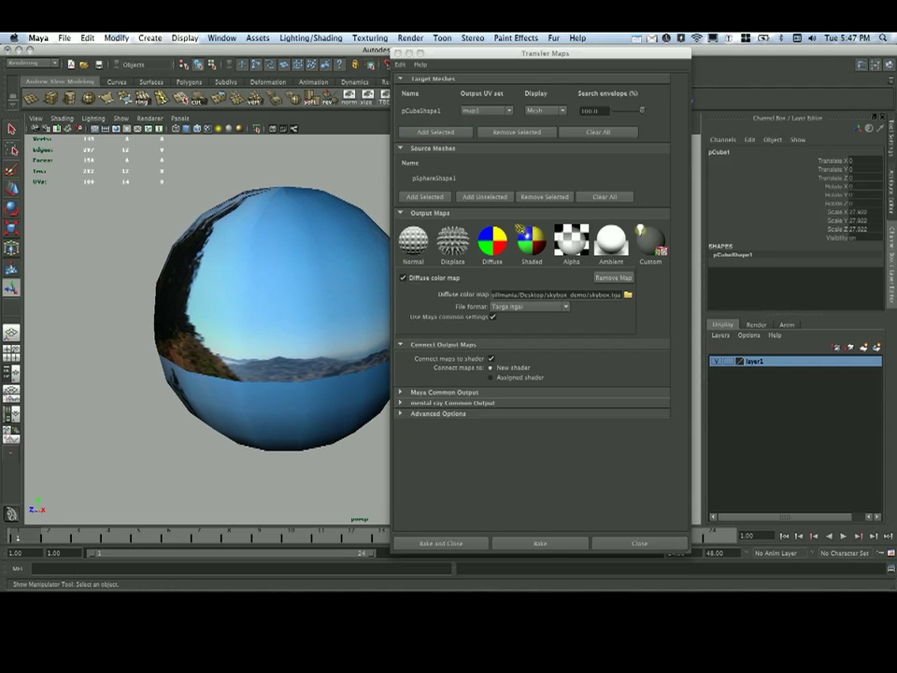
Replace the existing output map with a new diffuse color map saved as skybox_color in the skybox_demo folder.
left_click(614, 277)
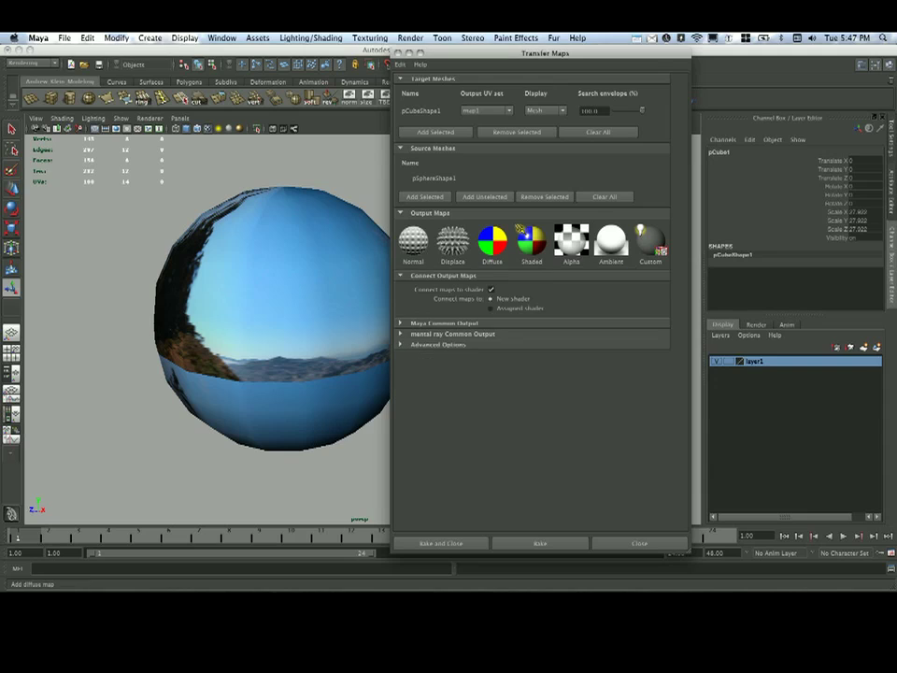
left_click(493, 242)
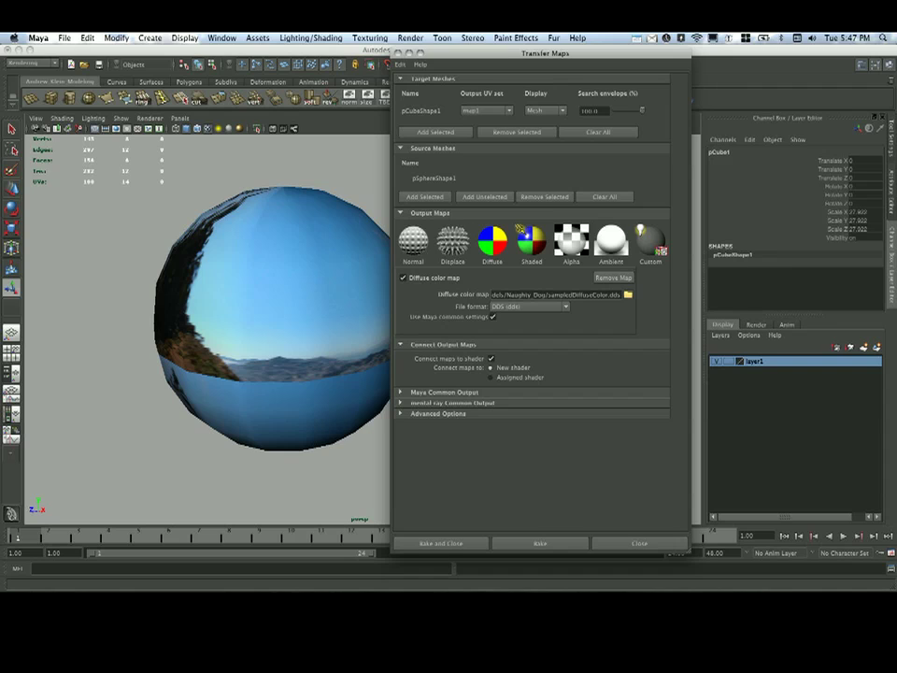
left_click(628, 294)
scroll(488, 245, "down", 1)
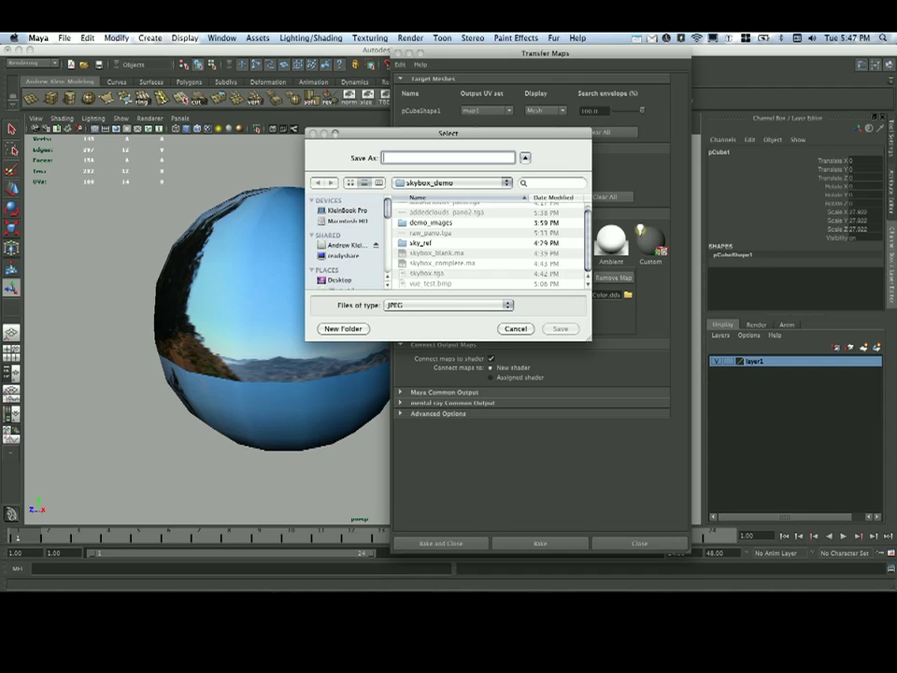
type("sky")
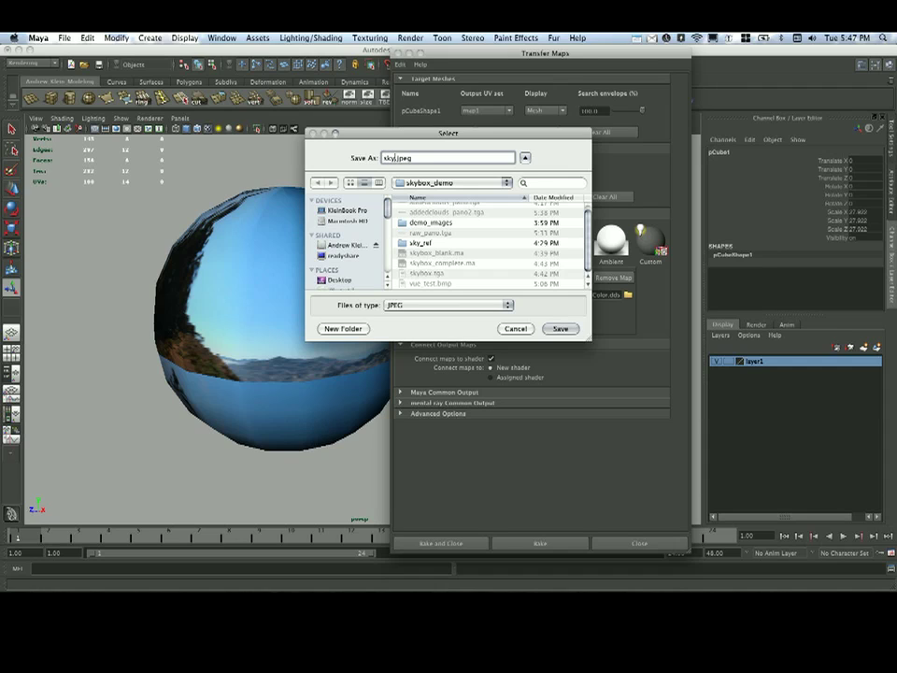
type("box_color")
key("Return")
Set the diffuse map's file format to Targa (tga) and correct its file name to skybox_color.tga.
left_click(528, 307)
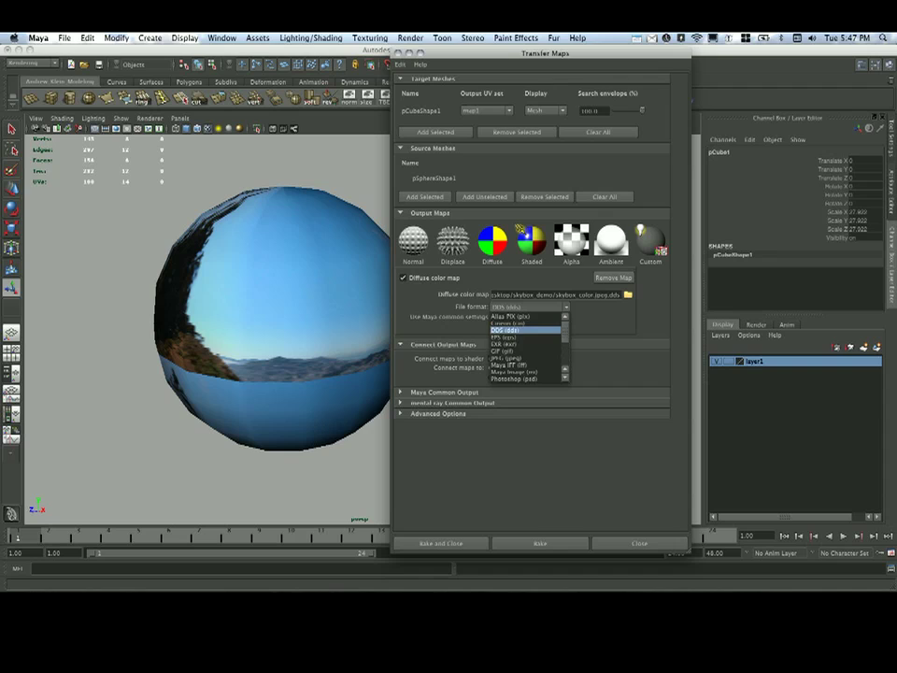
scroll(525, 350, "down", 8)
left_click(524, 365)
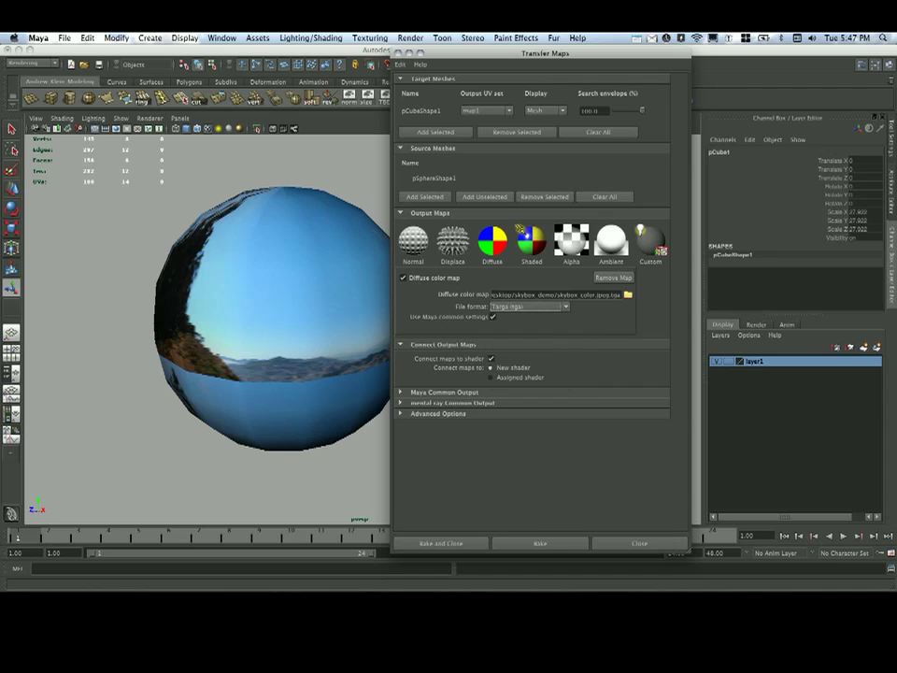
left_click(611, 295)
key("BackSpace")
key("BackSpace")
key("BackSpace")
key("BackSpace")
key("BackSpace")
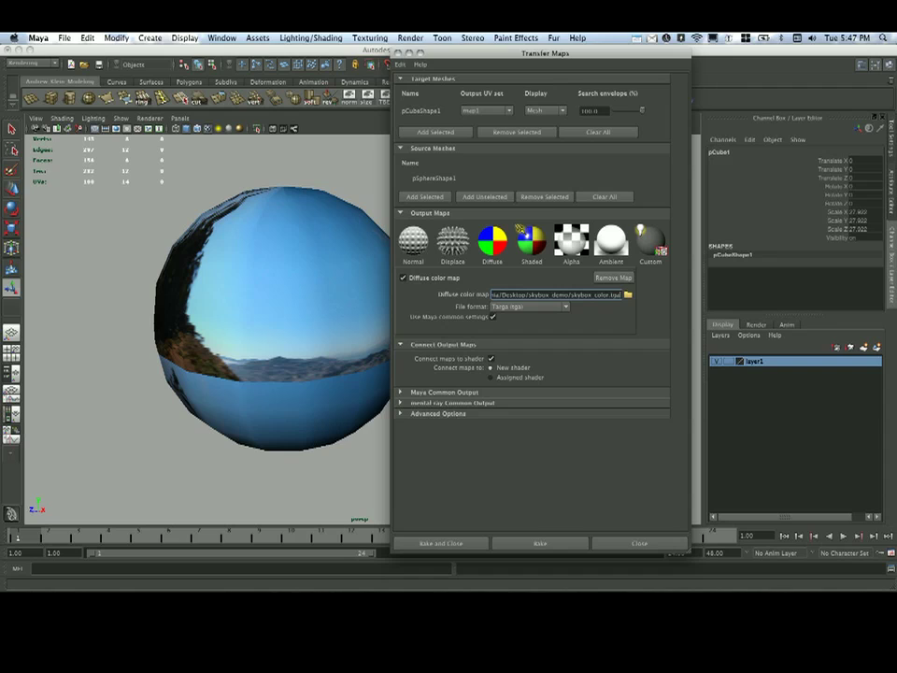
Choose Medium (4x4) as the sampling quality in the Maya common output settings of the map transfer.
left_click(402, 393)
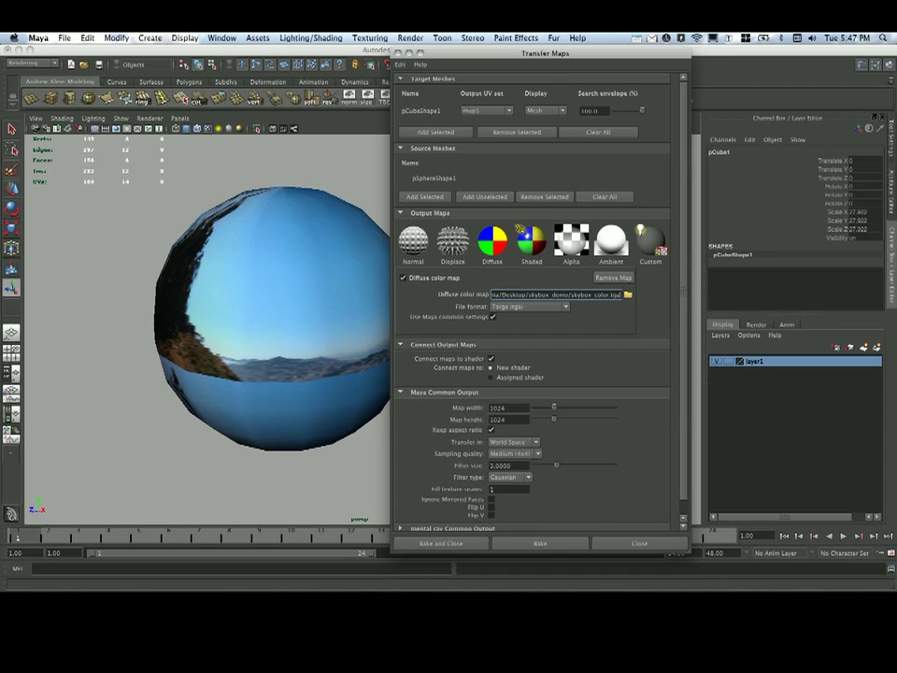
scroll(444, 393, "down", 1)
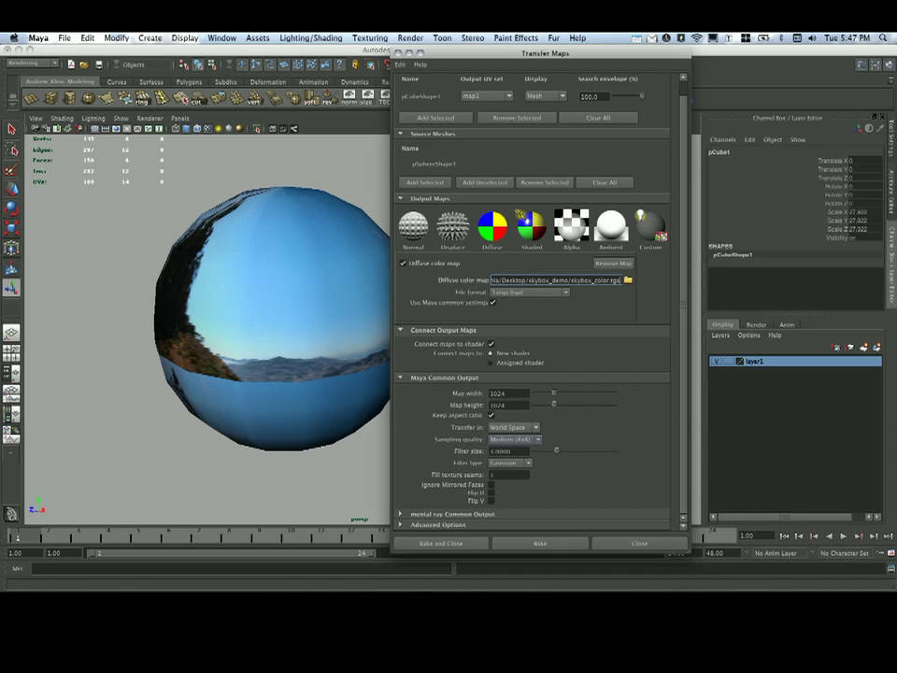
left_click(515, 438)
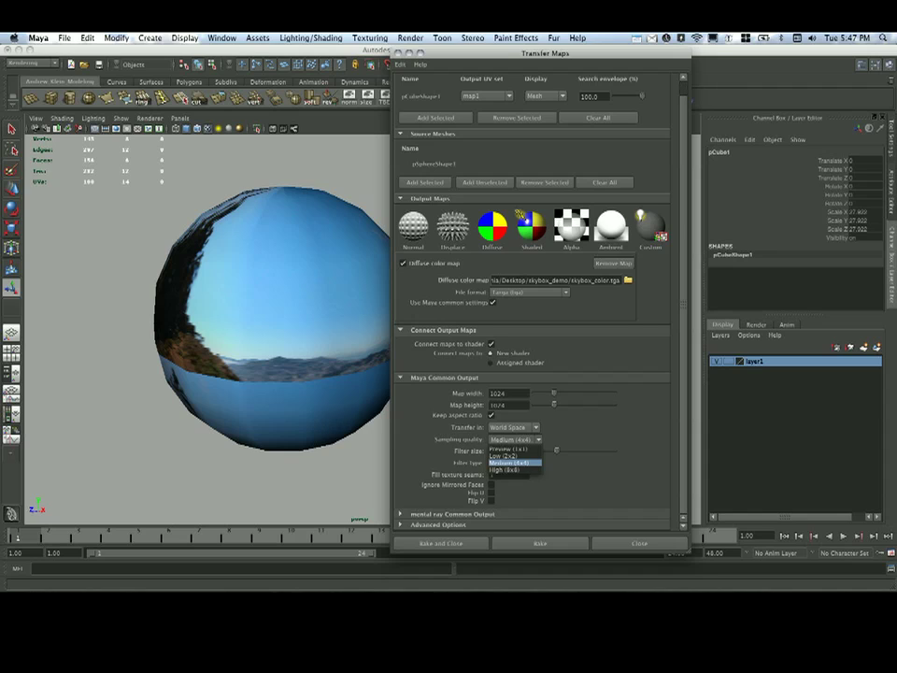
left_click(510, 463)
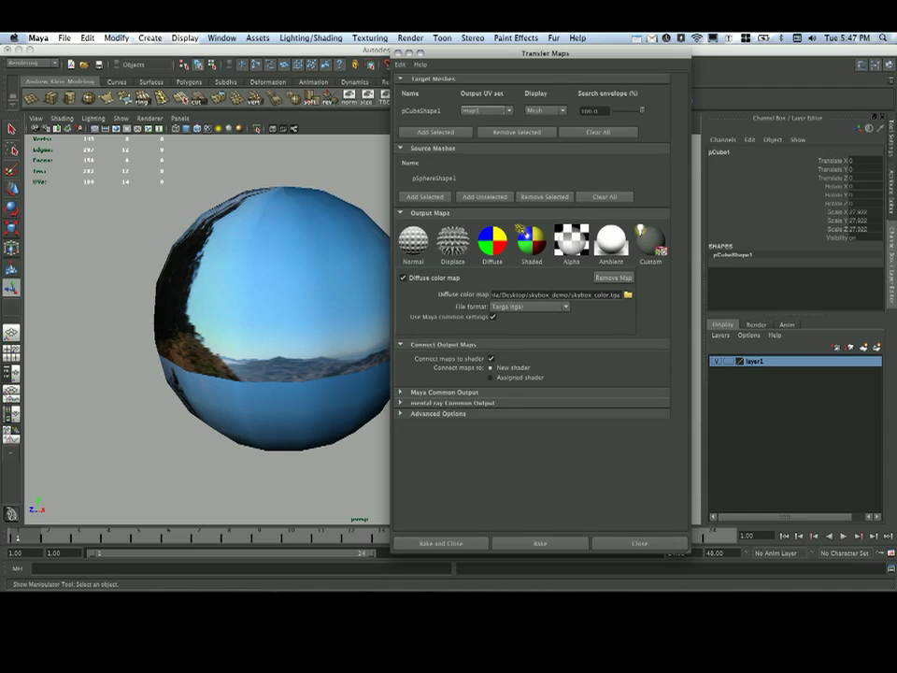
Review the mental ray common output settings and the advanced search options of the map transfer.
left_click(452, 402)
scroll(452, 403, "down", 5)
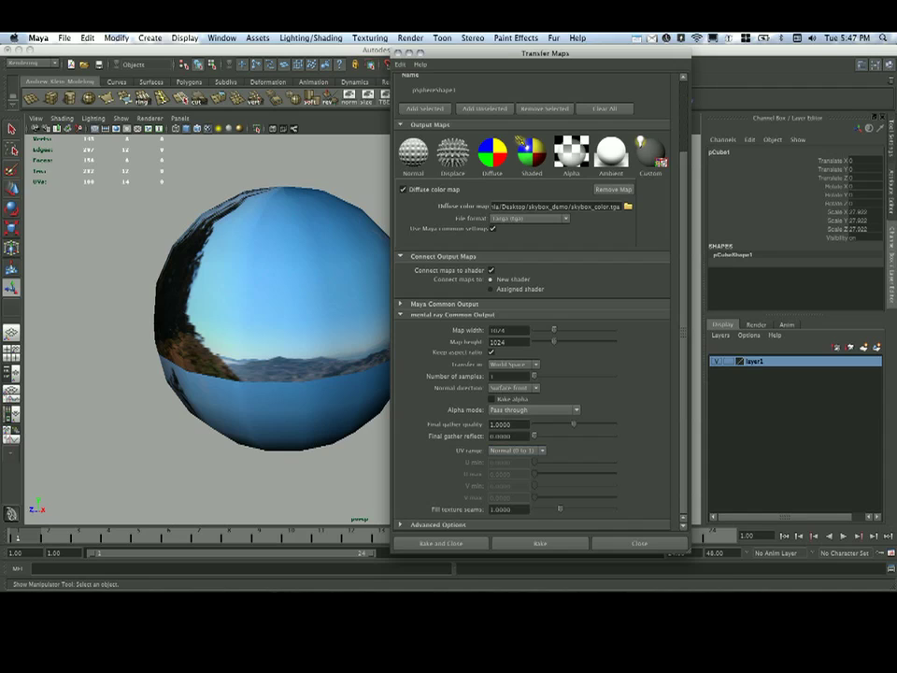
left_click(453, 315)
left_click(437, 414)
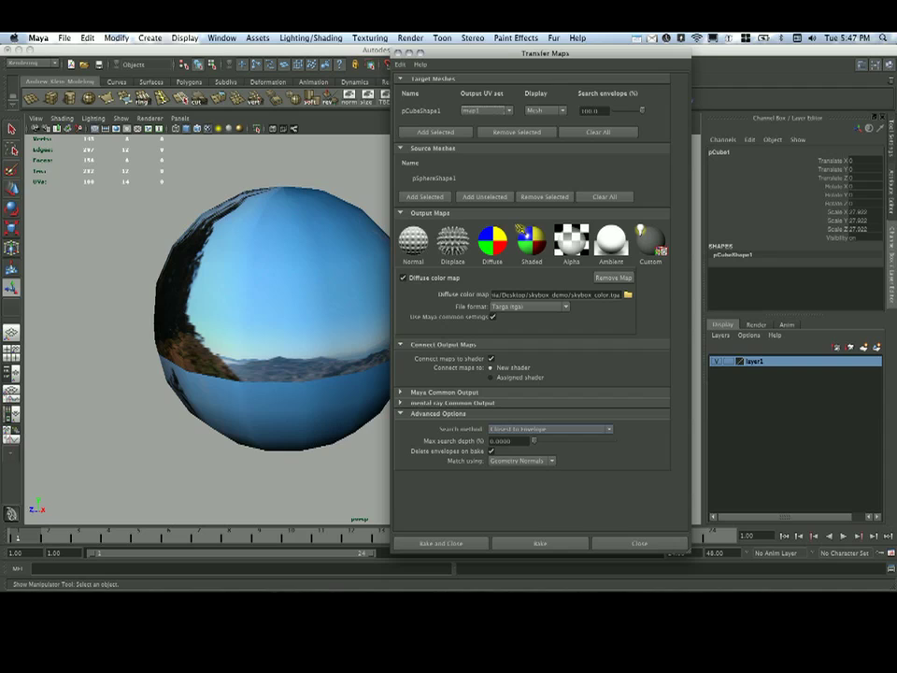
scroll(280, 318, "down", 1)
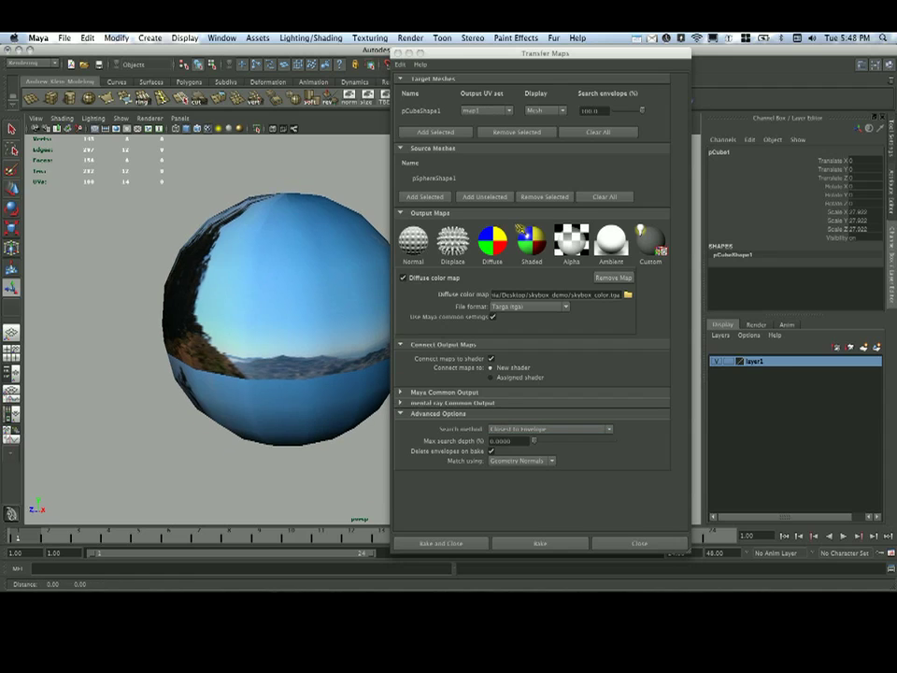
Switch the viewport to untextured shading and set the target cube's display to Both, showing its mesh and search envelope.
middle_click_drag(280, 318, 264, 334, "alt")
key("5")
right_click_drag(263, 334, 247, 333, "alt")
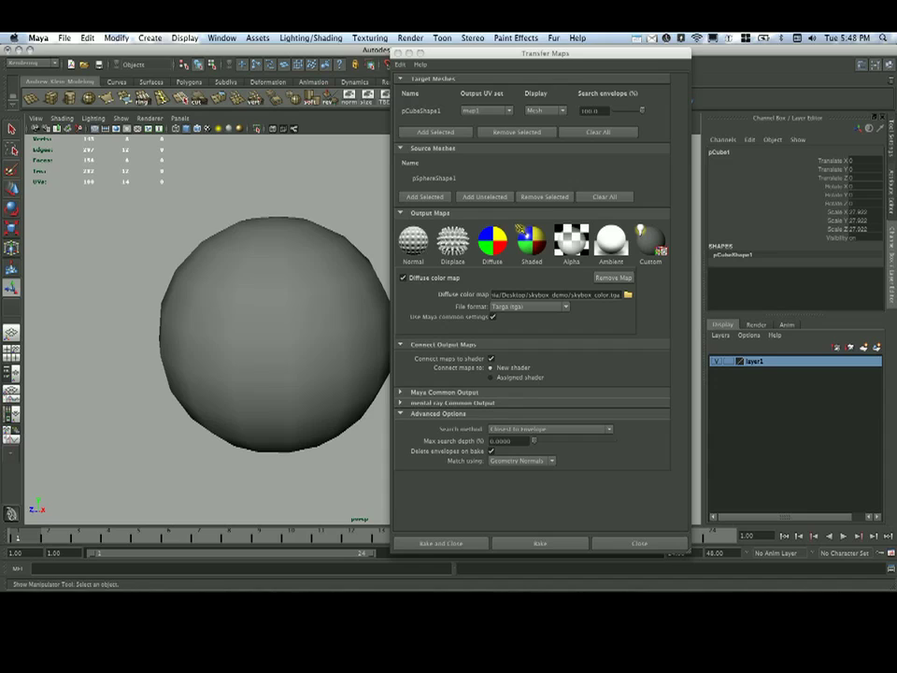
middle_click_drag(277, 327, 265, 342, "alt")
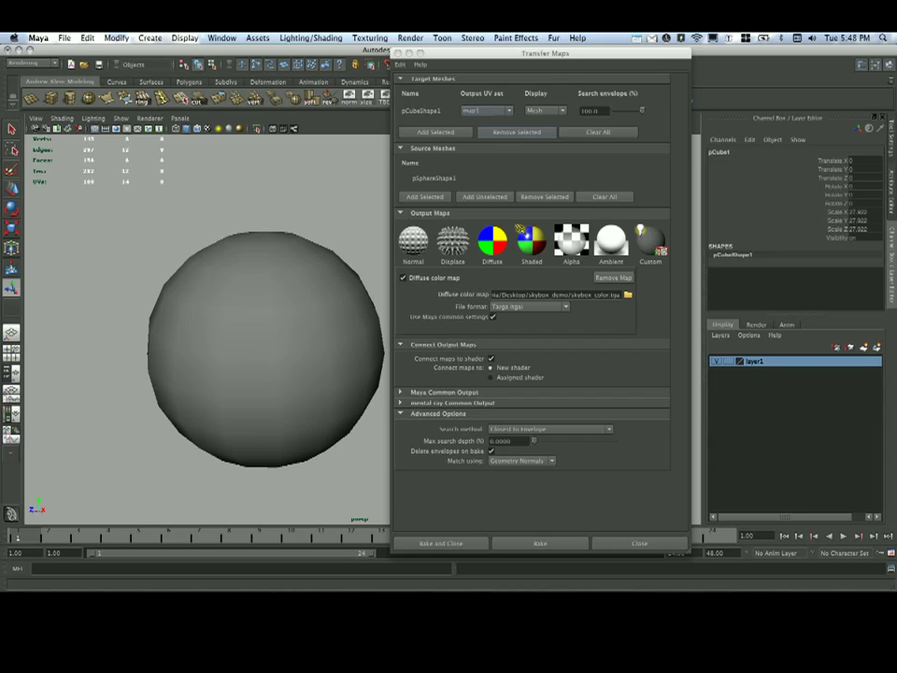
left_click(547, 110)
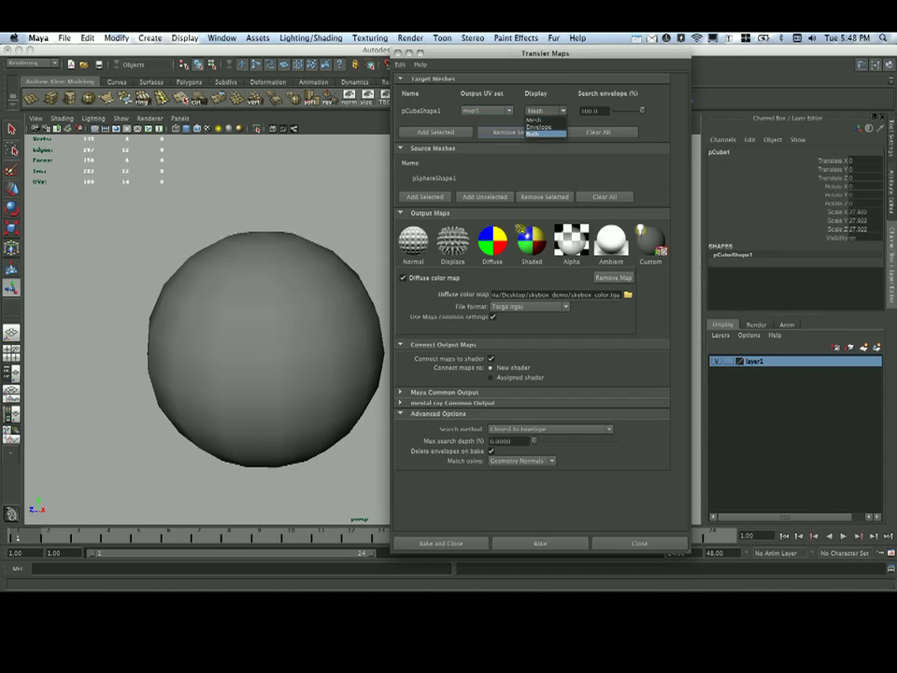
left_click(537, 120)
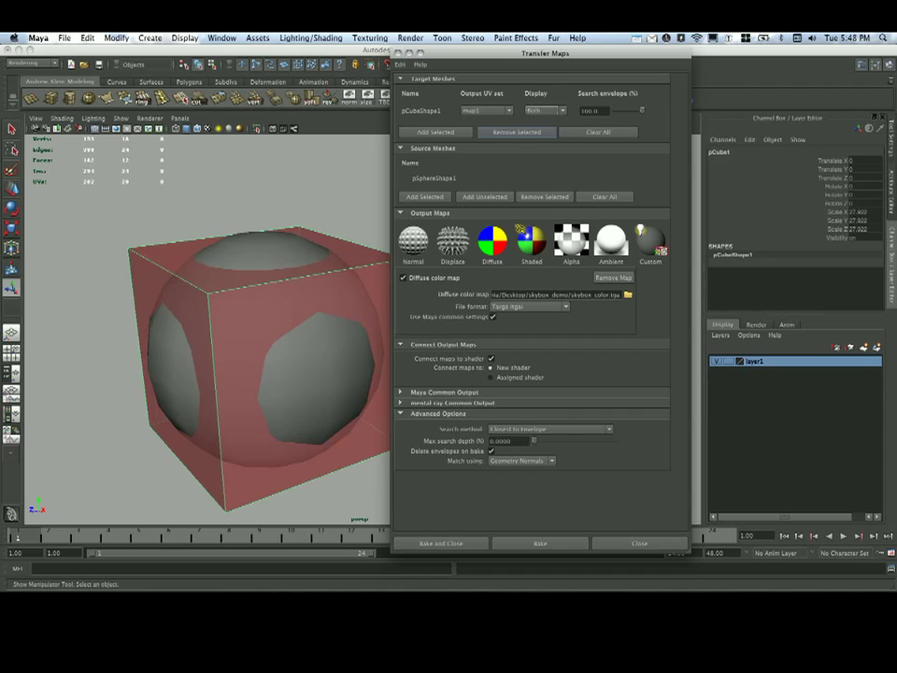
left_click_drag(239, 373, 262, 332, "alt")
middle_click_drag(262, 332, 236, 346, "alt")
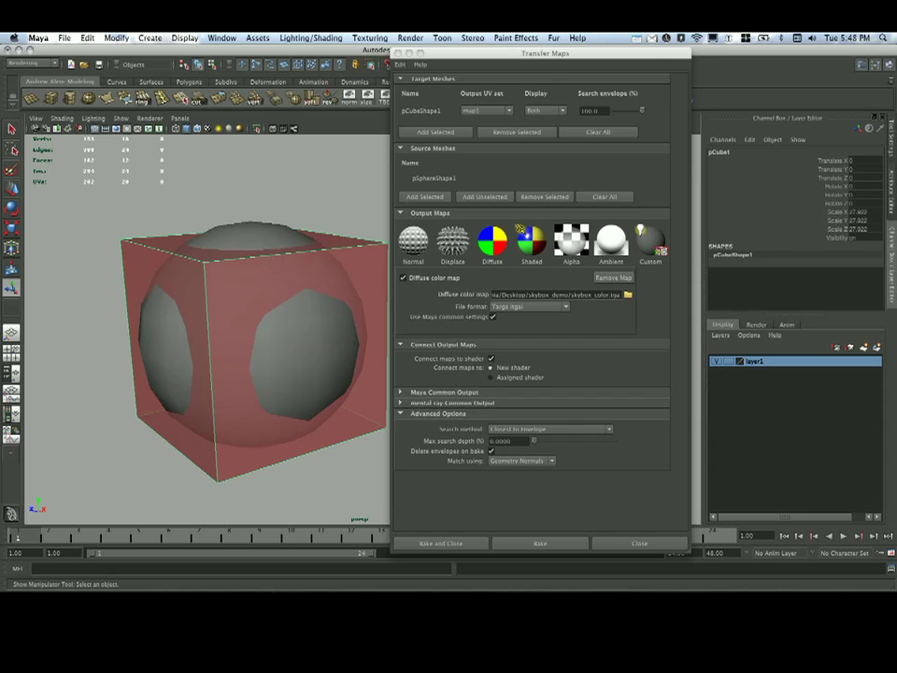
Set the cube's search envelope to 200%, then reduce it to about 153.8% while still enclosing the sphere.
left_click_drag(642, 110, 565, 112)
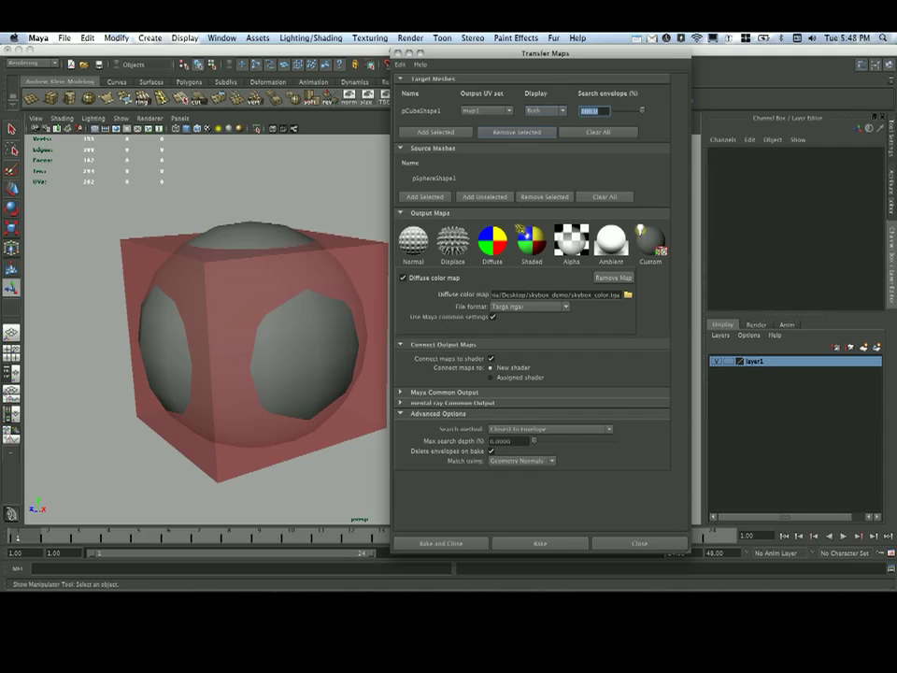
type("700")
key("Return")
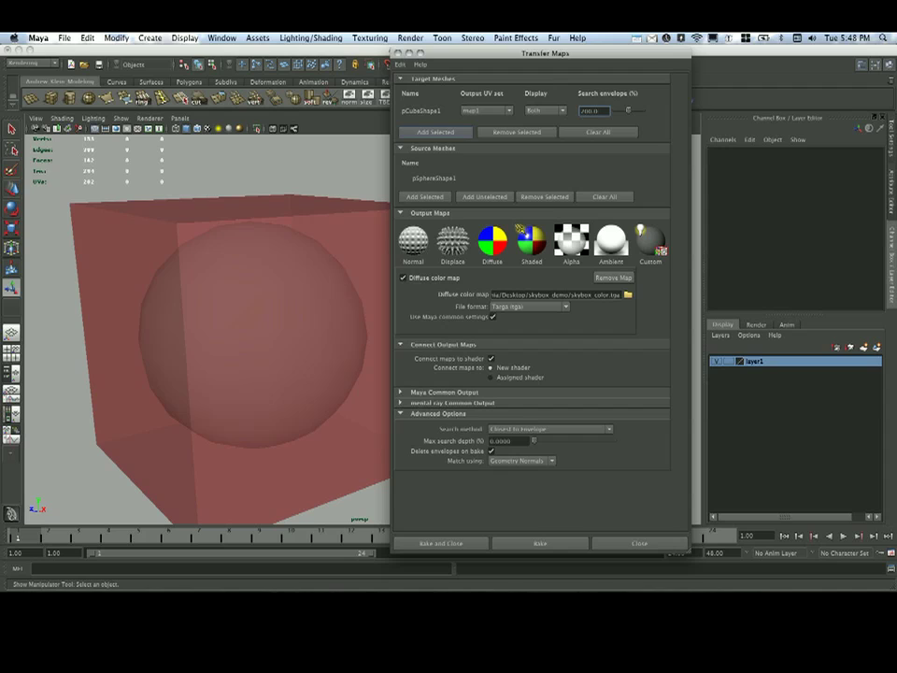
left_click_drag(628, 111, 625, 110)
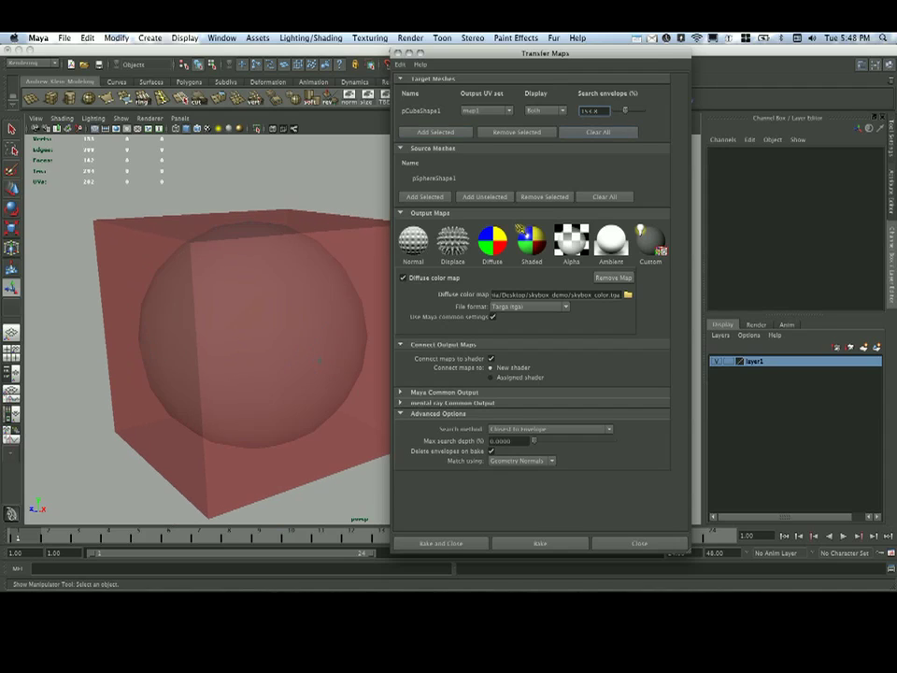
Scale the search envelope uniformly to about 1.036, then bake the diffuse color map and close the map transfer.
left_click(359, 234)
key("r")
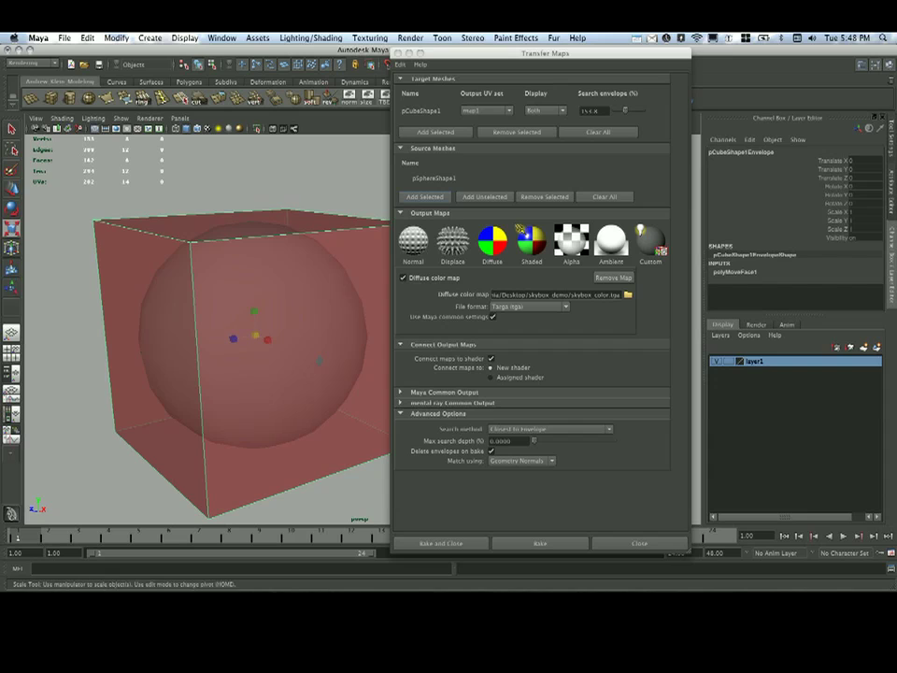
left_click_drag(255, 334, 258, 335)
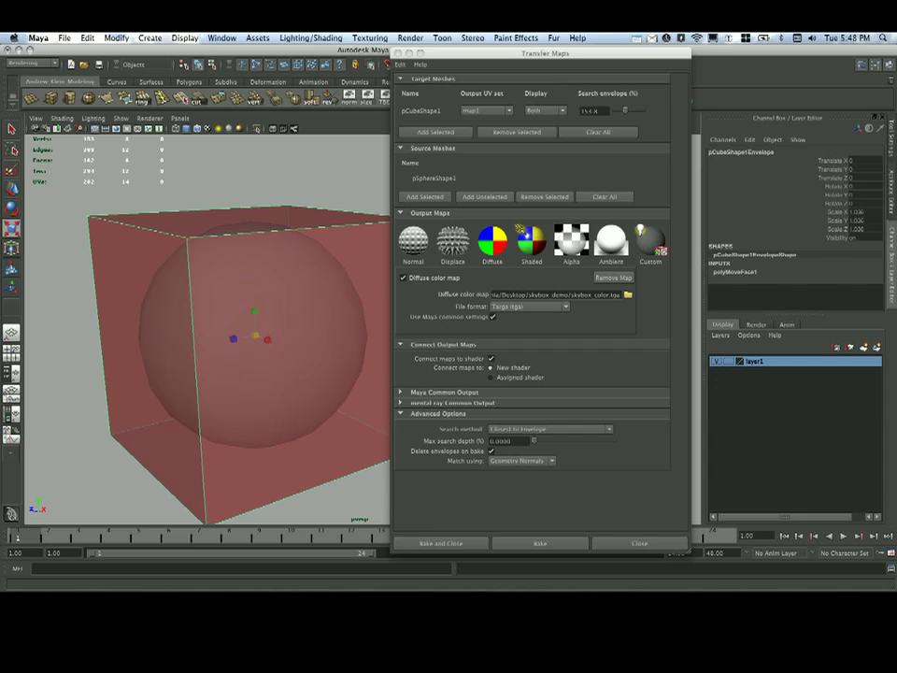
mouse_move(504, 53)
left_mouse_down()
mouse_move(472, 50)
mouse_move(519, 57)
left_mouse_up()
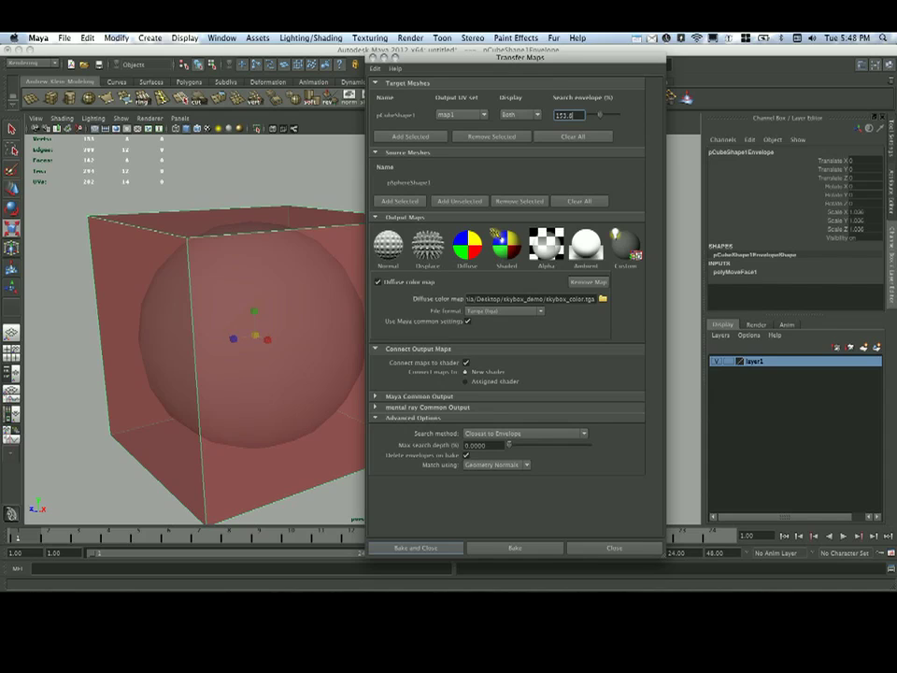
left_click(416, 549)
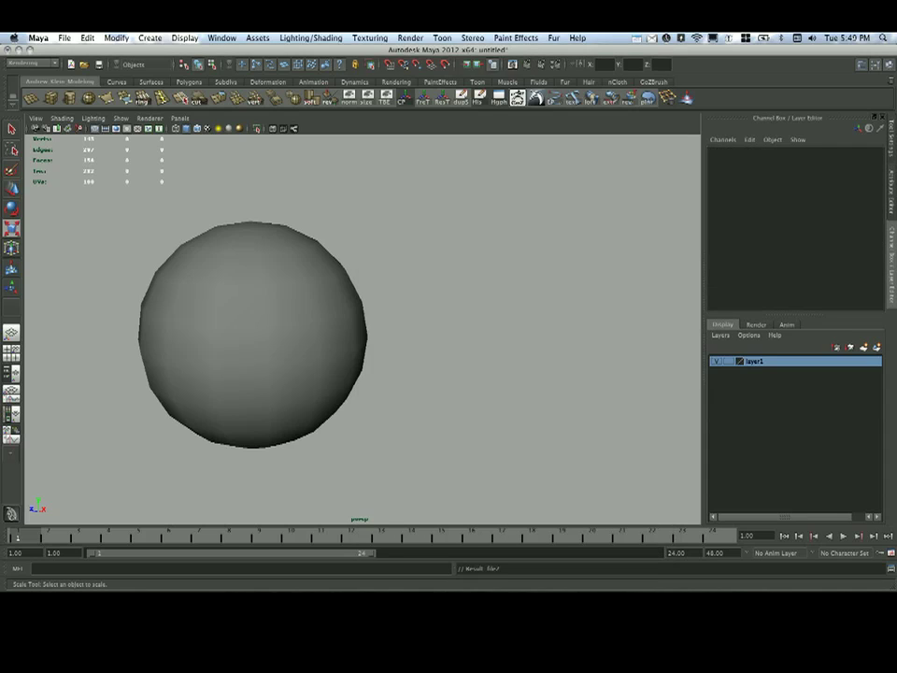
Hide layer1 with the sphere and turn on textured display to show the baked cube from outside.
left_click(252, 318)
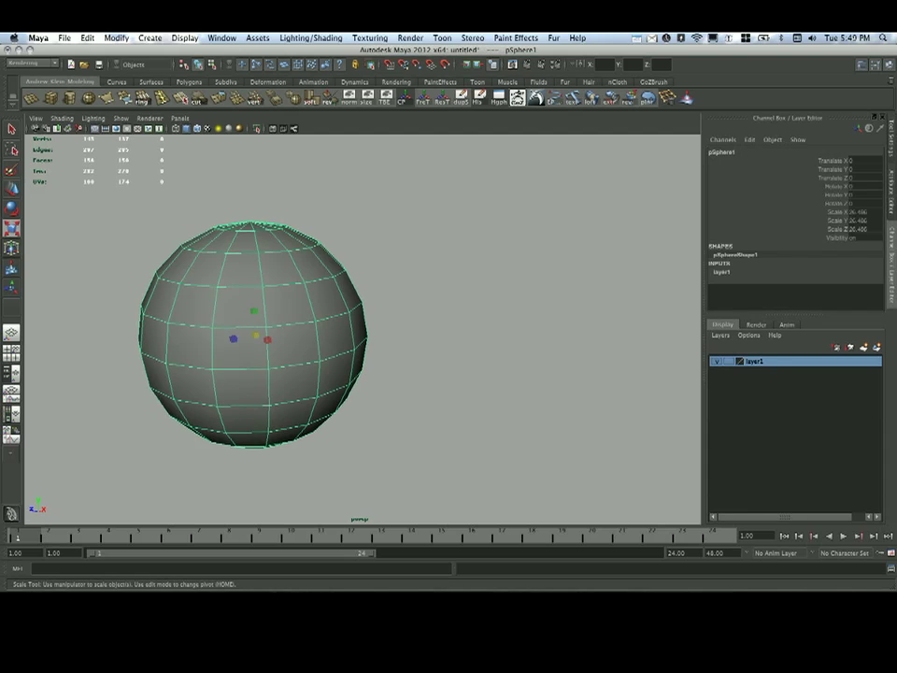
left_click(717, 361)
key("6")
left_click(421, 309)
left_click_drag(421, 308, 469, 381, "alt")
right_click_drag(355, 356, 478, 355, "alt")
middle_click_drag(308, 374, 472, 280, "alt")
left_click_drag(449, 346, 397, 290, "alt")
left_click(374, 299)
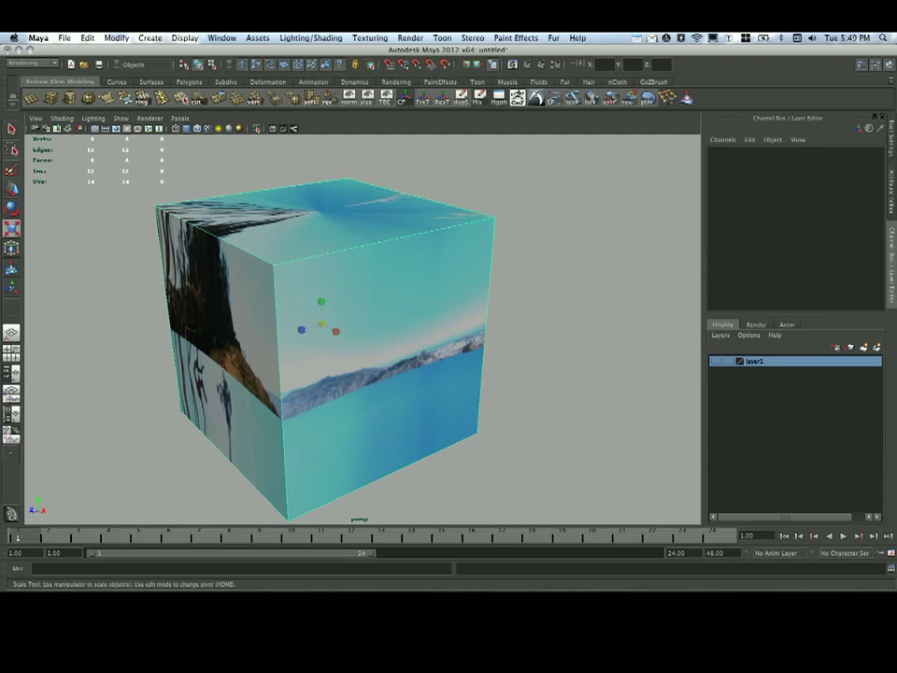
Frame the cube and examine the baked panorama from inside it, checking the corner seams.
key("f")
left_click(580, 336)
left_click(580, 374)
right_click_drag(374, 374, 542, 388, "alt")
middle_click_drag(411, 308, 421, 374, "alt")
left_click_drag(411, 374, 552, 313, "alt")
left_click(421, 327)
right_click_drag(392, 337, 467, 337, "alt")
left_click_drag(449, 327, 421, 290, "alt")
Switch to the Polygons menu set and soften all edges of the cube.
left_click(33, 62)
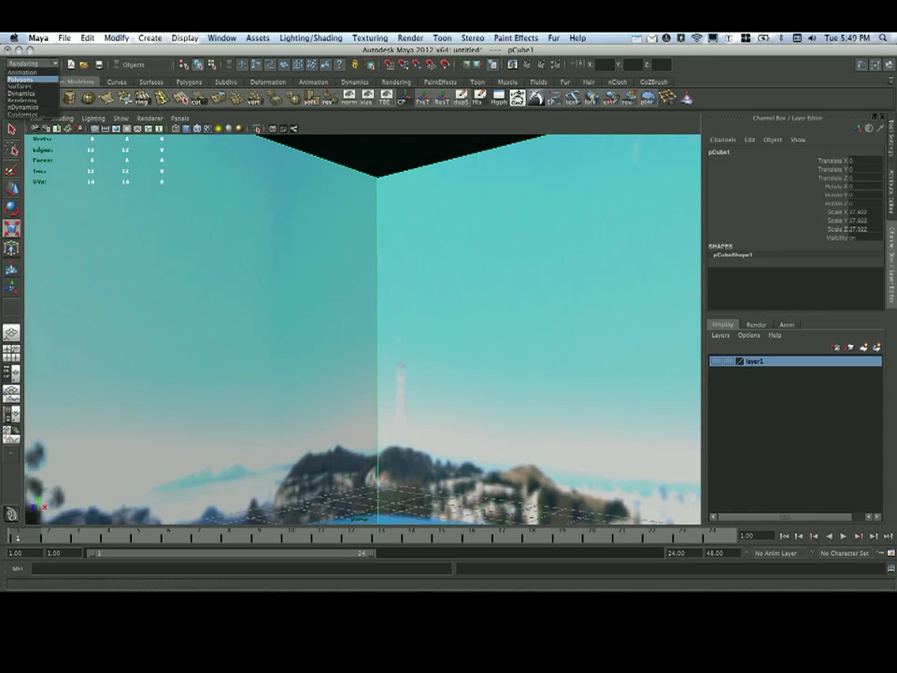
left_click(26, 54)
left_click(429, 38)
left_click(442, 152)
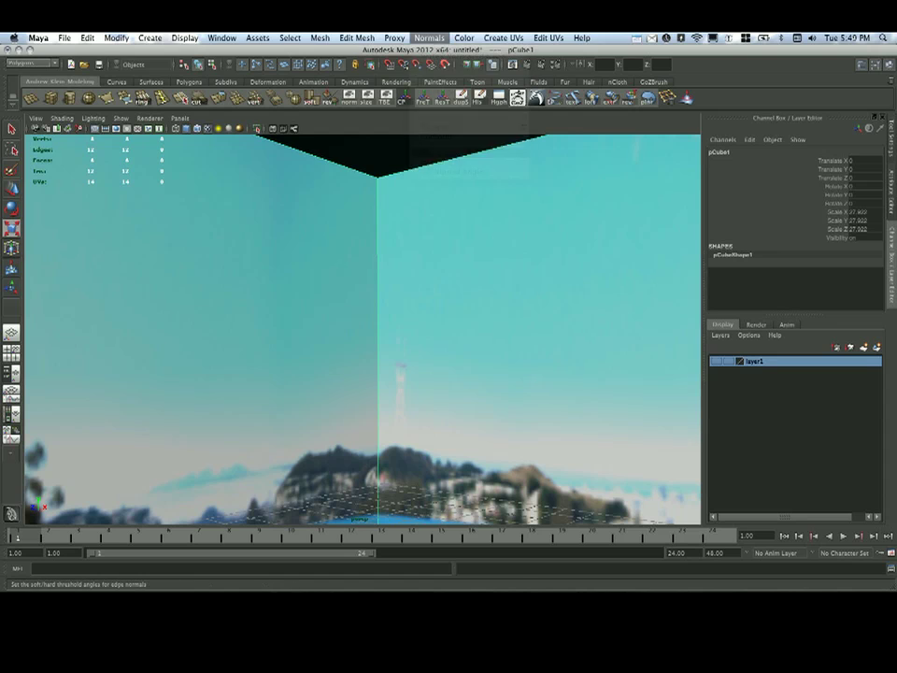
right_click_drag(439, 318, 365, 318, "alt")
middle_click_drag(374, 318, 359, 313, "alt")
right_click_drag(449, 318, 308, 317, "alt")
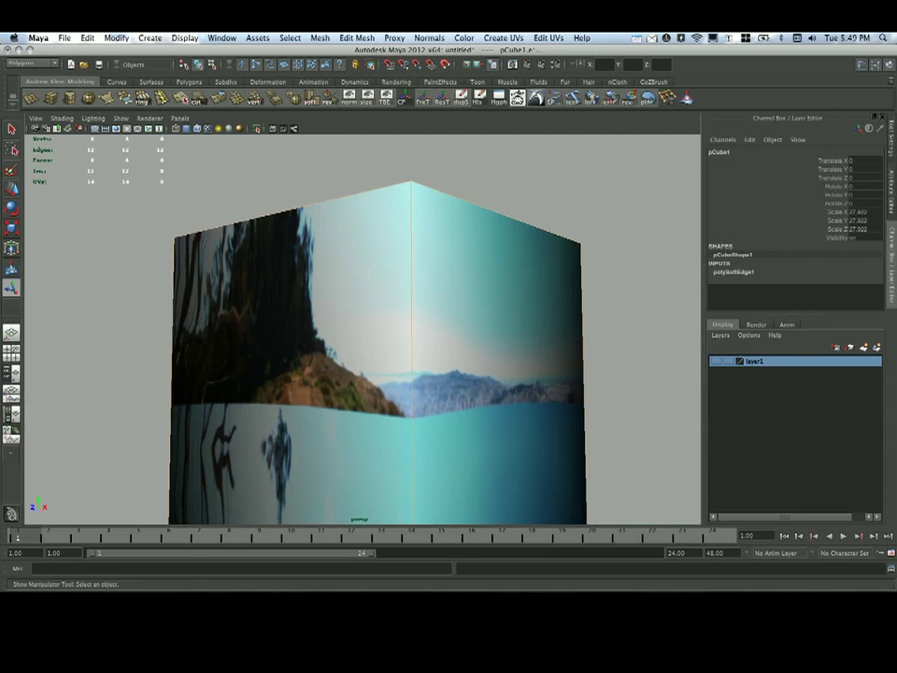
Inspect the softened cube's interior walls and corners, checking how the panorama runs across the edges.
left_click(626, 261)
left_click_drag(560, 271, 458, 309, "alt")
right_click_drag(374, 318, 505, 317, "alt")
left_click_drag(421, 318, 365, 309, "alt")
right_click_drag(449, 318, 355, 318, "alt")
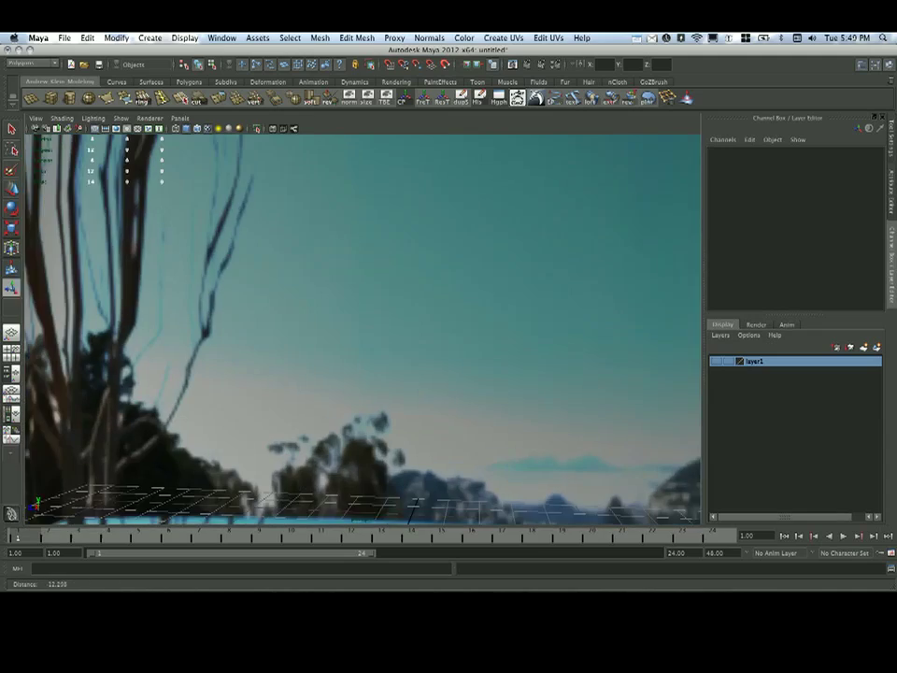
middle_click_drag(449, 345, 309, 313, "alt")
left_click_drag(360, 313, 571, 326, "alt")
right_click_drag(448, 323, 402, 322, "alt")
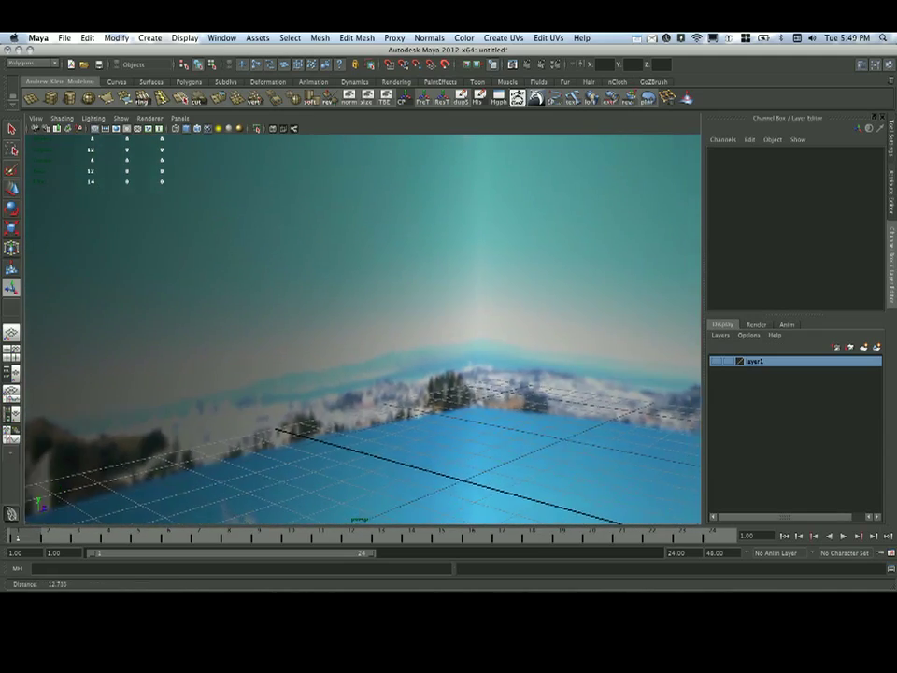
middle_click_drag(449, 342, 323, 313, "alt")
left_click_drag(364, 313, 240, 299, "alt")
left_click_drag(355, 299, 373, 328, "alt")
right_click_drag(374, 327, 281, 327, "alt")
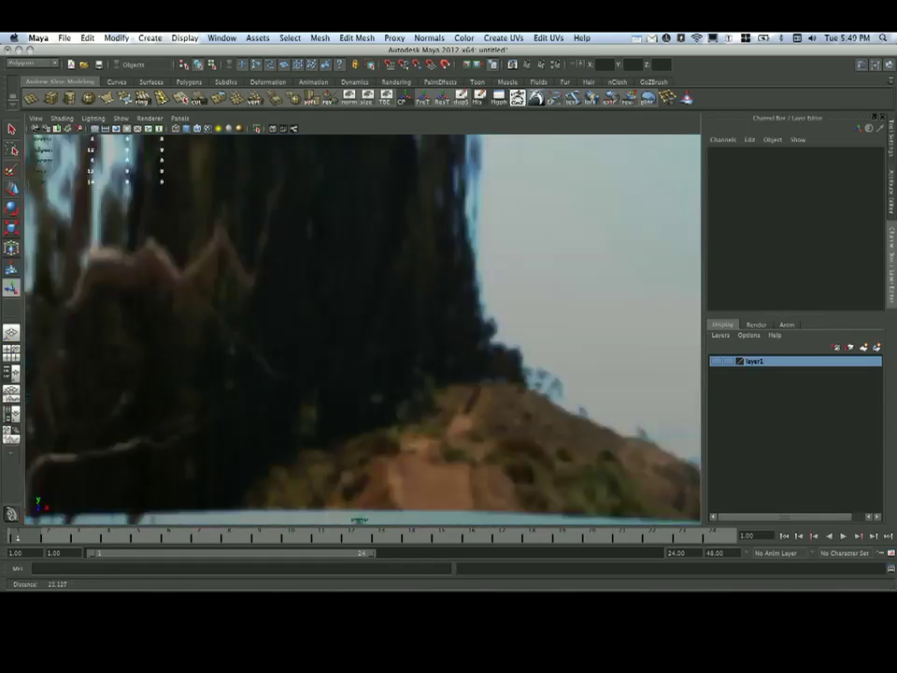
left_click_drag(281, 327, 337, 346, "alt")
right_click_drag(337, 346, 224, 346, "alt")
left_click_drag(337, 327, 370, 337, "alt")
Select the cube and bring up the attributes of its lambert3 material.
left_click(367, 337)
key("ctrl+a")
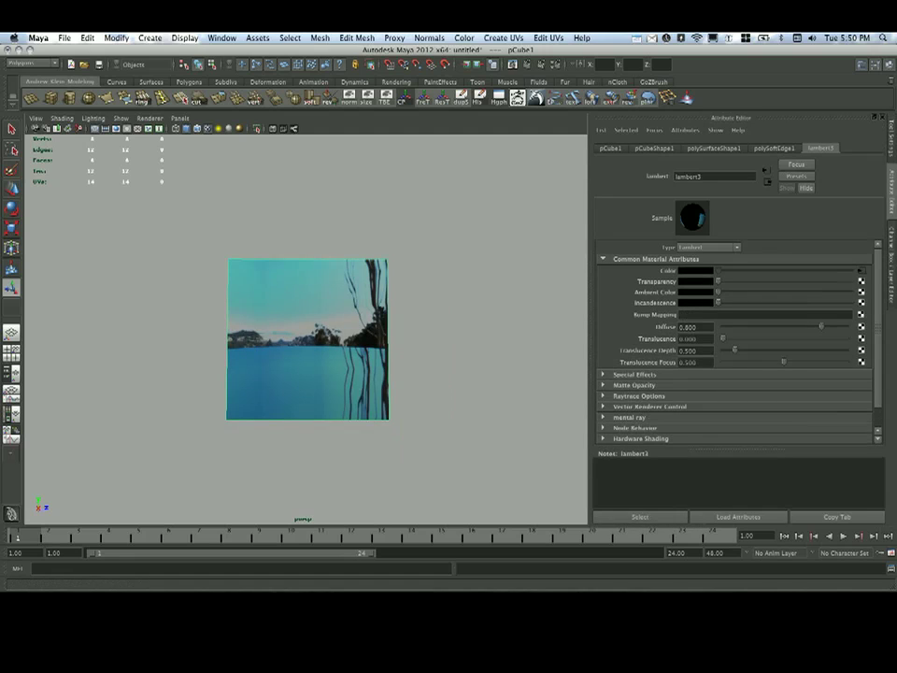
left_click(178, 225)
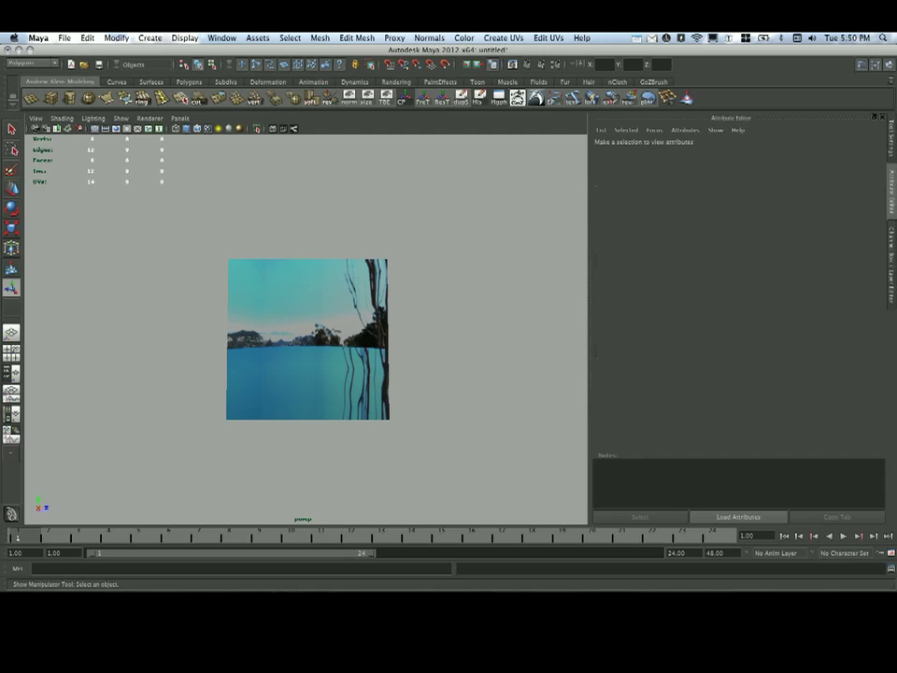
left_click(318, 336)
left_click_drag(336, 336, 309, 332, "alt")
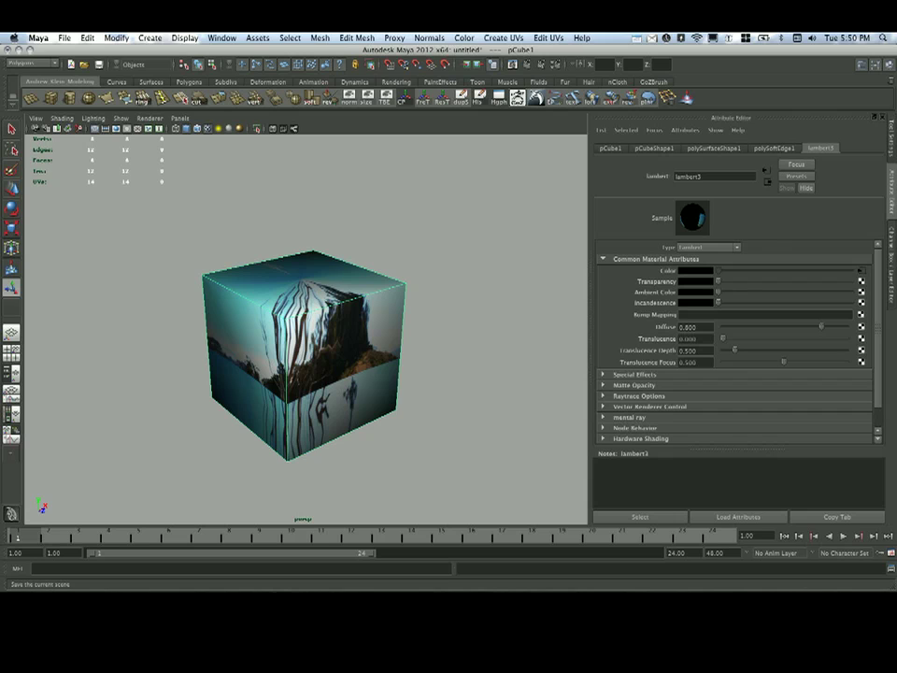
Examine the baked sky texture on the cube's ceiling, horizon and outer walls at close range.
left_click_drag(308, 318, 313, 262, "alt")
right_click_drag(314, 281, 430, 281, "alt")
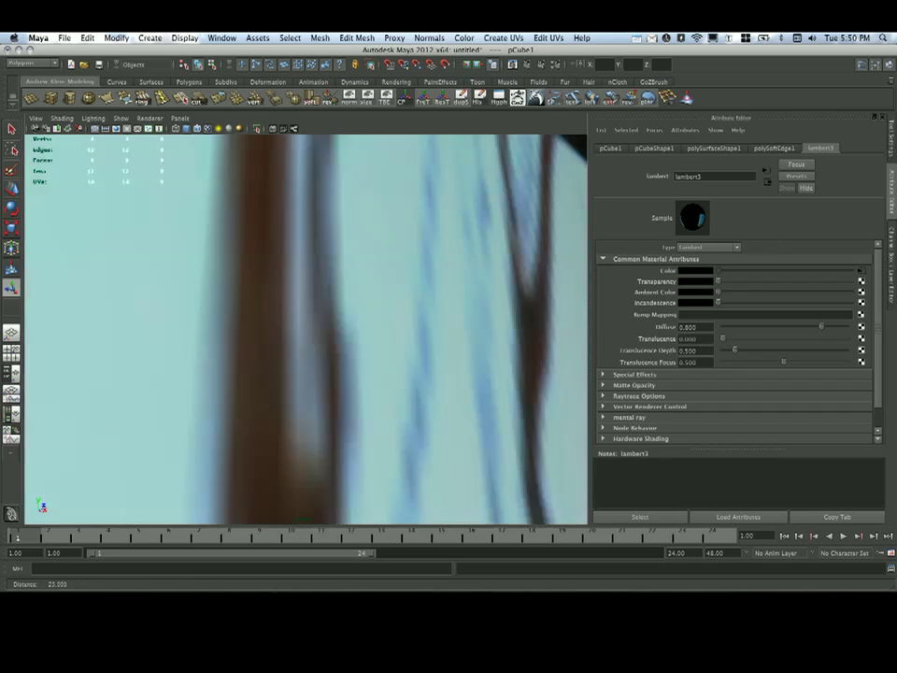
mouse_move(308, 299)
left_mouse_down("alt")
mouse_move(373, 318)
mouse_move(327, 281)
mouse_move(299, 355)
mouse_move(317, 384)
left_mouse_up("alt")
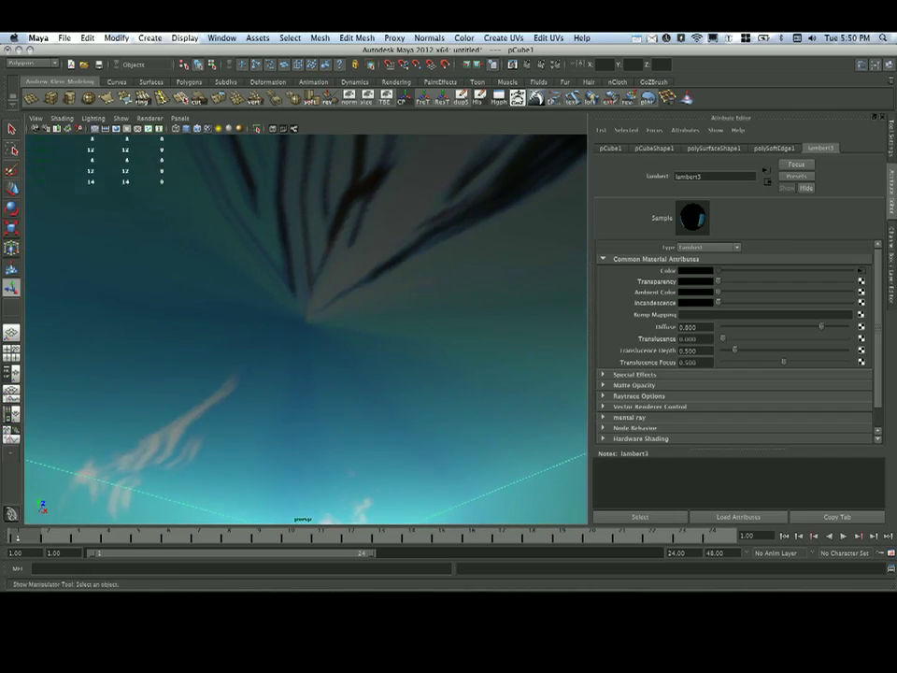
mouse_move(206, 318)
left_mouse_down("alt")
mouse_move(239, 306)
mouse_move(438, 335)
left_mouse_up("alt")
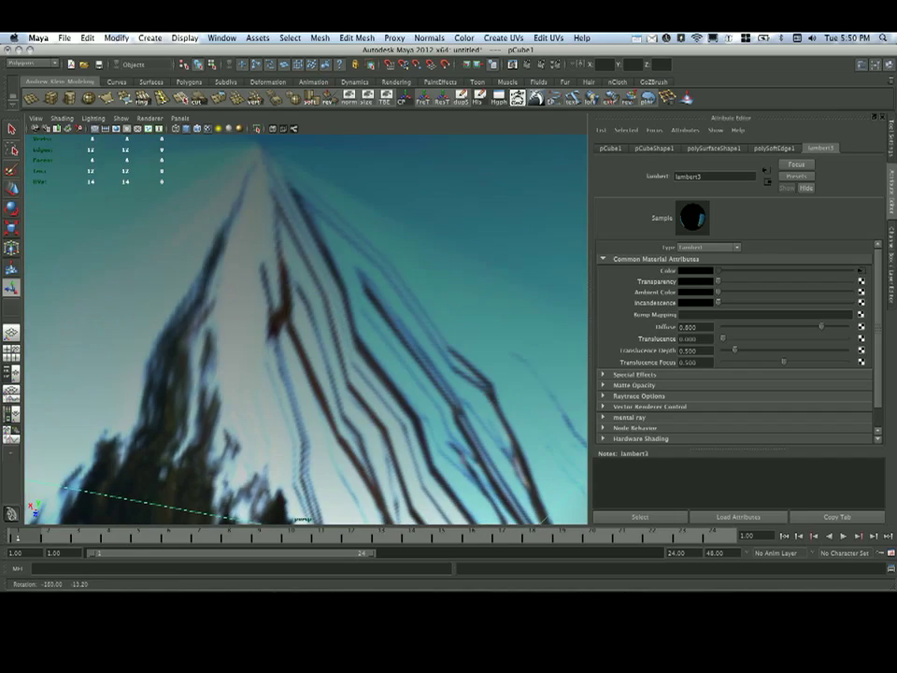
right_click_drag(374, 327, 281, 327, "alt")
mouse_move(309, 328)
left_mouse_down("alt")
mouse_move(266, 322)
mouse_move(303, 280)
mouse_move(328, 322)
mouse_move(318, 322)
left_mouse_up("alt")
right_click_drag(318, 323, 411, 327, "alt")
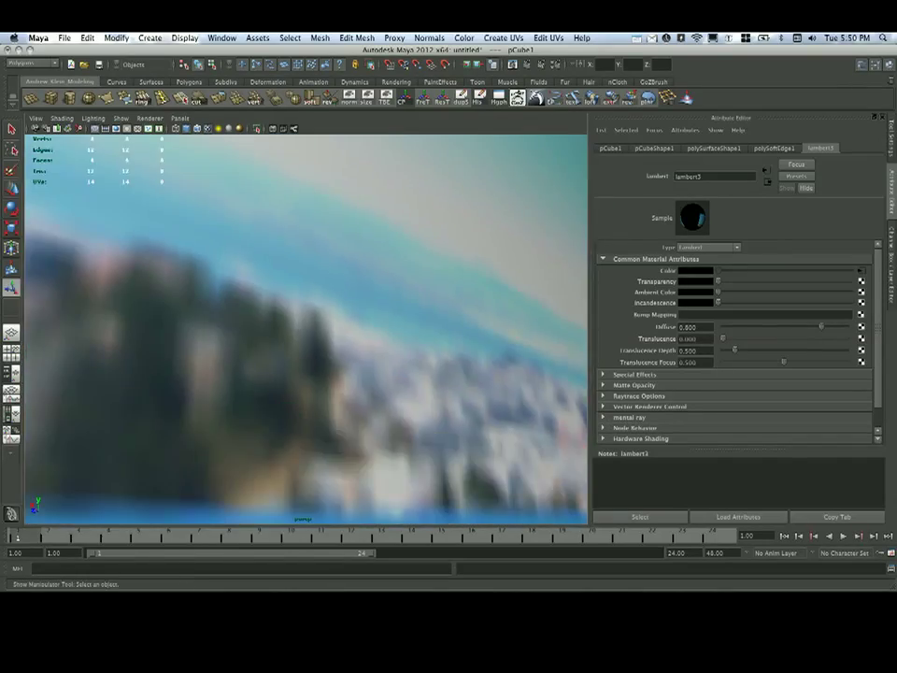
left_click_drag(290, 309, 289, 334, "alt")
right_click_drag(289, 334, 243, 332, "alt")
left_click_drag(243, 332, 387, 304, "alt")
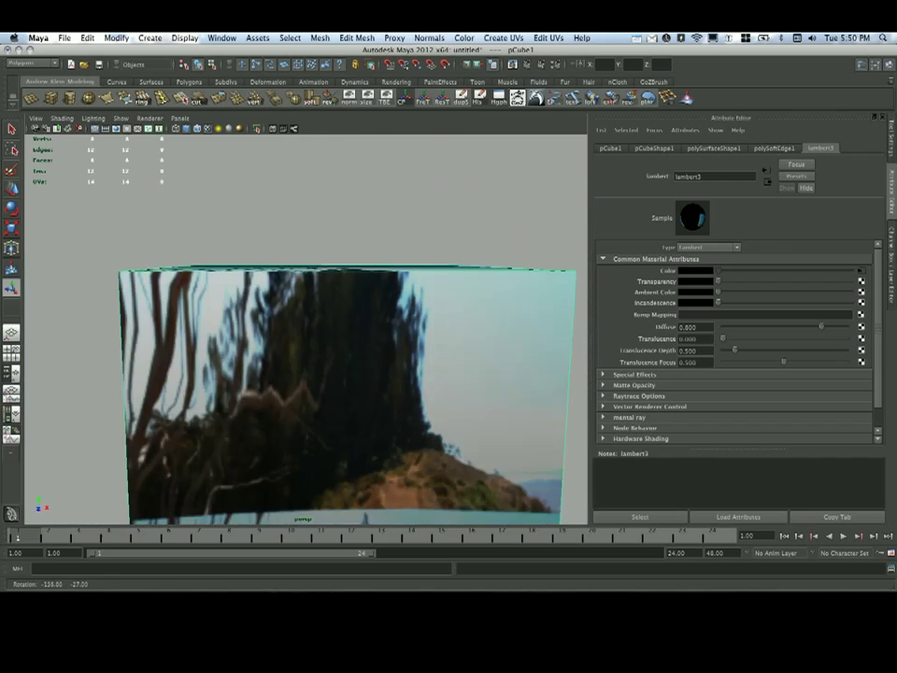
Try raising the Ambient Color of the cube's lambert3 material.
right_click_drag(387, 304, 309, 314, "alt")
middle_click_drag(309, 346, 335, 238, "alt")
right_click_drag(308, 309, 365, 309, "alt")
left_click_drag(280, 308, 402, 323, "alt")
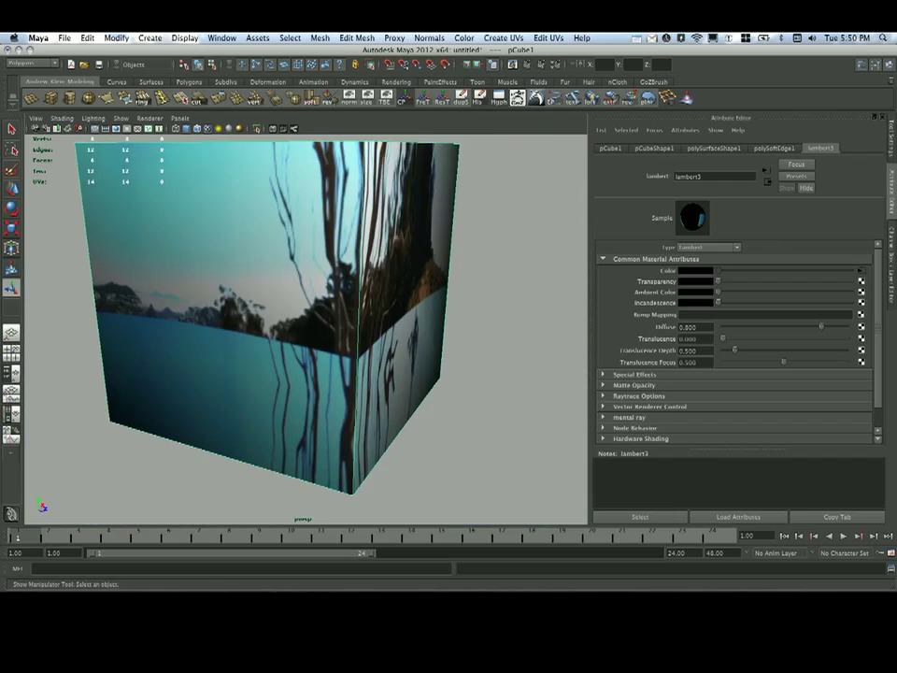
right_click_drag(374, 313, 322, 314, "alt")
left_click_drag(322, 313, 304, 378, "alt")
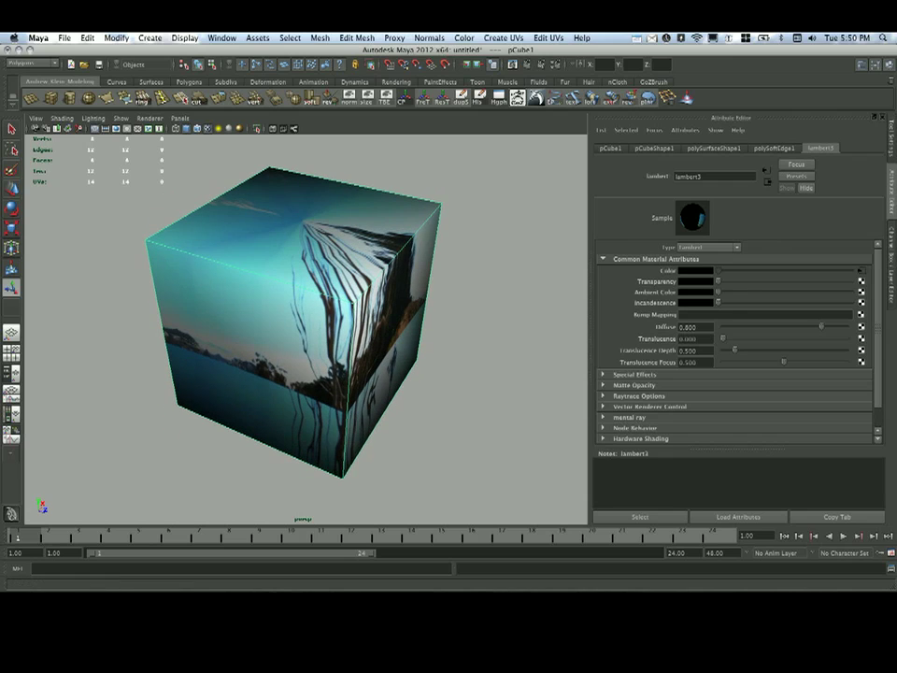
left_click_drag(718, 292, 777, 291)
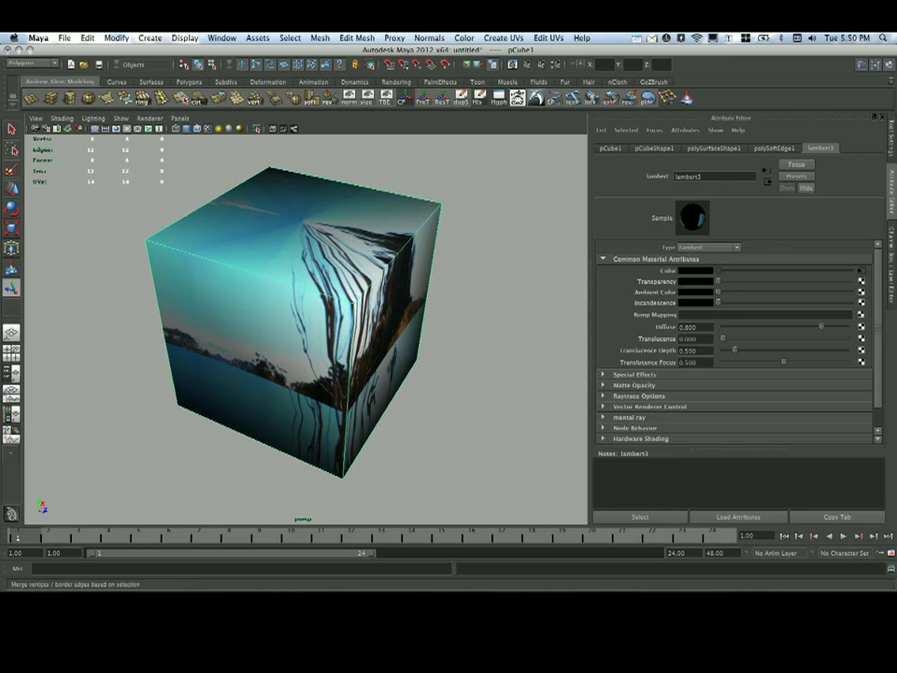
Switch the perspective view's renderer to Viewport 2.0.
left_click(149, 119)
left_click(163, 154)
middle_click_drag(285, 290, 279, 335, "alt")
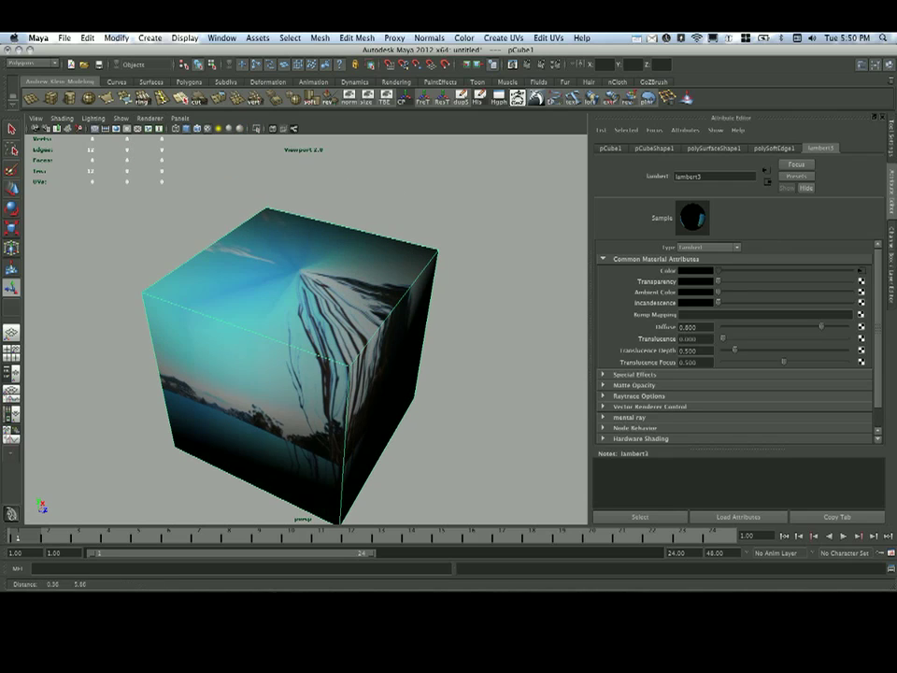
left_click_drag(279, 335, 280, 320, "alt")
Raise the Ambient Color of lambert3 under Viewport 2.0 and undo the change.
left_click_drag(718, 291, 774, 292)
key("super+z")
key("super+z")
key("super+z")
key("super+z")
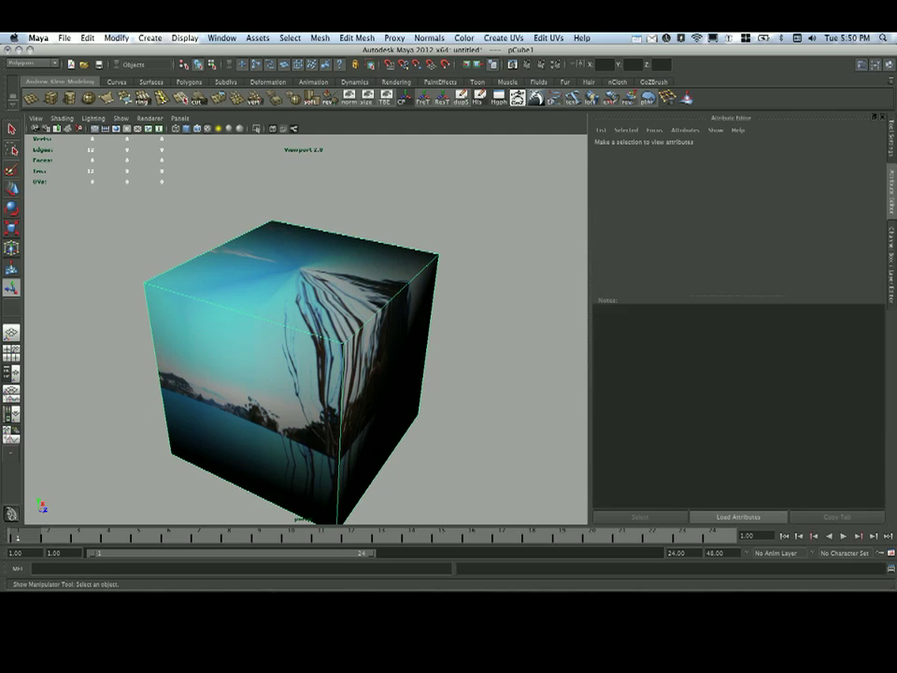
key("super+z")
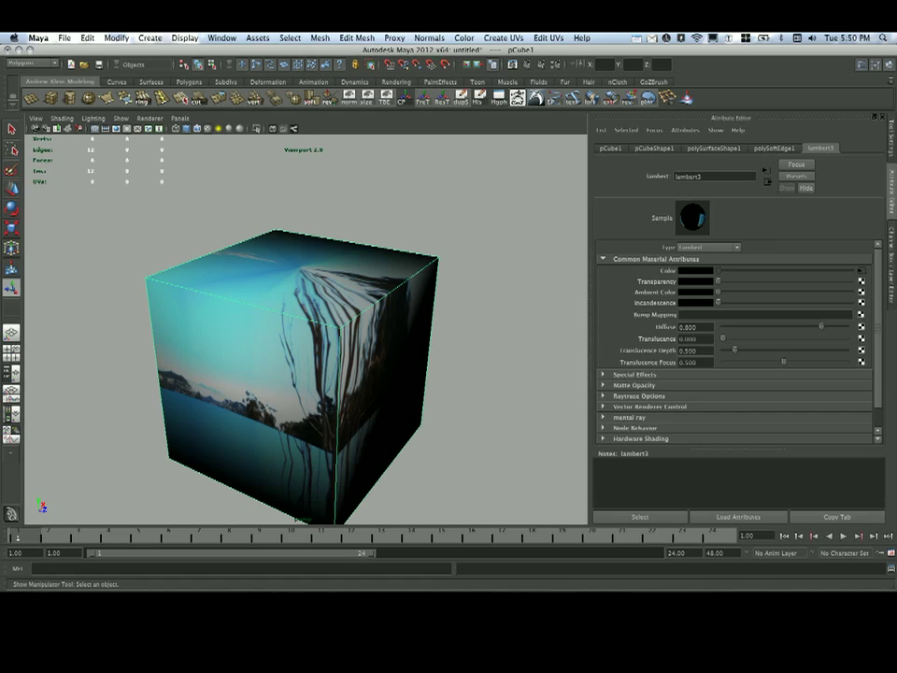
Replace the image of lambert3's Color file texture with skybox.tga from the skybox_demo folder.
left_click(862, 271)
left_click(797, 300)
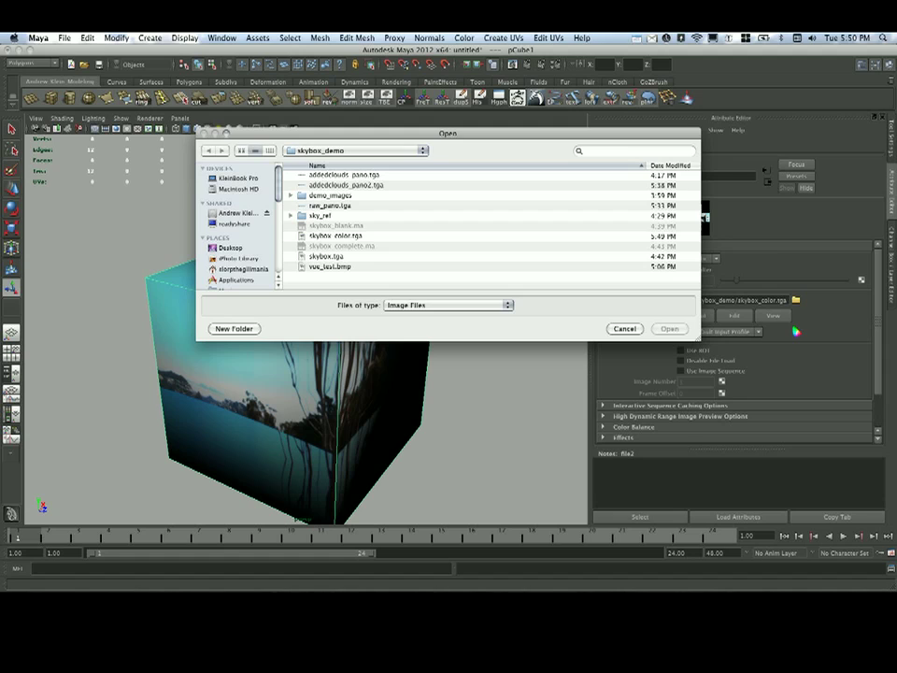
left_click(327, 256)
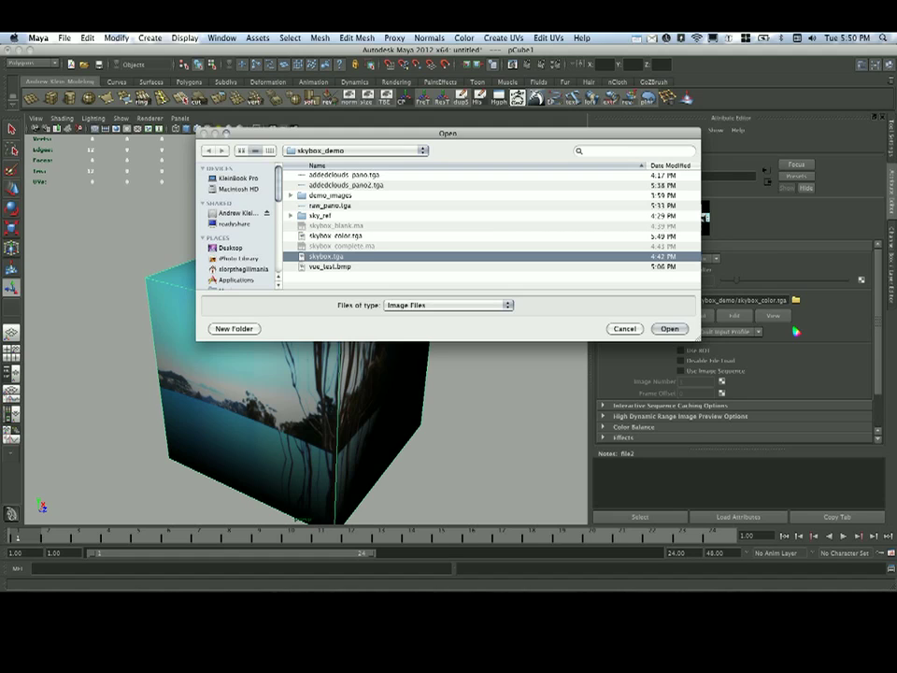
left_click(669, 329)
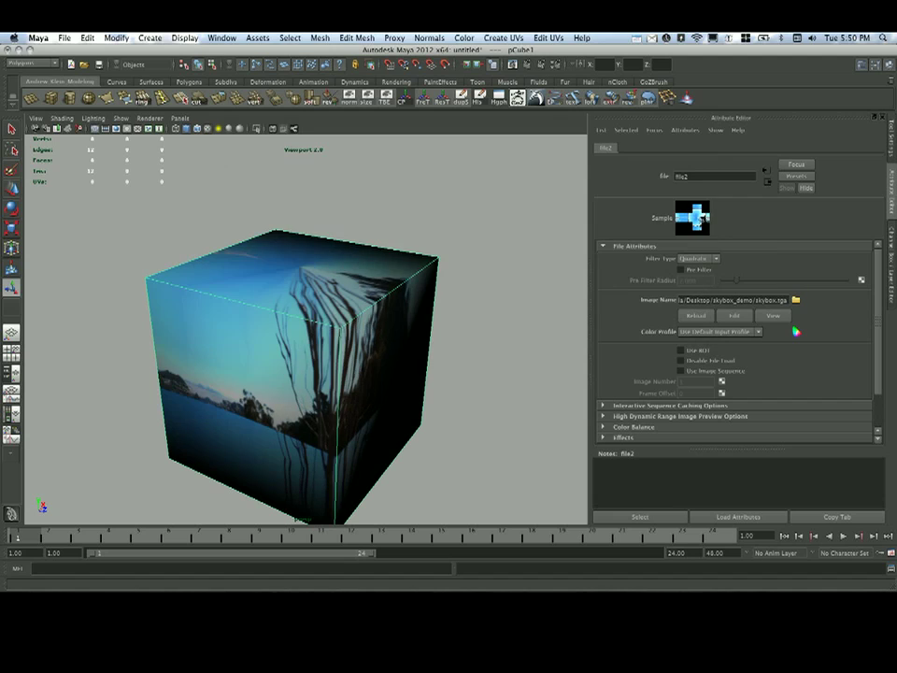
Check how the skybox.tga texture runs across the cube's sides and ceiling, and reselect the cube.
left_click_drag(290, 327, 540, 307, "alt")
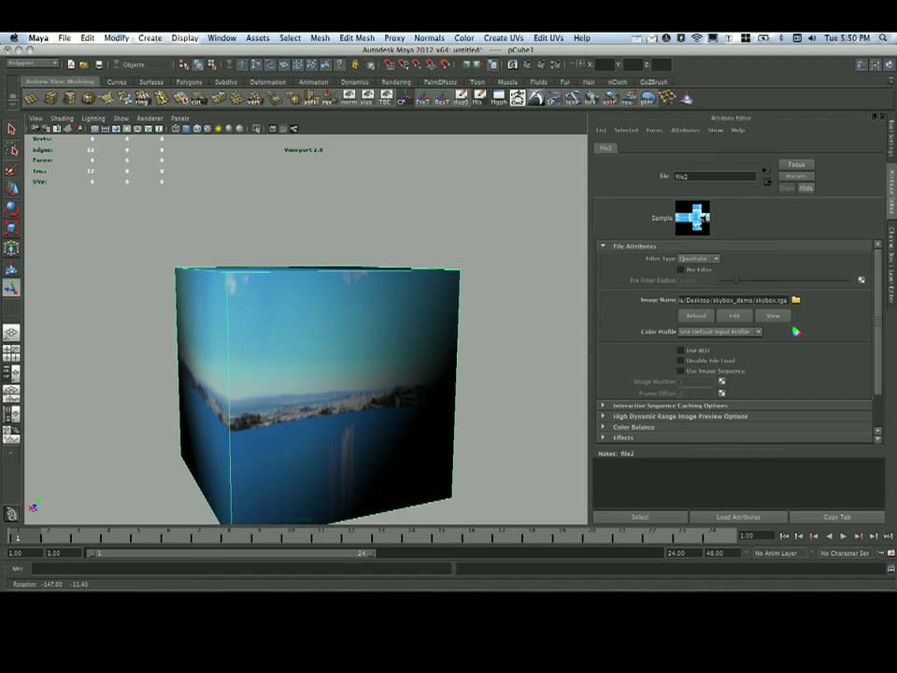
left_click_drag(159, 317, 457, 358, "alt")
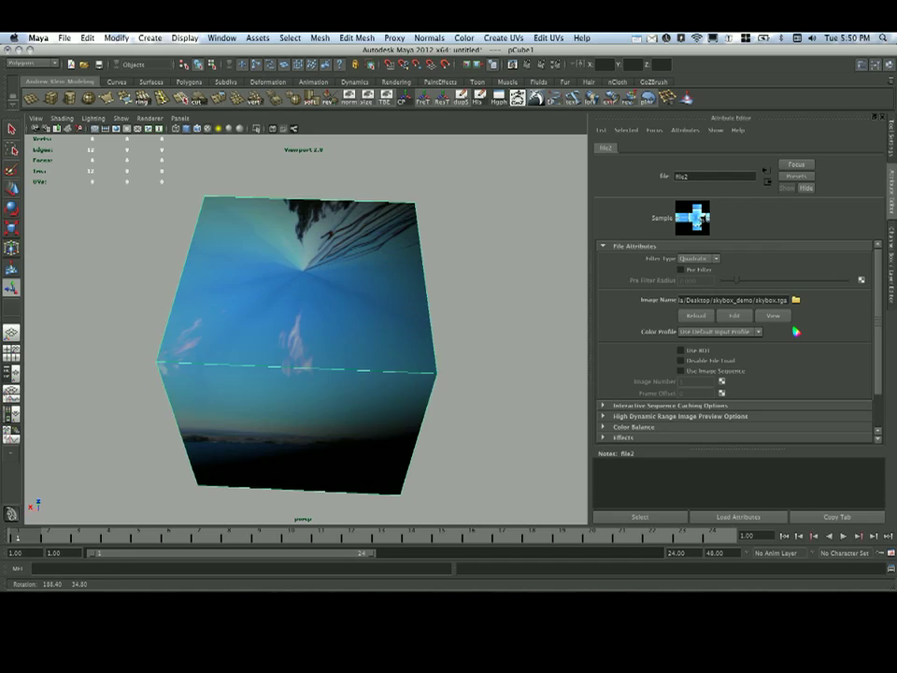
left_click_drag(336, 327, 254, 363, "alt")
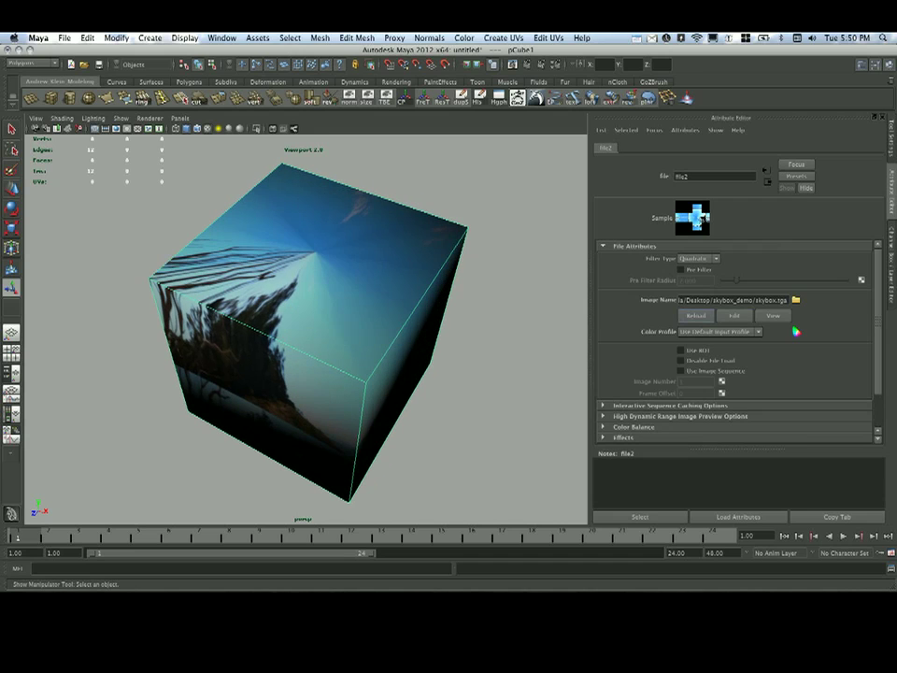
left_click_drag(308, 327, 279, 309, "alt")
left_click(524, 374)
left_click(374, 327)
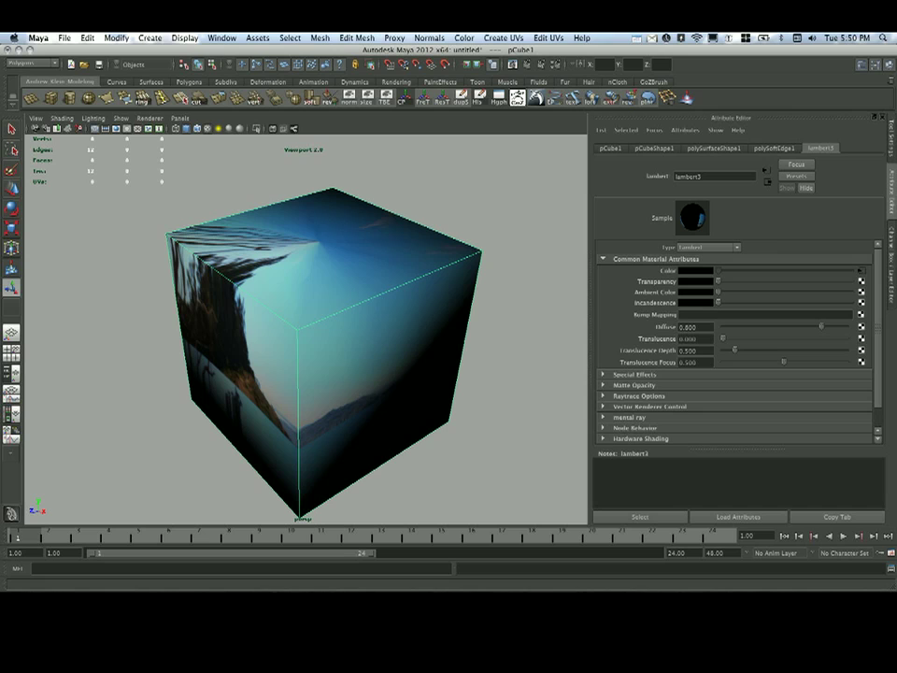
Switch to ZBrush and hide LightBox.
mouse_move(594, 585)
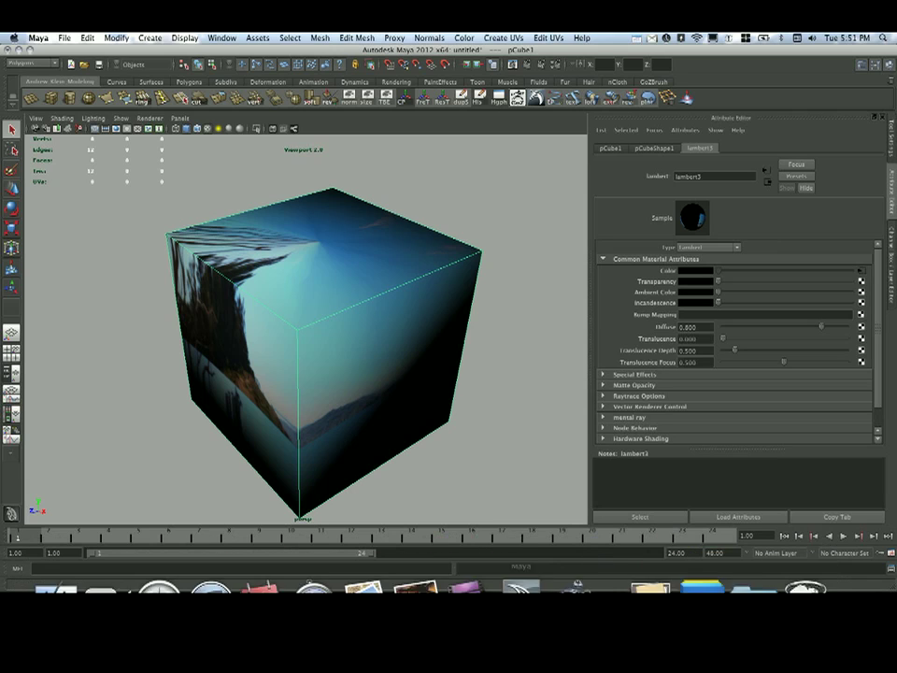
left_click(577, 551)
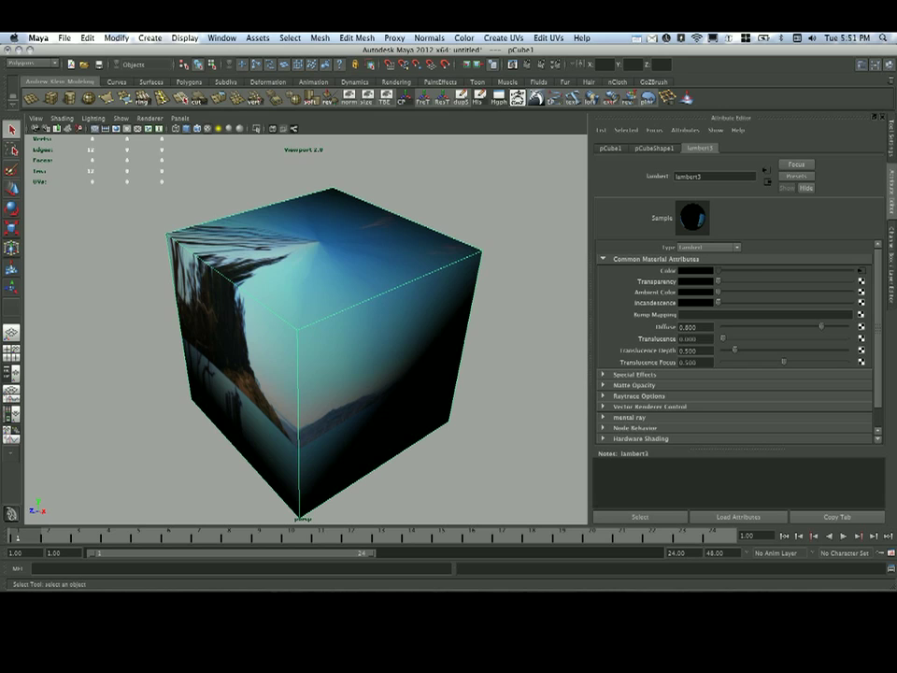
left_click(573, 553)
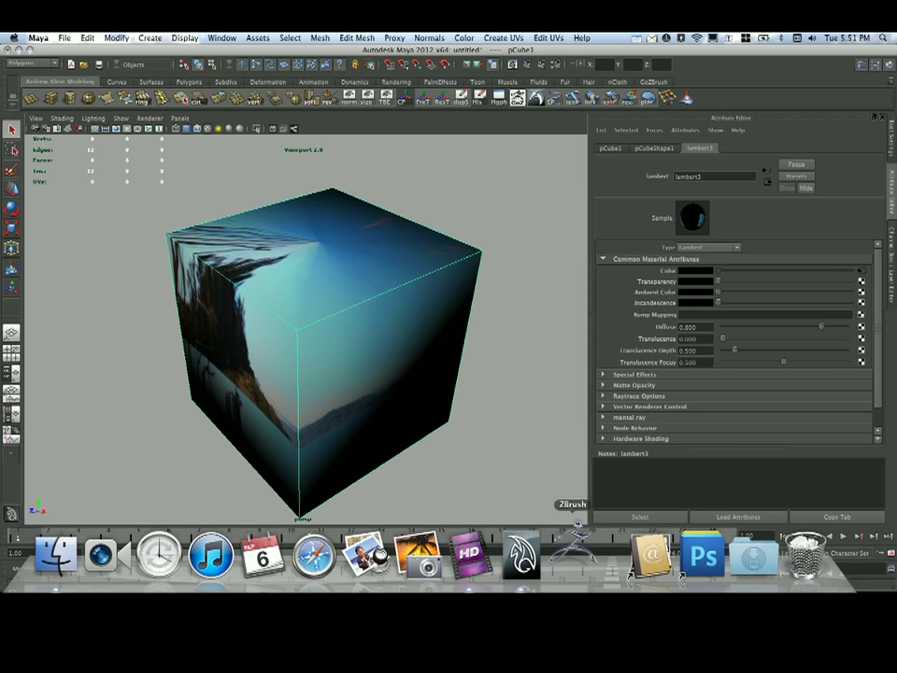
left_click(575, 559)
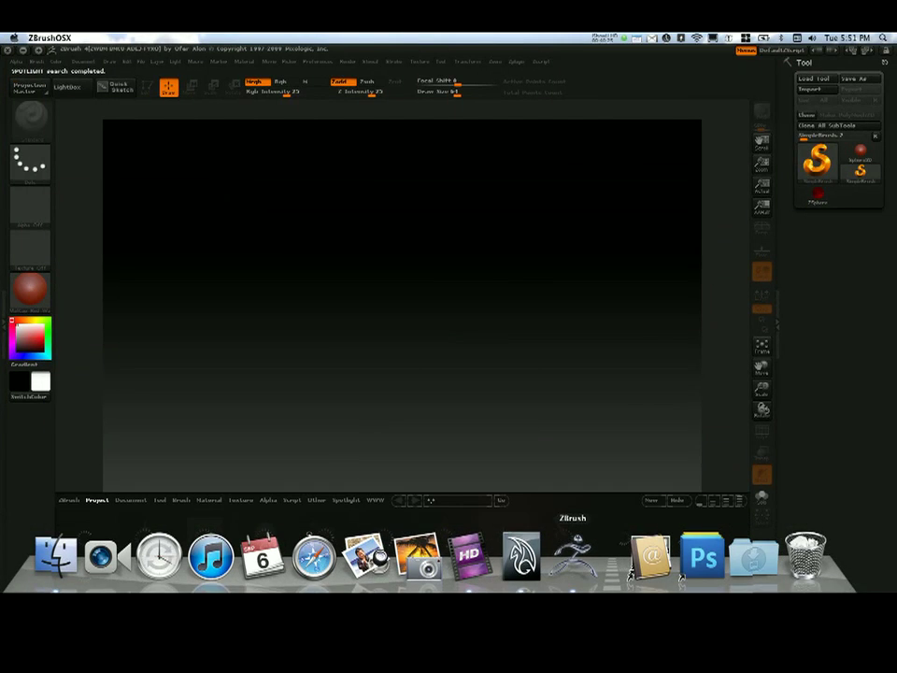
left_click(67, 87)
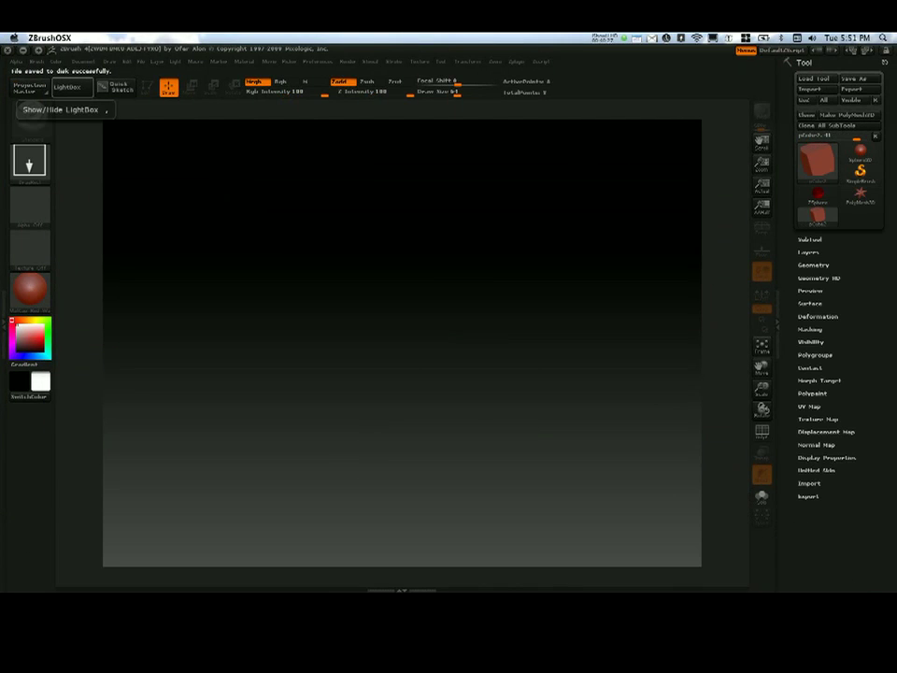
Create a new document, draw the imported cube onto the canvas and put it in Edit mode.
left_click(83, 62)
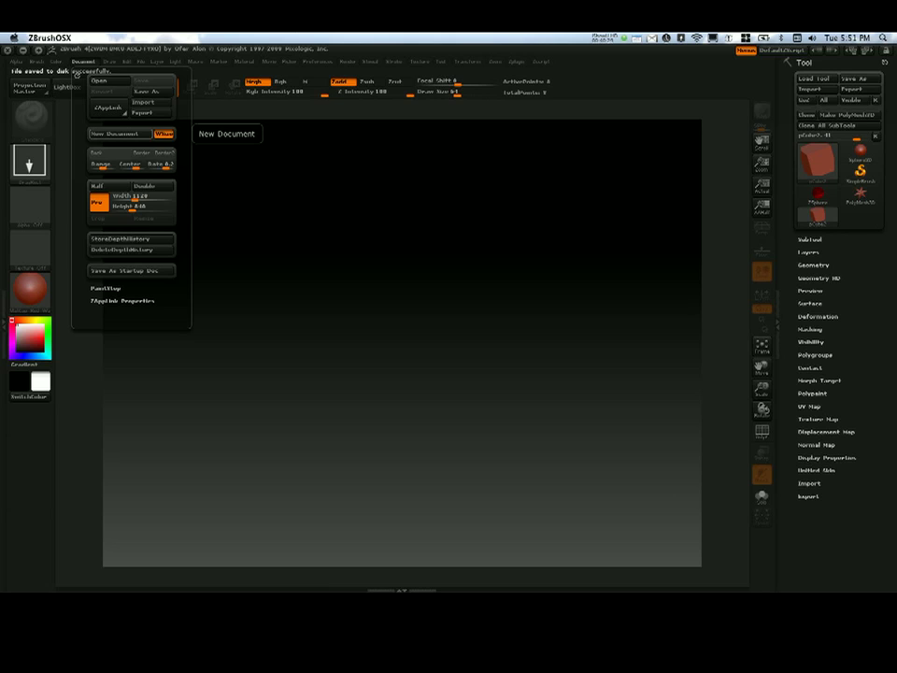
left_click(115, 134)
left_click_drag(386, 361, 436, 524)
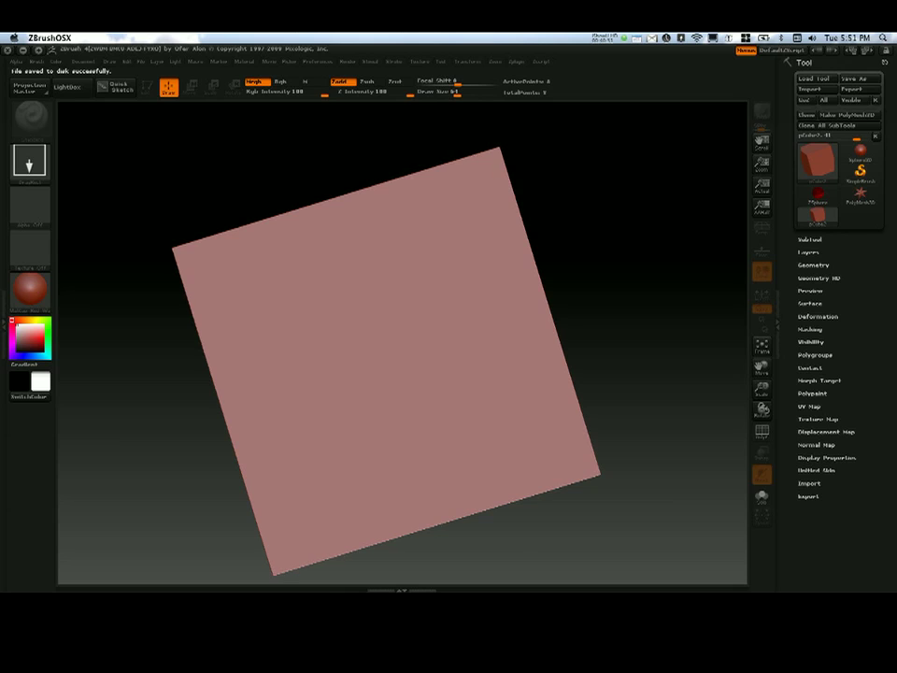
left_click(147, 87)
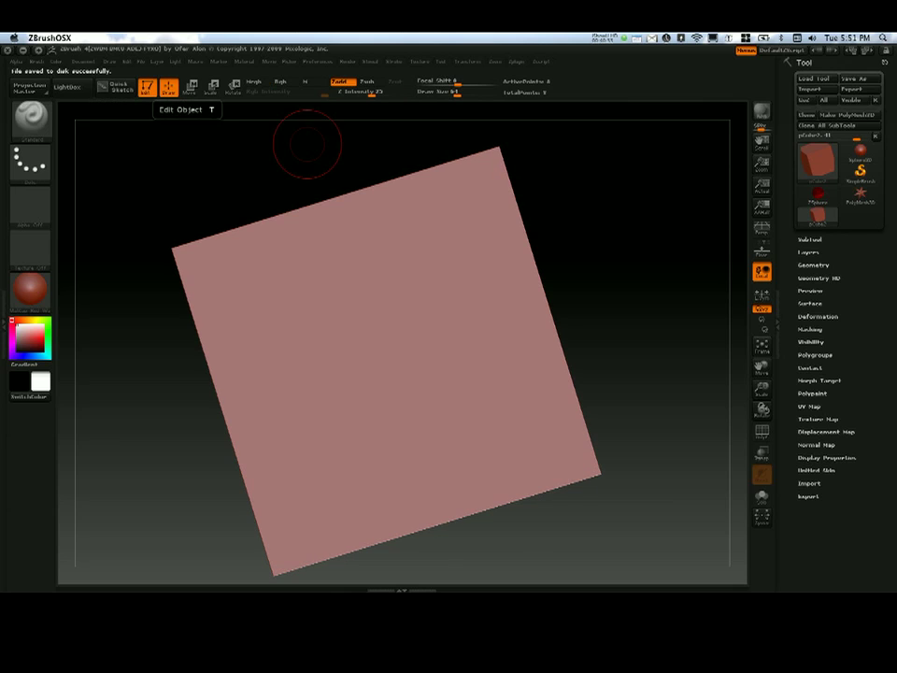
Turn on perspective display and rotate the cube to see it from different sides.
left_click_drag(632, 262, 697, 374)
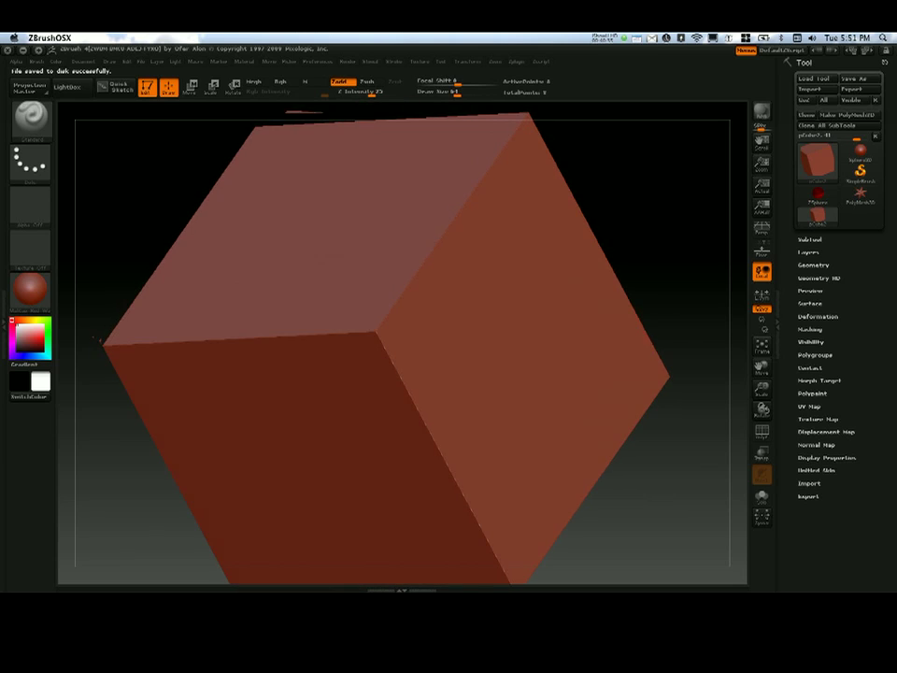
left_click_drag(731, 244, 689, 262)
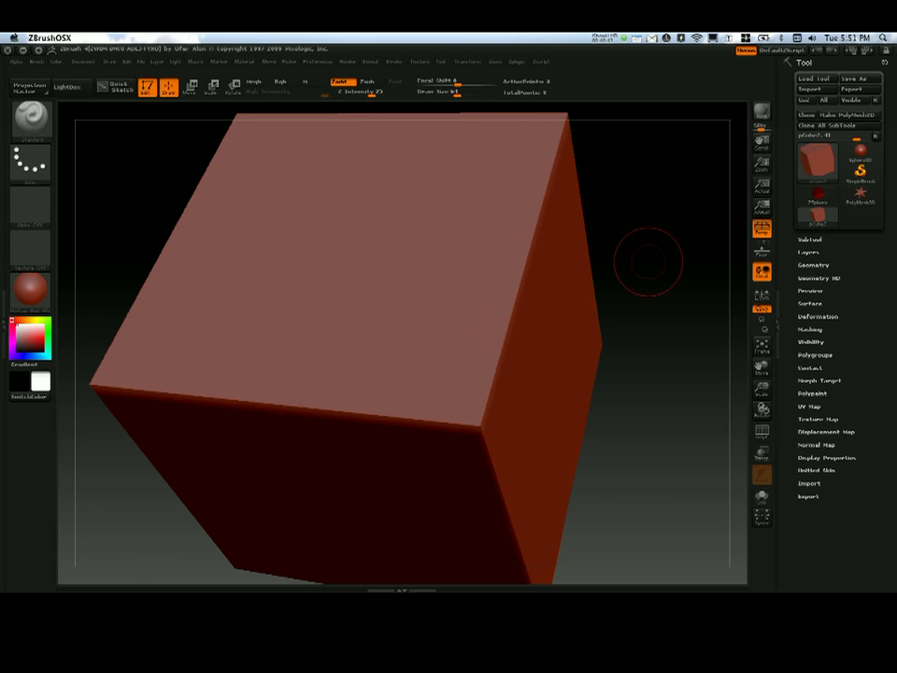
mouse_move(648, 262)
left_mouse_down("alt")
mouse_move(581, 304)
mouse_move(592, 282)
mouse_move(601, 313)
mouse_move(587, 305)
mouse_move(524, 322)
mouse_move(243, 323)
mouse_move(150, 312)
left_mouse_up("alt")
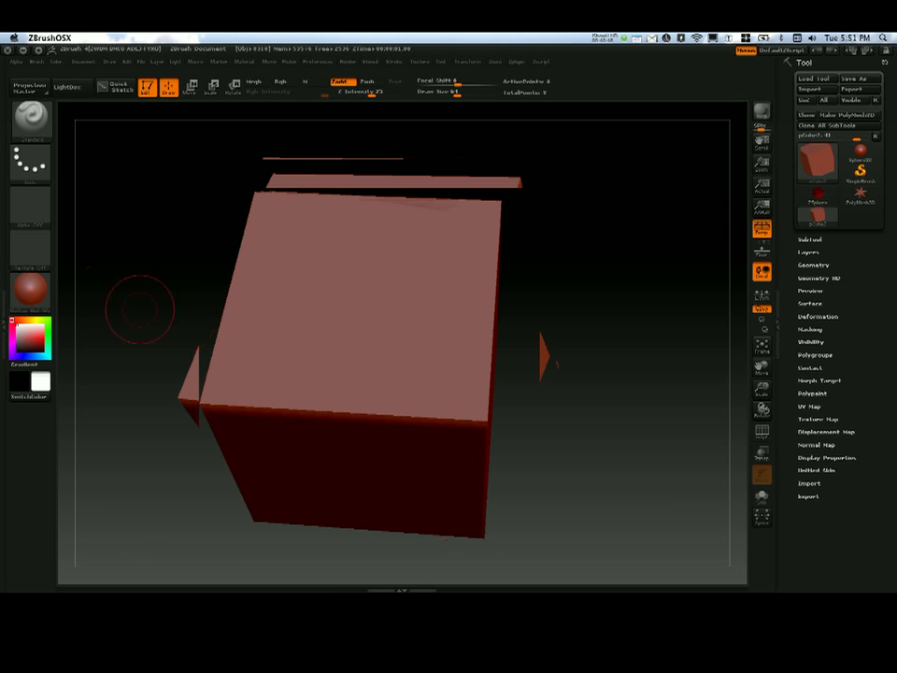
Apply the Flat Color material to the cube and open its Texture Map settings.
left_click(37, 289)
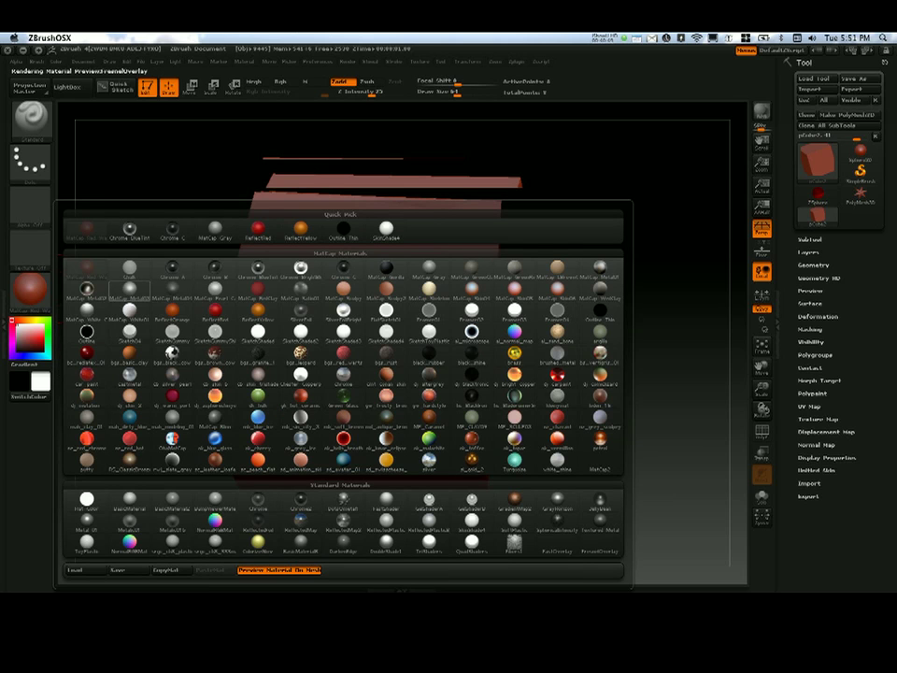
left_click(87, 499)
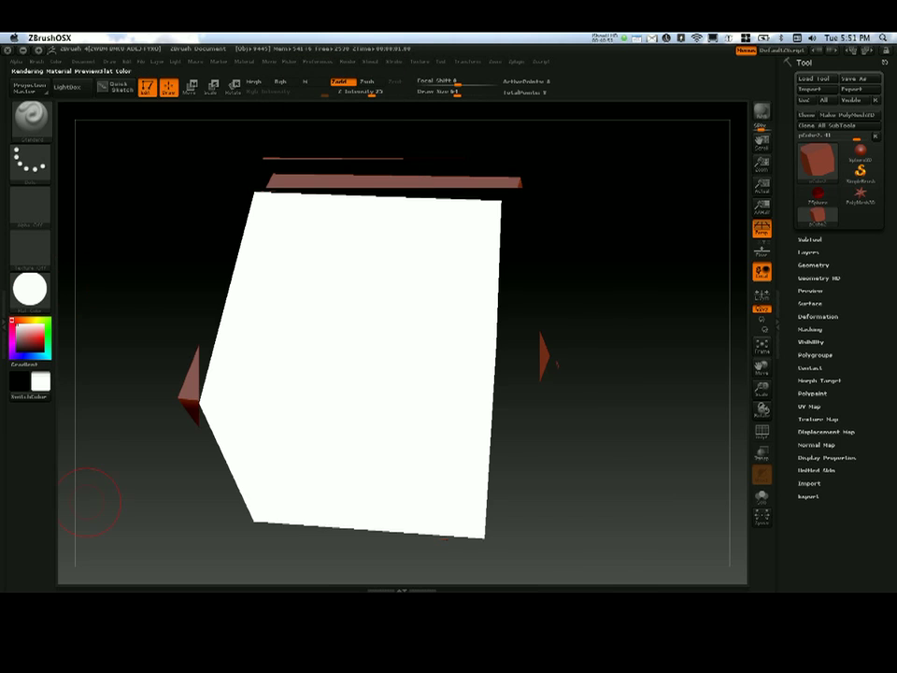
mouse_move(557, 363)
left_mouse_down()
mouse_move(157, 384)
mouse_move(573, 314)
left_mouse_up()
left_click(818, 418)
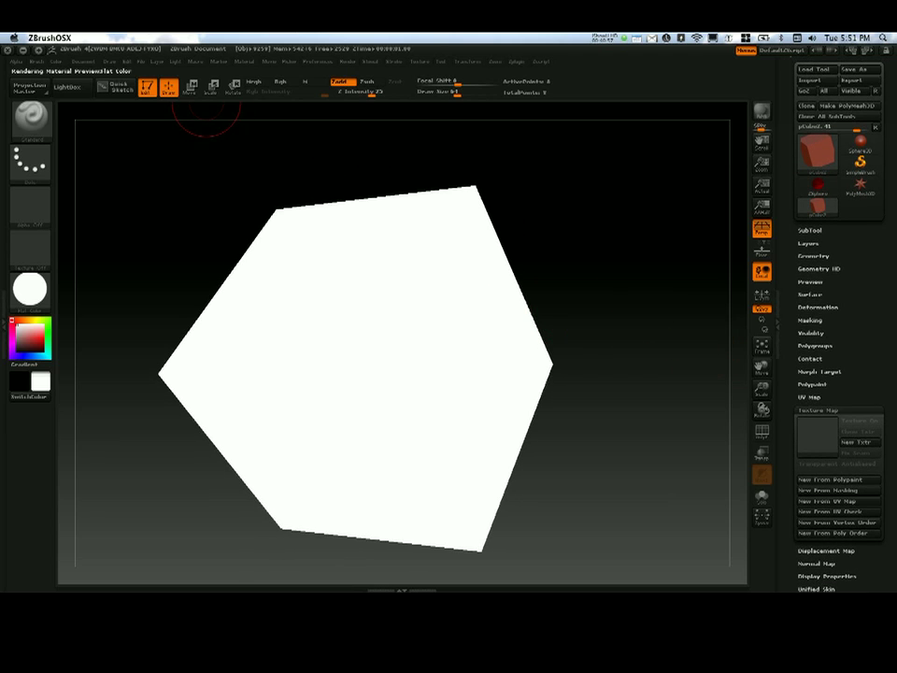
Return to Maya, bring up the file texture behind lambert3's Color, and launch Photoshop CS5.
key("ctrl+Left")
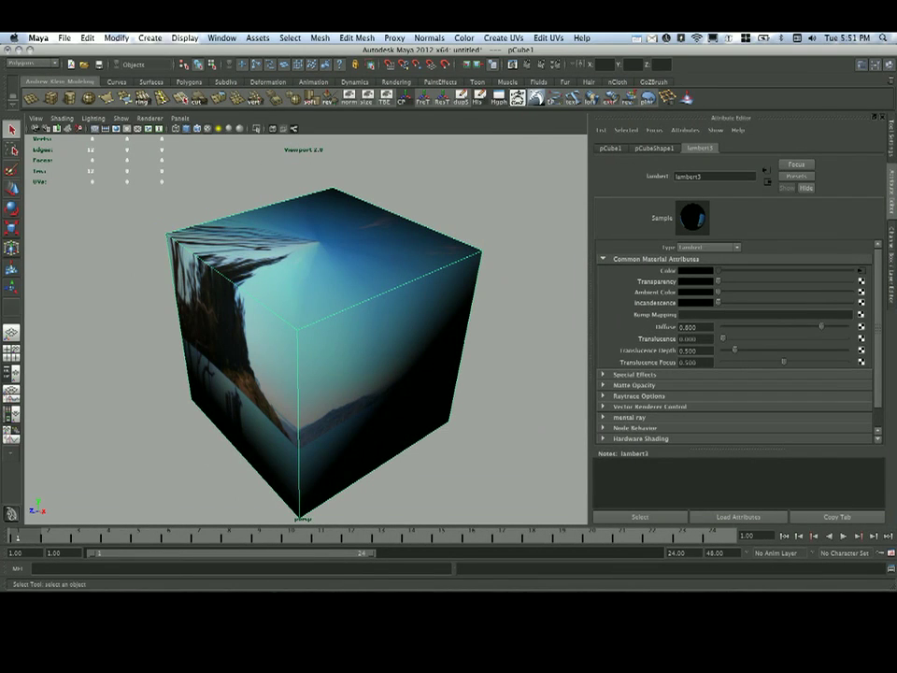
left_click(862, 271)
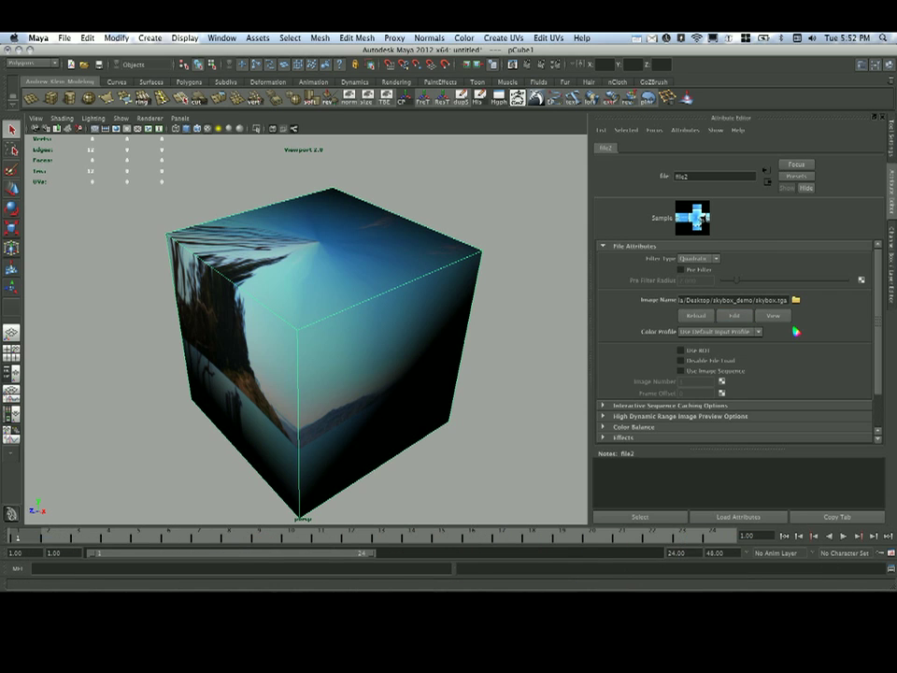
left_click(703, 558)
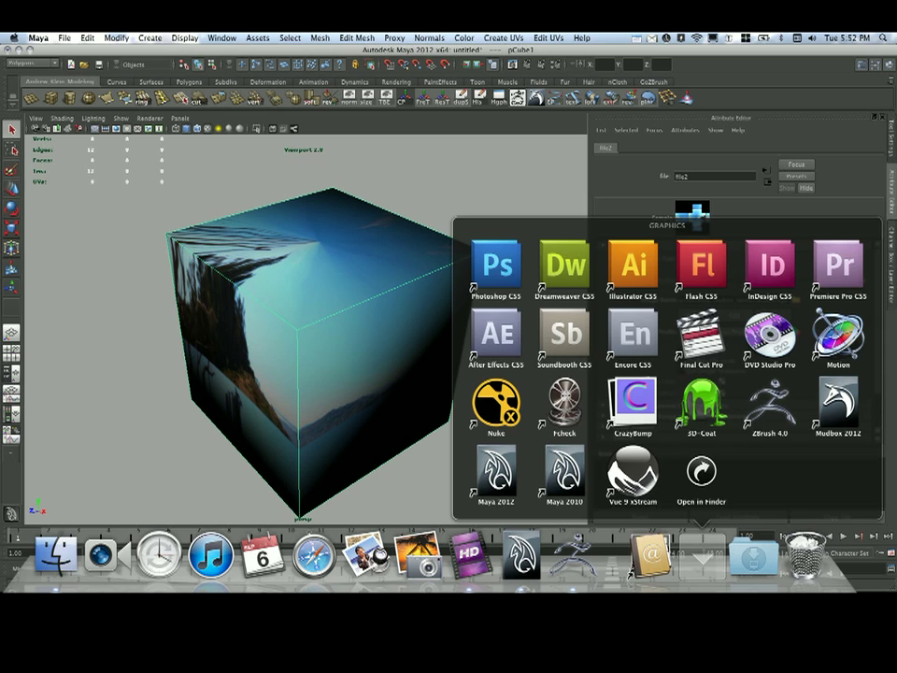
left_click(496, 267)
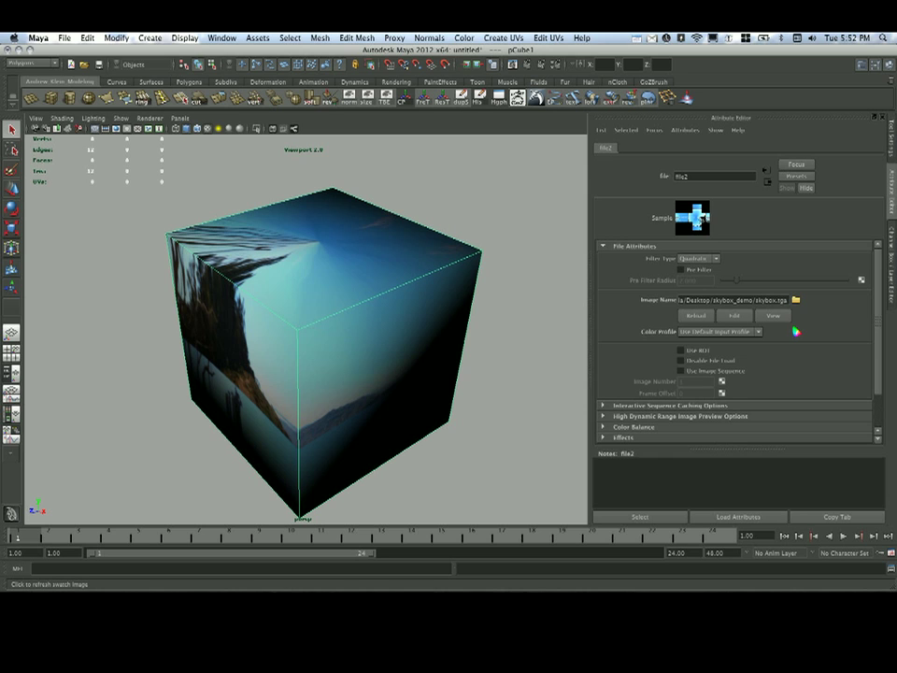
Hide Maya and preview skybox.tga in the skybox_demo folder, examining its cross-shaped layout.
key("super+h")
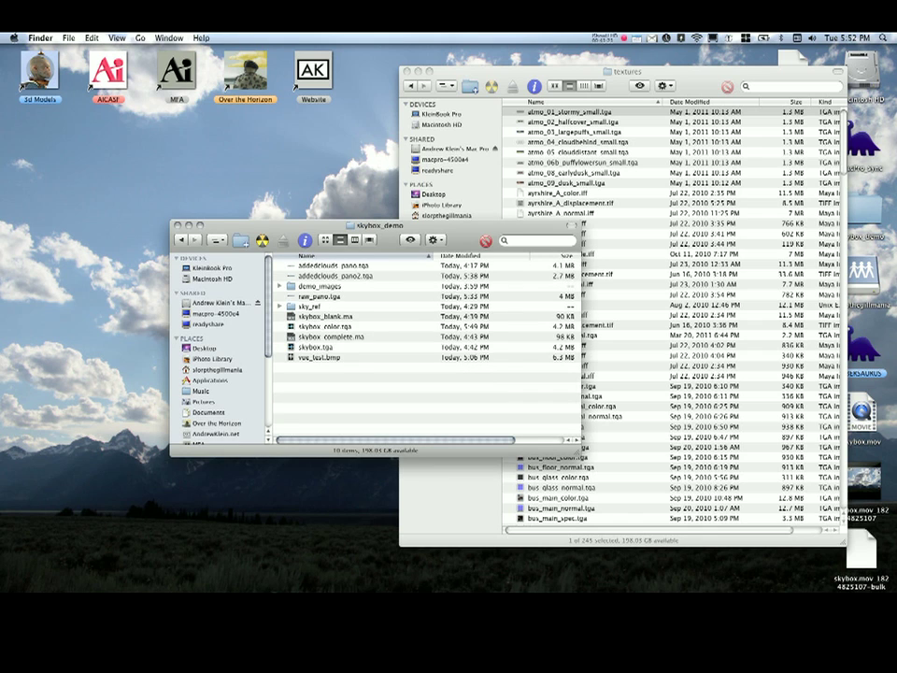
left_click(316, 347)
key("space")
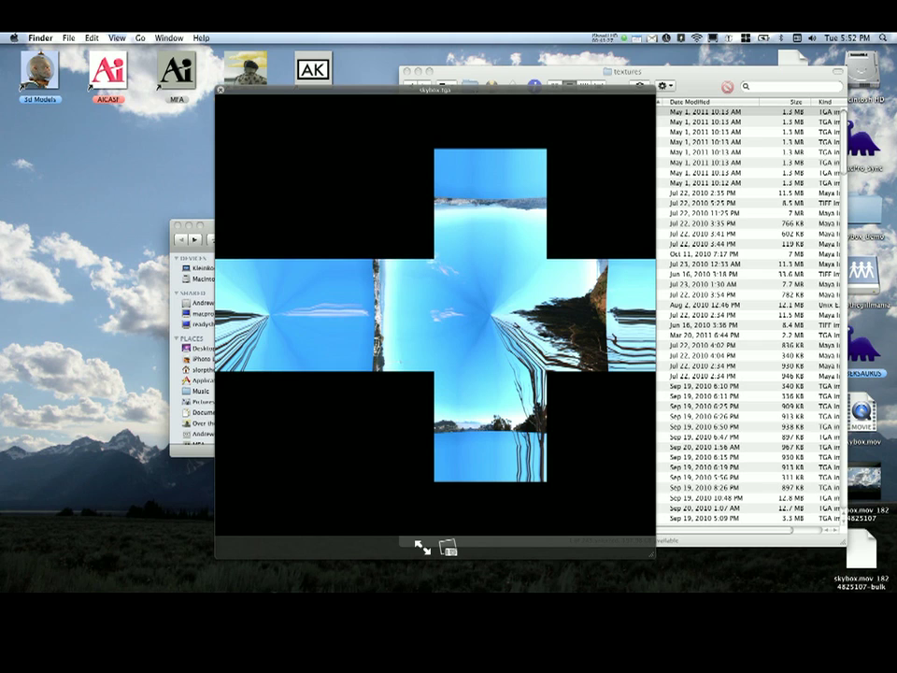
key("space")
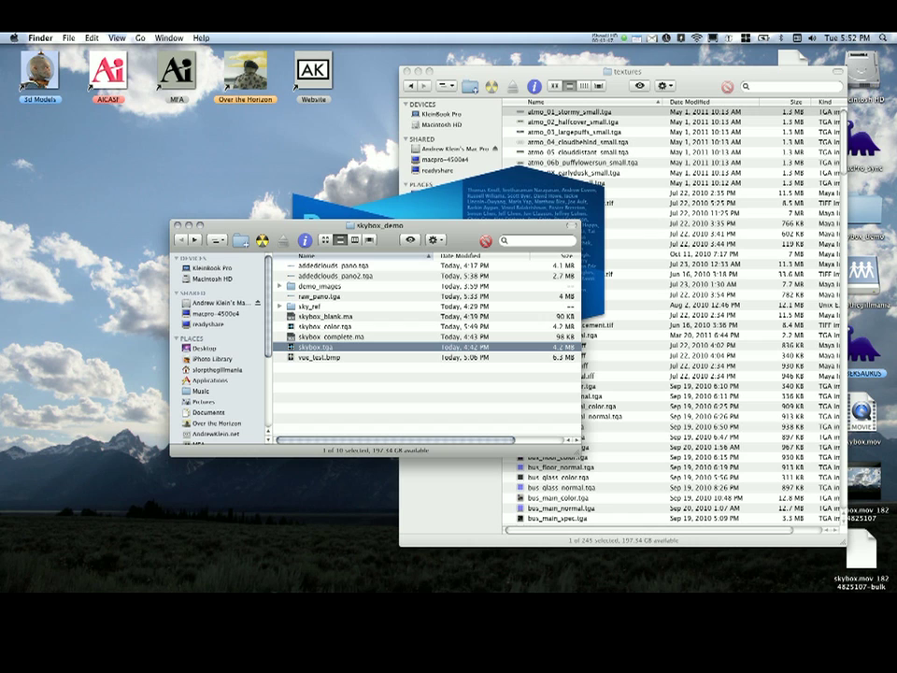
Switch to Photoshop.
mouse_move(559, 588)
left_click(559, 561)
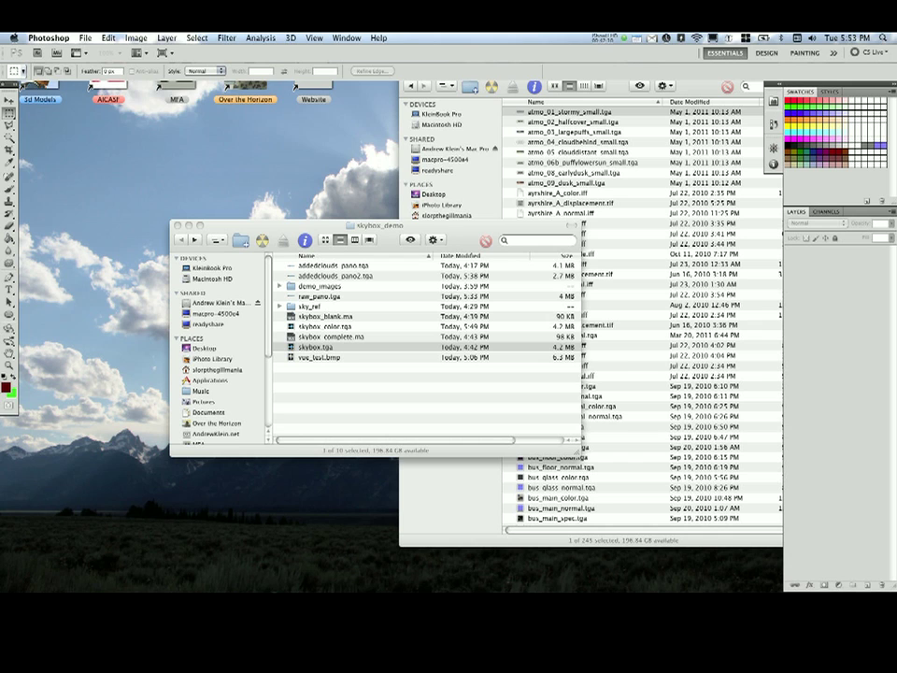
Open skybox.tga from the skybox_demo folder in Photoshop and reposition its document window.
key("super+Tab")
mouse_move(512, 553)
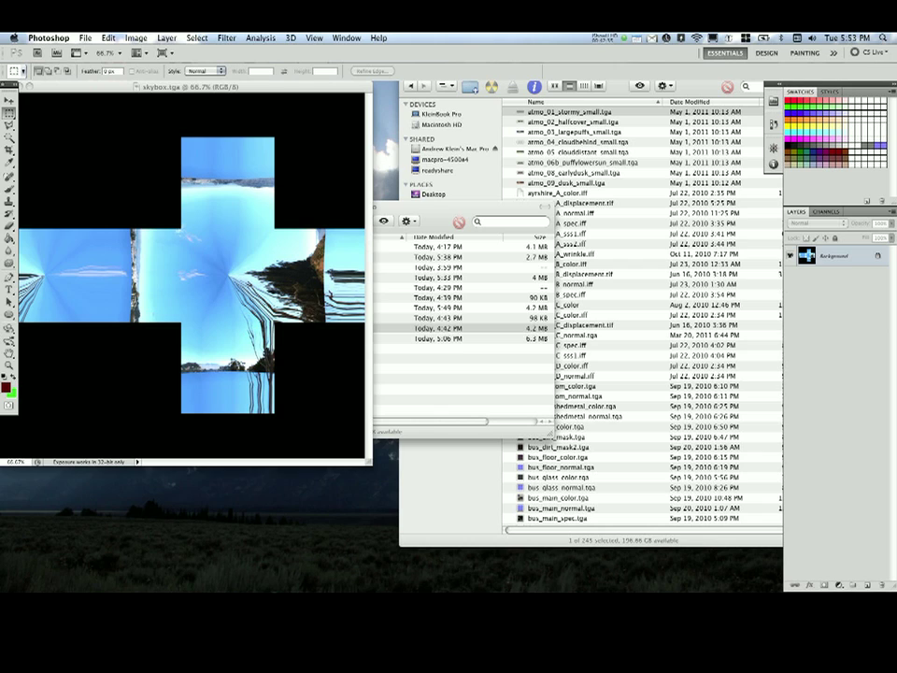
left_click_drag(271, 87, 337, 132)
Save a JPEG copy as skybox.jpg in the skybox_demo folder at Maximum quality 12 and close the document.
left_click(85, 38)
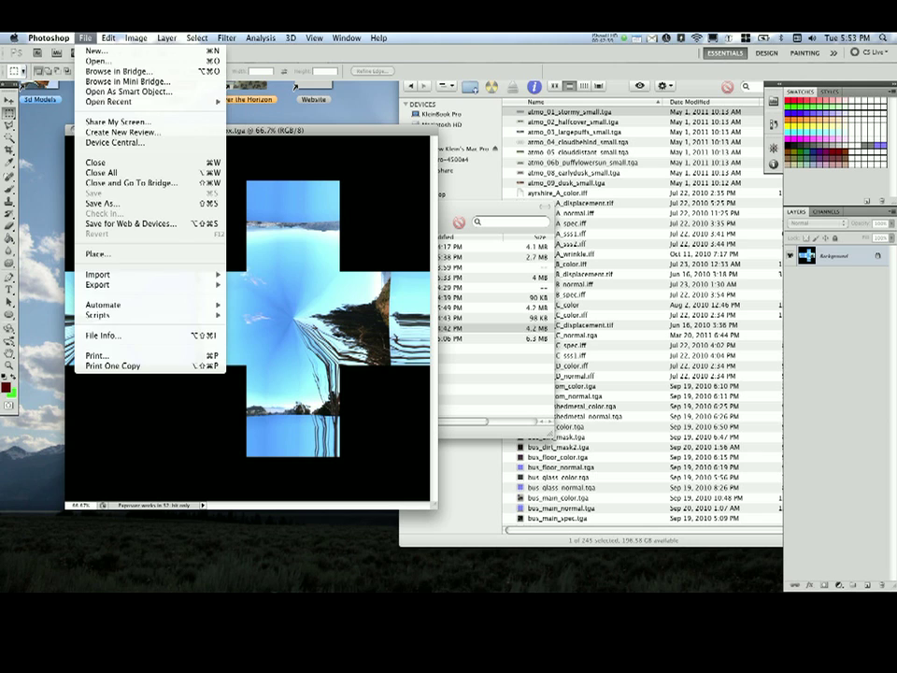
left_click(102, 202)
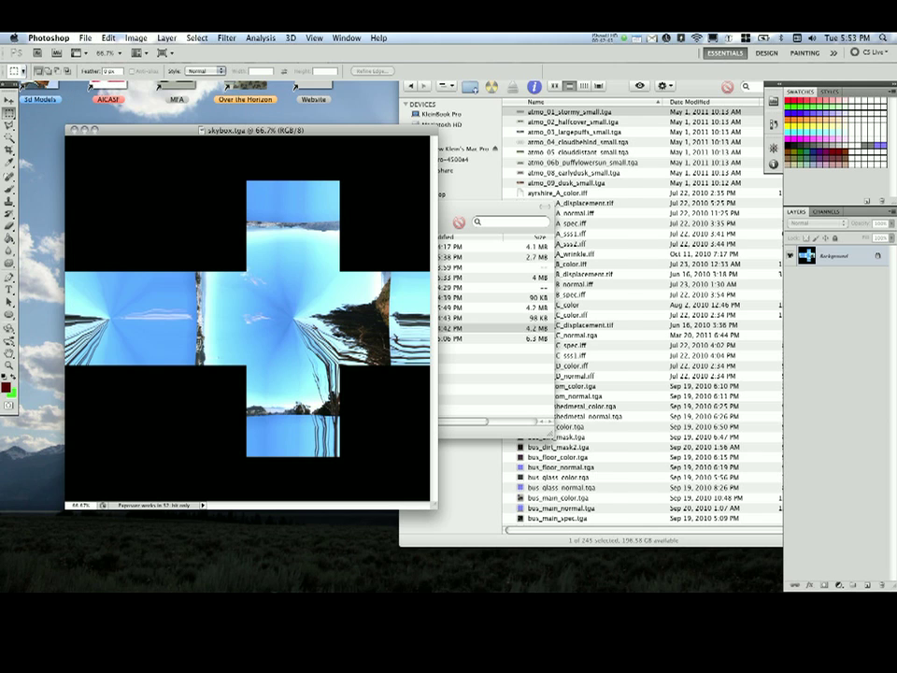
key("super+shift+s")
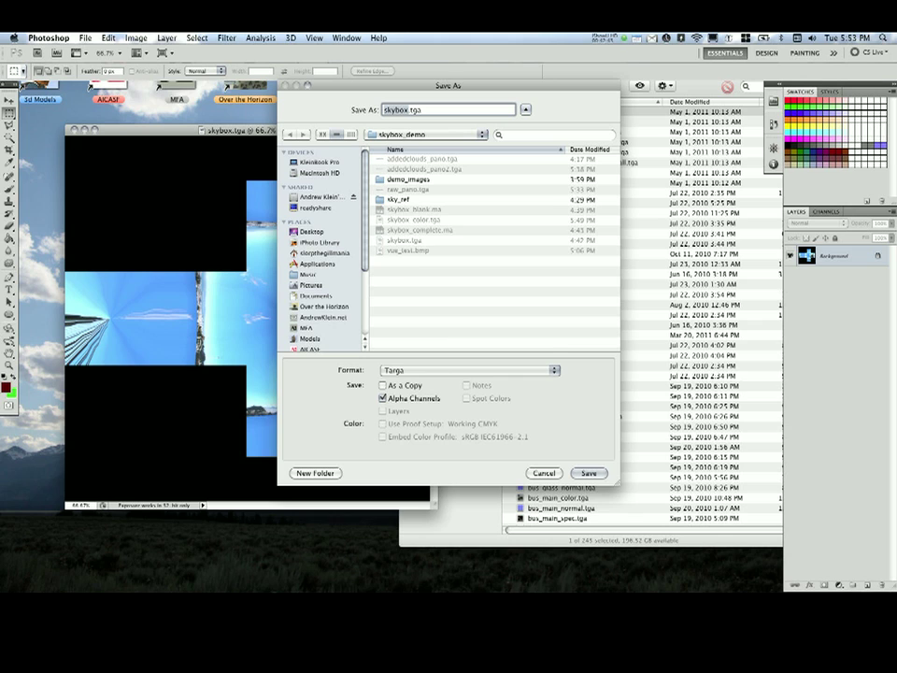
left_click(467, 370)
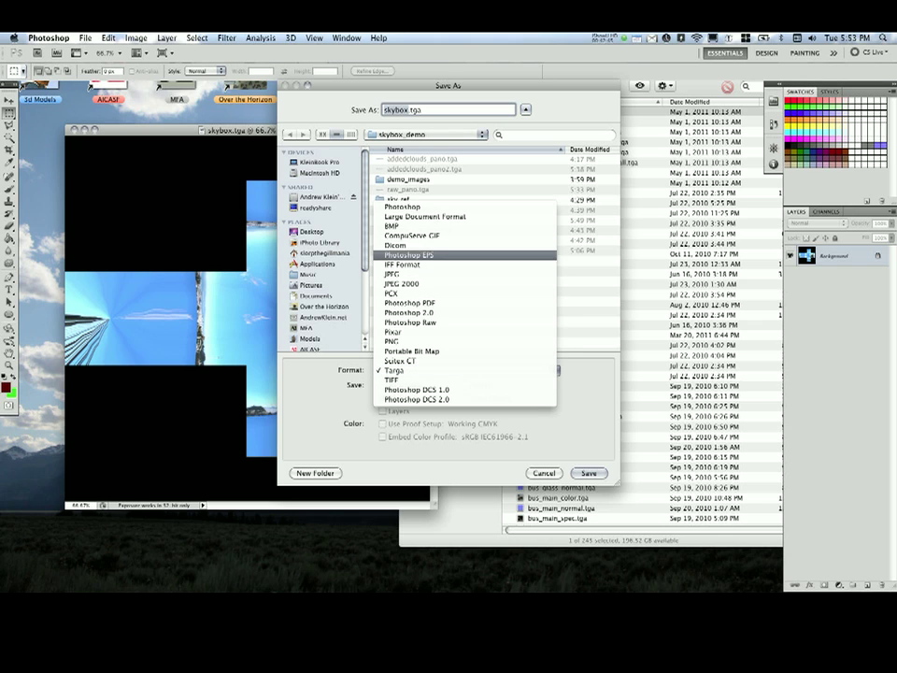
left_click(402, 274)
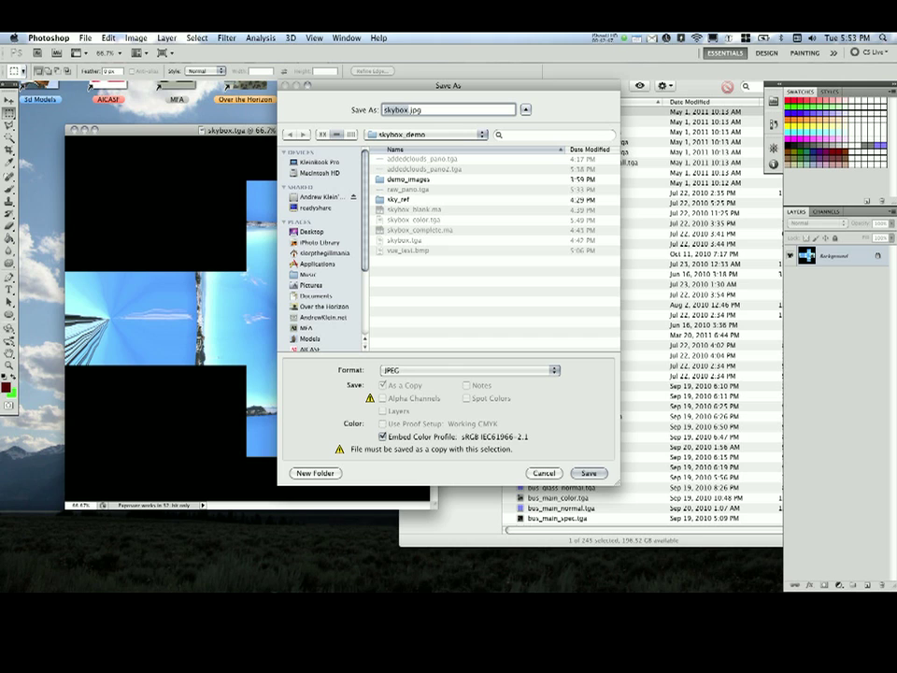
key("Return")
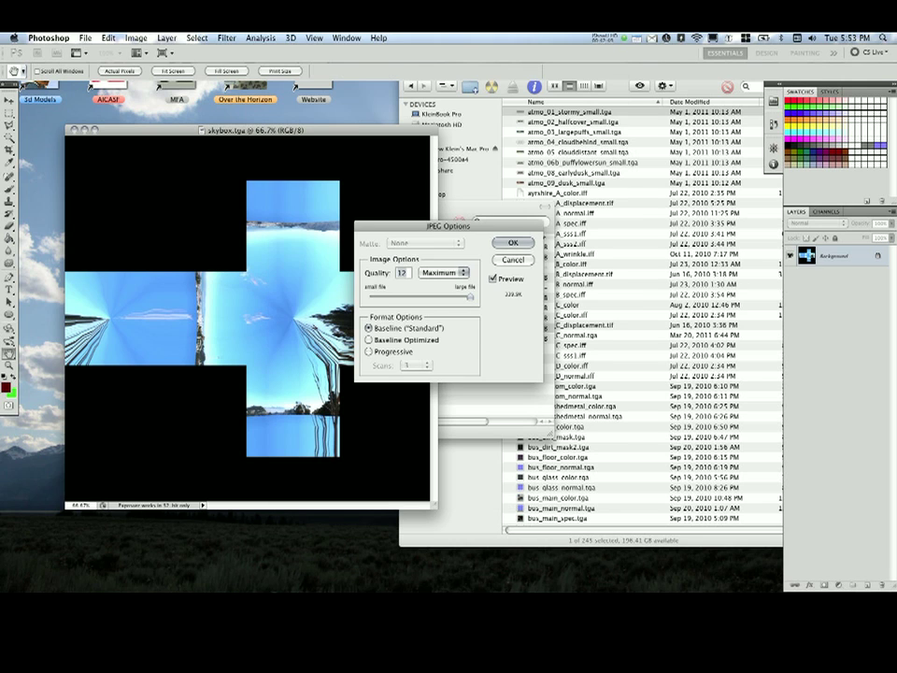
key("Return")
key("super+w")
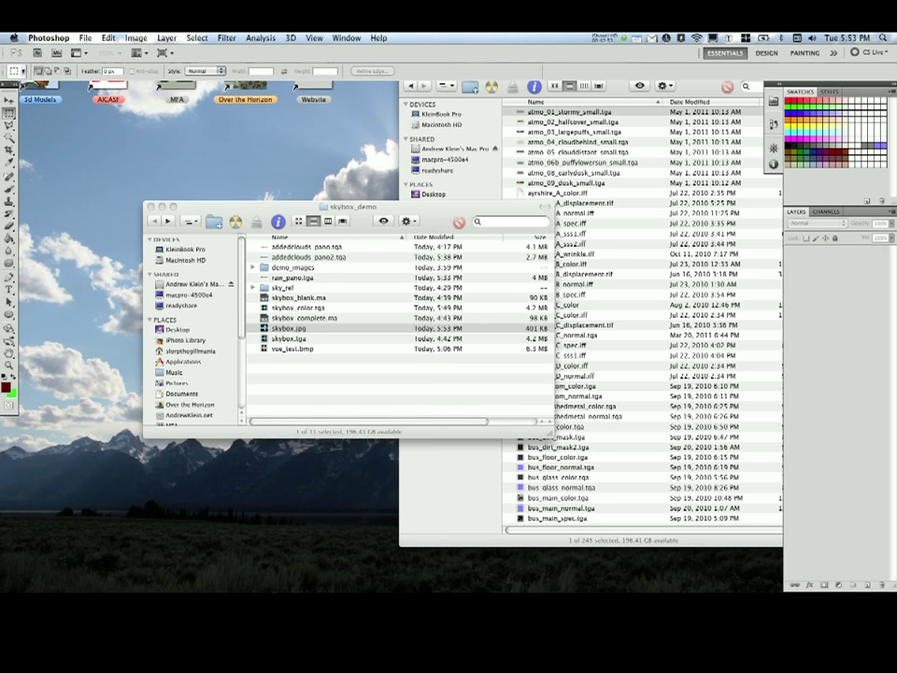
Hide Photoshop, switch to ZBrush, and import skybox.jpg from the Desktop's skybox_demo folder as a texture.
key("super+h")
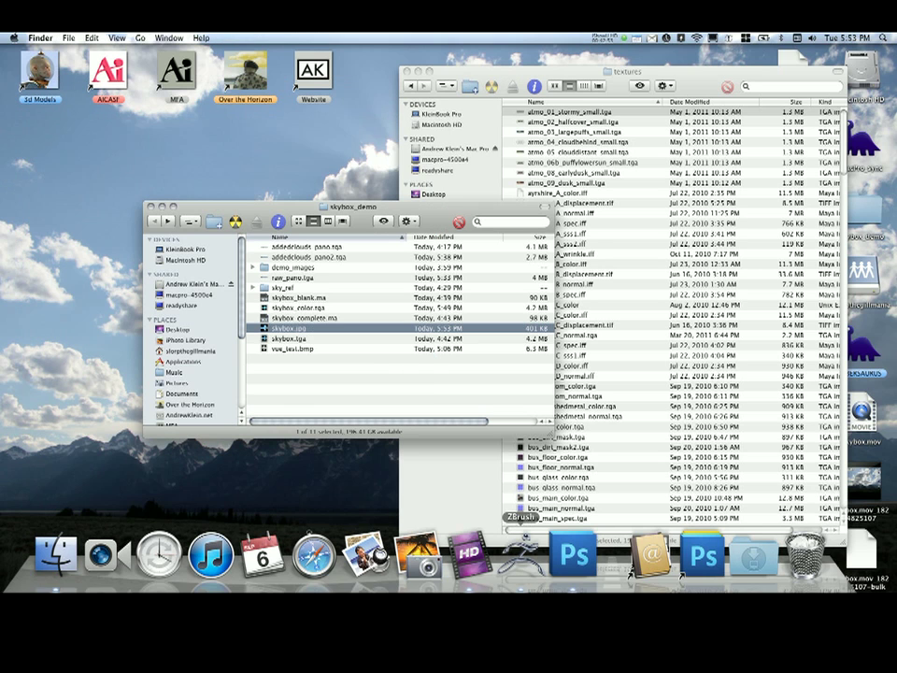
left_click(521, 552)
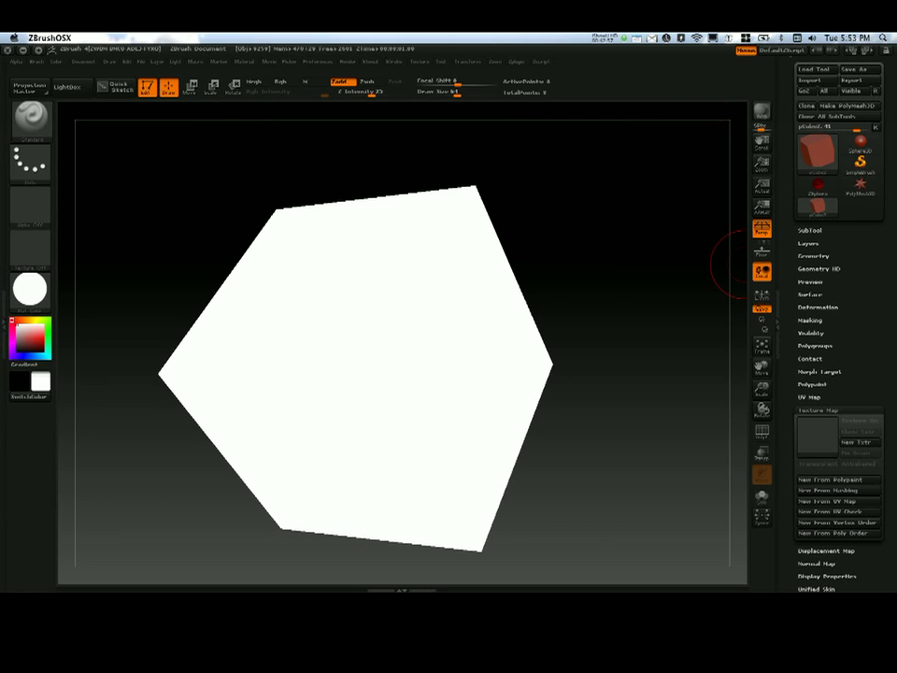
left_click(418, 61)
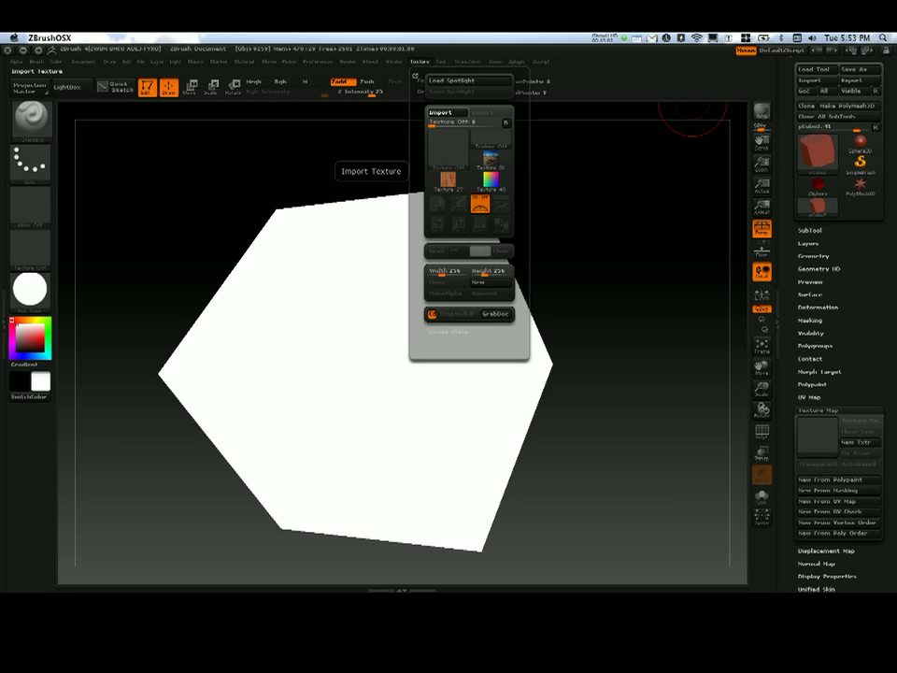
left_click(440, 111)
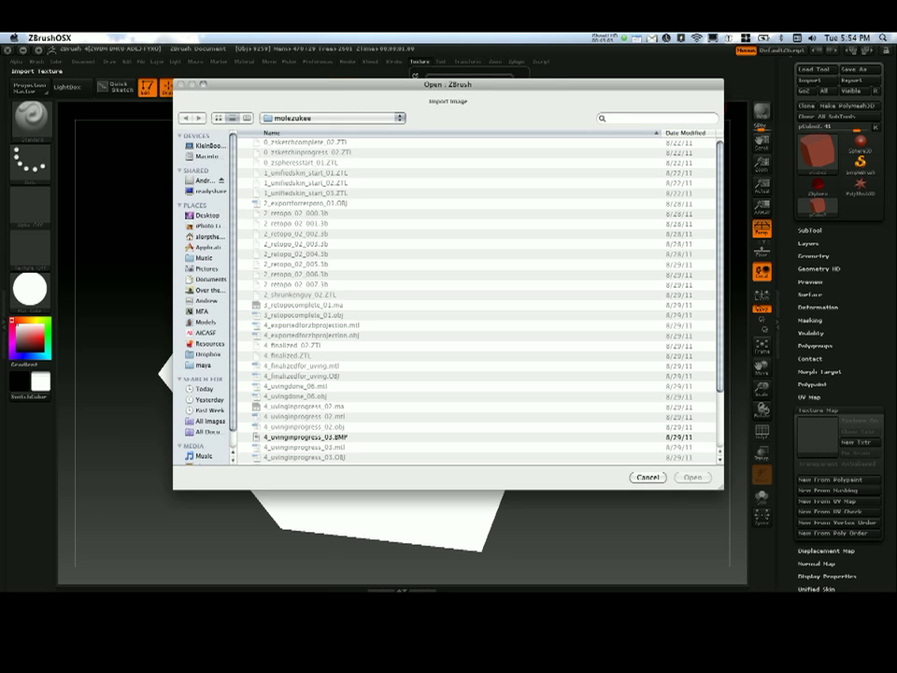
left_click(207, 215)
double_click(288, 193)
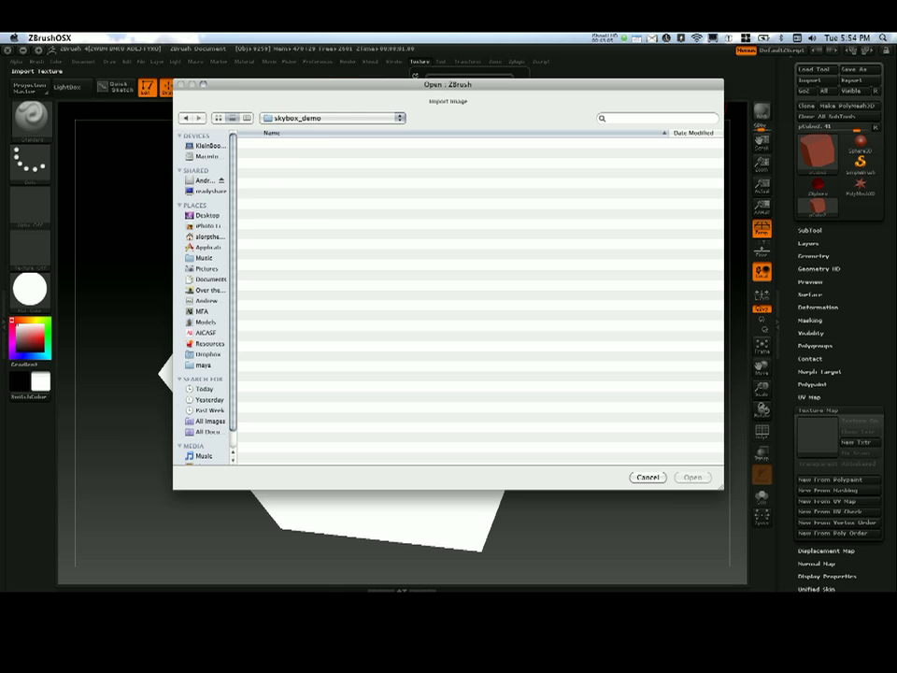
left_click(282, 223)
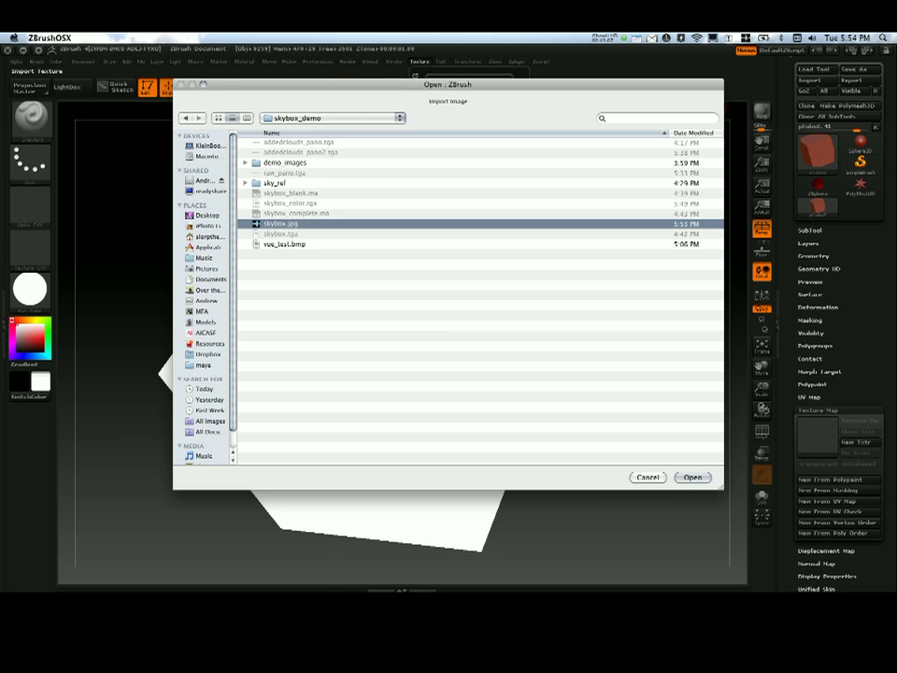
left_click(693, 478)
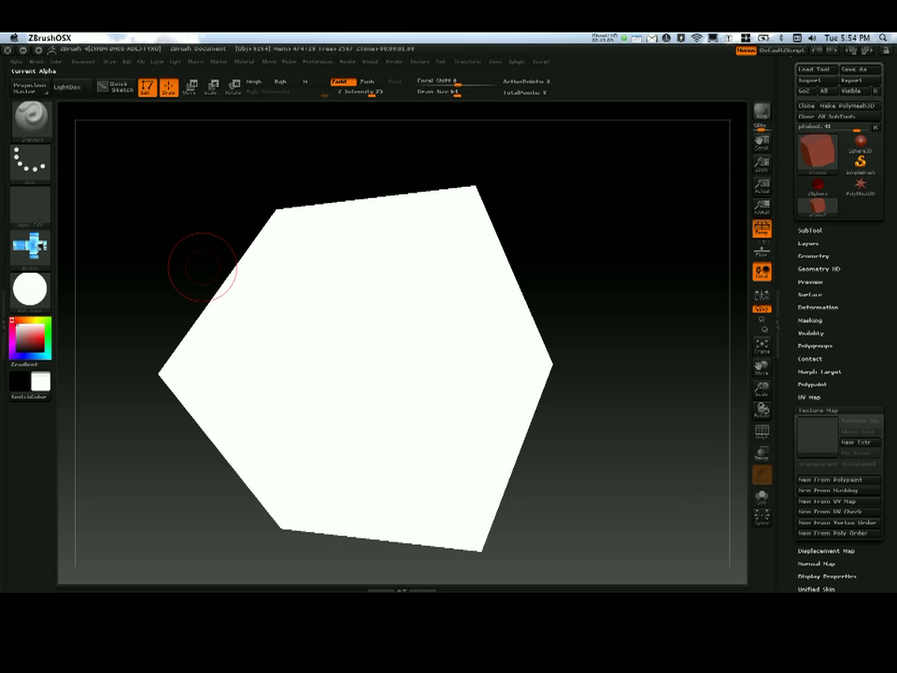
Flip the imported skybox texture vertically and assign it as the cube's texture map.
mouse_move(31, 245)
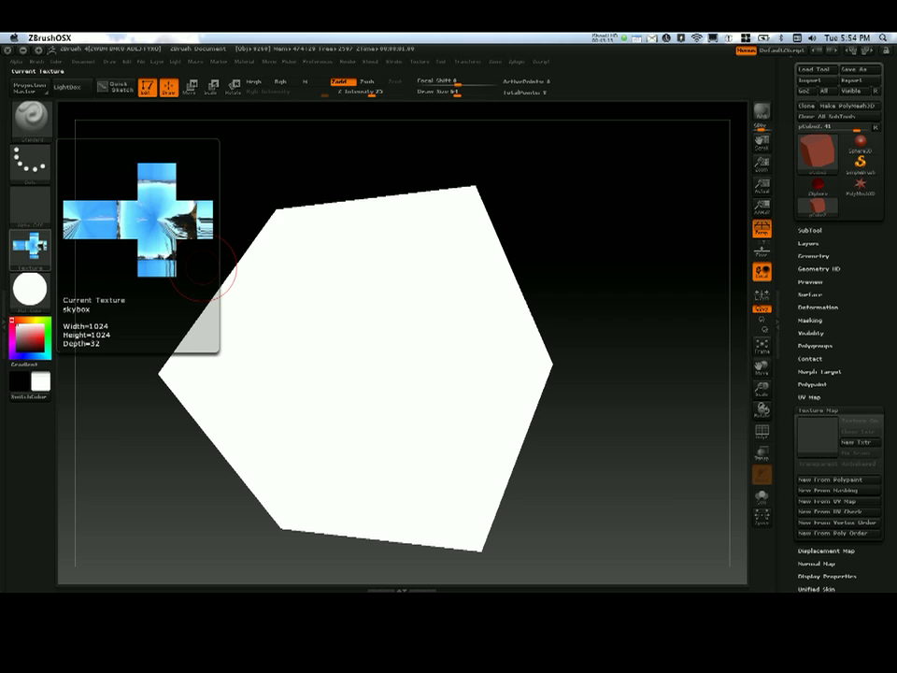
left_click(419, 62)
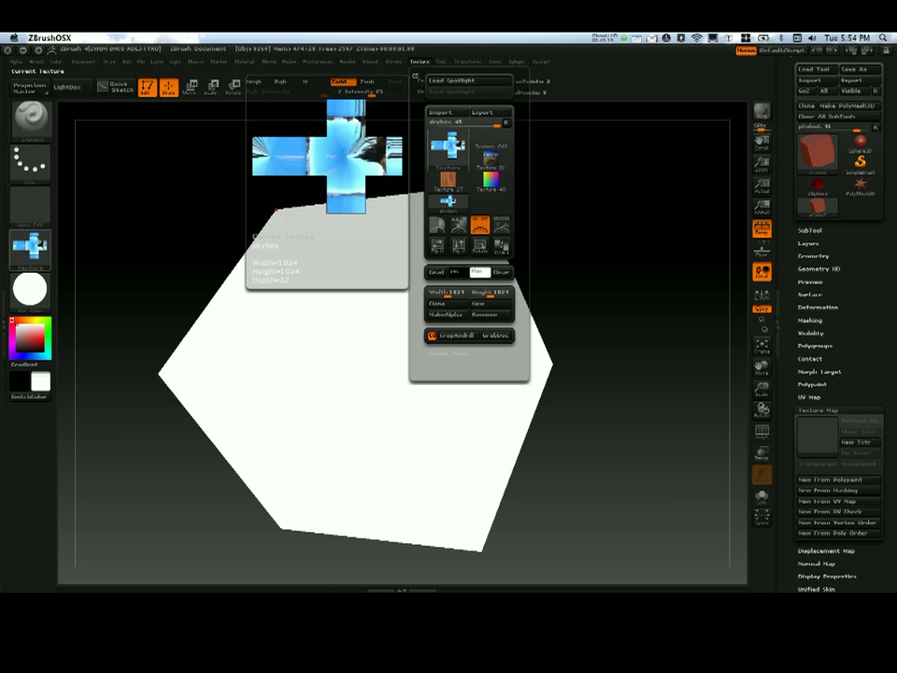
left_click_drag(864, 400, 864, 301)
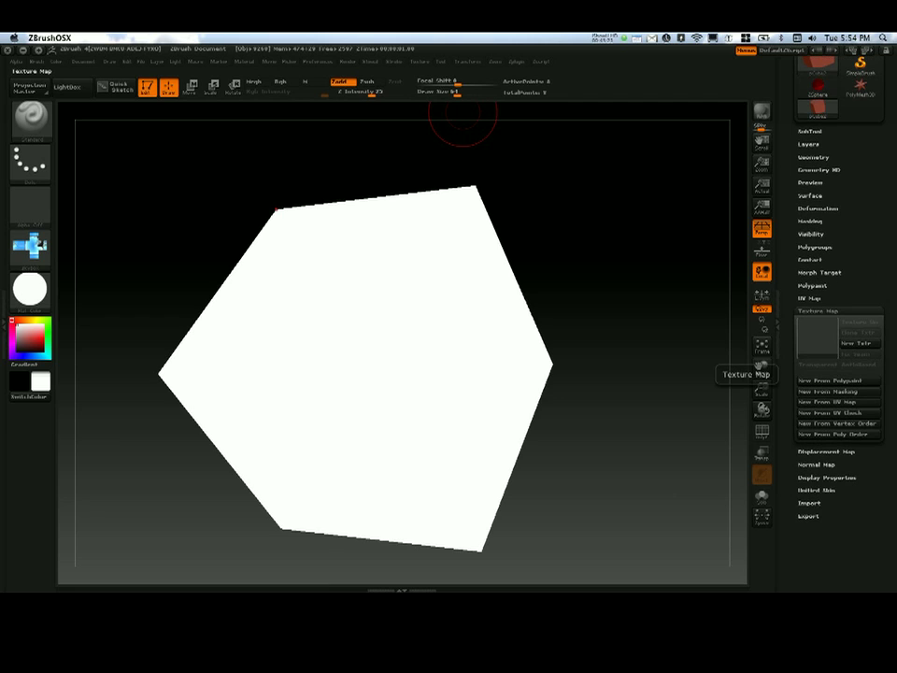
mouse_move(797, 328)
left_mouse_down()
mouse_move(797, 434)
mouse_move(796, 323)
left_mouse_up()
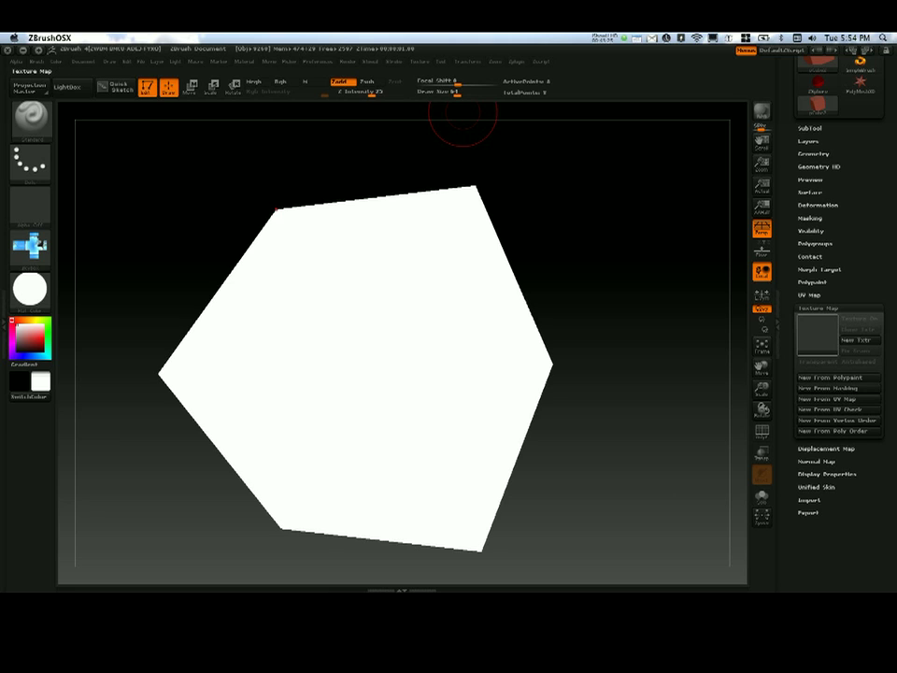
left_click(817, 334)
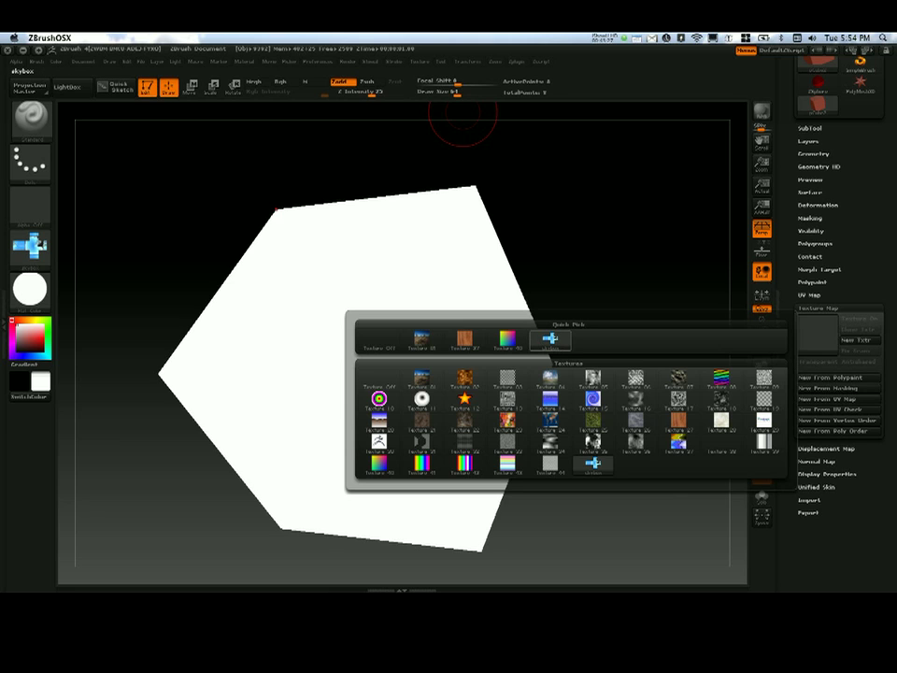
left_click(550, 339)
Turn off perspective and frame the cube face with the converging sky and tree streaks straight on.
left_click_drag(604, 313, 622, 407)
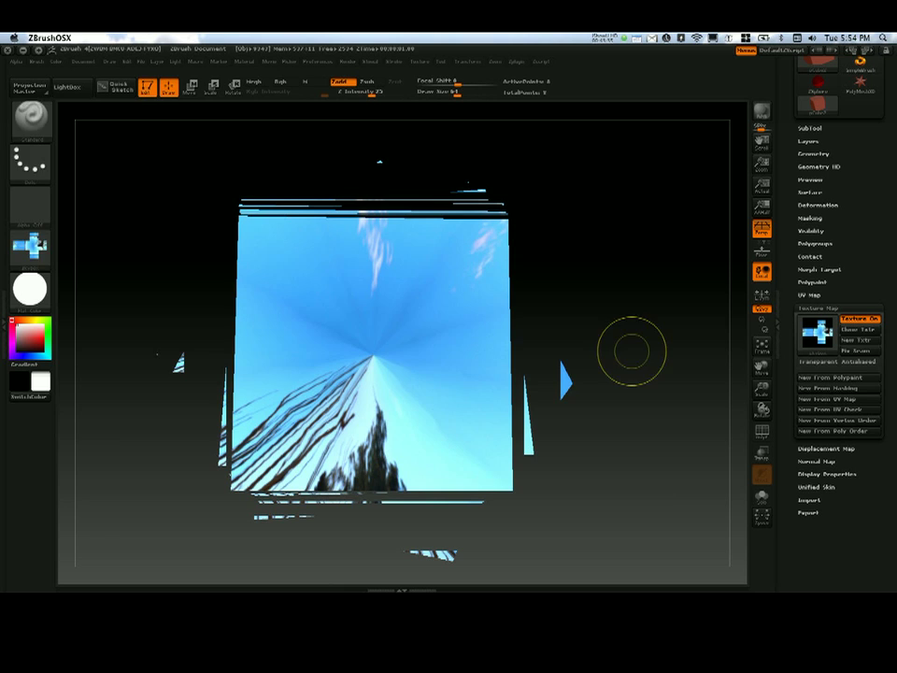
mouse_move(657, 381)
left_mouse_down("alt")
mouse_move(667, 447)
mouse_move(652, 376)
left_mouse_up("alt")
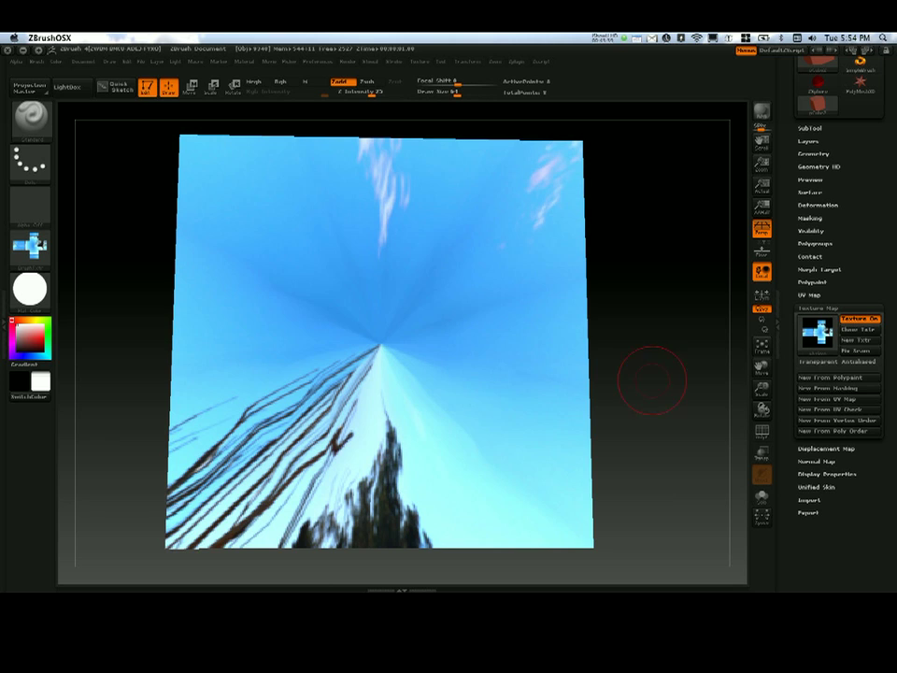
left_click(762, 228)
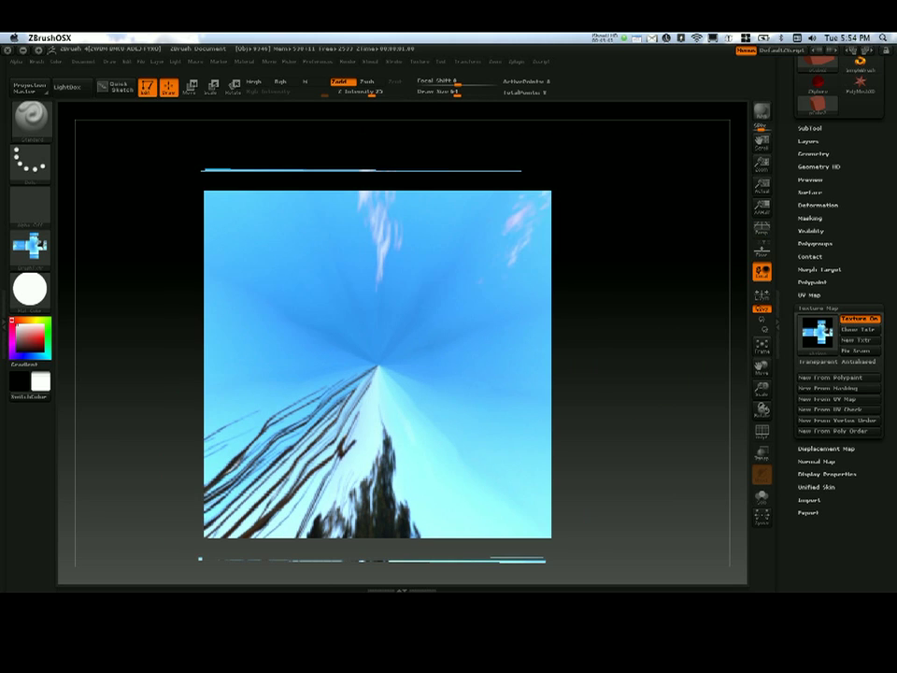
left_click_drag(664, 280, 723, 228, "alt")
mouse_move(704, 266)
left_mouse_down("alt")
mouse_move(665, 274)
mouse_move(661, 301)
left_mouse_up("alt")
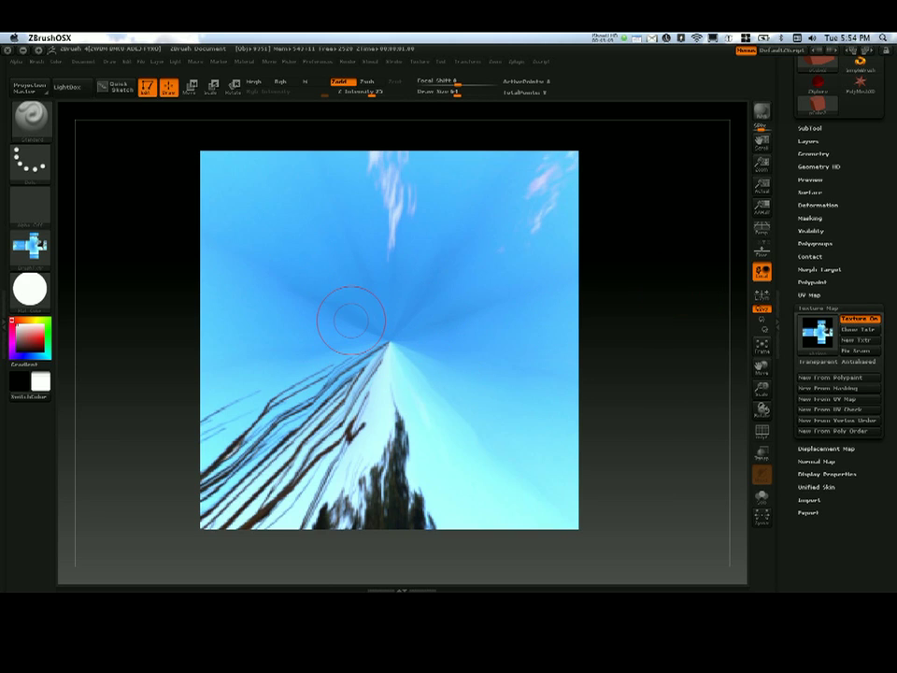
Send the current cube view to Photoshop with ZAppLink, dropping the tool, and reposition the exported document's window.
left_click(83, 60)
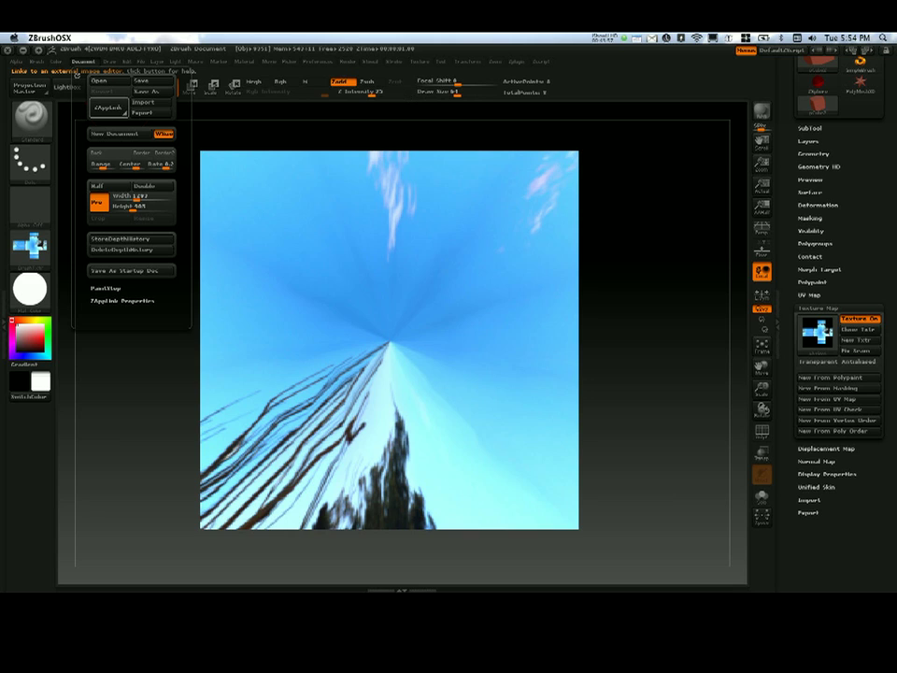
left_click(107, 107)
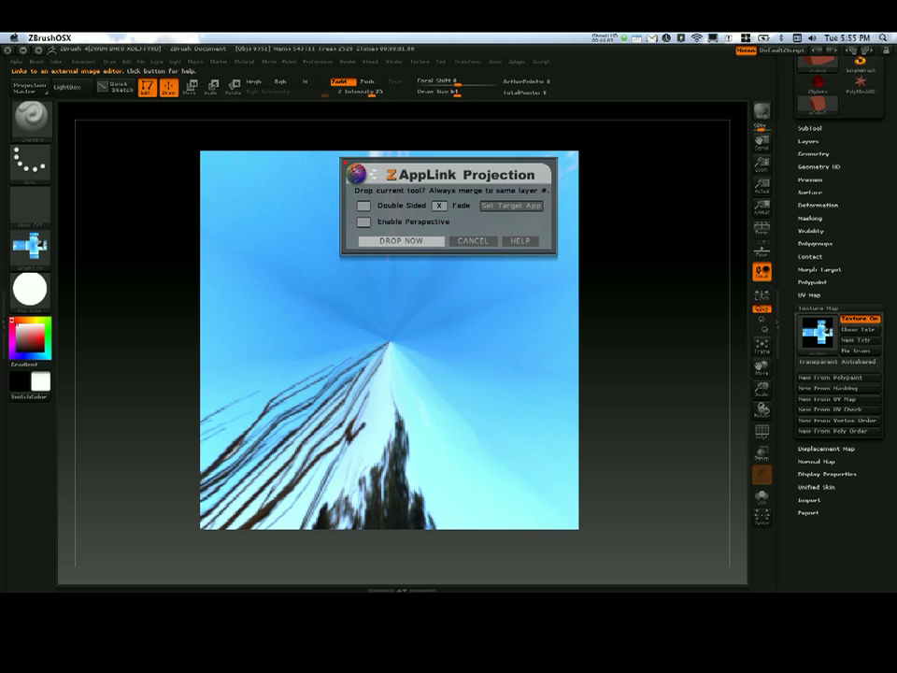
left_click(401, 241)
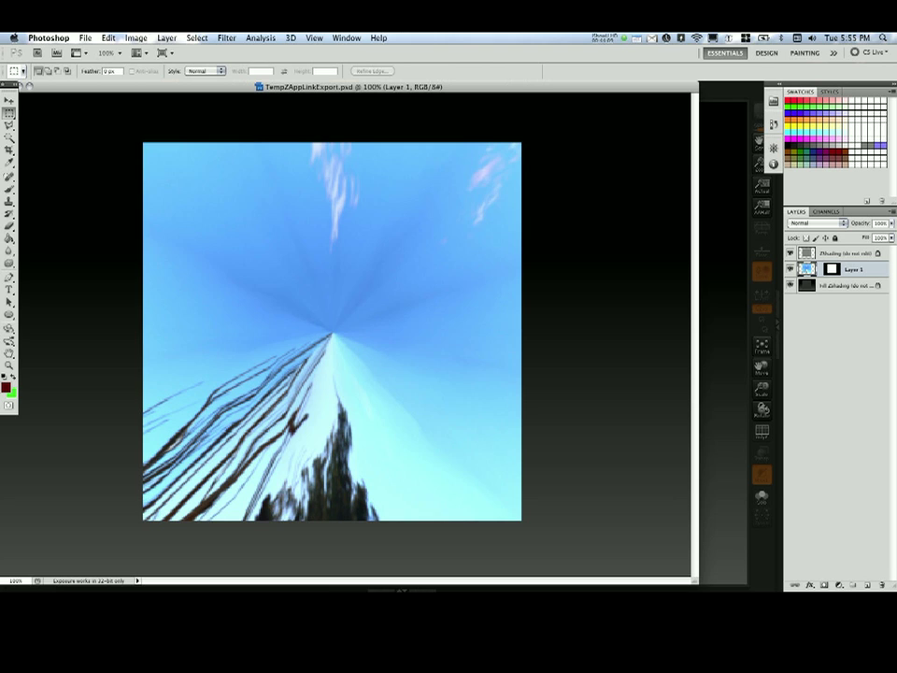
left_click_drag(402, 87, 427, 53)
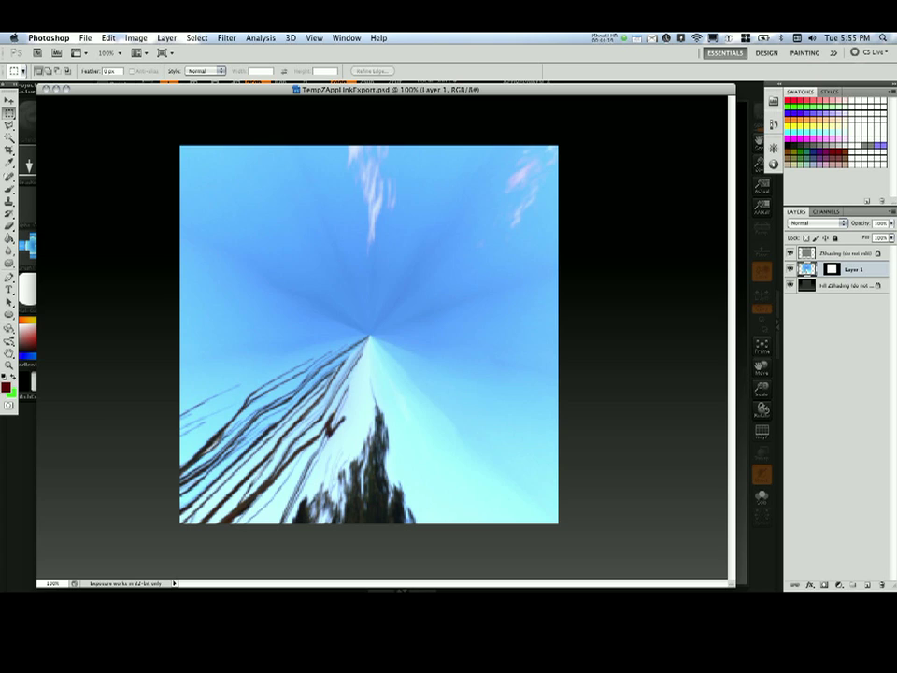
Sample the deep sky blue just above the pinch point and add a new empty layer above Layer 1.
key("i")
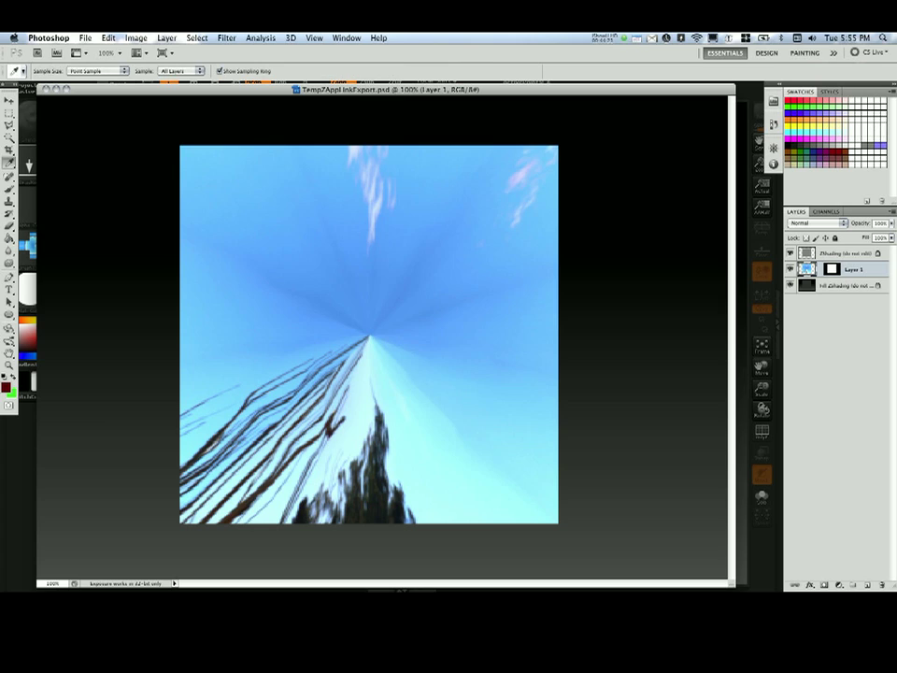
left_click(378, 297)
key("super+shift+n")
key("Return")
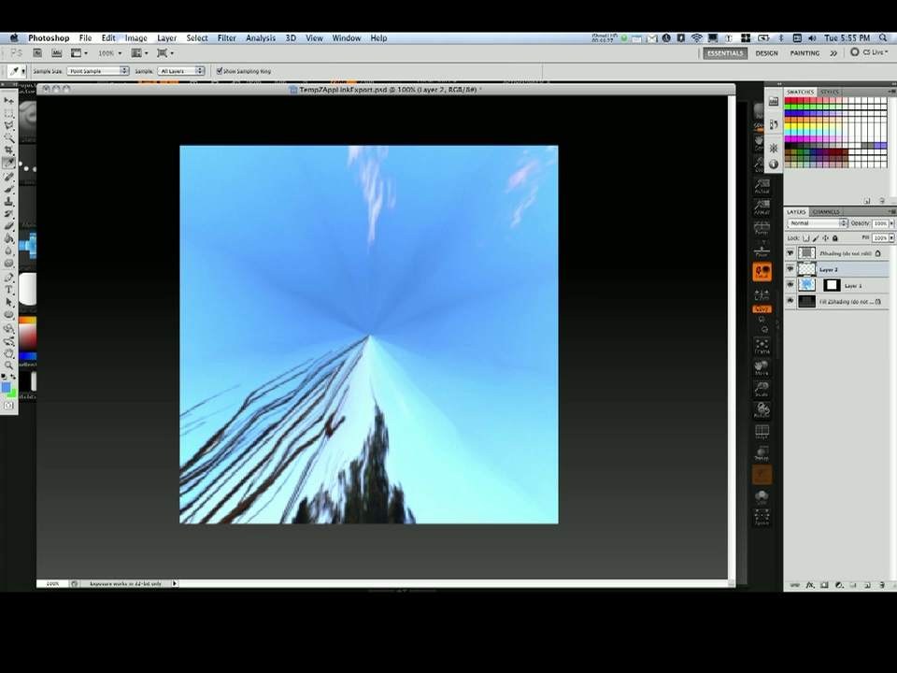
Set up the Gradient tool with the foreground-to-transparent preset and the radial style.
left_click(9, 238)
left_click(52, 237)
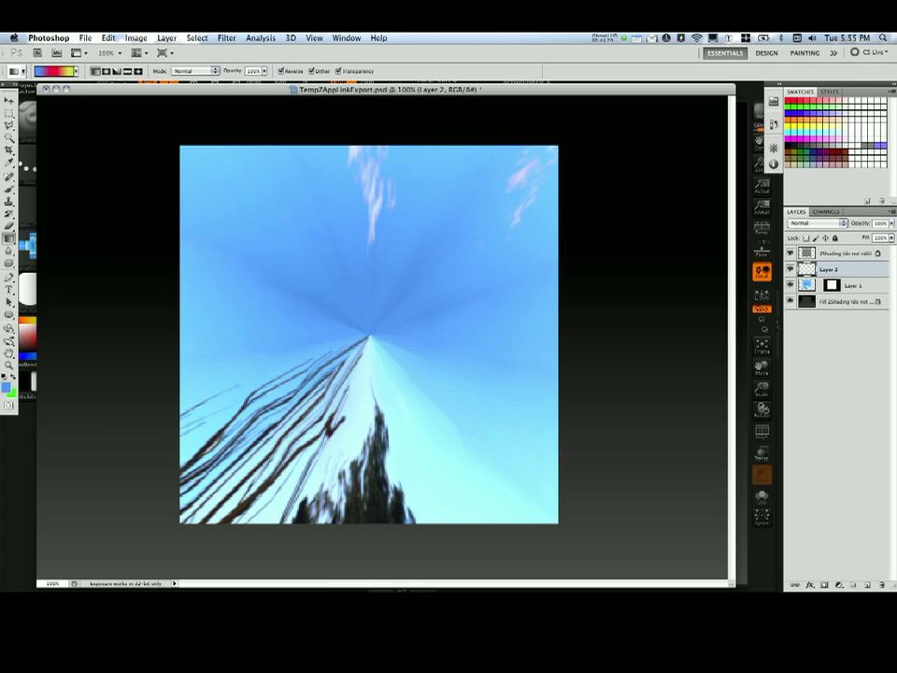
left_click(76, 72)
left_click(38, 92)
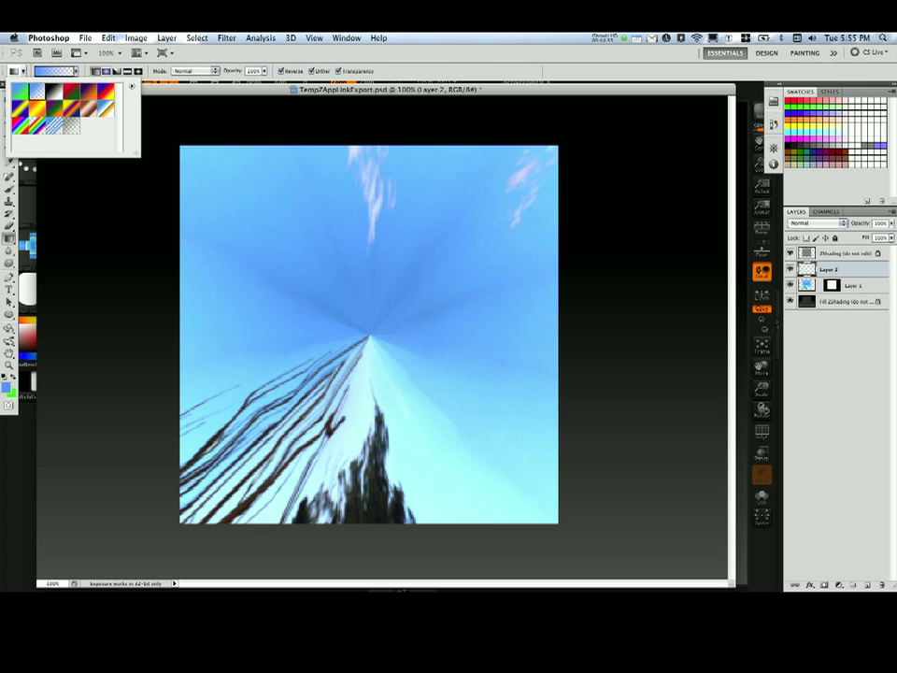
left_click(105, 71)
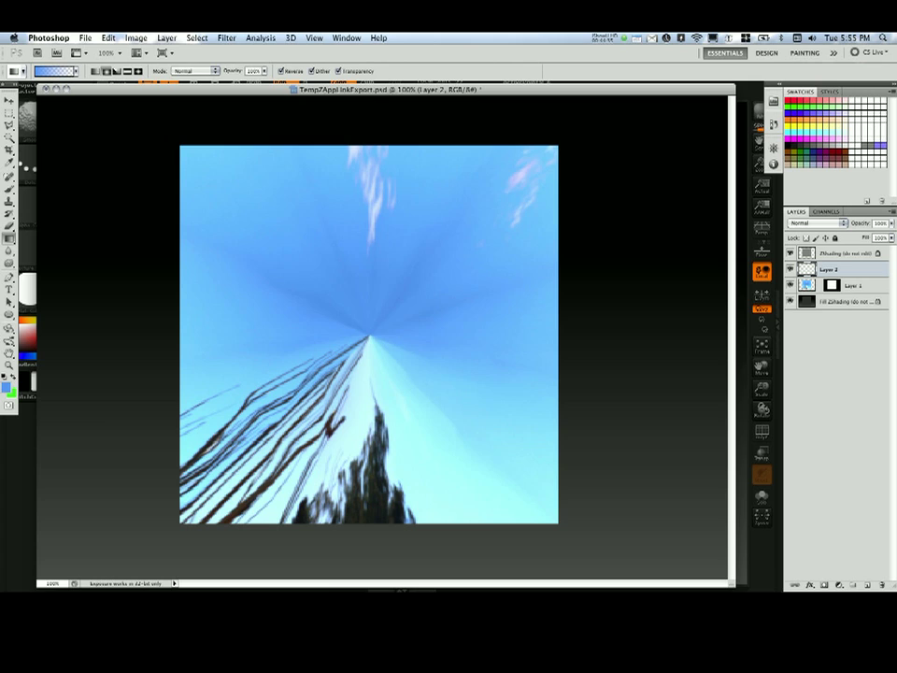
Try a reversed radial blue gradient outward from the pinch point on the new layer and undo it.
left_click_drag(504, 200, 506, 200)
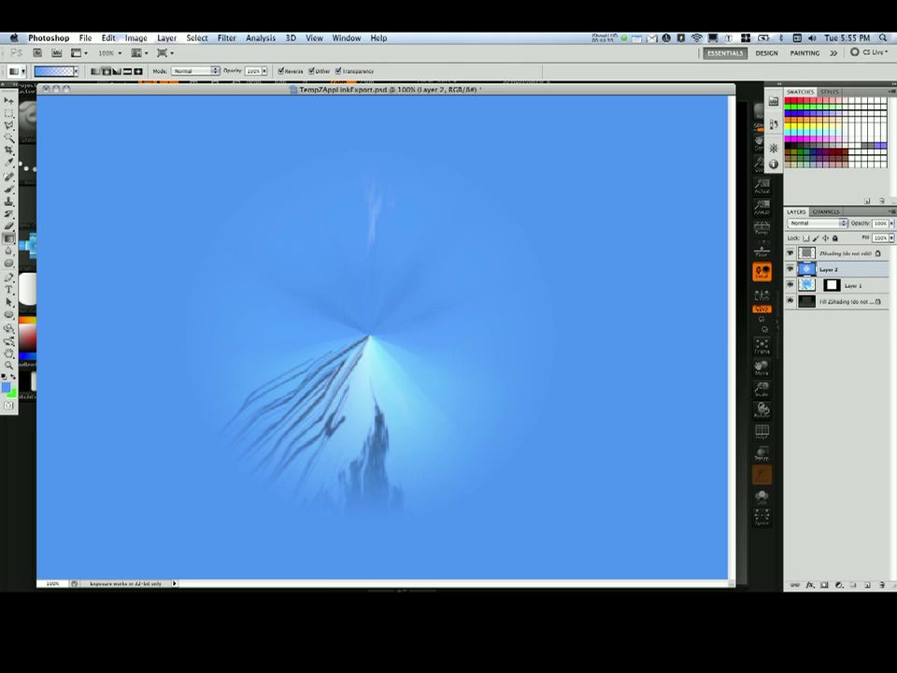
key("ctrl+z")
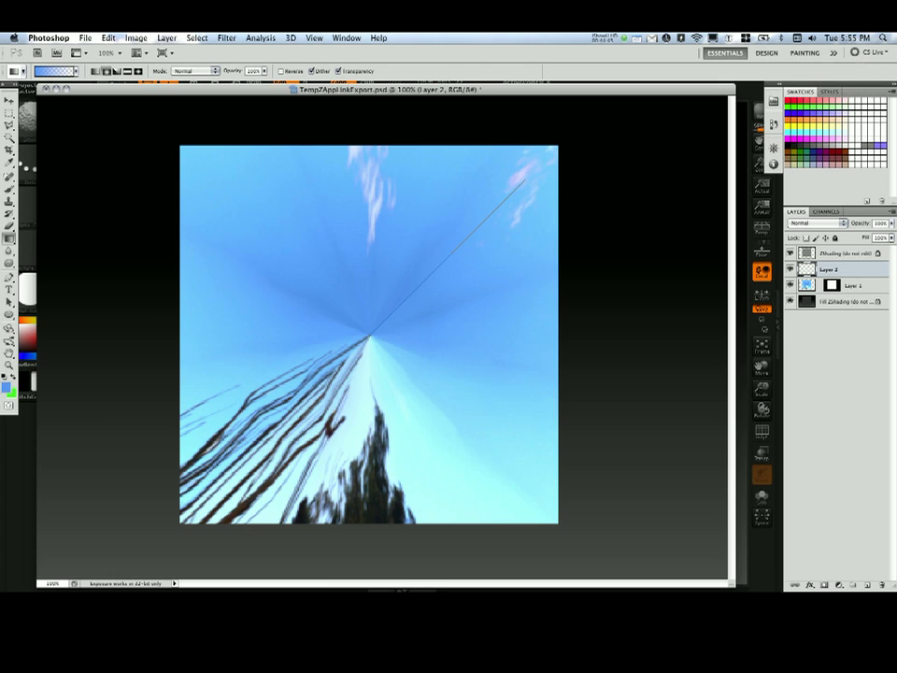
Apply two radial blue gradients outward from the pinch point toward the upper-right clouds on Layer 2.
left_click_drag(528, 179, 528, 179)
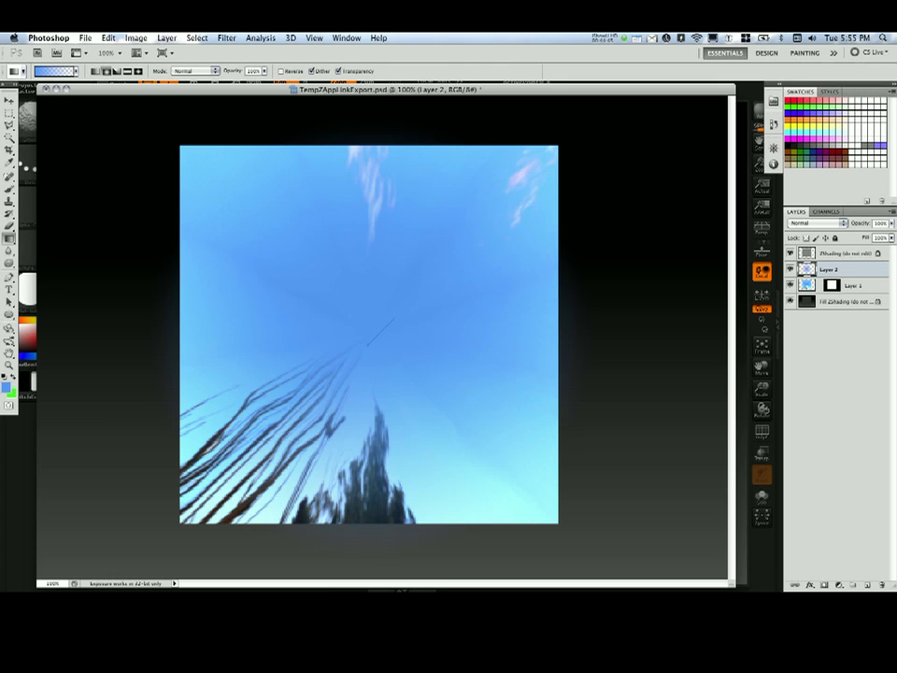
left_click_drag(394, 316, 526, 185)
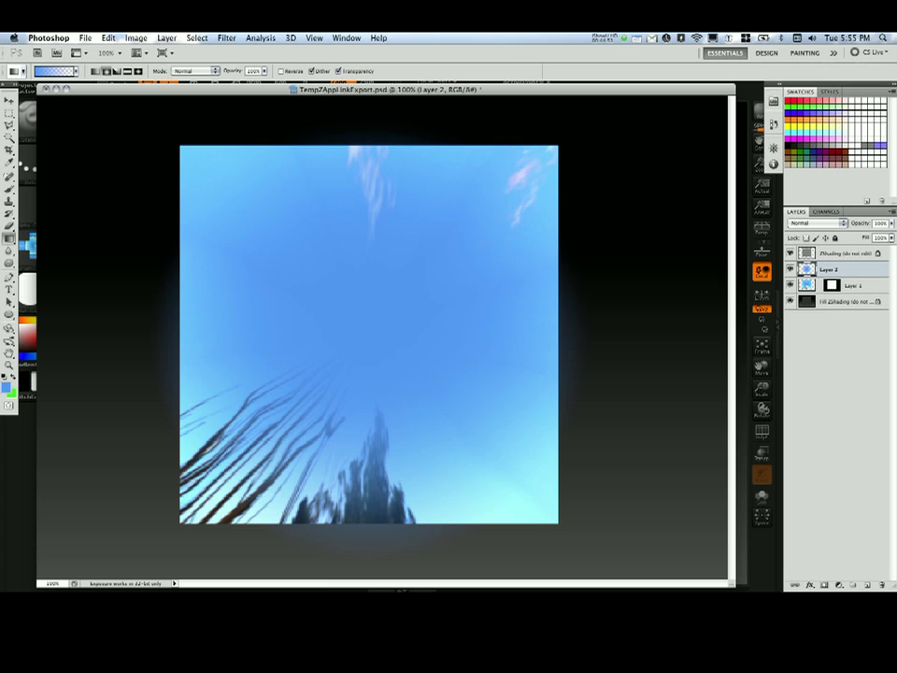
key("y")
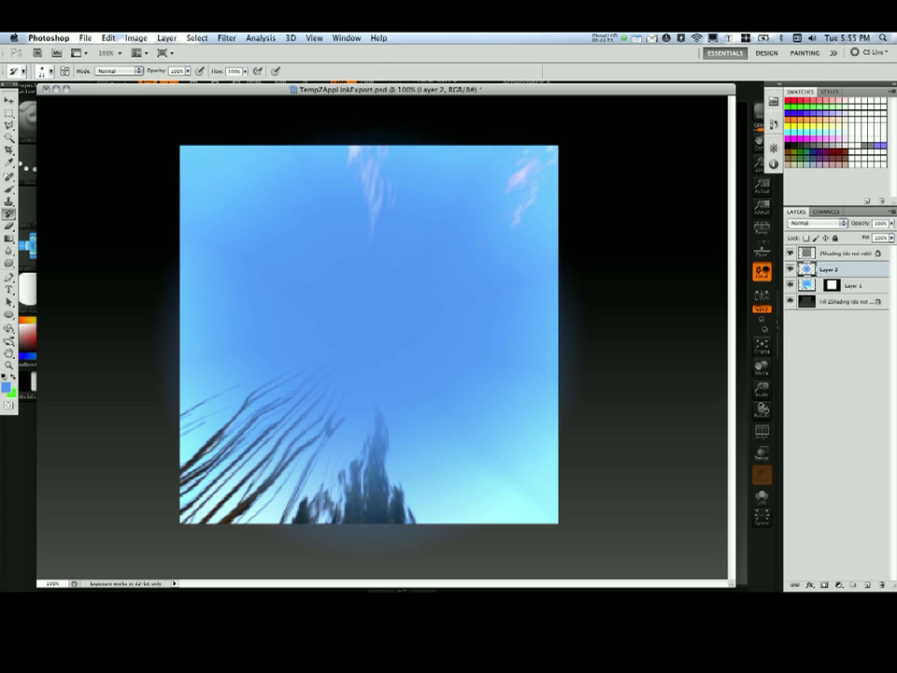
Sample a lighter sky blue and set up a larger soft round brush with 0% hardness.
key("i")
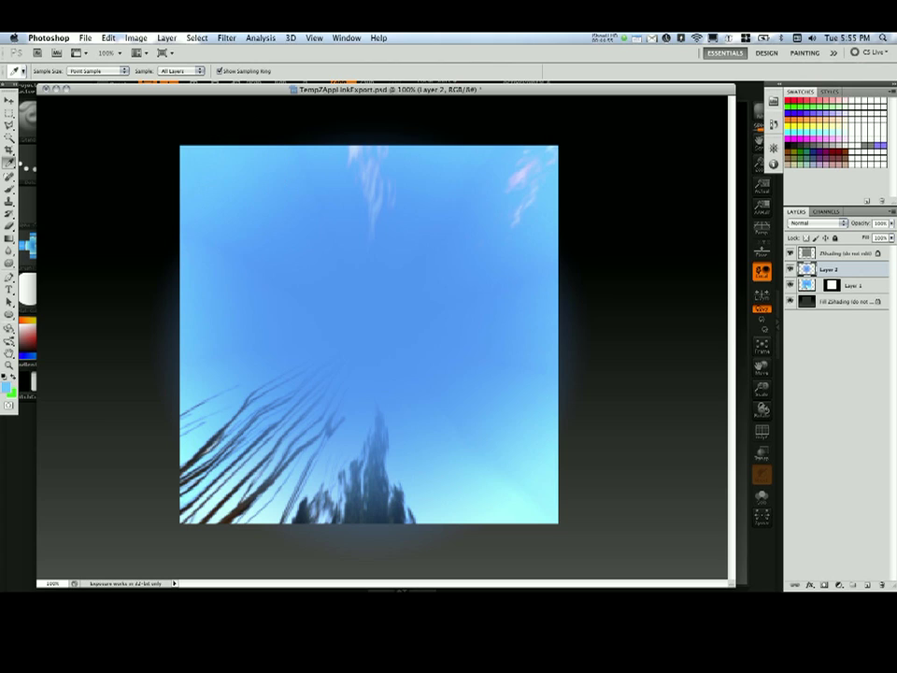
key("b")
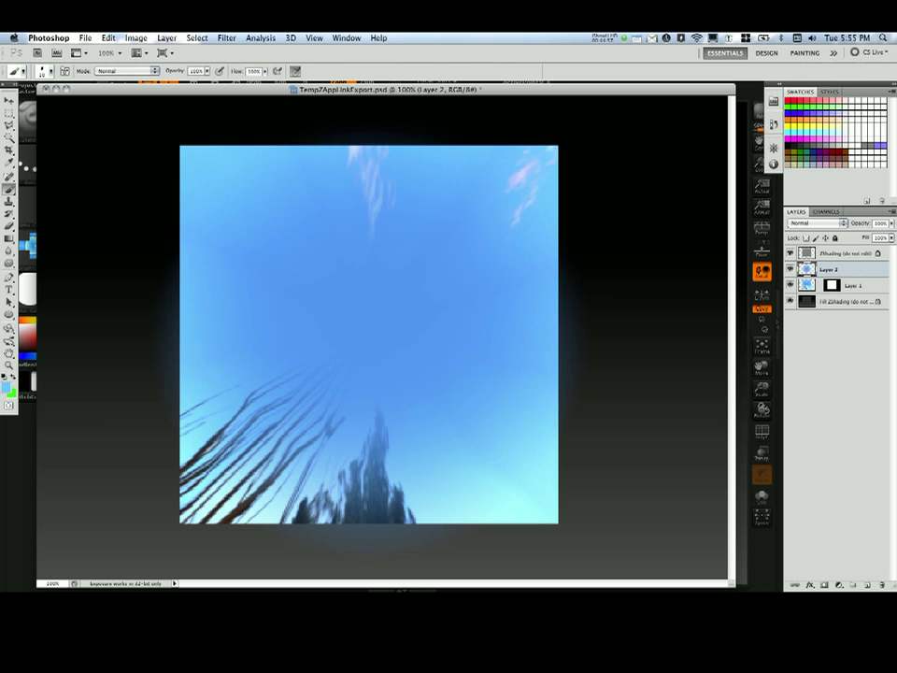
left_click(51, 71)
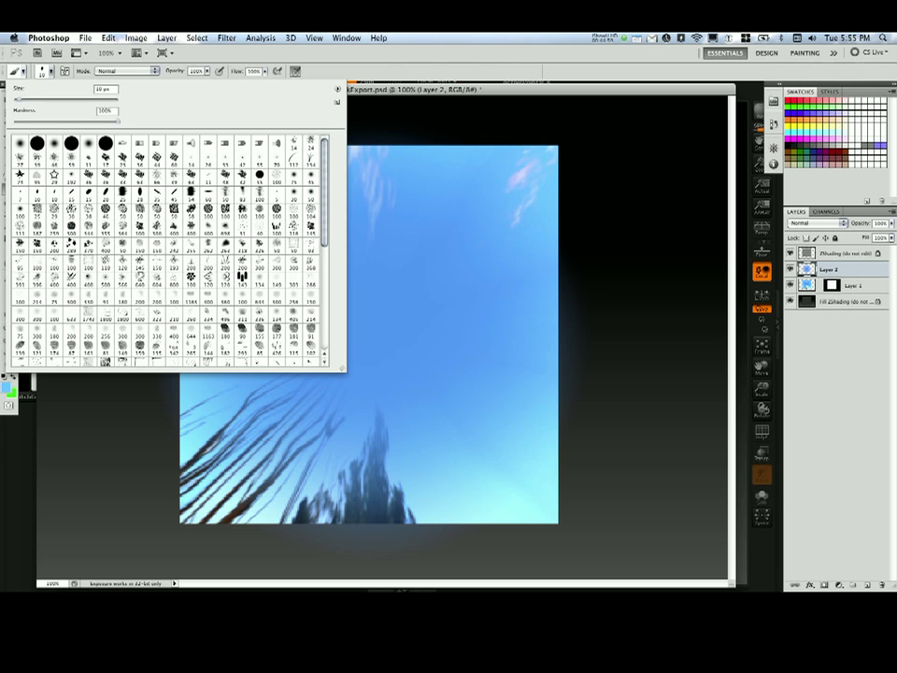
left_click(54, 143)
left_click(397, 204)
right_click(396, 205)
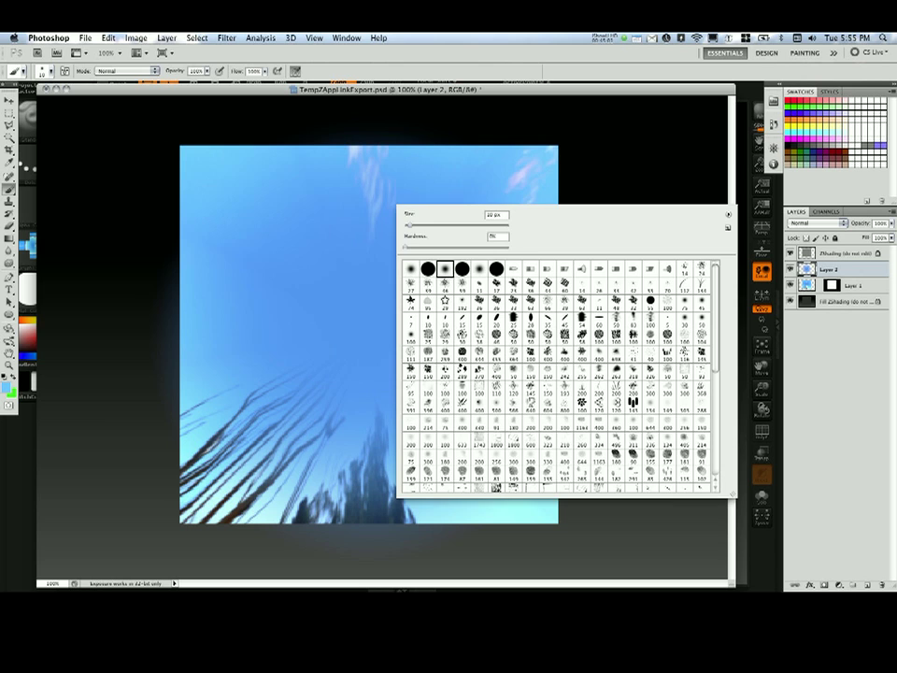
left_click(444, 226)
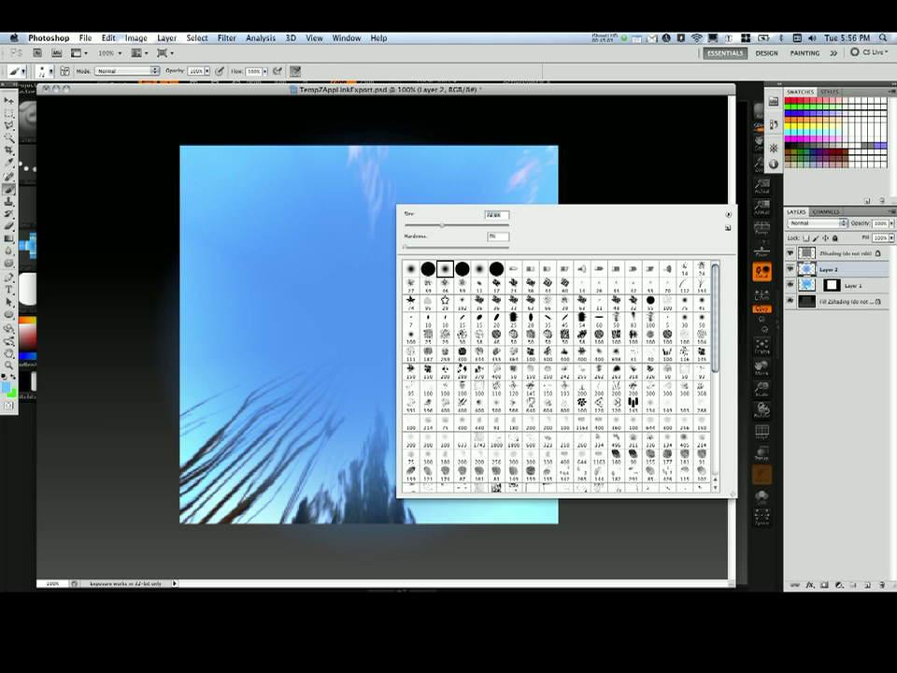
left_click_drag(443, 225, 458, 225)
key("bracketright")
key("Return")
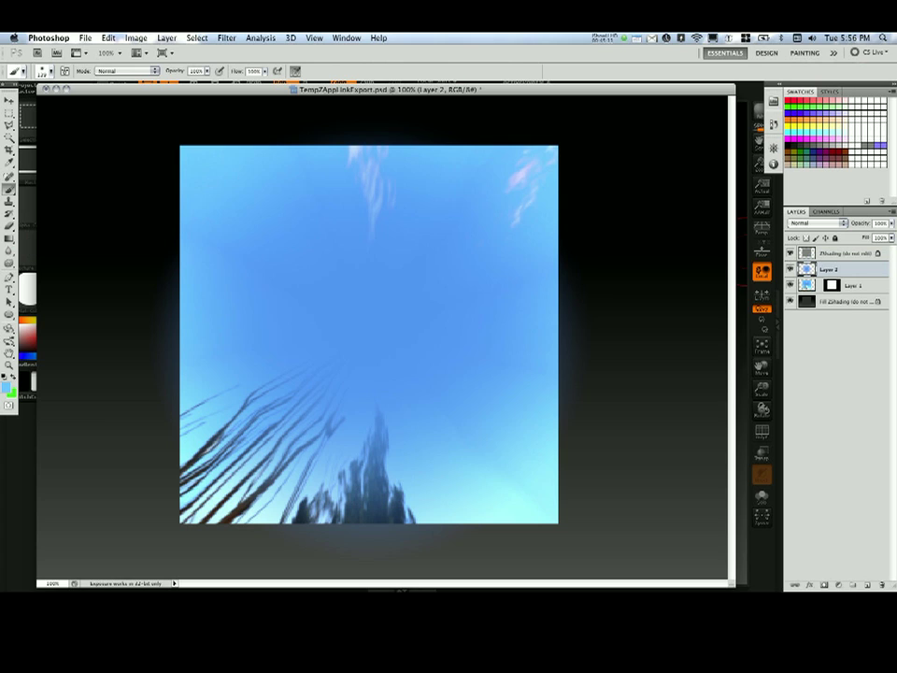
Add a new empty layer and move it beneath Layer 2.
key("ctrl+shift+n")
key("Return")
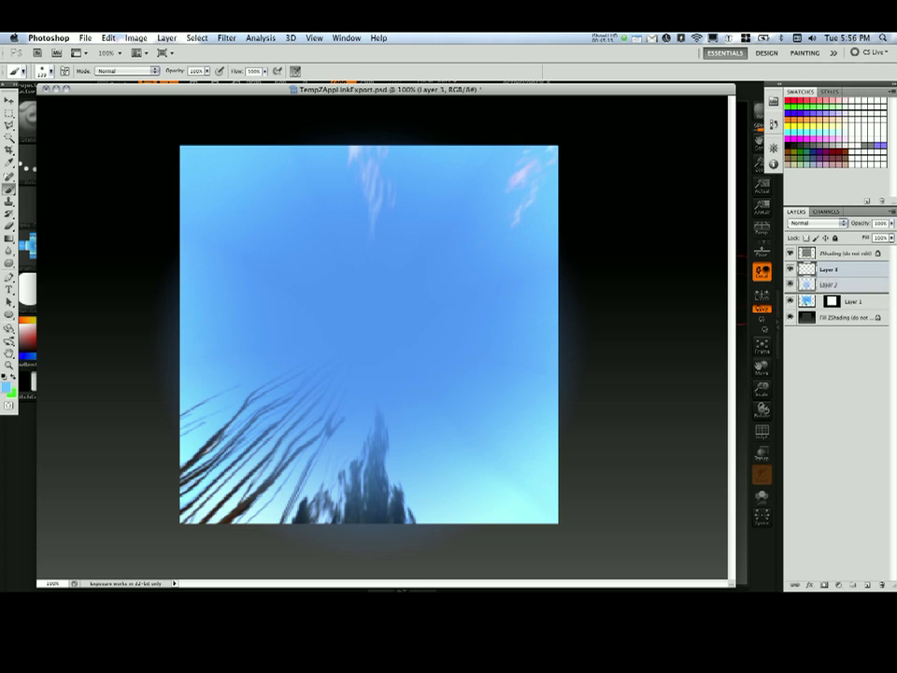
left_click_drag(830, 272, 830, 288)
Paint over the stretched branches and trees on Layer 3, resampling progressively lighter sky blues toward the face's lower edge.
mouse_move(292, 391)
left_mouse_down()
mouse_move(270, 405)
mouse_move(290, 430)
mouse_move(329, 417)
mouse_move(395, 445)
mouse_move(242, 414)
left_mouse_up()
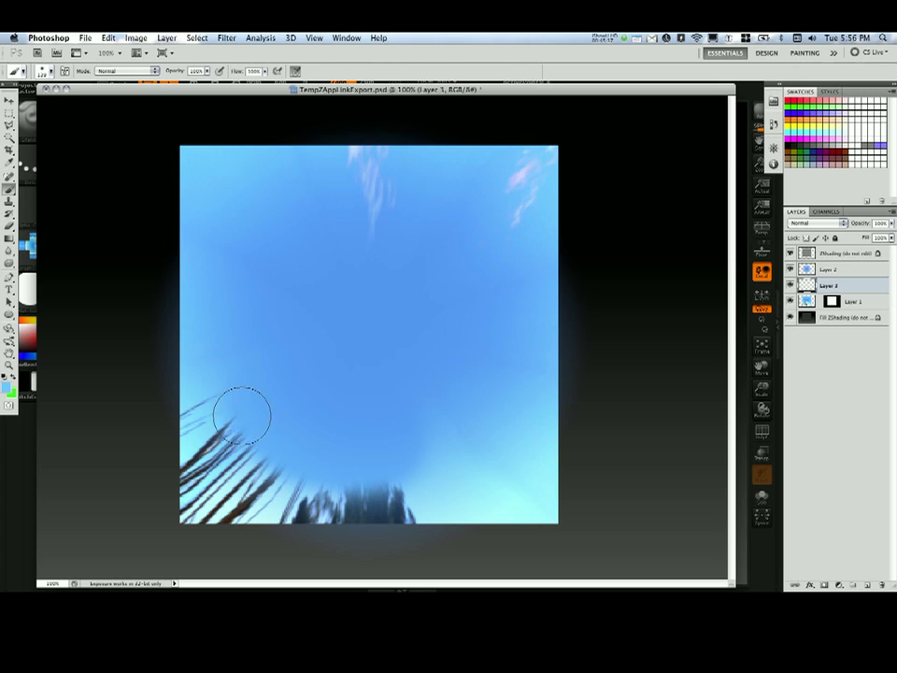
key("i")
key("b")
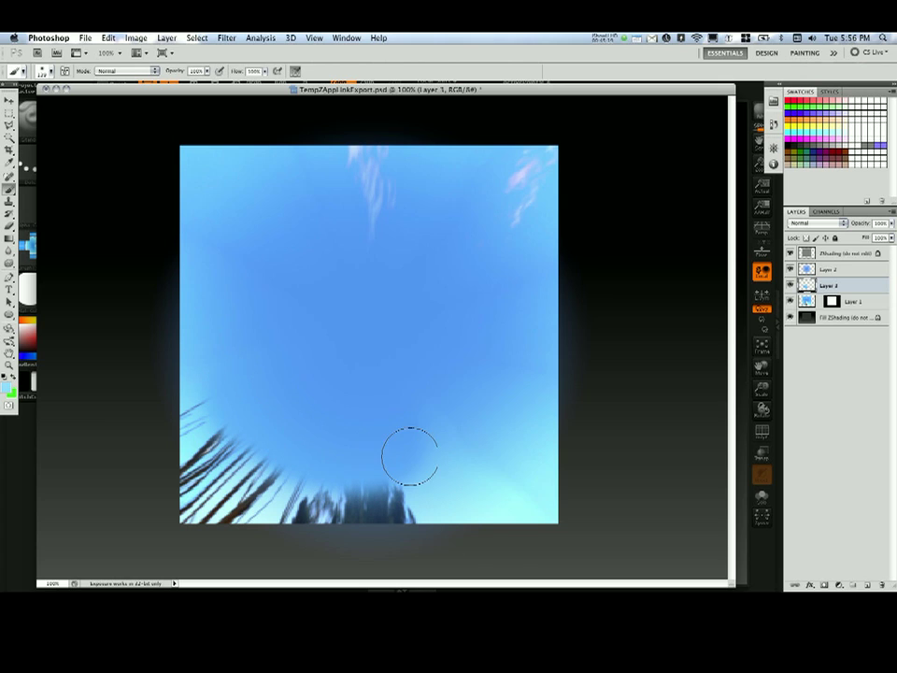
mouse_move(238, 415)
left_mouse_down()
mouse_move(222, 393)
mouse_move(251, 458)
mouse_move(461, 495)
mouse_move(256, 477)
mouse_move(220, 401)
mouse_move(214, 424)
mouse_move(276, 487)
mouse_move(227, 370)
mouse_move(218, 307)
mouse_move(326, 433)
mouse_move(253, 323)
mouse_move(317, 381)
left_mouse_up()
key("i")
key("b")
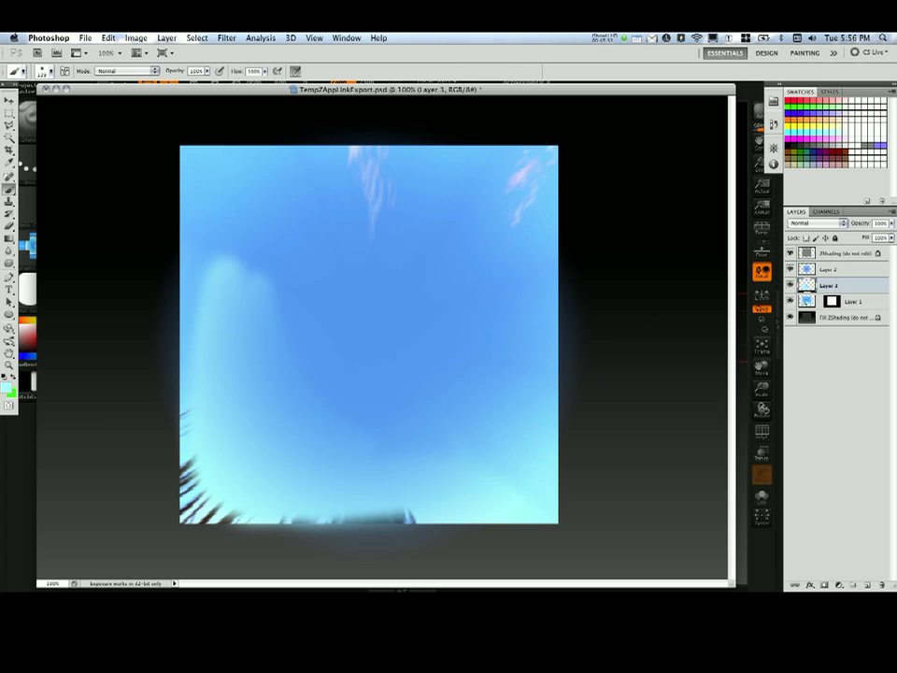
Narrow Layer 2's gradient to 93.20% width by pulling its left side in to the image edge.
left_click(841, 269)
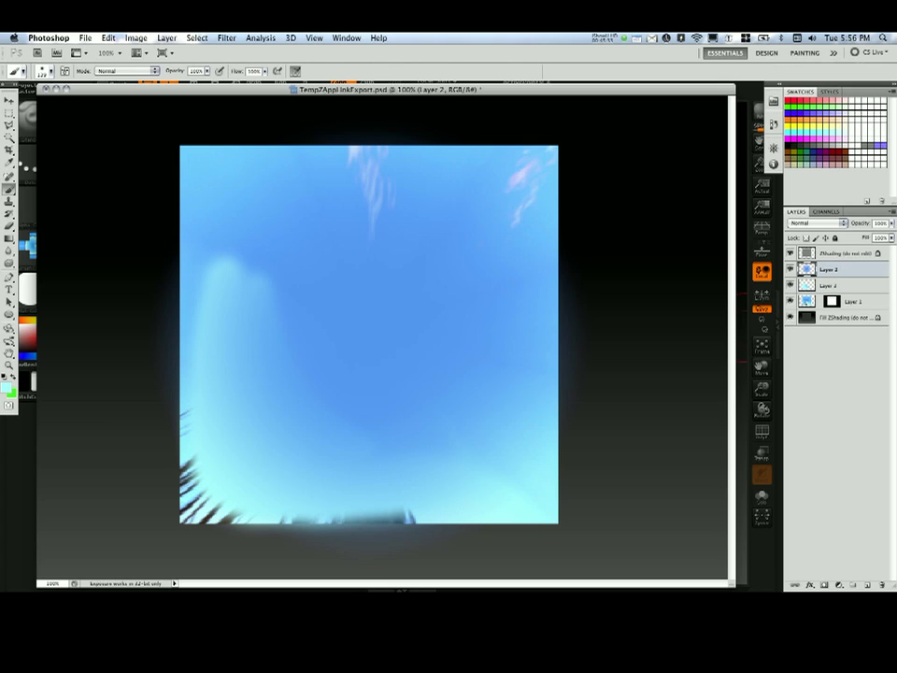
key("super+t")
left_click_drag(149, 337, 179, 338)
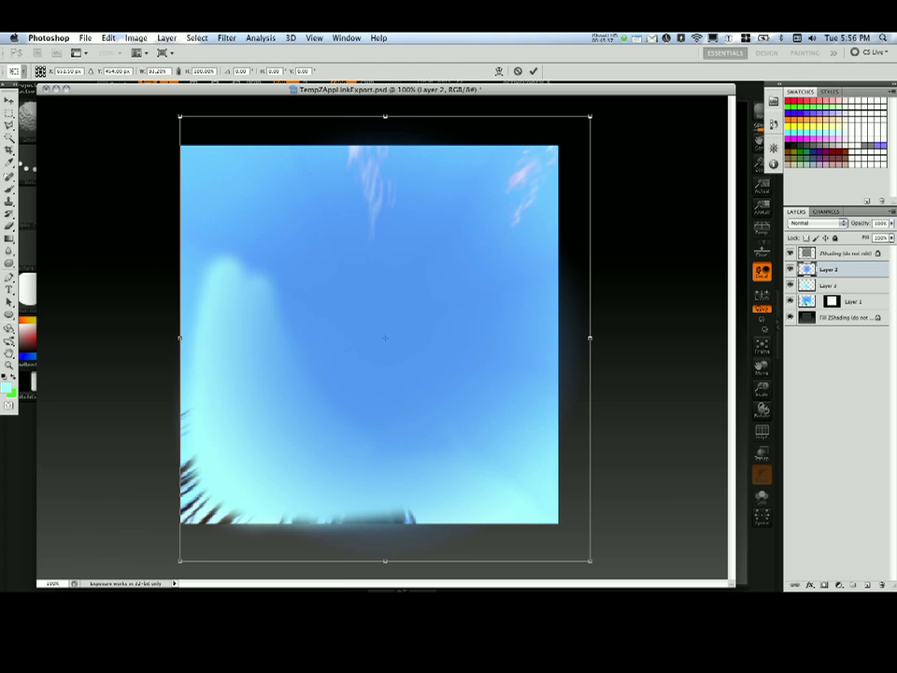
key("Return")
Sample the deeper sky blue and brush it over the inner edge of the pale streaks on Layer 2, undoing unwanted strokes.
key("i")
left_click(272, 237, "alt")
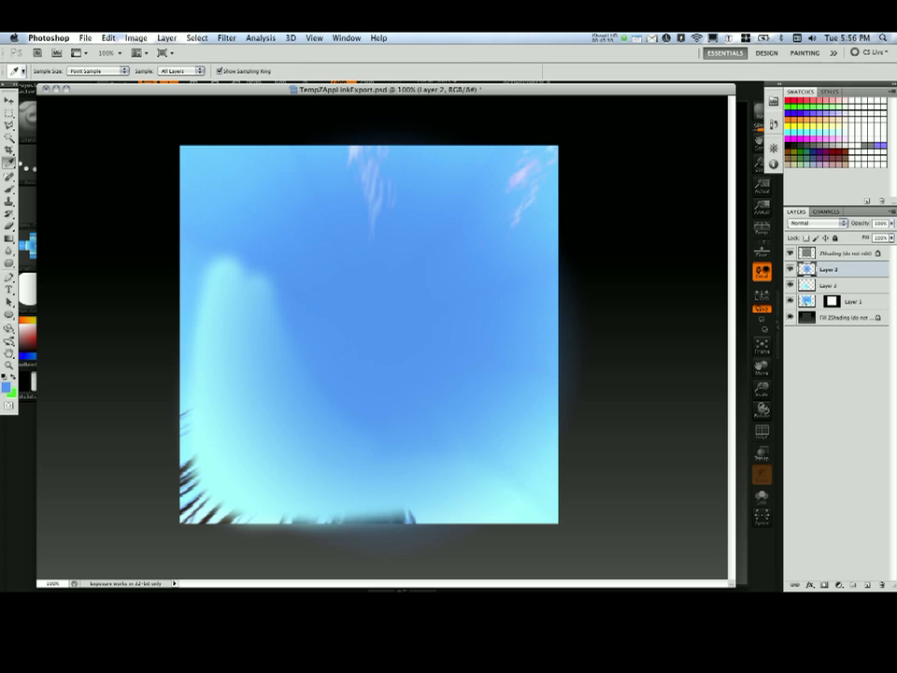
left_click_drag(248, 282, 252, 320)
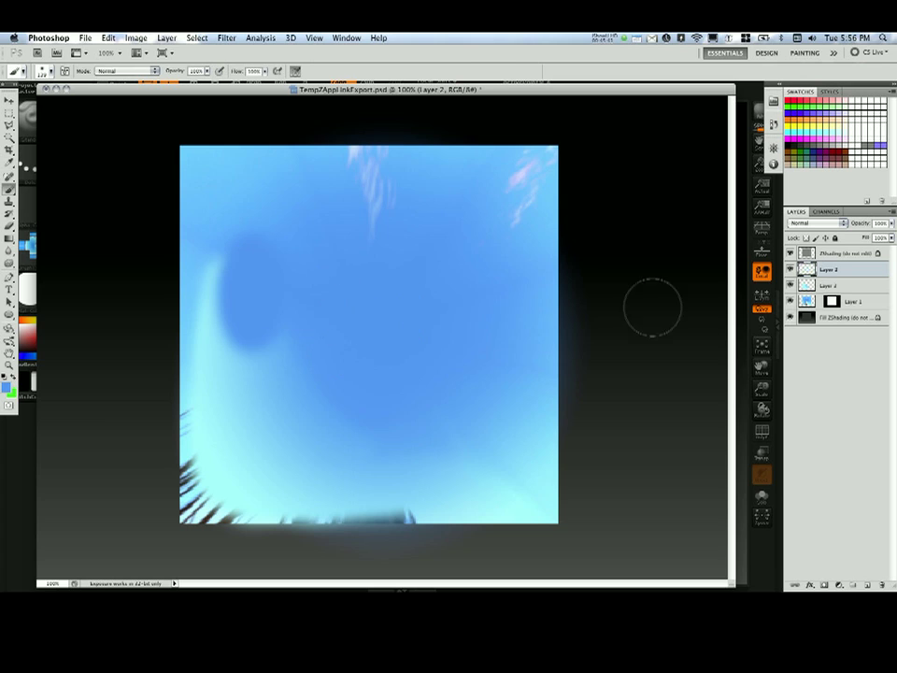
key("super+z")
mouse_move(267, 264)
left_mouse_down()
mouse_move(271, 301)
mouse_move(234, 304)
left_mouse_up()
key("ctrl+z")
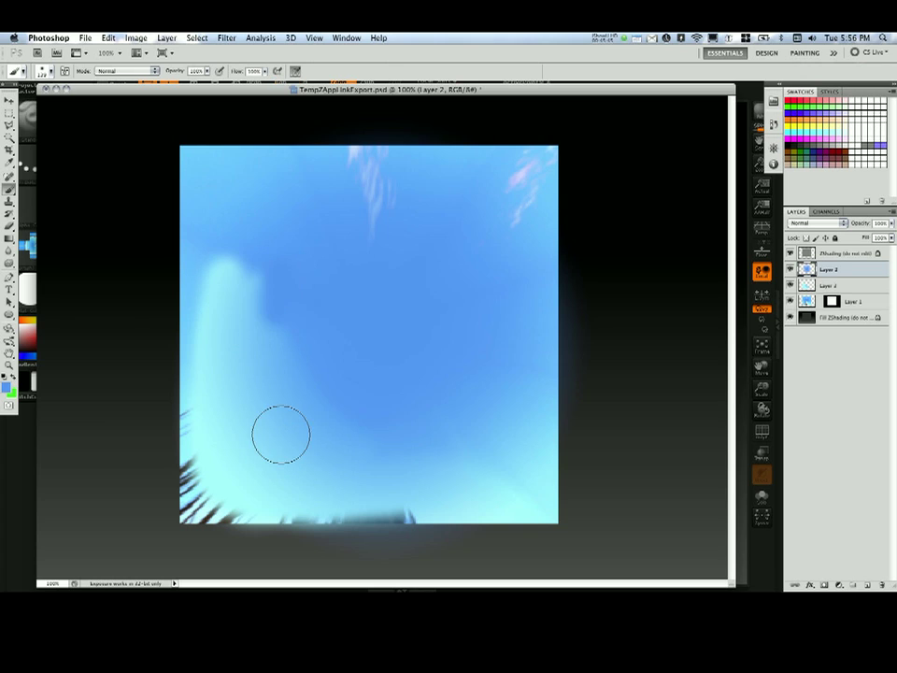
Start opening a file from the sky_ref folder and preview DSC_2864.JPG.
left_click(85, 37)
left_click(100, 61)
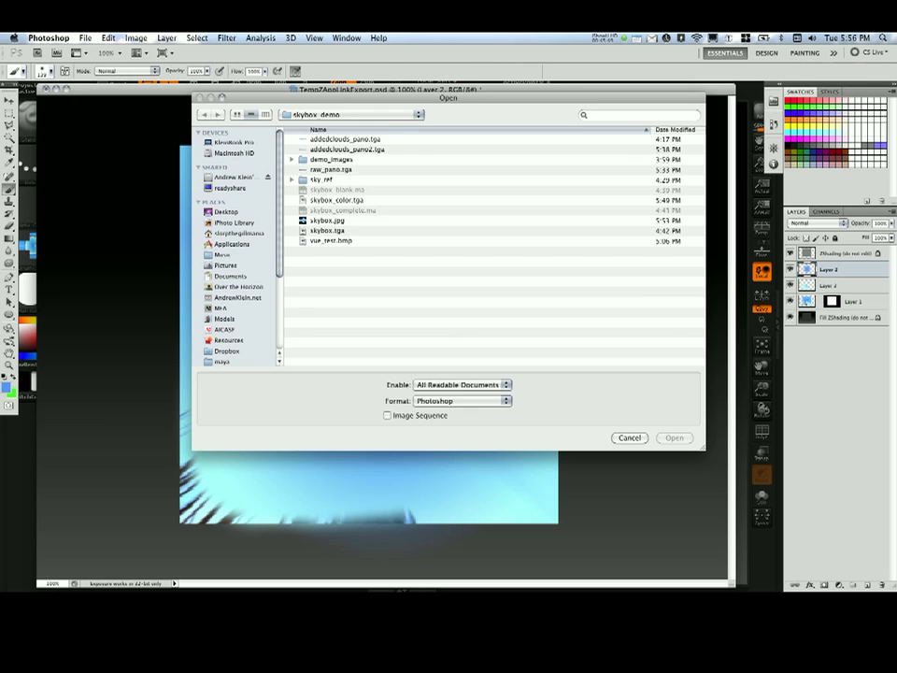
double_click(321, 180)
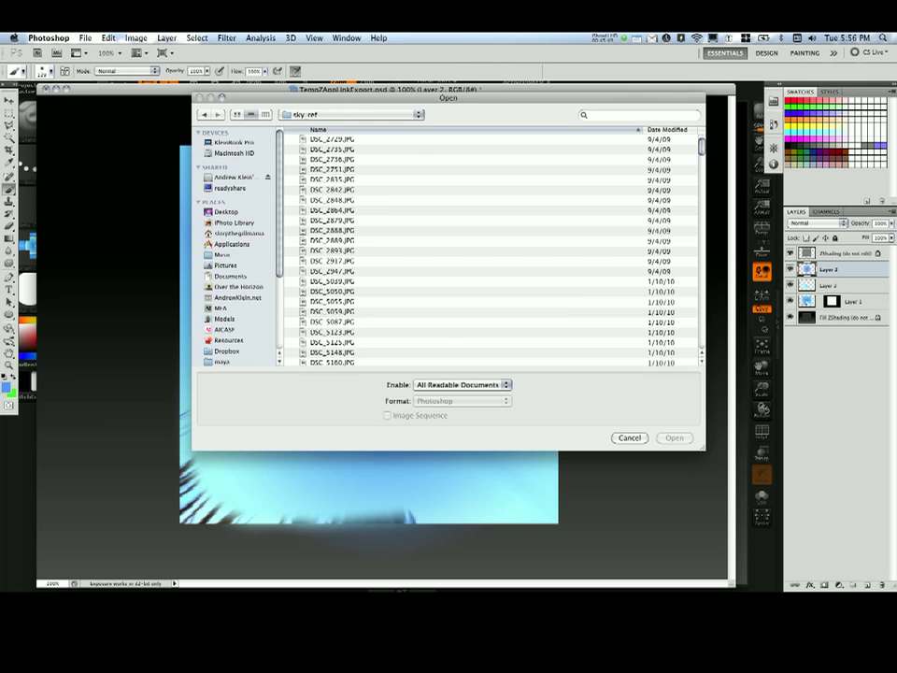
left_click(333, 211)
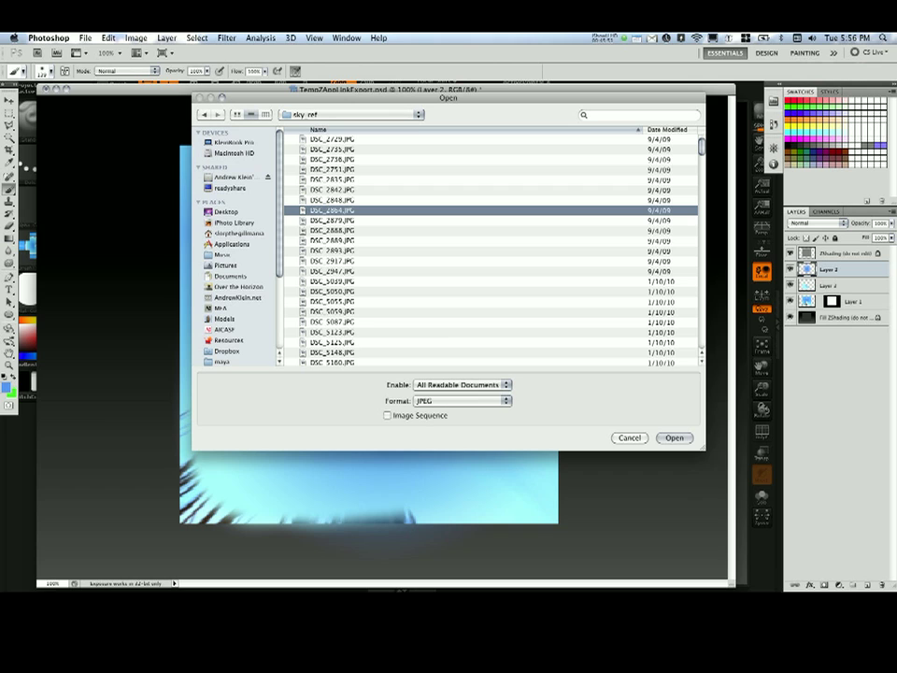
key("space")
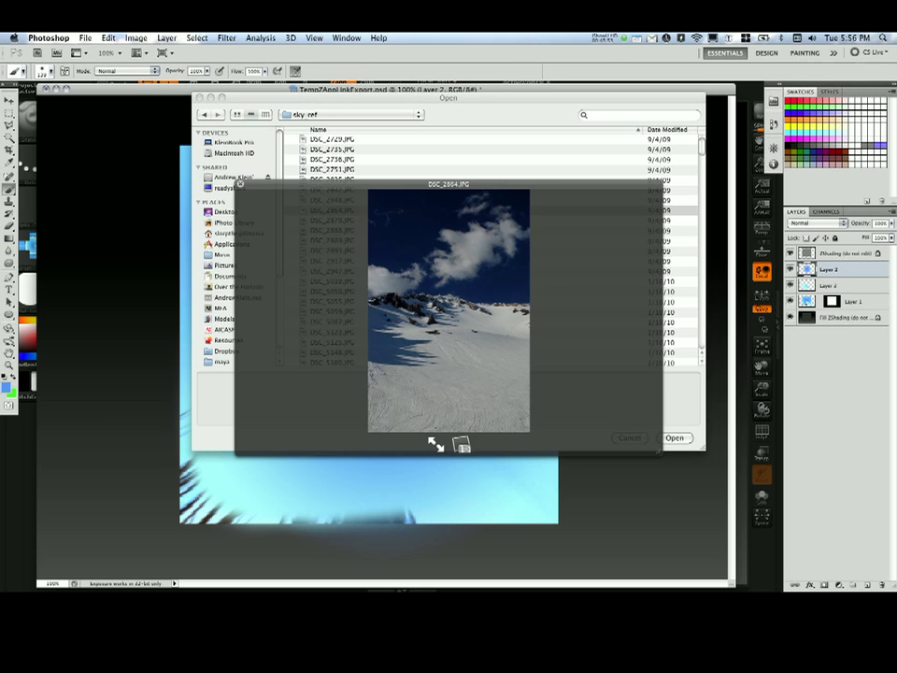
Look through the previews of the sky_ref reference photos for a blue sky with usable white clouds.
key("Down")
key("Down")
key("Down")
key("Down")
key("Down")
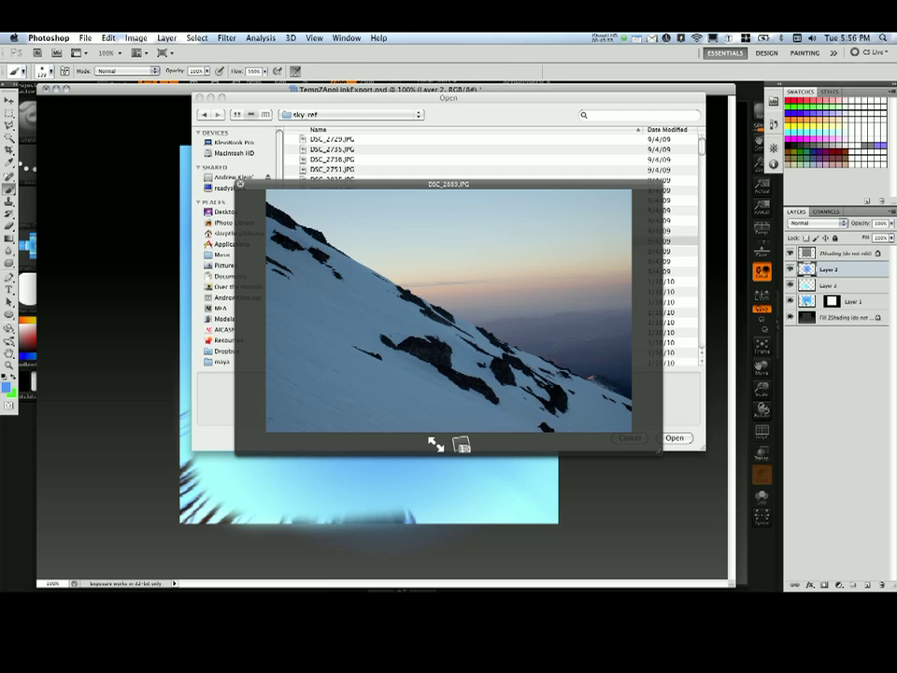
key("Down")
key("Down")
key("Down")
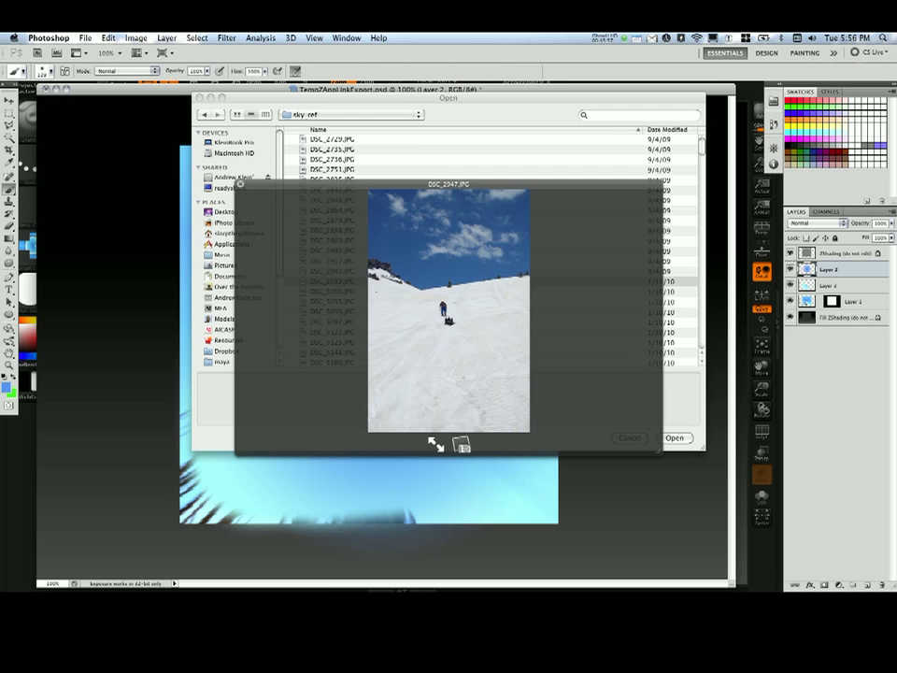
key("Down")
key("Down")
key("Down")
key("Down")
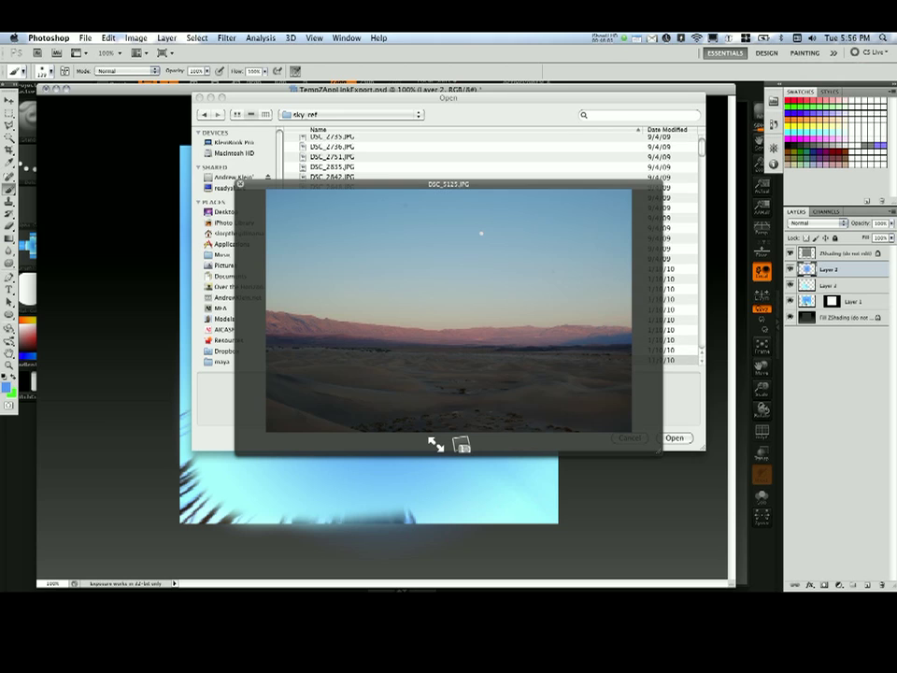
key("Down")
key("Down")
key("Down")
key("Down")
key("Down")
key("Down")
key("Down")
key("Down")
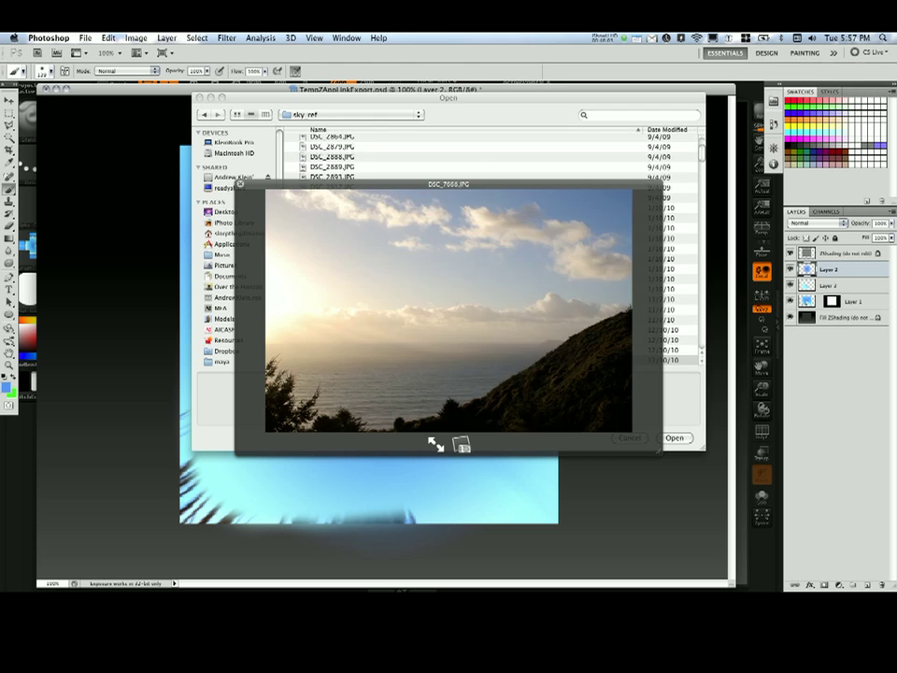
key("Down")
key("Down")
key("Down")
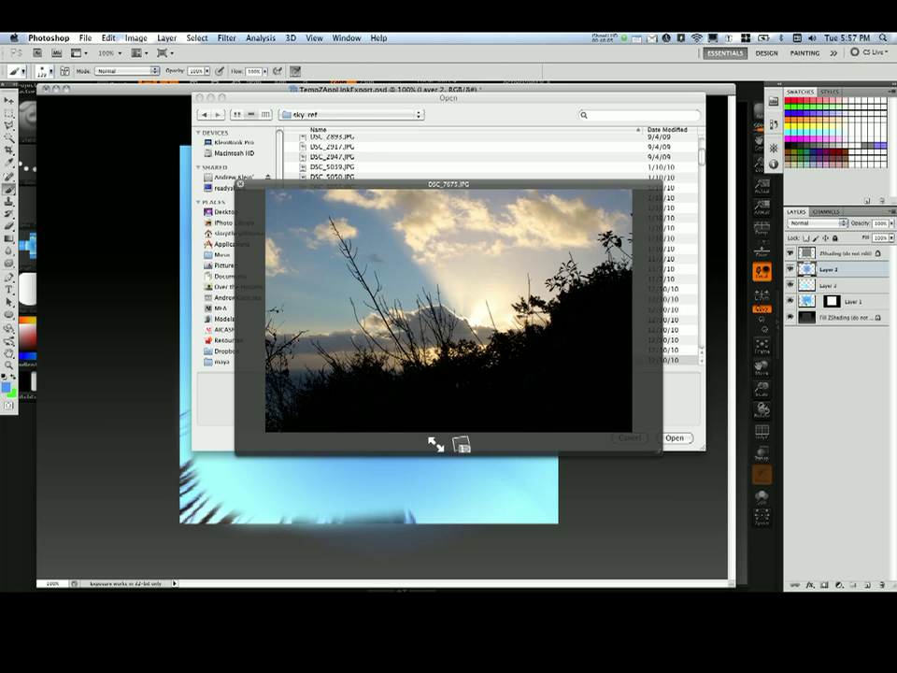
key("Down")
key("Down")
key("Down")
key("Down")
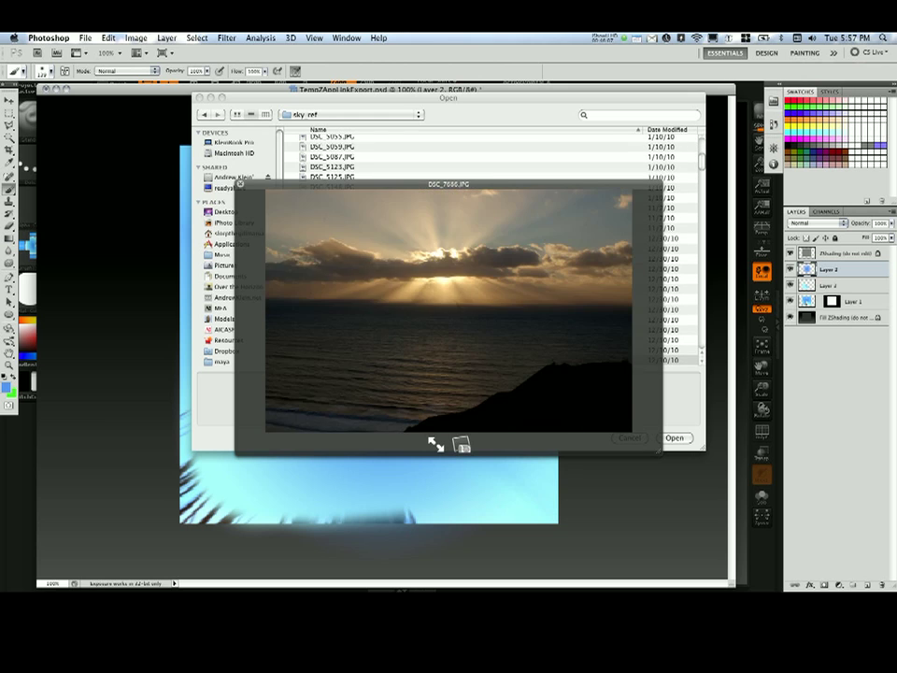
key("Down")
key("Down")
key("Down")
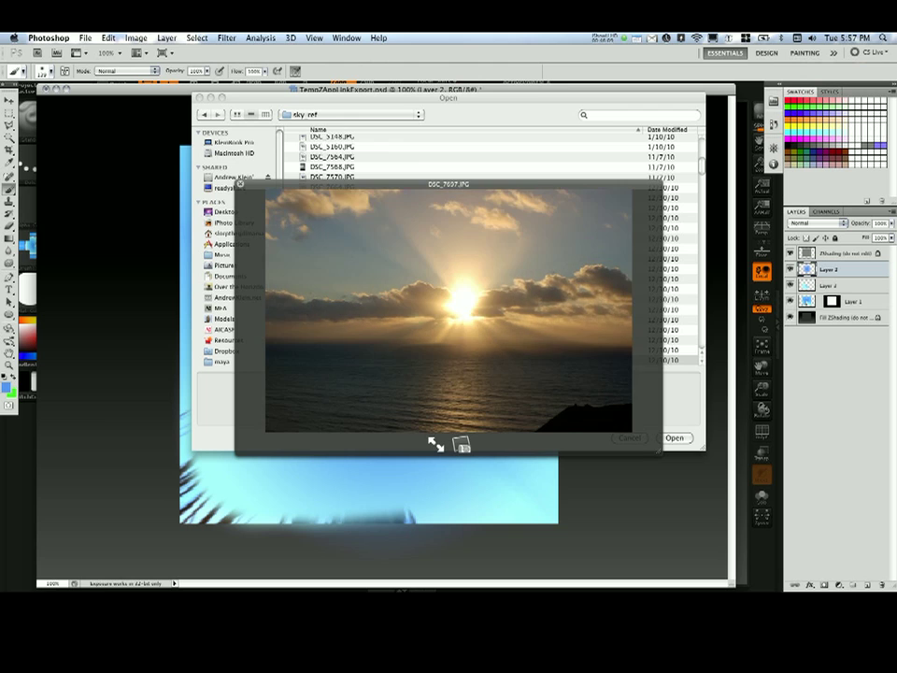
key("Down")
key("Down")
key("Down")
key("Down")
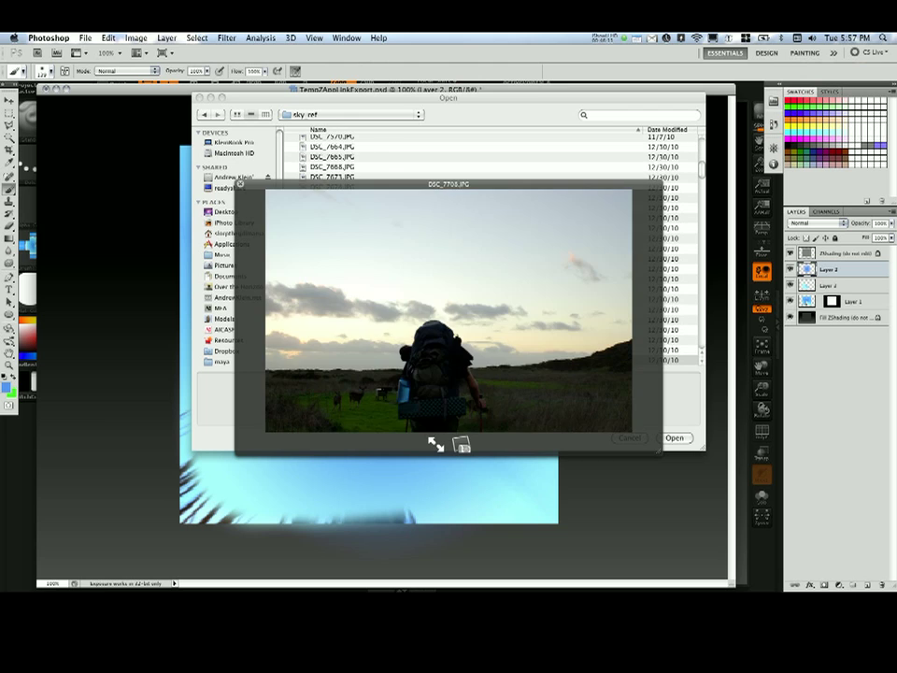
key("Down")
key("Down")
key("Down")
key("Down")
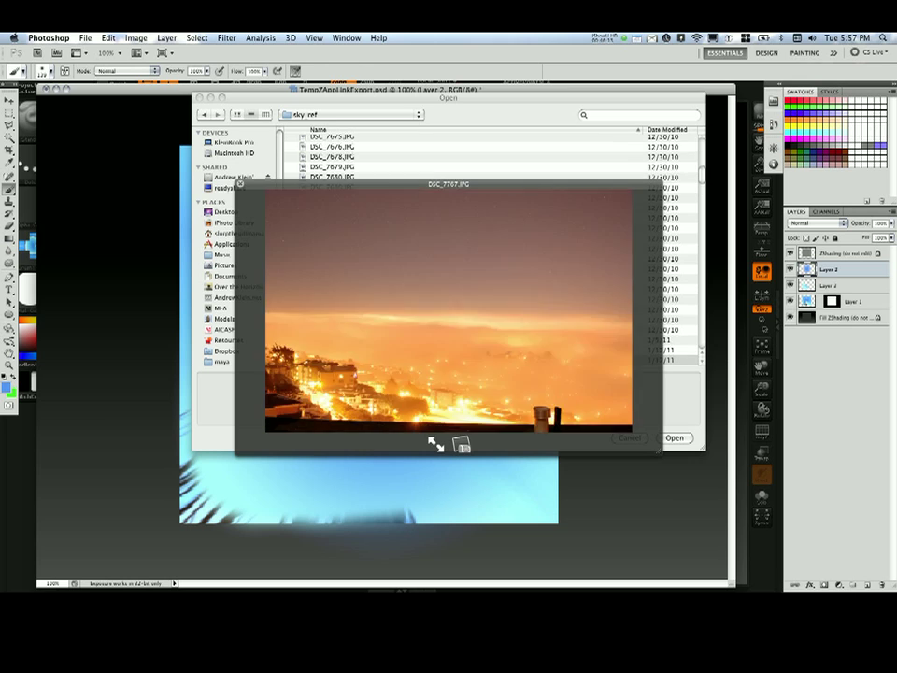
key("Down")
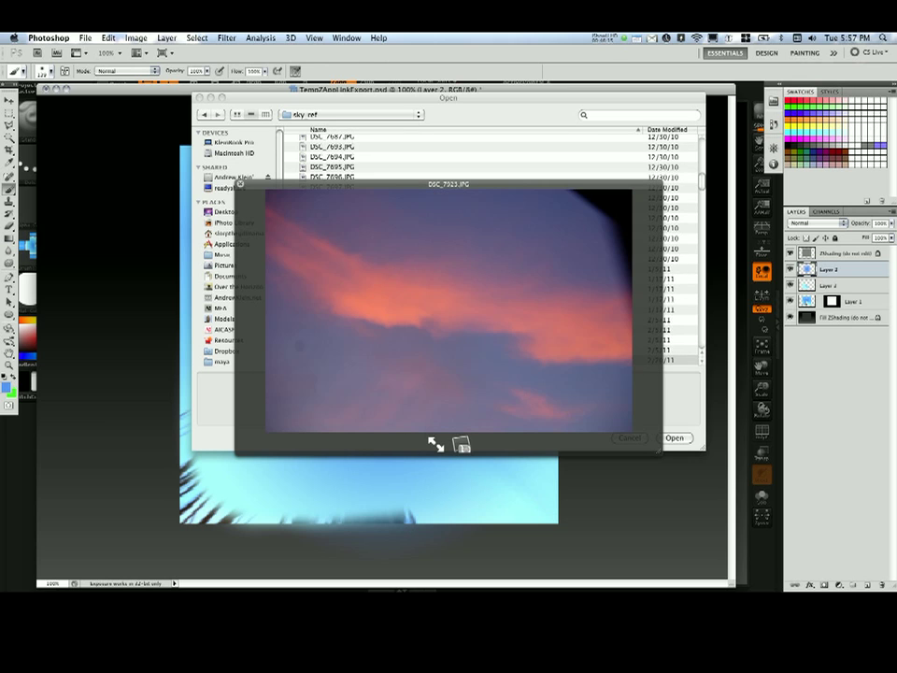
key("Down")
key("Down")
key("Down")
key("Down")
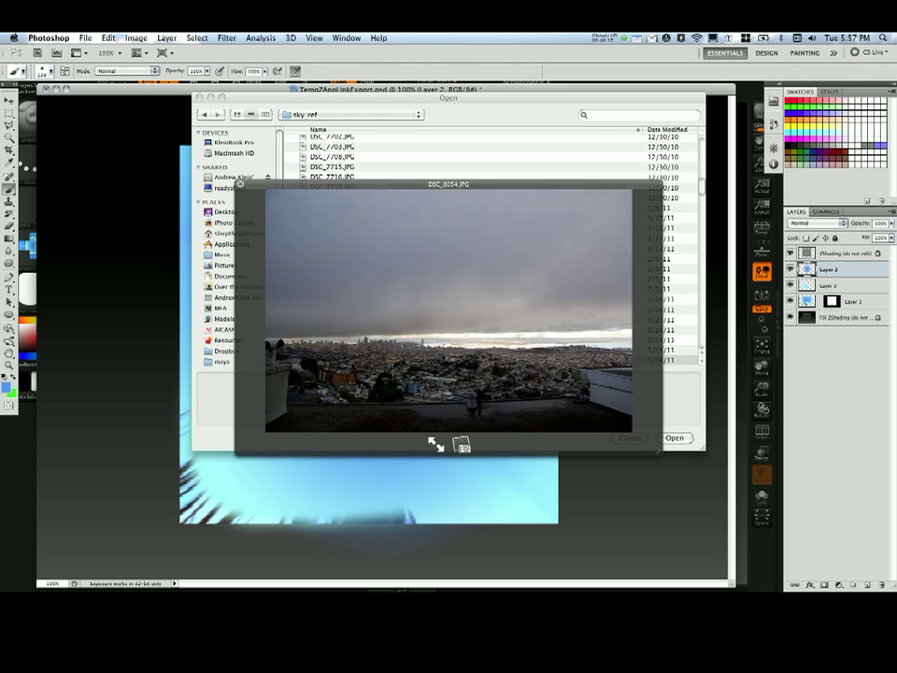
key("Down")
key("Down")
key("Down")
key("Down")
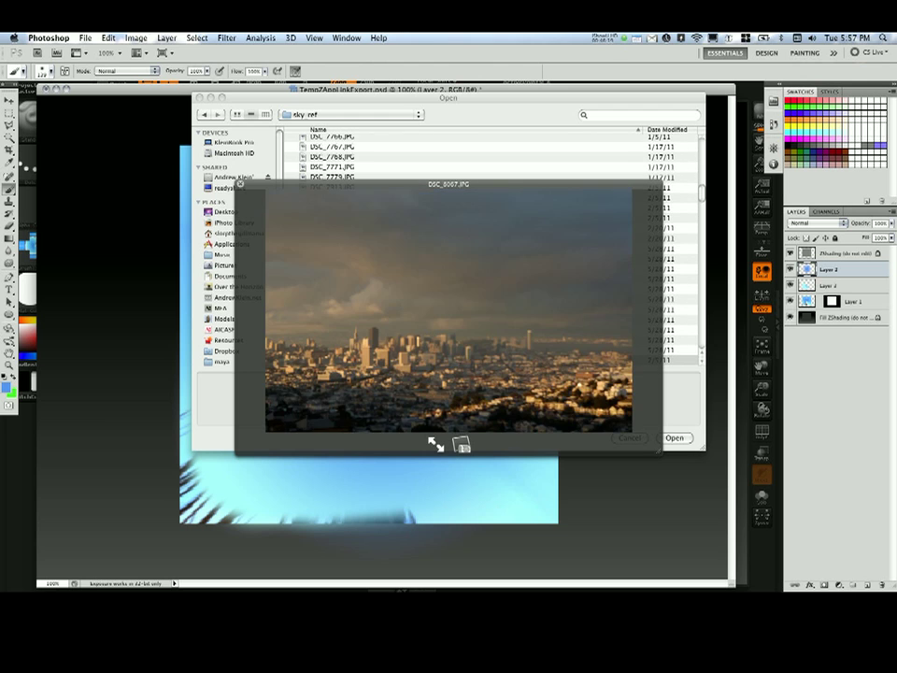
key("Down")
key("Up")
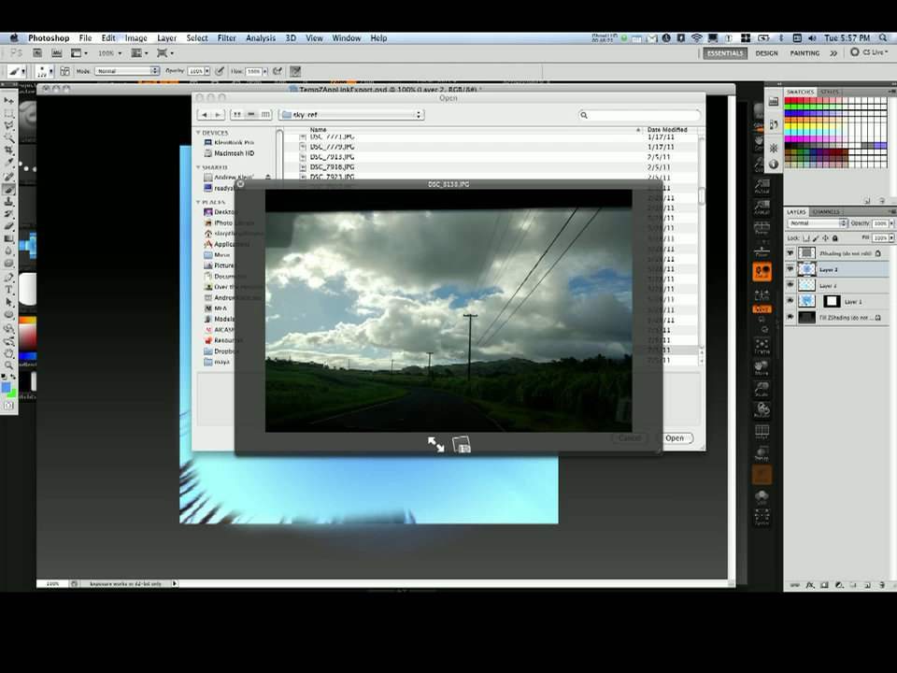
key("Up")
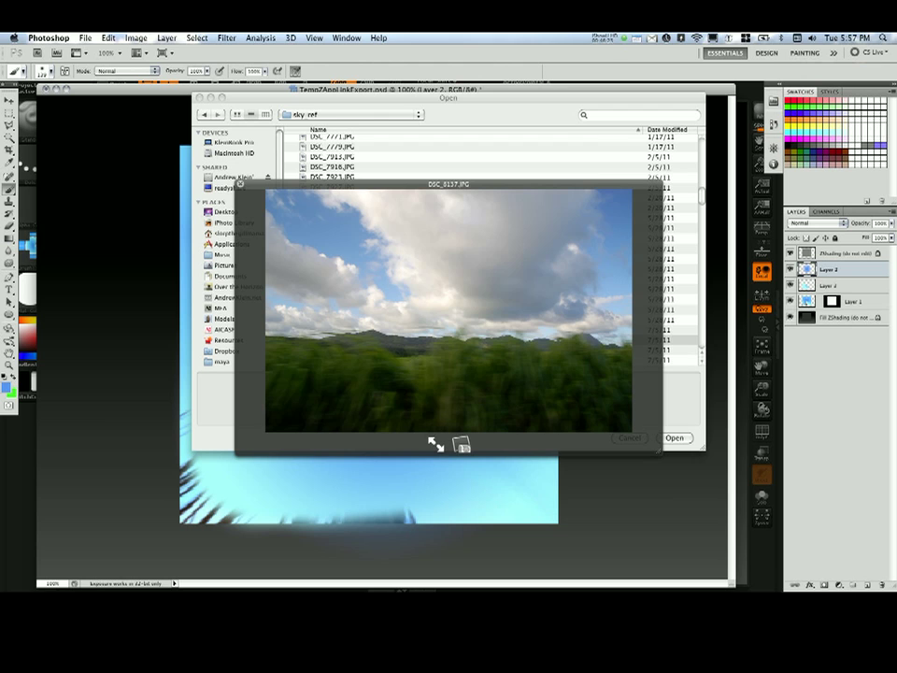
key("Down")
key("Down")
key("Down")
key("Down")
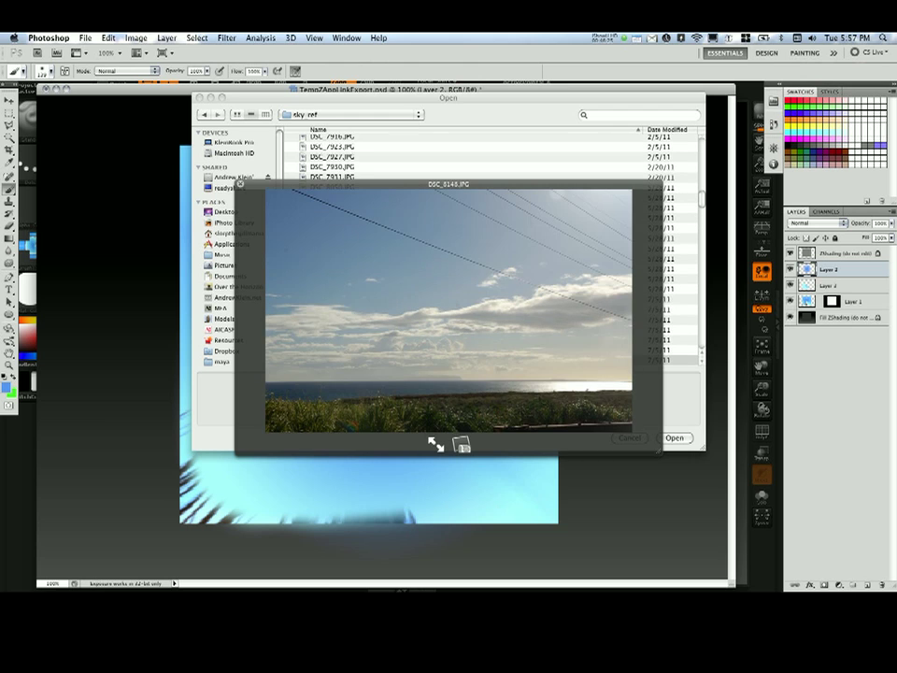
key("Down")
key("Down")
key("Down")
key("Down")
key("Down")
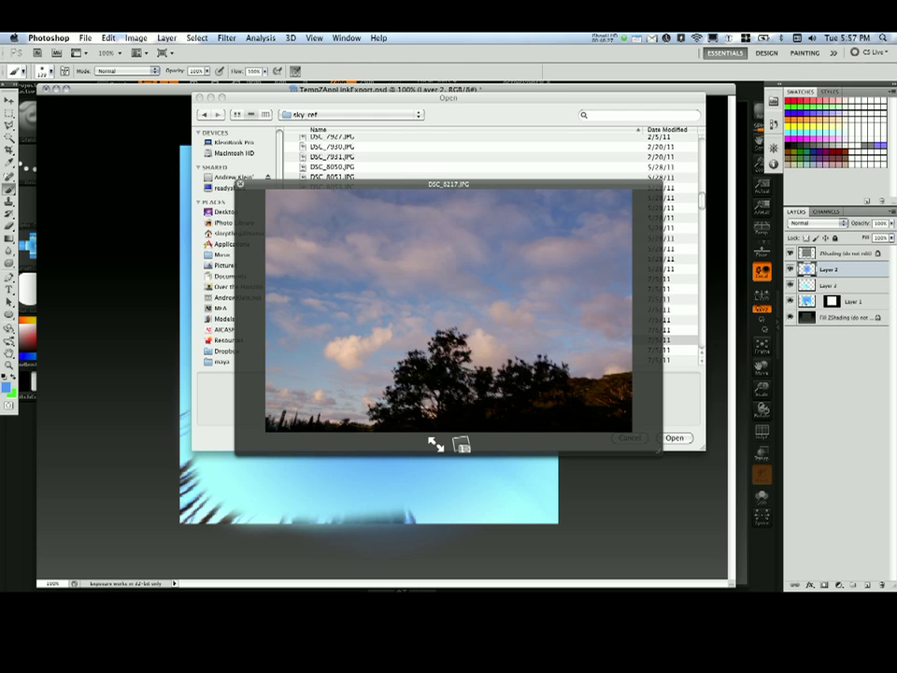
key("Down")
key("Down")
key("Down")
key("Down")
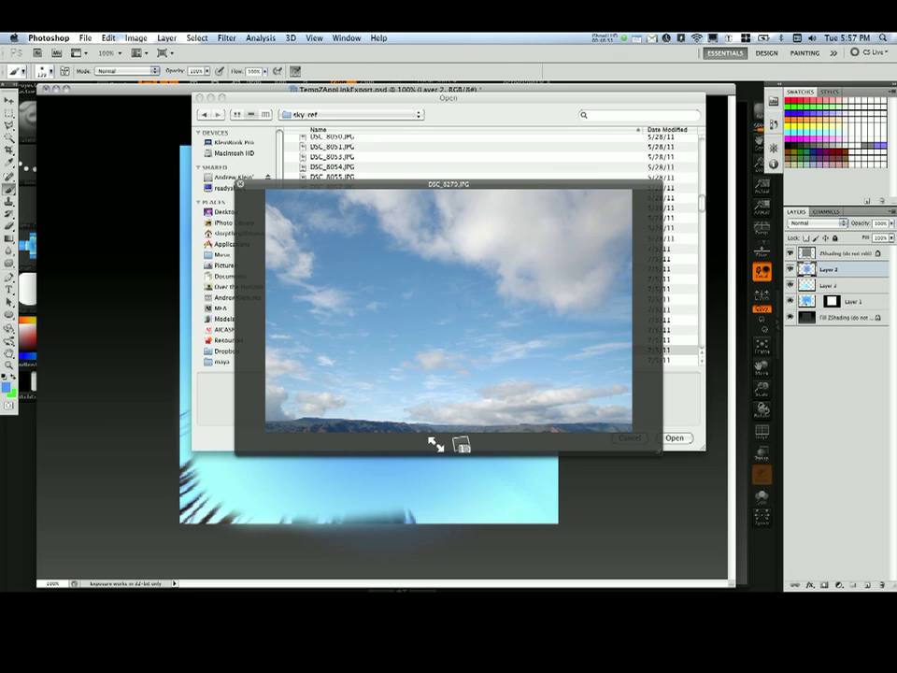
Open DSC_8279.JPG from the sky_ref folder.
key("Down")
key("Up")
key("space")
key("Return")
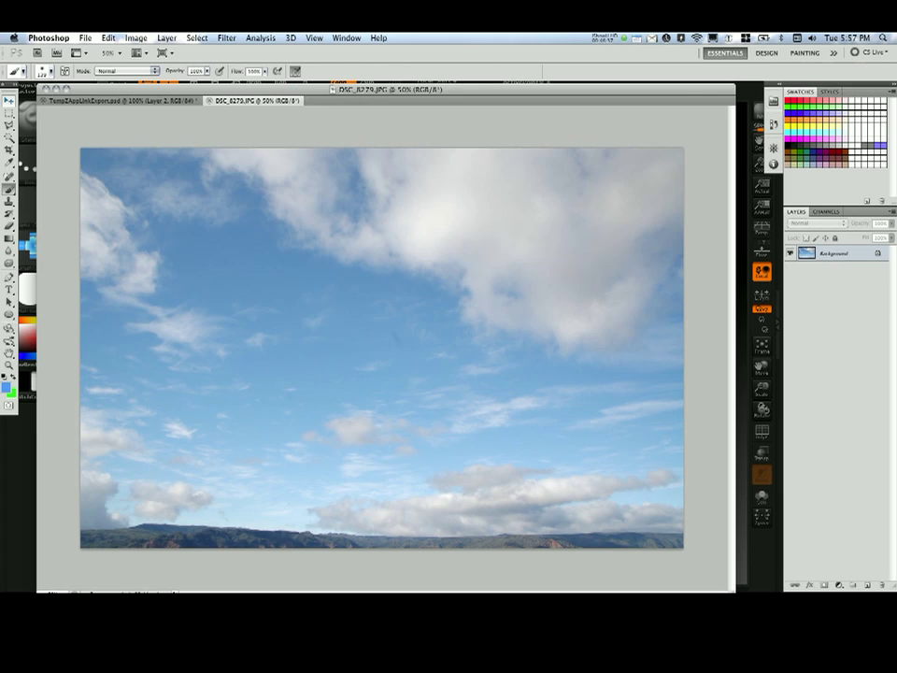
Outline the wispy clouds in the left half of the sky photo with a polygonal lasso selection and copy them.
key("l")
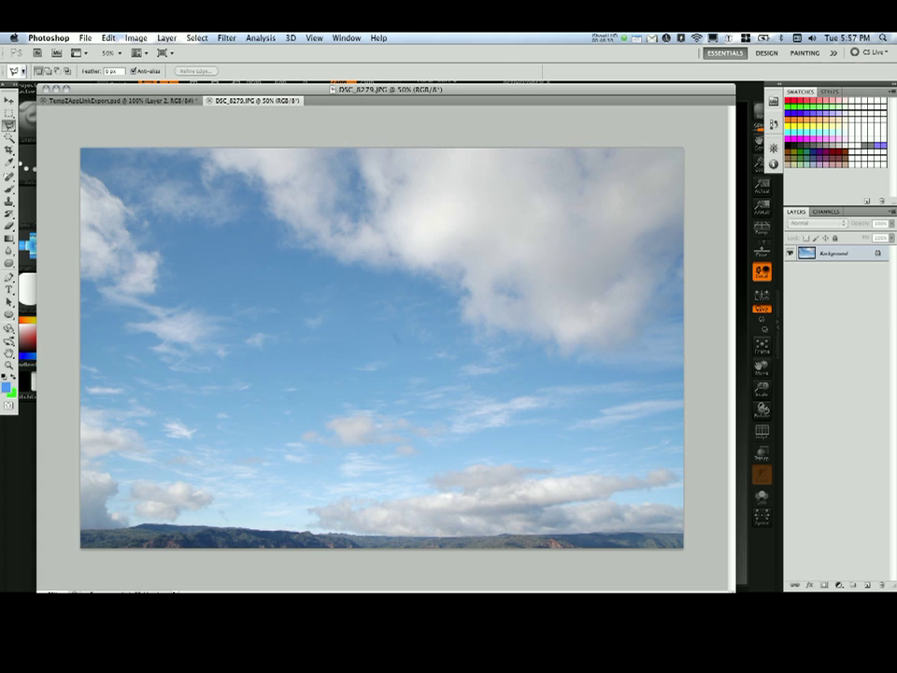
left_click(189, 290)
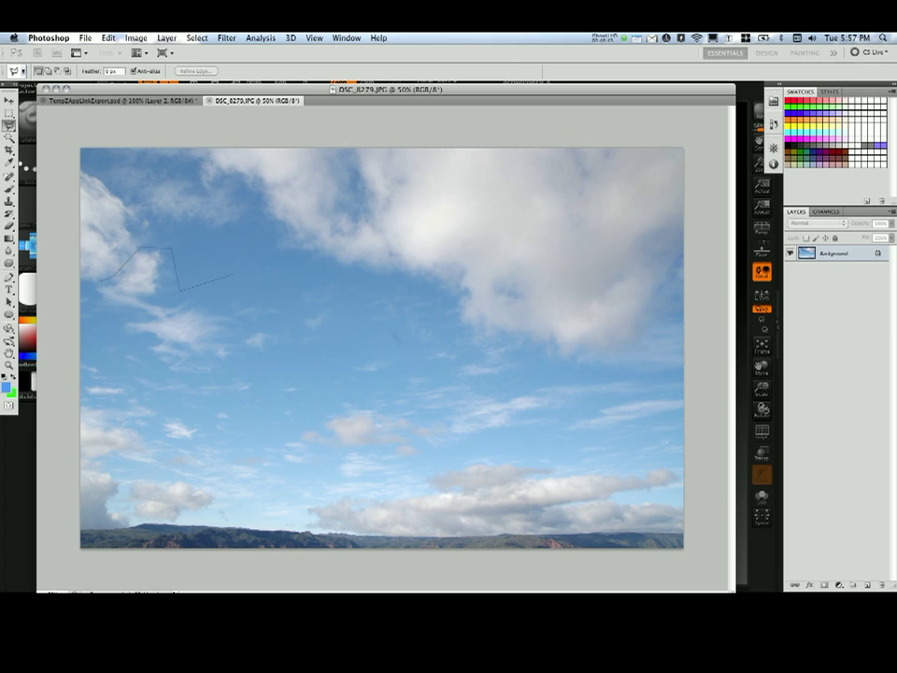
left_click_drag(134, 383, 187, 414)
mouse_move(264, 405)
left_mouse_down()
mouse_move(337, 351)
mouse_move(309, 274)
left_mouse_up()
left_click(181, 289)
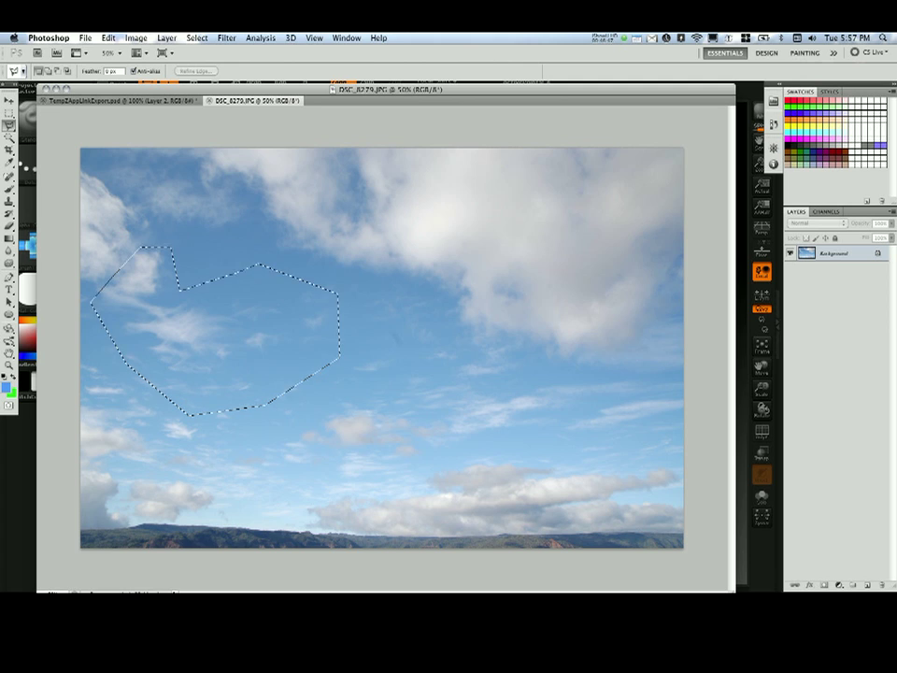
Close the photo and paste the clouds into TempZAppLinkExport.psd, shrinking and rotating the patch to fit over the left half of the sky.
key("super+w")
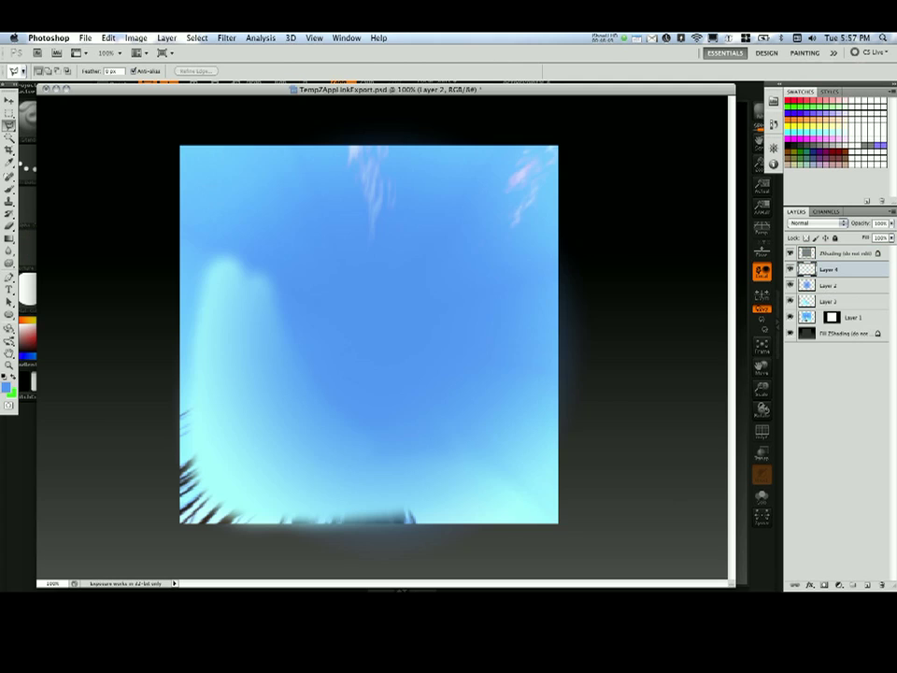
key("ctrl+v")
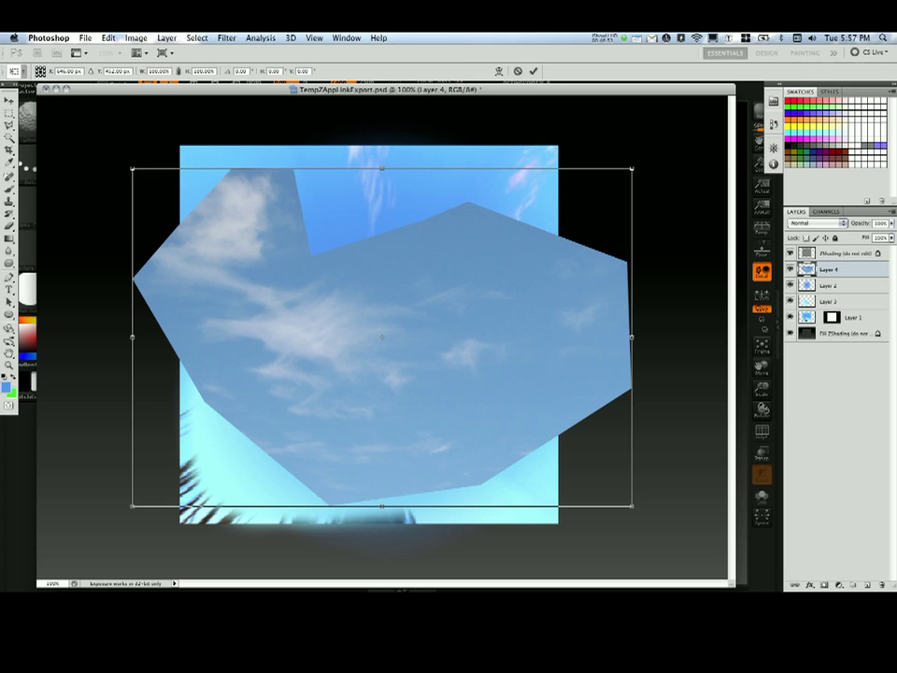
left_click_drag(632, 170, 573, 434, "shift")
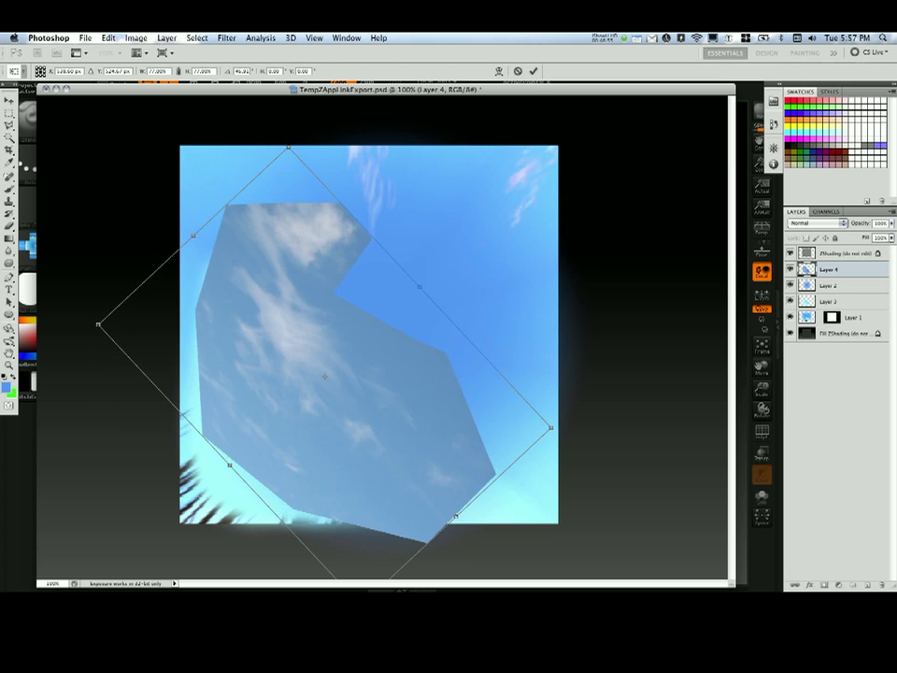
left_click_drag(405, 402, 426, 372)
left_click_drag(542, 396, 490, 384, "shift")
left_click_drag(412, 373, 433, 388)
key("Return")
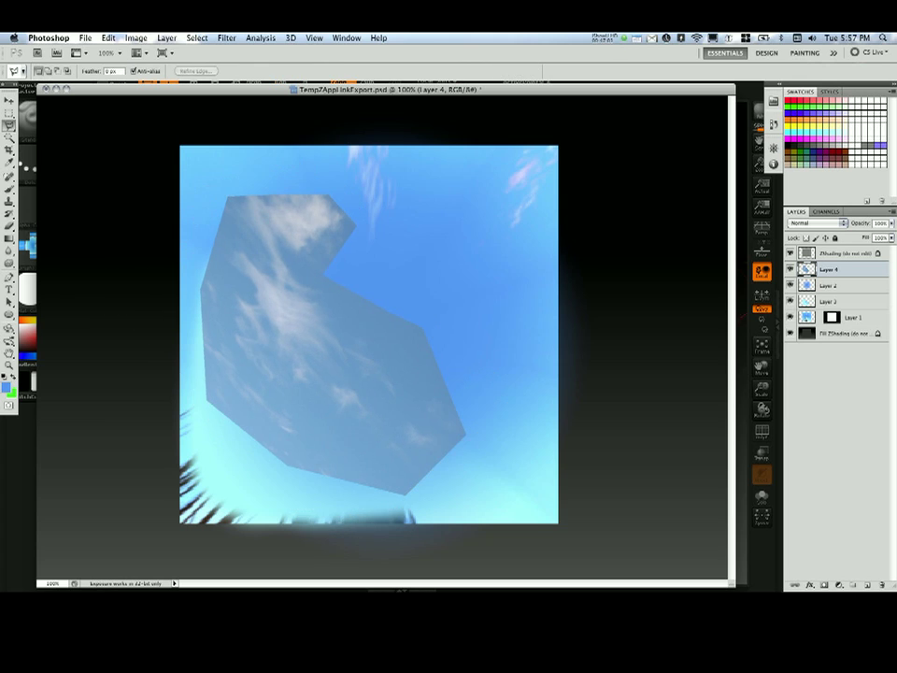
Set Layer 4's blend mode to Lighten.
left_click(816, 223)
left_click(810, 286)
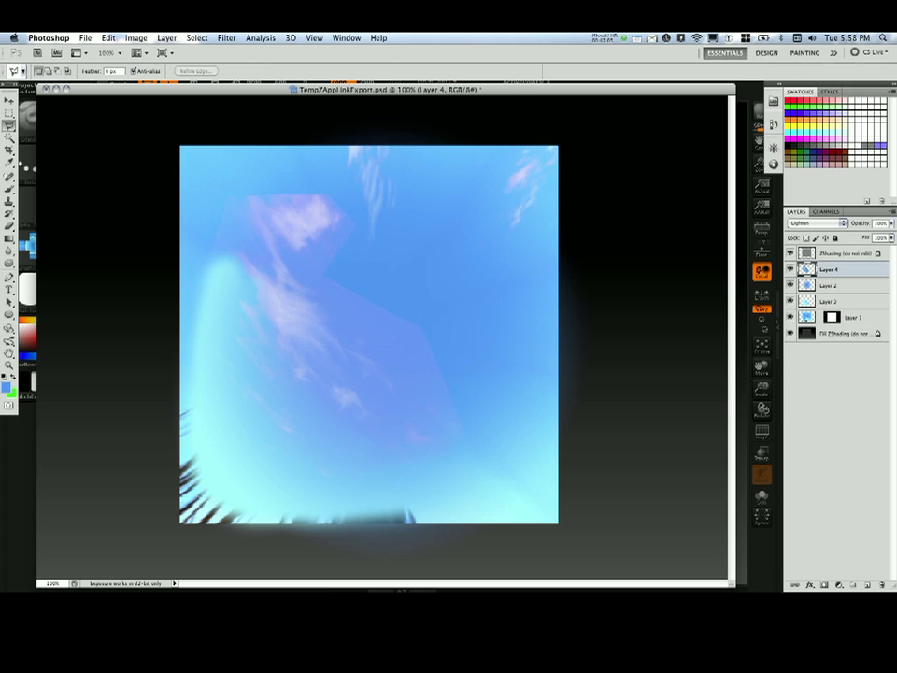
Set Layer 4's input Levels to 59, 1.09 and 213, and soften the cloud's hard upper edge with the Eraser.
key("super+l")
mouse_move(648, 245)
left_mouse_down()
mouse_move(672, 245)
mouse_move(642, 245)
left_mouse_up()
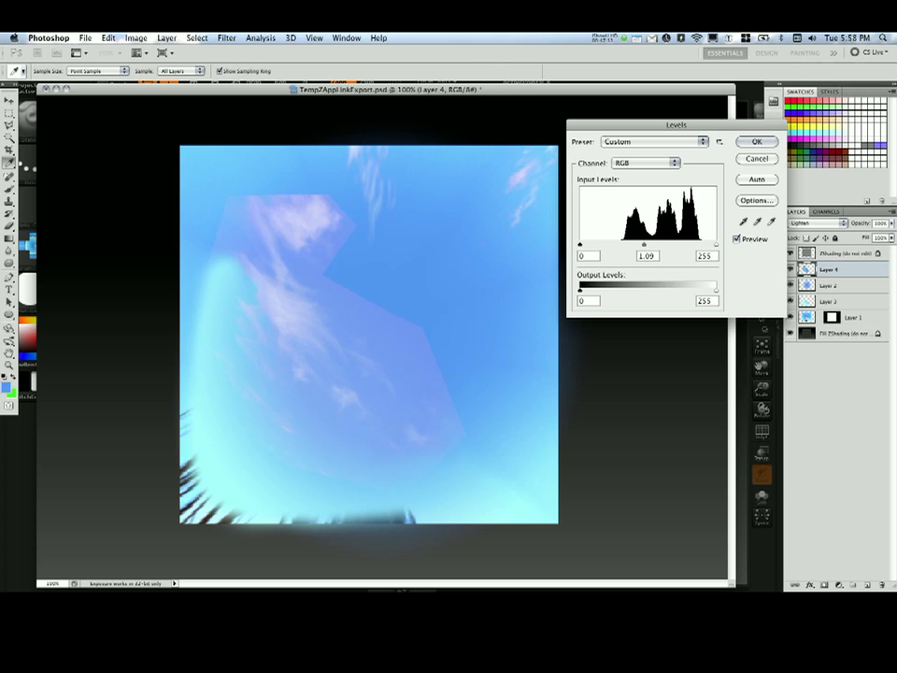
left_click_drag(716, 245, 693, 245)
left_click_drag(581, 245, 606, 245)
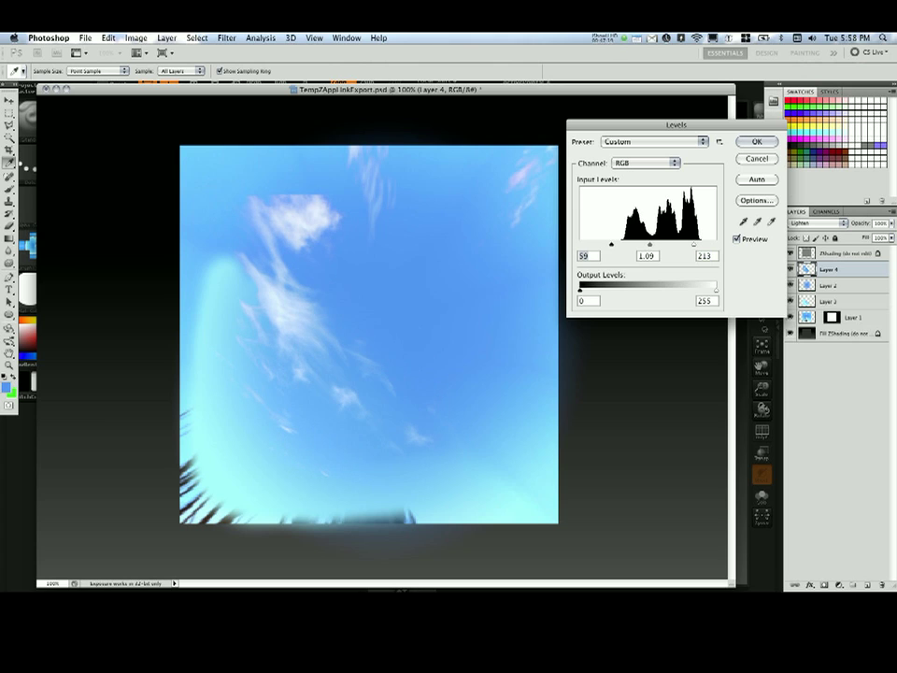
key("Return")
key("b")
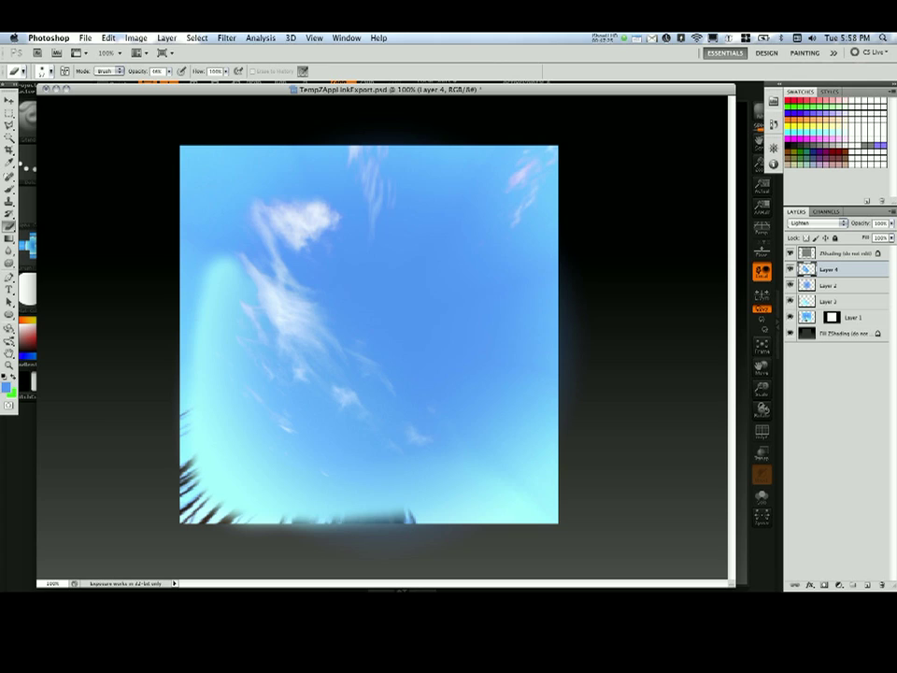
Merge Layer 4, Layer 2, Layer 3 and the masked Layer 1 into one layer and save the document.
left_click(830, 301, "shift")
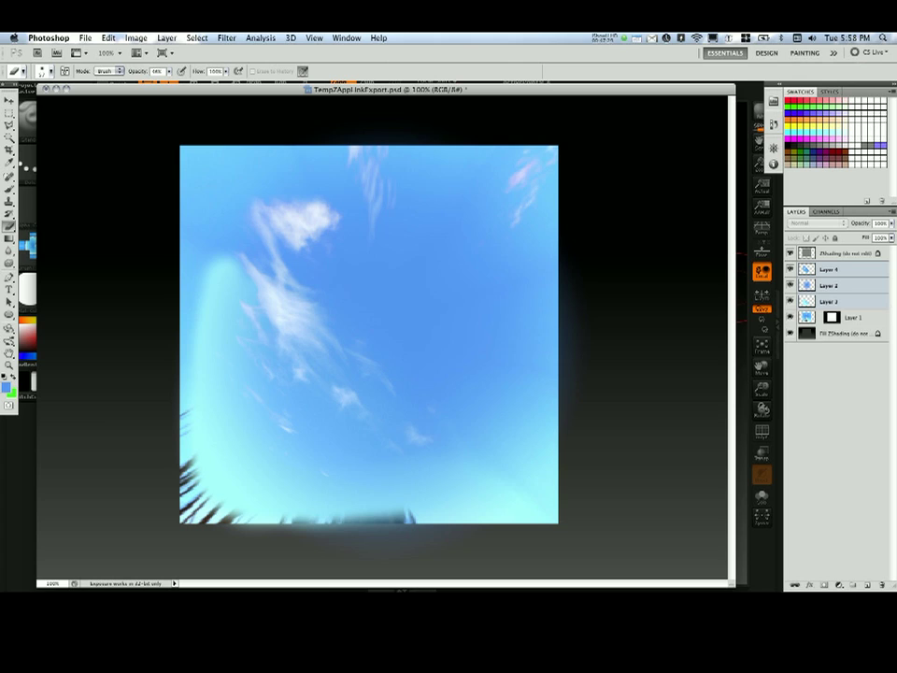
key("ctrl+e")
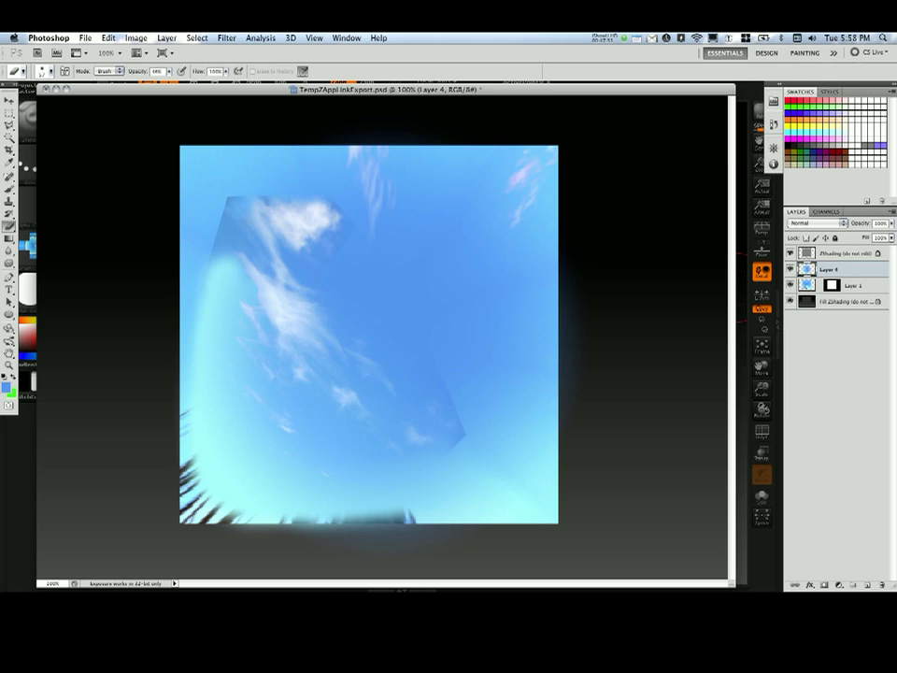
key("ctrl+z")
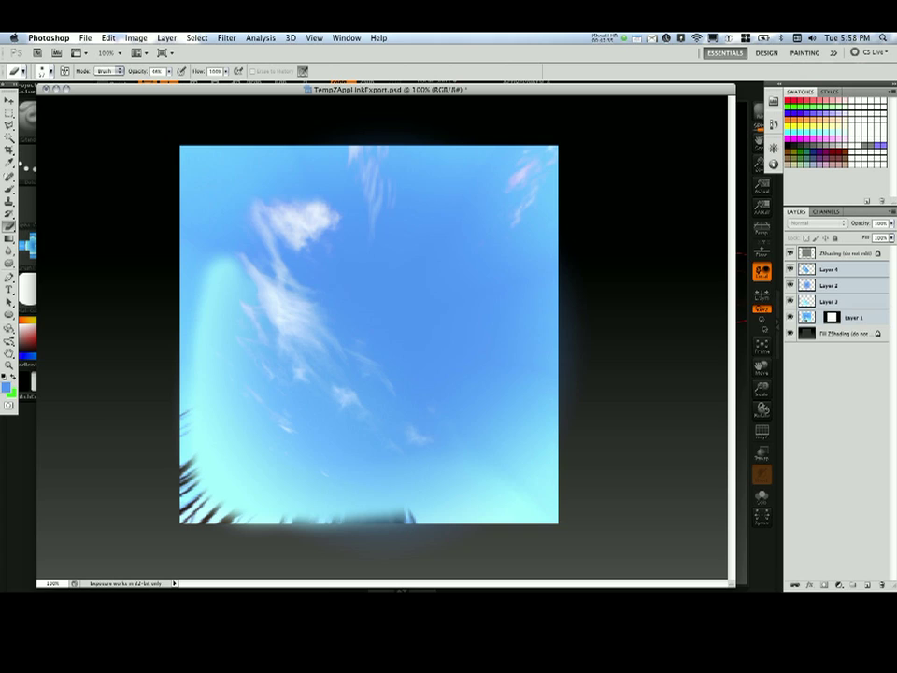
key("ctrl+e")
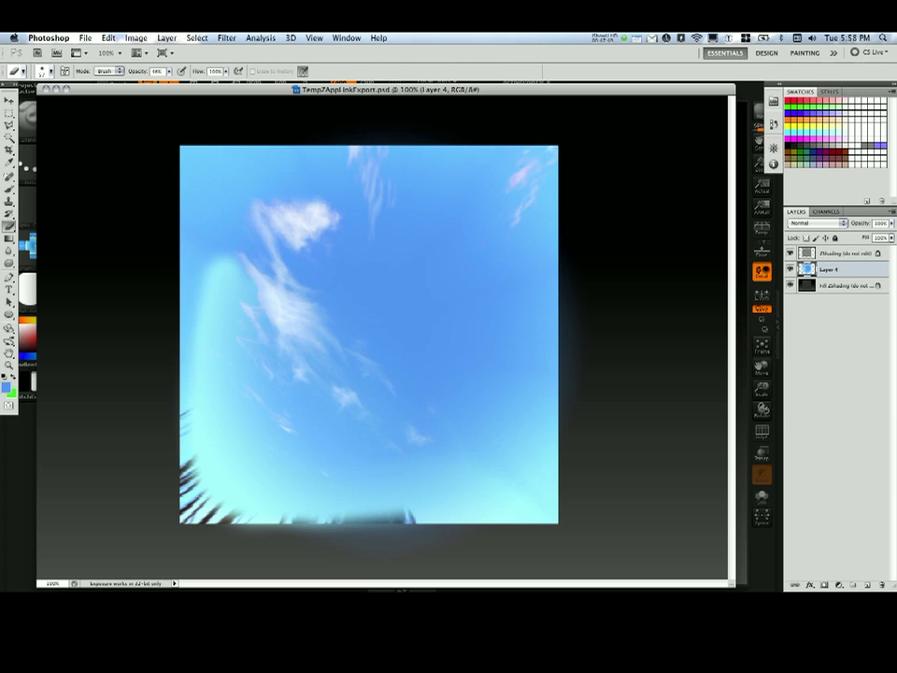
Minimize the merged sky document and switch back to ZBrush.
left_click(56, 89)
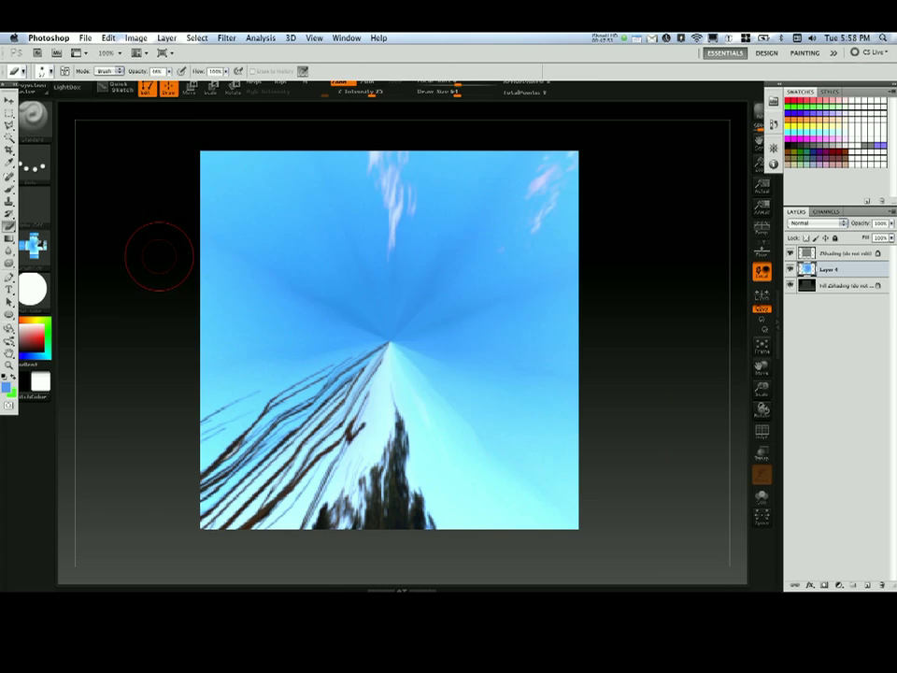
left_click(157, 259)
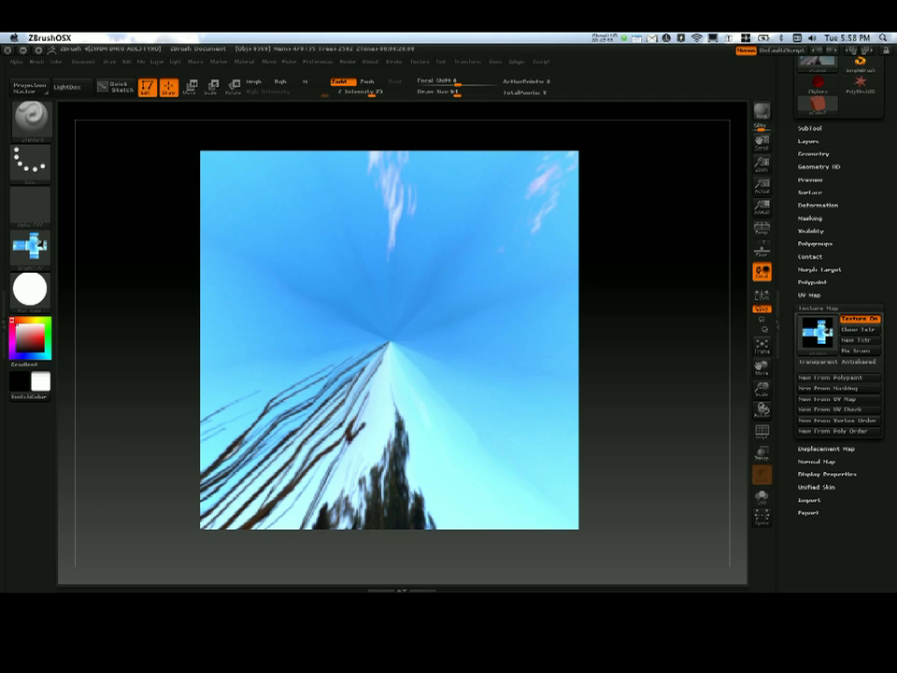
left_click_drag(126, 117, 42, 92)
left_click_drag(108, 134, 144, 135)
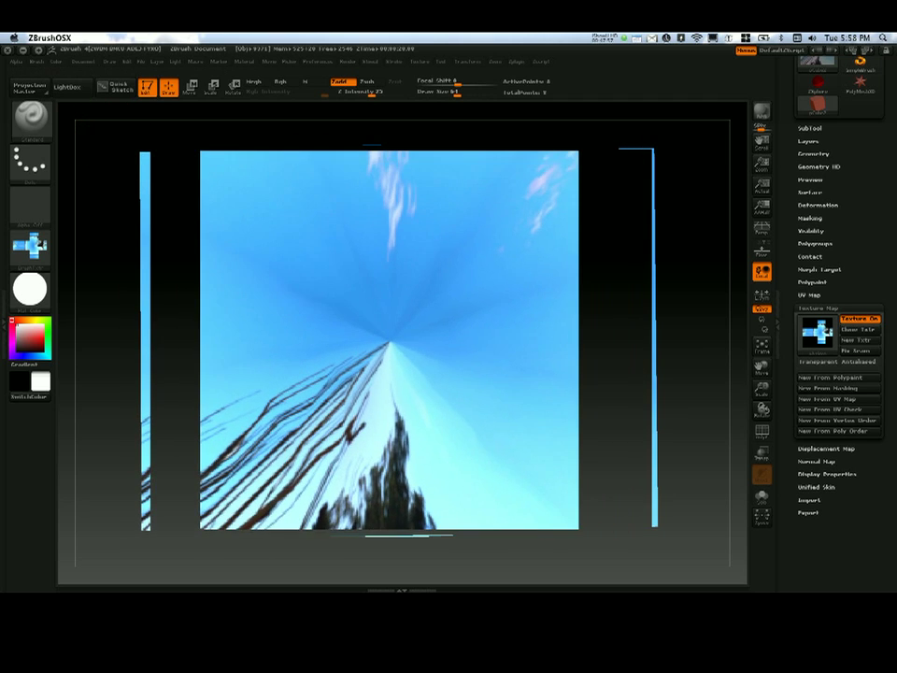
left_click(29, 88)
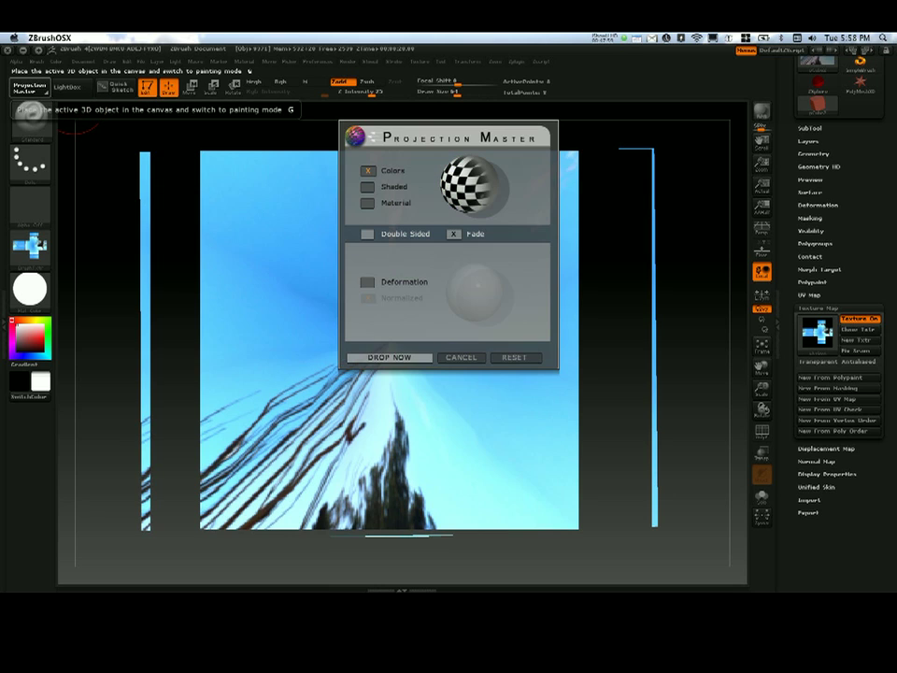
left_click(461, 357)
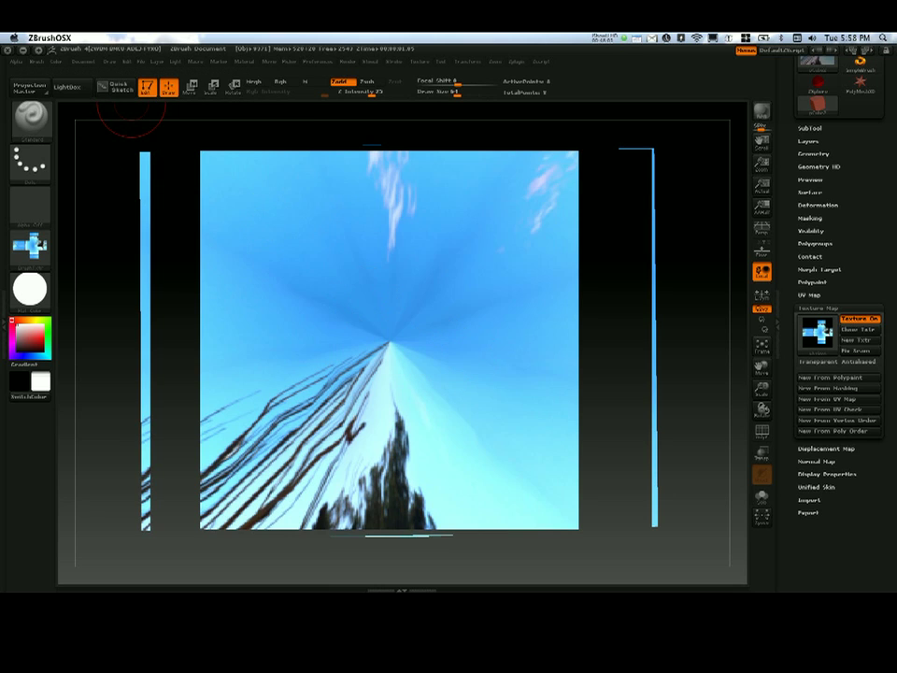
left_click(29, 89)
left_click(461, 358)
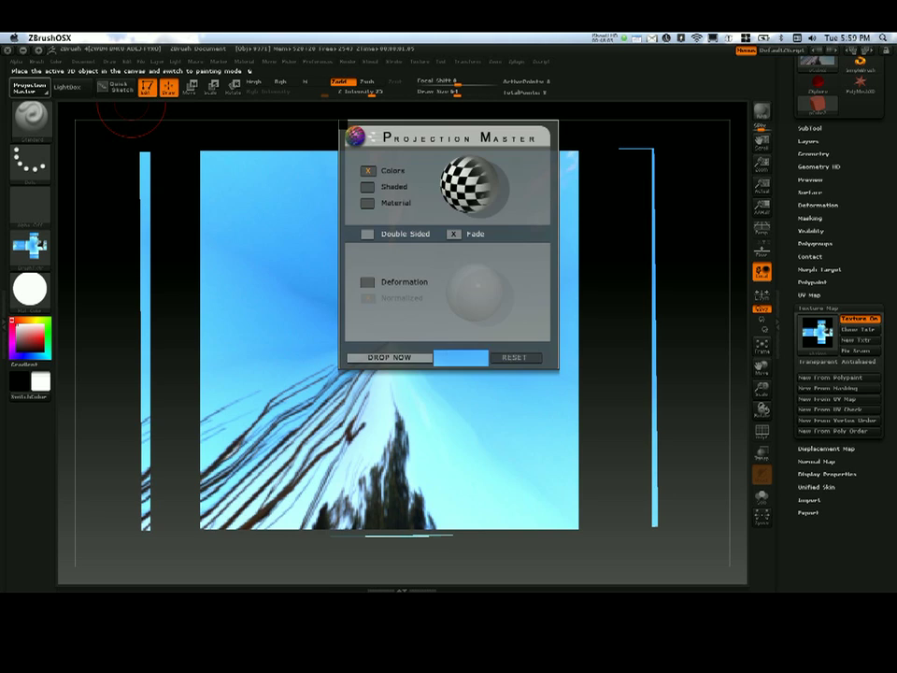
Drop the current cube view to Photoshop through ZAppLink, keep the edited document open there, and copy its entire sky image.
mouse_move(83, 62)
left_click(109, 109)
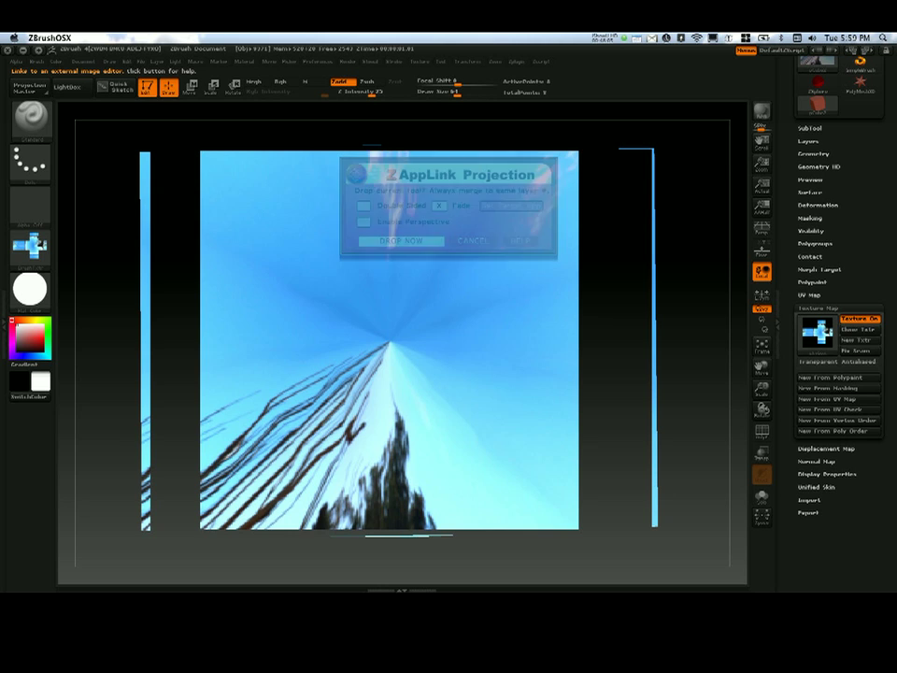
left_click(401, 240)
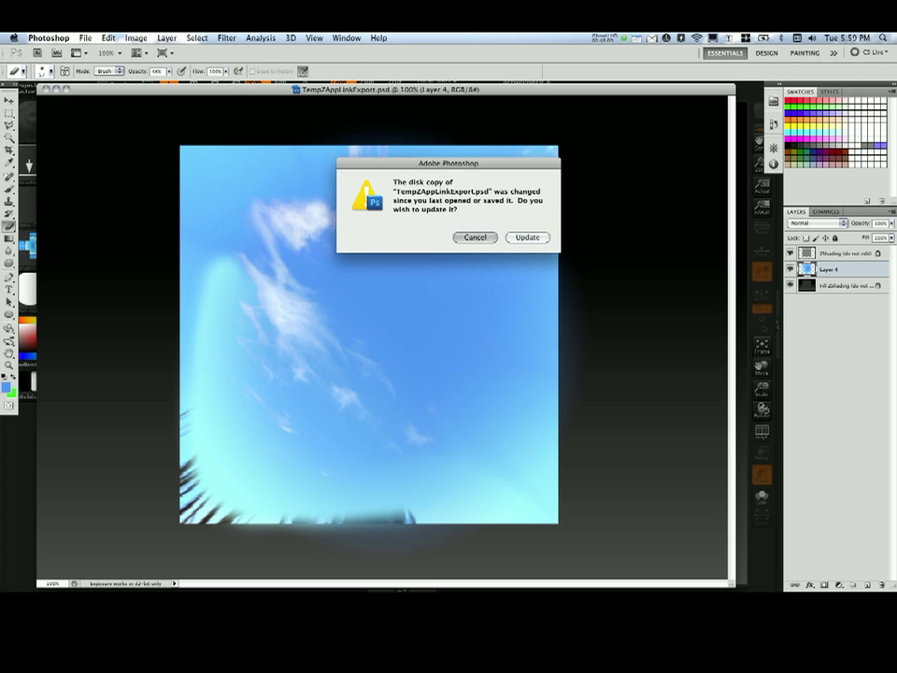
key("Return")
key("ctrl+a")
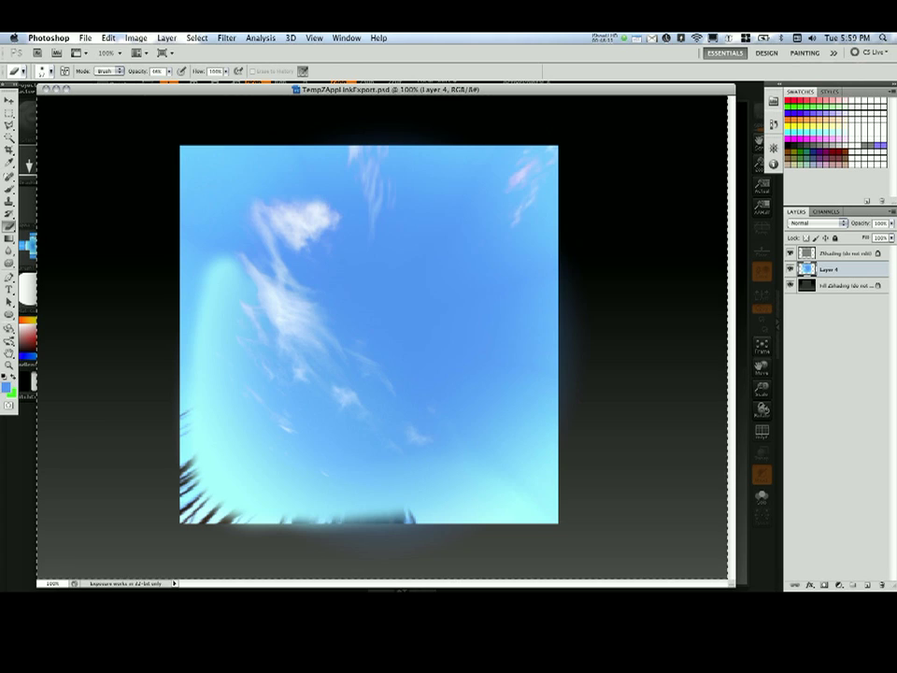
Return to the external editor from ZBrush to load the fresh cube export, and paste the copied sky above its masked Layer 1.
key("ctrl+super+m")
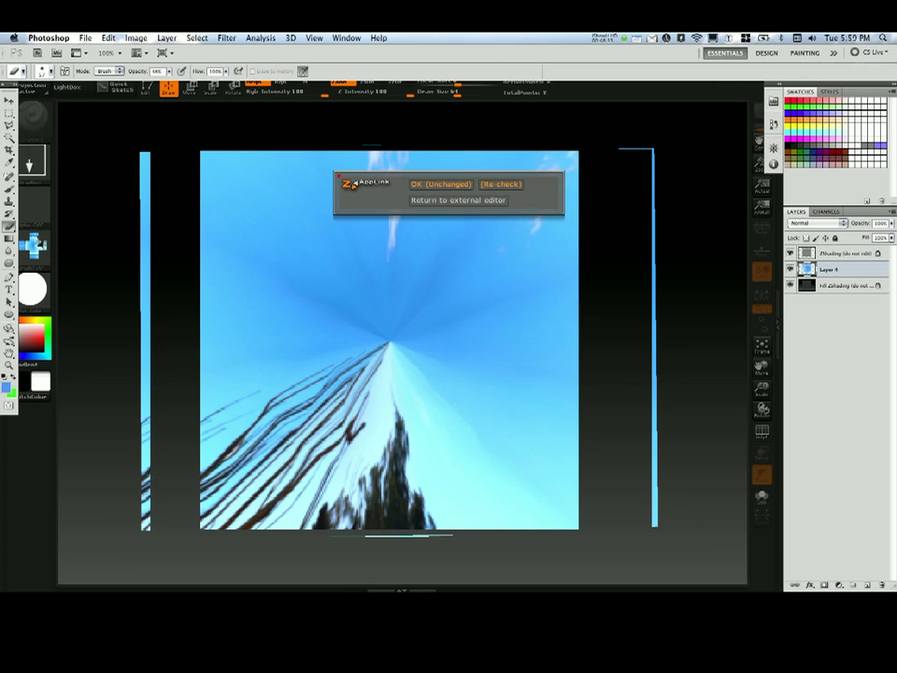
key("super+Tab")
left_click(458, 200)
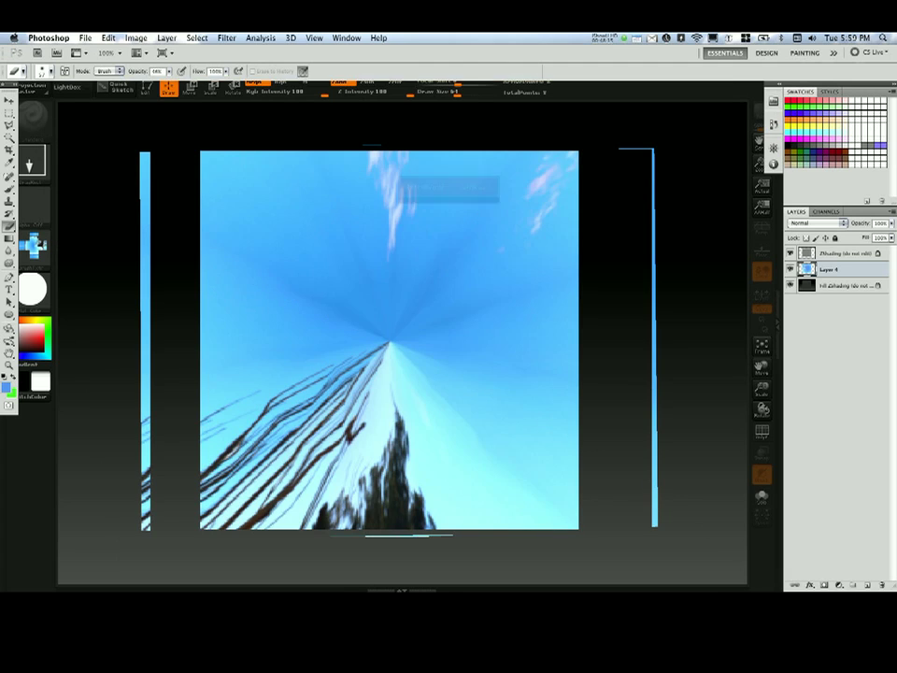
key("Return")
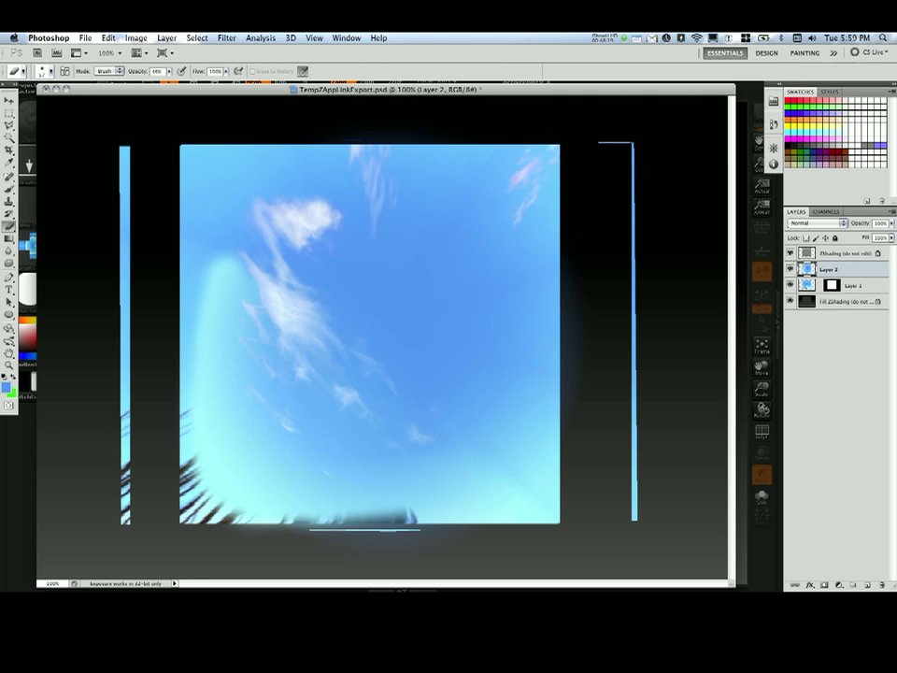
Merge the pasted Layer 2 into the masked Layer 1 and save the document.
key("super+e")
key("Return")
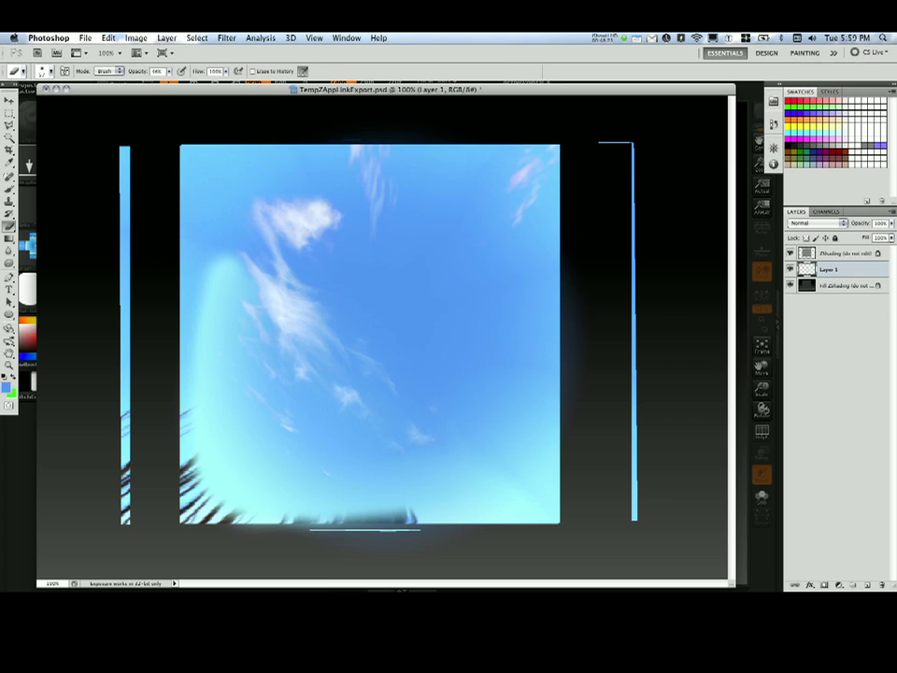
key("super+s")
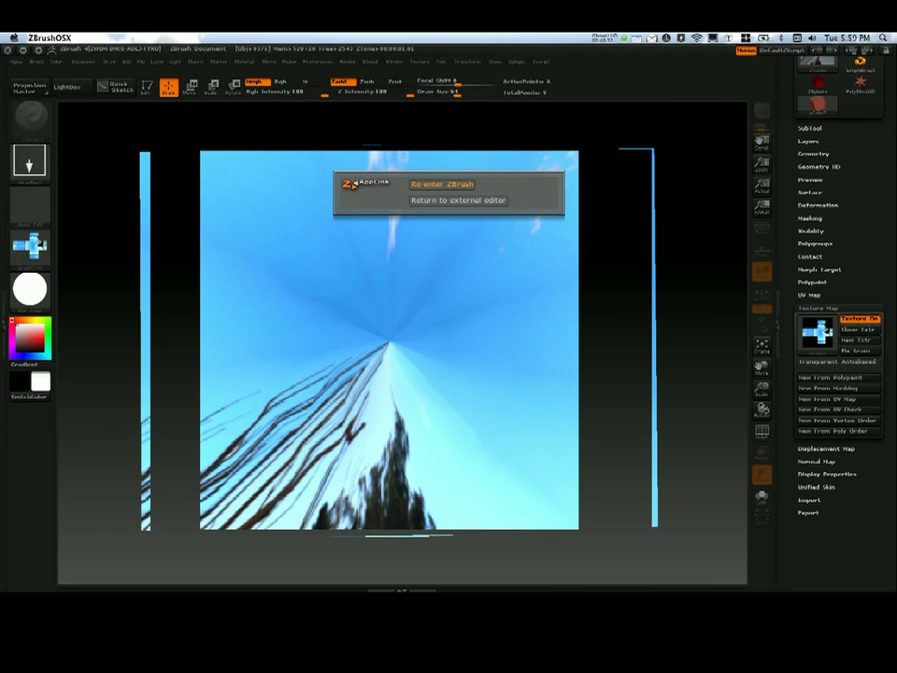
Re-enter ZBrush, pick up the edited sky projection onto the cube, and check the cube's faces.
left_click(442, 184)
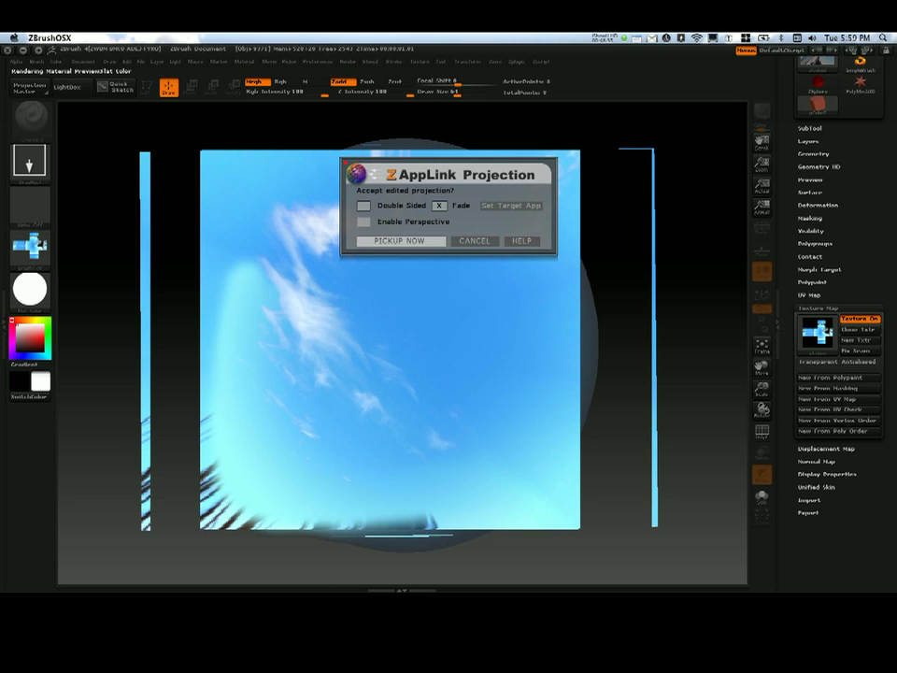
left_click(401, 241)
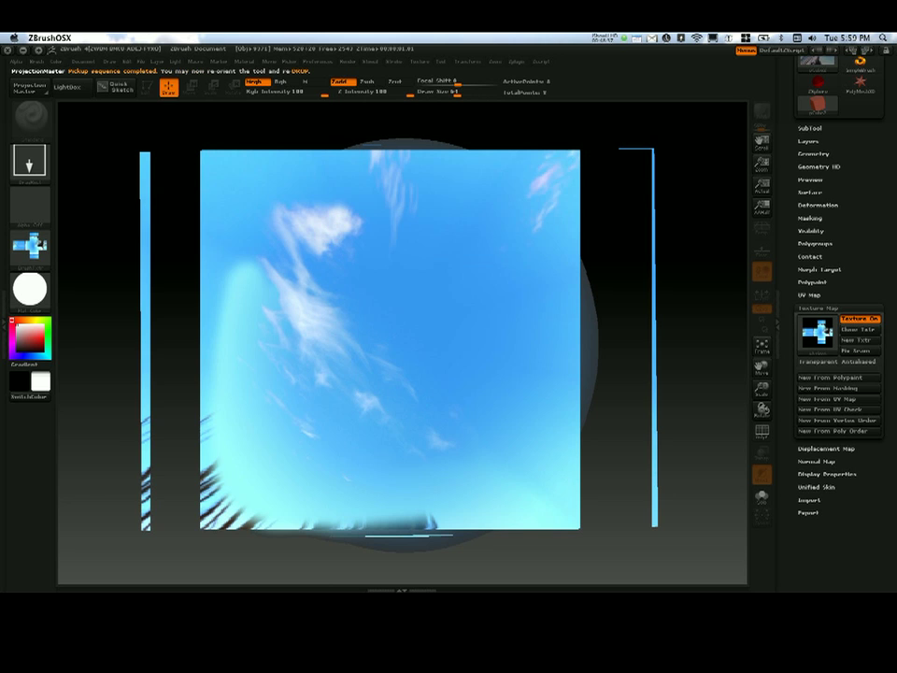
left_click_drag(629, 412, 659, 360)
left_click_drag(762, 389, 659, 354)
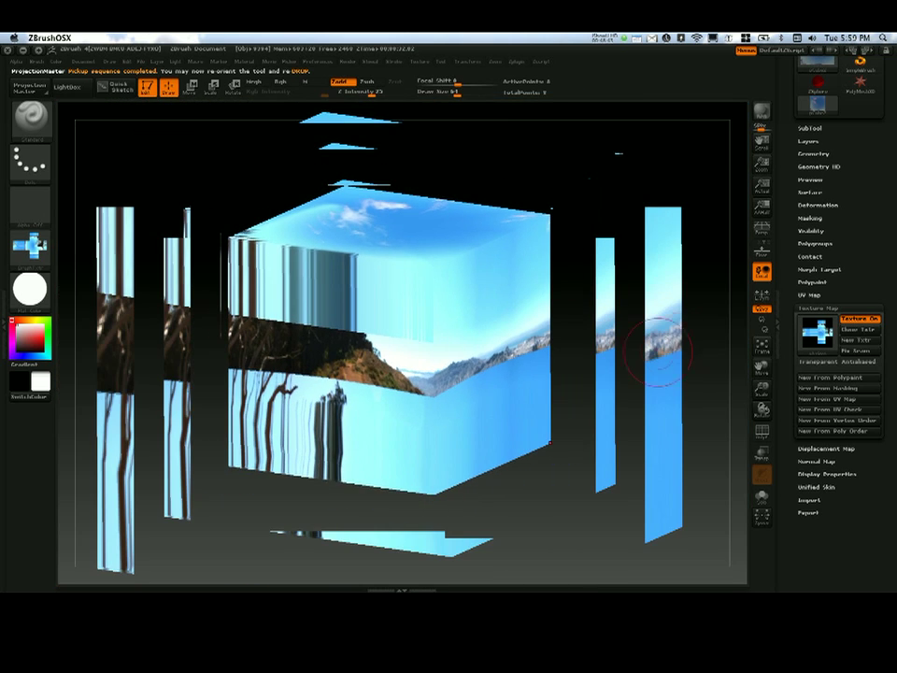
left_click_drag(605, 200, 598, 231)
mouse_move(620, 477)
left_mouse_down()
mouse_move(624, 443)
mouse_move(552, 411)
mouse_move(478, 441)
left_mouse_up()
mouse_move(598, 339)
left_mouse_down()
mouse_move(634, 353)
mouse_move(675, 348)
mouse_move(687, 335)
mouse_move(668, 359)
left_mouse_up()
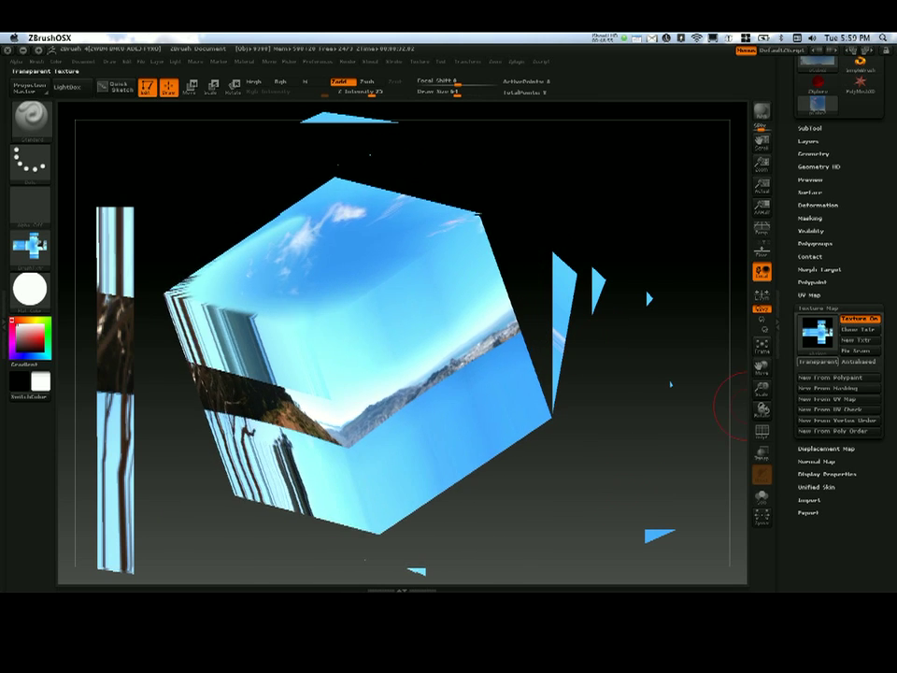
Clone the cube's texture map and export it in PSD format as skybox_streaky in the skybox_demo folder.
mouse_move(818, 335)
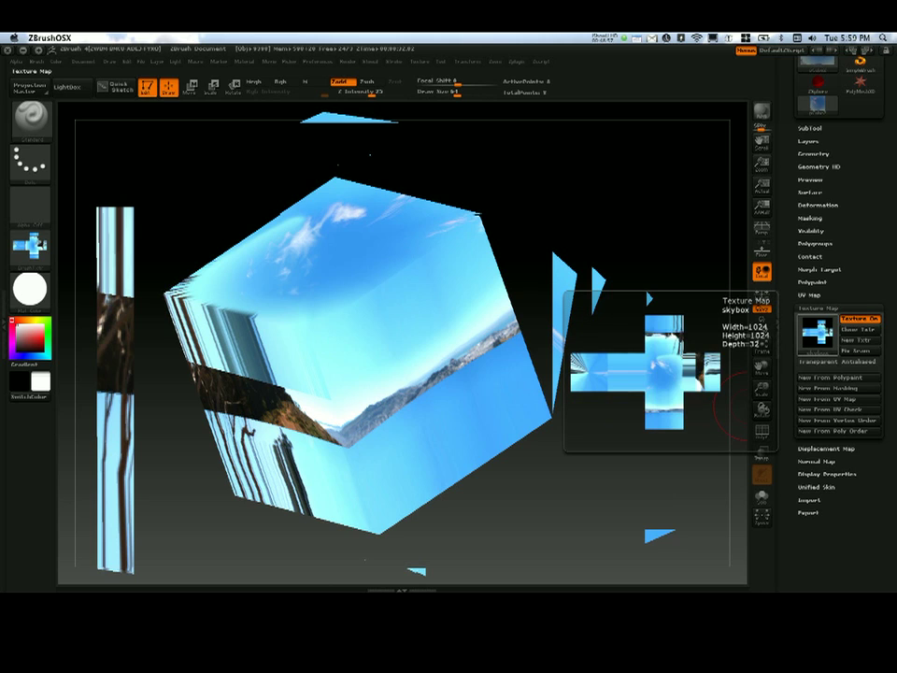
left_click(858, 329)
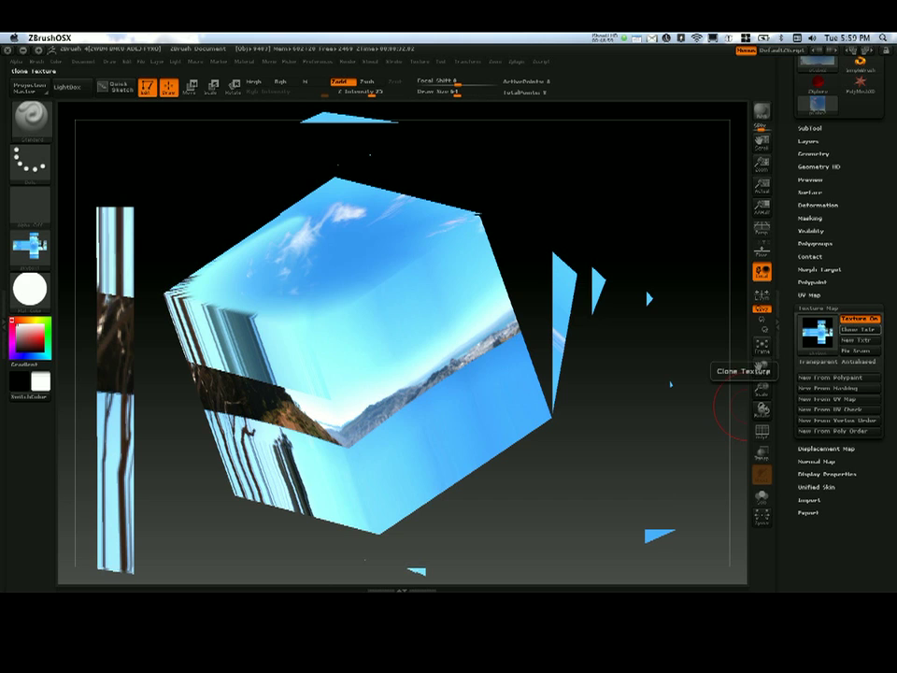
mouse_move(31, 245)
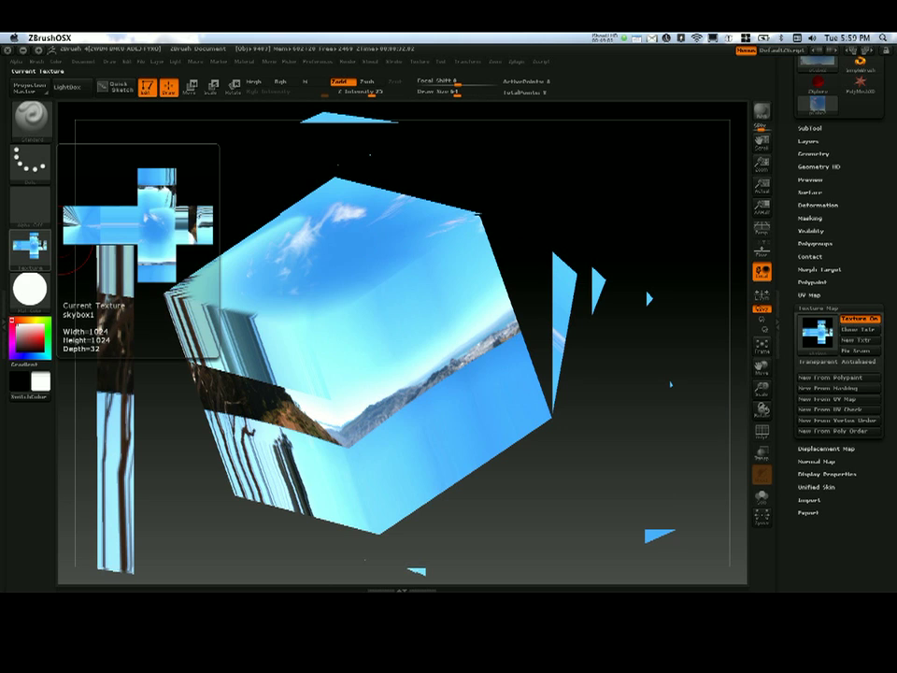
left_click(420, 62)
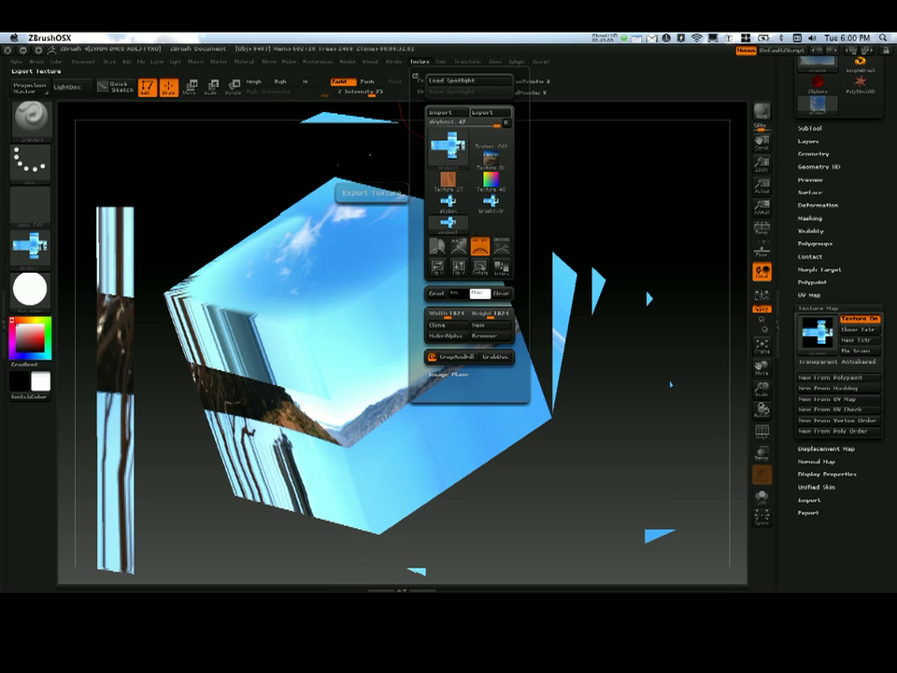
left_click(482, 112)
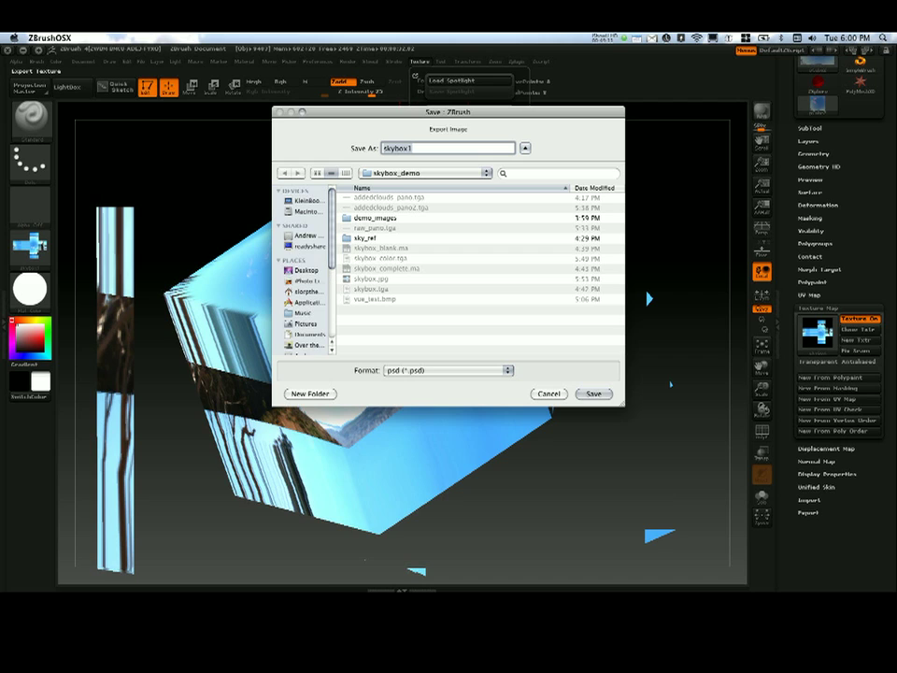
left_click(413, 148)
type("_streaky")
key("Return")
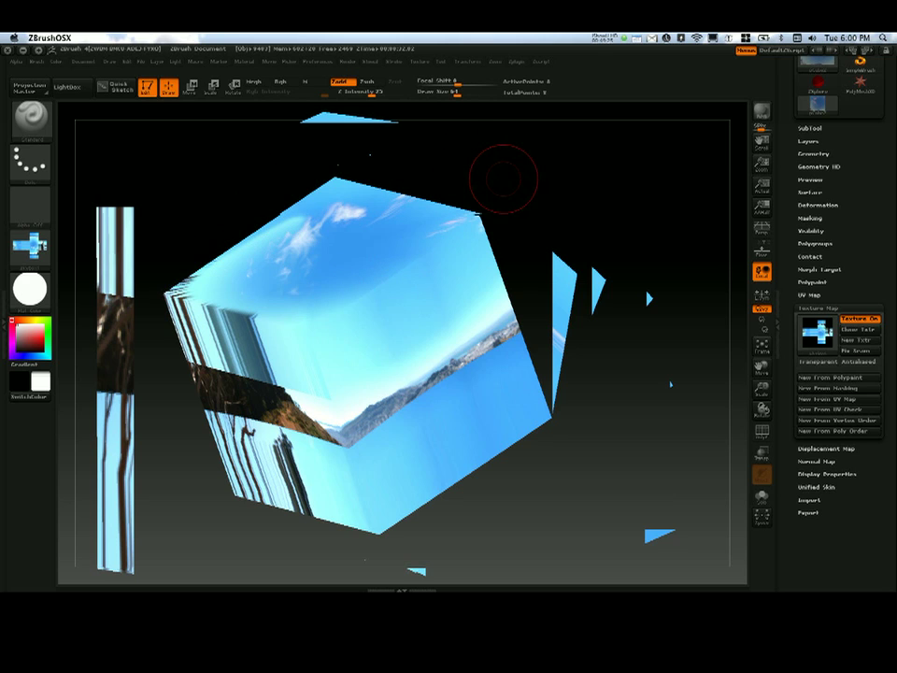
Quit ZBrush without saving its document, and restore and close the minimized sky document in Photoshop.
key("super+q")
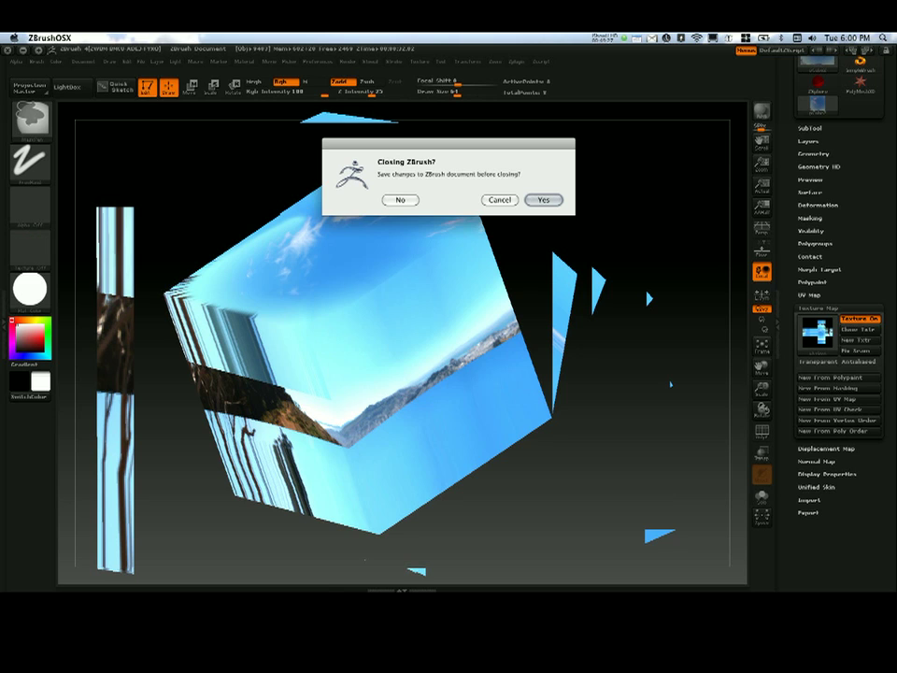
left_click(400, 201)
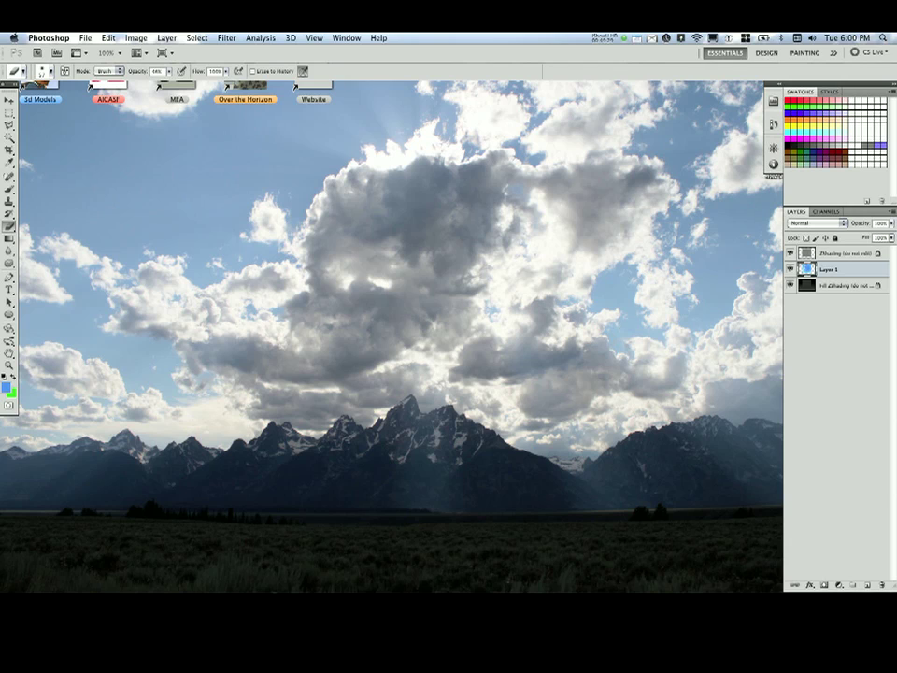
mouse_move(522, 575)
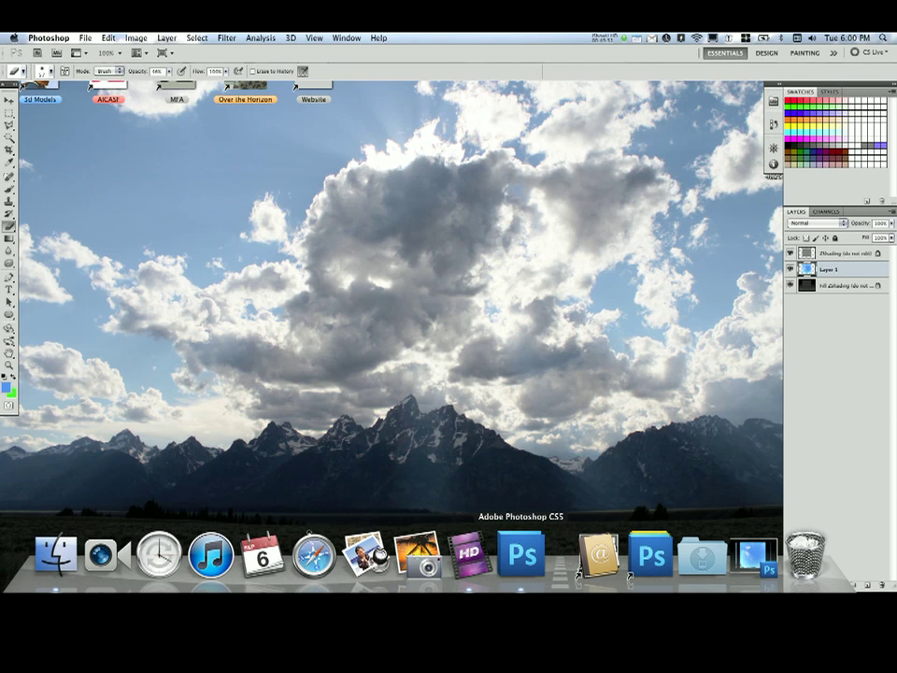
left_click(753, 558)
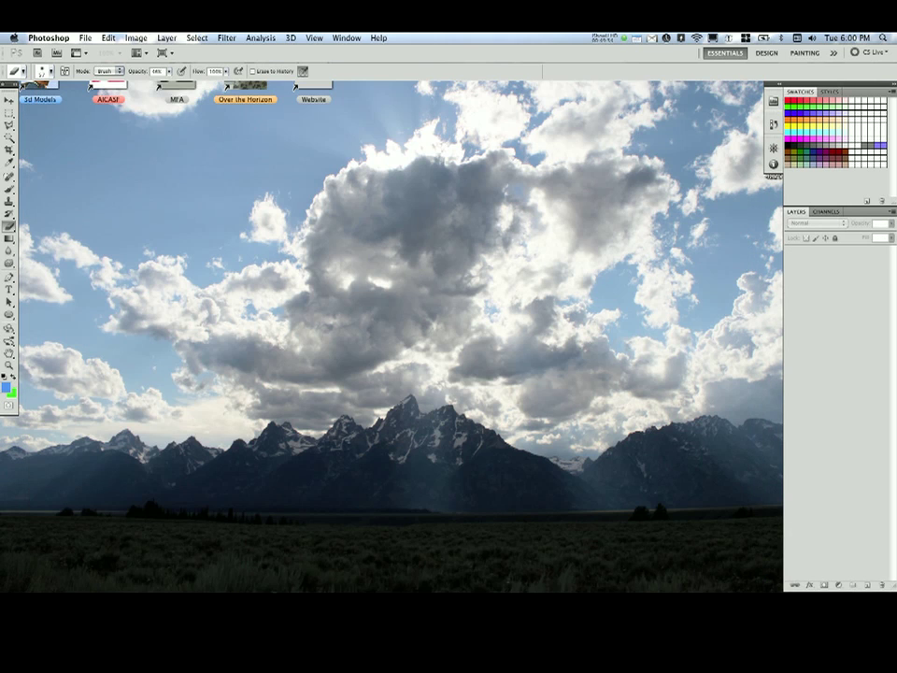
Open skybox.jpg and skybox_streaky.PSD together from the skybox_demo folder.
left_click(85, 39)
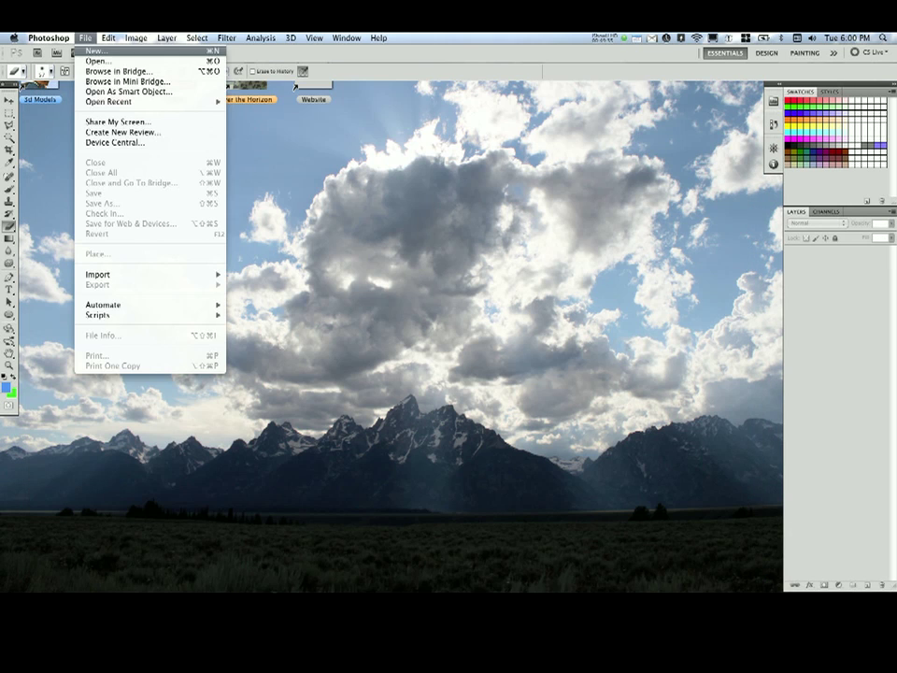
left_click(97, 61)
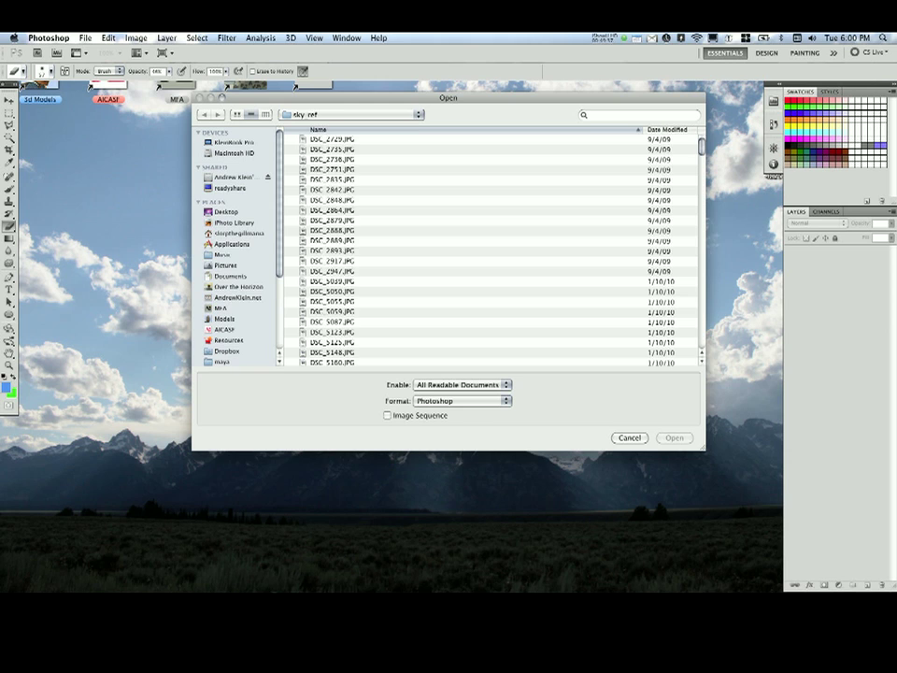
left_click(318, 114)
left_click(316, 125)
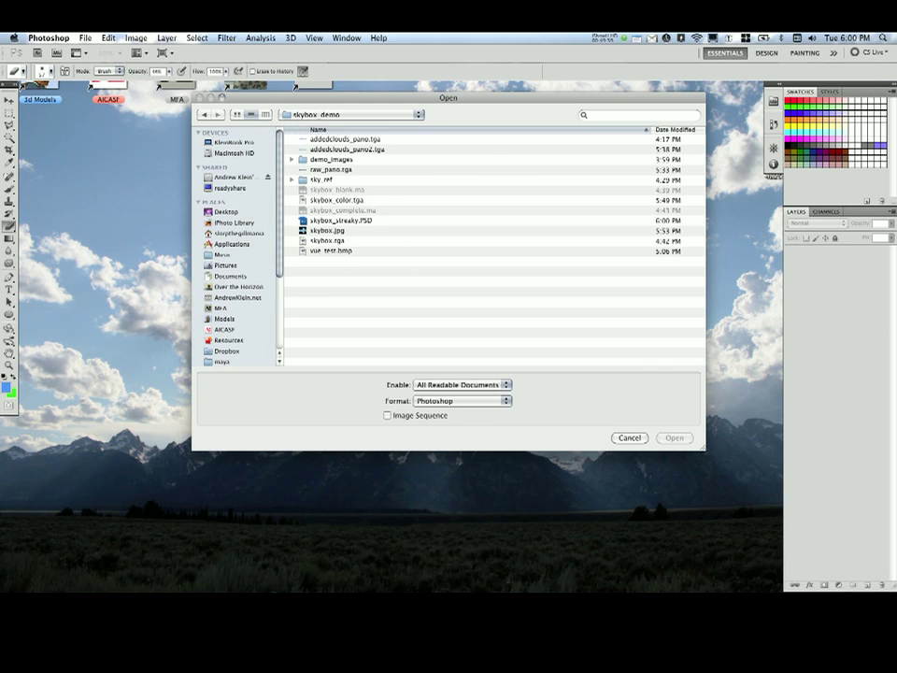
left_click(327, 242)
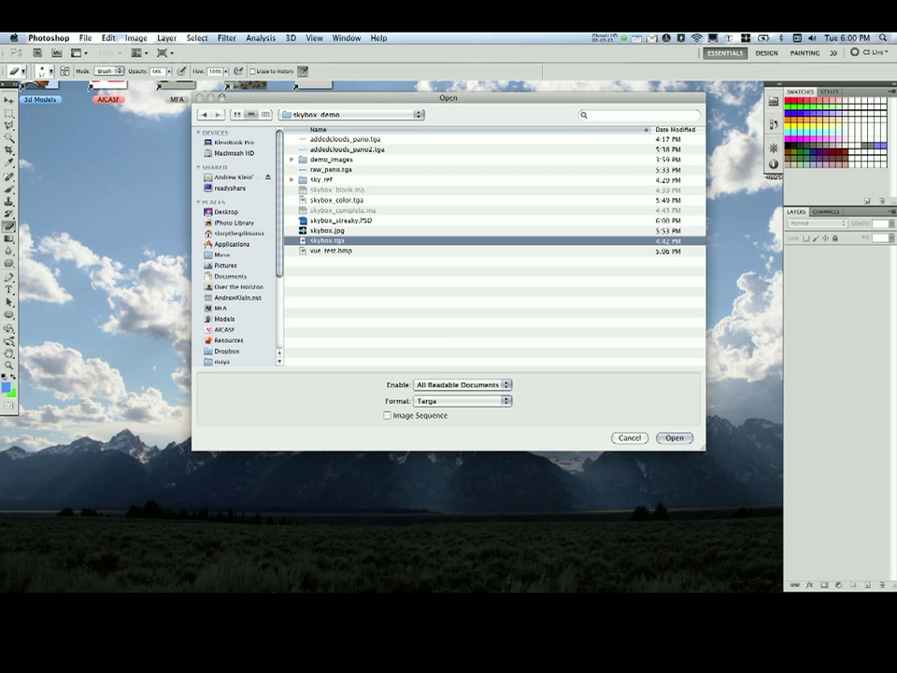
left_click(327, 231)
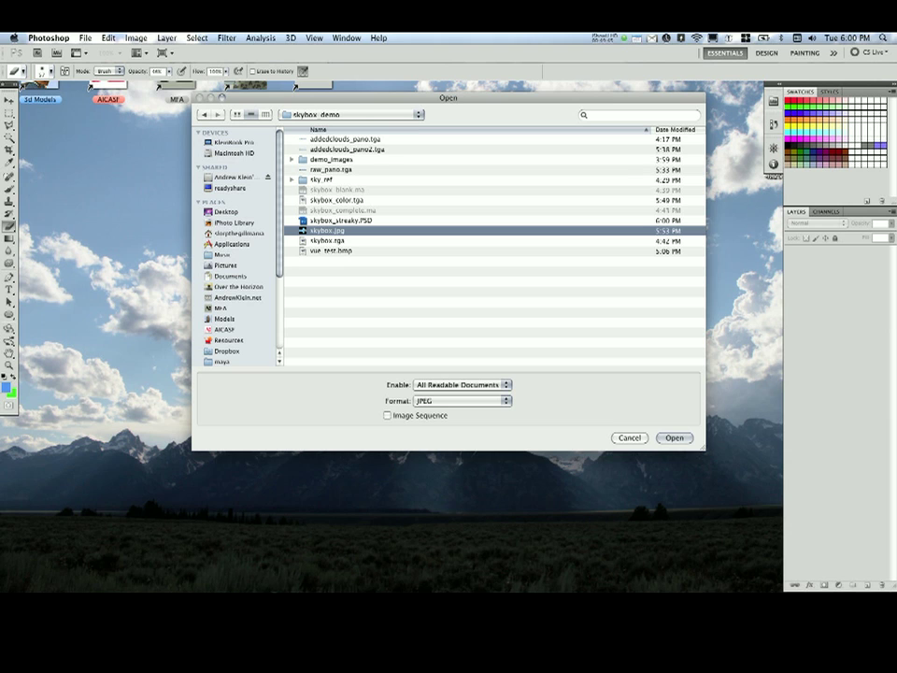
left_click(340, 220, "shift")
key("Return")
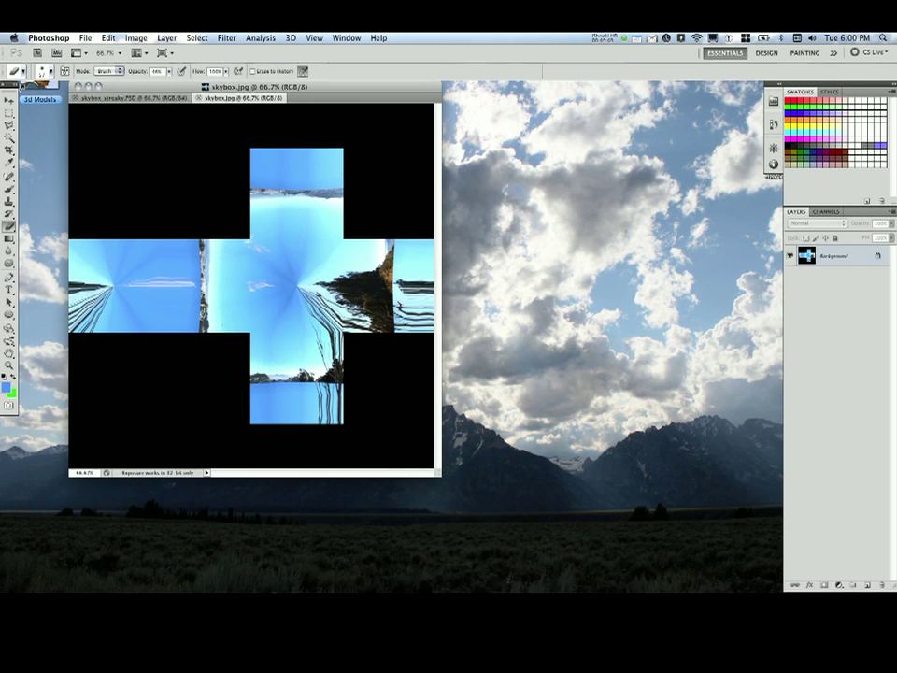
key("ctrl+Tab")
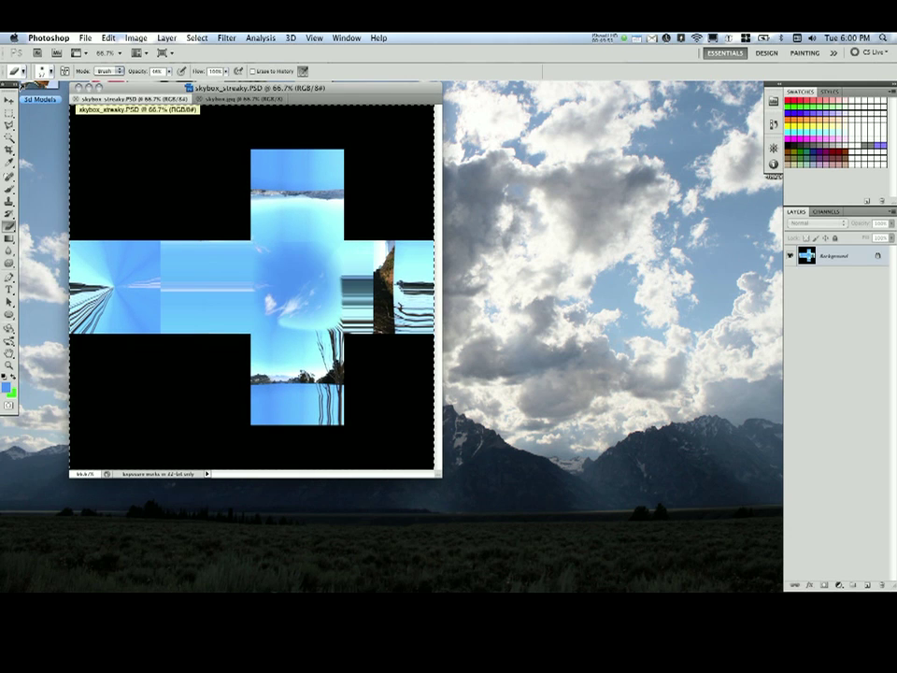
left_click(229, 98)
key("super+v")
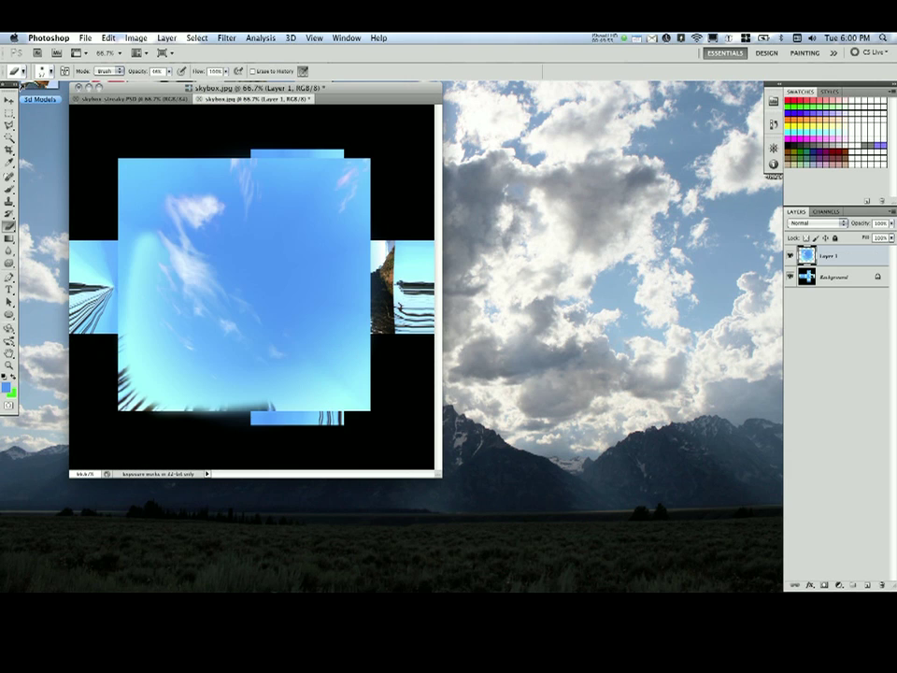
key("super+z")
left_click(136, 98)
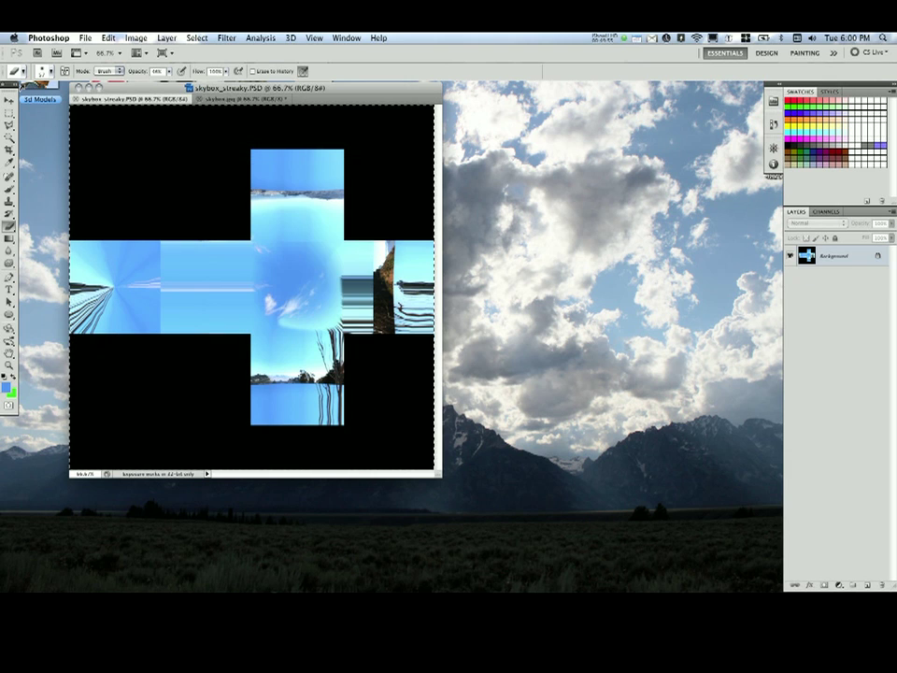
left_click(229, 98)
key("super+v")
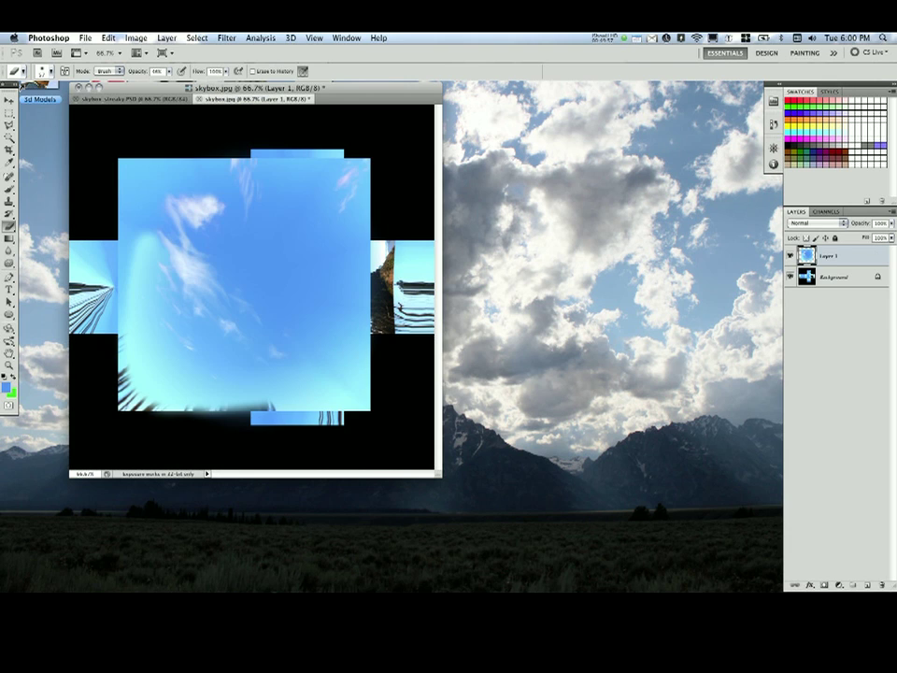
key("super+z")
Convert the skybox.jpg background to a regular layer and paste the whole skybox_streaky.PSD image above it as a new layer.
double_click(835, 256)
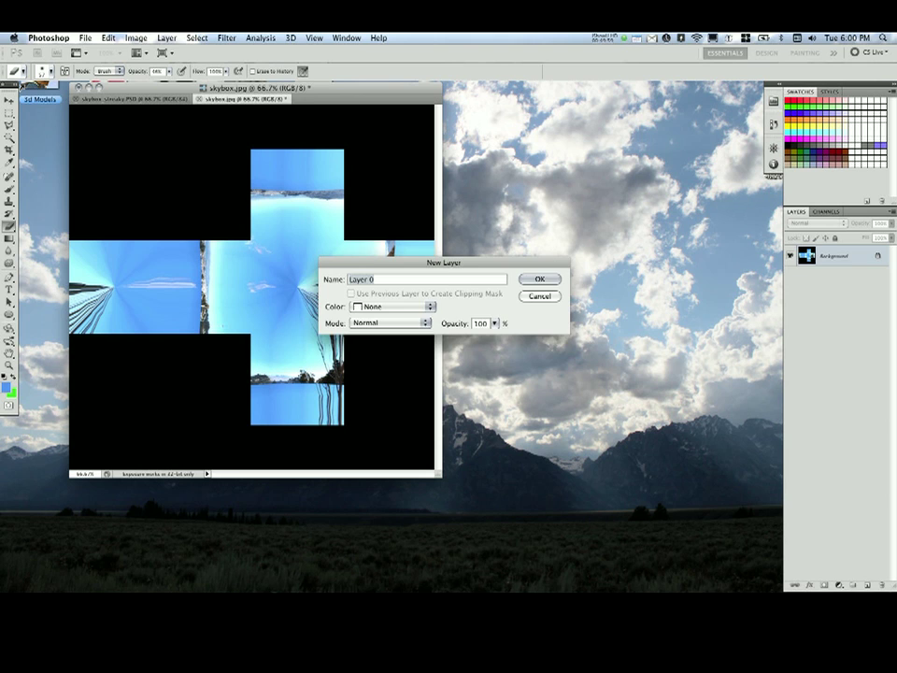
key("Return")
left_click(133, 99)
key("super+a")
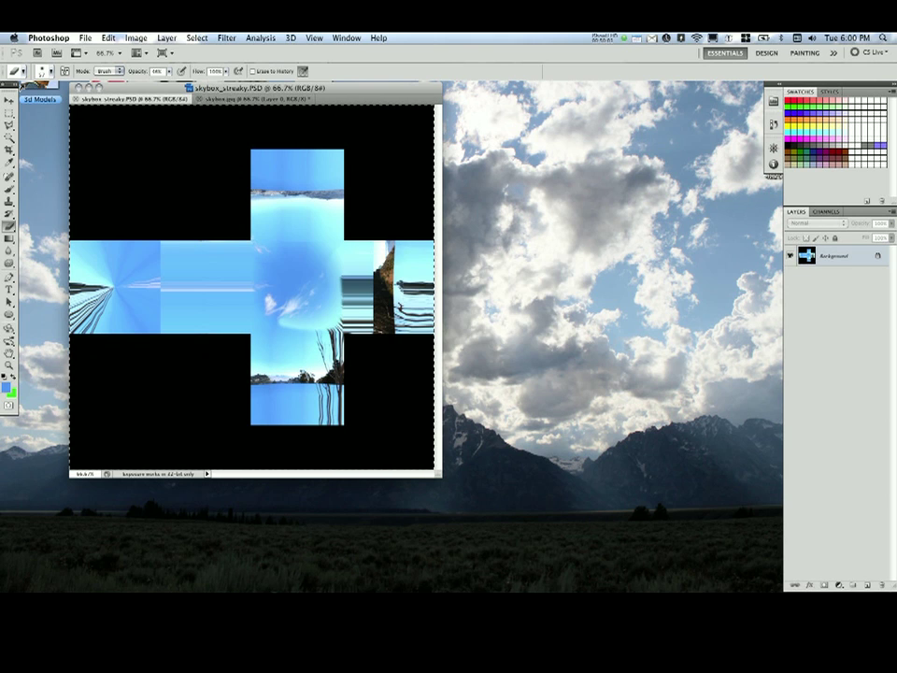
left_click(108, 38)
left_click(119, 123)
left_click(258, 99)
left_click(109, 38)
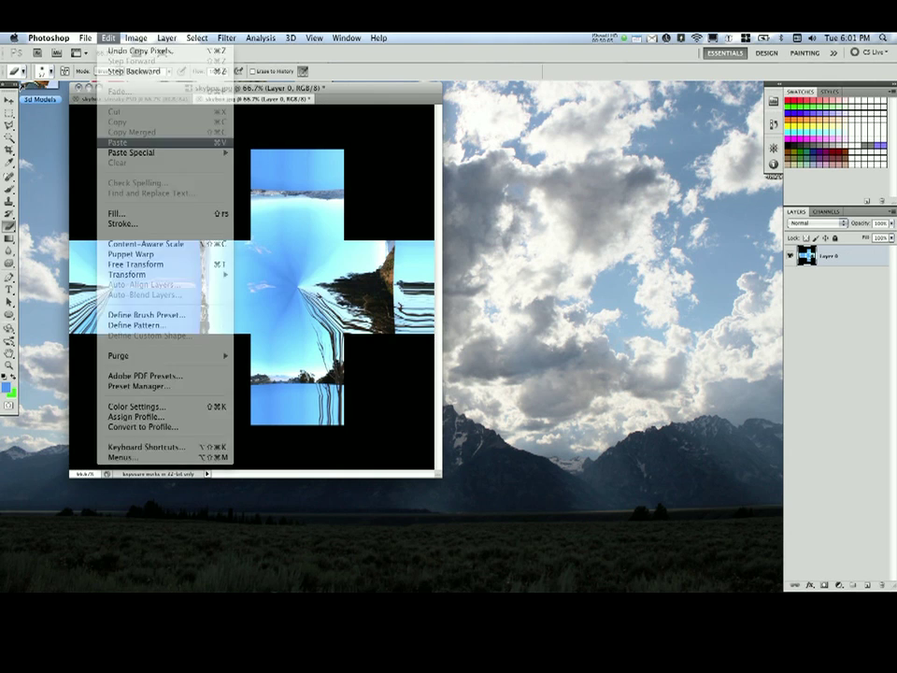
left_click(117, 142)
With an enlarged eraser at 77% opacity, start erasing the pasted layer's streaks at the seam in the cross's left arm.
key("f")
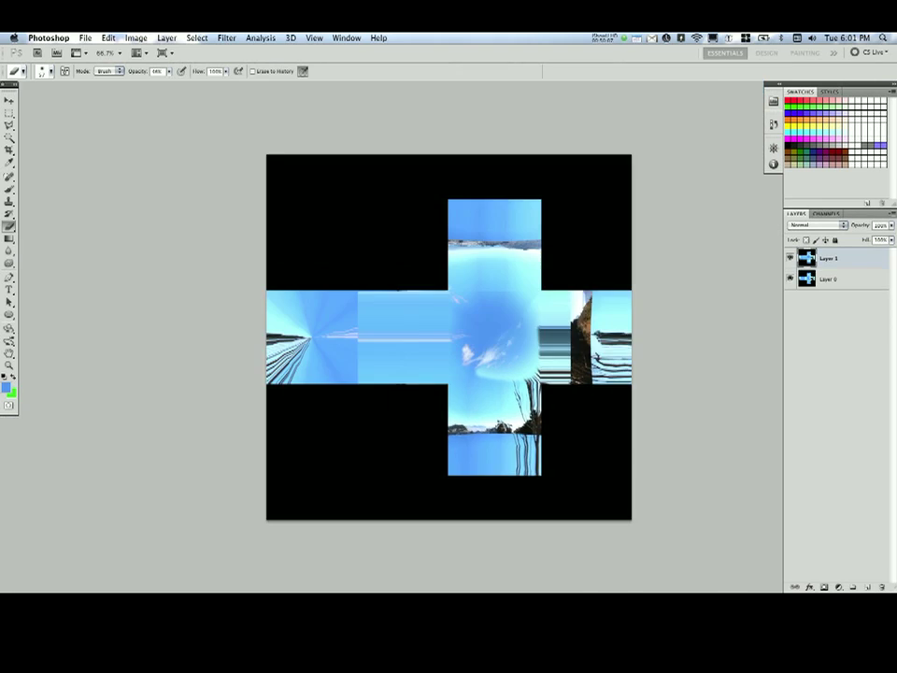
key("super+1")
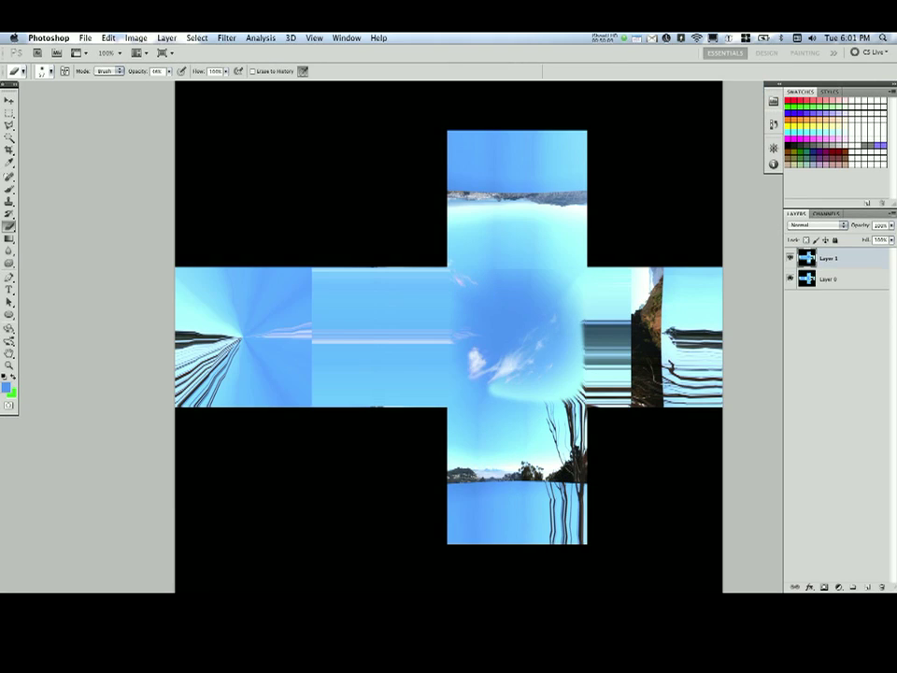
left_click_drag(171, 83, 188, 83)
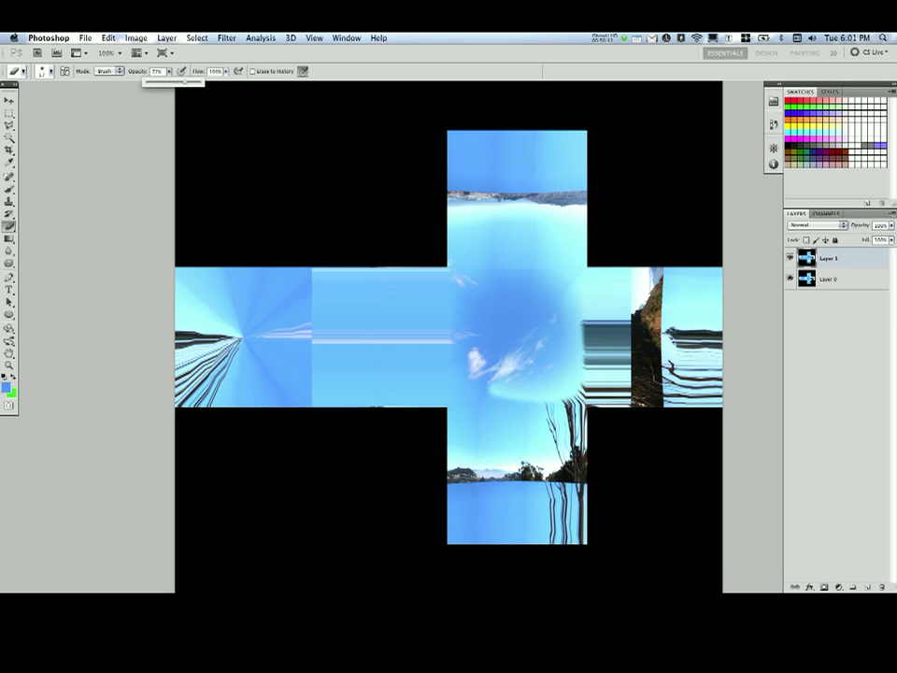
right_click(395, 276)
left_click_drag(435, 298, 450, 299)
mouse_move(312, 271)
left_mouse_down()
mouse_move(310, 301)
mouse_move(336, 258)
mouse_move(301, 277)
left_mouse_up()
Raise the eraser opacity to 100% and erase the remaining streaks on both sides of the repaired central sky face.
left_click(170, 72)
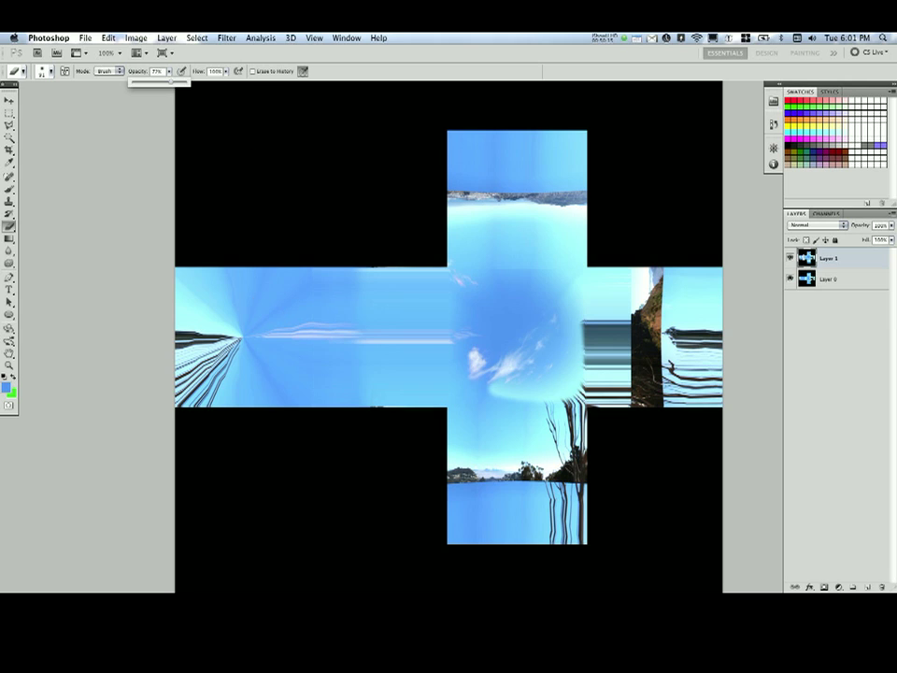
left_click_drag(172, 83, 187, 83)
mouse_move(348, 254)
left_mouse_down()
mouse_move(360, 403)
mouse_move(385, 251)
mouse_move(418, 362)
left_mouse_up()
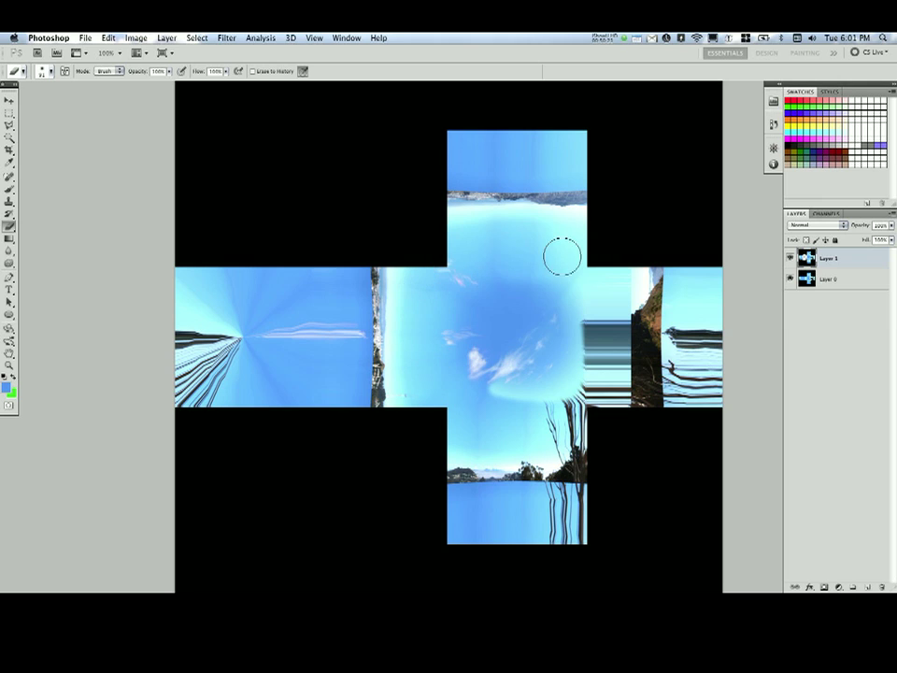
mouse_move(598, 271)
left_mouse_down()
mouse_move(615, 266)
mouse_move(614, 410)
mouse_move(595, 367)
mouse_move(573, 427)
left_mouse_up()
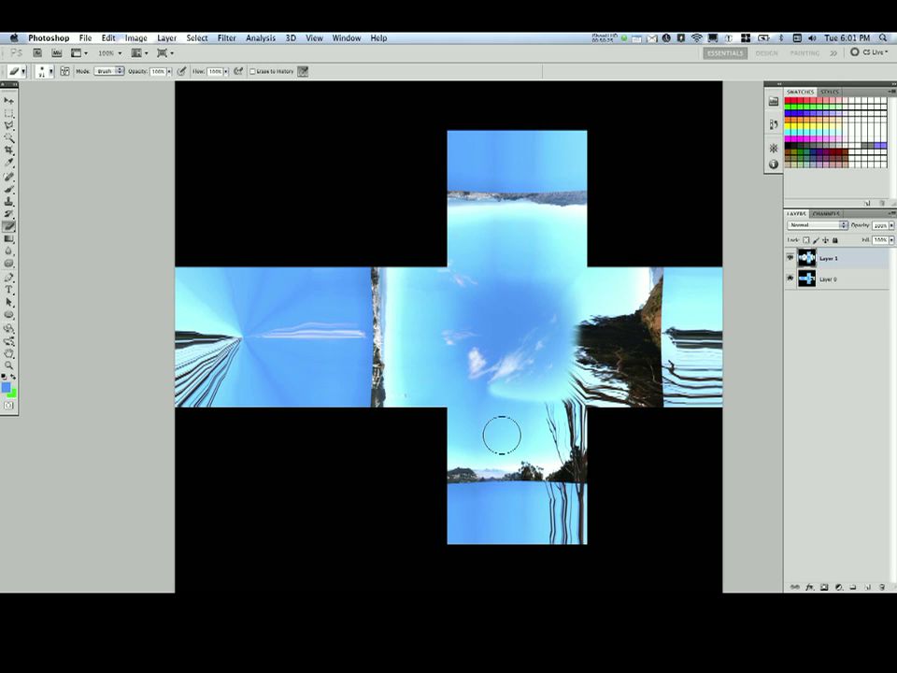
Merge the erased layer down into the original skybox layer, and switch from Photoshop to the desktop.
left_click_drag(441, 351, 392, 326)
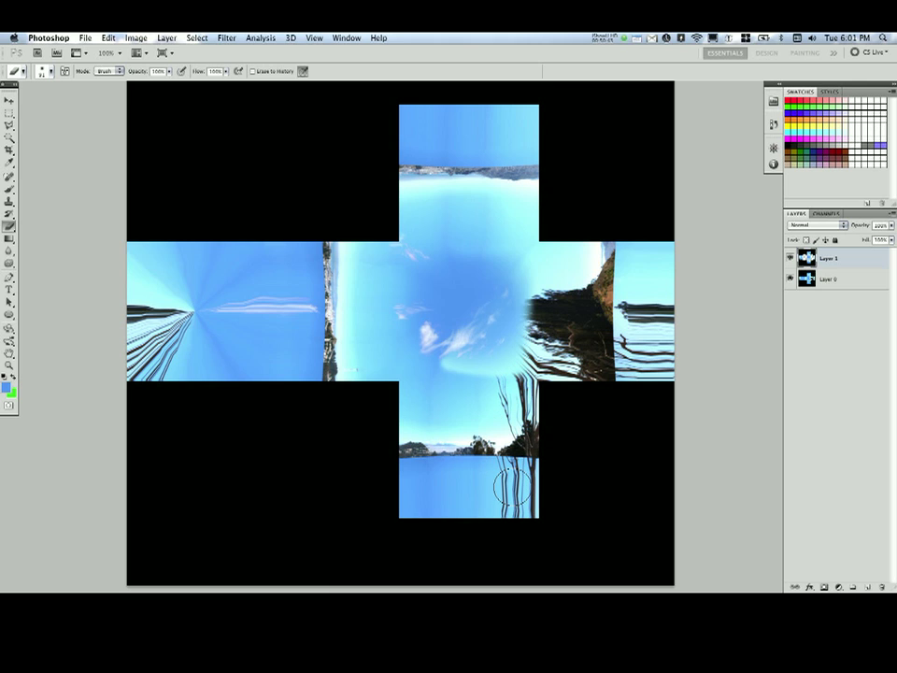
key("super+minus")
key("super+plus")
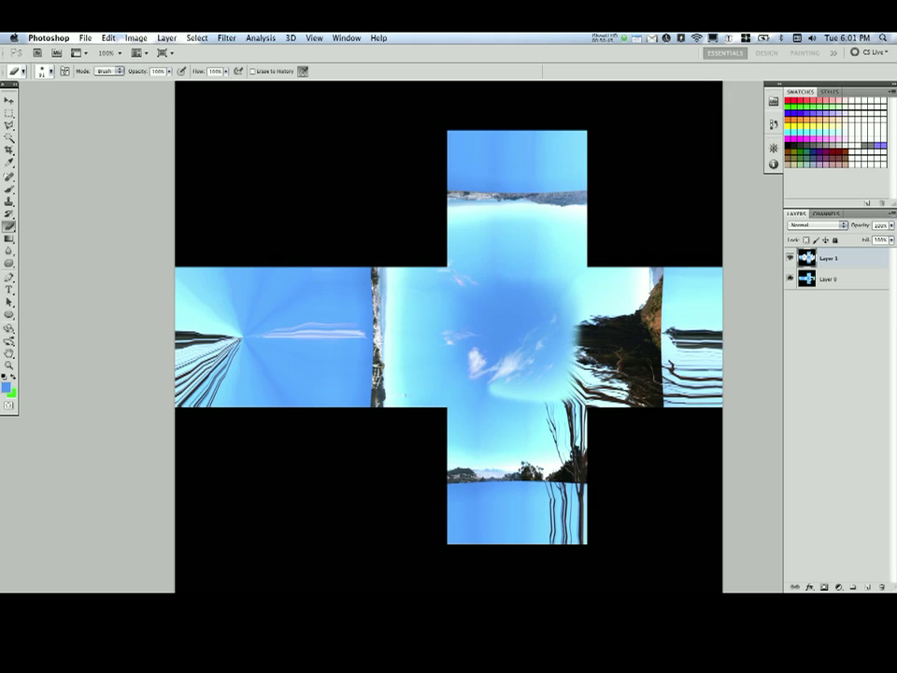
scroll(56, 110, "right", 3)
key("v")
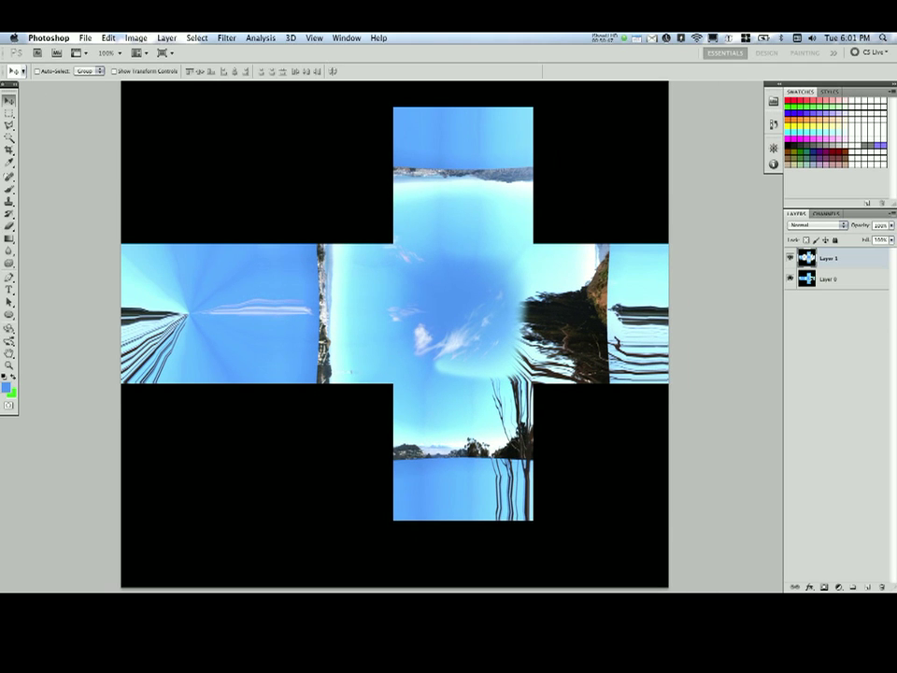
scroll(393, 327, "right", 3)
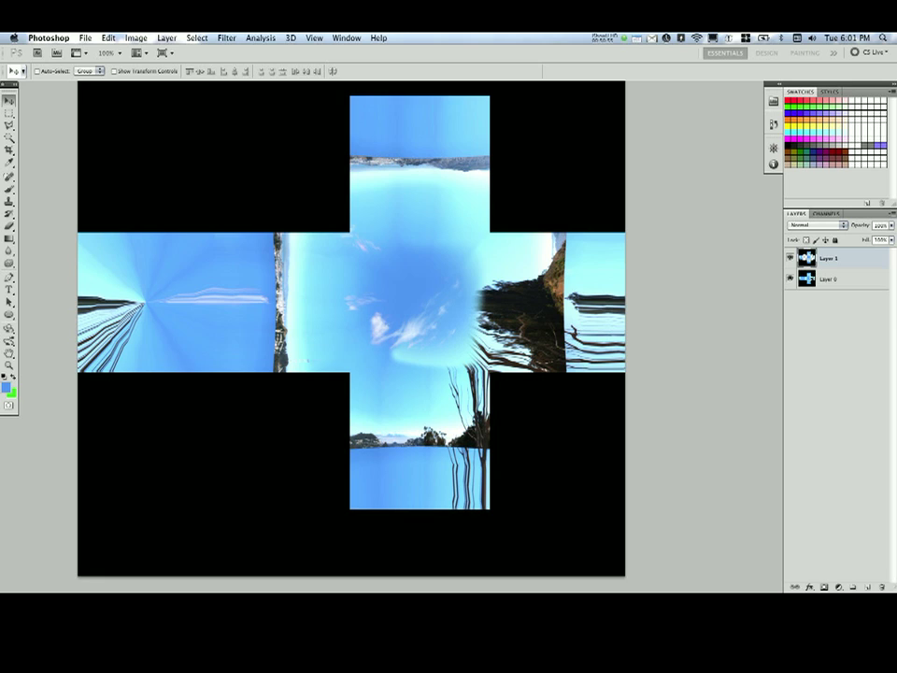
key("super+e")
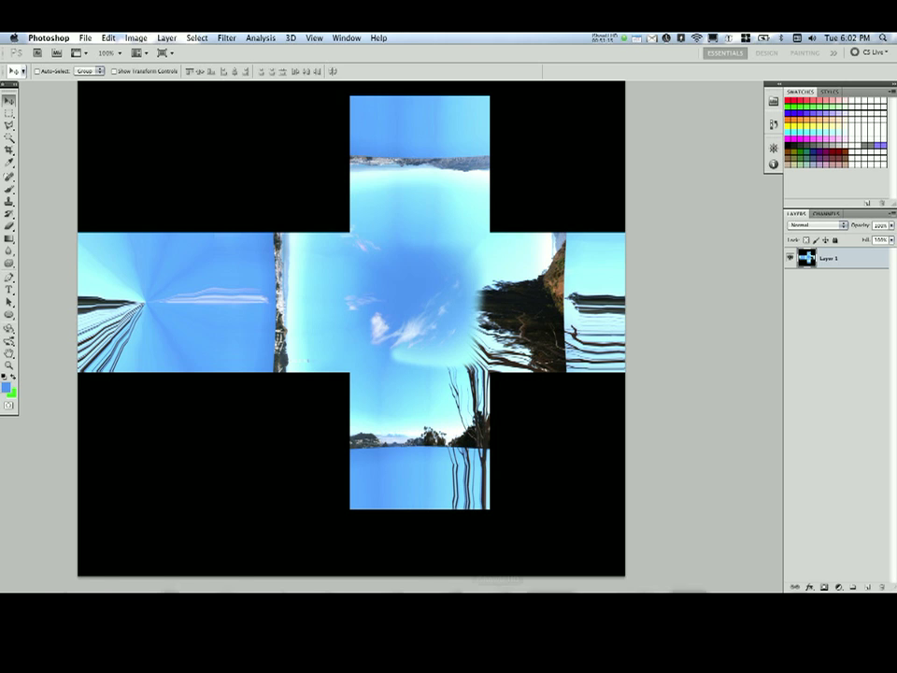
left_click(501, 552)
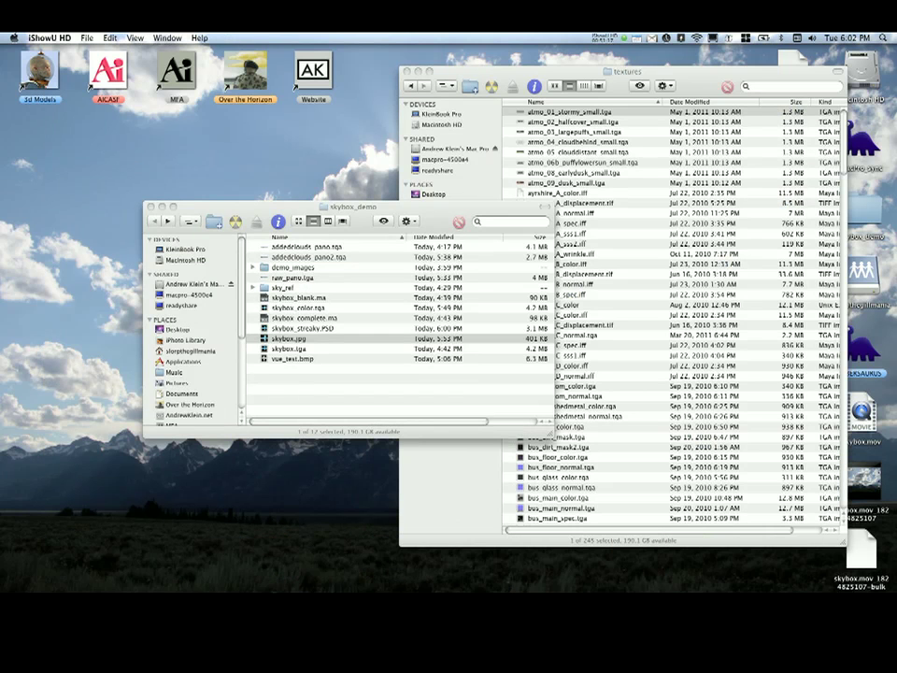